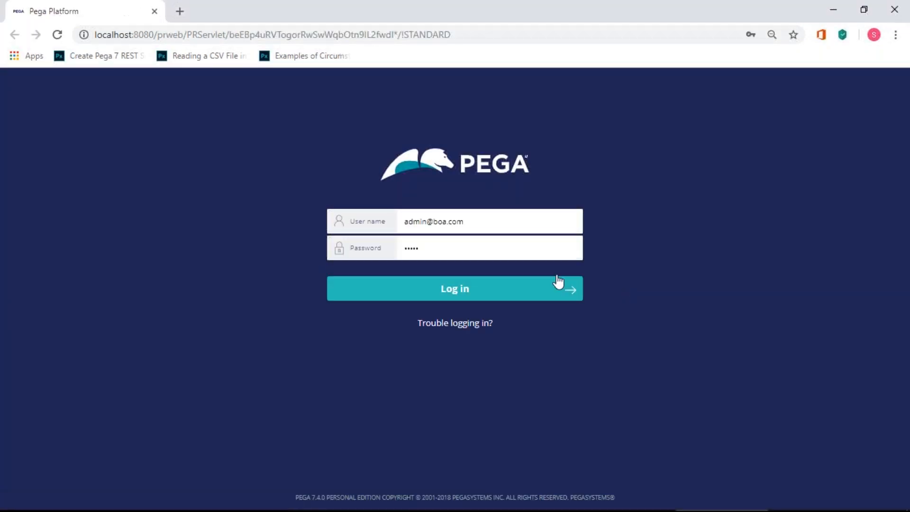
# Log in to the Pega Platform with the credentials already filled in.
pyautogui.click(372, 216)
pyautogui.click(507, 297)
pyautogui.click(448, 298)
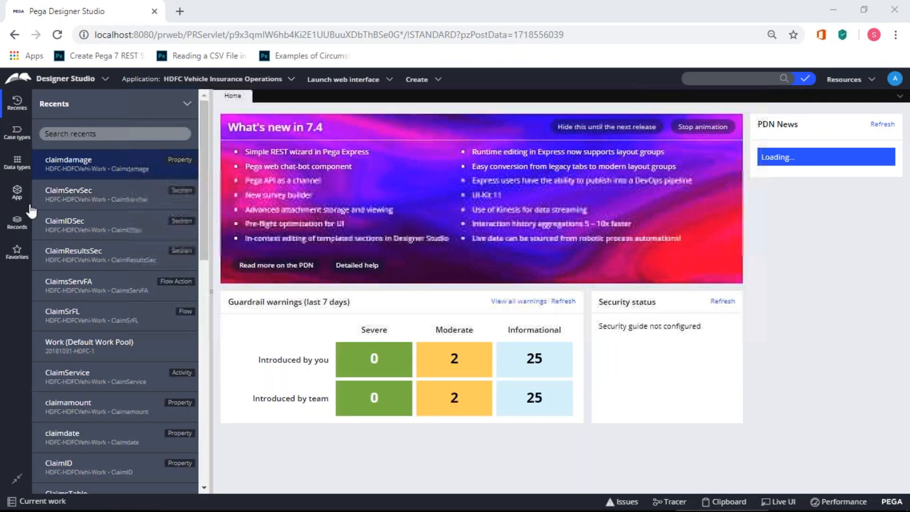
# Show the application's class explorer and filter it to the HDFC-Int class.
pyautogui.click(18, 192)
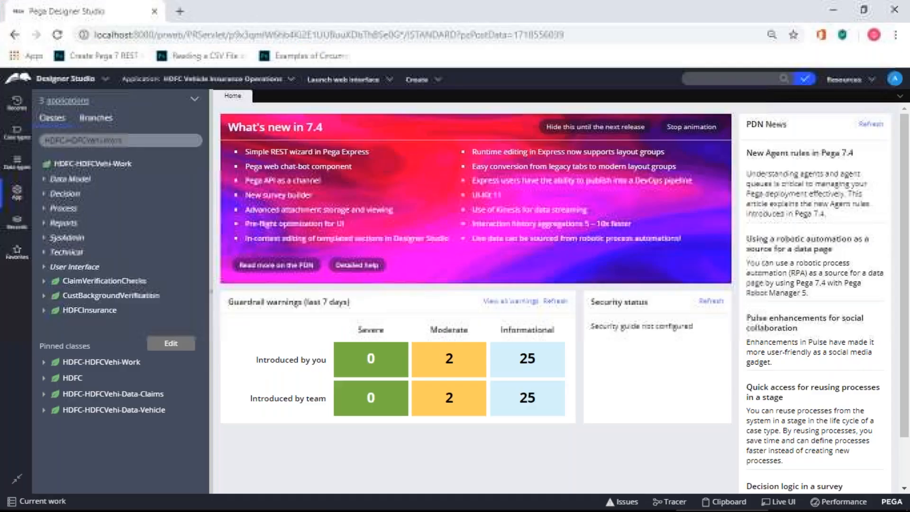
pyautogui.click(73, 140)
pyautogui.write('HDFC-HDFCVehi-Work')
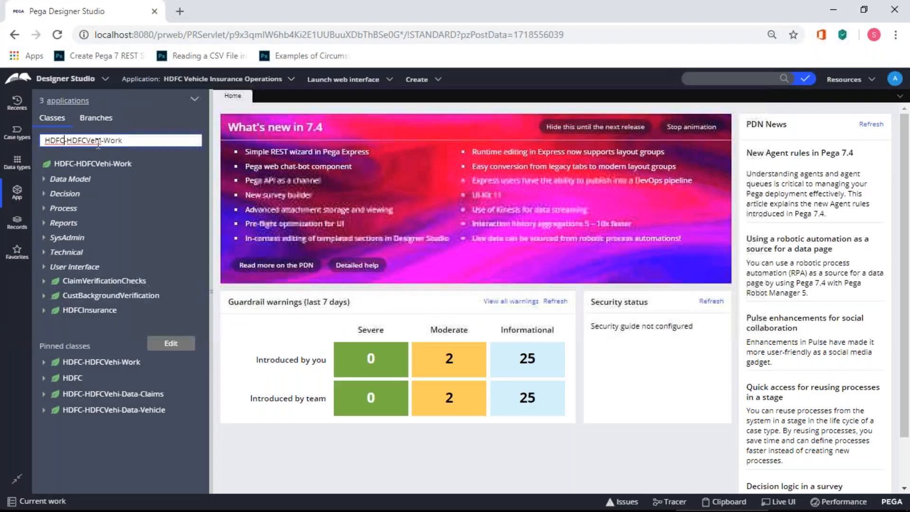
pyautogui.moveTo(66, 140); pyautogui.dragTo(170, 141)
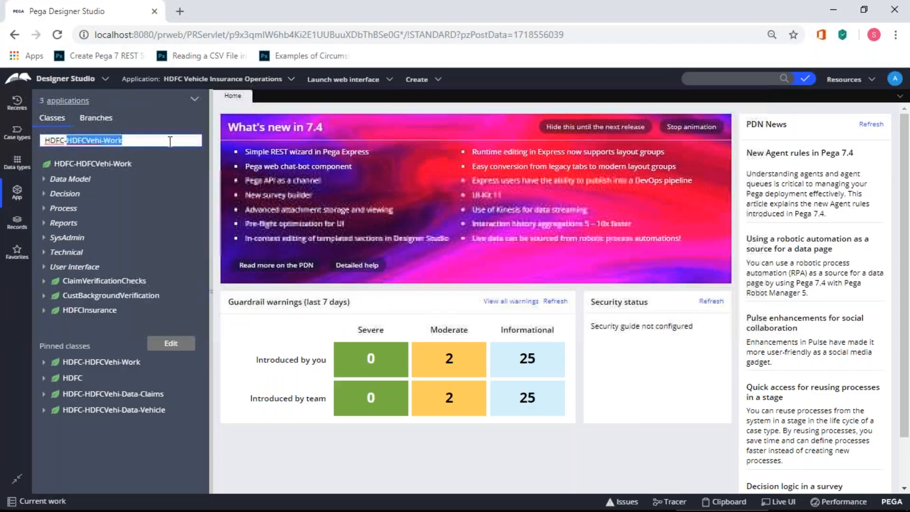
pyautogui.press('BackSpace')
pyautogui.write('Int')
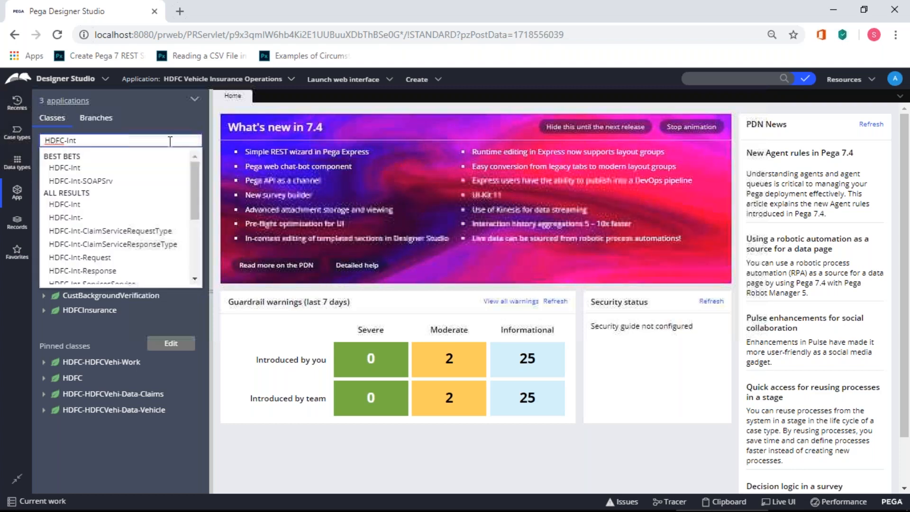
pyautogui.press('Return')
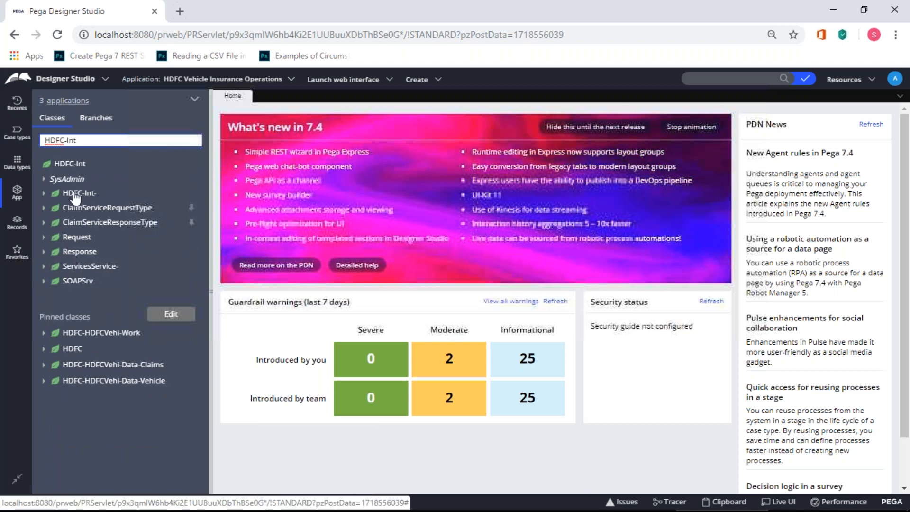
# Open the SOAPSrv class and narrow the class explorer to HDFC-Int-SOAPSrv.
pyautogui.click(78, 280)
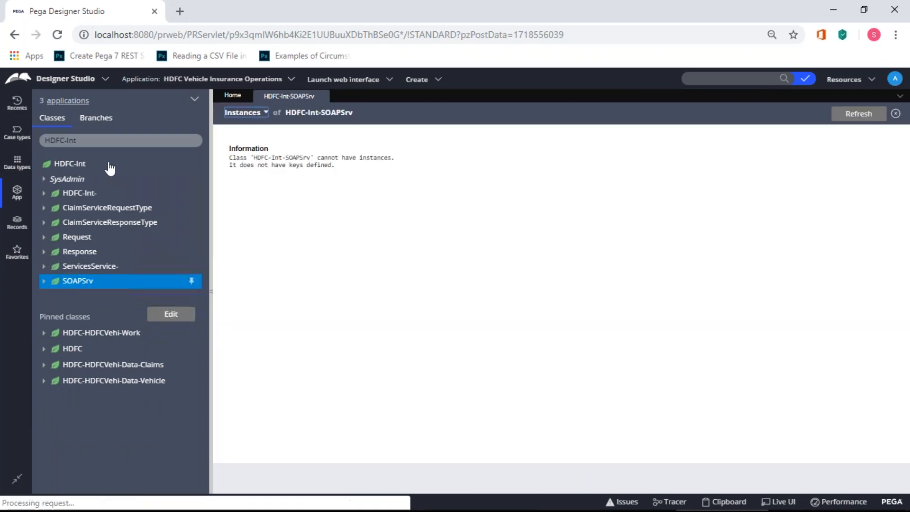
pyautogui.click(104, 141)
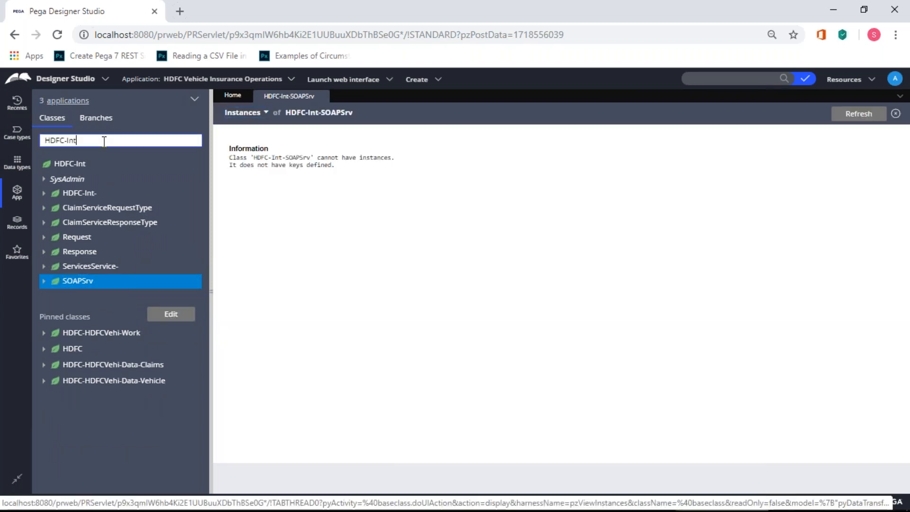
pyautogui.write('-')
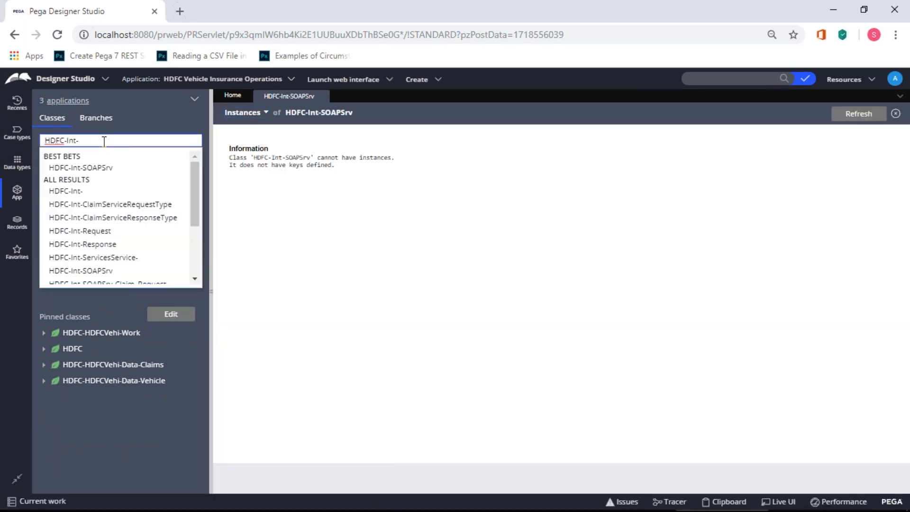
pyautogui.click(99, 168)
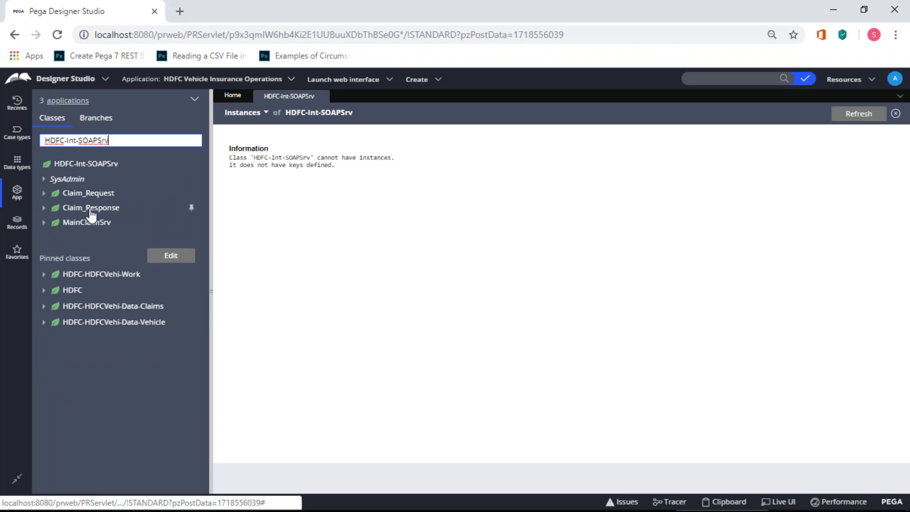
# Examine the Parse XML and XML Stream rules under MainClaimSrv's Integration-Mapping, and expand its Technical activities.
pyautogui.click(43, 223)
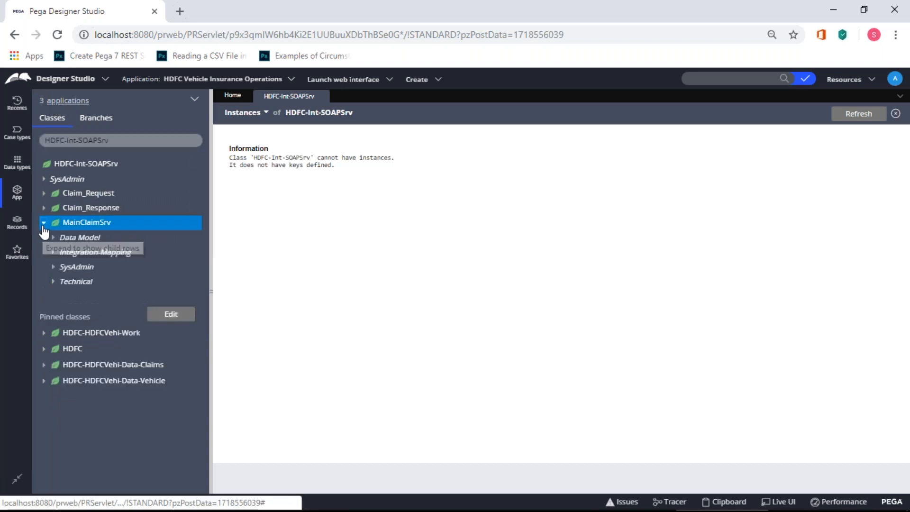
pyautogui.click(53, 252)
pyautogui.click(62, 267)
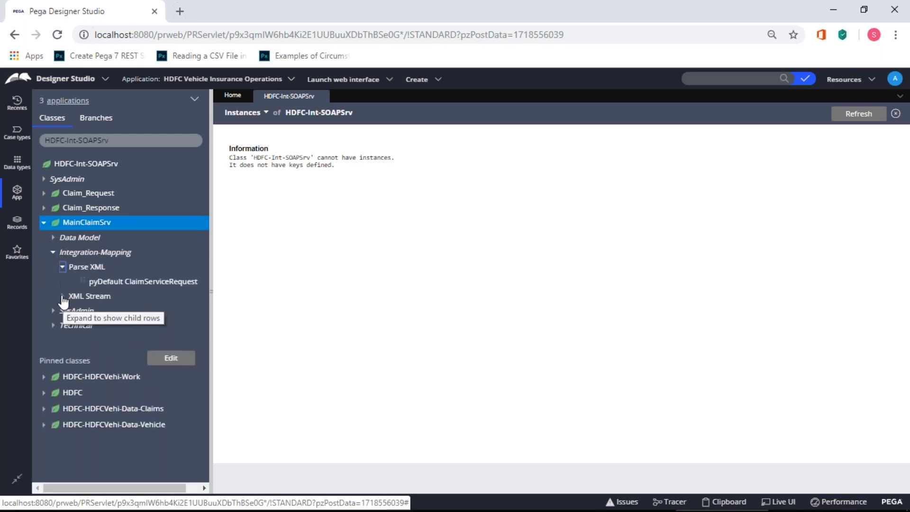
pyautogui.click(62, 295)
pyautogui.click(53, 252)
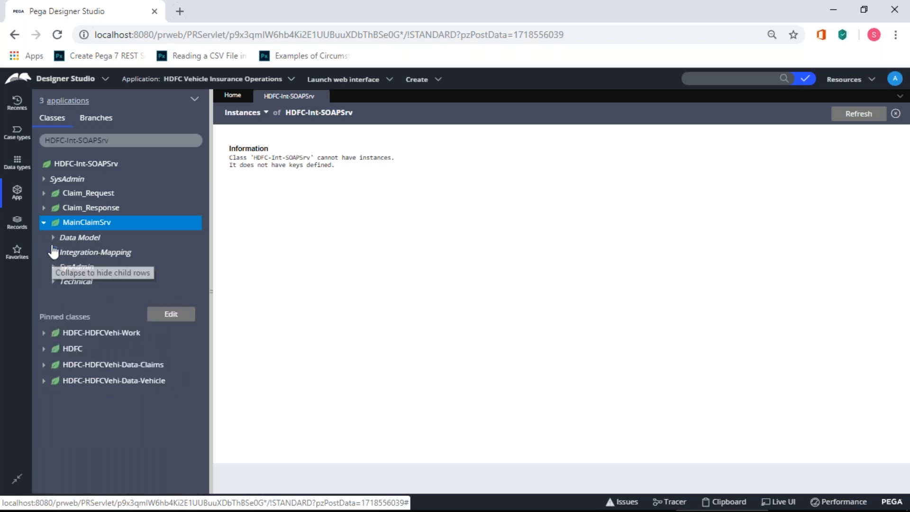
pyautogui.click(53, 282)
pyautogui.click(63, 296)
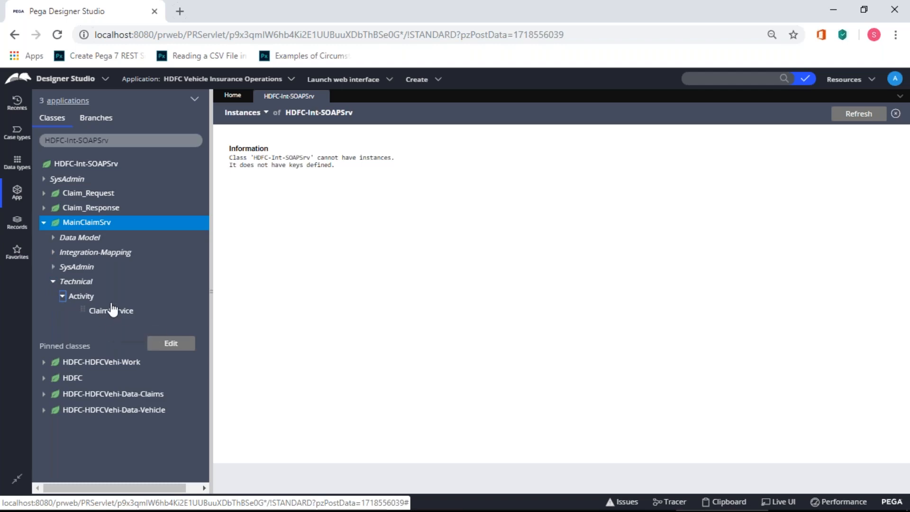
# Switch to Paint and draw a small red diamond about 24 × 34 px on the line between DB Table and the five-pointed star.
pyautogui.hotkey('alt', 'Tab')
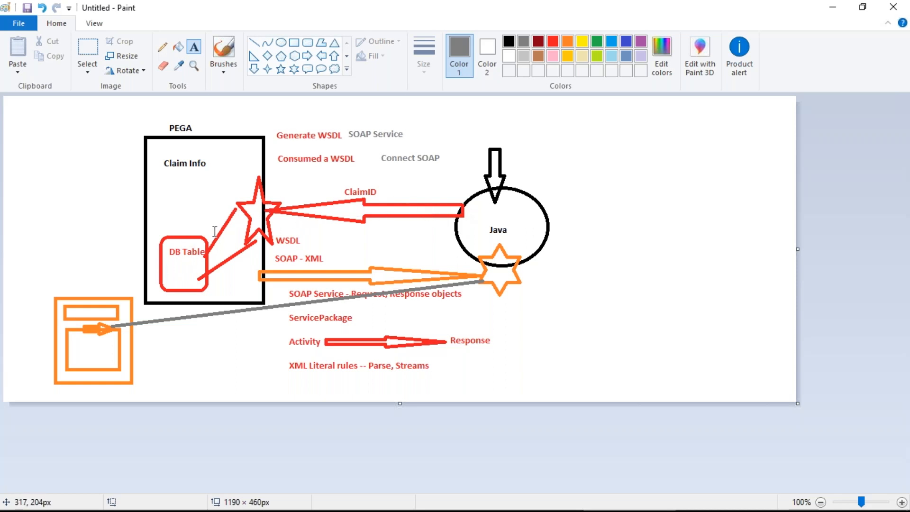
pyautogui.click(268, 59)
pyautogui.moveTo(231, 237)
pyautogui.mouseDown()
pyautogui.moveTo(210, 228)
pyautogui.moveTo(211, 215)
pyautogui.mouseUp()
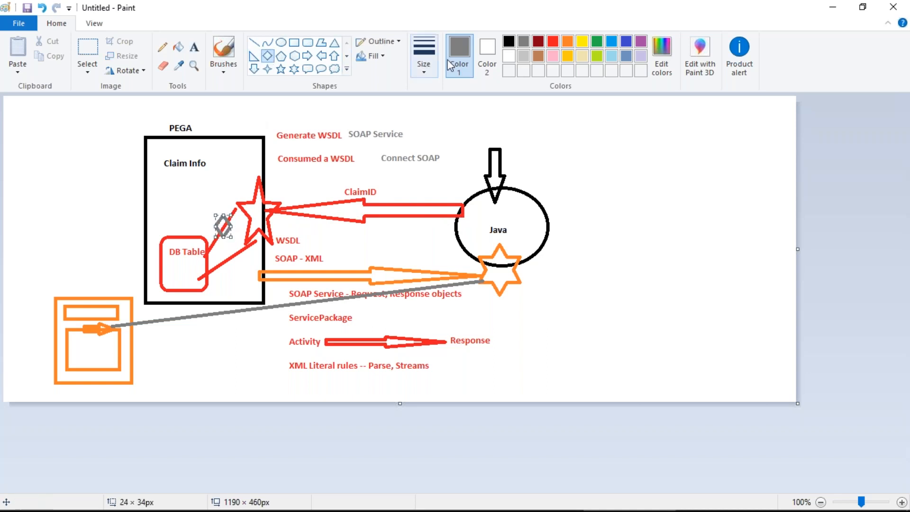
pyautogui.click(556, 42)
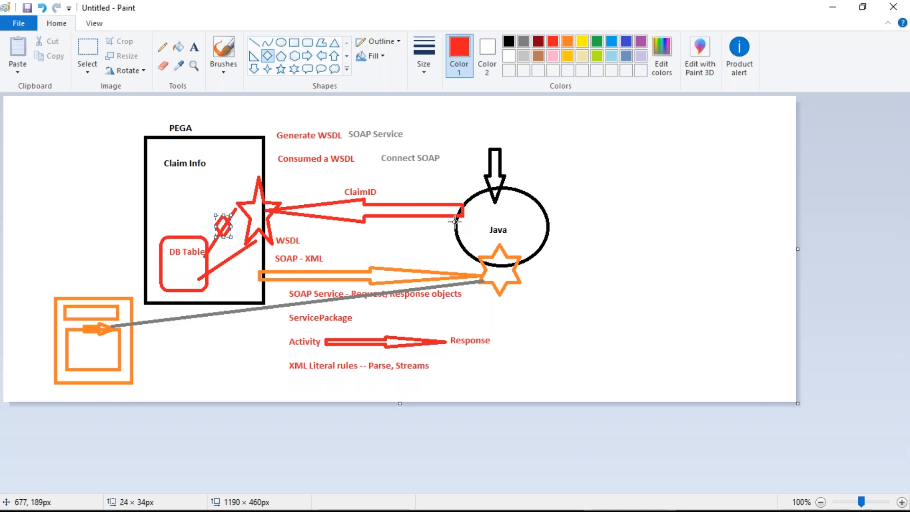
pyautogui.hotkey('alt', 'Tab')
pyautogui.hotkey('alt', 'Tab')
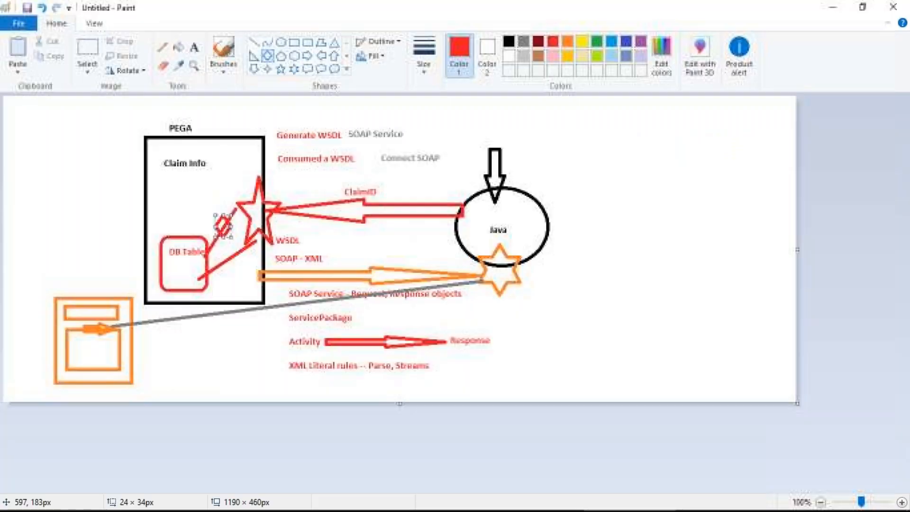
# Start a new blank picture without saving the current one, and draw a black rectangle about 99 × 174 px.
pyautogui.click(21, 26)
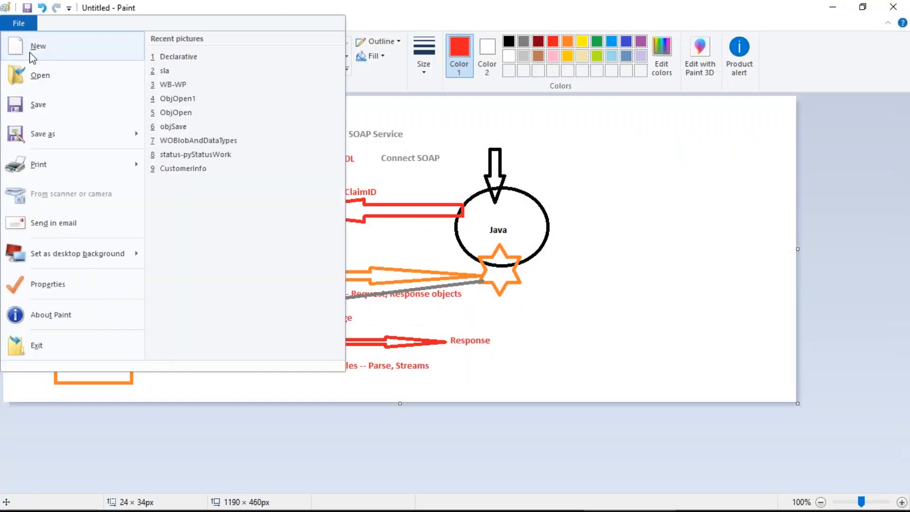
pyautogui.click(38, 46)
pyautogui.click(474, 262)
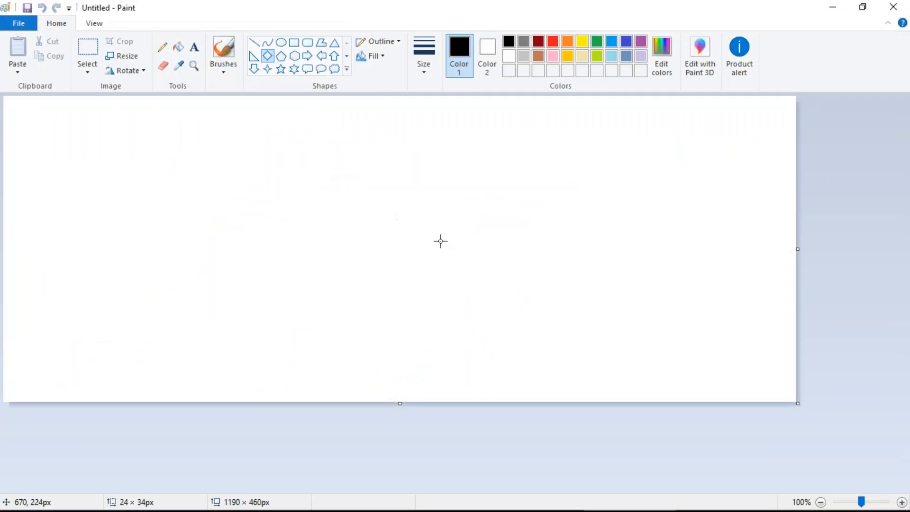
pyautogui.click(294, 42)
pyautogui.moveTo(143, 142)
pyautogui.mouseDown()
pyautogui.moveTo(171, 217)
pyautogui.moveTo(209, 258)
pyautogui.mouseUp()
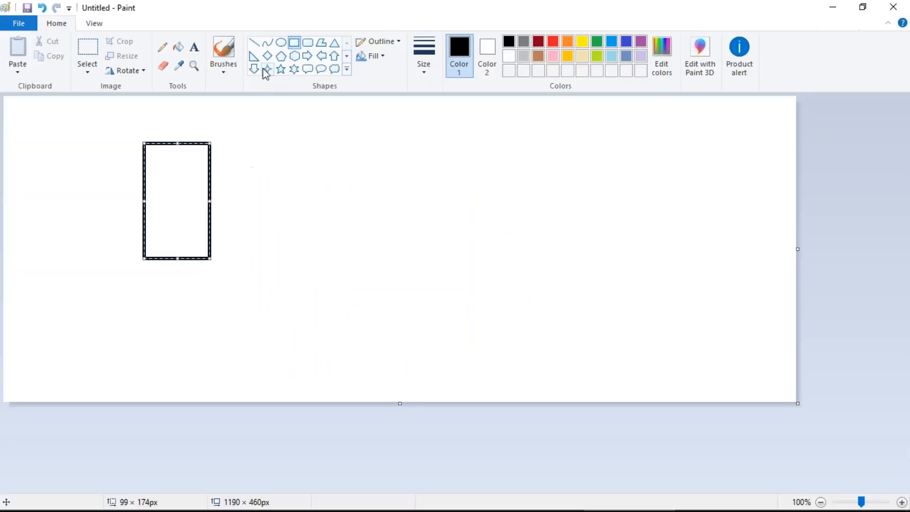
# Draw an ellipse about 126 × 82 px to the right of the rectangle and a left-pointing arrow about 154 × 40 px between them.
pyautogui.click(281, 42)
pyautogui.moveTo(447, 224); pyautogui.dragTo(363, 169)
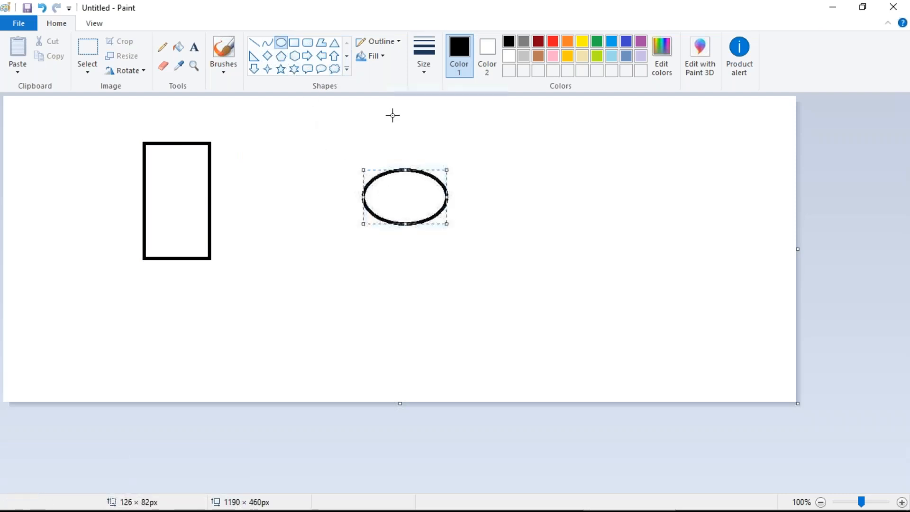
pyautogui.click(322, 56)
pyautogui.moveTo(337, 203); pyautogui.dragTo(234, 178)
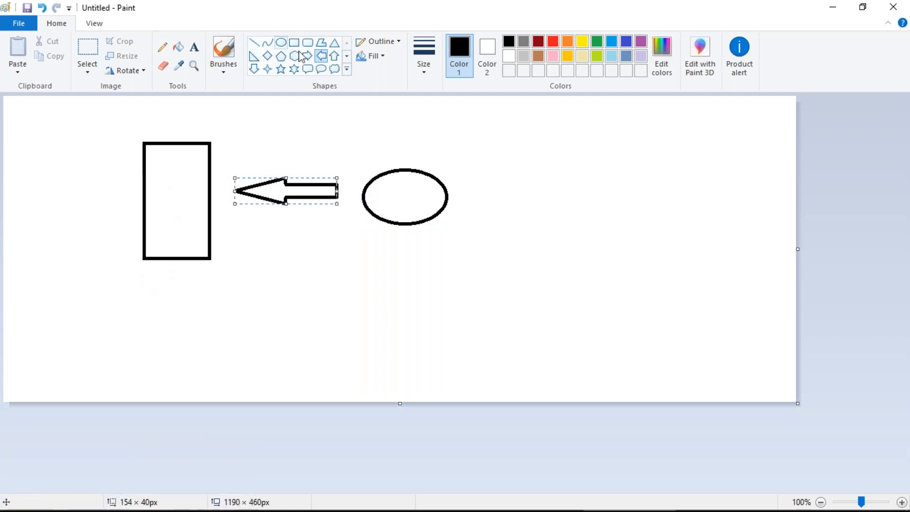
# Draw a rounded rectangle about 43 × 144 px left of the rectangle and a diamond about 41 × 66 px between the two.
pyautogui.click(307, 42)
pyautogui.moveTo(63, 157); pyautogui.dragTo(93, 252)
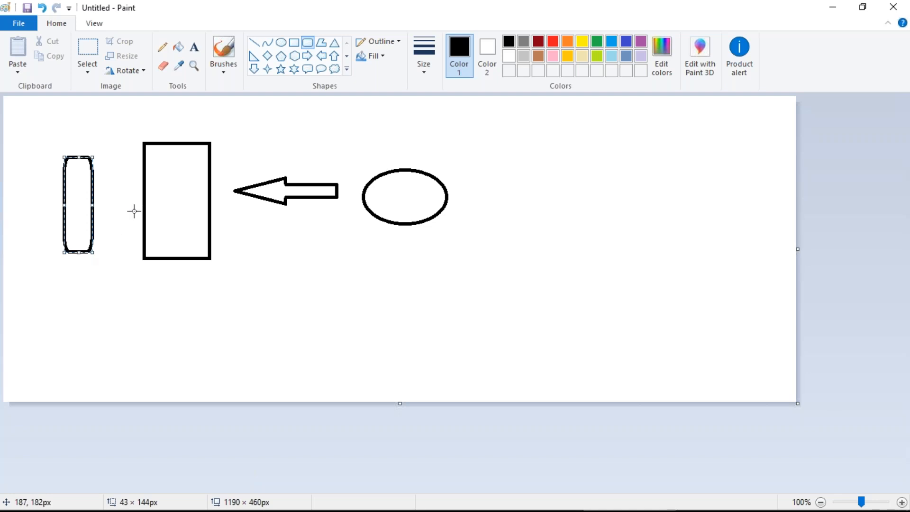
pyautogui.click(269, 57)
pyautogui.moveTo(129, 221); pyautogui.dragTo(103, 178)
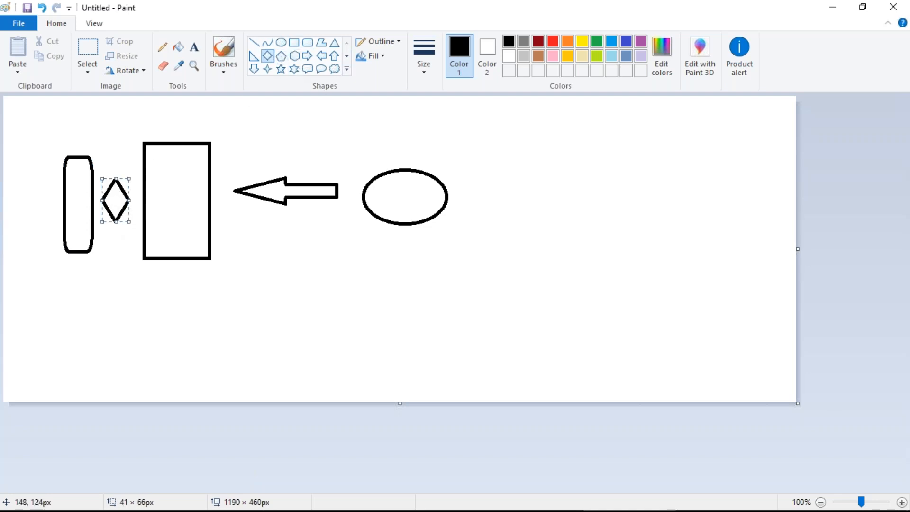
# Connect the rounded rectangle to the diamond with two lines, then link the diamond to the rectangle and the rectangle to the ellipse.
pyautogui.click(254, 43)
pyautogui.moveTo(118, 189)
pyautogui.mouseDown()
pyautogui.moveTo(81, 190)
pyautogui.moveTo(98, 211)
pyautogui.moveTo(116, 209)
pyautogui.mouseUp()
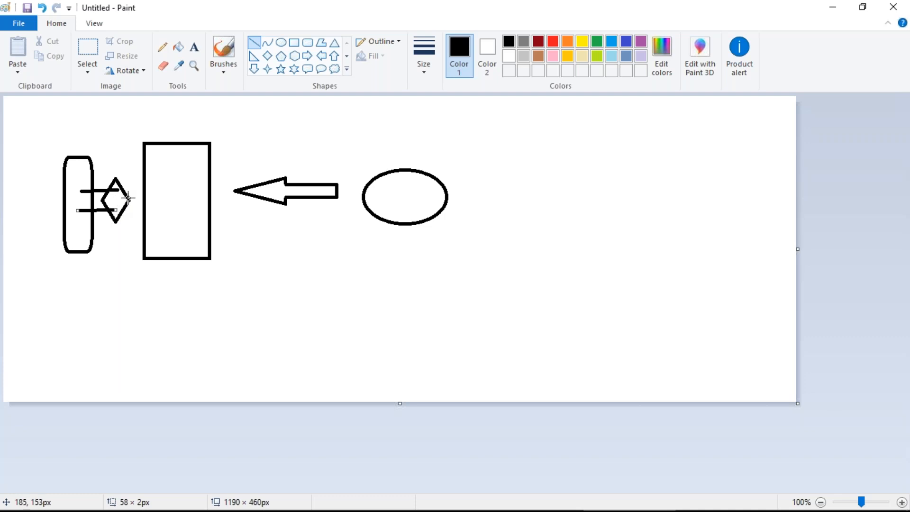
pyautogui.moveTo(116, 199); pyautogui.dragTo(396, 204)
pyautogui.moveTo(315, 202); pyautogui.dragTo(317, 221)
pyautogui.click(316, 244)
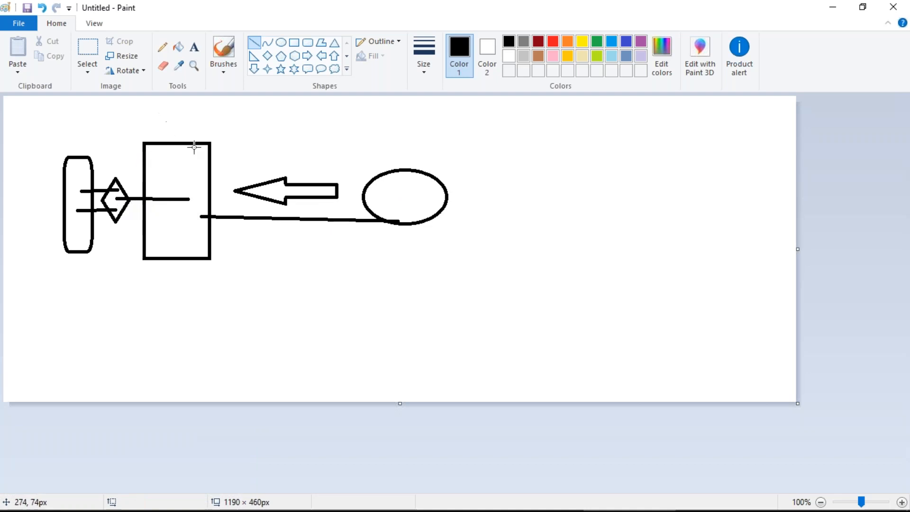
# Switch back to Pega Designer Studio and open MainClaimSrv's ClaimService activity.
pyautogui.hotkey('alt', 'Tab')
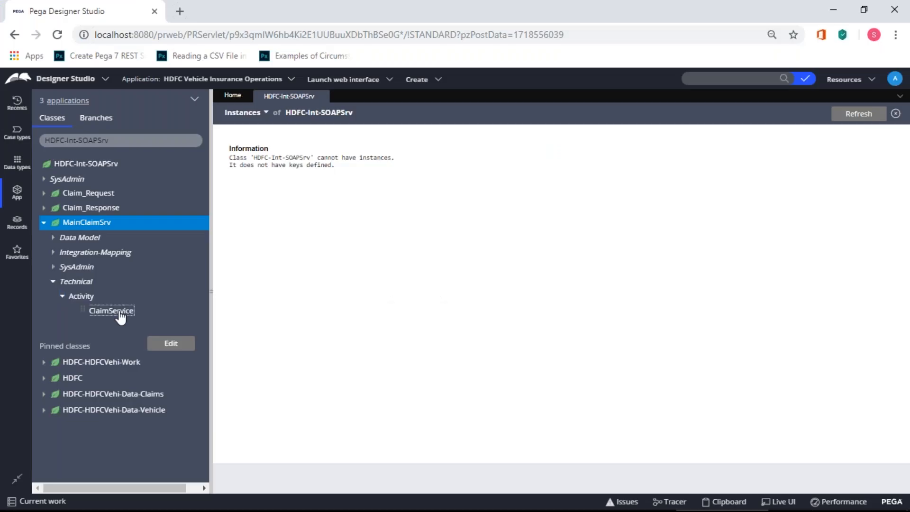
pyautogui.click(114, 311)
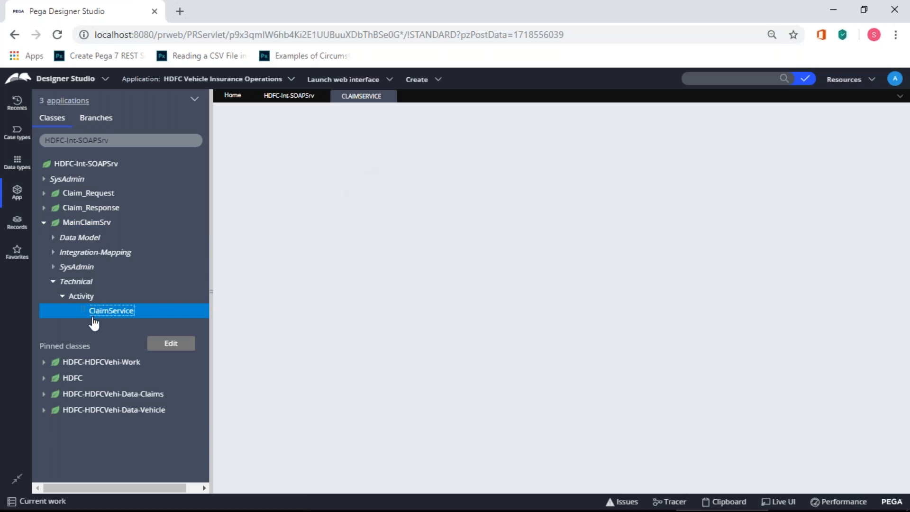
pyautogui.hotkey('alt', 'Tab')
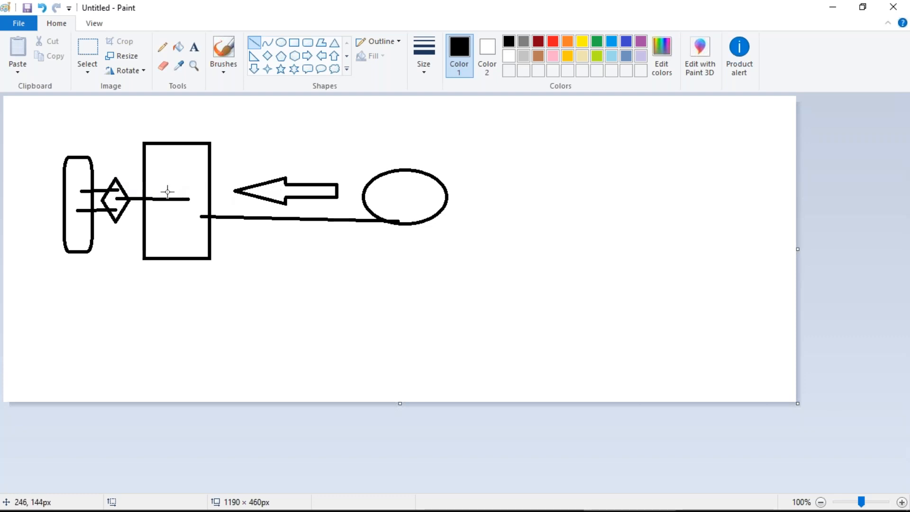
pyautogui.hotkey('alt', 'Tab')
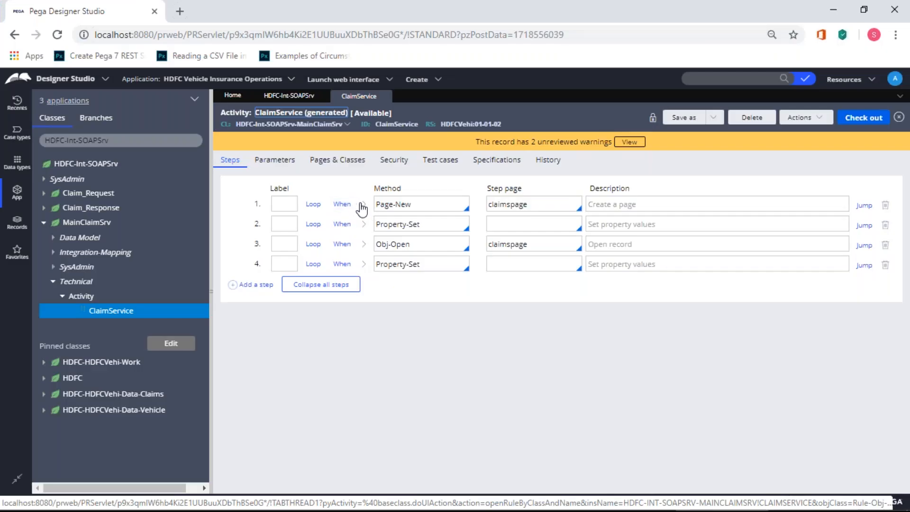
# Review the method parameters of the ClaimService activity's steps 2, 3 and 4.
pyautogui.click(363, 223)
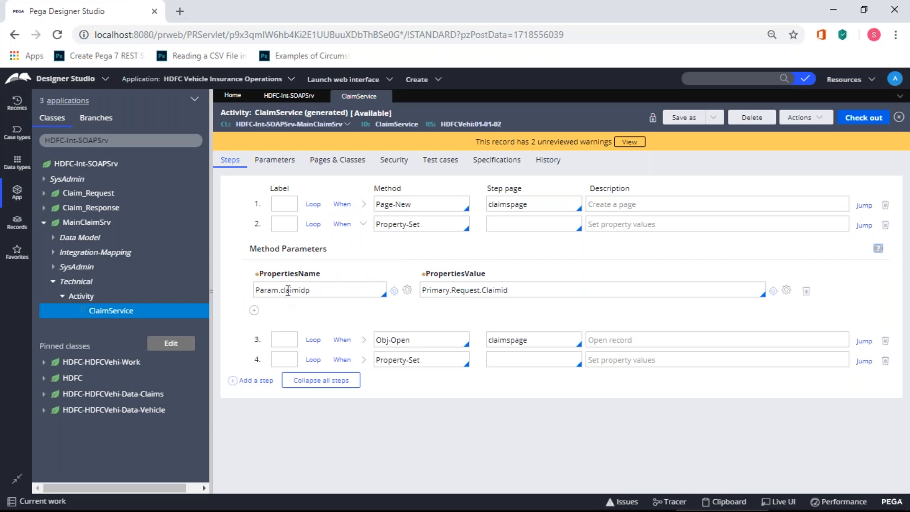
pyautogui.click(362, 224)
pyautogui.click(363, 244)
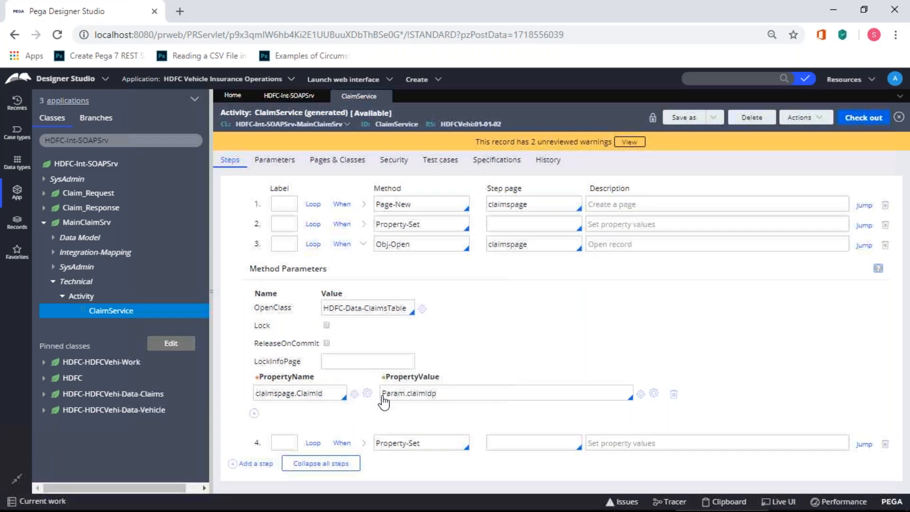
pyautogui.click(363, 244)
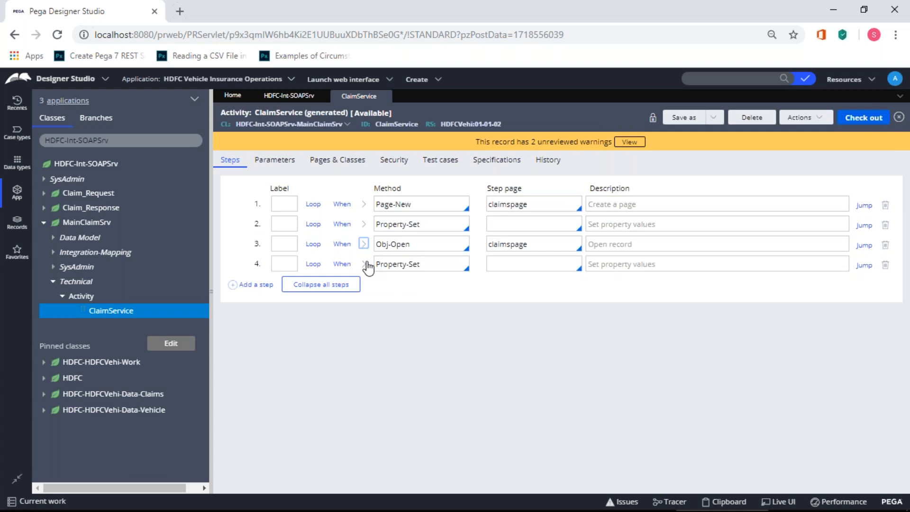
pyautogui.click(364, 264)
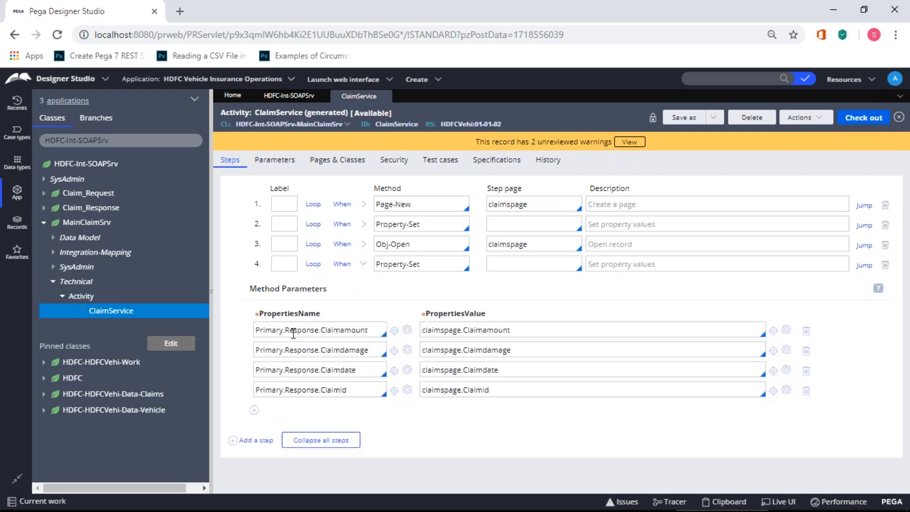
# Switch to Paint and delete the entire drawing of connected shapes with a rectangular selection about 625 × 311 px.
pyautogui.hotkey('alt', 'Tab')
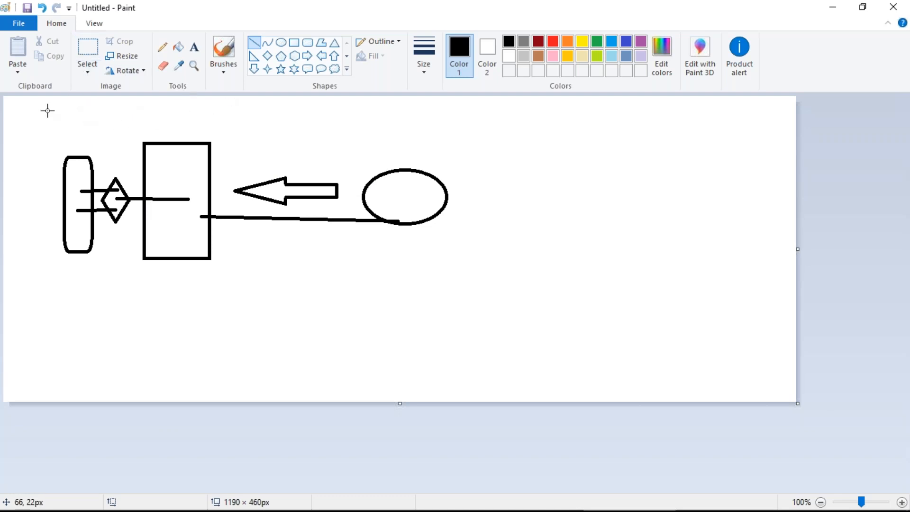
pyautogui.click(88, 72)
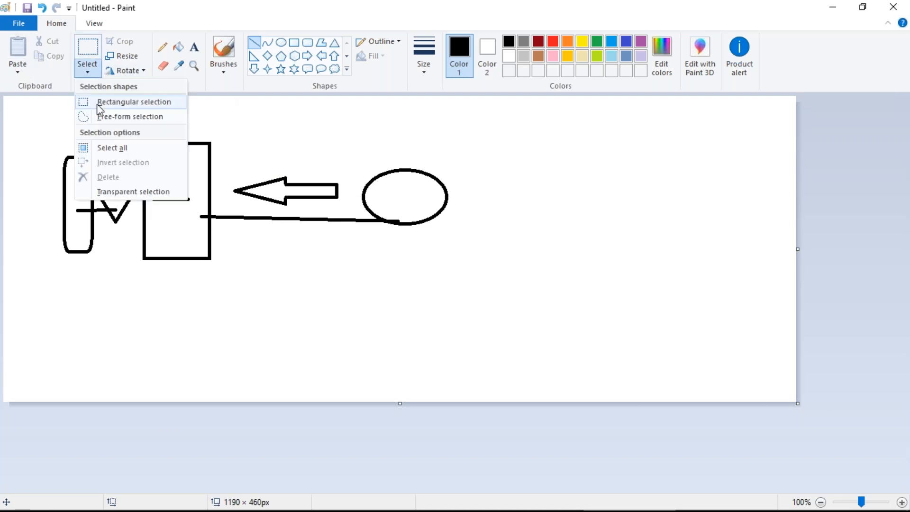
pyautogui.click(97, 103)
pyautogui.moveTo(54, 117)
pyautogui.mouseDown()
pyautogui.moveTo(165, 245)
pyautogui.moveTo(470, 323)
pyautogui.mouseUp()
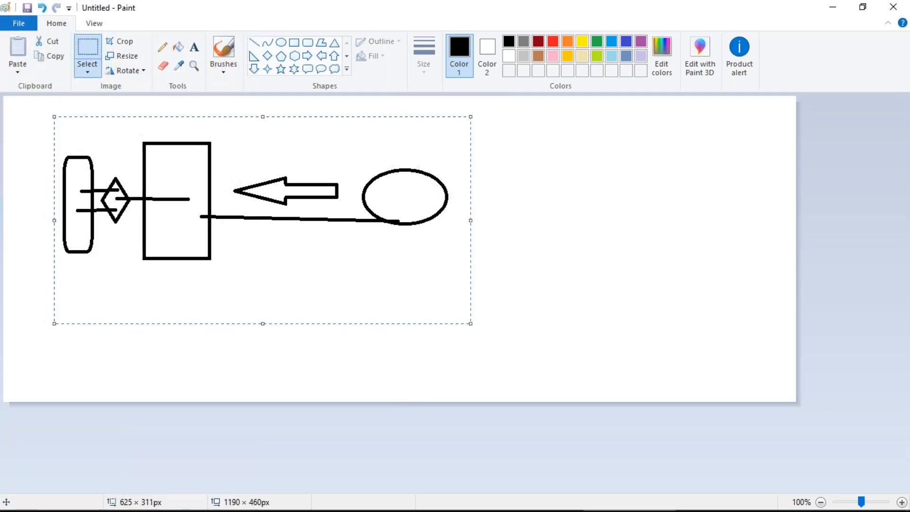
pyautogui.press('Delete')
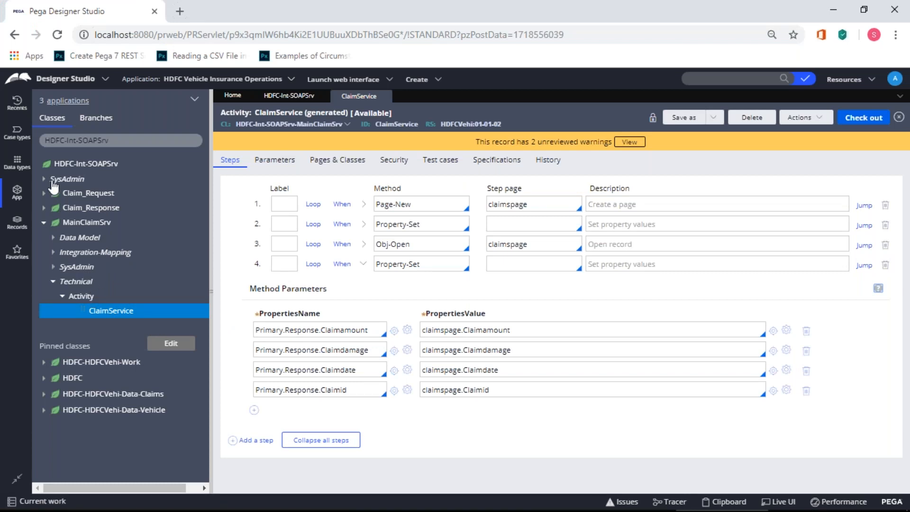
# Switch back to Pega Designer Studio, collapse MainClaimSrv and show the classes under HDFC-Int.
pyautogui.click(43, 222)
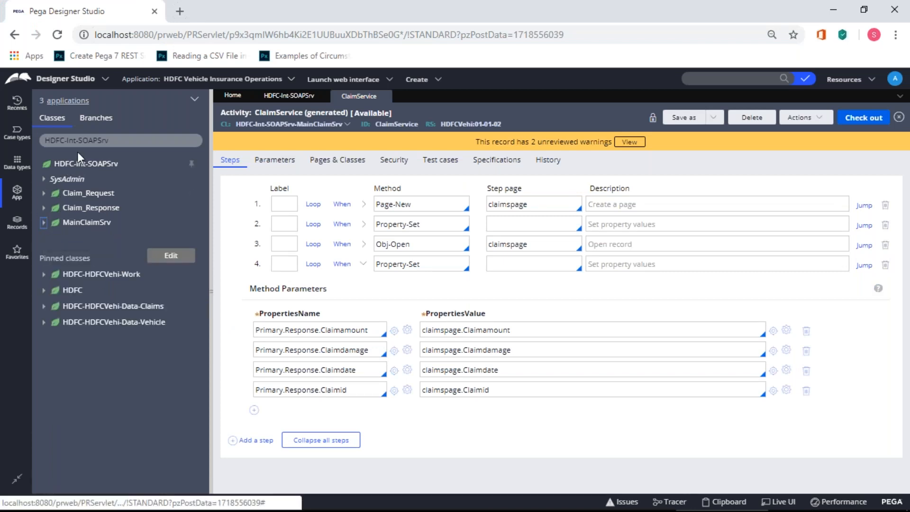
pyautogui.click(133, 141)
pyautogui.moveTo(134, 141); pyautogui.dragTo(78, 142)
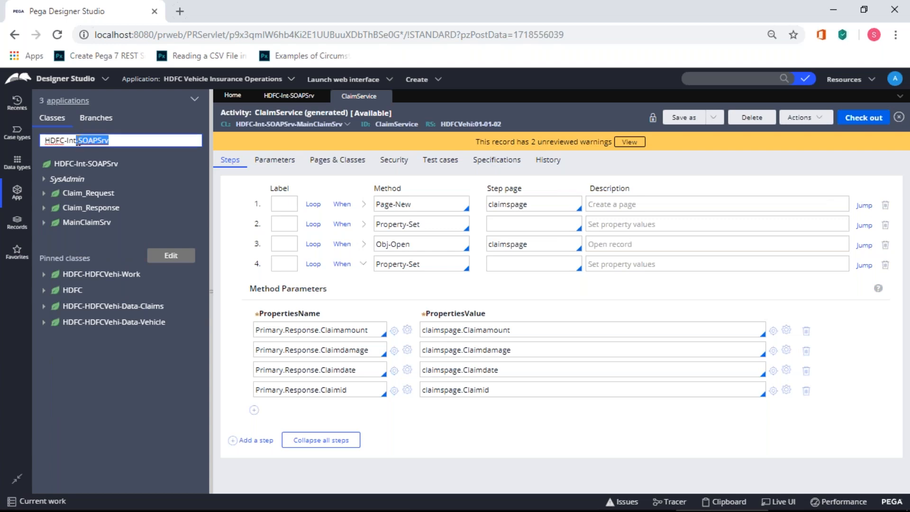
pyautogui.press('BackSpace')
pyautogui.press('BackSpace')
pyautogui.press('Return')
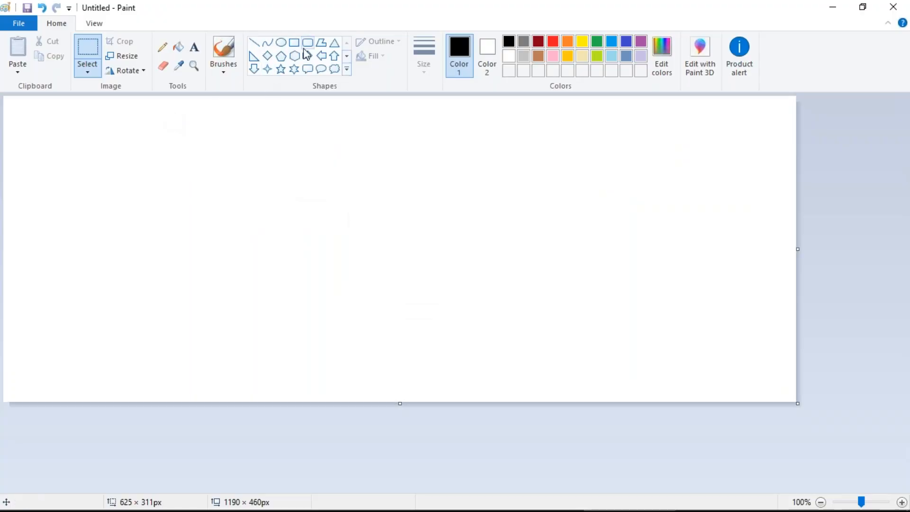
# Switch to Paint and draw a circle about 104 × 105 px with a rectangle about 149 × 247 px to its right.
pyautogui.click(281, 43)
pyautogui.moveTo(151, 184); pyautogui.dragTo(221, 253)
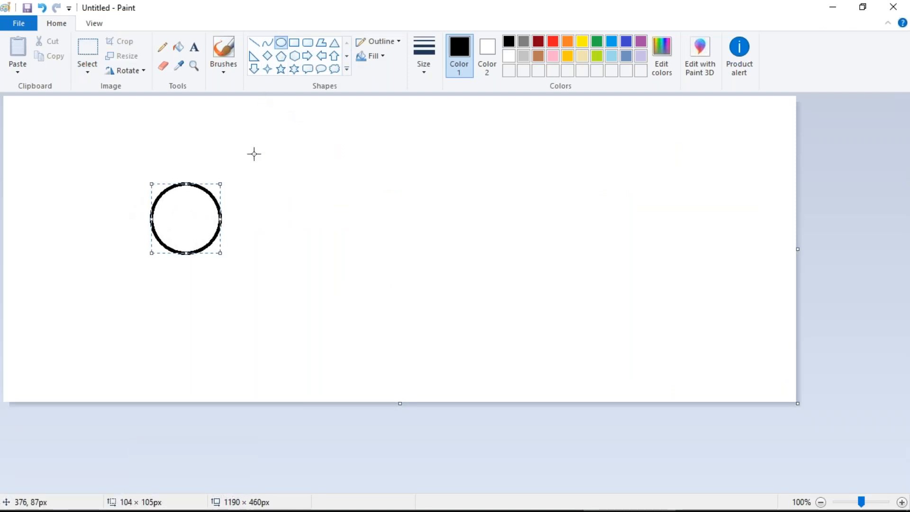
pyautogui.click(293, 42)
pyautogui.moveTo(388, 136); pyautogui.dragTo(488, 300)
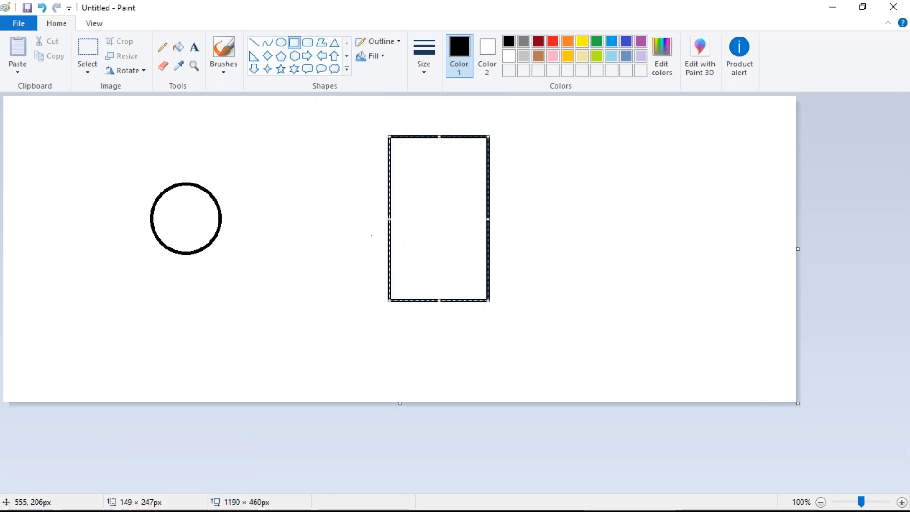
# Between circle and rectangle, draw a right arrow about 232 × 21 px and, below it, a left arrow about 196 × 31 px.
pyautogui.click(307, 56)
pyautogui.moveTo(218, 189); pyautogui.dragTo(372, 200)
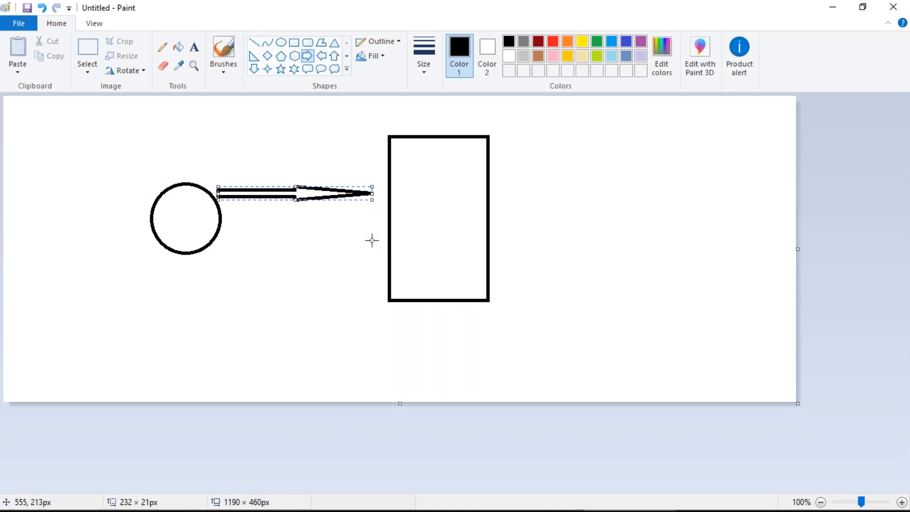
pyautogui.click(321, 55)
pyautogui.moveTo(368, 243); pyautogui.dragTo(239, 224)
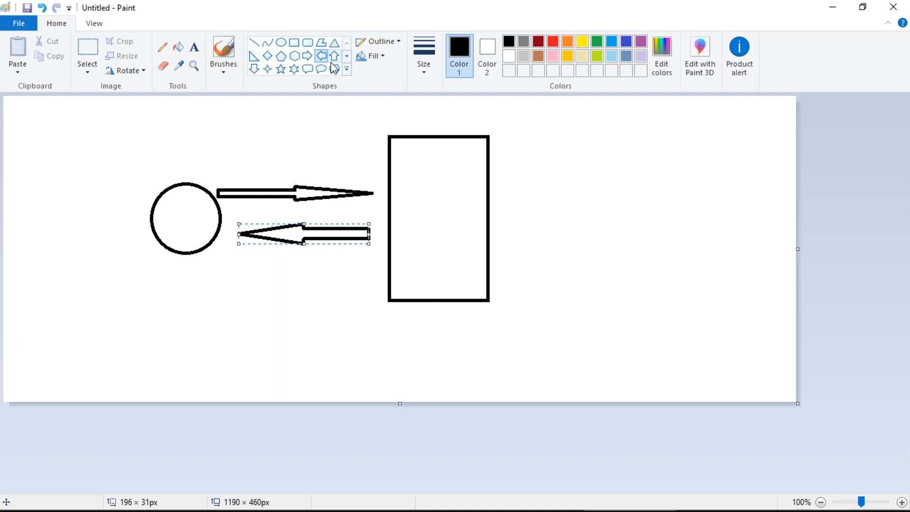
# Add a red down arrow about 26 × 97 px into the circle and a red star about 66 × 77 px on the rectangle's left edge.
pyautogui.click(255, 70)
pyautogui.moveTo(175, 142); pyautogui.dragTo(191, 207)
pyautogui.click(553, 42)
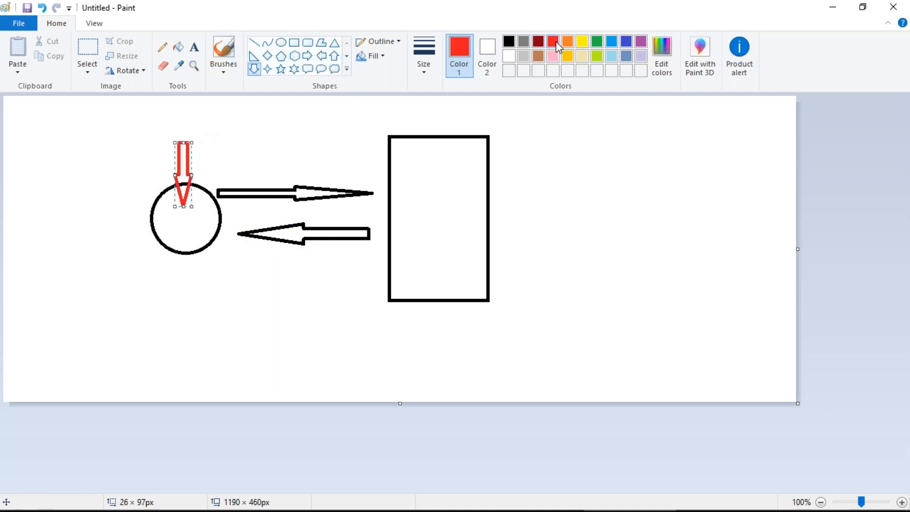
pyautogui.click(269, 251)
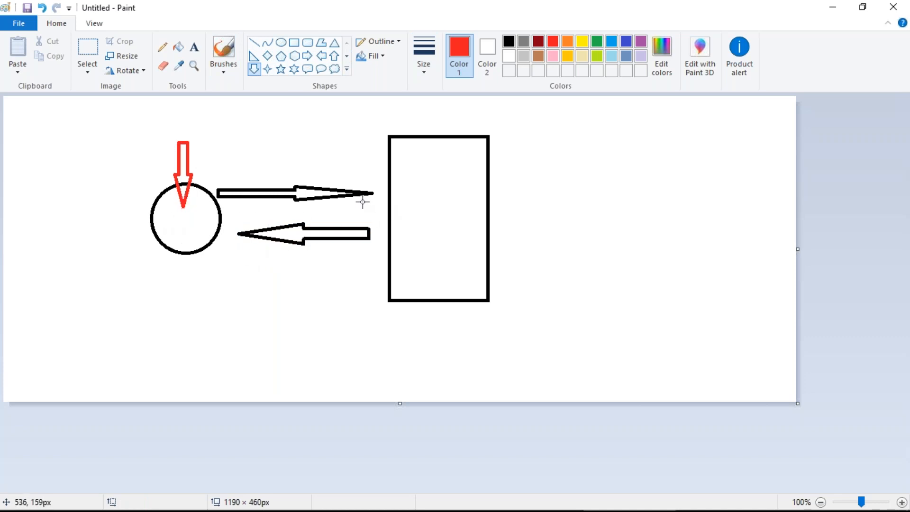
pyautogui.click(281, 69)
pyautogui.moveTo(413, 241); pyautogui.dragTo(369, 190)
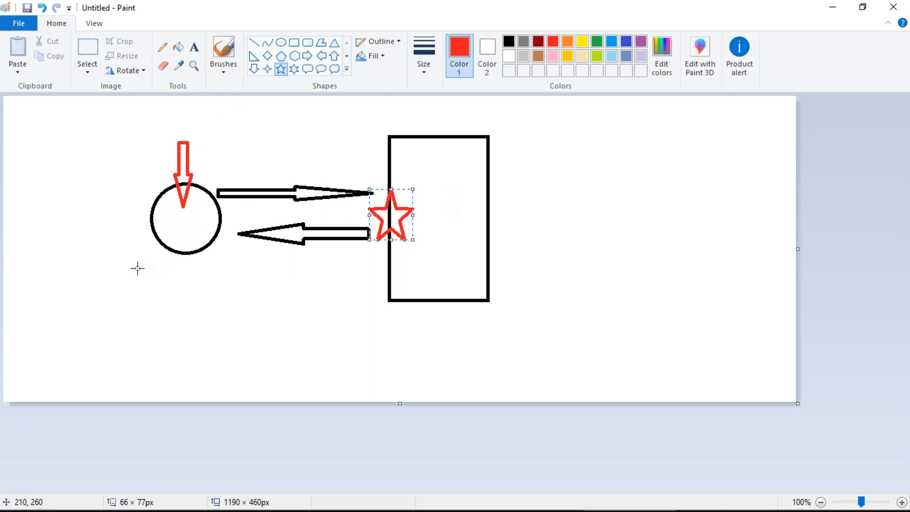
# Add red text below the circle listing "SOAP Service", "Package" and "DB table" on separate lines.
pyautogui.click(194, 47)
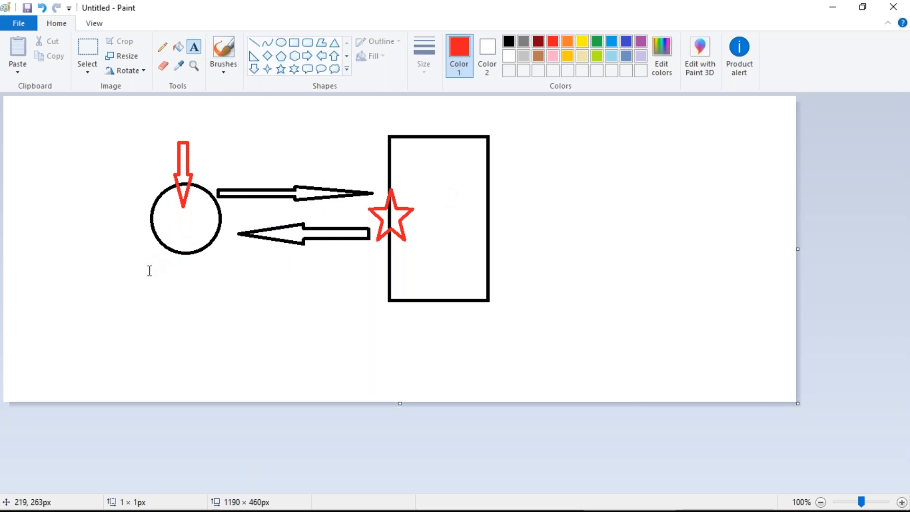
pyautogui.click(148, 263)
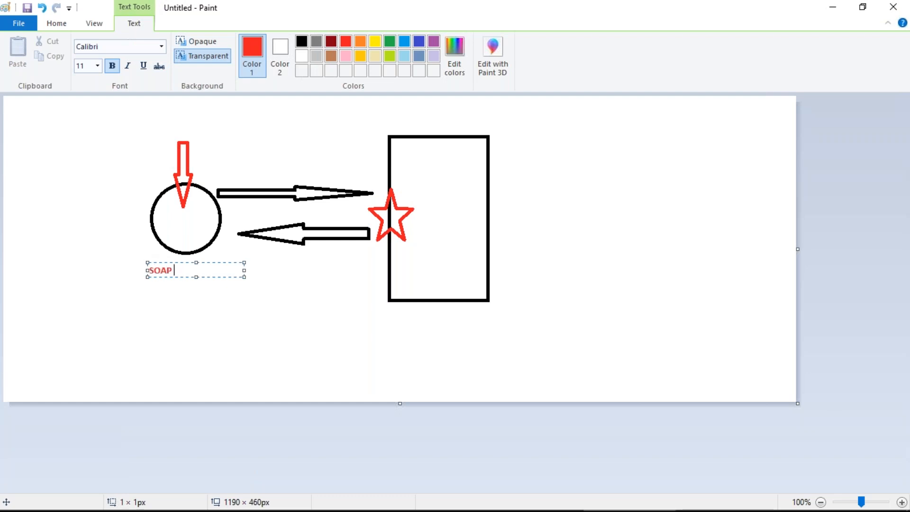
pyautogui.write('SOAP Service')
pyautogui.press('Return')
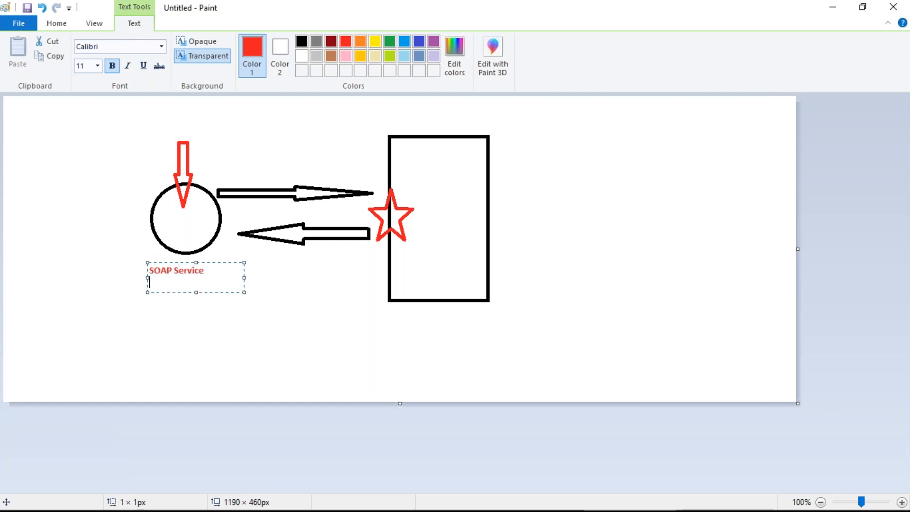
pyautogui.write('Package')
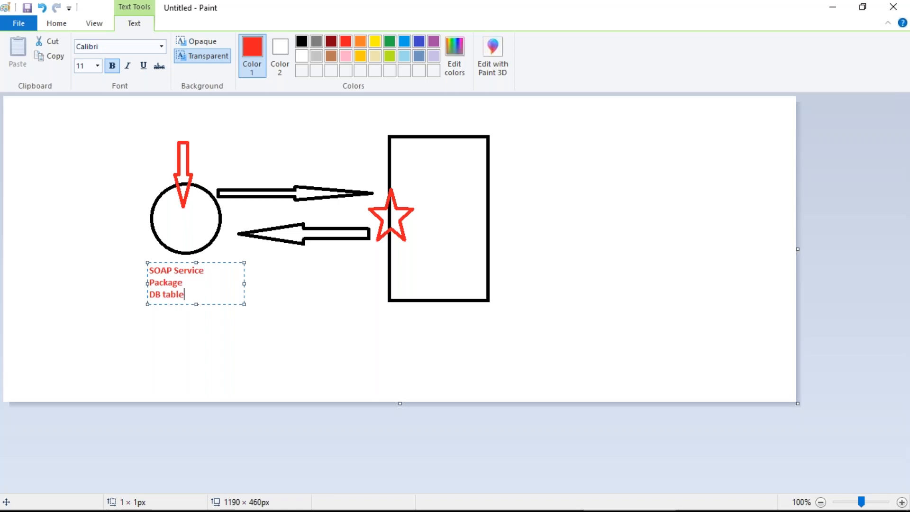
# Switch back to Pega Designer Studio and examine the Request property in ClaimServiceRequestType's data model, then collapse both request and response type classes.
pyautogui.hotkey('alt', 'Tab')
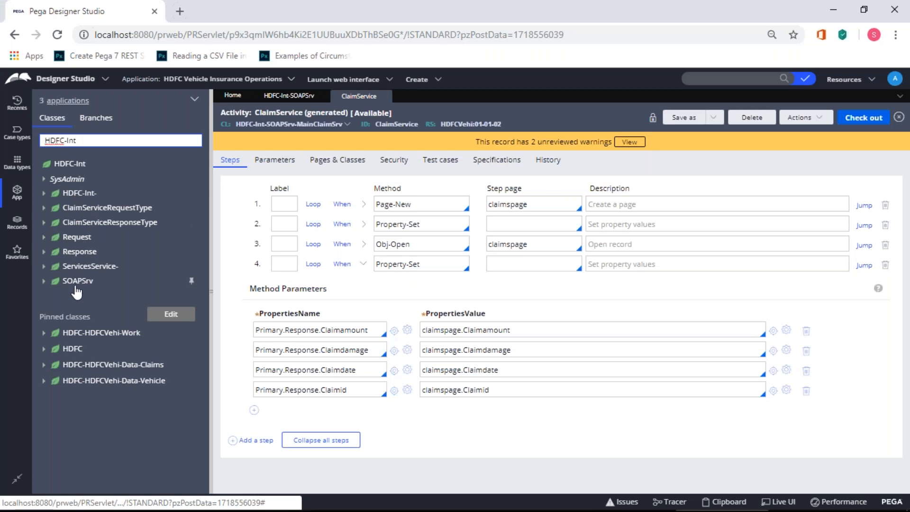
pyautogui.click(44, 223)
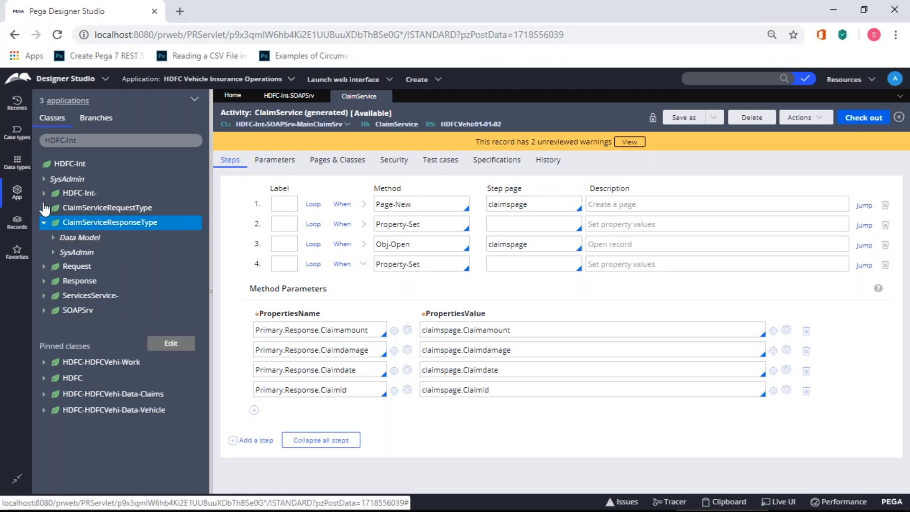
pyautogui.click(44, 208)
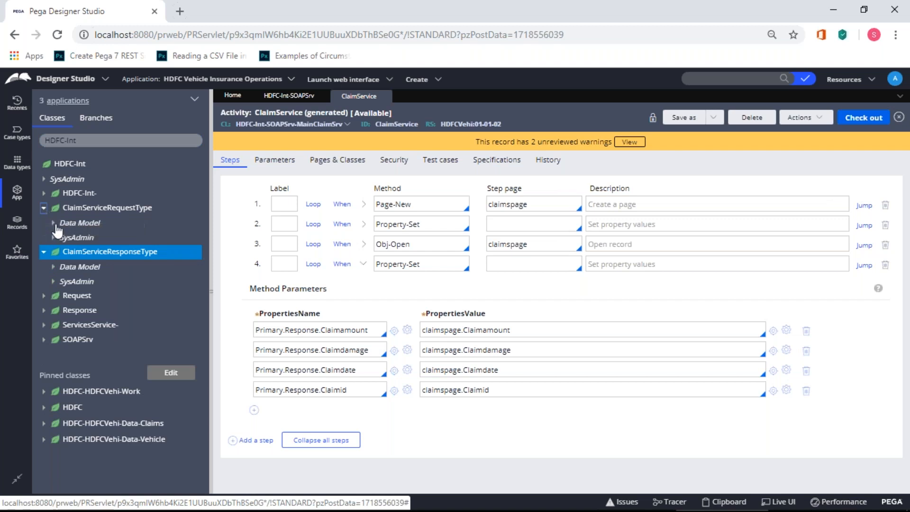
pyautogui.click(53, 223)
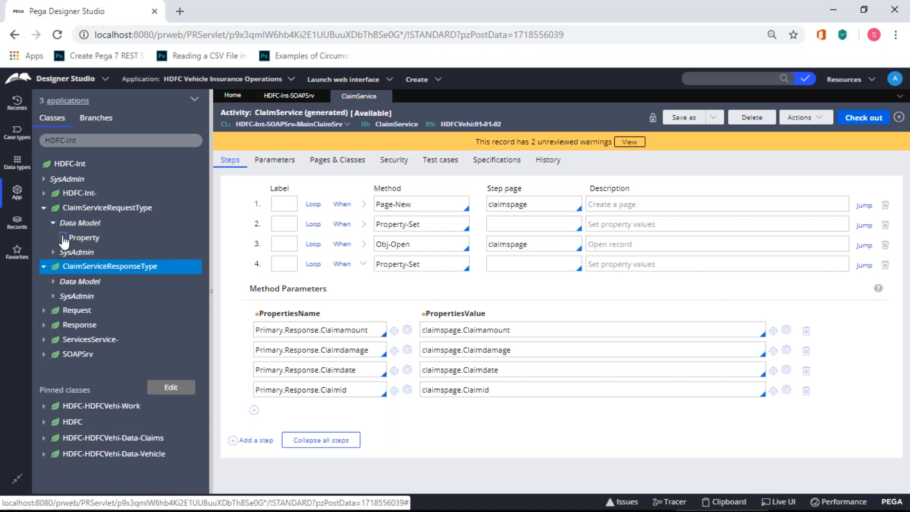
pyautogui.click(63, 237)
pyautogui.click(72, 252)
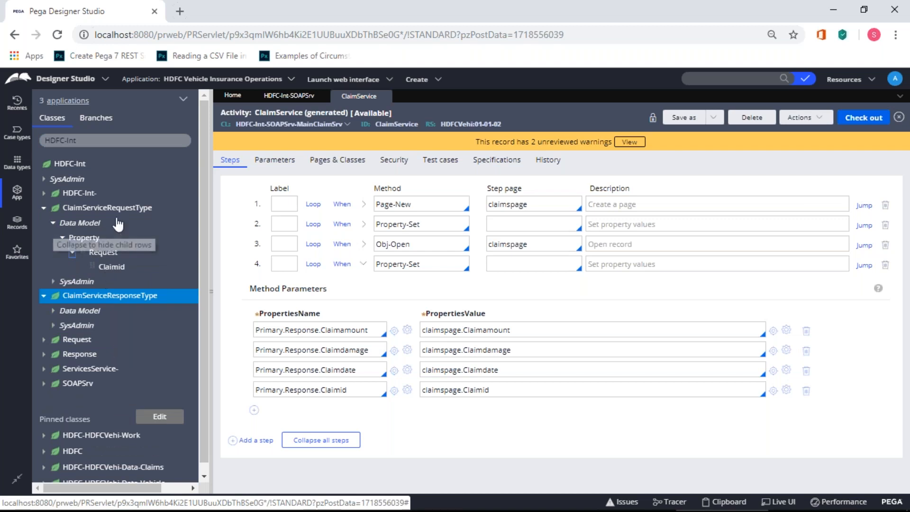
pyautogui.click(43, 209)
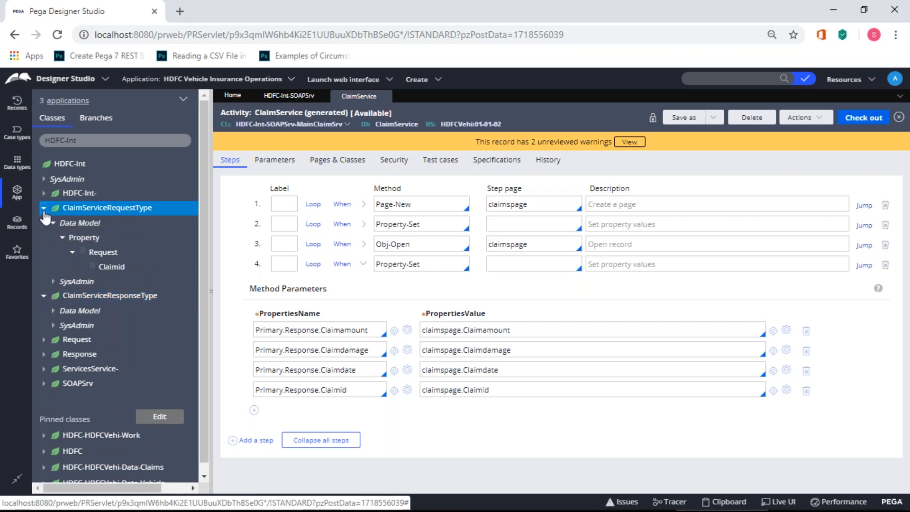
pyautogui.click(45, 222)
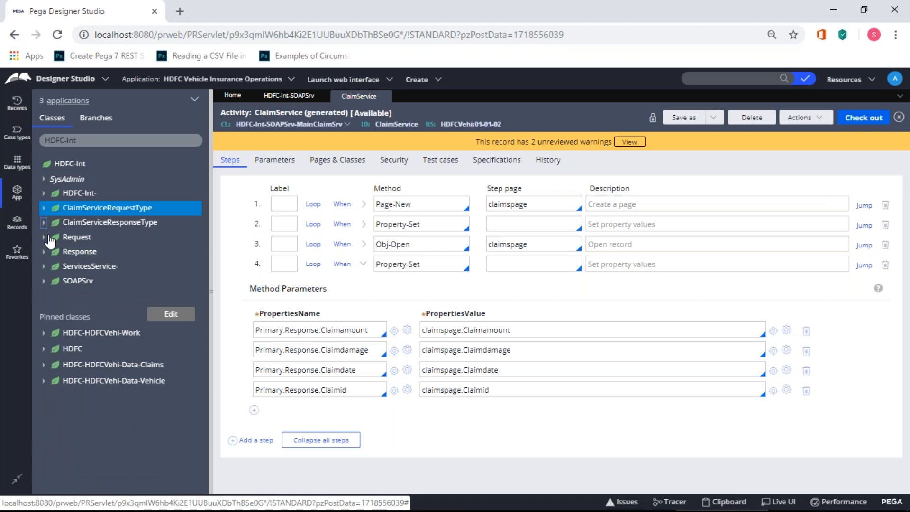
# Open the ClaimService Connect SOAP rule under ServicesService- and review its method name.
pyautogui.click(44, 281)
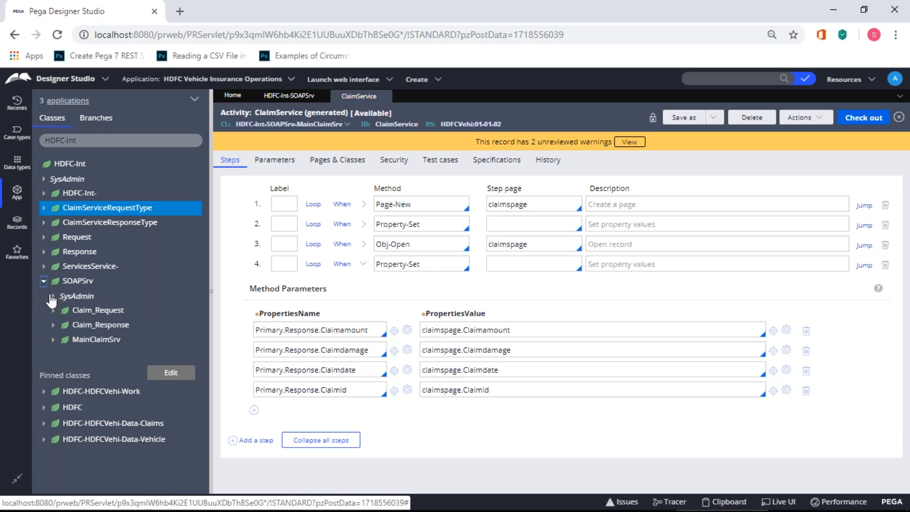
pyautogui.click(43, 281)
pyautogui.click(43, 266)
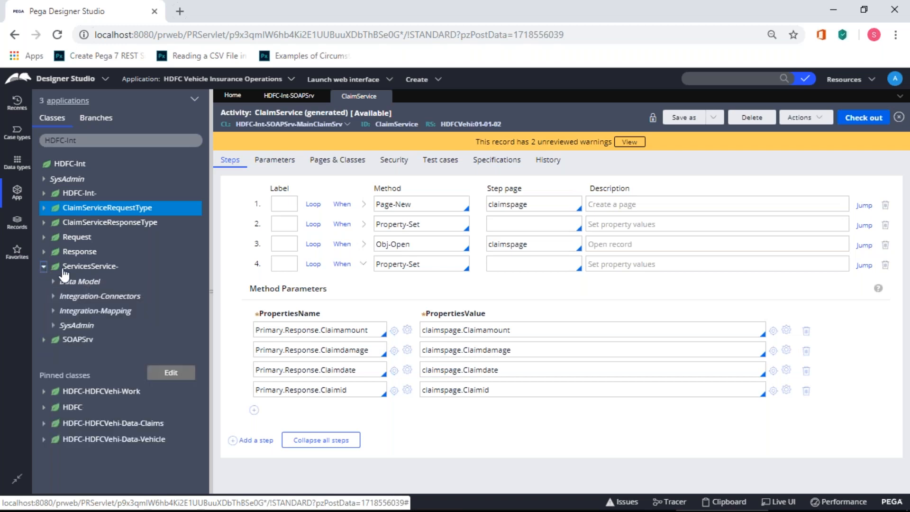
pyautogui.click(55, 314)
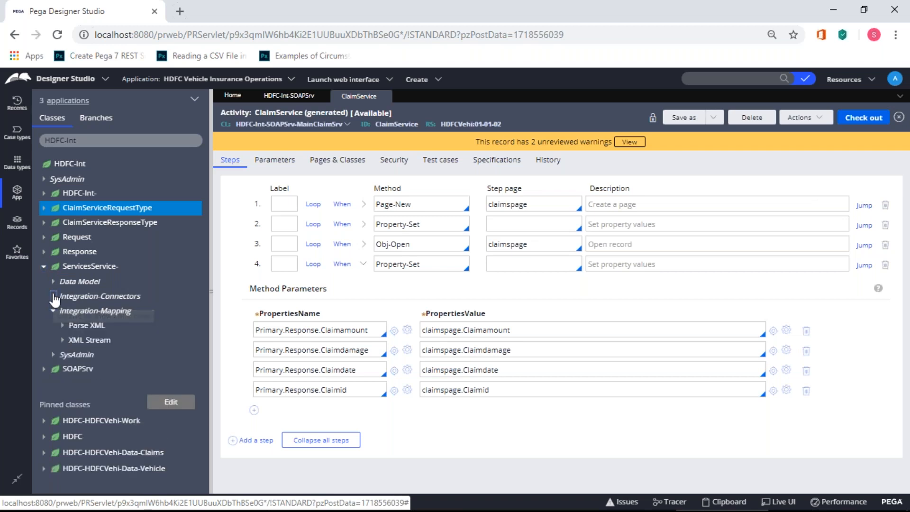
pyautogui.click(53, 296)
pyautogui.click(62, 311)
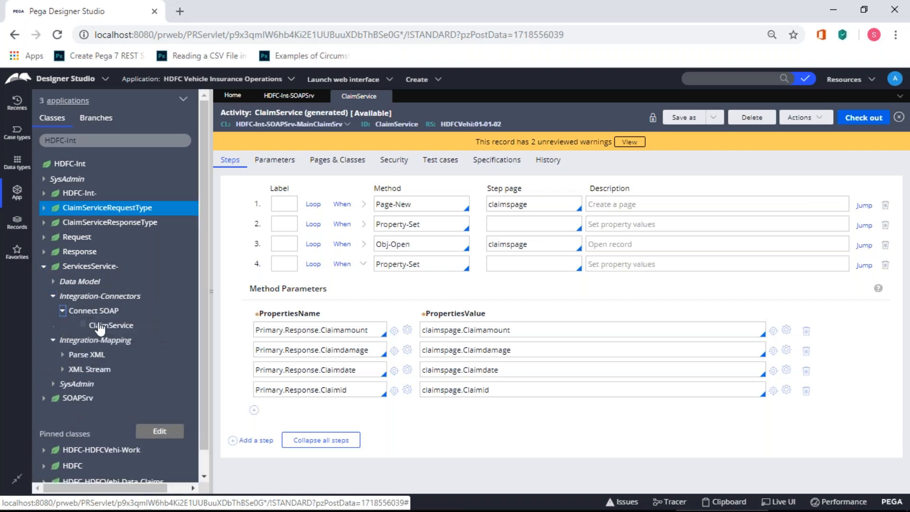
pyautogui.click(106, 326)
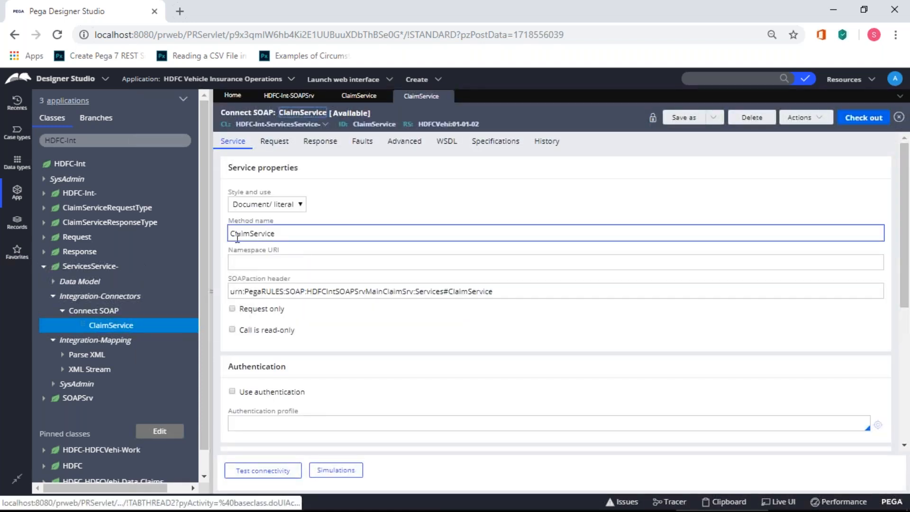
pyautogui.click(282, 234)
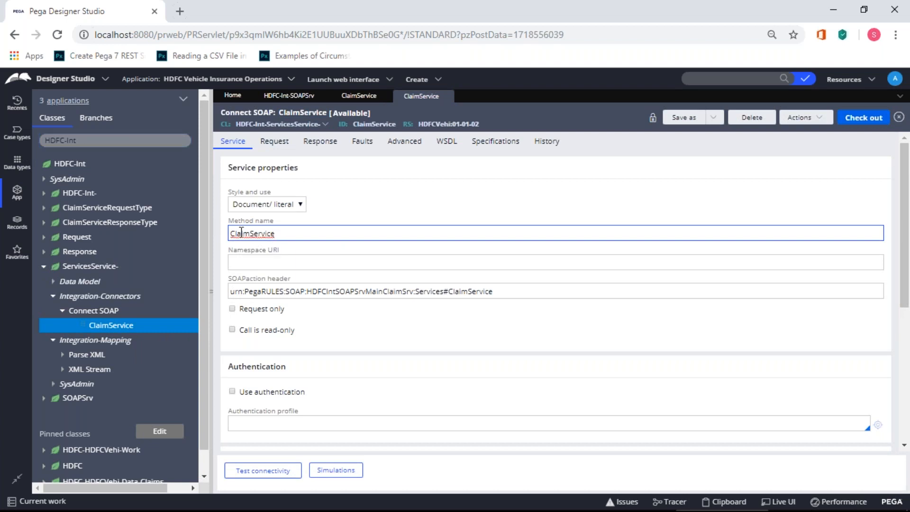
# Open the ClaimsTable data type to view its data model fields.
pyautogui.click(18, 164)
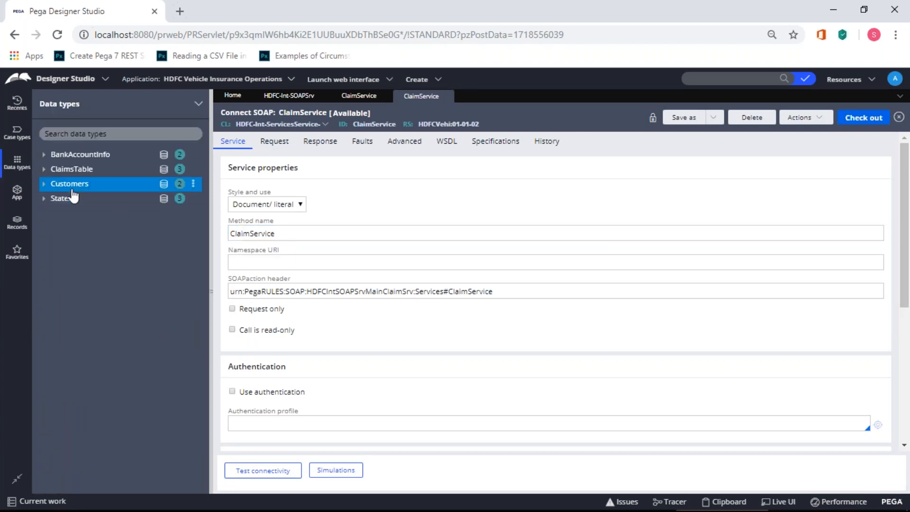
pyautogui.click(199, 106)
pyautogui.click(225, 171)
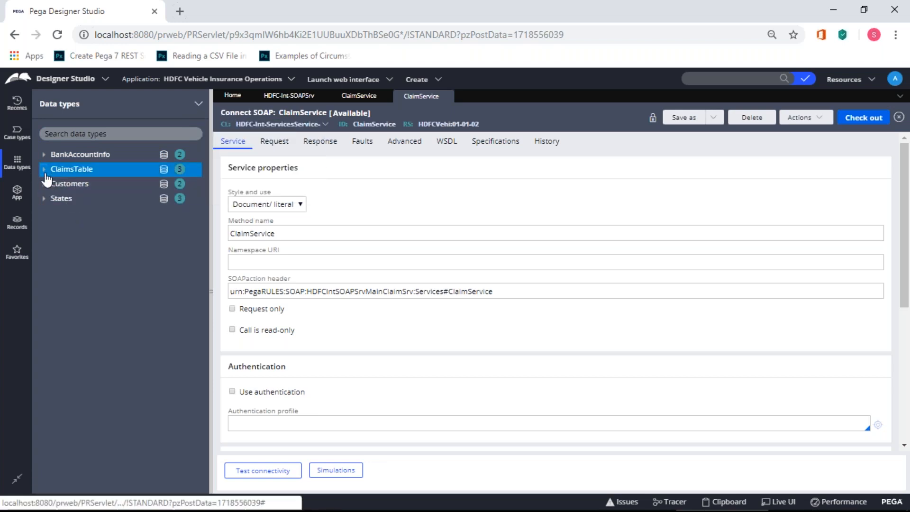
pyautogui.click(71, 169)
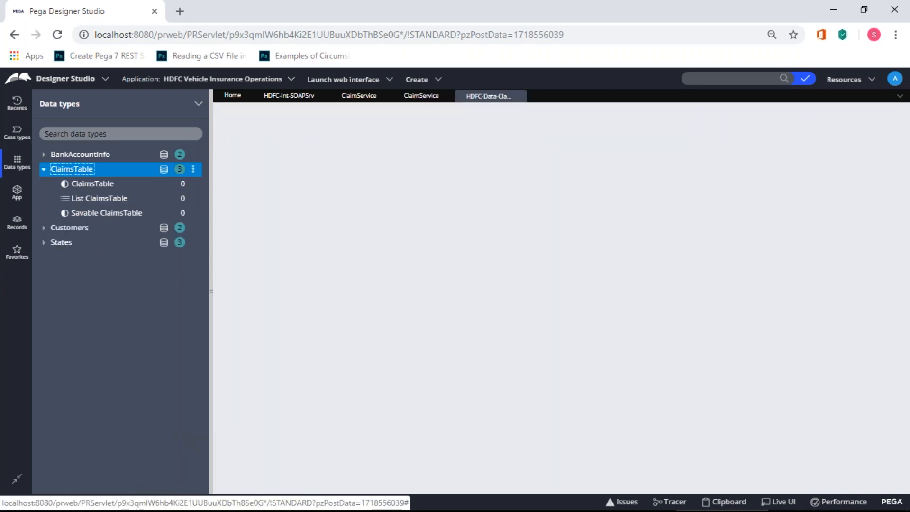
pyautogui.click(44, 169)
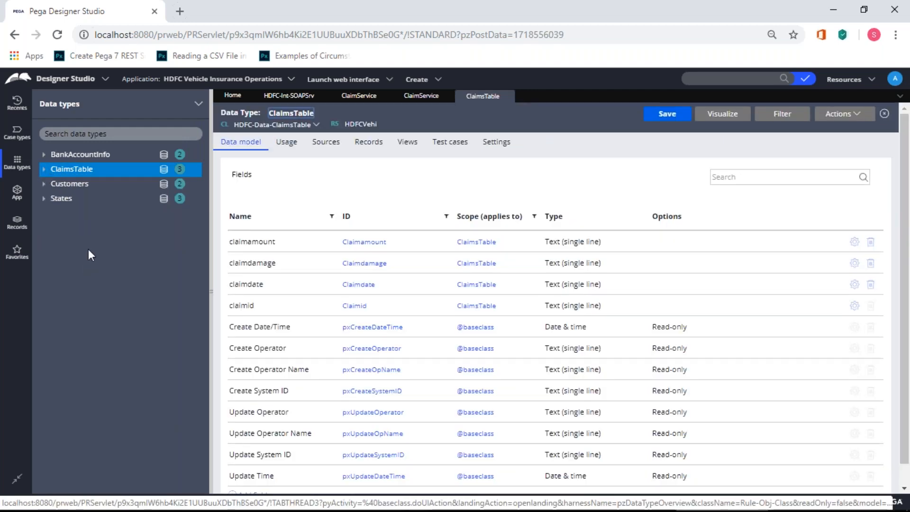
# Switch to Paint and delete the "DB table" line from the red text below the circle.
pyautogui.hotkey('alt', 'Tab')
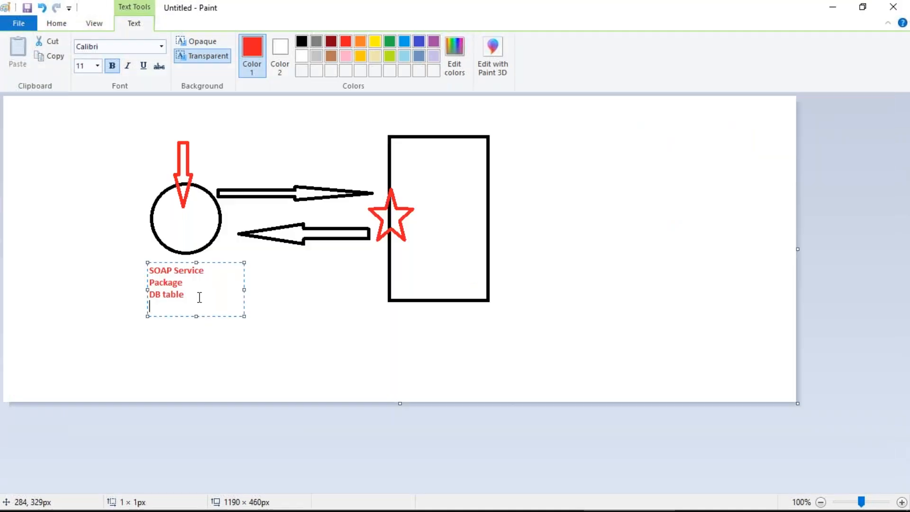
pyautogui.moveTo(199, 296); pyautogui.dragTo(157, 296)
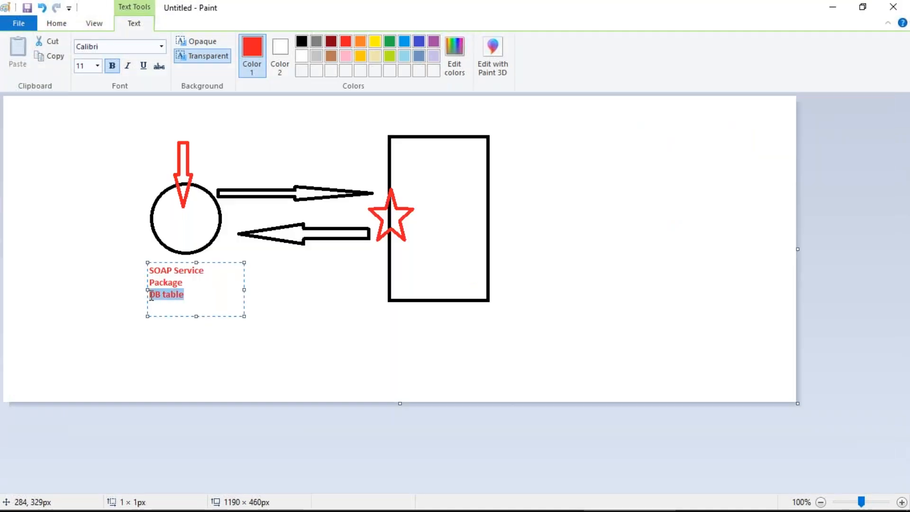
pyautogui.press('BackSpace')
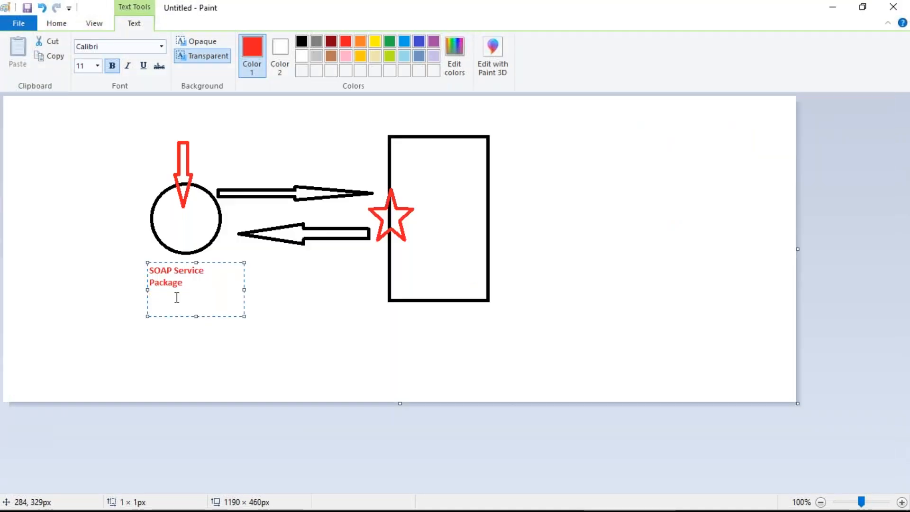
# Switch back to Pega Designer Studio, collapse ServicesService- in the class tree, and examine the ClaimServiceRequestType and HDFC-Int- classes.
pyautogui.hotkey('alt', 'Tab')
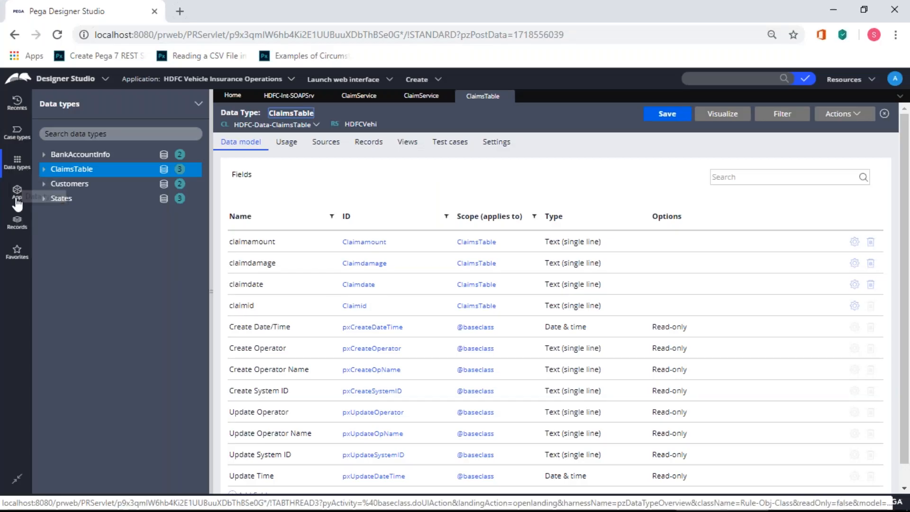
pyautogui.click(18, 194)
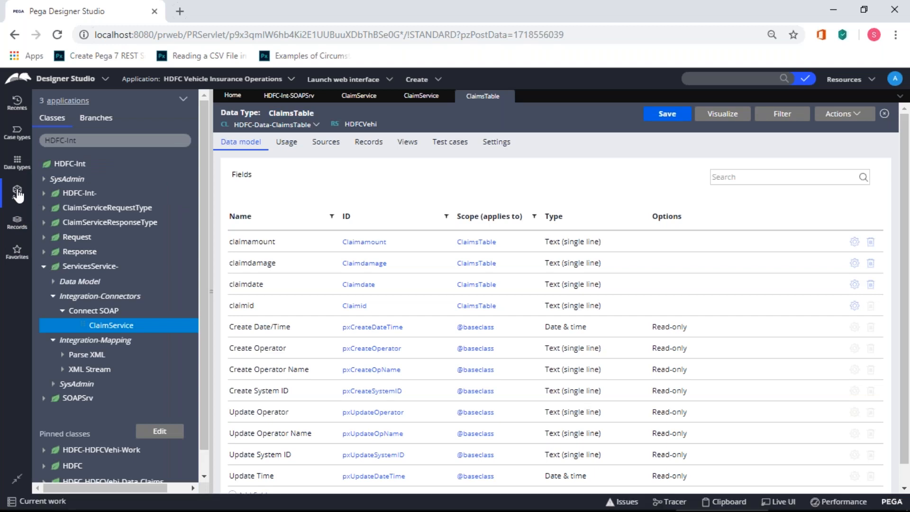
pyautogui.click(44, 269)
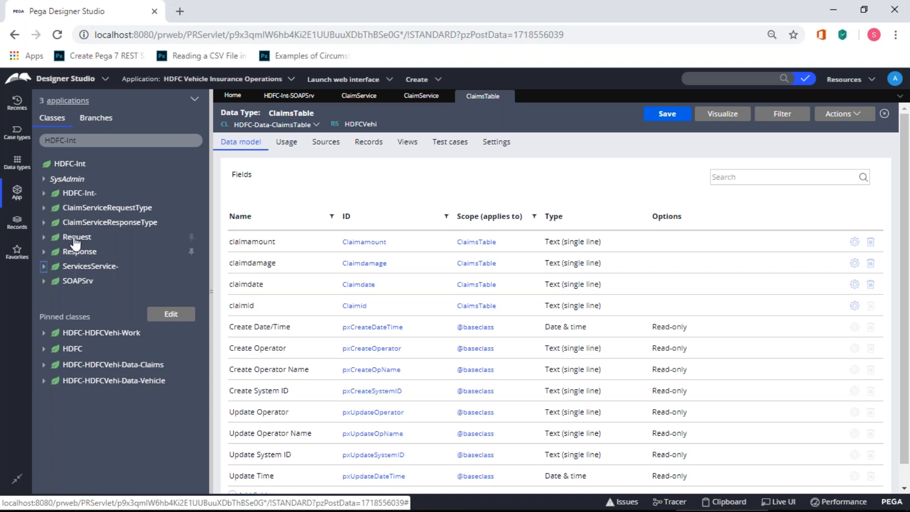
pyautogui.click(44, 209)
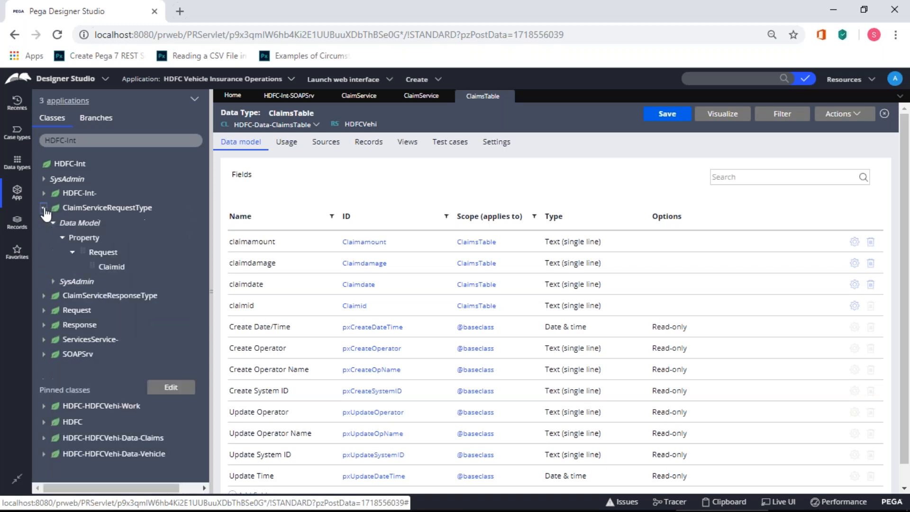
pyautogui.click(44, 209)
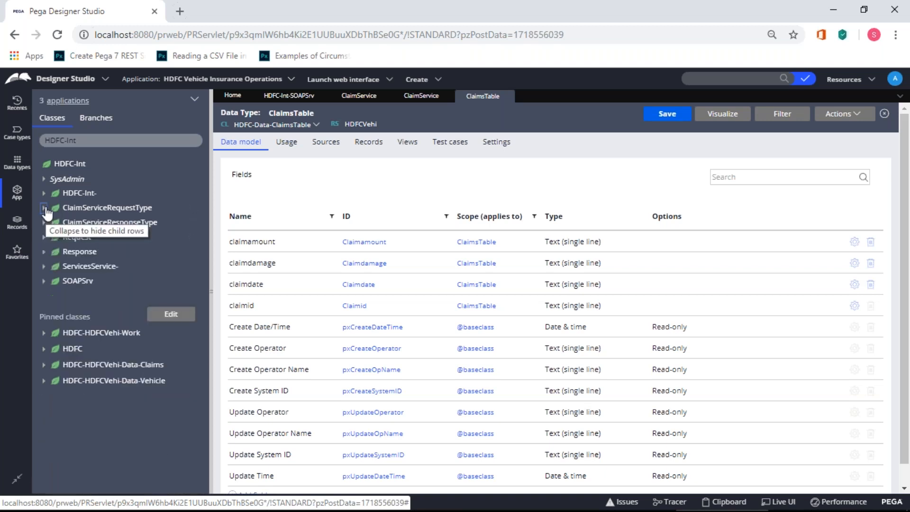
pyautogui.click(44, 193)
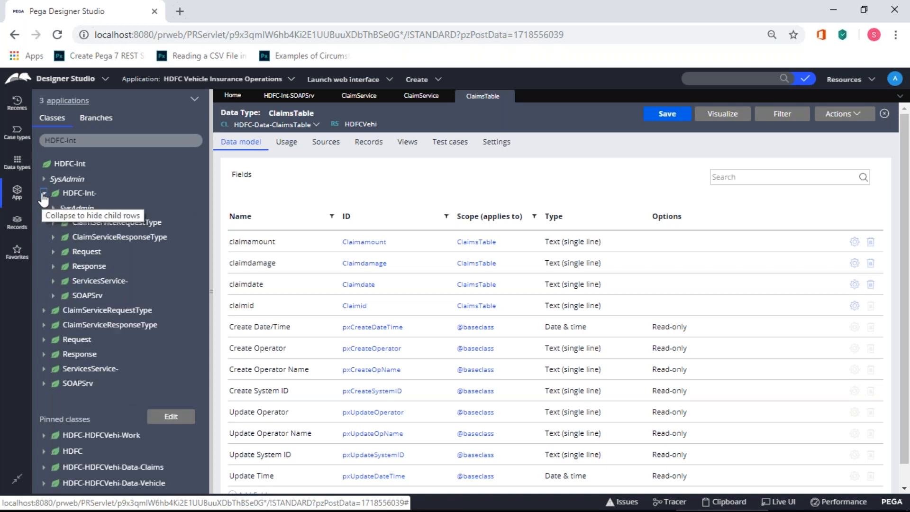
pyautogui.click(43, 193)
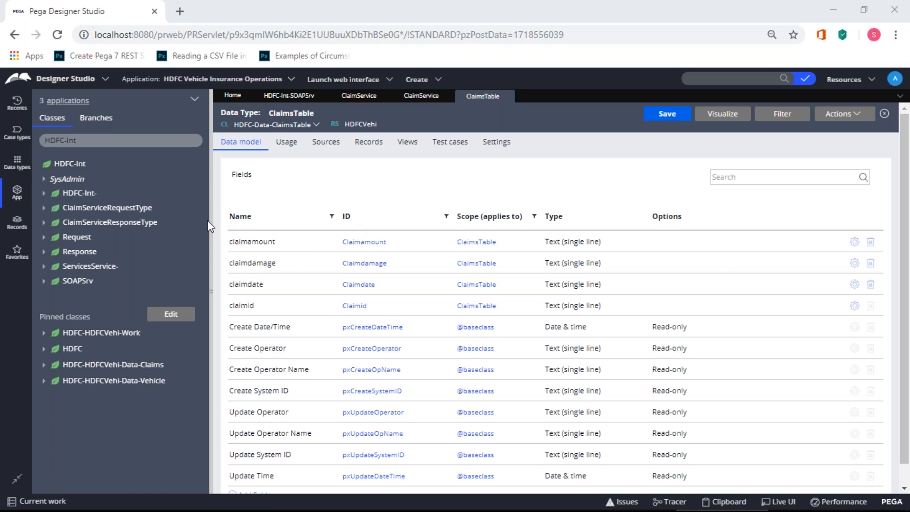
# Switch to Paint and finish editing the red text box below the circle.
pyautogui.hotkey('alt', 'Tab')
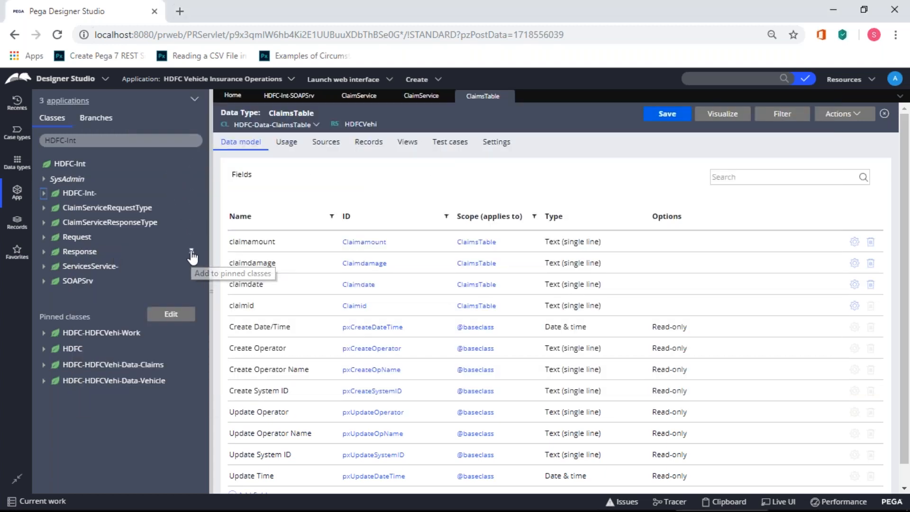
pyautogui.hotkey('alt', 'Tab')
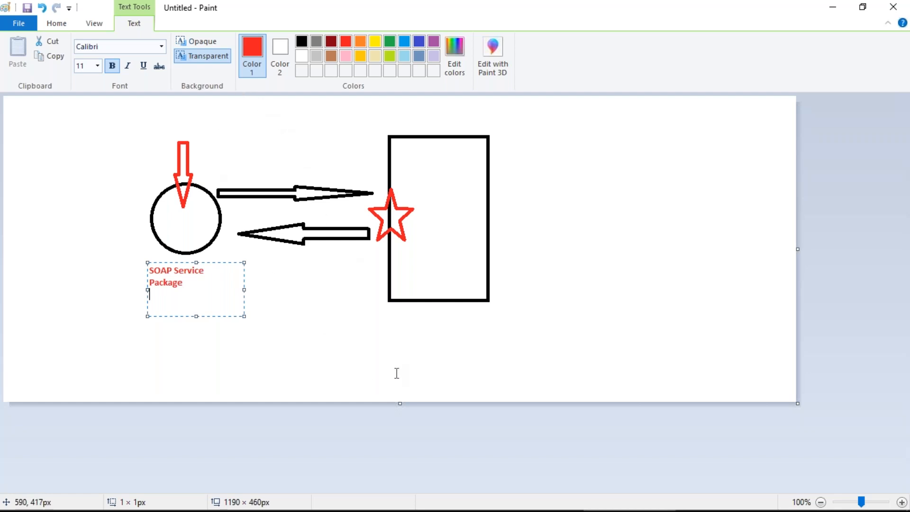
pyautogui.click(382, 335)
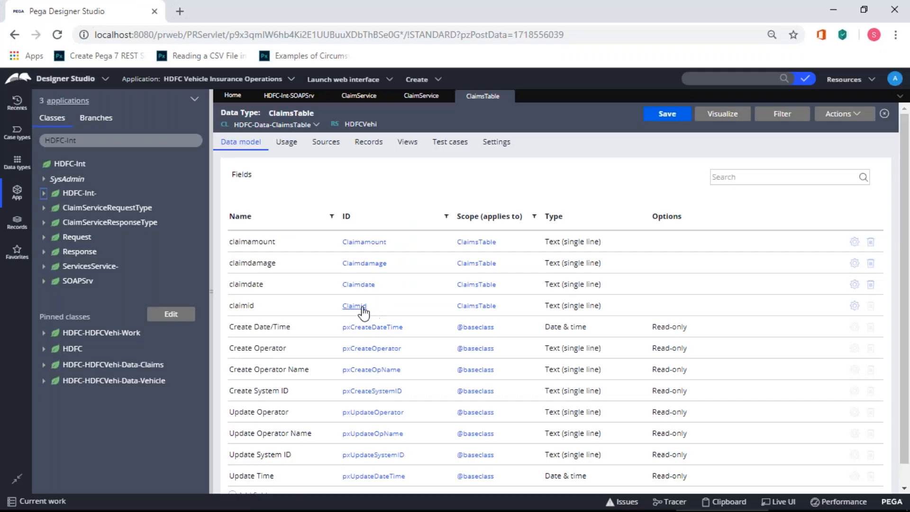
pyautogui.hotkey('alt', 'Tab')
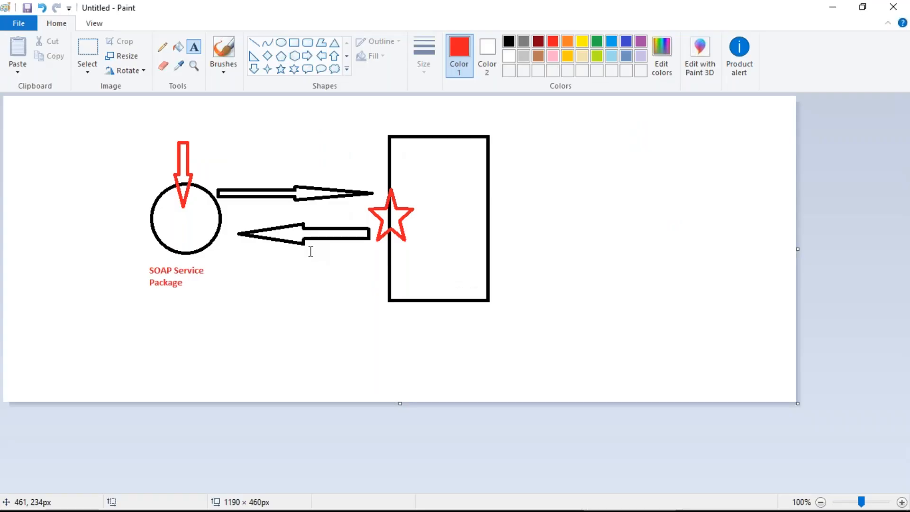
# Switch back to Pega Designer Studio and review the Integration options available for Connectors and Services.
pyautogui.hotkey('alt', 'Tab')
pyautogui.click(106, 80)
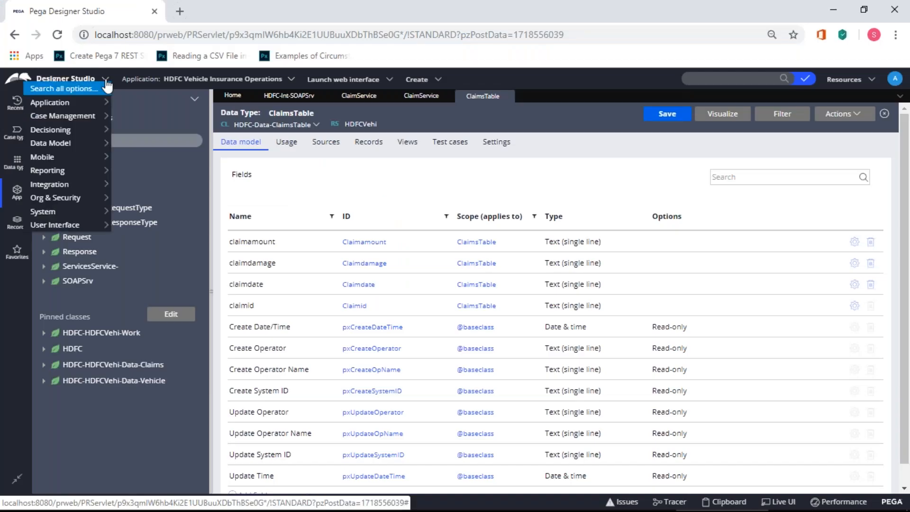
pyautogui.moveTo(91, 187)
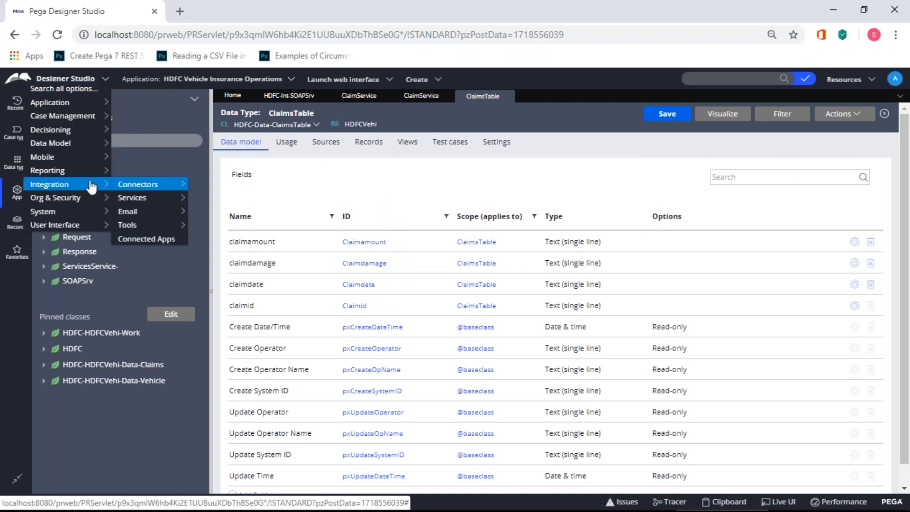
pyautogui.moveTo(139, 189)
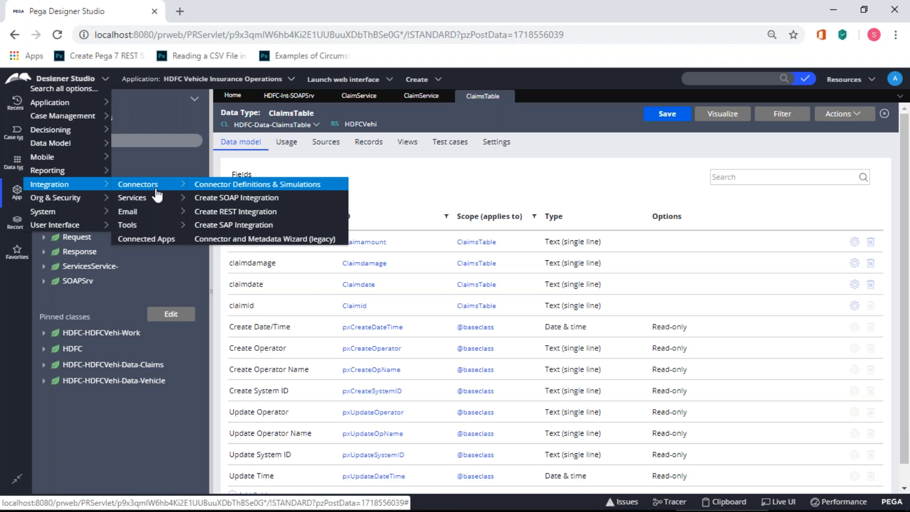
pyautogui.doubleClick(351, 175)
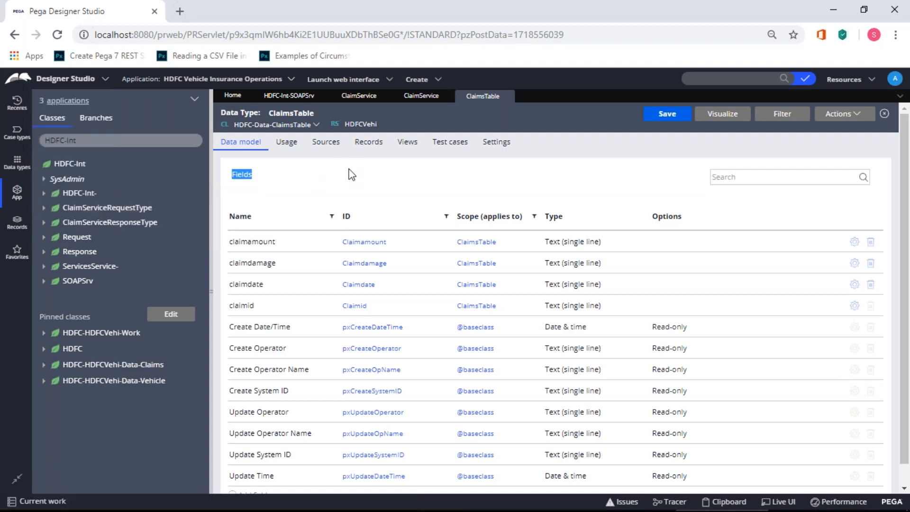
pyautogui.hotkey('alt', 'Tab')
pyautogui.hotkey('alt', 'Tab')
pyautogui.click(285, 185)
pyautogui.click(106, 78)
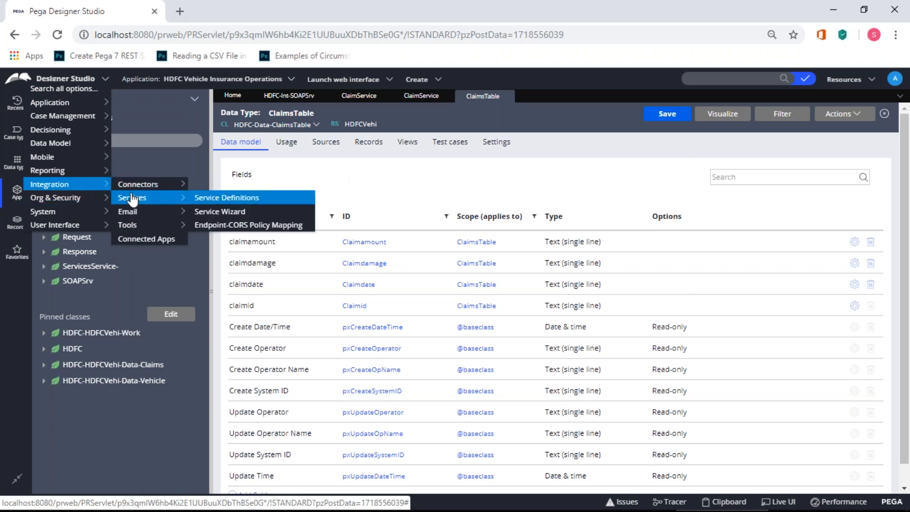
# Browse the Integration-Services, Integration-Resources, Integration-Mapping and Integration-Connectors record categories, collapsing each one after viewing its rule types.
pyautogui.click(19, 225)
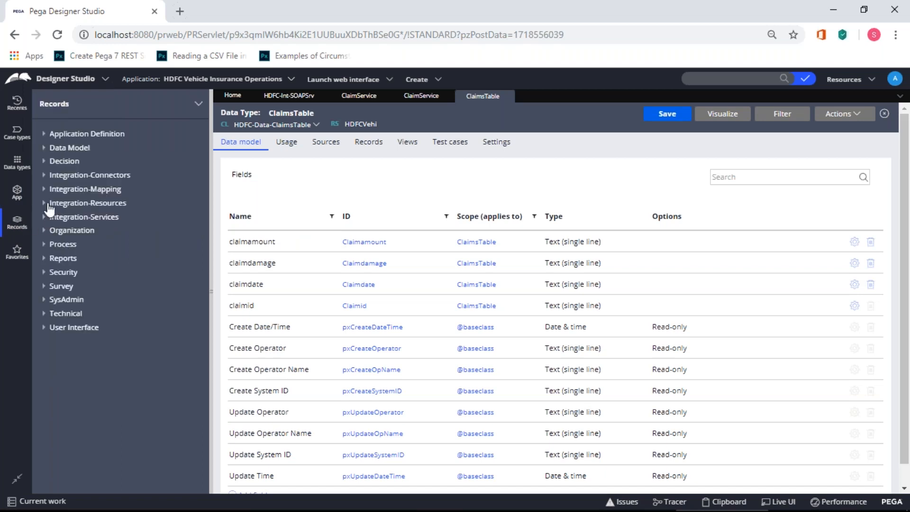
pyautogui.click(45, 219)
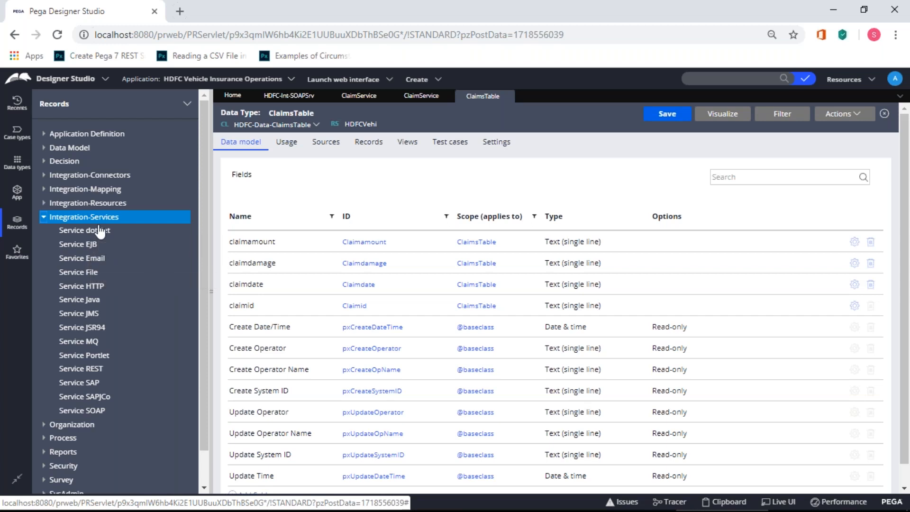
pyautogui.click(44, 218)
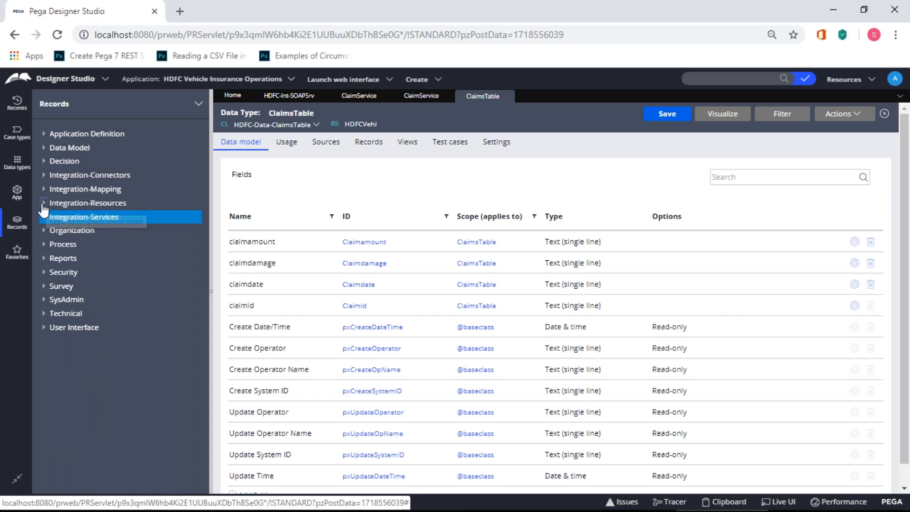
pyautogui.click(43, 203)
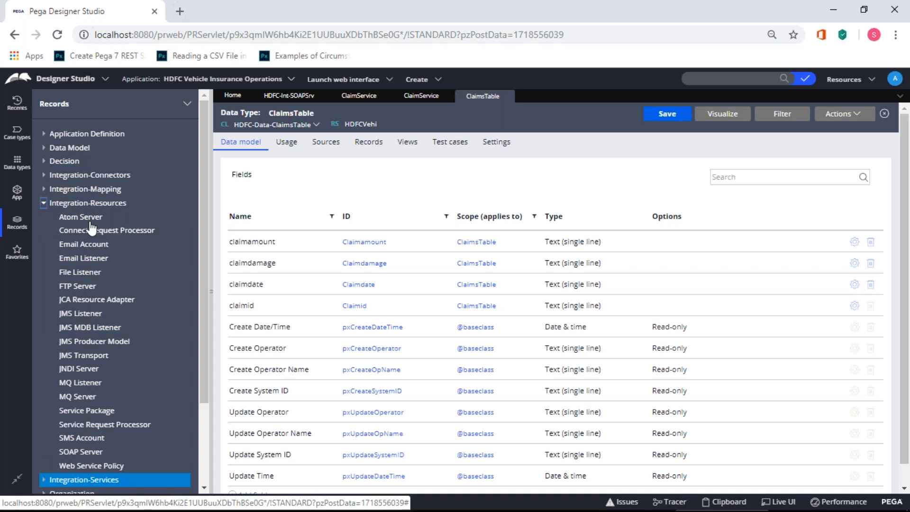
pyautogui.click(43, 203)
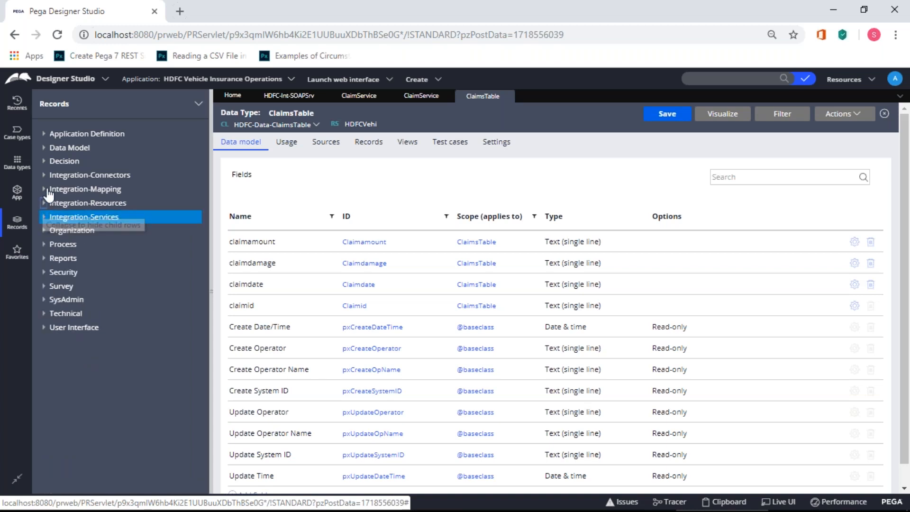
pyautogui.click(46, 189)
pyautogui.click(45, 189)
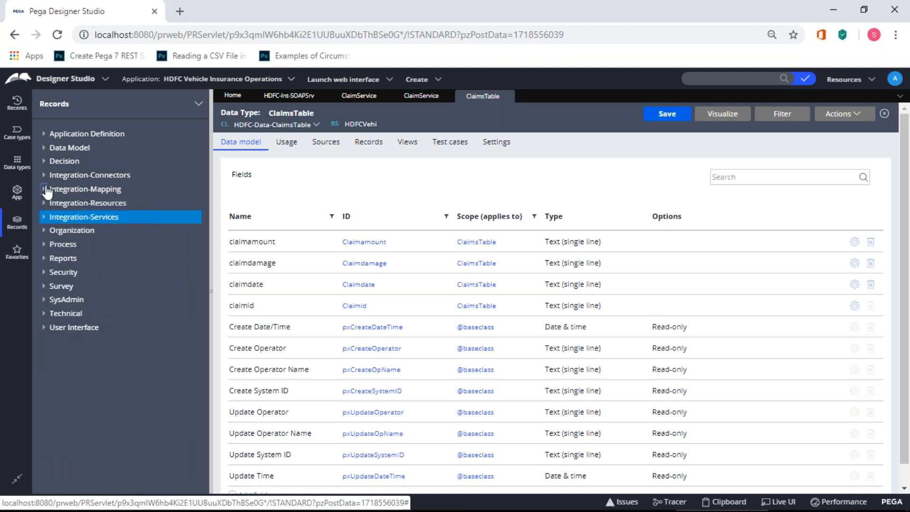
pyautogui.click(43, 175)
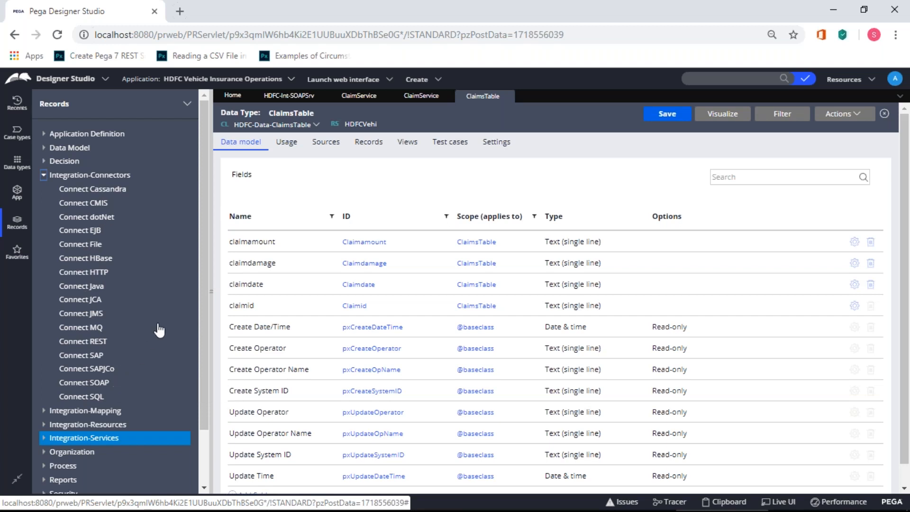
pyautogui.click(43, 175)
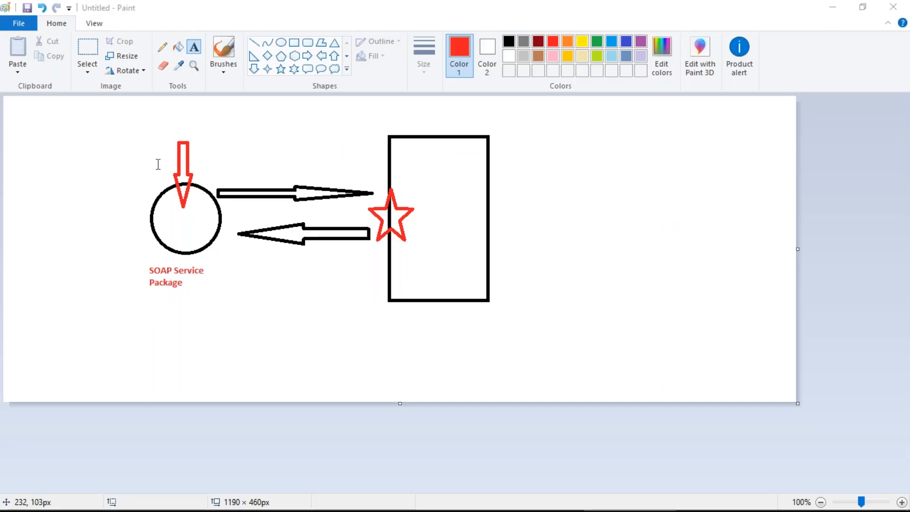
# Return to Pega Designer Studio and load the HDFC-HDFCVehi-Work class in the application class explorer.
pyautogui.hotkey('alt', 'Tab')
pyautogui.click(18, 194)
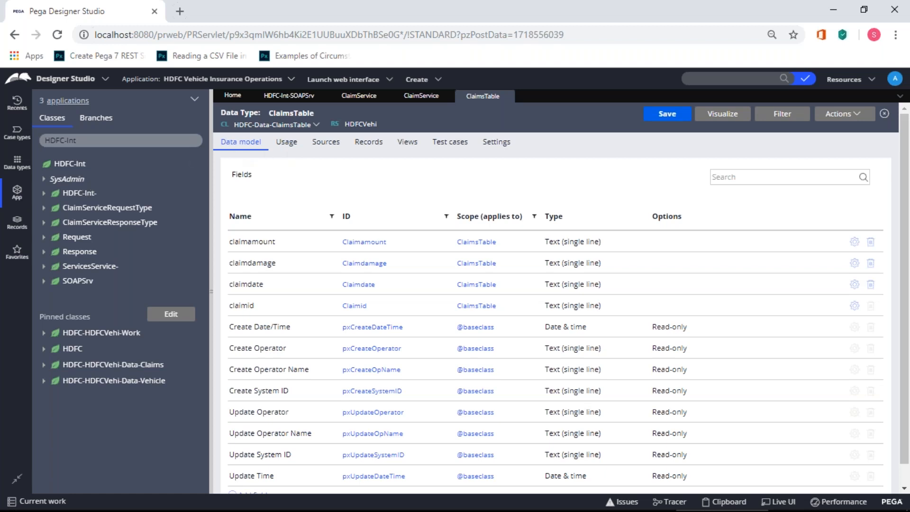
pyautogui.click(17, 161)
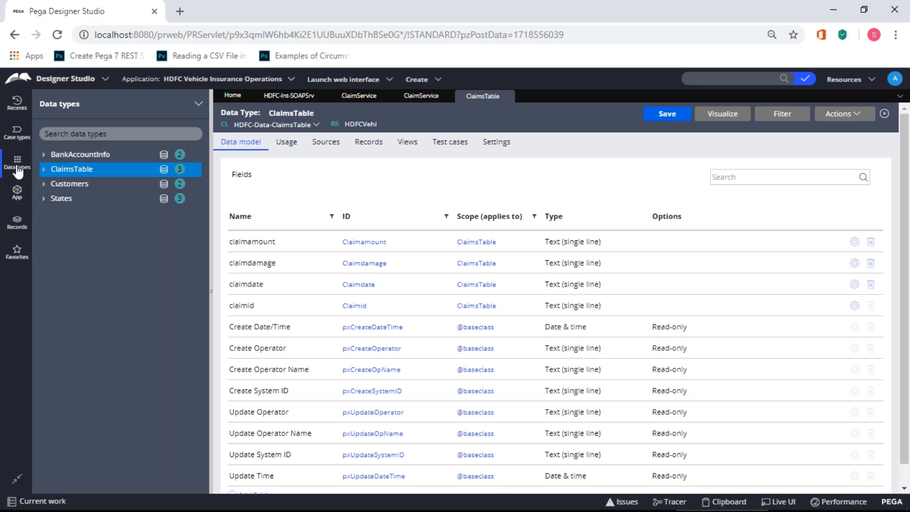
pyautogui.click(102, 133)
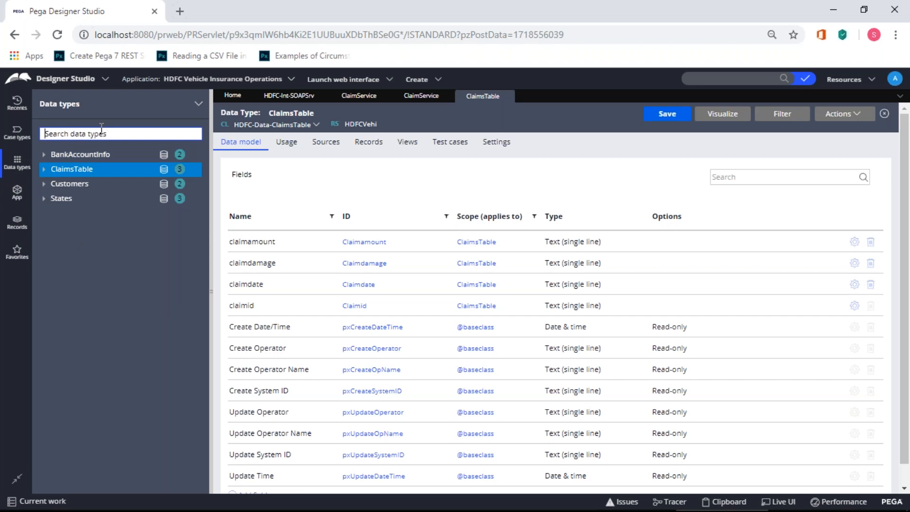
pyautogui.click(17, 191)
pyautogui.click(95, 137)
pyautogui.press('BackSpace')
pyautogui.press('BackSpace')
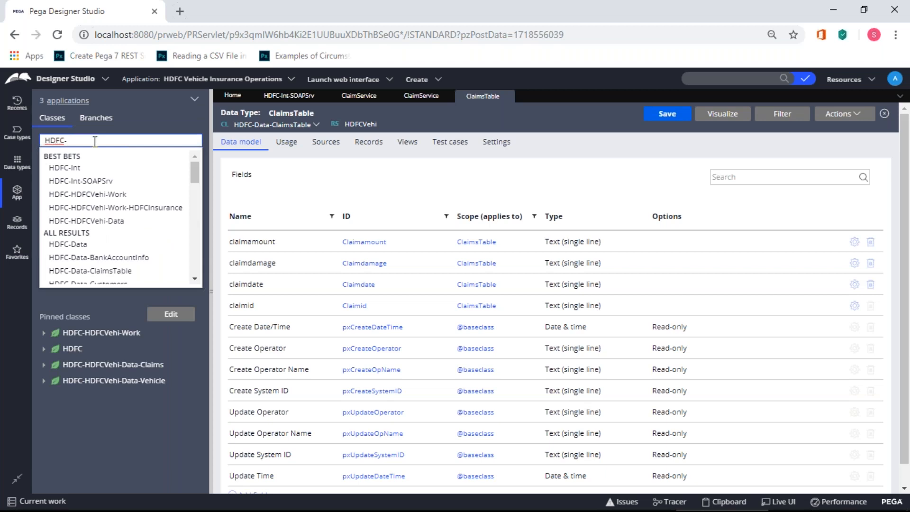
pyautogui.click(97, 194)
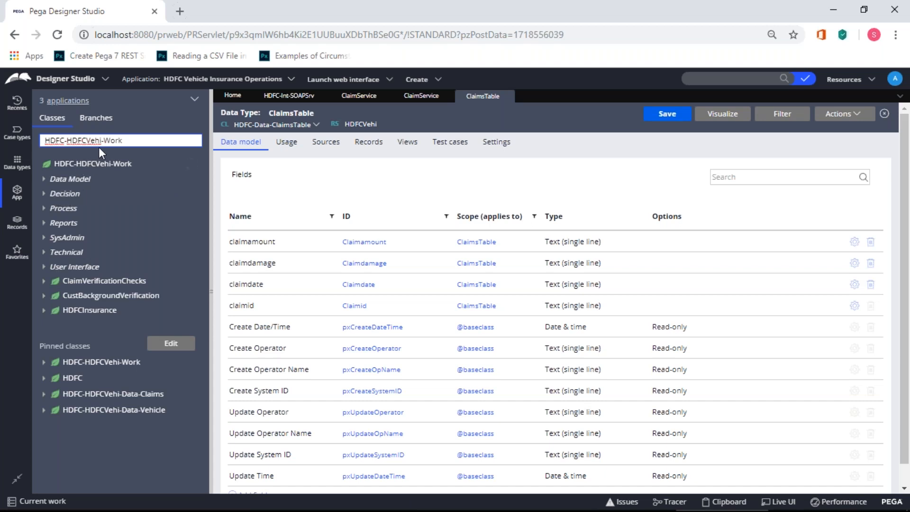
# Open the ClaimService activity from the Technical rules of HDFC-HDFCVehi-Work.
pyautogui.click(43, 252)
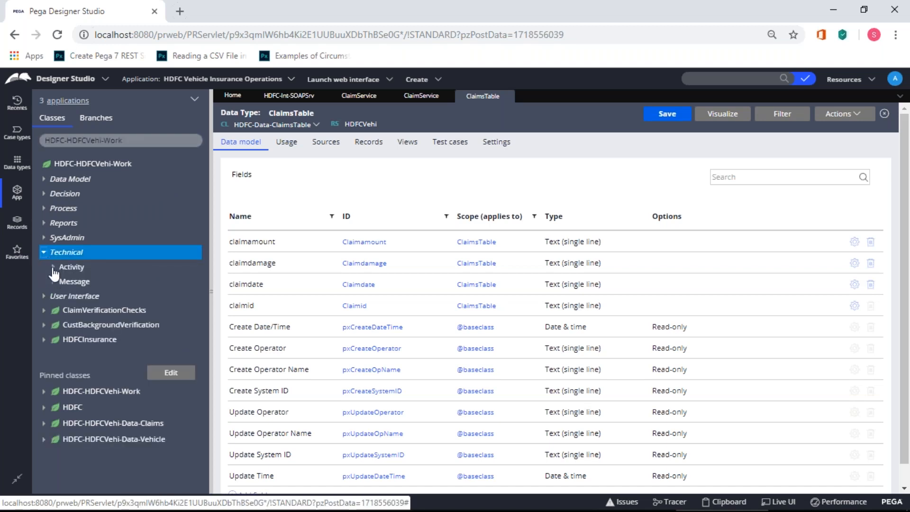
pyautogui.click(53, 267)
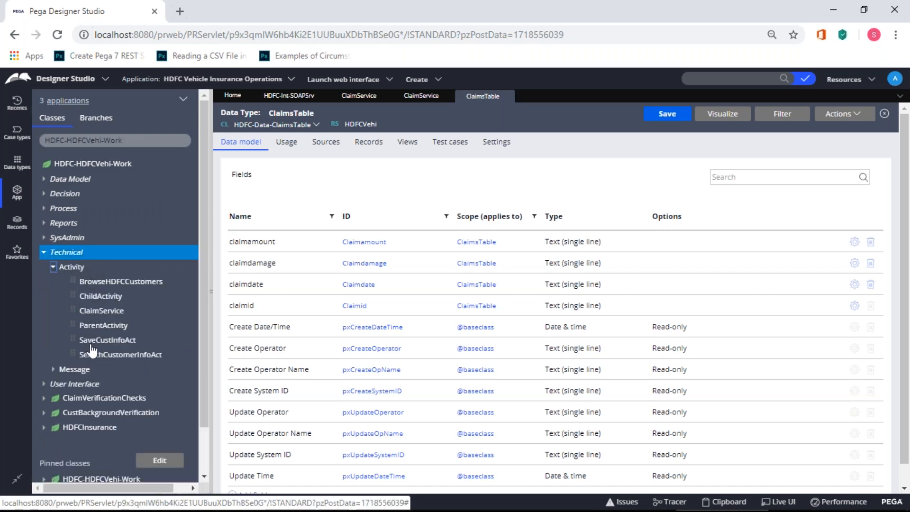
pyautogui.click(101, 311)
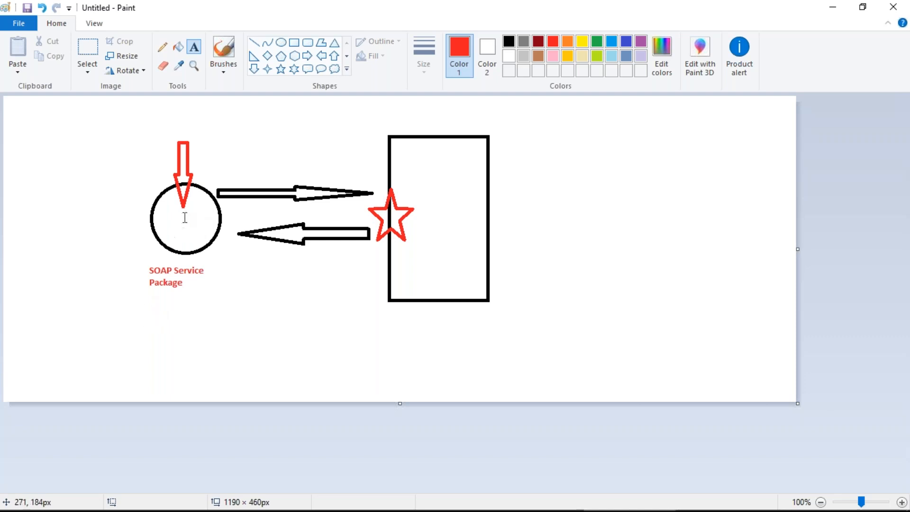
# Draw a red rectangle about 174 × 125 px below the SOAP Service Package label, with two rounded rectangles stacked inside it.
pyautogui.click(293, 43)
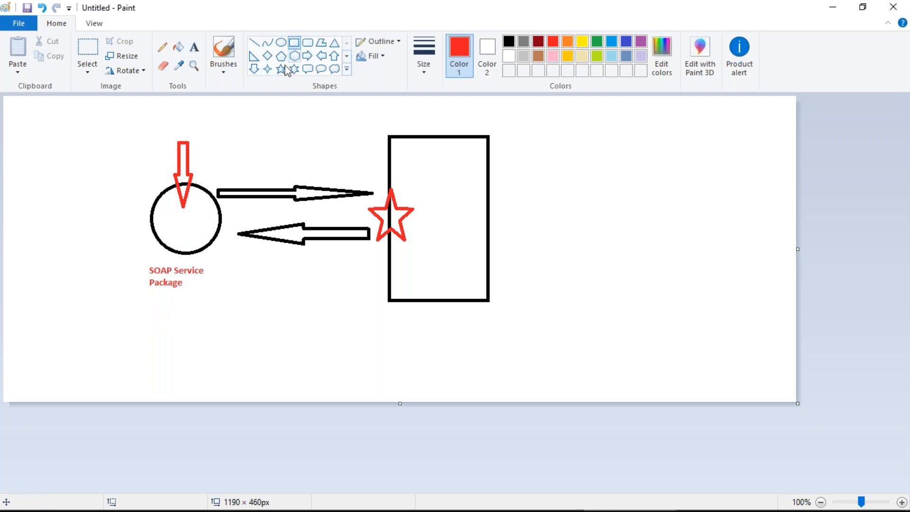
pyautogui.moveTo(118, 303)
pyautogui.mouseDown()
pyautogui.moveTo(195, 369)
pyautogui.moveTo(234, 385)
pyautogui.mouseUp()
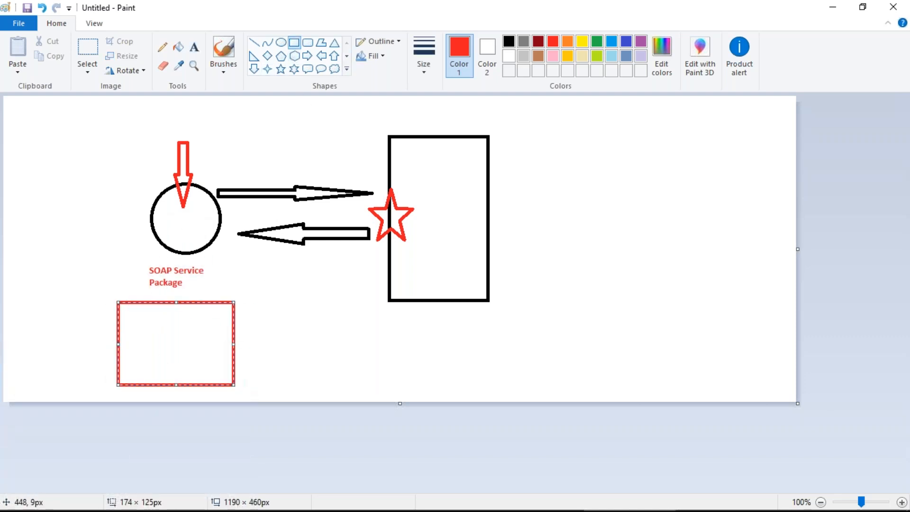
pyautogui.click(308, 42)
pyautogui.moveTo(127, 310); pyautogui.dragTo(223, 331)
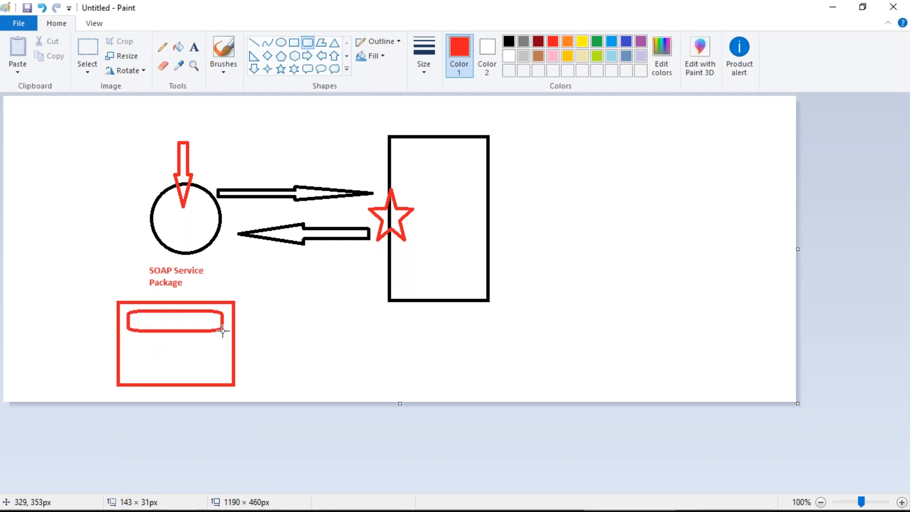
pyautogui.moveTo(129, 342); pyautogui.dragTo(224, 377)
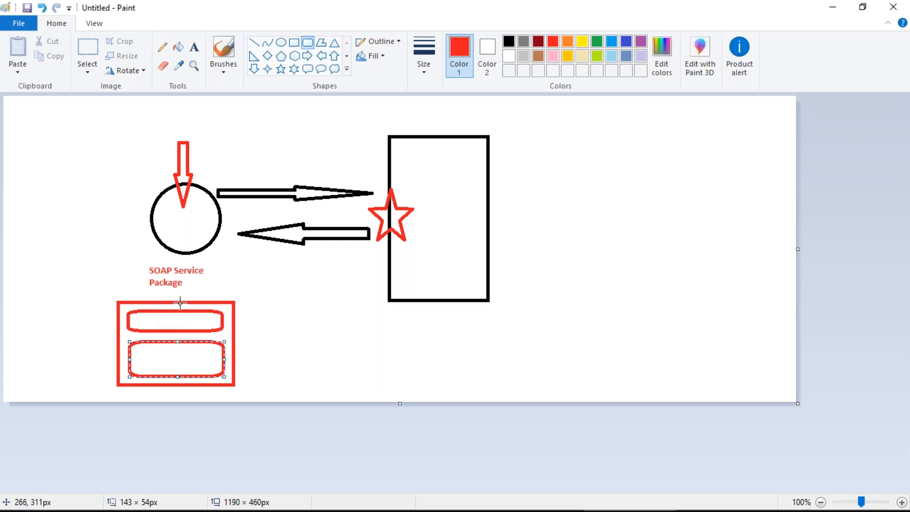
# Draw a red down arrow beside the SOAP Service Package label, pointing to the new rectangle's upper edge.
pyautogui.click(254, 69)
pyautogui.moveTo(138, 247); pyautogui.dragTo(118, 301)
pyautogui.click(287, 338)
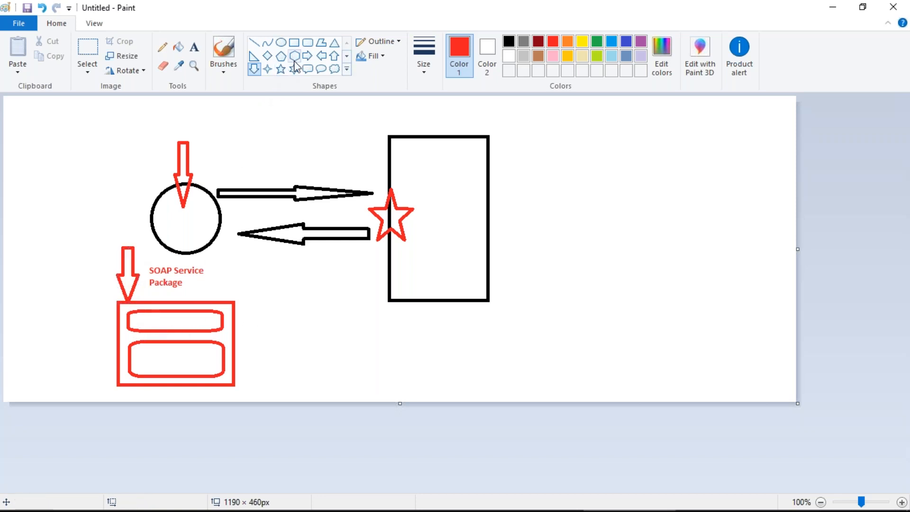
# Draw a red right arrow about 56 × 24 px between the rounded rectangles and two diagonal red lines linking it to the star area.
pyautogui.click(307, 55)
pyautogui.moveTo(162, 330); pyautogui.dragTo(200, 346)
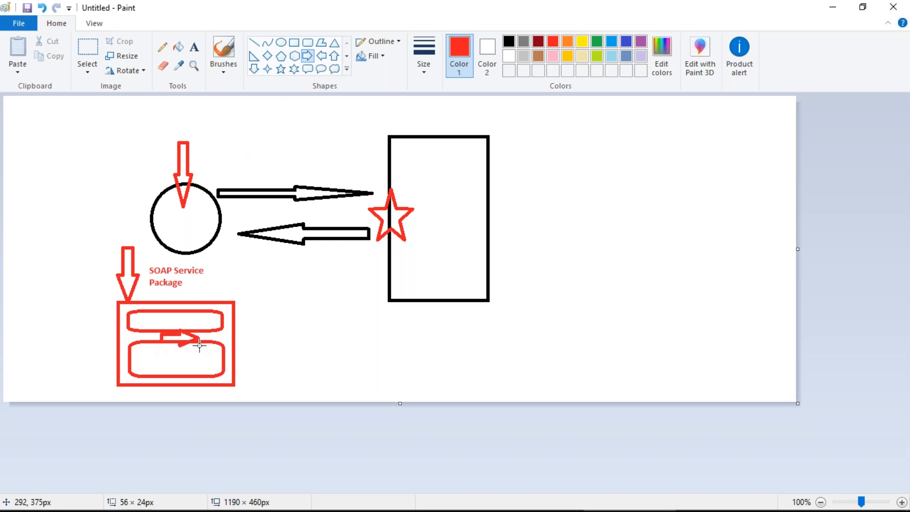
pyautogui.click(289, 300)
pyautogui.click(256, 44)
pyautogui.moveTo(187, 334); pyautogui.dragTo(205, 341)
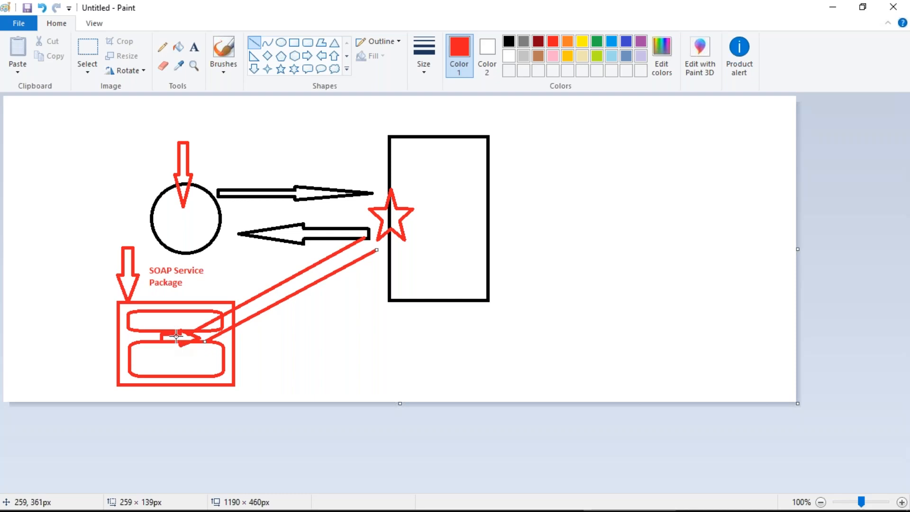
# Switch to Pega, examine the // labels on steps 3, 5 and 7 of the ClaimService activity, and return to Paint.
pyautogui.hotkey('alt', 'Tab')
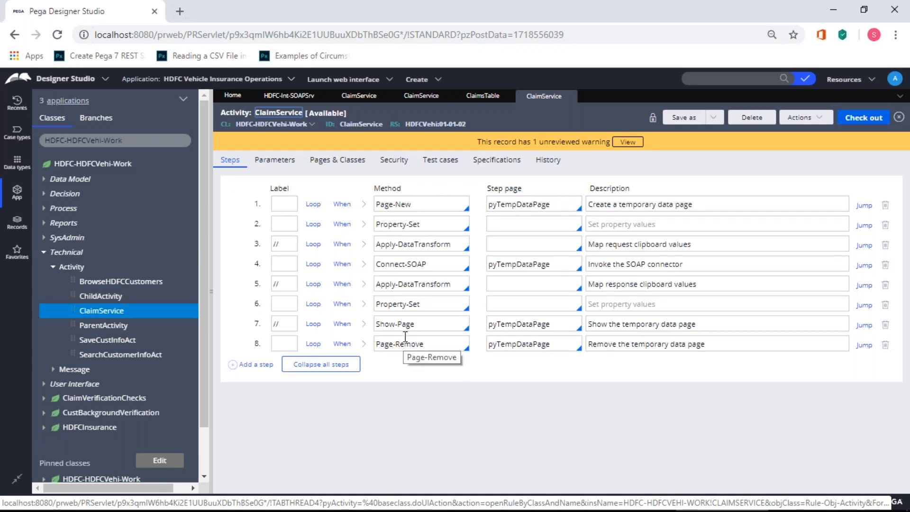
pyautogui.doubleClick(280, 243)
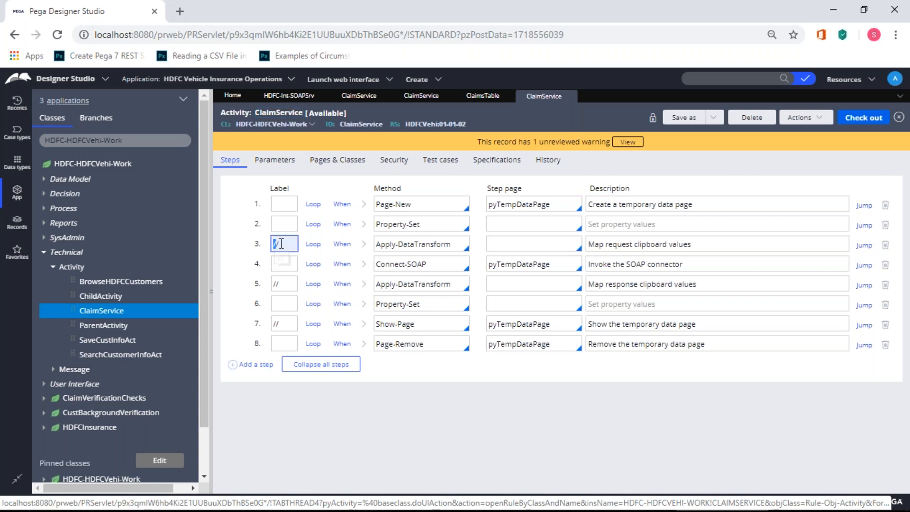
pyautogui.click(284, 282)
pyautogui.click(285, 327)
pyautogui.hotkey('alt', 'Tab')
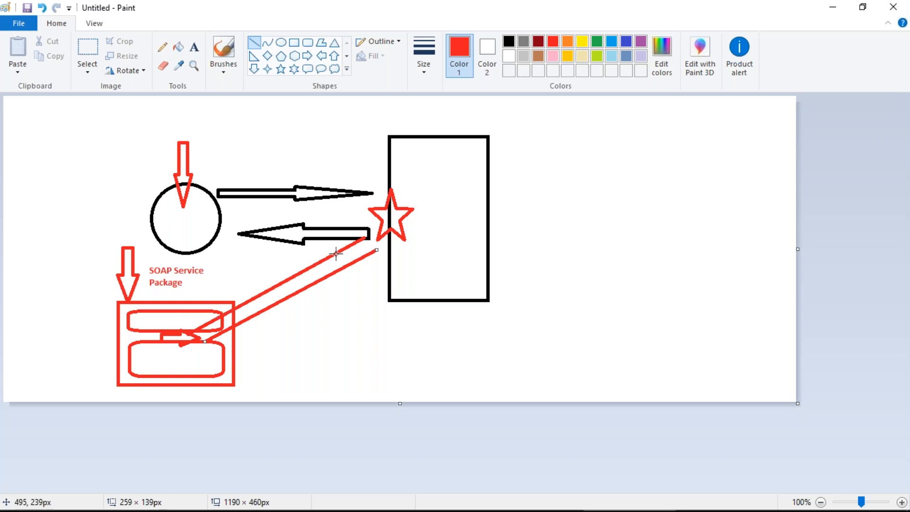
# Switch to Pega and review the request property mapping in the step 2 Property-Set parameters, collapsing them when done.
pyautogui.hotkey('alt', 'Tab')
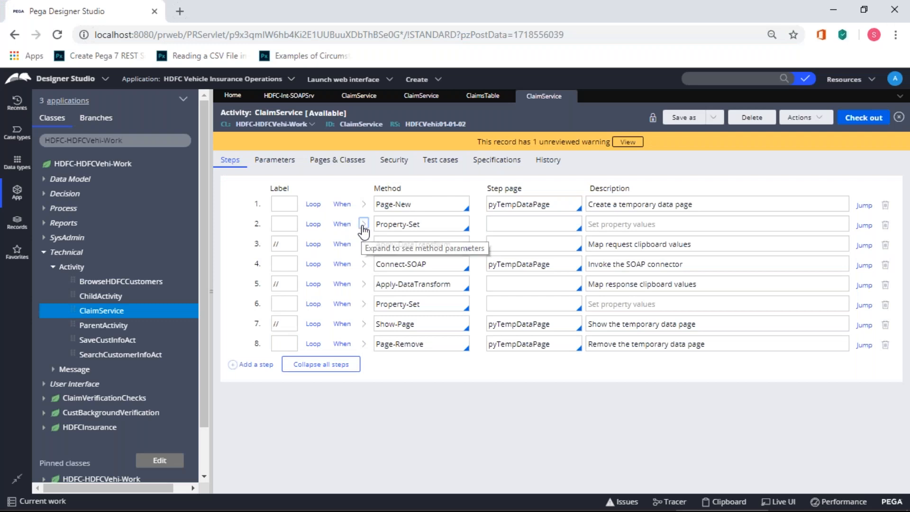
pyautogui.click(363, 224)
pyautogui.moveTo(342, 289); pyautogui.dragTo(421, 289)
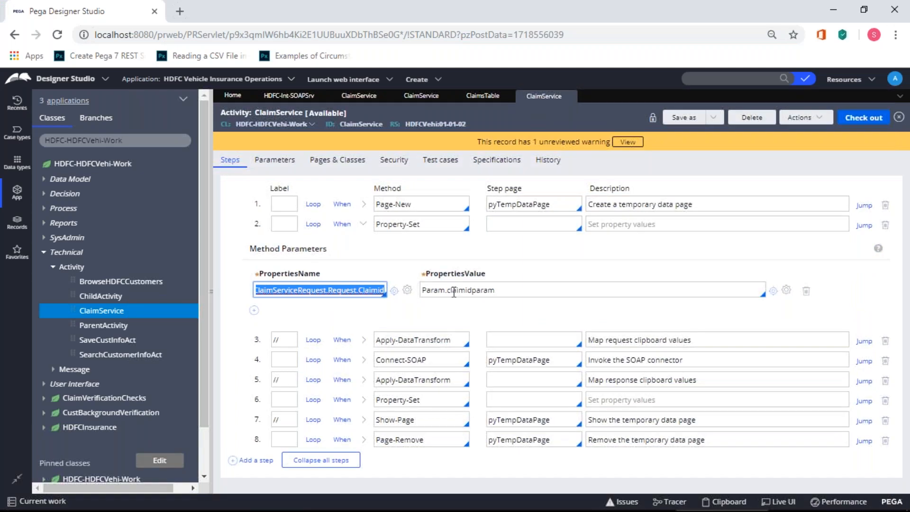
pyautogui.click(363, 223)
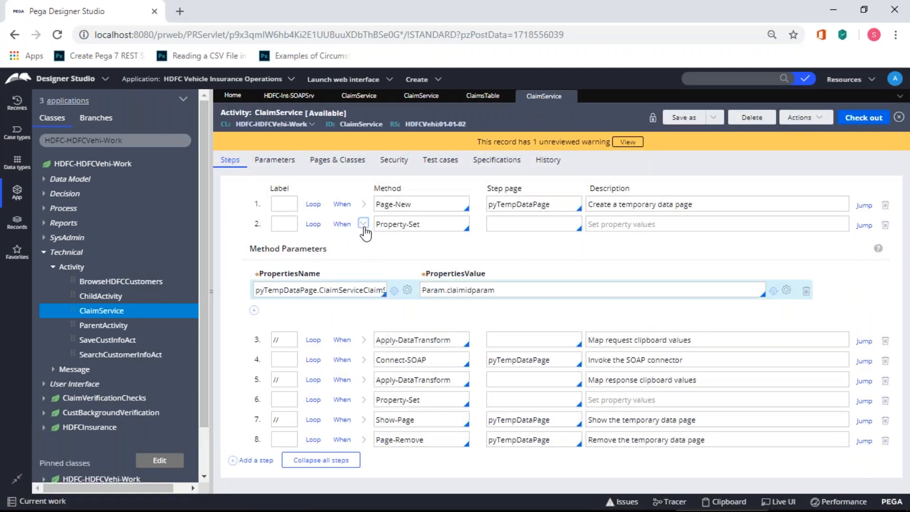
# Check the Paint diagram, then review the service name and execution mode of the Connect-SOAP step in Pega and collapse its parameters.
pyautogui.hotkey('alt', 'Tab')
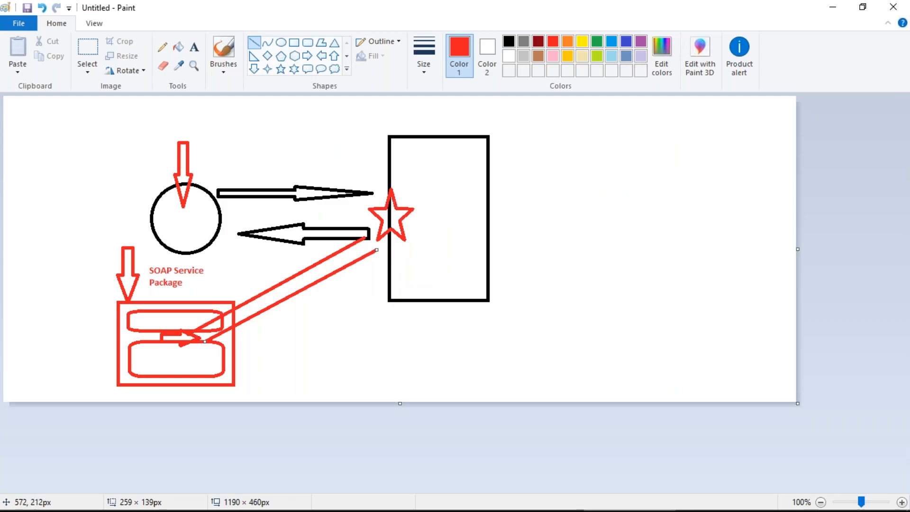
pyautogui.hotkey('alt', 'Tab')
pyautogui.moveTo(379, 265); pyautogui.dragTo(430, 266)
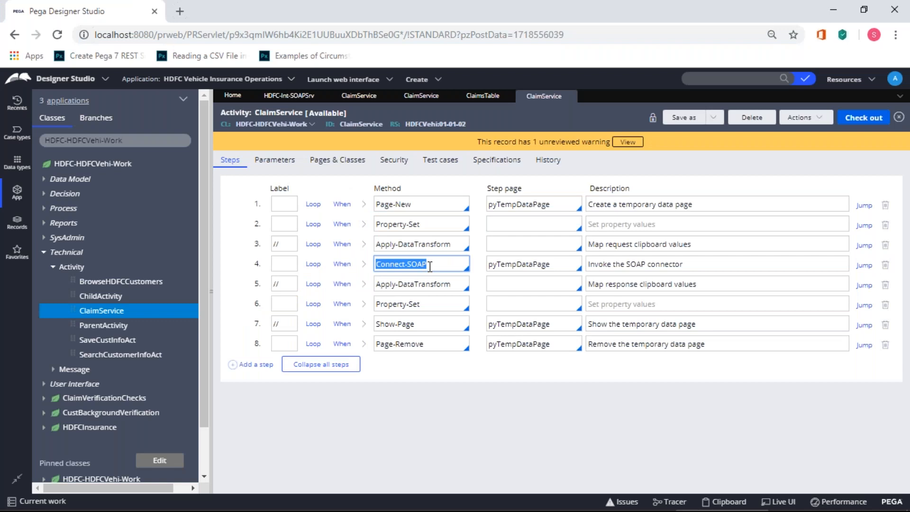
pyautogui.click(365, 266)
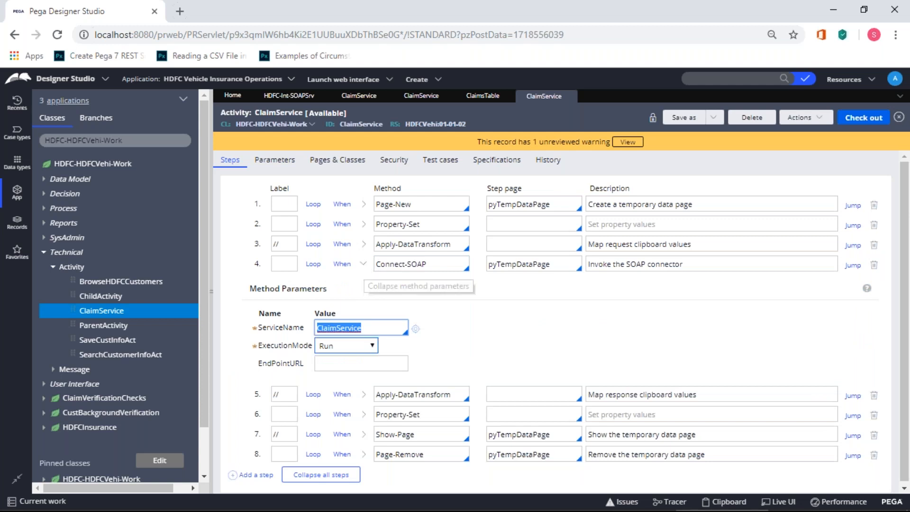
pyautogui.click(332, 328)
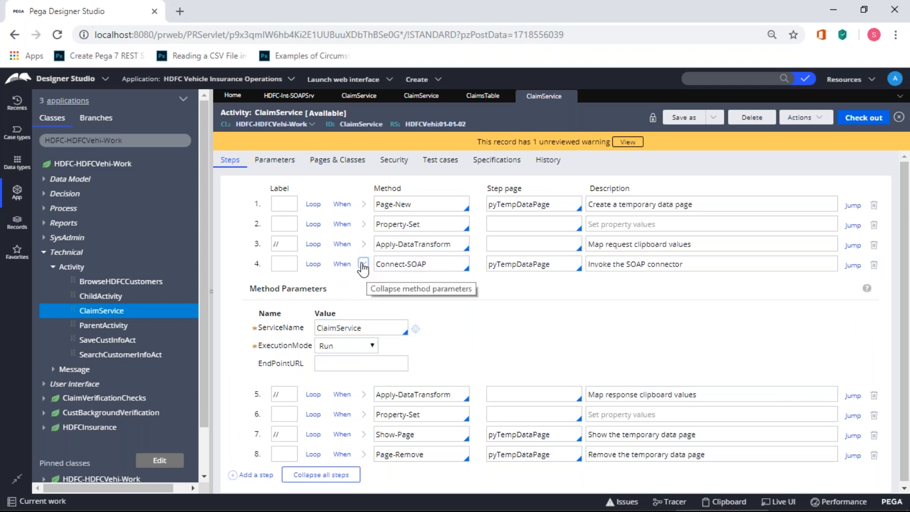
pyautogui.click(363, 264)
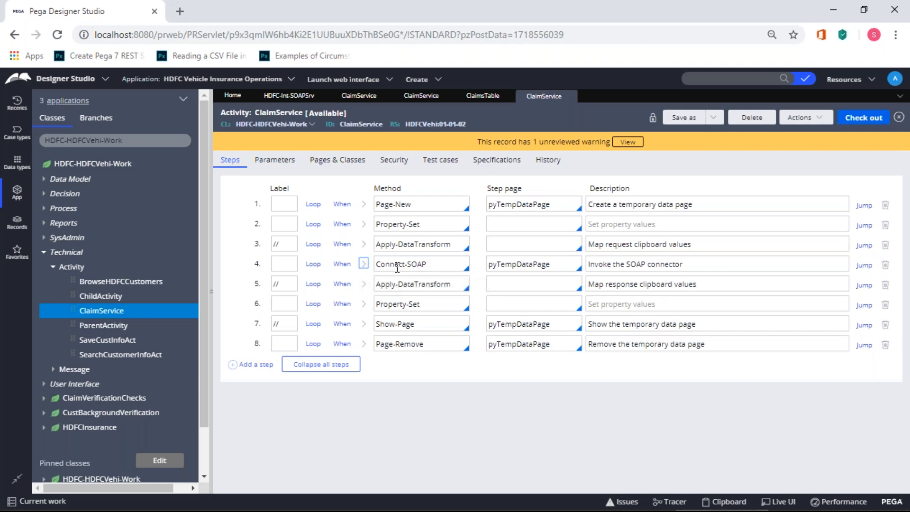
# Compare the Paint diagram with the response mappings in the step 6 Property-Set parameters in Pega, then collapse the step.
pyautogui.hotkey('alt', 'Tab')
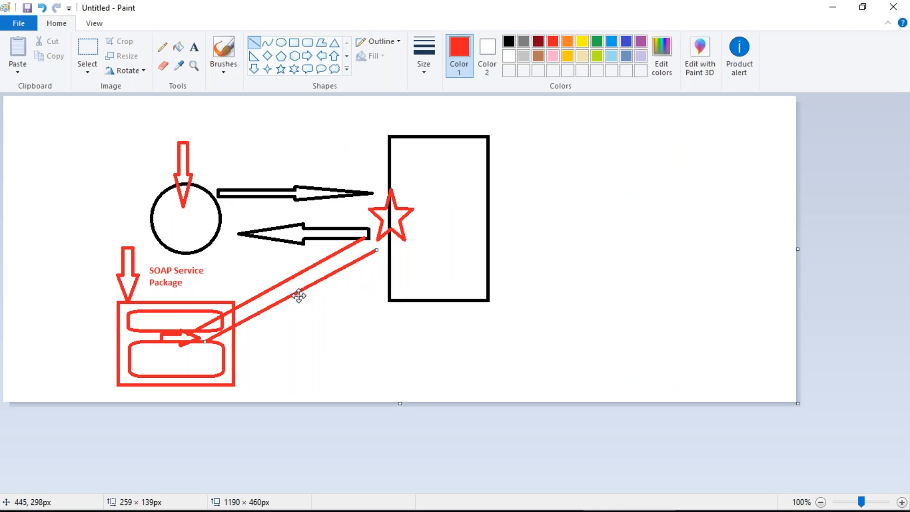
pyautogui.hotkey('alt', 'Tab')
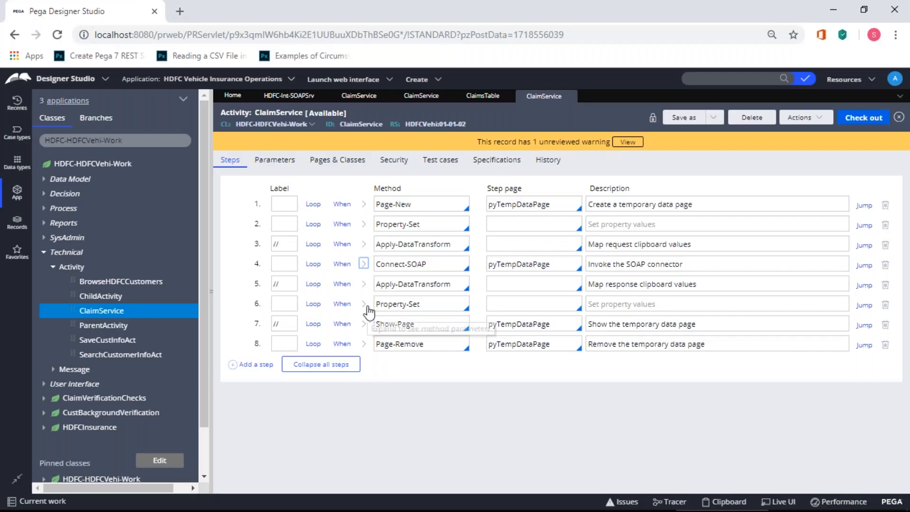
pyautogui.click(363, 304)
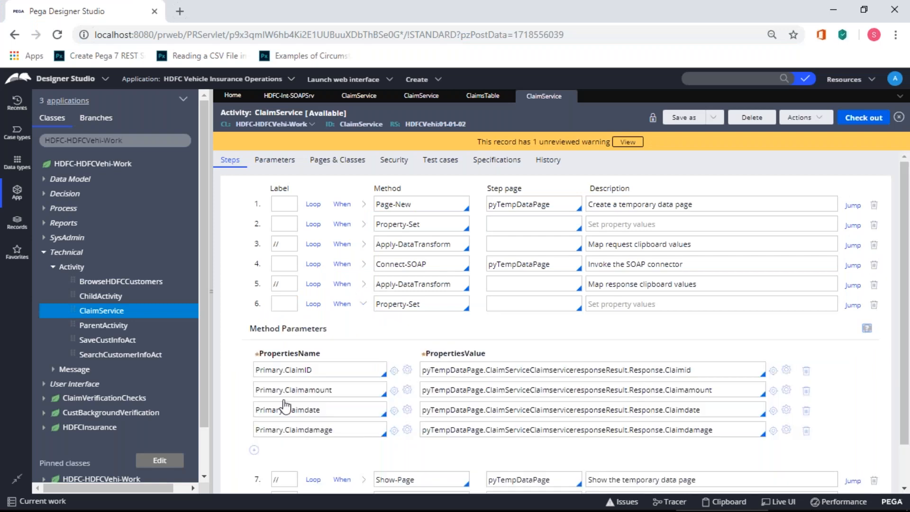
pyautogui.hotkey('alt', 'Tab')
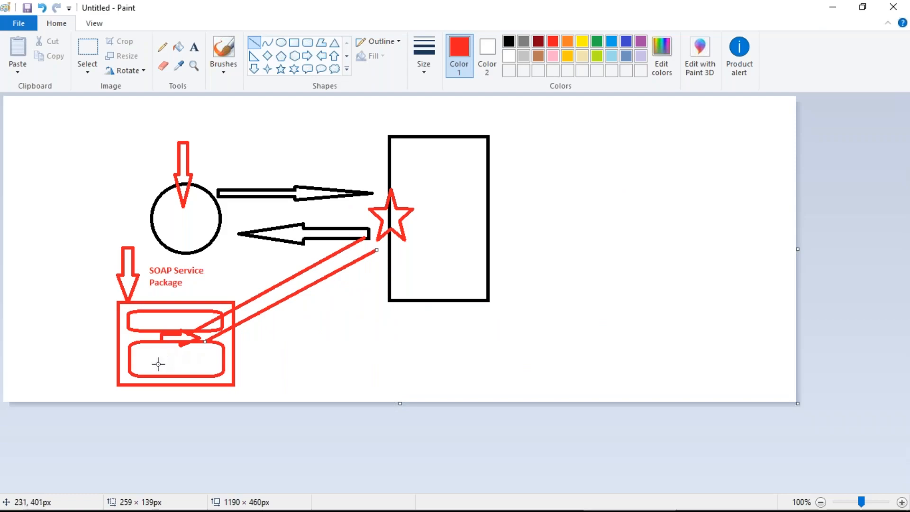
pyautogui.hotkey('alt', 'Tab')
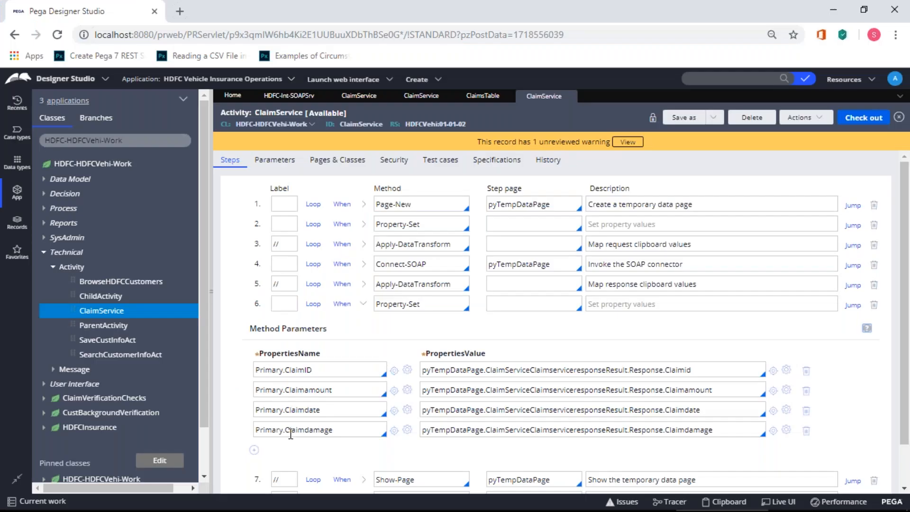
pyautogui.click(363, 305)
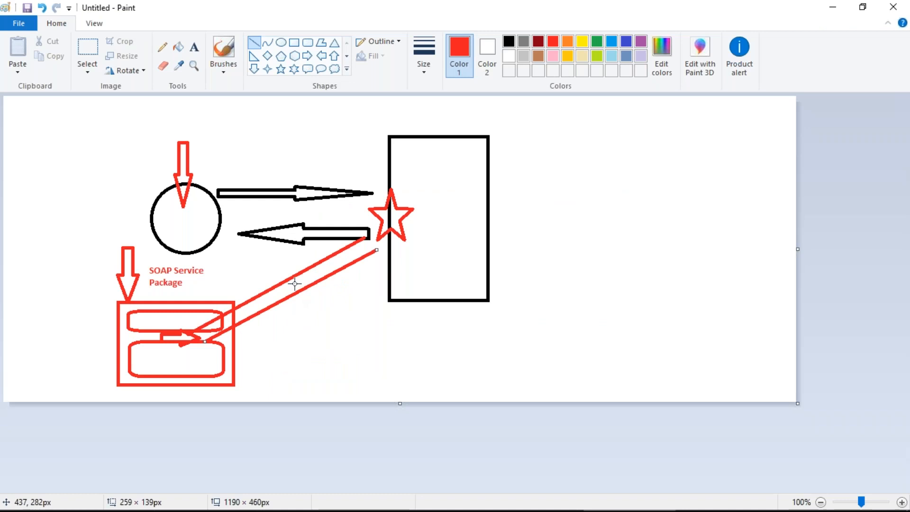
# Deselect the last diagonal line in Paint, then switch to Pega and collapse the Technical rules of HDFC-HDFCVehi-Work.
pyautogui.click(374, 362)
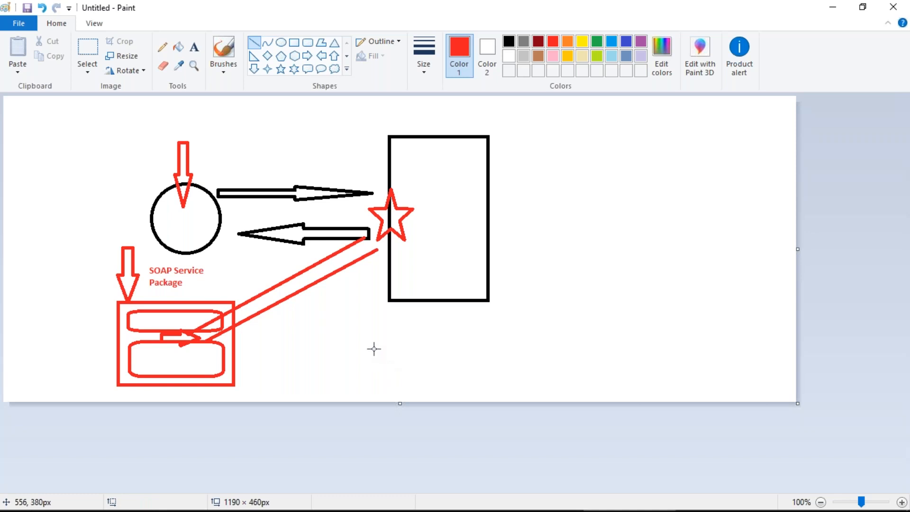
pyautogui.hotkey('alt', 'Tab')
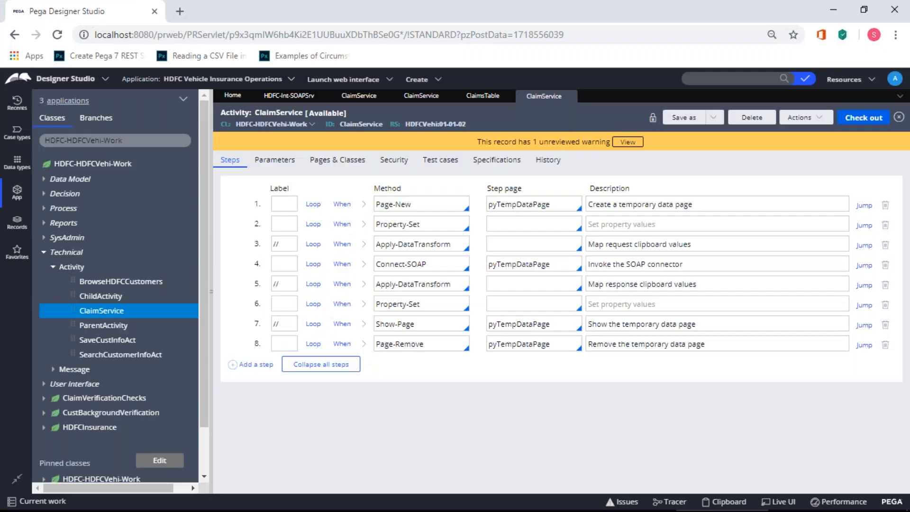
pyautogui.click(44, 252)
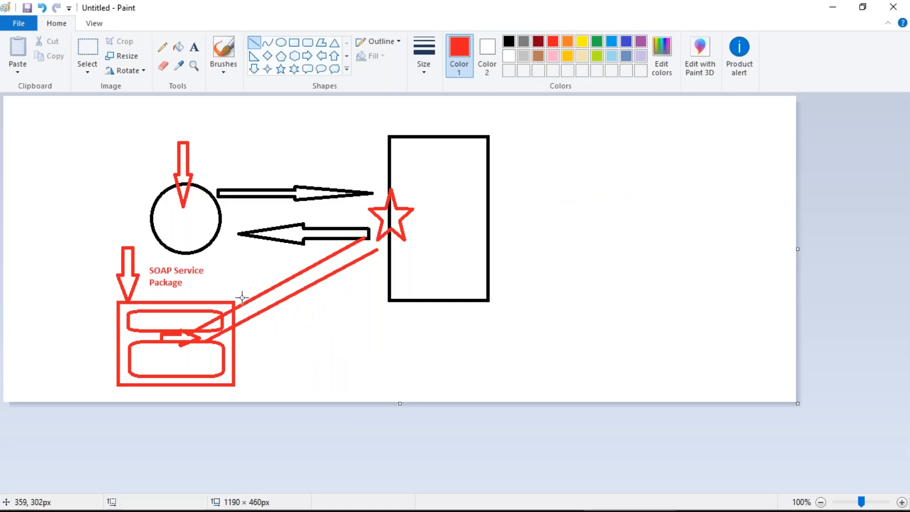
# Revisit the Paint diagram, then return to Pega Designer Studio and display the application's data types.
pyautogui.hotkey('alt', 'Tab')
pyautogui.click(212, 277)
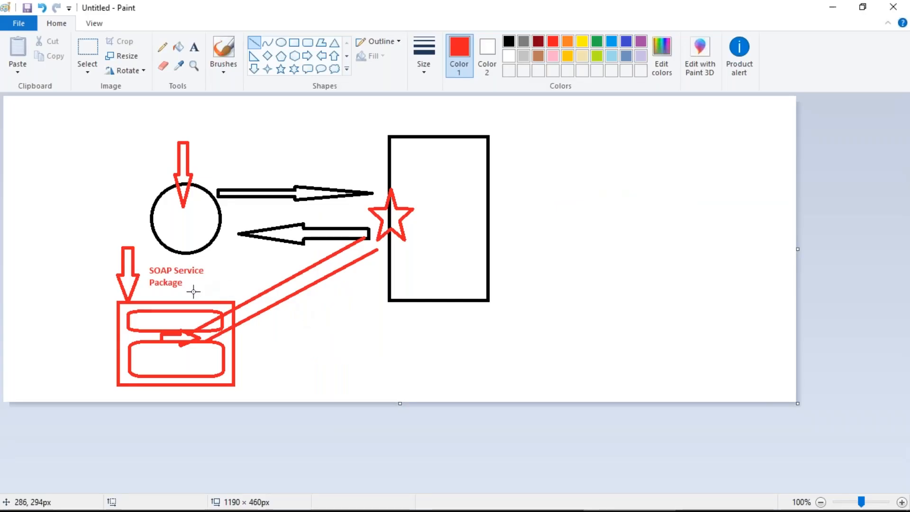
pyautogui.hotkey('alt', 'Tab')
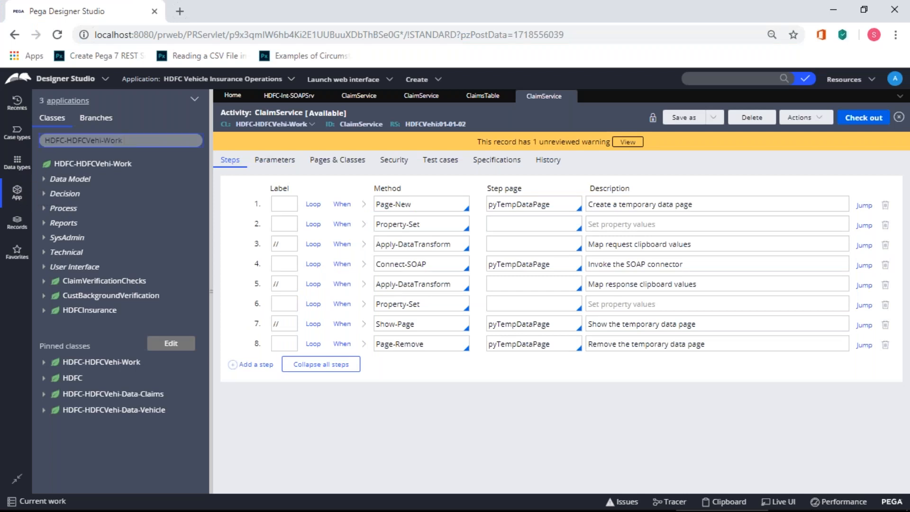
pyautogui.click(124, 140)
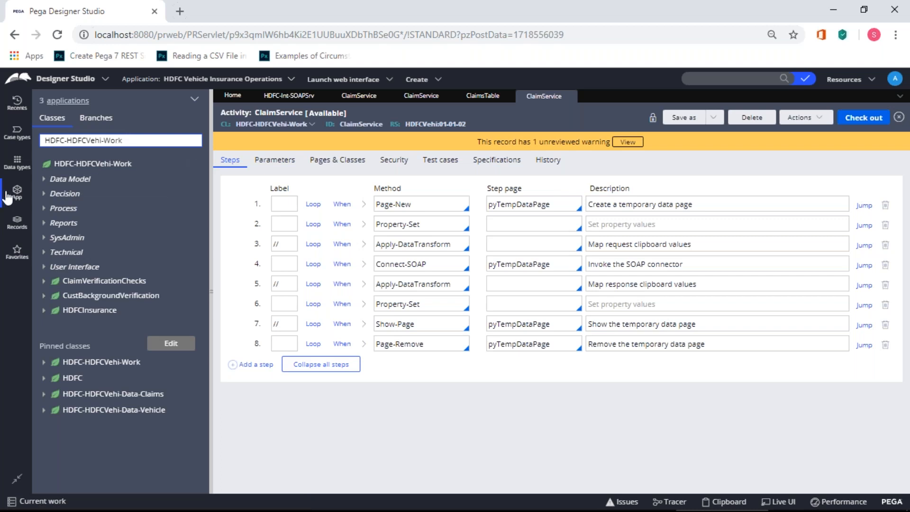
pyautogui.click(19, 161)
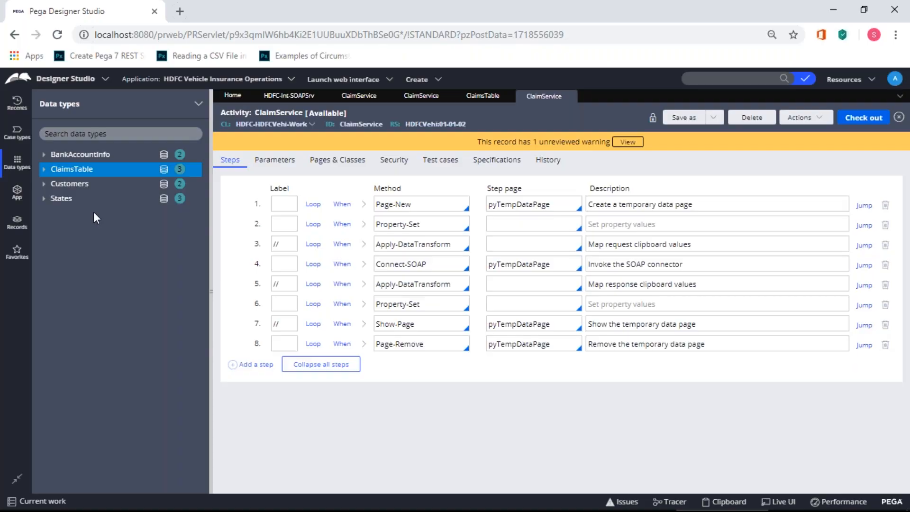
# Switch to Paint and start a new blank picture without saving the current drawing.
pyautogui.hotkey('alt', 'Tab')
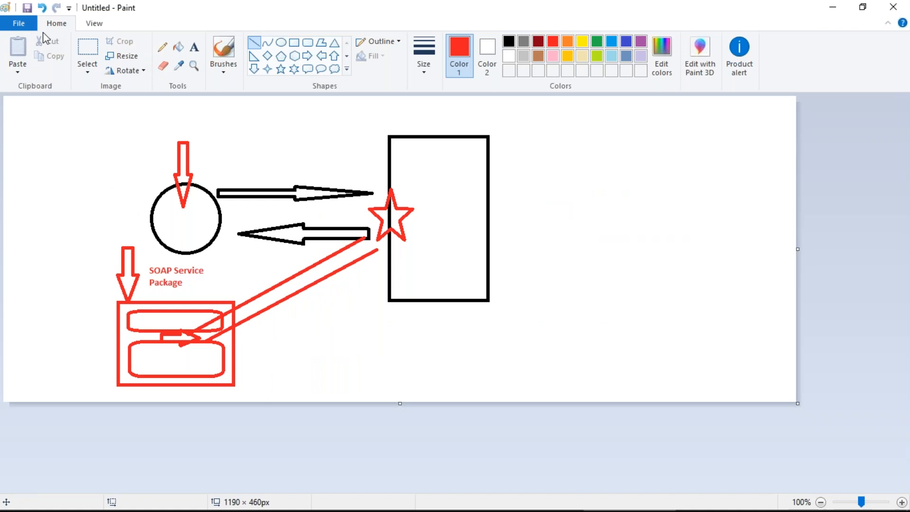
pyautogui.click(20, 22)
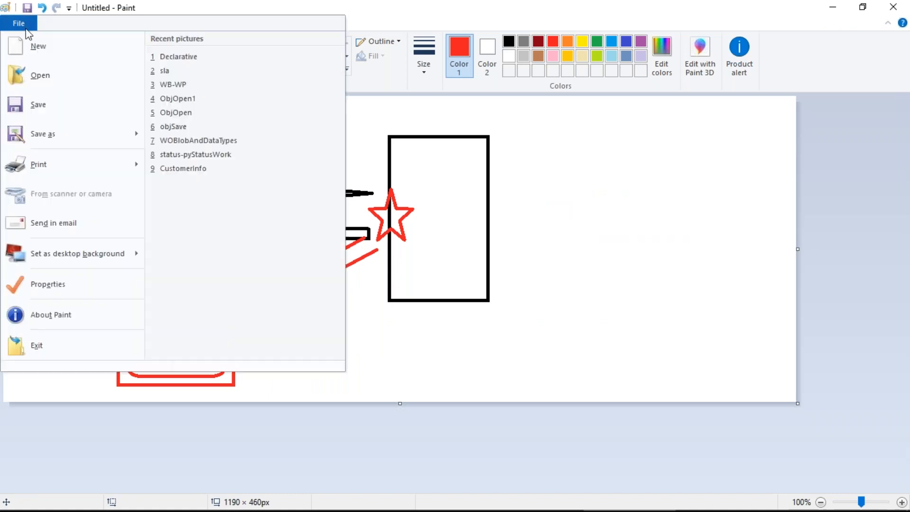
pyautogui.click(34, 50)
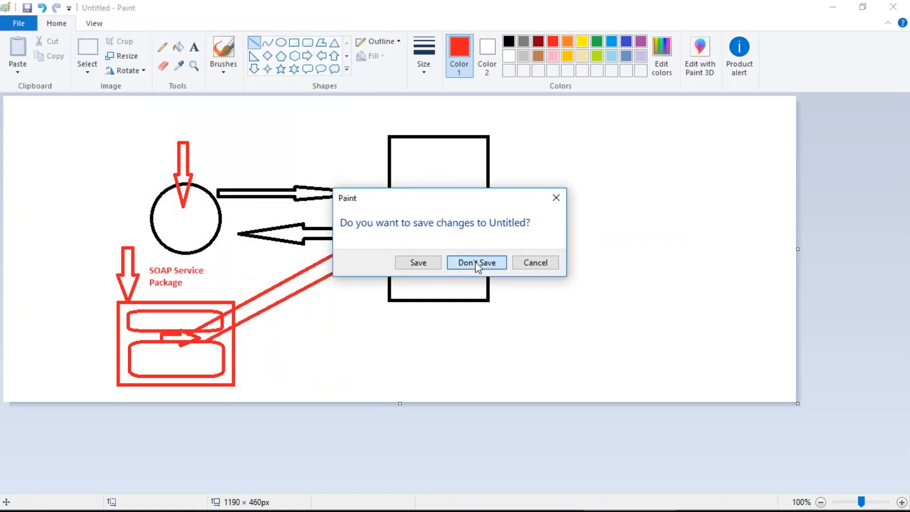
pyautogui.click(476, 262)
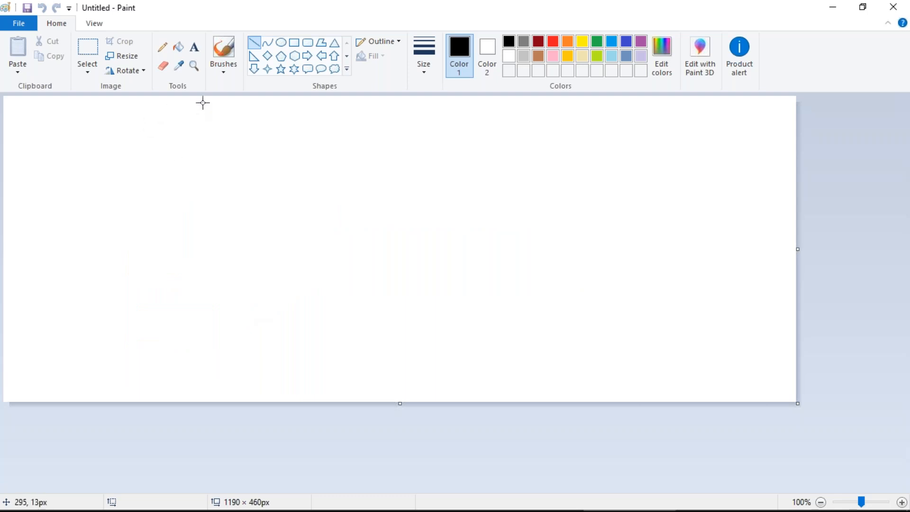
# Draw a tall rectangle about 136 × 257 px on the canvas's left part and a six-point star about 83 × 58 px across its right edge.
pyautogui.click(308, 43)
pyautogui.click(293, 43)
pyautogui.moveTo(398, 154); pyautogui.dragTo(489, 326)
pyautogui.moveTo(436, 171); pyautogui.dragTo(138, 154)
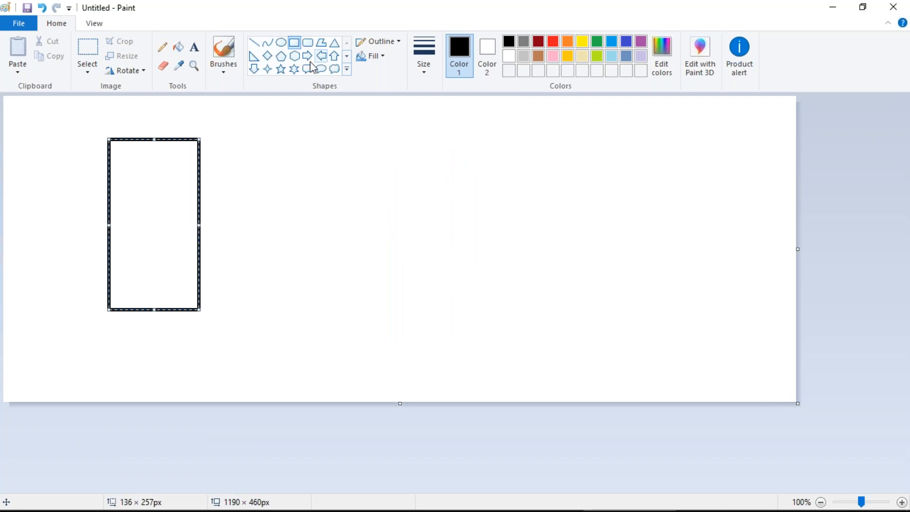
pyautogui.click(294, 69)
pyautogui.moveTo(240, 224); pyautogui.dragTo(183, 185)
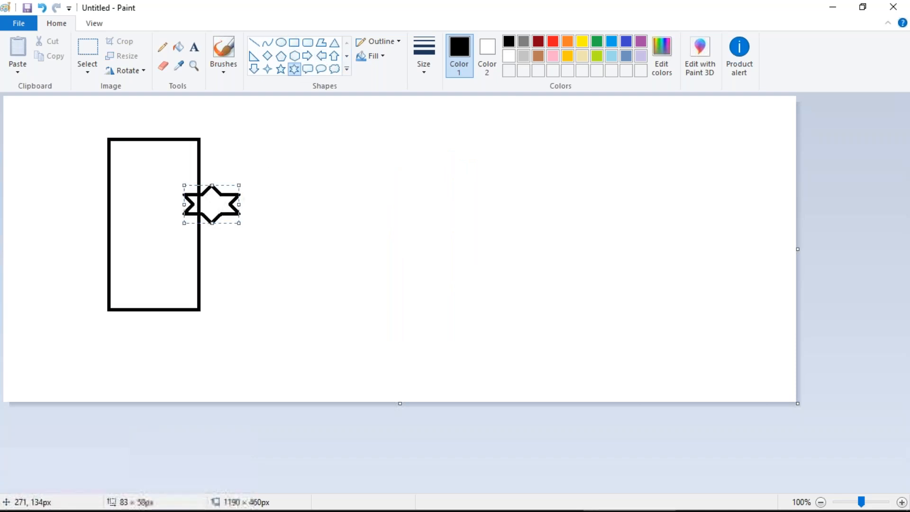
# Draw a circle about 85 × 89 px near the middle of the canvas, outline it in red and deselect it.
pyautogui.click(280, 42)
pyautogui.moveTo(466, 251); pyautogui.dragTo(409, 192)
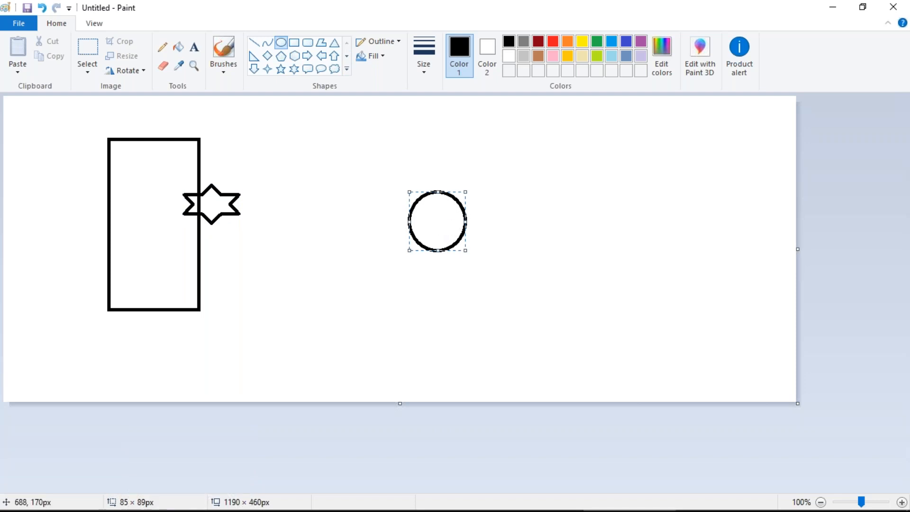
pyautogui.click(552, 41)
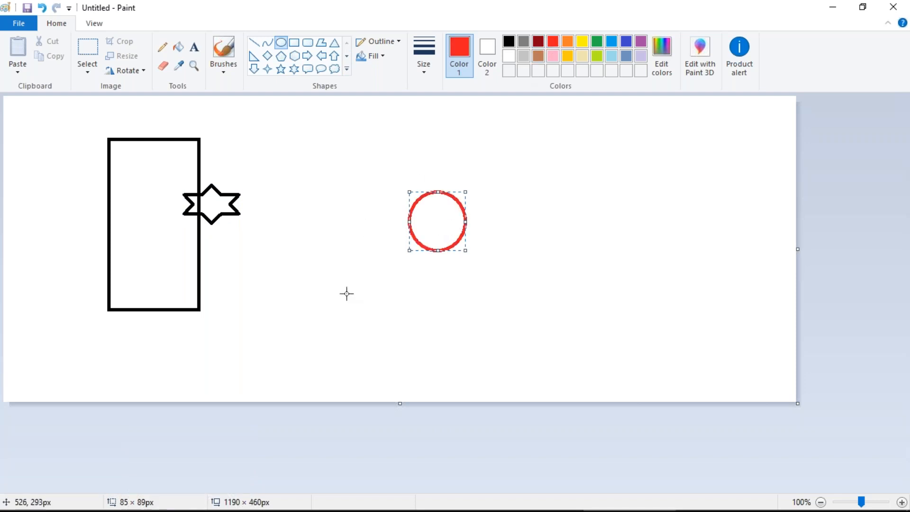
pyautogui.click(322, 424)
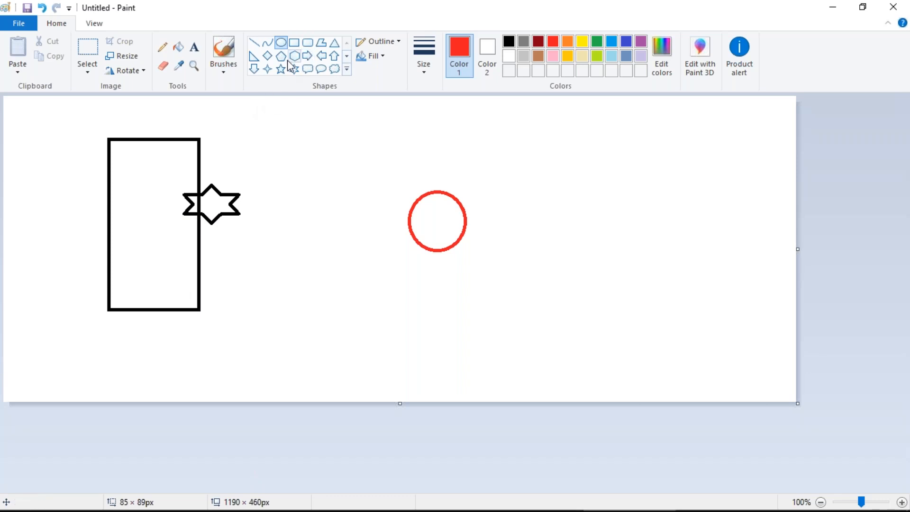
# Draw a black rounded rectangle about 60 × 102 px in the lower part of the tall rectangle and start a text box inside it.
pyautogui.click(307, 43)
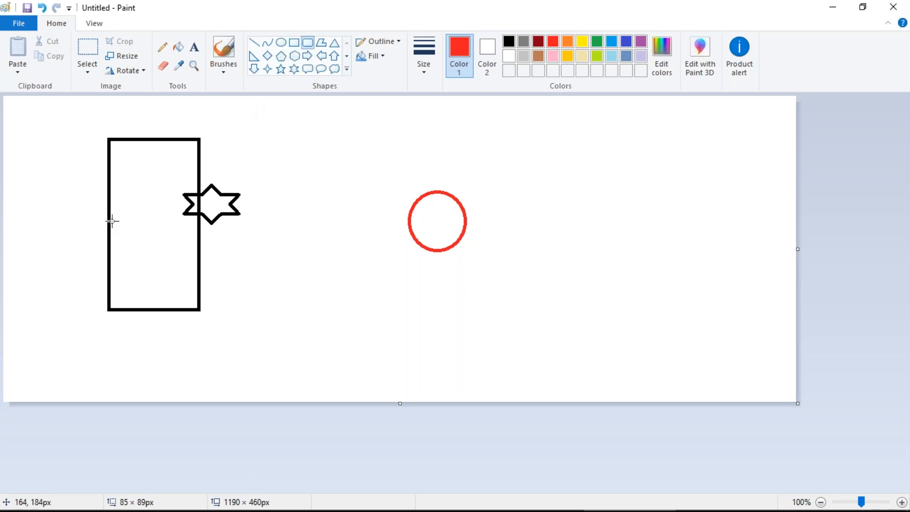
pyautogui.moveTo(125, 238); pyautogui.dragTo(165, 304)
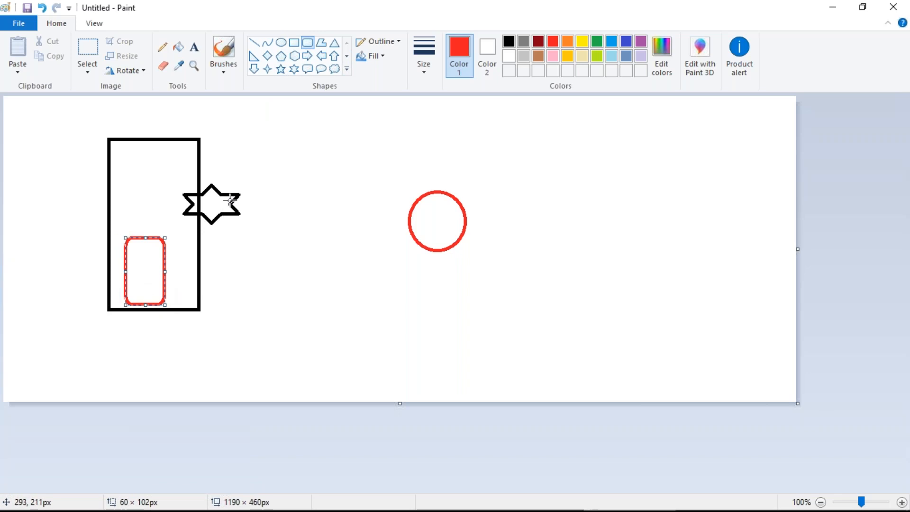
pyautogui.click(514, 38)
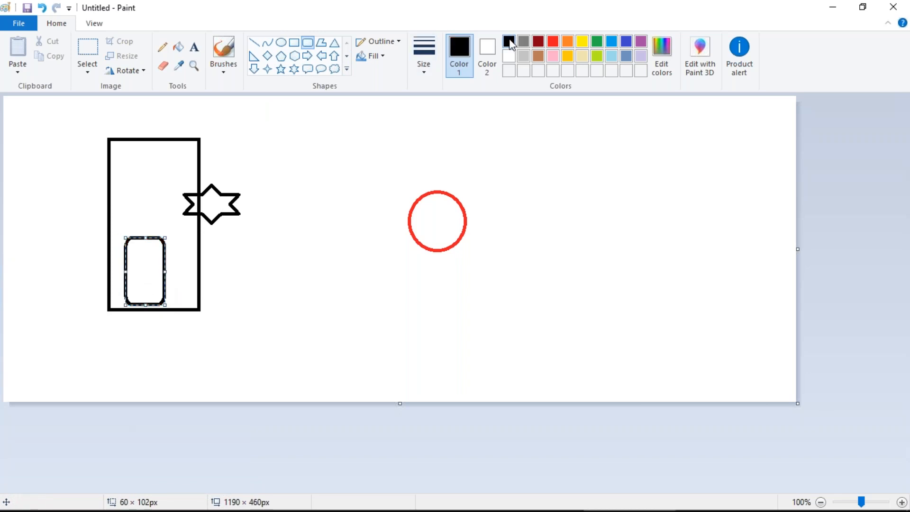
pyautogui.click(194, 48)
pyautogui.click(132, 250)
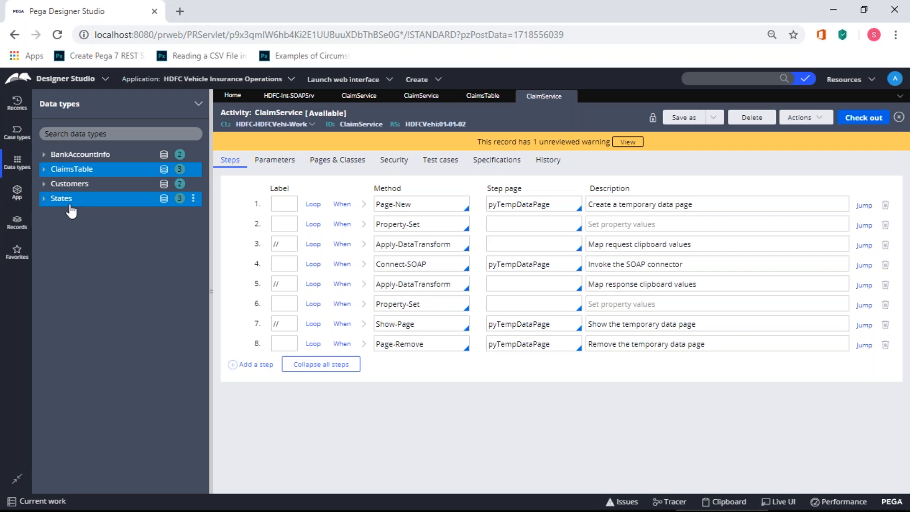
# Return to the browser and search the web for "US State weather info" in a new tab.
pyautogui.hotkey('alt', 'Tab')
pyautogui.hotkey('alt', 'Tab')
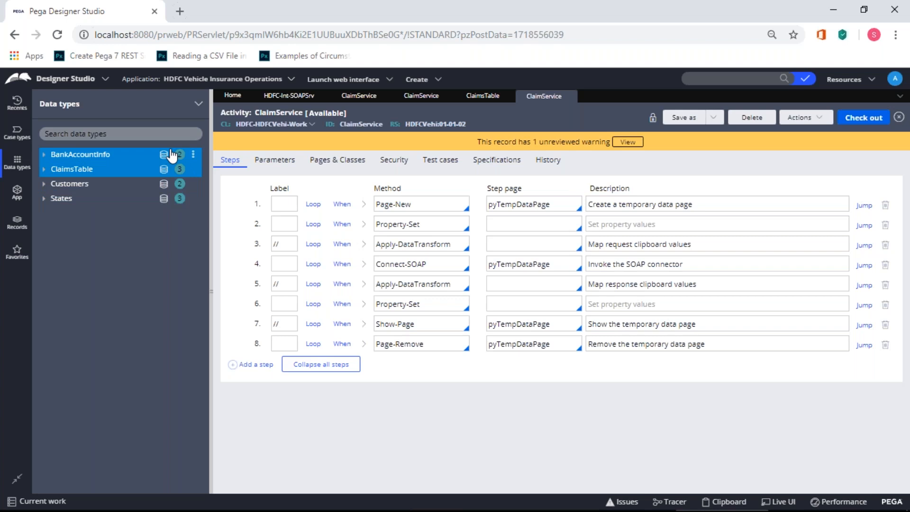
pyautogui.click(180, 11)
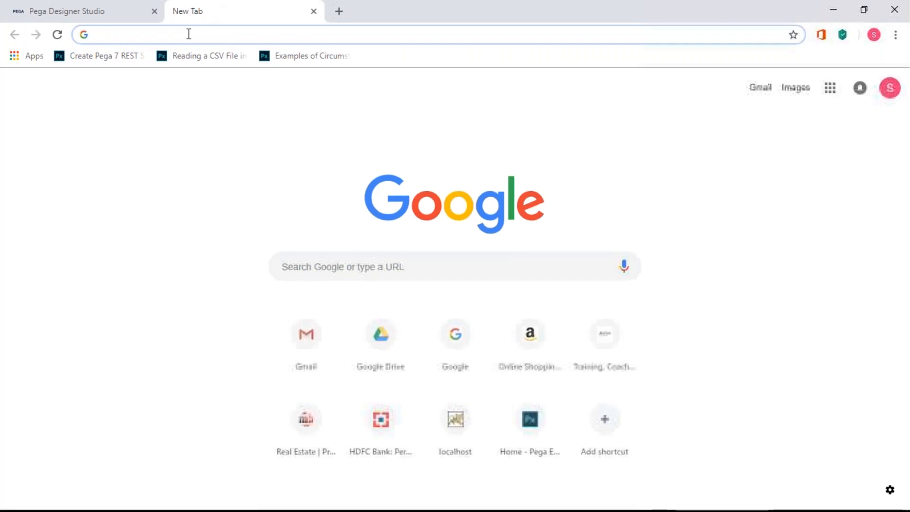
pyautogui.write('U')
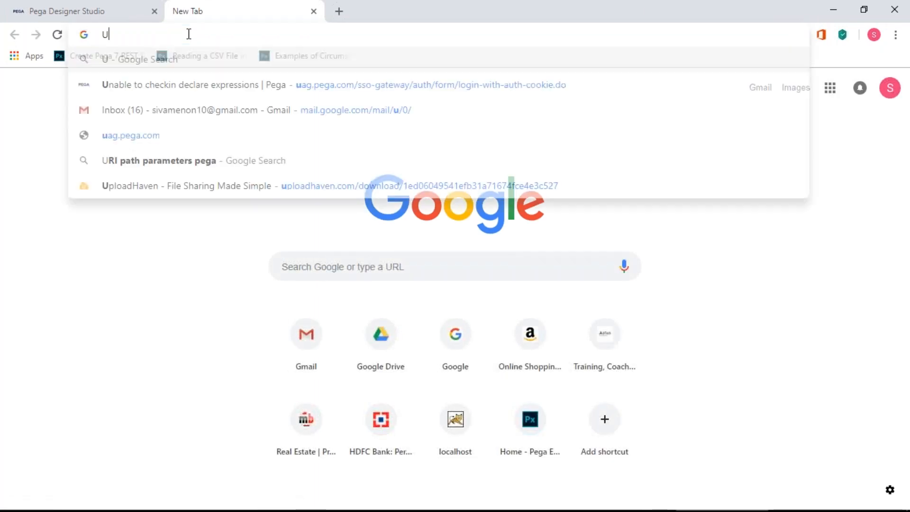
pyautogui.write('S State weather ')
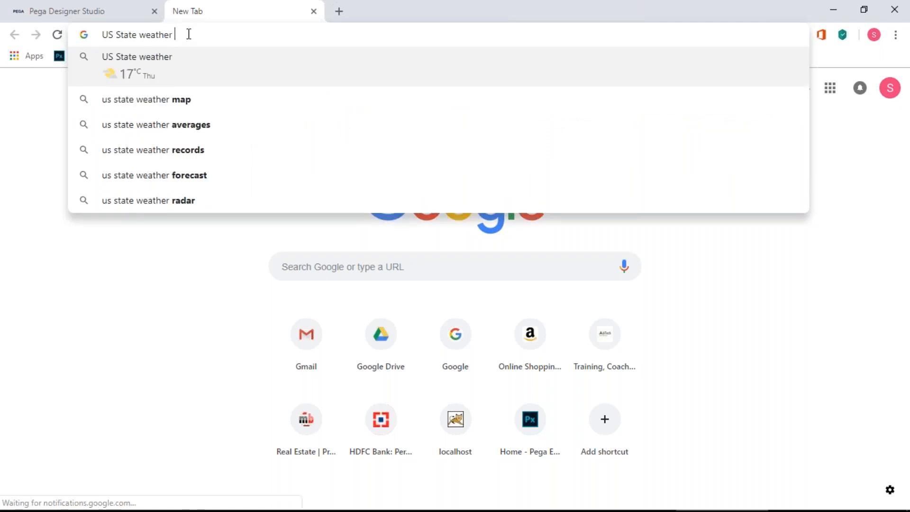
pyautogui.write('info')
pyautogui.press('Return')
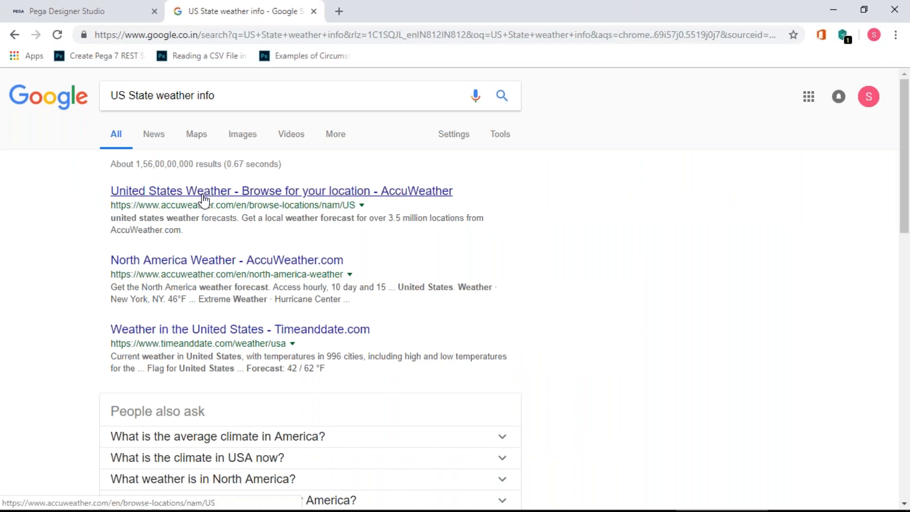
# Open AccuWeather's United States weather page from the results and look through its list of states.
pyautogui.click(204, 190)
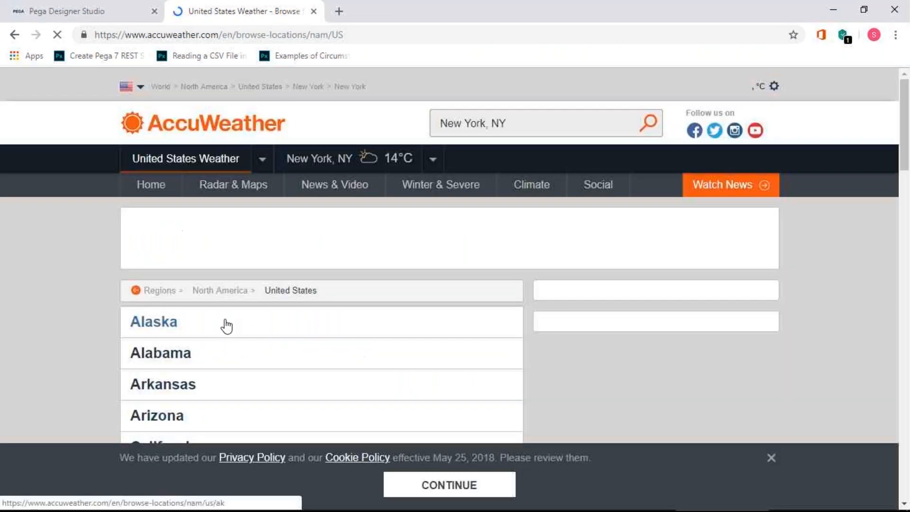
pyautogui.scroll(-4, 225, 325)
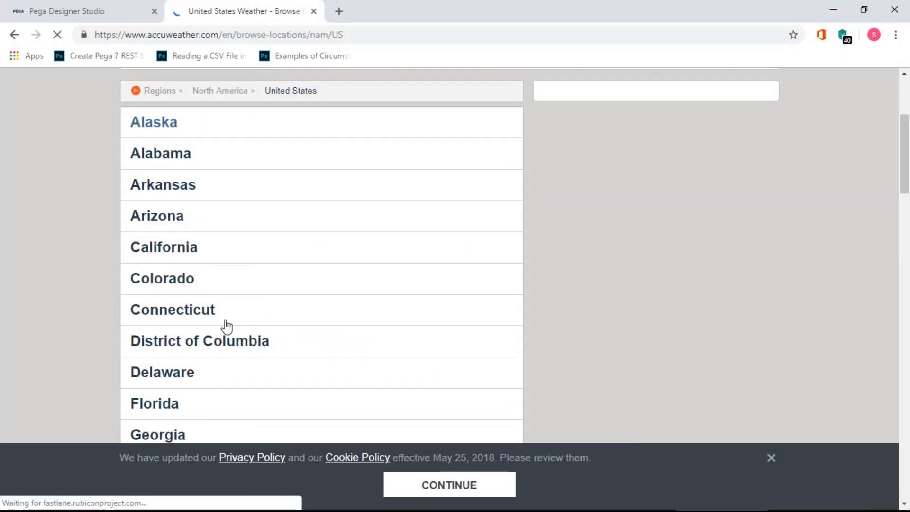
pyautogui.scroll(4, 226, 326)
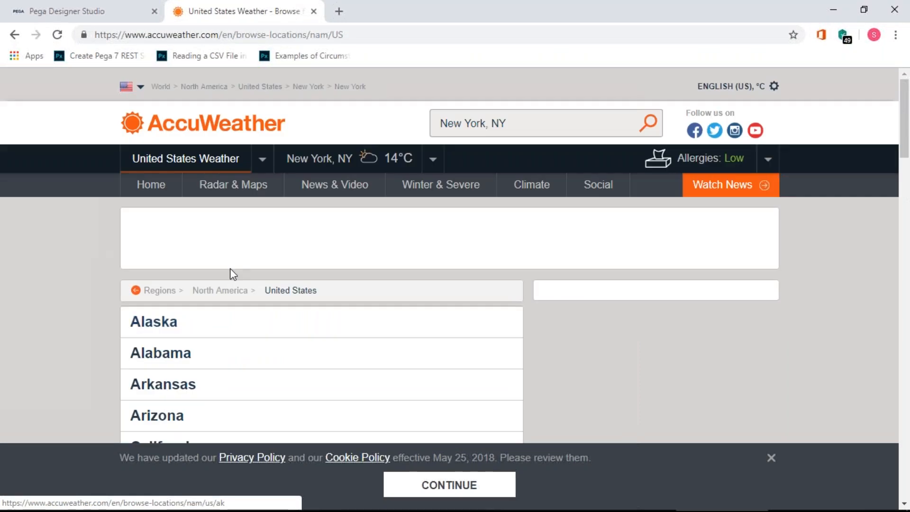
# Search the web for "US States weather csv file".
pyautogui.click(220, 34)
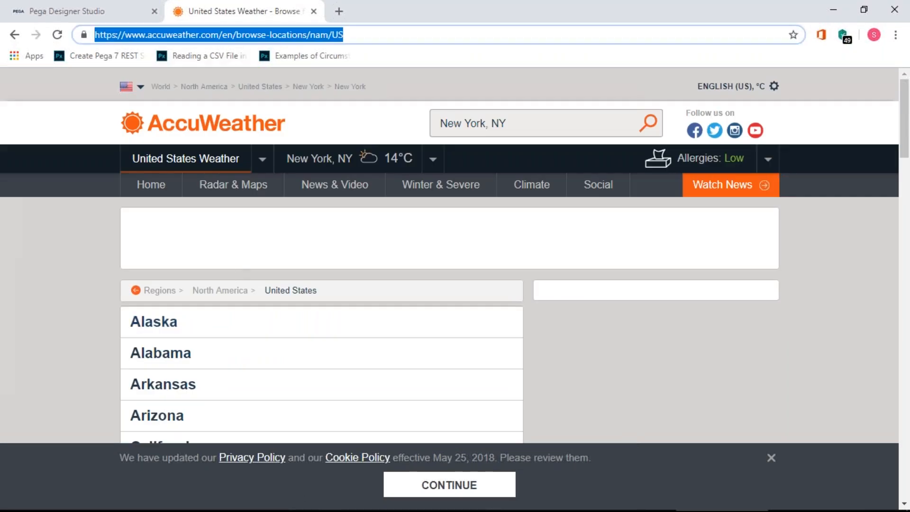
pyautogui.write('U')
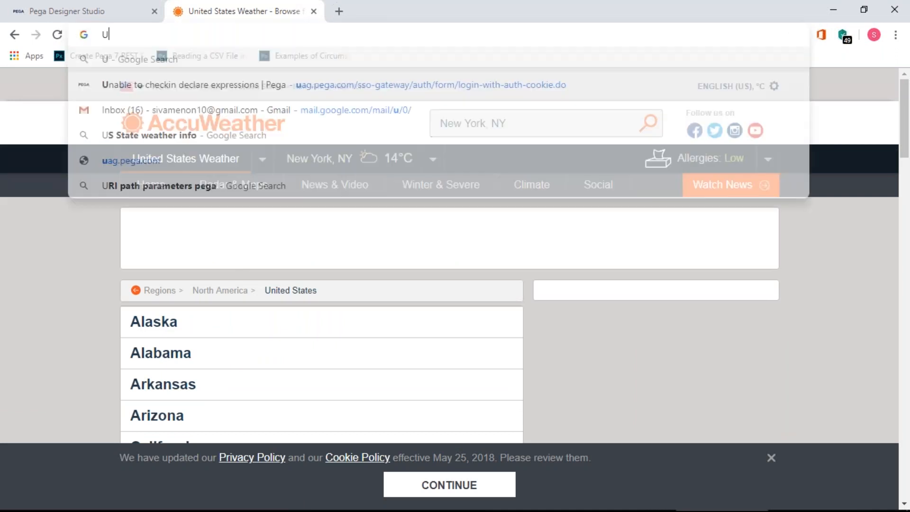
pyautogui.write('S States we')
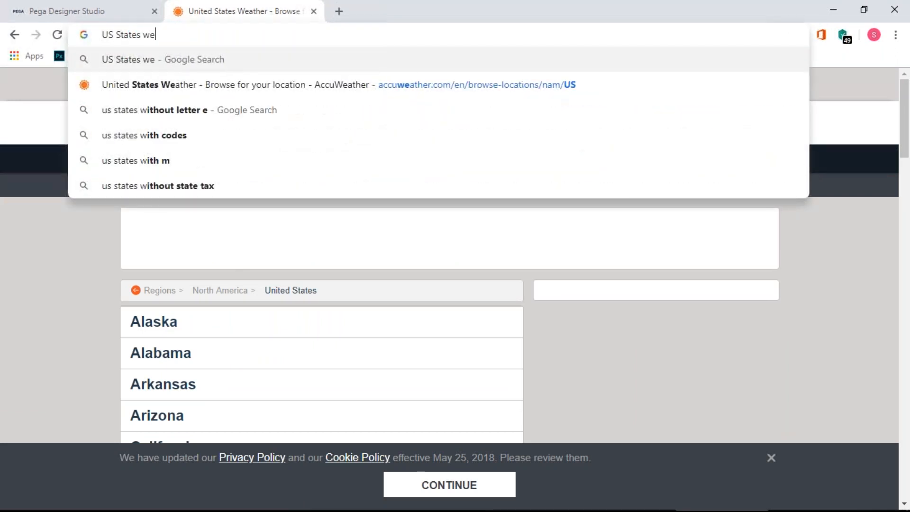
pyautogui.write('ather')
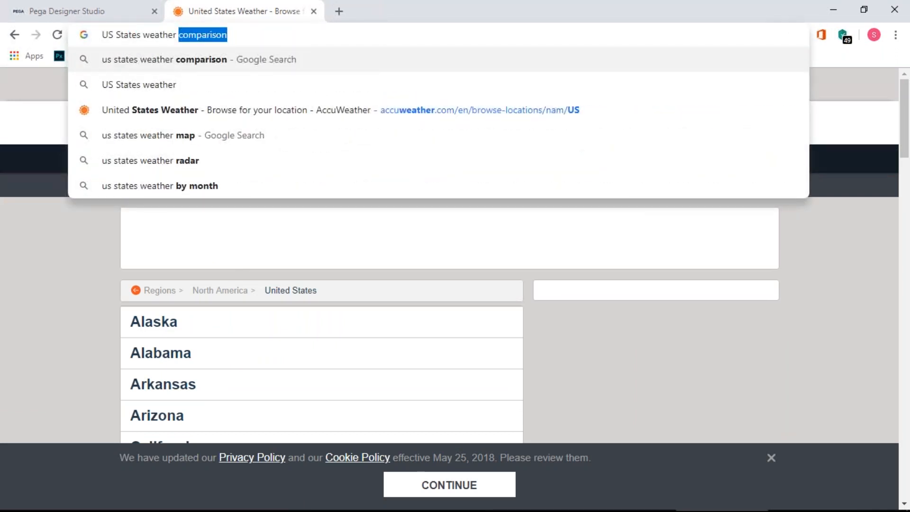
pyautogui.write(' csv file')
pyautogui.press('Return')
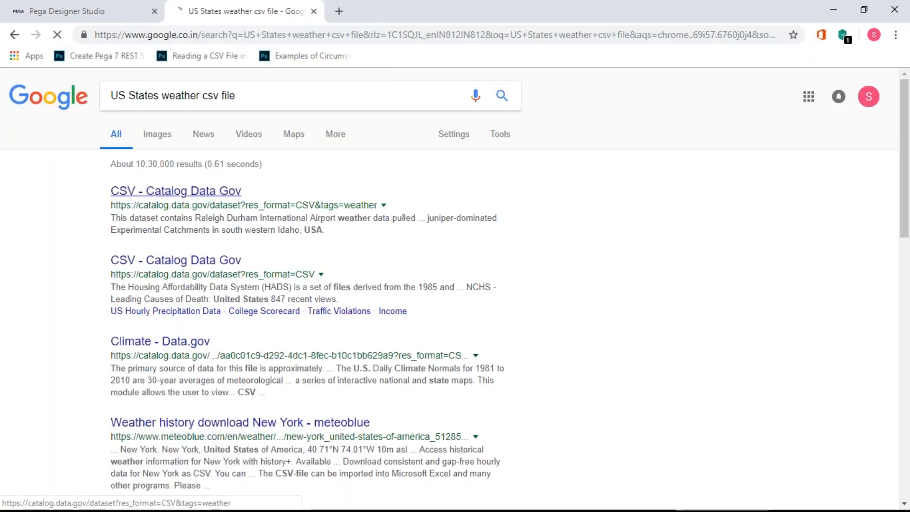
# Open the Data.gov catalog of weather CSV datasets and look through the listed datasets.
pyautogui.click(195, 192)
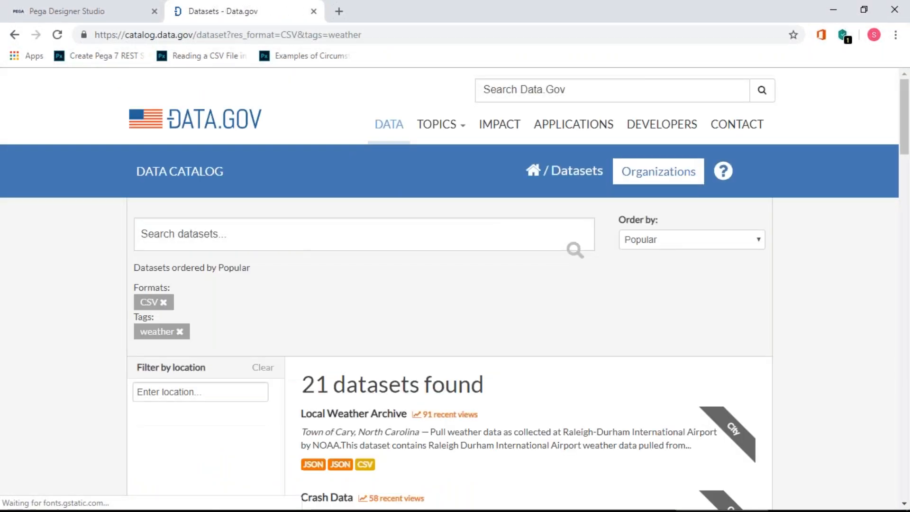
pyautogui.scroll(-3, 469, 291)
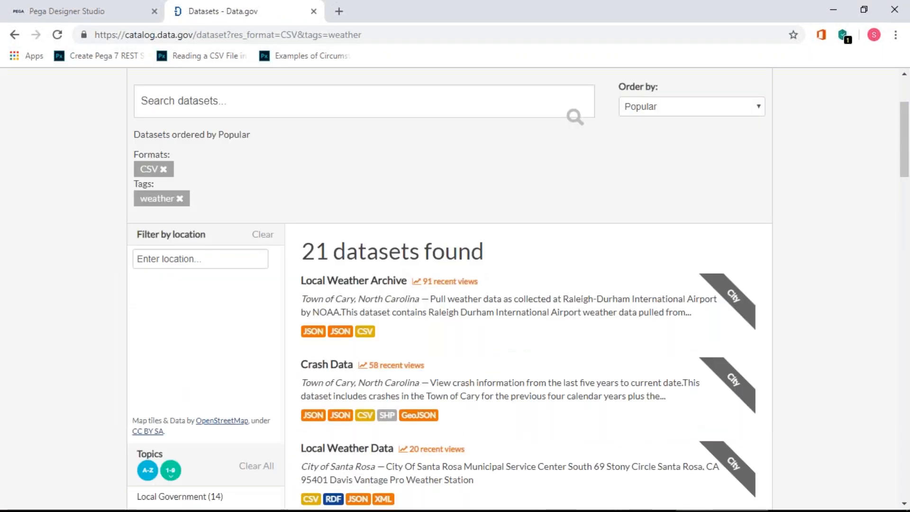
pyautogui.scroll(-5, 432, 259)
pyautogui.scroll(4, 432, 259)
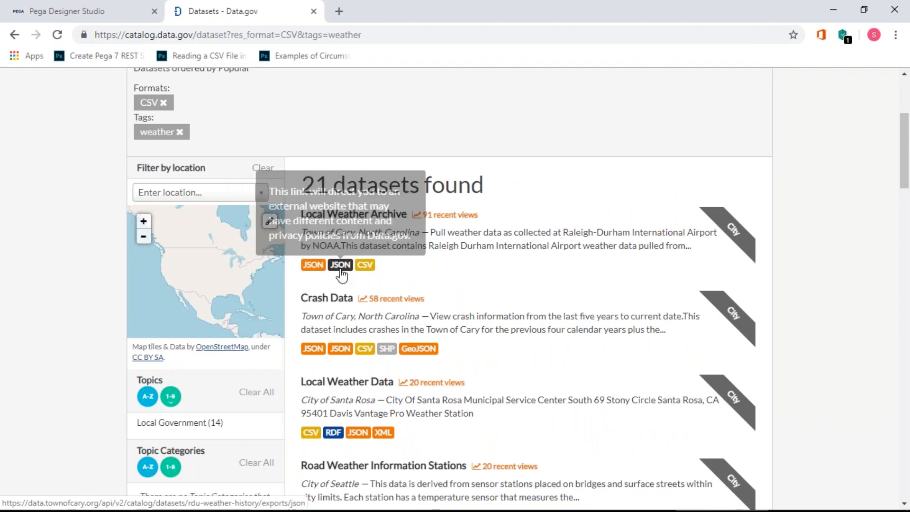
# Download the Local Weather Archive dataset as CSV and open rdu-weather-history.csv in Excel.
pyautogui.click(369, 267)
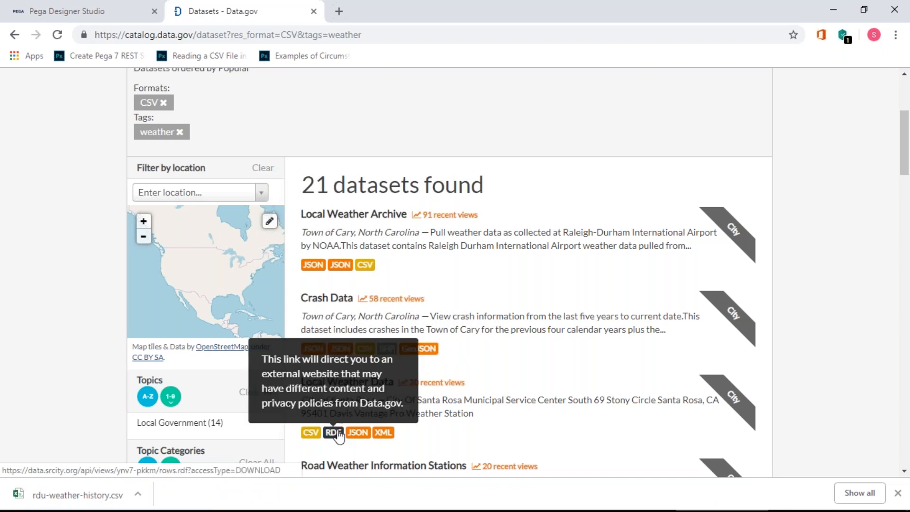
pyautogui.click(138, 494)
pyautogui.click(163, 415)
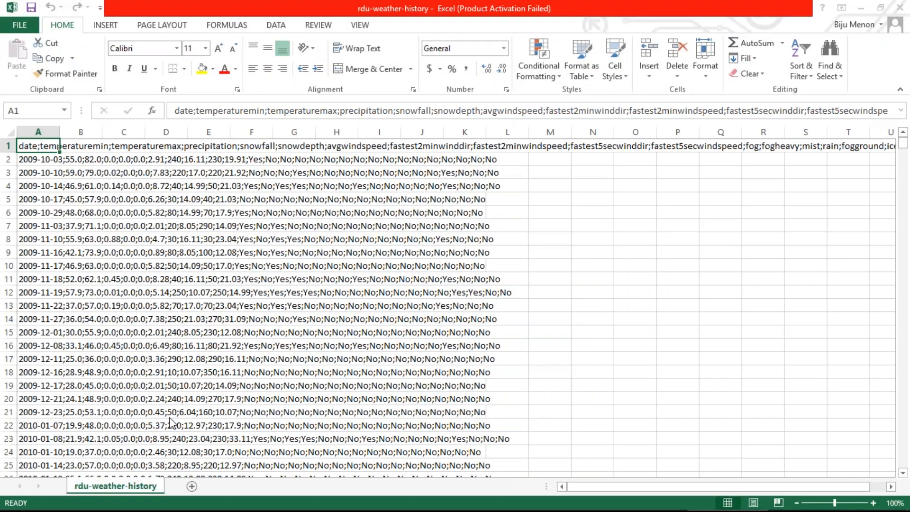
pyautogui.click(591, 388)
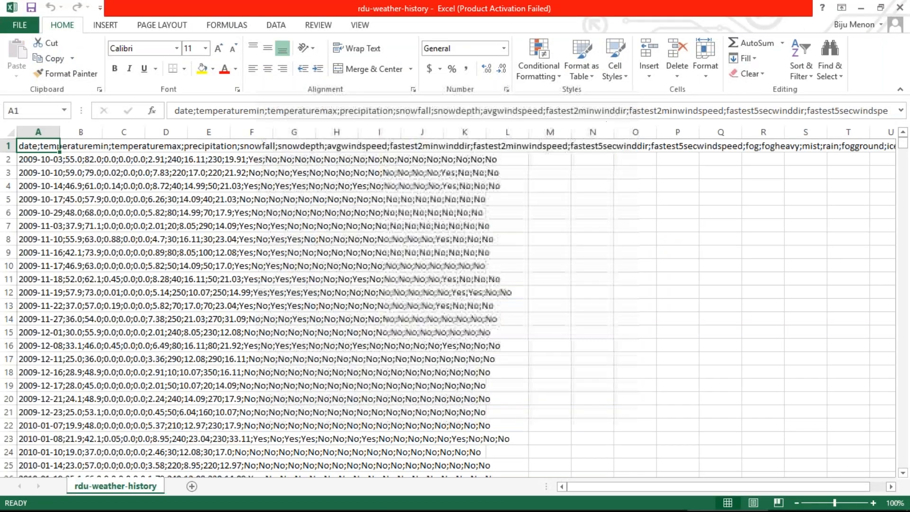
# Auto-fit the column widths of the rdu-weather-history sheet and select cell A1 to examine the header fields.
pyautogui.click(8, 133)
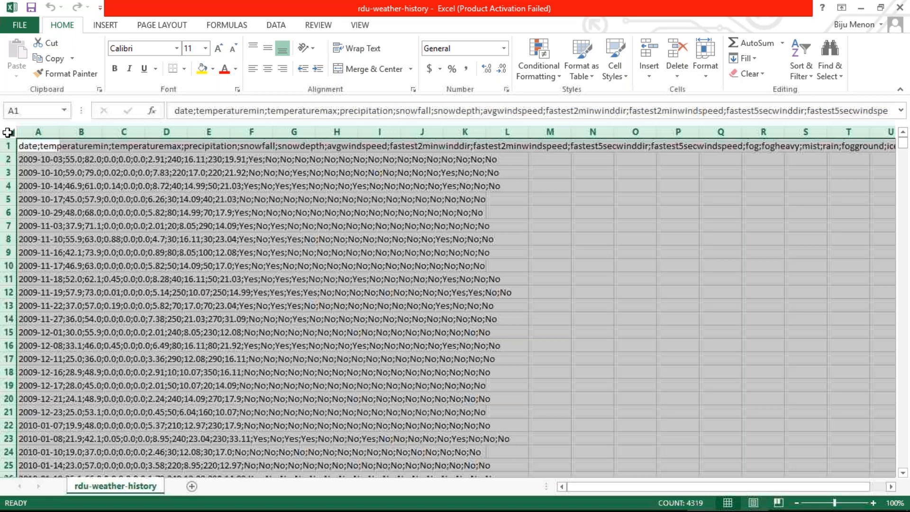
pyautogui.doubleClick(57, 133)
pyautogui.click(90, 198)
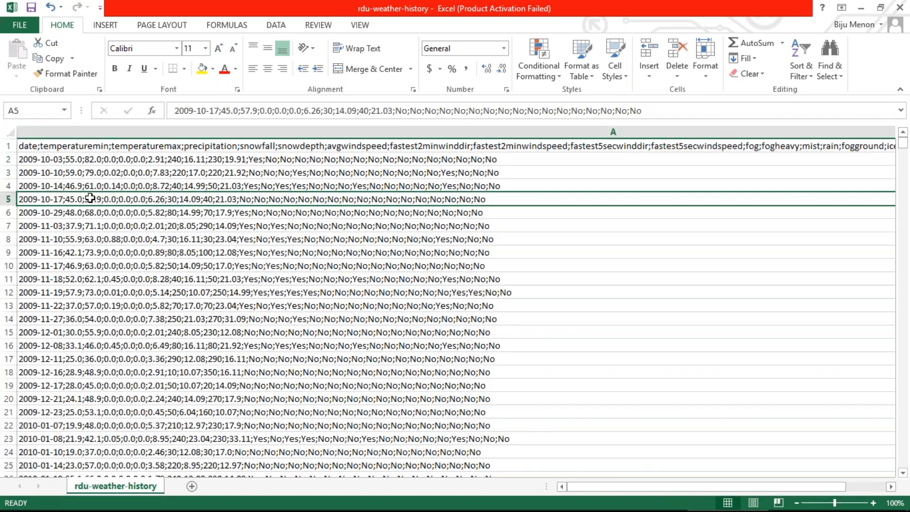
pyautogui.click(51, 148)
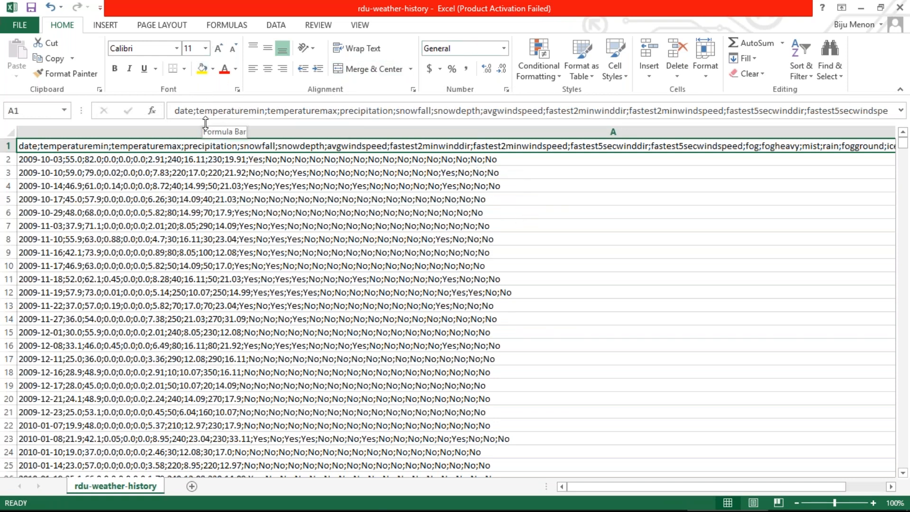
# Switch back to the Data.gov catalog in the browser and clear its web address.
pyautogui.hotkey('alt', 'Tab')
pyautogui.scroll(-4, 501, 304)
pyautogui.scroll(8, 502, 304)
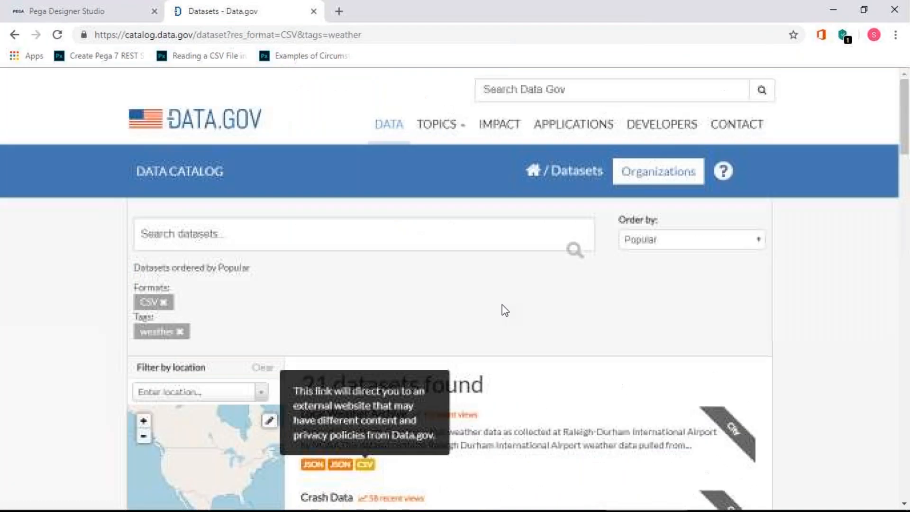
pyautogui.click(214, 35)
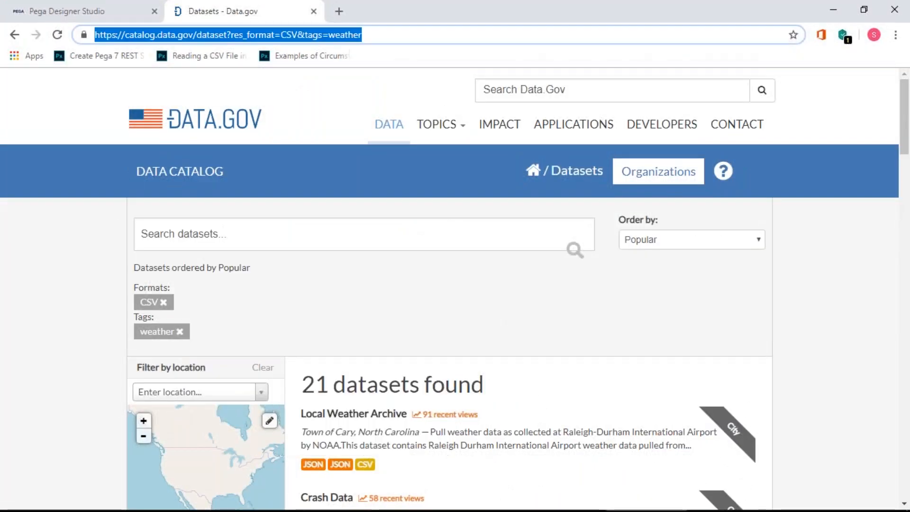
pyautogui.press('BackSpace')
pyautogui.write('I')
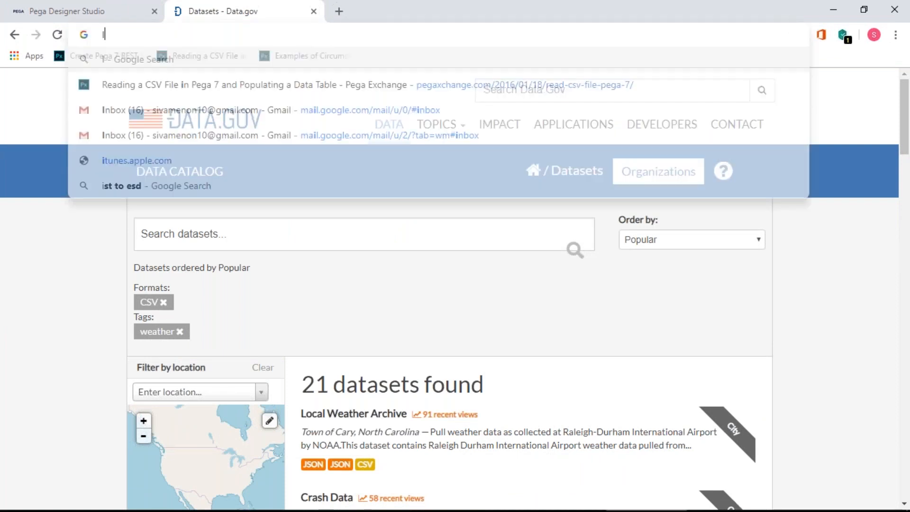
pyautogui.write('ndia postal ')
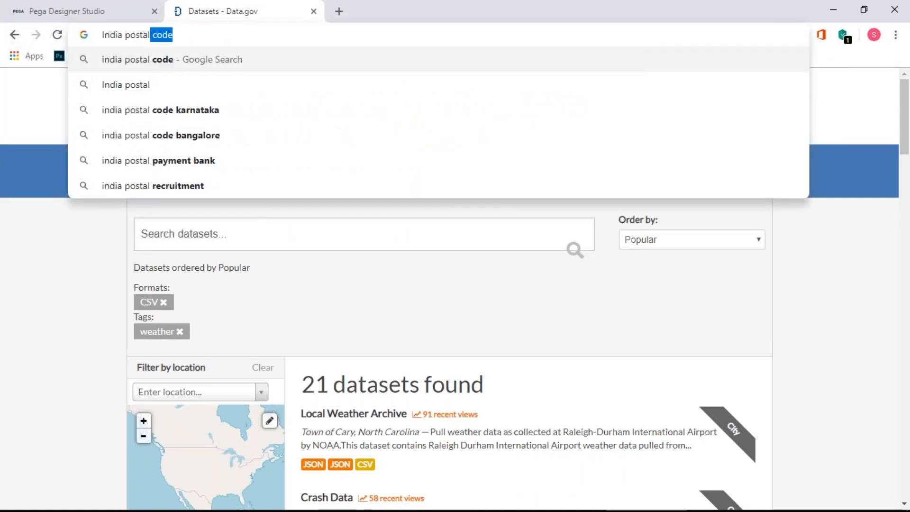
pyautogui.write('code')
pyautogui.press('BackSpace')
pyautogui.press('BackSpace')
pyautogui.press('BackSpace')
pyautogui.press('BackSpace')
pyautogui.press('BackSpace')
pyautogui.press('BackSpace')
pyautogui.press('BackSpace')
pyautogui.press('BackSpace')
pyautogui.press('BackSpace')
pyautogui.press('BackSpace')
pyautogui.press('BackSpace')
pyautogui.press('BackSpace')
pyautogui.press('BackSpace')
pyautogui.press('BackSpace')
pyautogui.press('BackSpace')
pyautogui.press('BackSpace')
pyautogui.press('BackSpace')
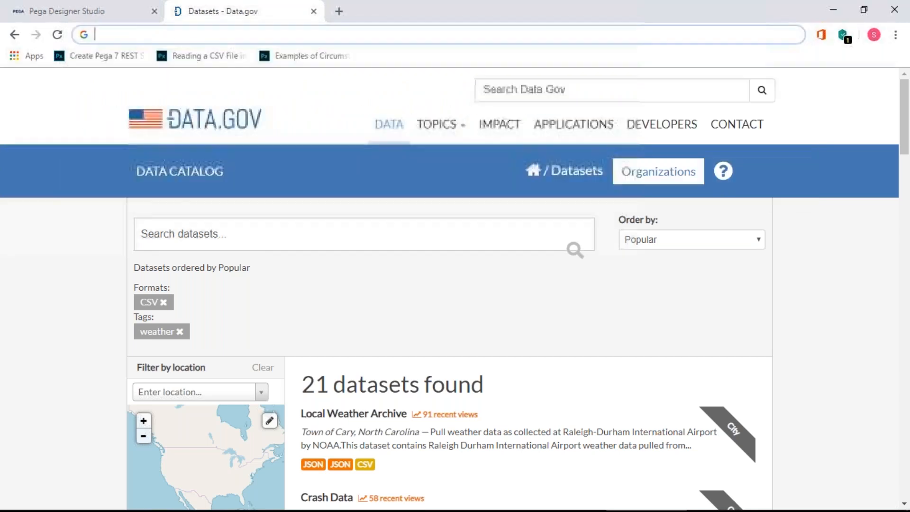
# Search the web for "exchange rate table csv".
pyautogui.write('exchan')
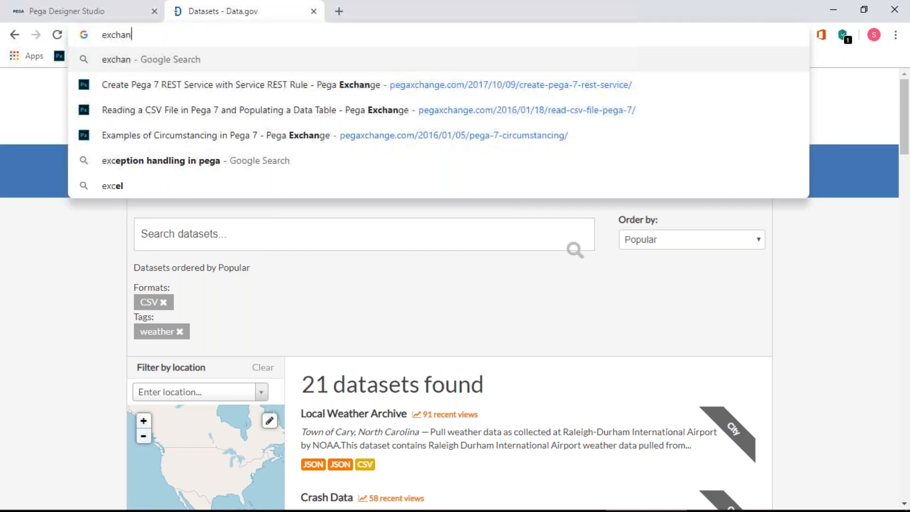
pyautogui.write('ge rate')
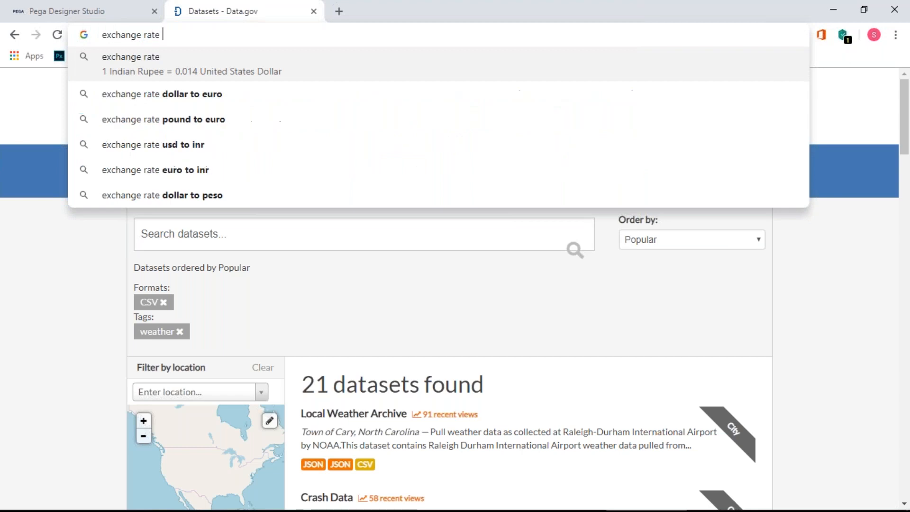
pyautogui.write(' table')
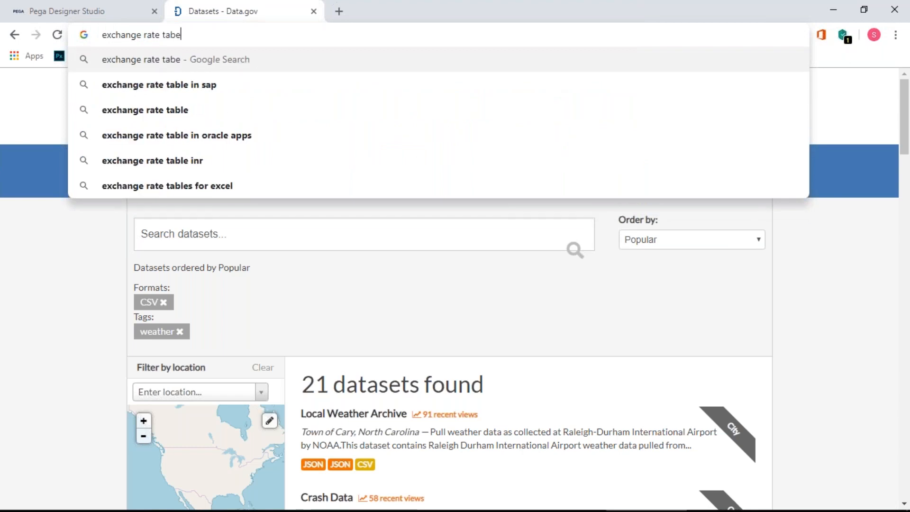
pyautogui.write(' csv')
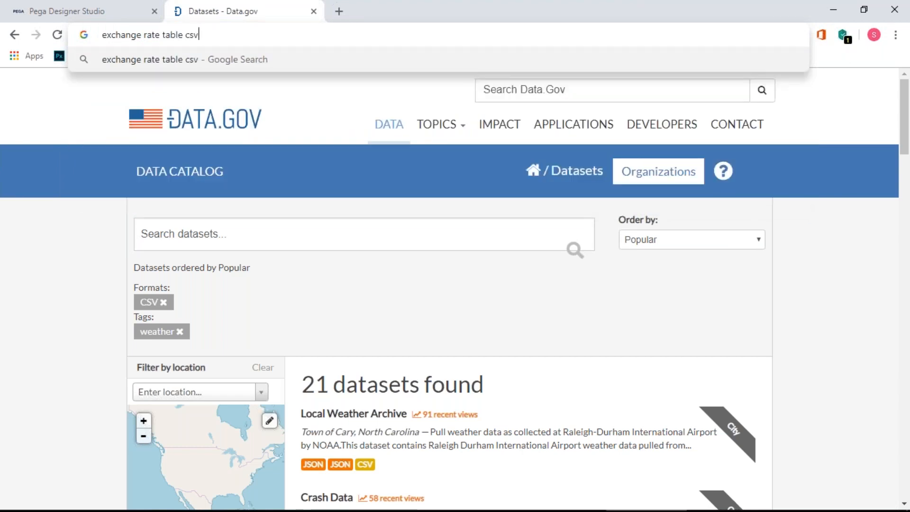
pyautogui.press('Return')
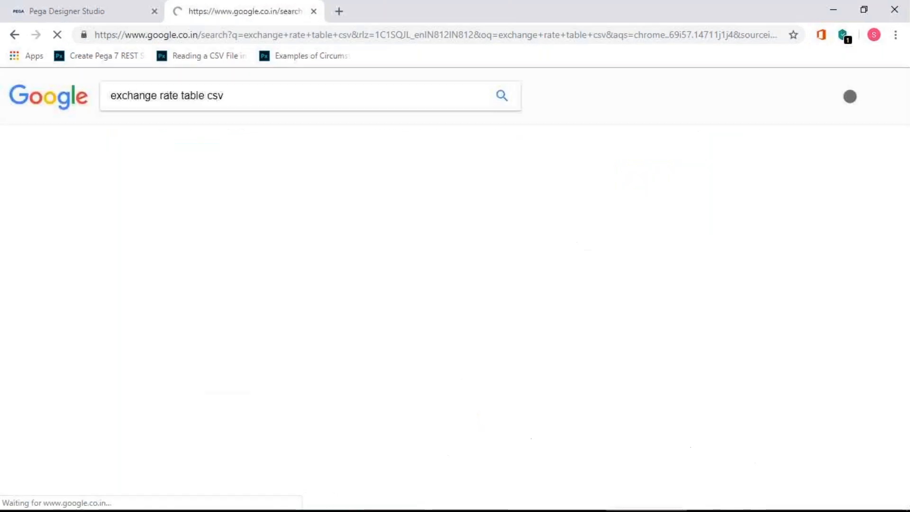
# Open the BIS US dollar exchange rates page in the Protected Browser and download the daily data as horizontal CSV.
pyautogui.click(217, 192)
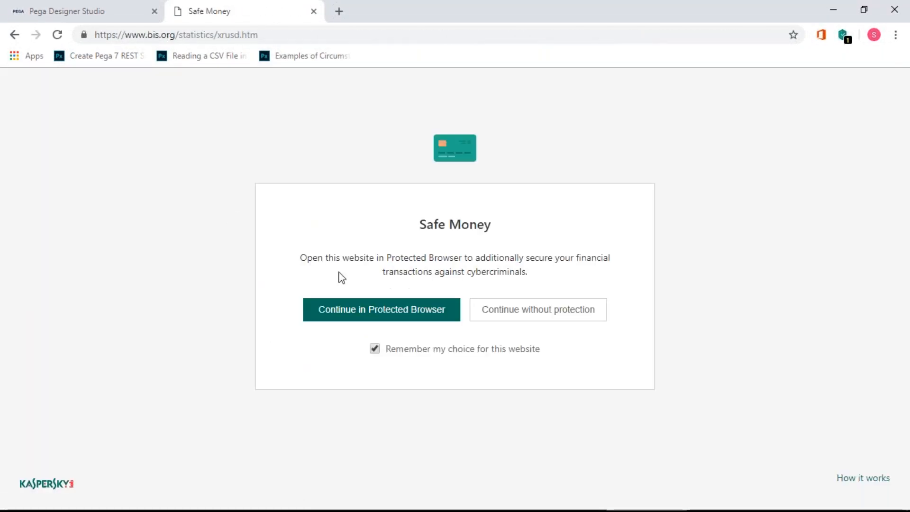
pyautogui.click(429, 320)
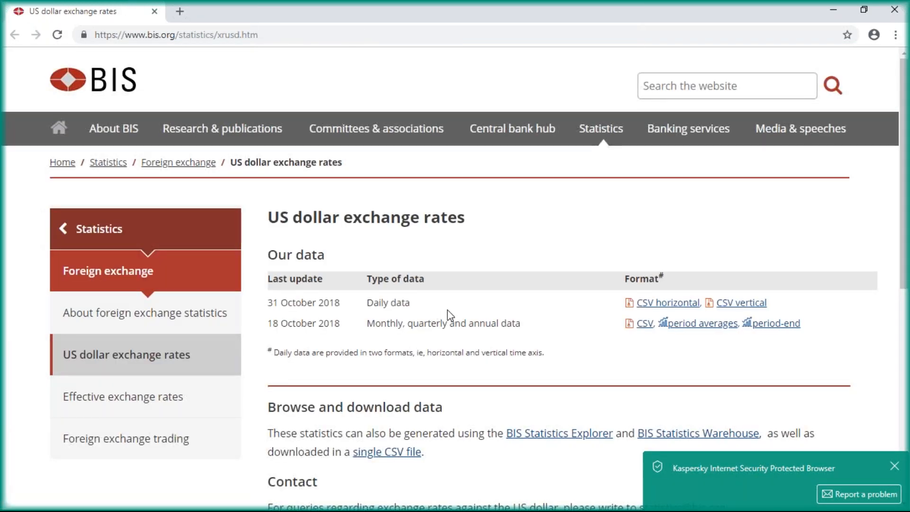
pyautogui.scroll(-3, 449, 315)
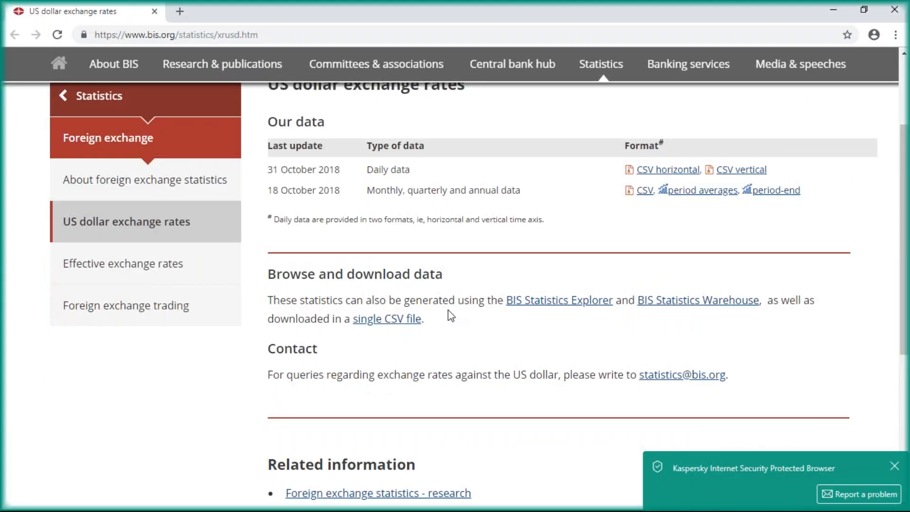
pyautogui.click(685, 176)
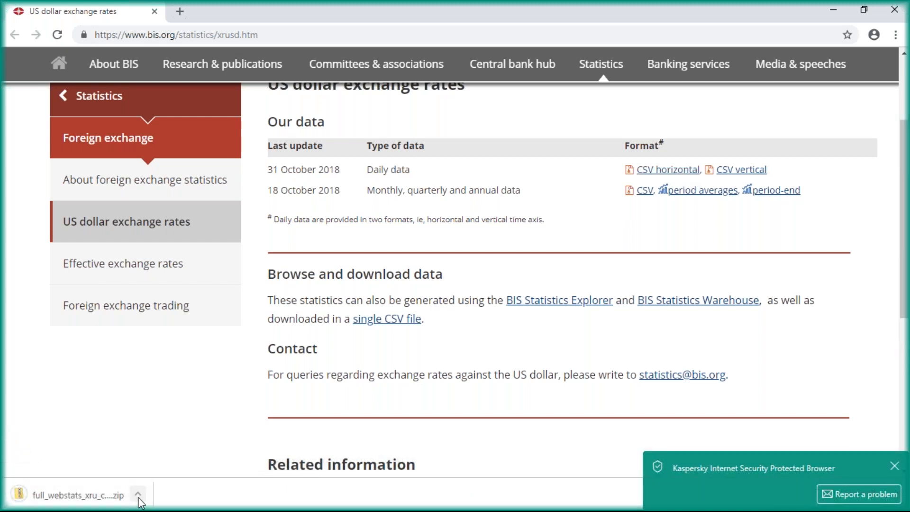
# Open the BIS single CSV file download page and download US dollar exchange rates (monthly, quarterly and annual).
pyautogui.click(406, 323)
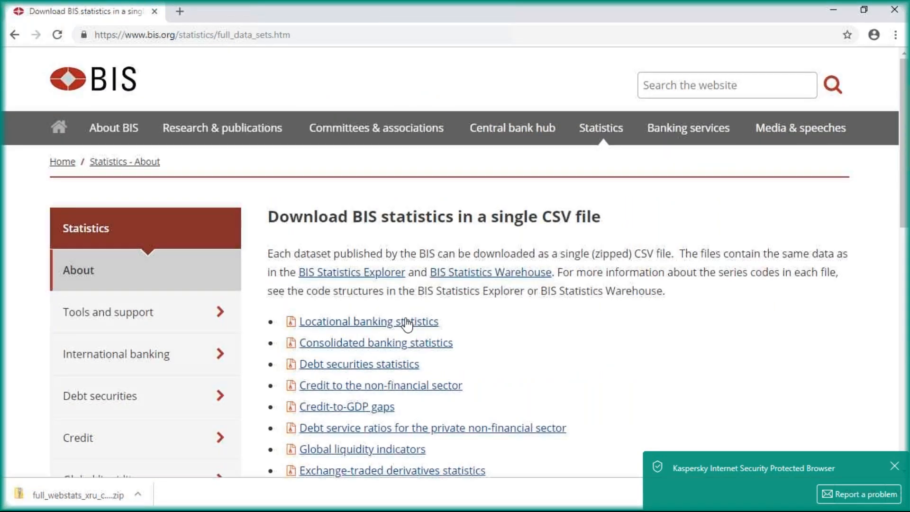
pyautogui.scroll(-1, 406, 324)
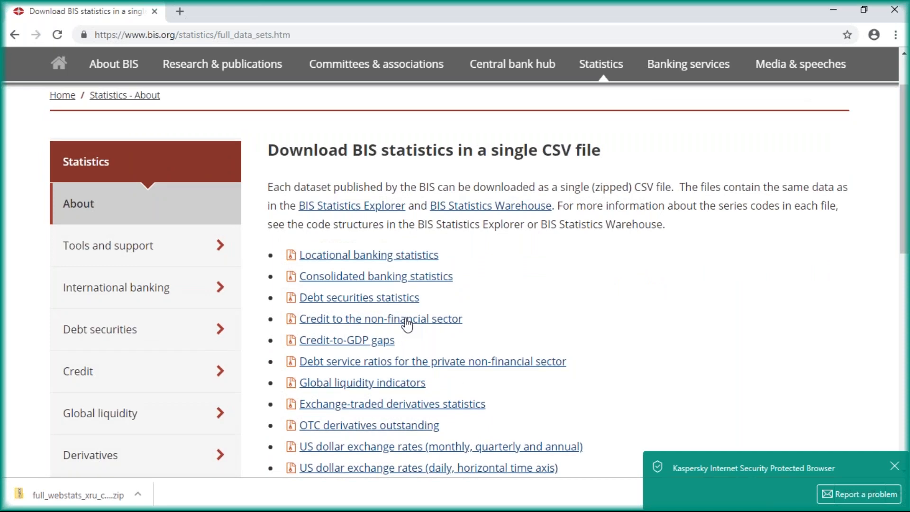
pyautogui.scroll(-1, 406, 323)
pyautogui.scroll(-1, 407, 324)
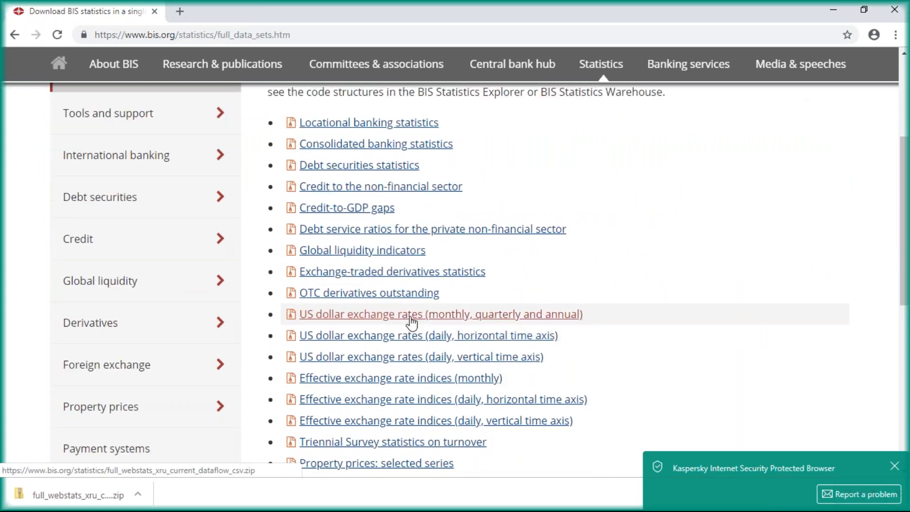
pyautogui.click(410, 319)
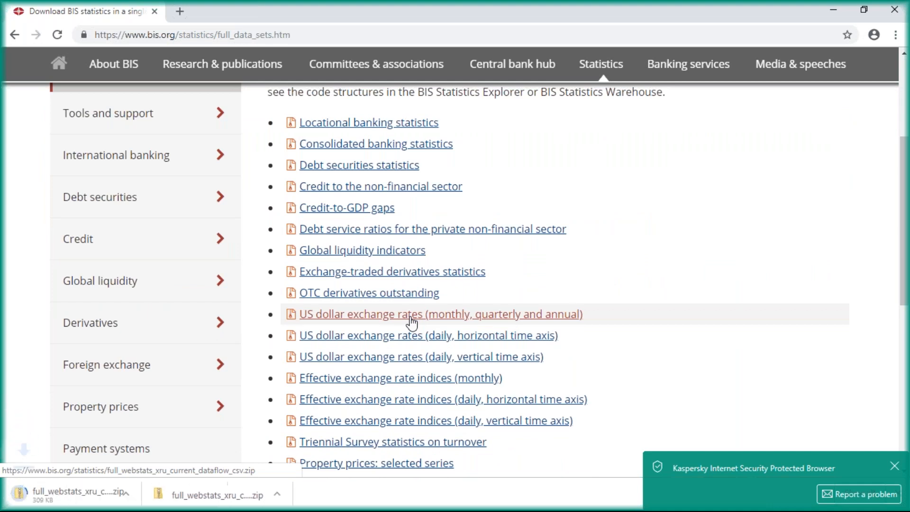
# Open the downloaded exchange rates archive and open its WEBSTATS_XRU_CURRENT_DATAFLOW CSV file in Excel.
pyautogui.click(143, 495)
pyautogui.click(174, 409)
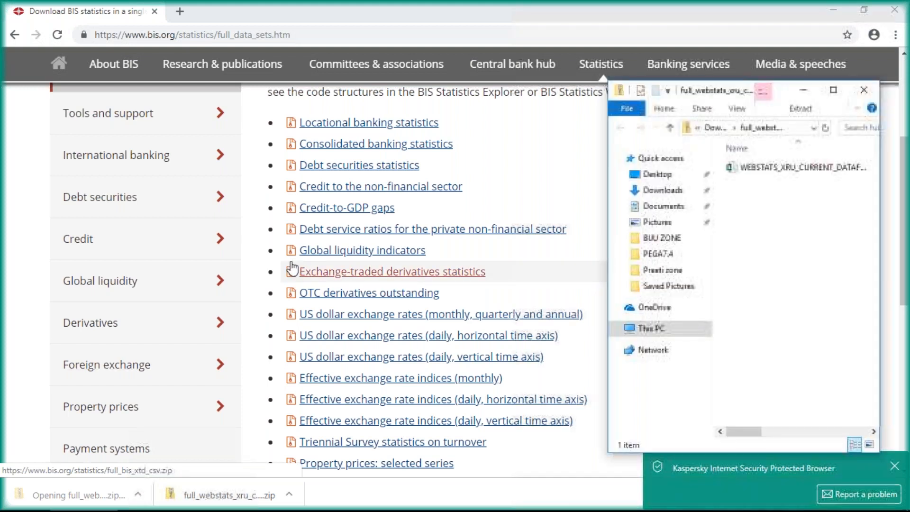
pyautogui.click(782, 169)
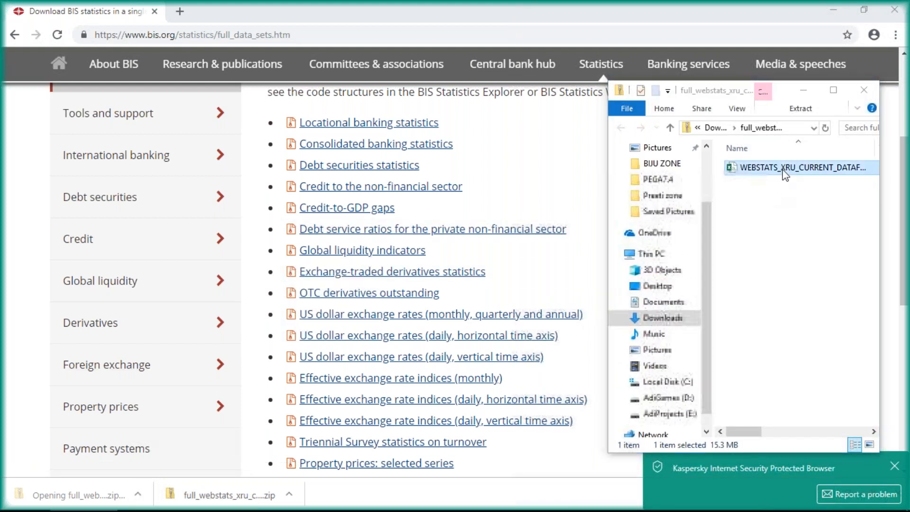
pyautogui.doubleClick(782, 169)
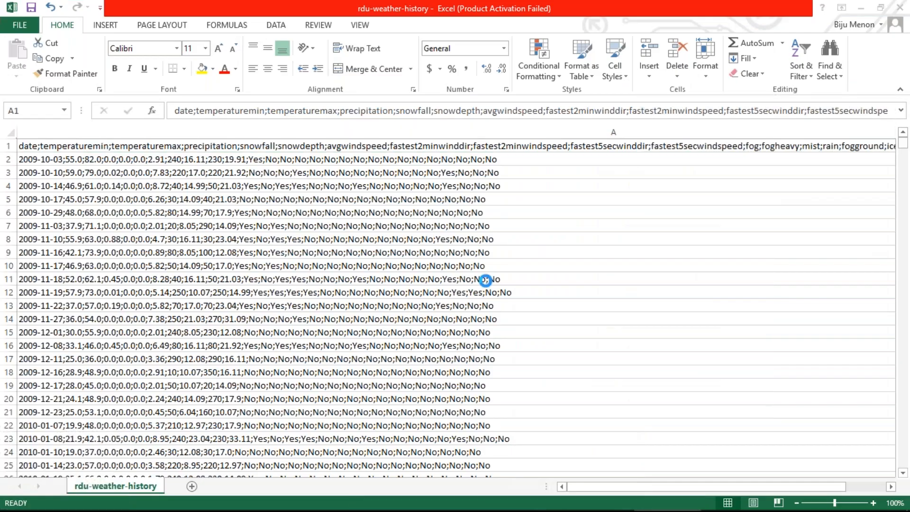
pyautogui.click(473, 289)
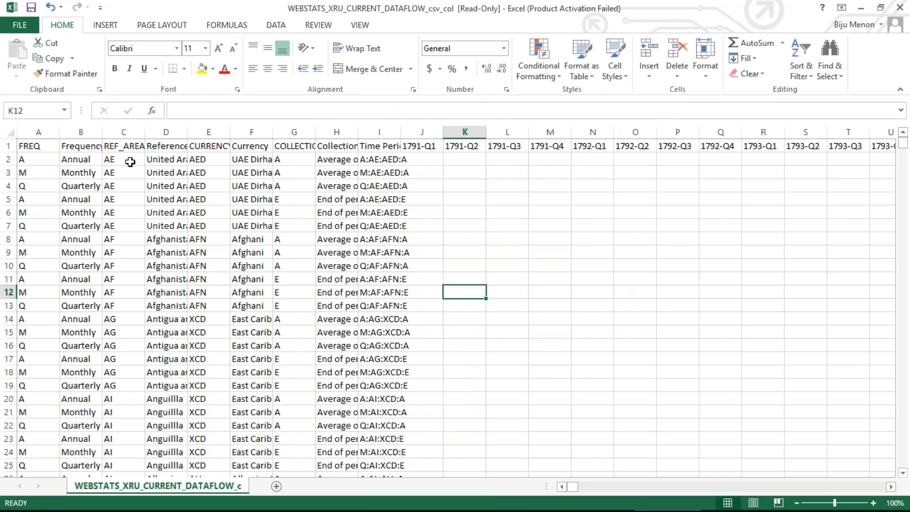
# Auto-fit all column widths of the exchange rates sheet and select cell D8.
pyautogui.click(6, 132)
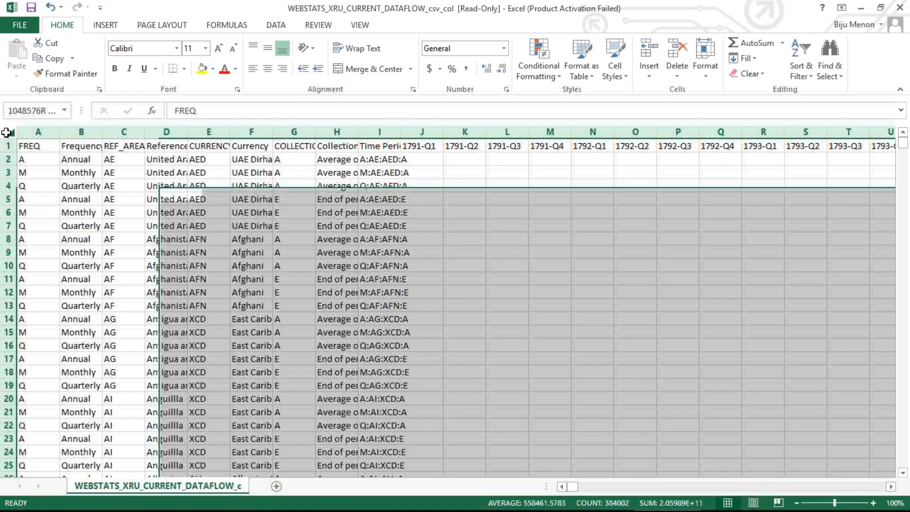
pyautogui.doubleClick(59, 132)
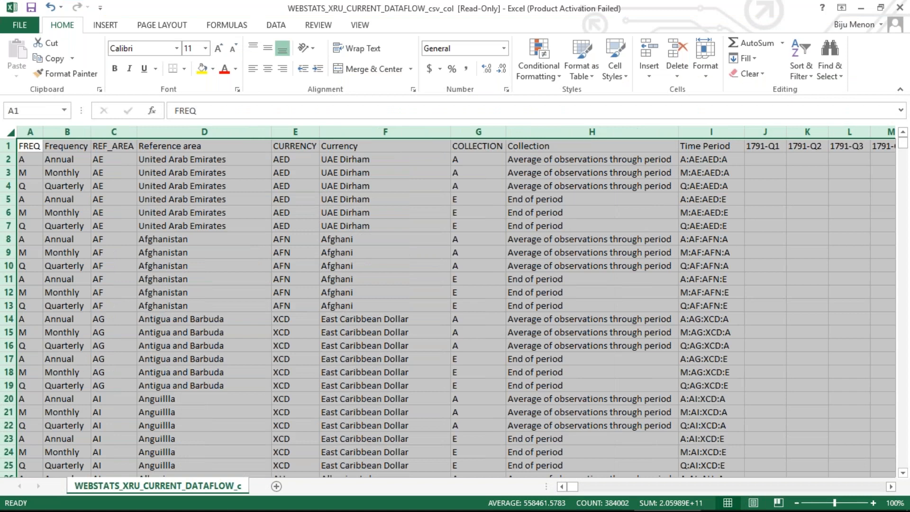
pyautogui.click(209, 239)
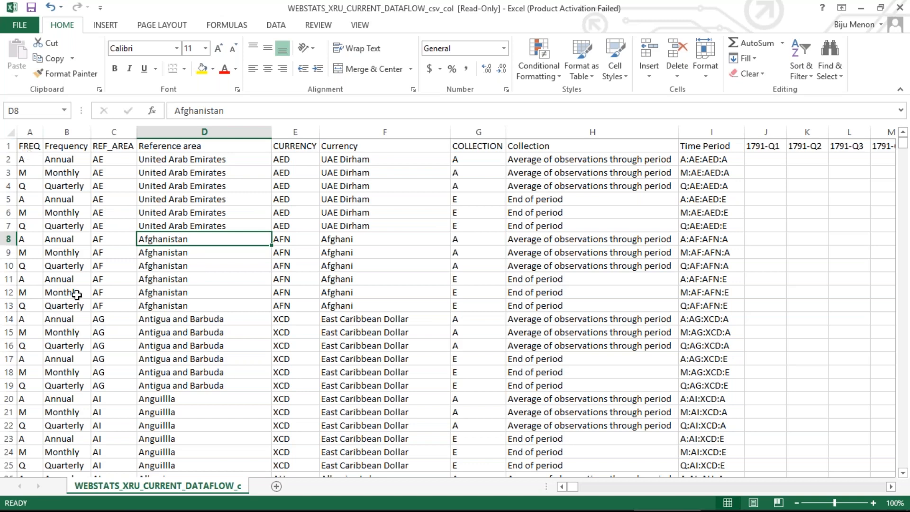
# Look across row 13 and the quarterly period columns of the exchange rates sheet, ending at cell A13.
pyautogui.click(523, 303)
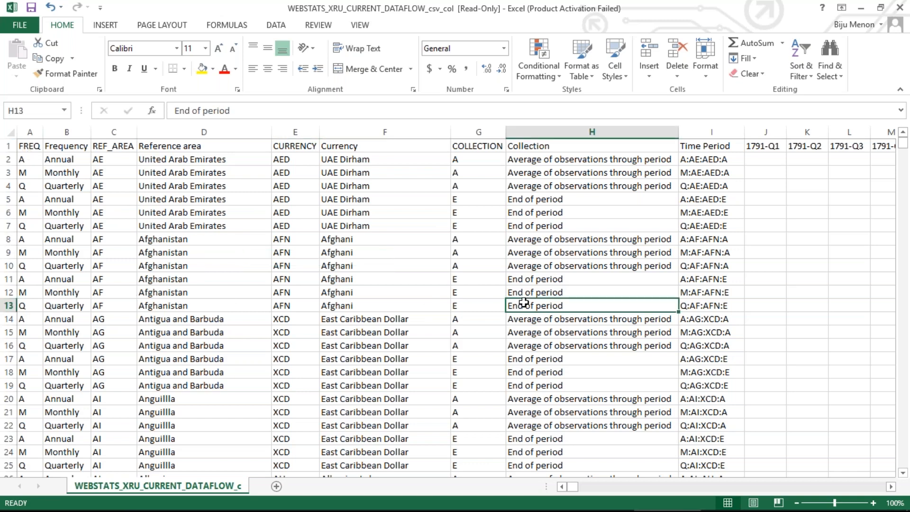
pyautogui.press('Right')
pyautogui.press('Right')
pyautogui.press('Right')
pyautogui.press('Right')
pyautogui.press('Right')
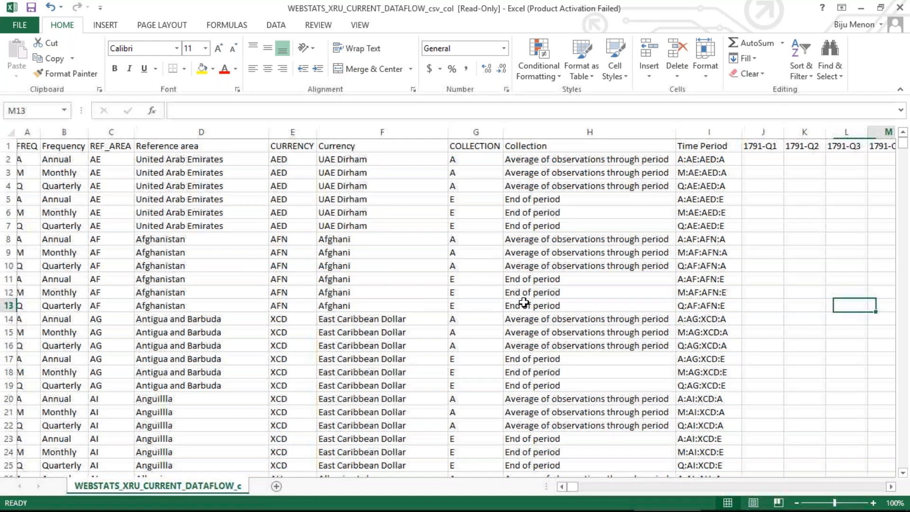
pyautogui.press('Right')
pyautogui.press('Right')
pyautogui.press('Right')
pyautogui.press('Right')
pyautogui.press('Right')
pyautogui.press('Right')
pyautogui.press('Right')
pyautogui.press('Right')
pyautogui.press('Right')
pyautogui.press('Right')
pyautogui.press('Right')
pyautogui.press('Right')
pyautogui.press('Right')
pyautogui.press('Right')
pyautogui.press('Right')
pyautogui.press('Right')
pyautogui.press('Right')
pyautogui.press('Right')
pyautogui.press('Right')
pyautogui.press('Right')
pyautogui.press('Left')
pyautogui.press('Left')
pyautogui.press('Left')
pyautogui.press('Left')
pyautogui.press('Left')
pyautogui.press('Left')
pyautogui.press('Left')
pyautogui.press('Left')
pyautogui.press('Left')
pyautogui.press('Left')
pyautogui.press('Left')
pyautogui.press('Left')
pyautogui.press('Left')
pyautogui.press('Left')
pyautogui.press('Left')
pyautogui.press('Left')
pyautogui.press('Left')
pyautogui.press('Left')
pyautogui.press('Left')
pyautogui.press('Left')
pyautogui.press('Left')
pyautogui.press('Left')
pyautogui.press('Left')
pyautogui.press('Left')
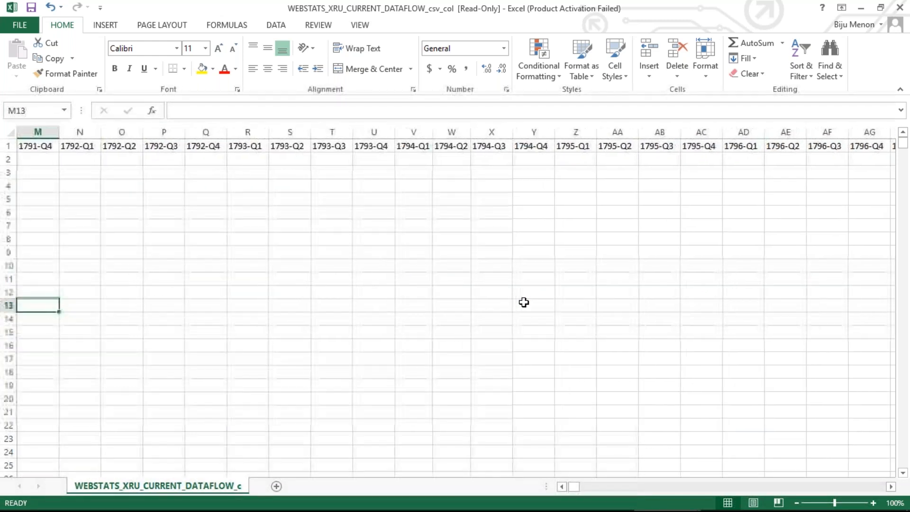
pyautogui.press('Left')
pyautogui.press('Left')
pyautogui.press('Left')
pyautogui.press('Left')
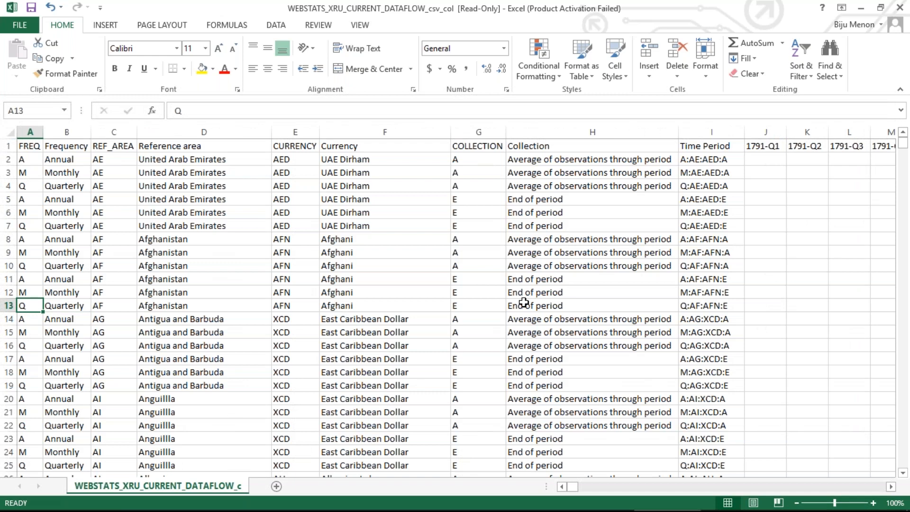
# Jump to the end of the exchange rates data and examine the rate values upward through the last column.
pyautogui.press('End')
pyautogui.press('Home')
pyautogui.press('Up')
pyautogui.press('Up')
pyautogui.press('Up')
pyautogui.press('Up')
pyautogui.press('Up')
pyautogui.press('Up')
pyautogui.press('Up')
pyautogui.press('Up')
pyautogui.press('Up')
pyautogui.press('Up')
pyautogui.press('Up')
pyautogui.press('Up')
pyautogui.press('Up')
pyautogui.press('Up')
pyautogui.press('Up')
pyautogui.press('Up')
pyautogui.press('Up')
pyautogui.press('Up')
pyautogui.press('Up')
pyautogui.press('Up')
pyautogui.press('Up')
pyautogui.press('Up')
pyautogui.press('Up')
pyautogui.press('Up')
pyautogui.press('Up')
pyautogui.press('Up')
pyautogui.press('Up')
pyautogui.press('Up')
pyautogui.press('Up')
pyautogui.press('Up')
pyautogui.press('Up')
pyautogui.press('Up')
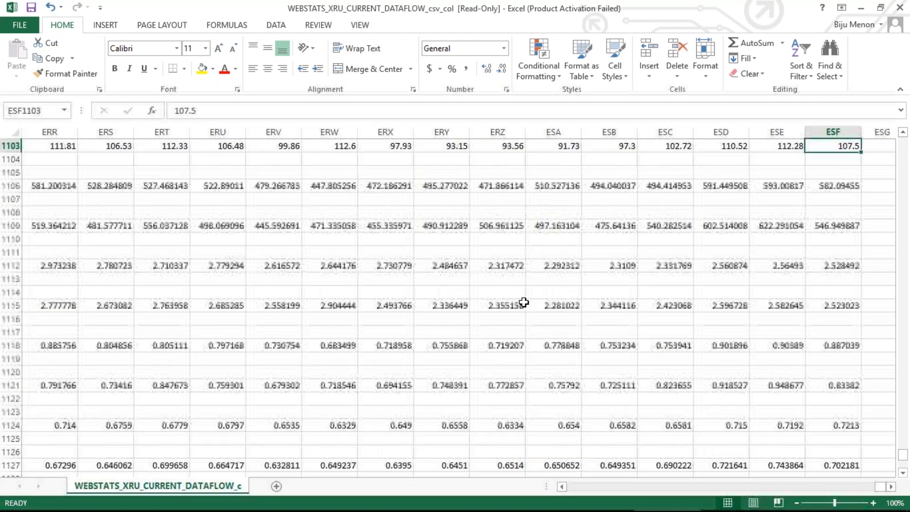
# Continue examining the exchange rate values upward through column ESF, from row 1103 to row 1022.
pyautogui.press('Up')
pyautogui.press('Up')
pyautogui.press('Up')
pyautogui.press('Up')
pyautogui.press('Up')
pyautogui.press('Up')
pyautogui.press('Up')
pyautogui.press('Up')
pyautogui.press('Up')
pyautogui.press('Up')
pyautogui.press('Up')
pyautogui.press('Up')
pyautogui.press('Up')
pyautogui.press('Up')
pyautogui.press('Up')
pyautogui.press('Up')
pyautogui.press('Up')
pyautogui.press('Up')
pyautogui.press('Up')
pyautogui.press('Up')
pyautogui.press('Up')
pyautogui.press('Up')
pyautogui.press('Up')
pyautogui.press('Up')
pyautogui.press('Up')
pyautogui.press('Up')
pyautogui.press('Up')
pyautogui.press('Up')
pyautogui.press('Up')
pyautogui.press('Up')
pyautogui.press('Up')
pyautogui.press('Up')
pyautogui.press('Up')
pyautogui.press('Up')
pyautogui.press('Up')
pyautogui.press('Up')
pyautogui.press('Up')
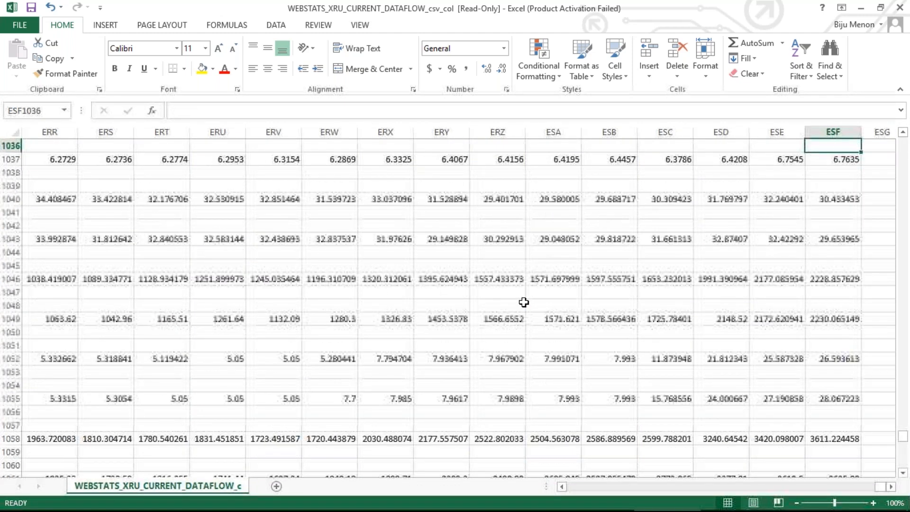
pyautogui.press('Up')
pyautogui.press('Up')
pyautogui.press('Up')
pyautogui.press('Up')
pyautogui.press('Up')
pyautogui.press('Up')
pyautogui.press('Up')
pyautogui.press('Up')
pyautogui.press('Up')
pyautogui.press('Up')
pyautogui.press('Up')
pyautogui.press('Up')
pyautogui.press('Up')
pyautogui.press('Up')
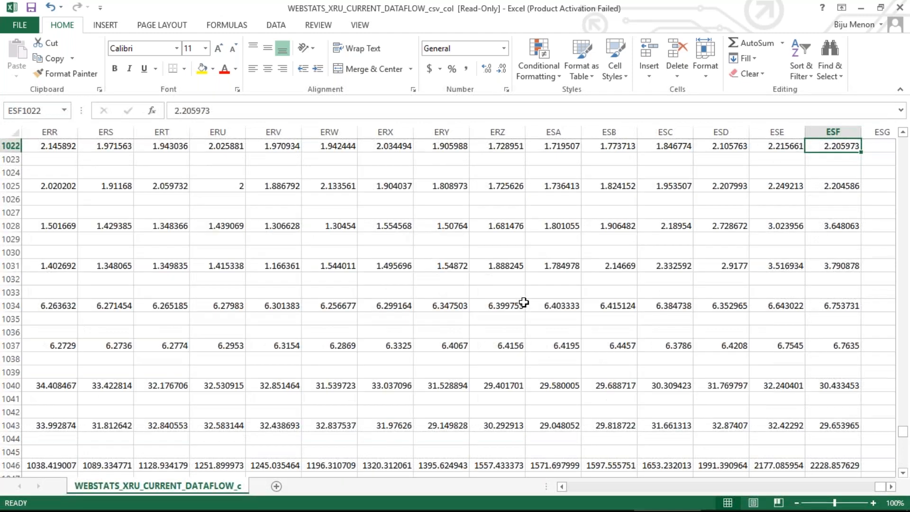
# Return to the start of the exchange rates sheet and look across the row 1 quarterly period headers to 1825-Q2.
pyautogui.hotkey('ctrl', 'Home')
pyautogui.press('Right')
pyautogui.press('Right')
pyautogui.press('Right')
pyautogui.press('Right')
pyautogui.press('Right')
pyautogui.press('Right')
pyautogui.press('Right')
pyautogui.press('Right')
pyautogui.press('Right')
pyautogui.press('Right')
pyautogui.press('Right')
pyautogui.press('Right')
pyautogui.press('Right')
pyautogui.press('Right')
pyautogui.press('Right')
pyautogui.press('Right')
pyautogui.press('Right')
pyautogui.press('Right')
pyautogui.press('Right')
pyautogui.press('Right')
pyautogui.press('Right')
pyautogui.press('Right')
pyautogui.press('Right')
pyautogui.press('Right')
pyautogui.press('Right')
pyautogui.press('Right')
pyautogui.press('Right')
pyautogui.press('Right')
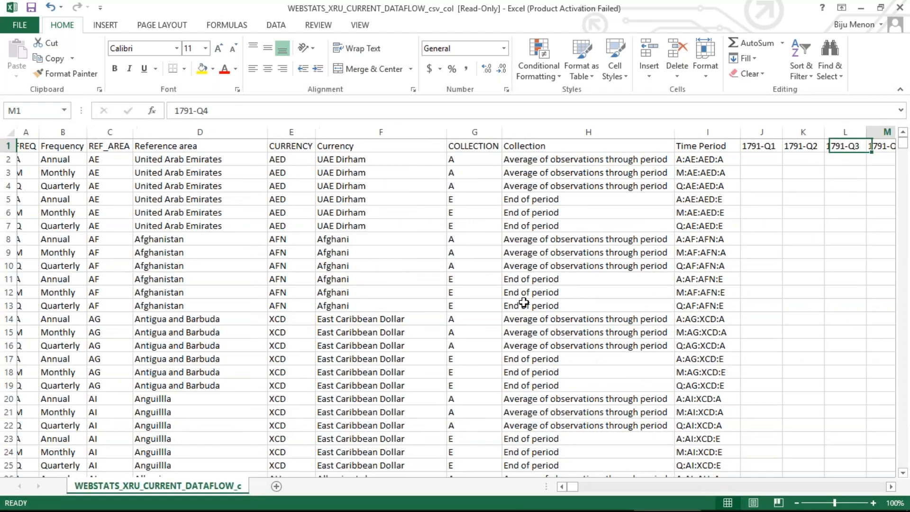
pyautogui.press('Right')
pyautogui.press('Right')
pyautogui.press('Right')
pyautogui.press('Right')
pyautogui.press('Right')
pyautogui.press('Right')
pyautogui.press('Right')
pyautogui.press('Right')
pyautogui.press('Right')
pyautogui.press('Right')
pyautogui.press('Right')
pyautogui.press('Right')
pyautogui.press('Right')
pyautogui.press('Right')
pyautogui.press('Right')
pyautogui.press('Right')
pyautogui.press('Right')
pyautogui.press('Right')
pyautogui.press('Right')
pyautogui.press('Right')
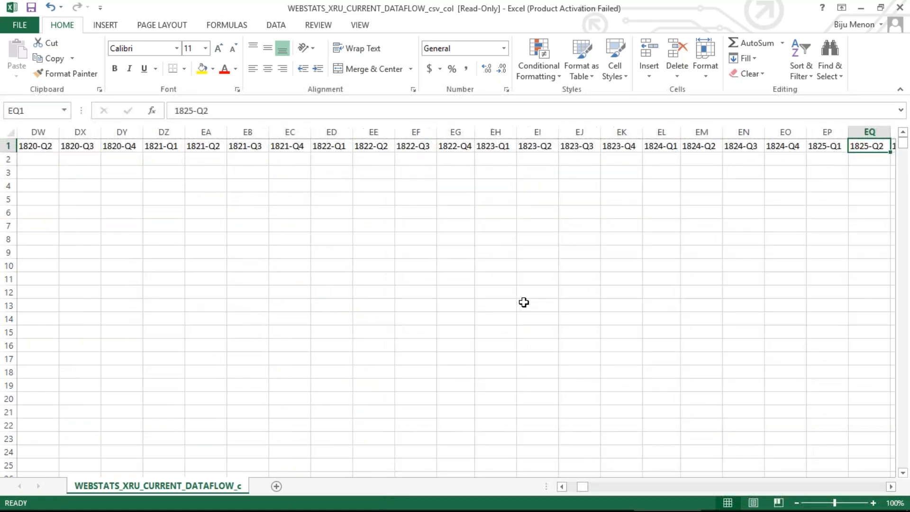
# Jump to the last cell of the exchange rates data and examine the values upward through column ESF to row 1046.
pyautogui.hotkey('ctrl', 'End')
pyautogui.press('Up')
pyautogui.press('Up')
pyautogui.press('Up')
pyautogui.press('Up')
pyautogui.press('Up')
pyautogui.press('Up')
pyautogui.press('Up')
pyautogui.press('Up')
pyautogui.press('Up')
pyautogui.press('Up')
pyautogui.press('Up')
pyautogui.press('Up')
pyautogui.press('Up')
pyautogui.press('Up')
pyautogui.press('Up')
pyautogui.press('Up')
pyautogui.press('Up')
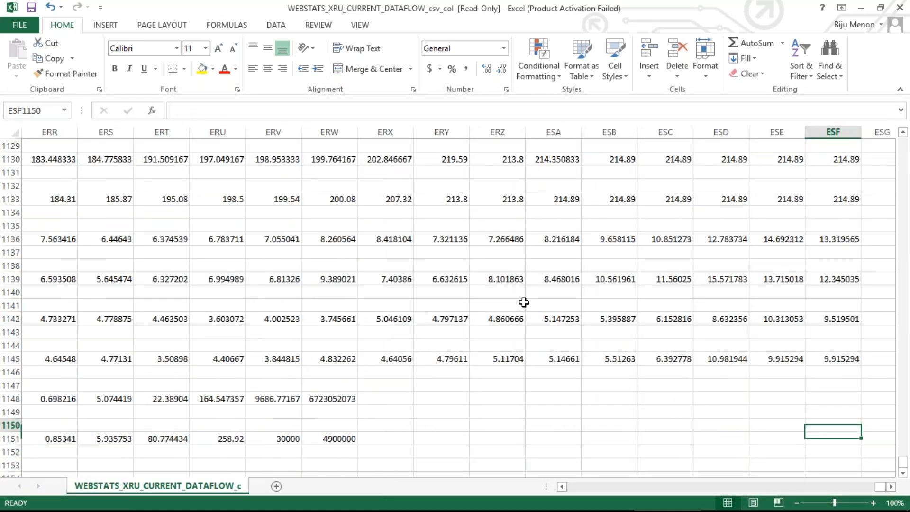
pyautogui.press('Up')
pyautogui.press('Up')
pyautogui.press('Up')
pyautogui.press('Up')
pyautogui.press('Up')
pyautogui.press('Up')
pyautogui.press('Up')
pyautogui.press('Up')
pyautogui.press('Up')
pyautogui.press('Up')
pyautogui.press('Up')
pyautogui.press('Up')
pyautogui.press('Up')
pyautogui.press('Up')
pyautogui.press('Up')
pyautogui.press('Up')
pyautogui.press('Up')
pyautogui.press('Up')
pyautogui.press('Up')
pyautogui.press('Up')
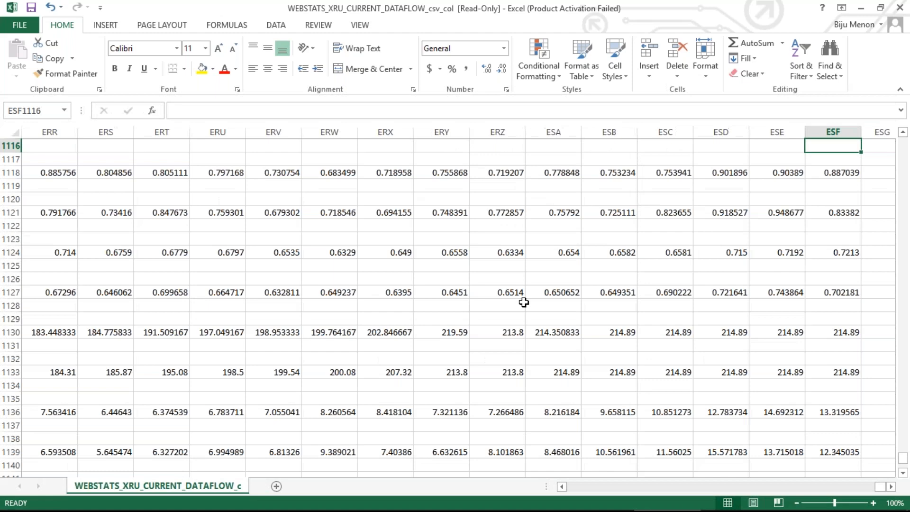
pyautogui.press('Up')
pyautogui.press('Up')
pyautogui.press('Up')
pyautogui.press('Up')
pyautogui.press('Up')
pyautogui.press('Up')
pyautogui.press('Up')
pyautogui.press('Up')
pyautogui.press('Up')
pyautogui.press('Up')
pyautogui.press('Up')
pyautogui.press('Up')
pyautogui.press('Up')
pyautogui.press('Up')
pyautogui.press('Up')
pyautogui.press('Up')
pyautogui.press('Up')
pyautogui.press('Up')
pyautogui.press('Up')
pyautogui.press('Up')
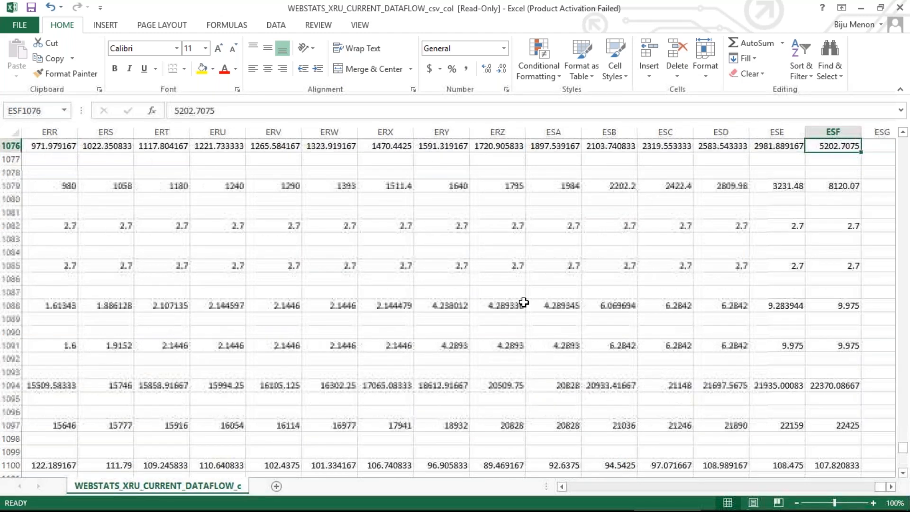
pyautogui.press('Up')
pyautogui.press('Up')
pyautogui.press('Up')
pyautogui.press('Up')
pyautogui.press('Up')
pyautogui.press('Up')
pyautogui.press('Up')
pyautogui.press('Up')
pyautogui.press('Up')
pyautogui.press('Up')
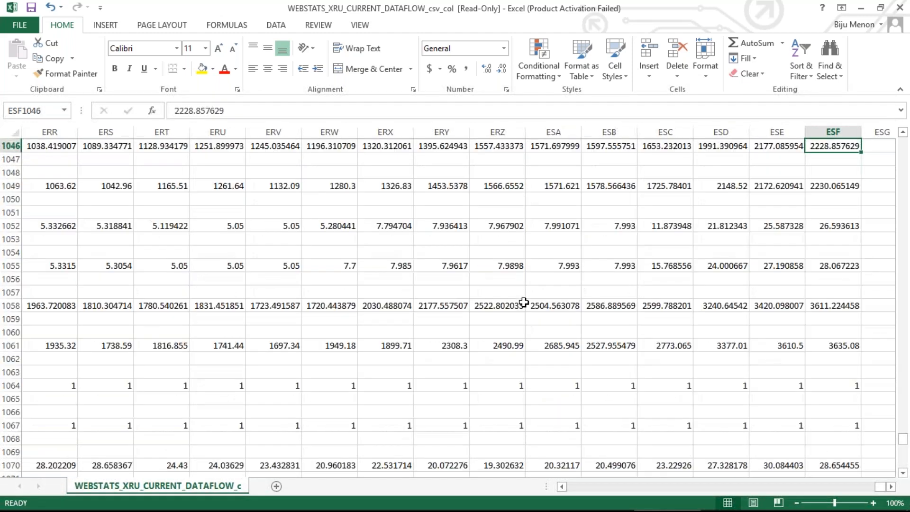
# Return to the start of the sheet and freeze the top header row.
pyautogui.hotkey('ctrl', 'Home')
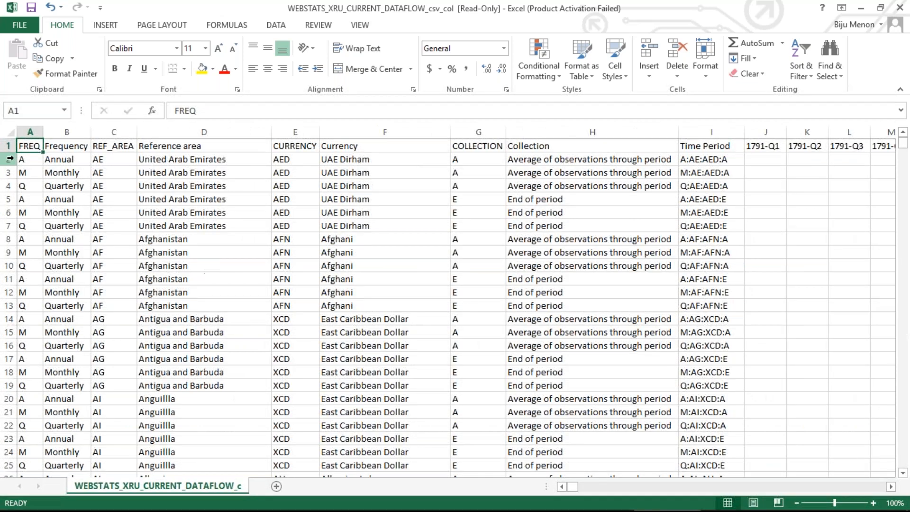
pyautogui.click(8, 159)
pyautogui.click(279, 25)
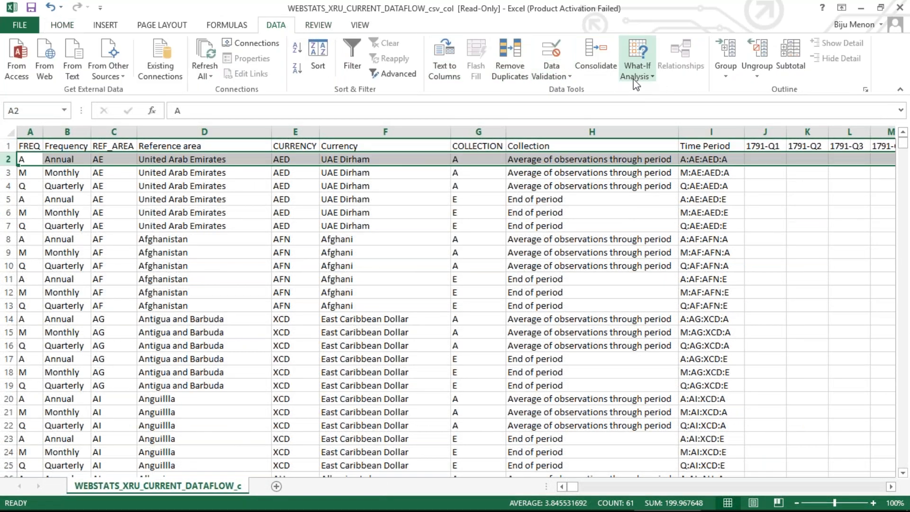
pyautogui.click(359, 24)
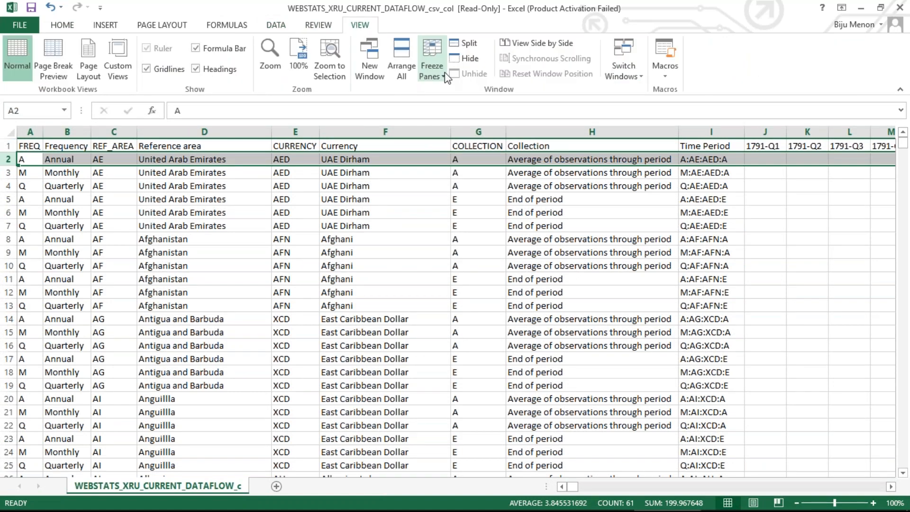
pyautogui.click(432, 71)
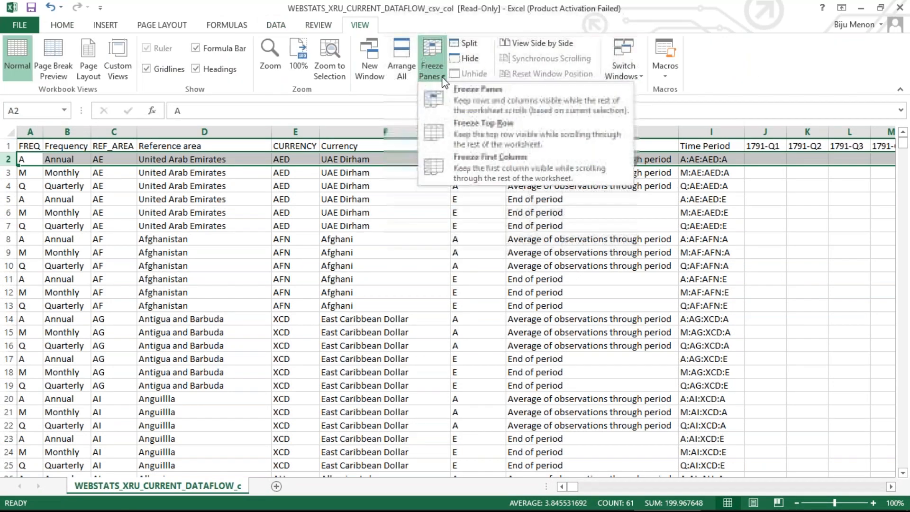
pyautogui.click(457, 132)
# Look across row 4 from column G to the first exchange rates under the 1966 quarterly headers.
pyautogui.click(454, 186)
pyautogui.press('End')
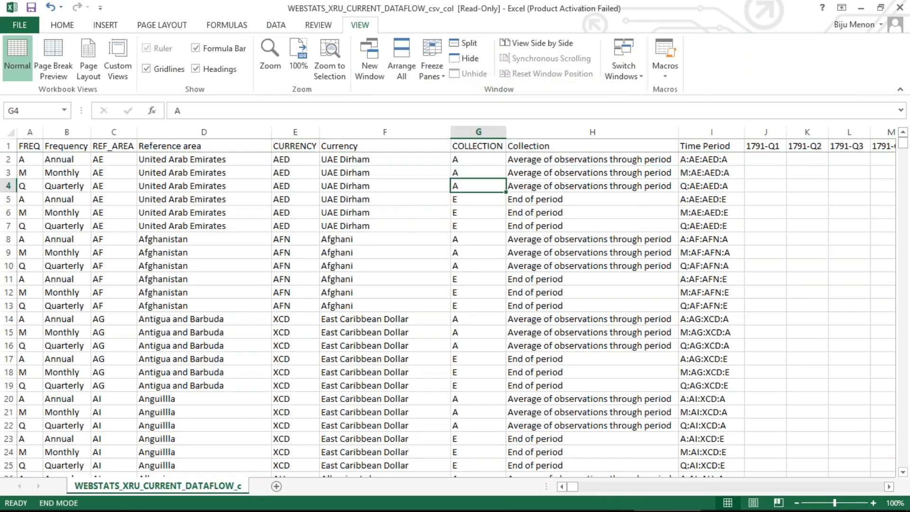
pyautogui.press('Right')
pyautogui.press('Right')
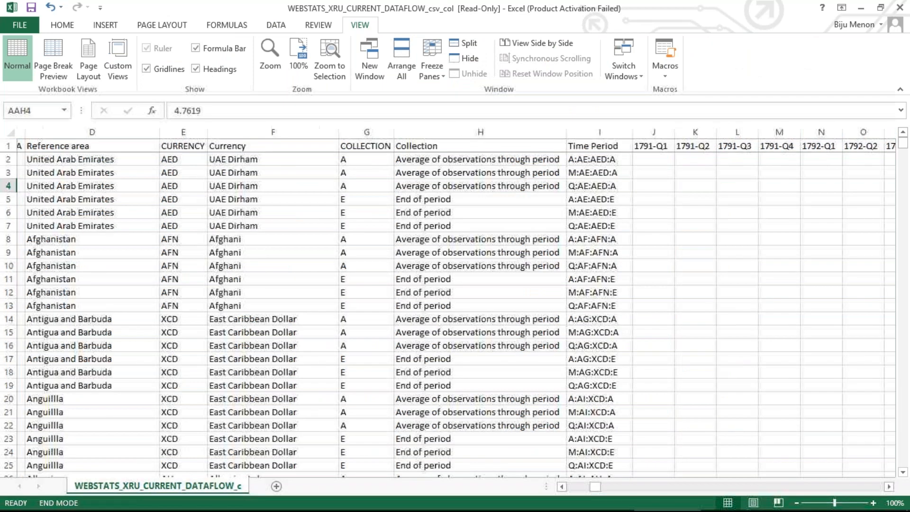
pyautogui.press('Left')
pyautogui.press('Right')
pyautogui.press('Right')
pyautogui.press('Right')
pyautogui.press('Right')
pyautogui.press('Right')
pyautogui.press('Right')
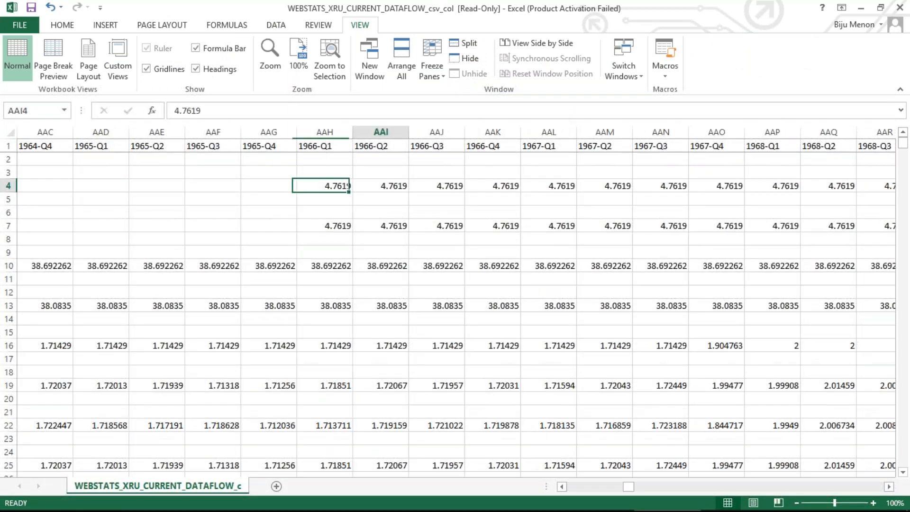
# Jump to the end of the data and examine row 1142 backward from the 2017 column to the 1946 column.
pyautogui.hotkey('ctrl', 'End')
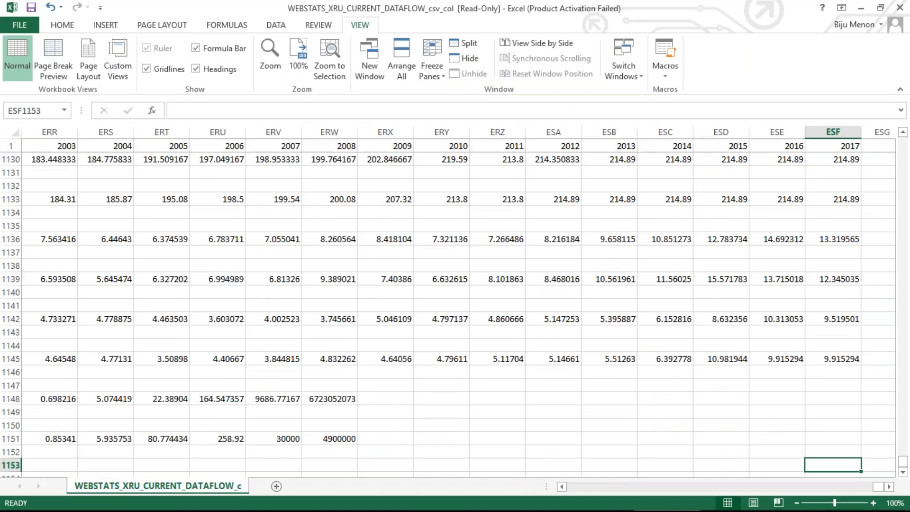
pyautogui.press('Up')
pyautogui.press('Up')
pyautogui.press('Up')
pyautogui.press('Up')
pyautogui.press('Up')
pyautogui.press('Up')
pyautogui.press('Up')
pyautogui.press('Up')
pyautogui.press('Up')
pyautogui.press('Left')
pyautogui.press('Left')
pyautogui.press('Left')
pyautogui.press('Left')
pyautogui.press('Left')
pyautogui.press('Left')
pyautogui.press('Left')
pyautogui.press('Left')
pyautogui.press('Left')
pyautogui.press('Left')
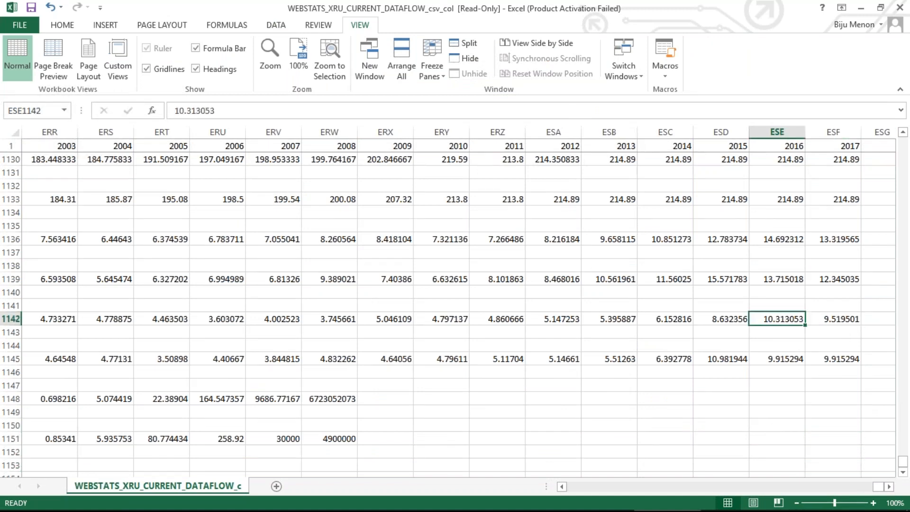
pyautogui.press('Left')
pyautogui.press('Left')
pyautogui.press('Left')
pyautogui.press('Left')
pyautogui.press('Left')
pyautogui.press('Left')
pyautogui.press('Left')
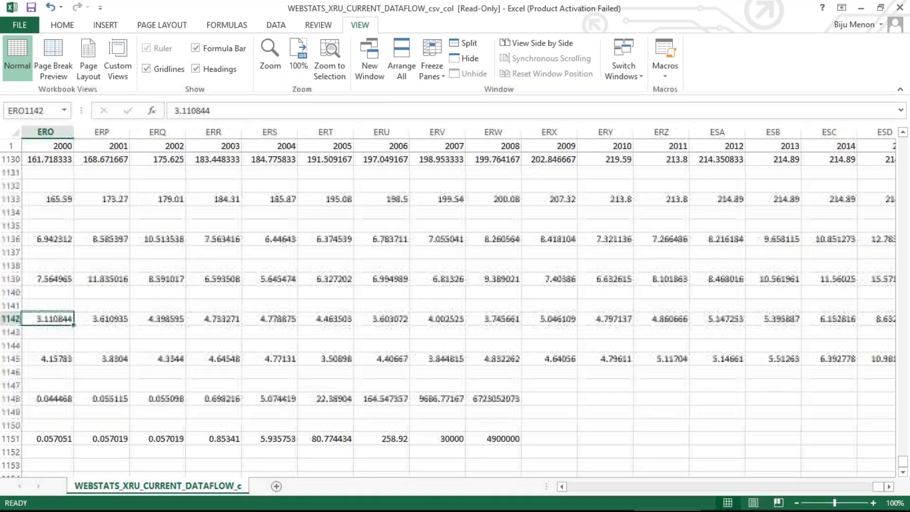
pyautogui.press('Left')
pyautogui.press('Left')
pyautogui.press('Left')
pyautogui.press('Left')
pyautogui.press('Left')
pyautogui.press('Left')
pyautogui.press('Left')
pyautogui.press('Left')
pyautogui.press('Left')
pyautogui.press('Left')
pyautogui.press('Left')
pyautogui.press('Left')
pyautogui.press('Left')
pyautogui.press('Left')
pyautogui.press('Left')
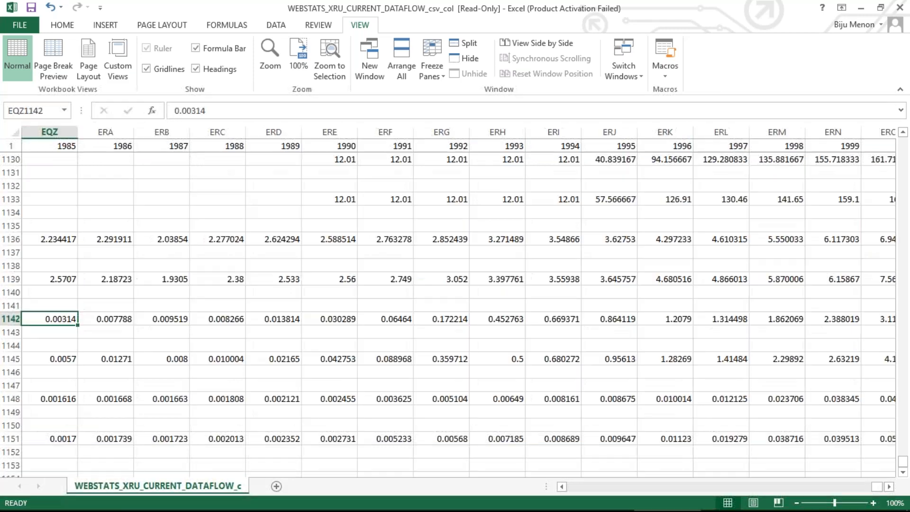
pyautogui.press('Left')
pyautogui.press('Left')
pyautogui.press('Left')
pyautogui.press('Left')
pyautogui.press('Left')
pyautogui.press('Left')
pyautogui.press('Left')
pyautogui.press('Left')
pyautogui.press('Left')
pyautogui.press('Left')
pyautogui.press('Left')
pyautogui.press('Left')
pyautogui.press('Left')
pyautogui.press('Left')
pyautogui.press('Left')
pyautogui.press('Left')
pyautogui.press('Left')
pyautogui.press('Left')
pyautogui.press('Left')
pyautogui.press('Left')
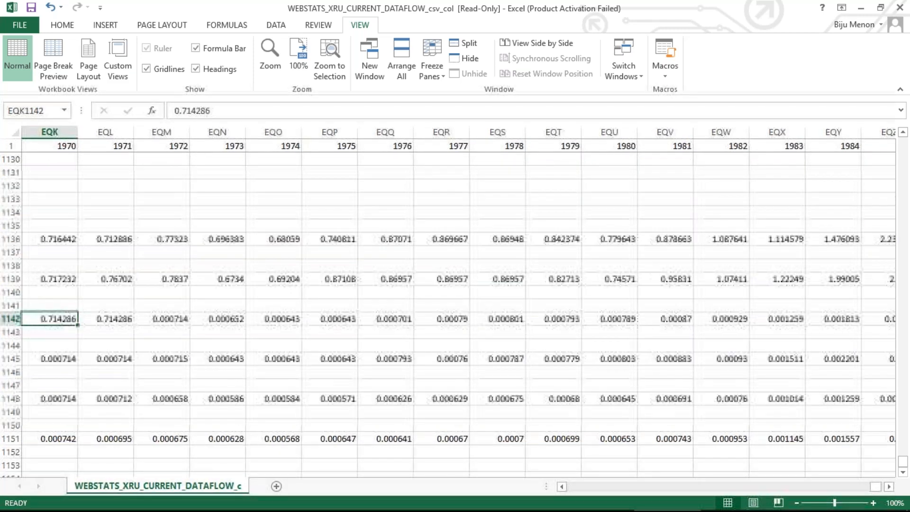
pyautogui.press('Left')
pyautogui.press('Left')
pyautogui.press('Left')
pyautogui.press('Left')
pyautogui.press('Left')
pyautogui.press('Left')
pyautogui.press('Left')
pyautogui.press('Left')
pyautogui.press('Left')
pyautogui.press('Left')
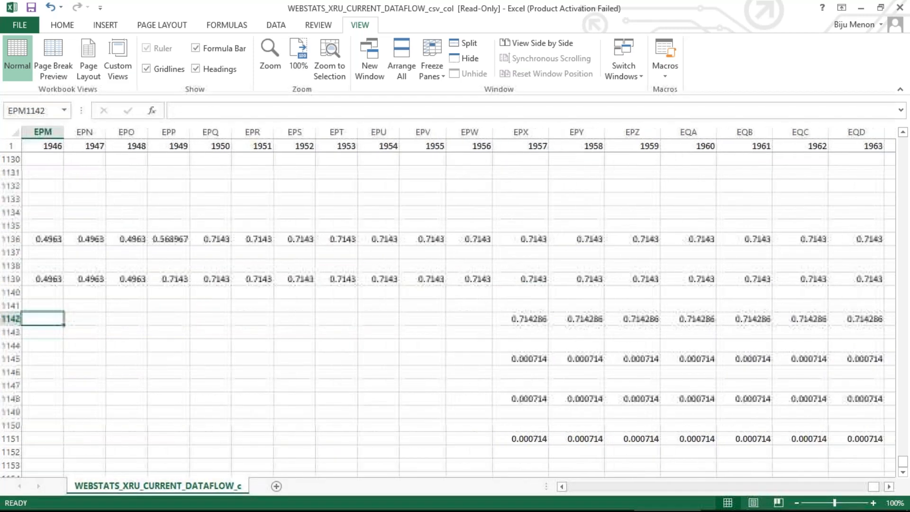
# Search the exchange rates sheet for the currency code INR.
pyautogui.hotkey('ctrl', 'f')
pyautogui.write('INR')
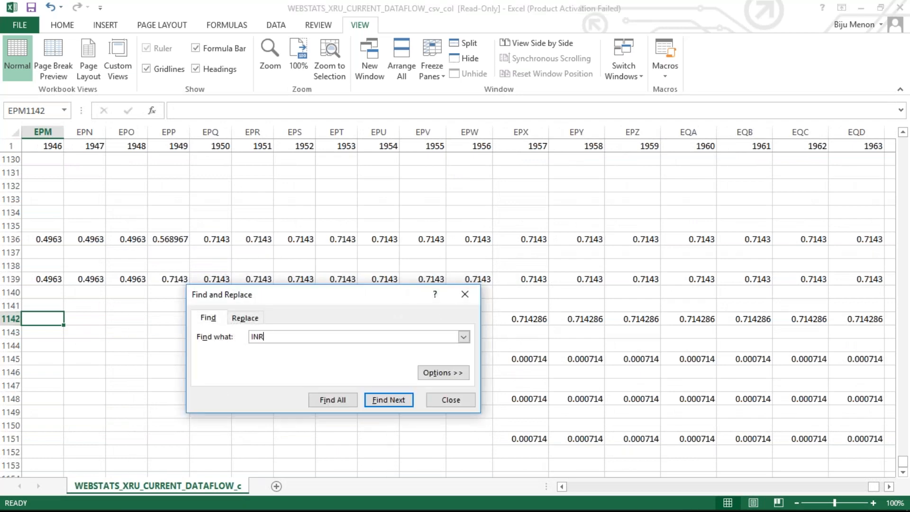
pyautogui.press('Return')
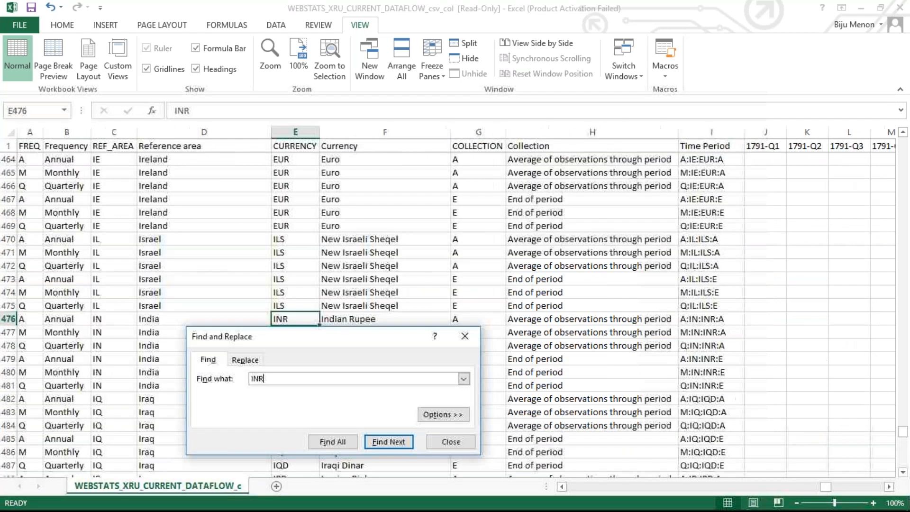
# Close the search and look across the Indian Rupee row 476 from the Currency column to the 1850s quarterly columns.
pyautogui.click(450, 441)
pyautogui.click(398, 316)
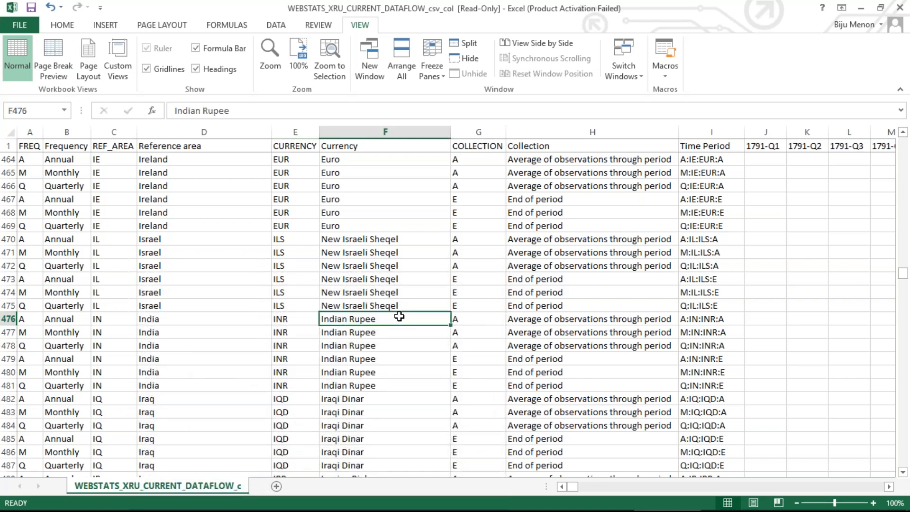
pyautogui.press('Right')
pyautogui.press('Right')
pyautogui.press('Right')
pyautogui.press('Right')
pyautogui.press('Right')
pyautogui.press('Right')
pyautogui.press('Right')
pyautogui.press('Right')
pyautogui.press('Right')
pyautogui.press('Right')
pyautogui.press('Right')
pyautogui.press('Right')
pyautogui.press('Right')
pyautogui.press('Right')
pyautogui.press('Right')
pyautogui.press('Right')
pyautogui.press('Right')
pyautogui.press('Right')
pyautogui.press('Right')
pyautogui.press('Right')
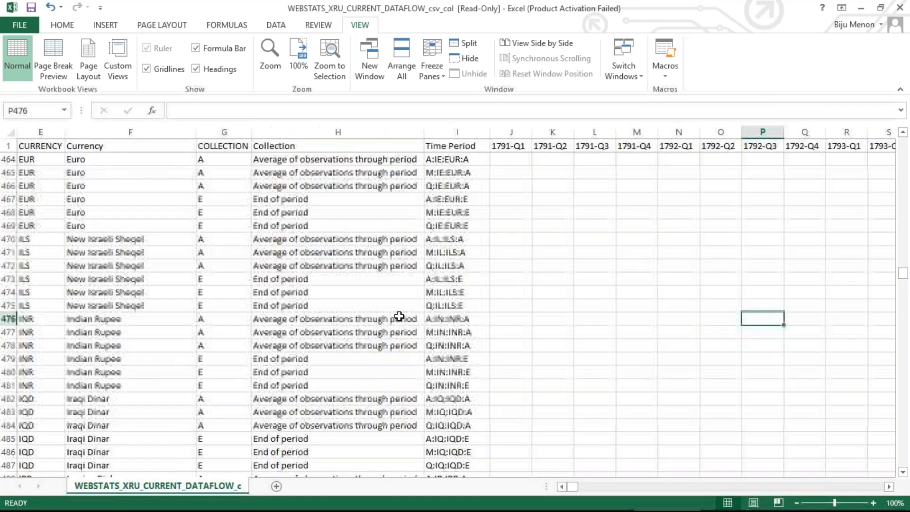
pyautogui.press('Right')
pyautogui.press('Right')
pyautogui.press('Right')
pyautogui.press('Right')
pyautogui.press('Right')
pyautogui.press('Right')
pyautogui.press('Right')
pyautogui.press('Right')
pyautogui.press('Right')
pyautogui.press('Right')
pyautogui.press('Right')
pyautogui.press('Right')
pyautogui.press('Right')
pyautogui.press('Right')
pyautogui.press('Right')
pyautogui.press('Right')
pyautogui.press('Right')
pyautogui.press('Right')
pyautogui.press('Right')
pyautogui.press('Right')
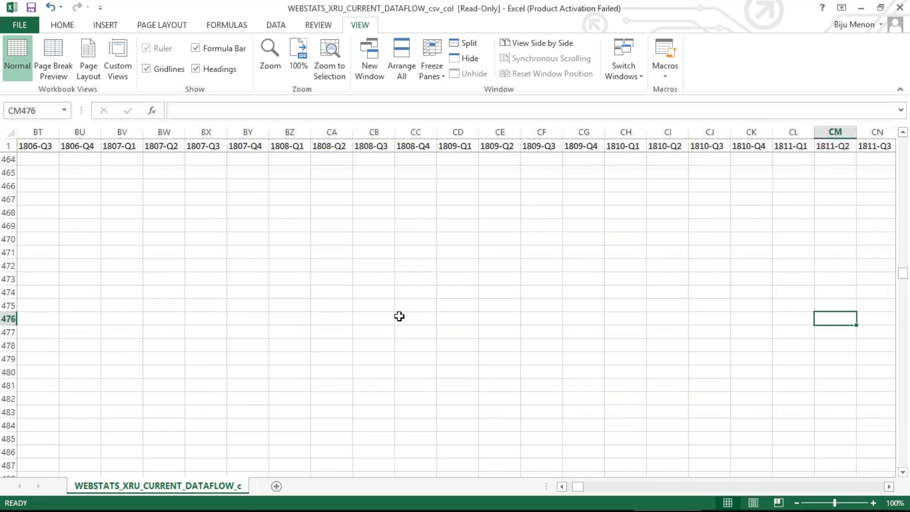
pyautogui.press('Right')
pyautogui.press('Right')
pyautogui.press('Right')
pyautogui.press('Right')
pyautogui.press('Right')
pyautogui.press('Right')
pyautogui.press('Right')
pyautogui.press('Right')
pyautogui.press('Right')
pyautogui.press('Right')
pyautogui.press('Right')
pyautogui.press('Right')
pyautogui.press('Right')
pyautogui.press('Right')
pyautogui.press('Right')
pyautogui.press('Right')
pyautogui.press('Right')
pyautogui.press('Right')
pyautogui.press('Right')
pyautogui.press('Right')
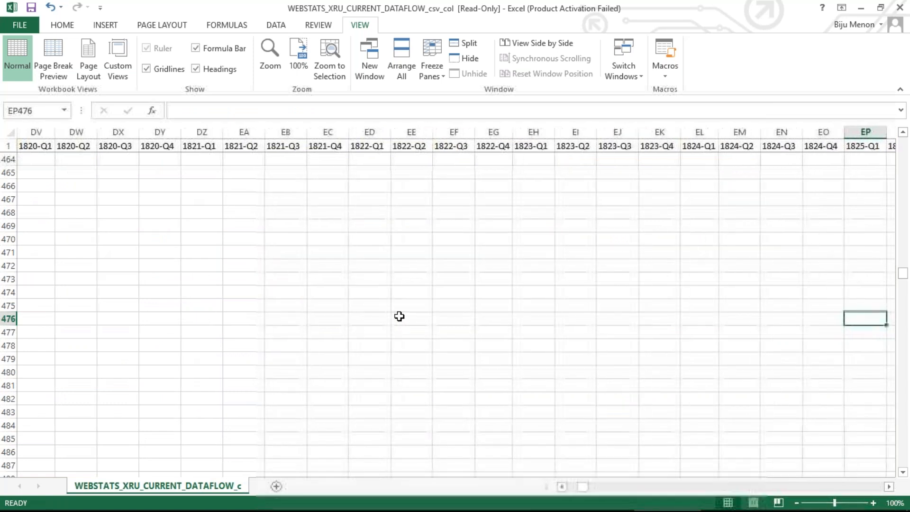
pyautogui.press('Right')
pyautogui.press('Right')
pyautogui.press('Right')
pyautogui.press('Right')
pyautogui.press('Right')
pyautogui.press('Right')
pyautogui.press('Right')
pyautogui.press('Right')
pyautogui.press('Right')
pyautogui.press('Right')
pyautogui.press('Right')
pyautogui.press('Right')
pyautogui.press('Right')
pyautogui.press('Right')
pyautogui.press('Right')
pyautogui.press('Right')
pyautogui.press('Right')
pyautogui.press('Right')
pyautogui.press('Right')
pyautogui.press('Right')
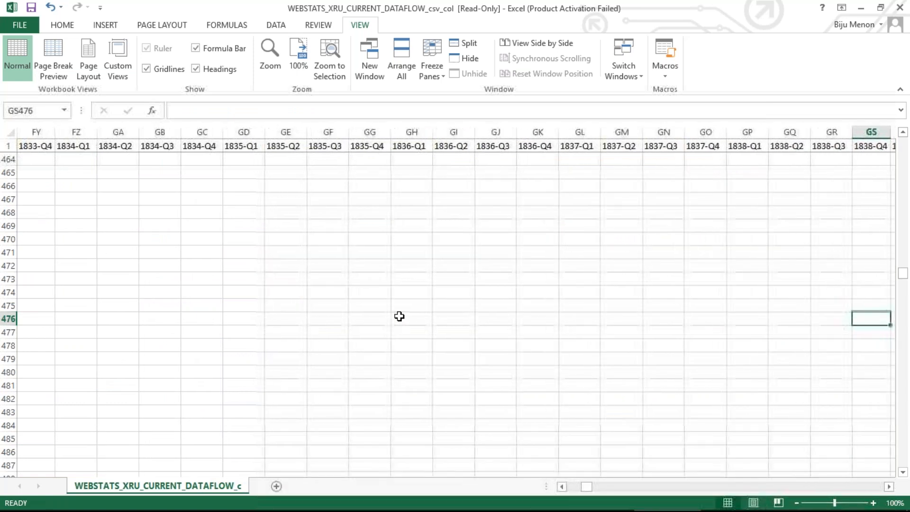
pyautogui.press('Right')
pyautogui.press('Right')
pyautogui.press('Right')
pyautogui.press('Right')
pyautogui.press('Right')
pyautogui.press('Right')
pyautogui.press('Right')
pyautogui.press('Right')
pyautogui.press('Right')
pyautogui.press('Right')
pyautogui.press('Right')
pyautogui.press('Right')
pyautogui.press('Right')
pyautogui.press('Right')
pyautogui.press('Right')
pyautogui.press('Right')
pyautogui.press('Right')
pyautogui.press('Right')
pyautogui.press('Right')
pyautogui.press('Right')
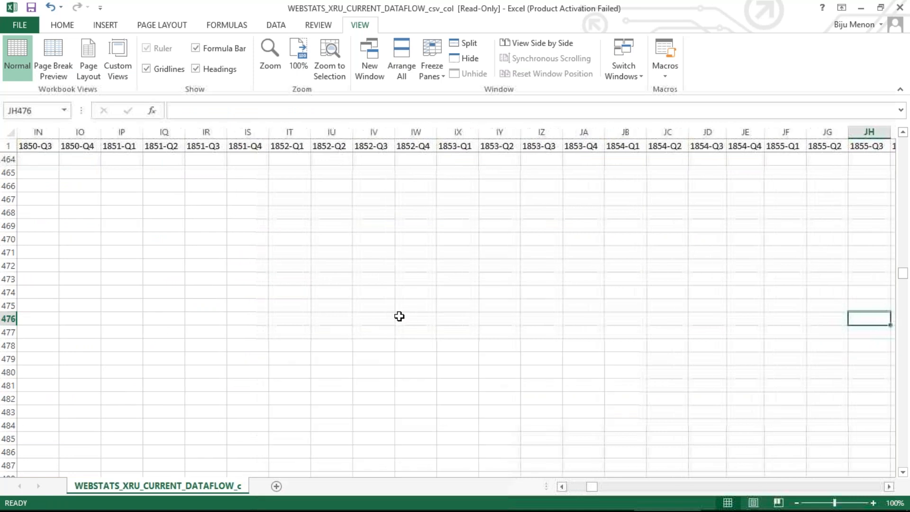
pyautogui.click(335, 321)
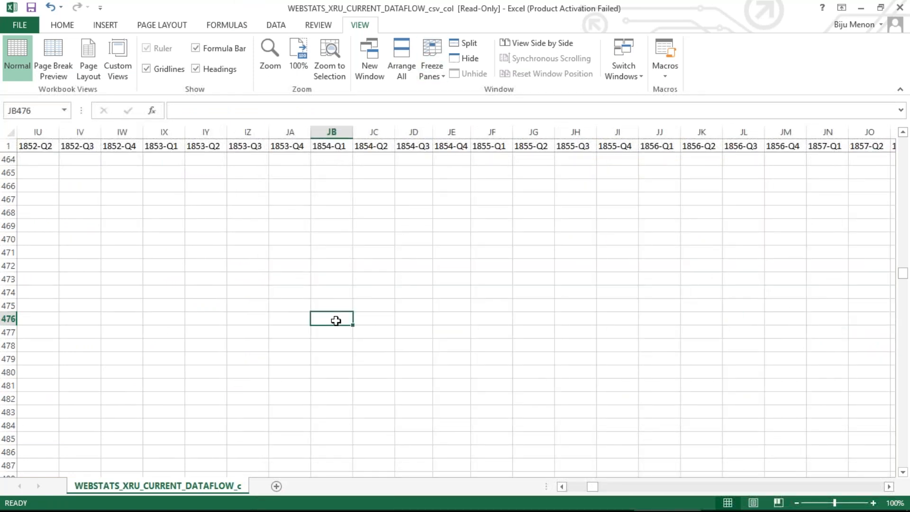
# Return to the start of the sheet and go through the row 1 headers from FREQ to Time Period.
pyautogui.hotkey('ctrl', 'Home')
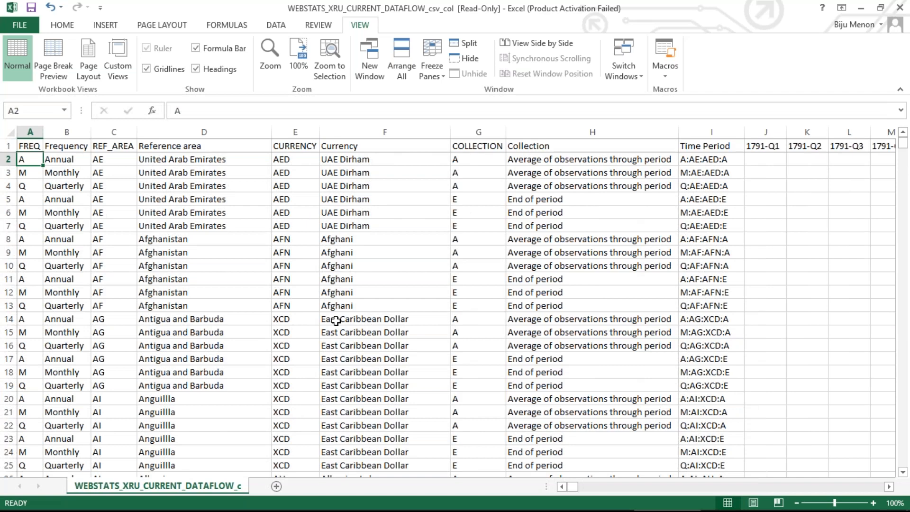
pyautogui.press('Up')
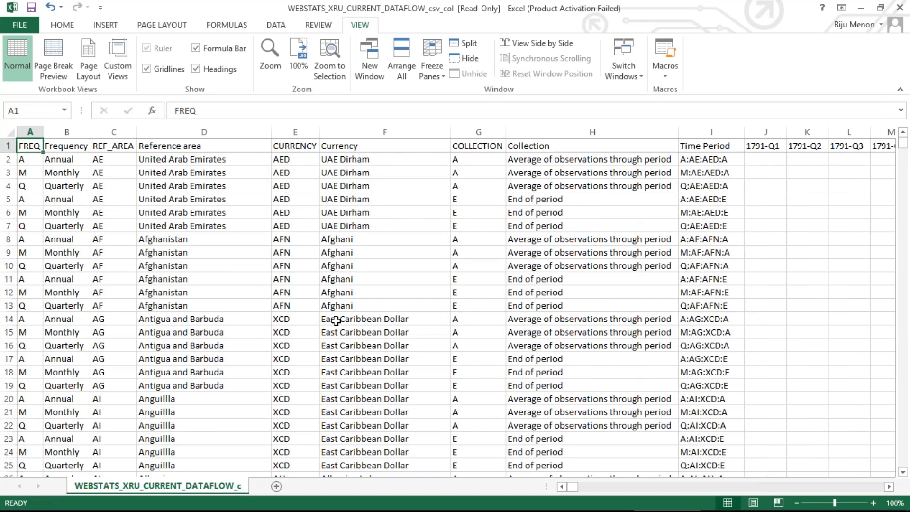
pyautogui.press('Right')
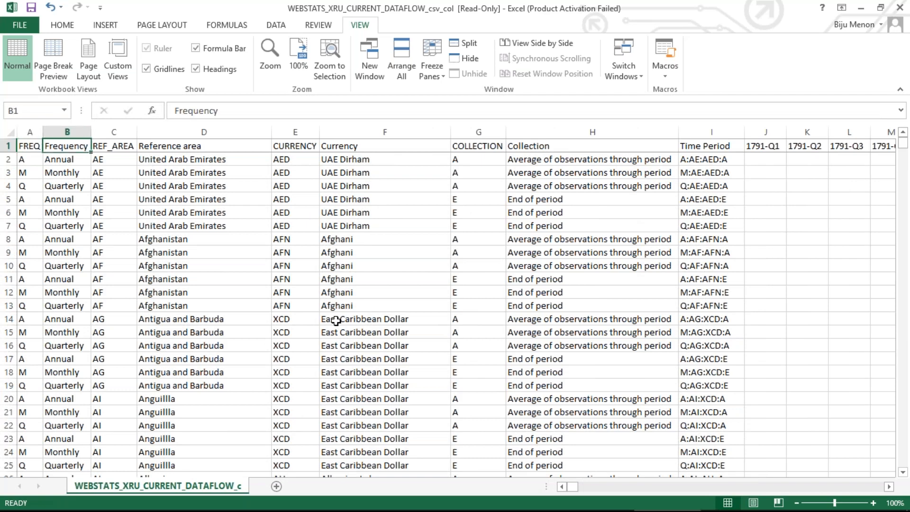
pyautogui.press('Right')
pyautogui.press('Right')
pyautogui.press('Right')
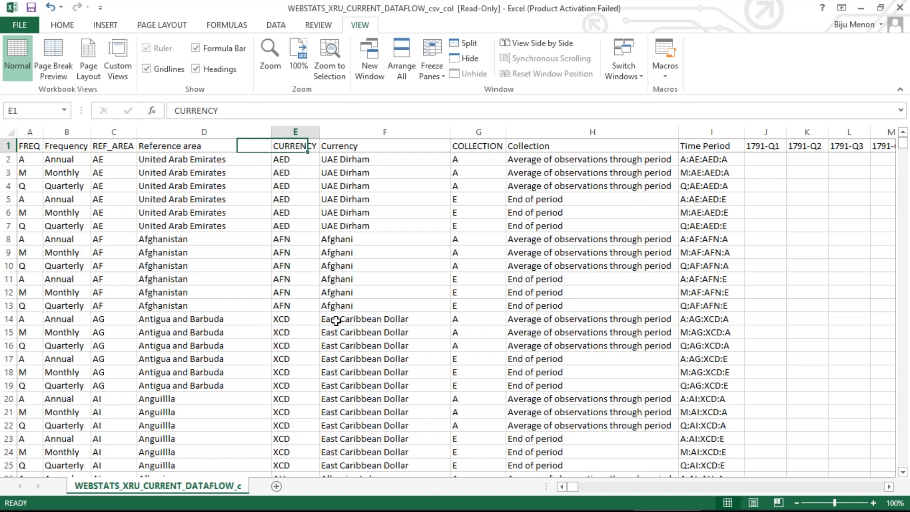
pyautogui.press('Right')
pyautogui.press('Right')
pyautogui.press('Right')
pyautogui.press('Right')
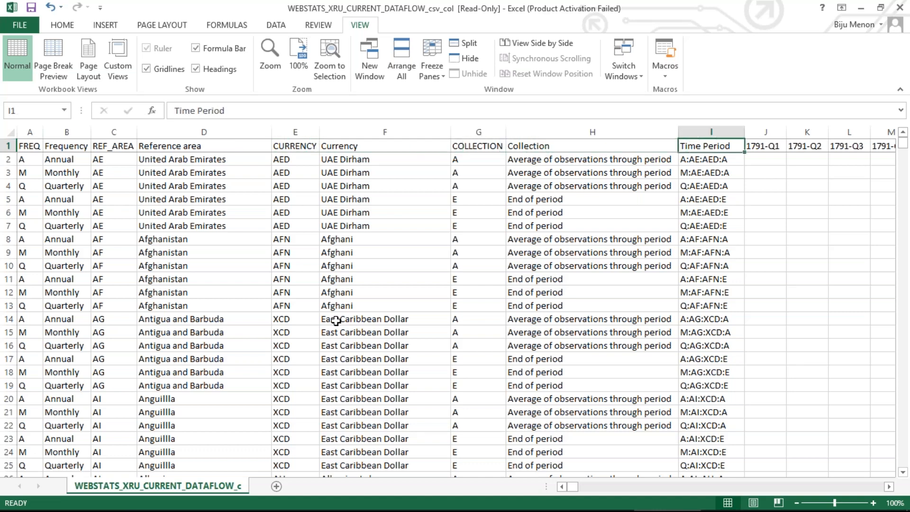
# Examine the quarterly period columns from 1791-Q1 to 1792-Q3, ending in row 2.
pyautogui.press('Right')
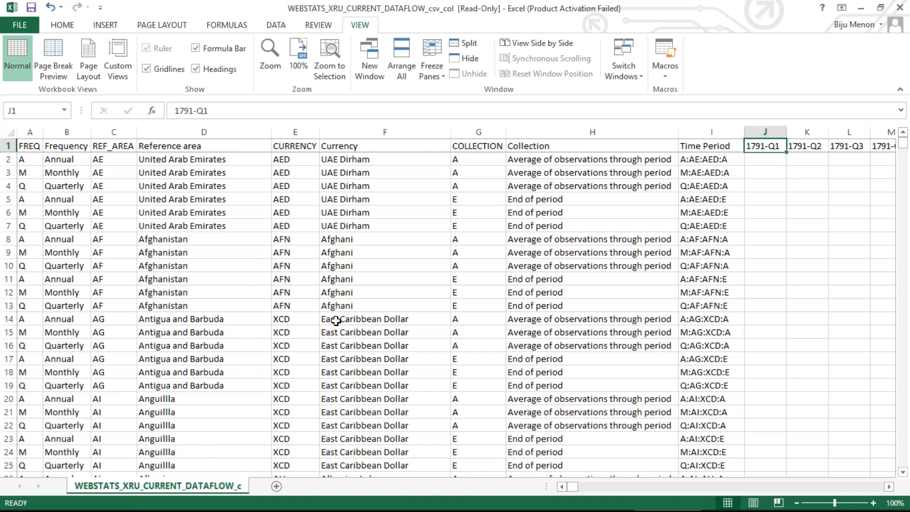
pyautogui.press('Right')
pyautogui.press('Right')
pyautogui.press('Right')
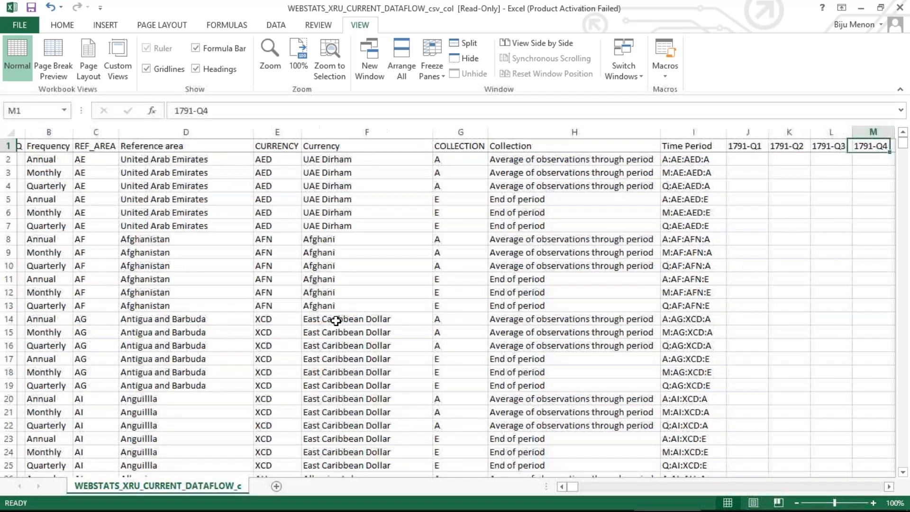
pyautogui.press('Right')
pyautogui.press('Right')
pyautogui.press('Down')
pyautogui.press('Right')
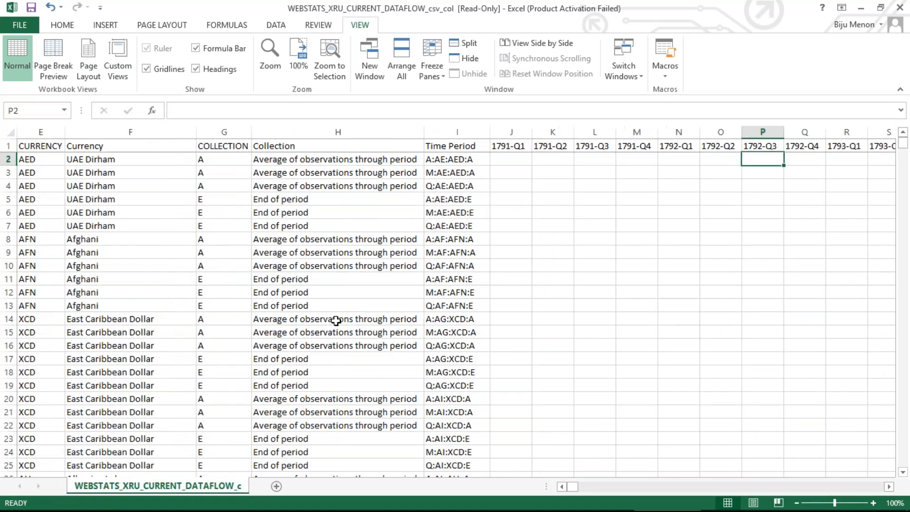
# Go to the end of the exchange rates data and examine the last rows under the annual columns 2003 to 2017.
pyautogui.hotkey('ctrl', 'End')
pyautogui.press('Up')
pyautogui.press('Up')
pyautogui.press('Up')
pyautogui.press('Up')
pyautogui.press('Up')
pyautogui.press('Up')
pyautogui.press('Up')
pyautogui.press('Up')
pyautogui.press('Up')
pyautogui.press('Up')
pyautogui.press('Up')
pyautogui.press('Up')
pyautogui.press('Up')
pyautogui.press('Up')
pyautogui.press('Up')
pyautogui.press('Up')
pyautogui.press('Up')
pyautogui.press('Up')
pyautogui.press('Up')
pyautogui.press('Up')
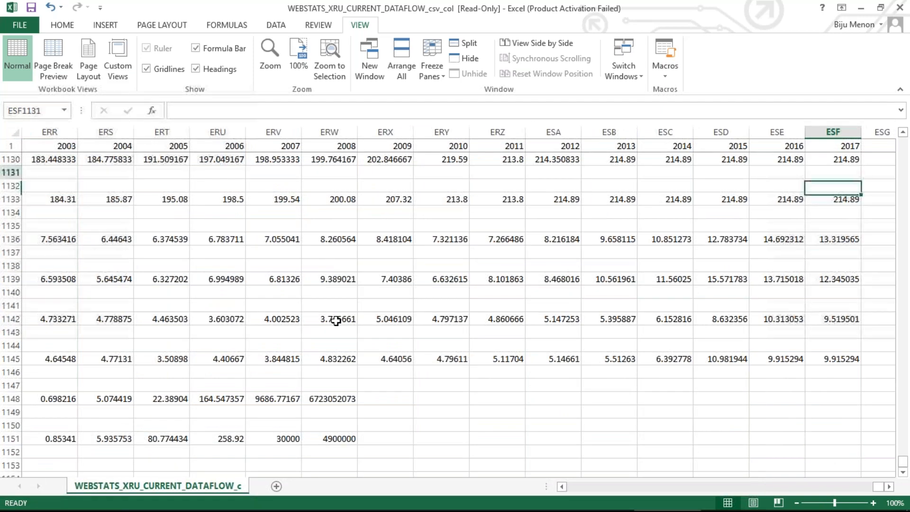
# Look back through the annual columns along row 1128, from 2017 to 1800.
pyautogui.press('Left')
pyautogui.press('Left')
pyautogui.press('Left')
pyautogui.press('Left')
pyautogui.press('Left')
pyautogui.press('Left')
pyautogui.press('Left')
pyautogui.press('Left')
pyautogui.press('Left')
pyautogui.press('Left')
pyautogui.press('Left')
pyautogui.press('Left')
pyautogui.press('Left')
pyautogui.press('Left')
pyautogui.press('Left')
pyautogui.press('Left')
pyautogui.press('Left')
pyautogui.press('Left')
pyautogui.press('Left')
pyautogui.press('Left')
pyautogui.press('Left')
pyautogui.press('Left')
pyautogui.press('Left')
pyautogui.press('Left')
pyautogui.press('Left')
pyautogui.press('Left')
pyautogui.press('Left')
pyautogui.press('Left')
pyautogui.press('Left')
pyautogui.press('Left')
pyautogui.press('Left')
pyautogui.press('Left')
pyautogui.press('Left')
pyautogui.press('Left')
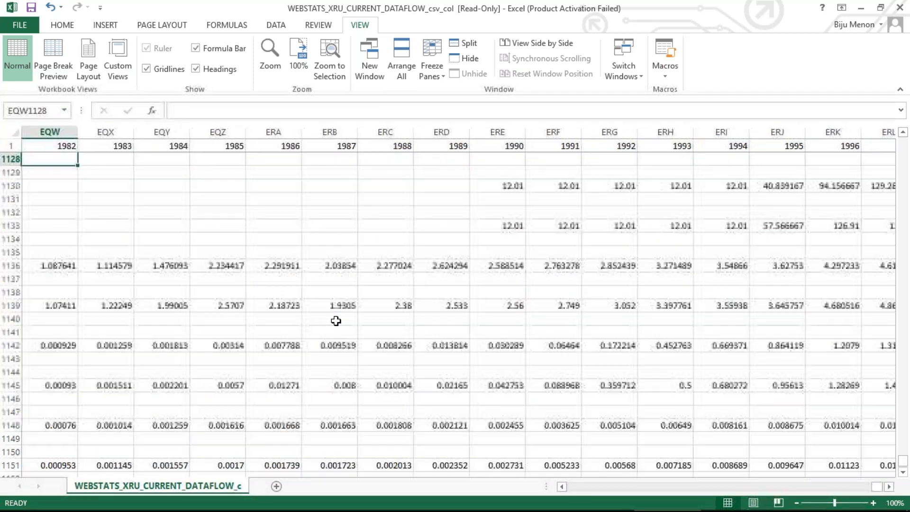
pyautogui.press('Left')
pyautogui.press('Left')
pyautogui.press('Left')
pyautogui.press('Left')
pyautogui.press('Left')
pyautogui.press('Left')
pyautogui.press('Left')
pyautogui.press('Left')
pyautogui.press('Left')
pyautogui.press('Left')
pyautogui.press('Left')
pyautogui.press('Left')
pyautogui.press('Left')
pyautogui.press('Left')
pyautogui.press('Left')
pyautogui.press('Left')
pyautogui.press('Left')
pyautogui.press('Left')
pyautogui.press('Left')
pyautogui.press('Left')
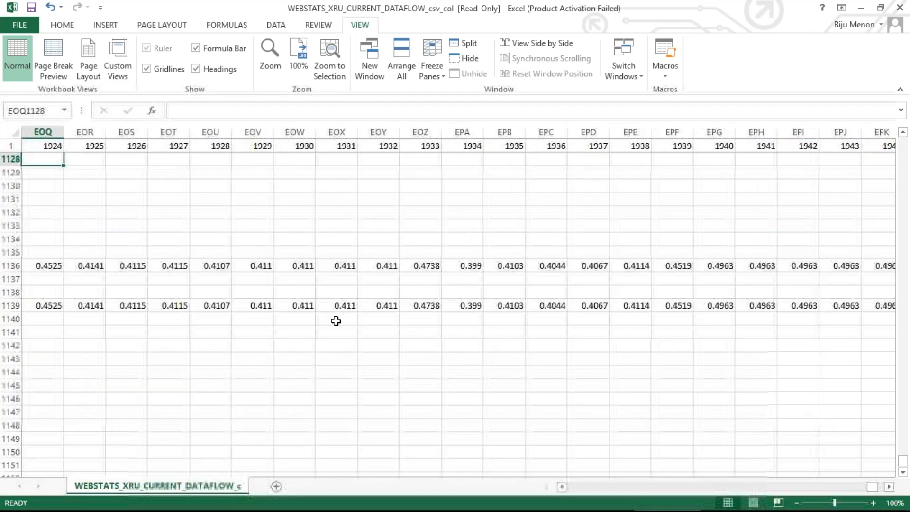
pyautogui.press('Left')
pyautogui.press('Left')
pyautogui.press('Left')
pyautogui.press('Left')
pyautogui.press('Left')
pyautogui.press('Left')
pyautogui.press('Left')
pyautogui.press('Left')
pyautogui.press('Left')
pyautogui.press('Left')
pyautogui.press('Left')
pyautogui.press('Left')
pyautogui.press('Left')
pyautogui.press('Left')
pyautogui.press('Left')
pyautogui.press('Left')
pyautogui.press('Left')
pyautogui.press('Left')
pyautogui.press('Left')
pyautogui.press('Left')
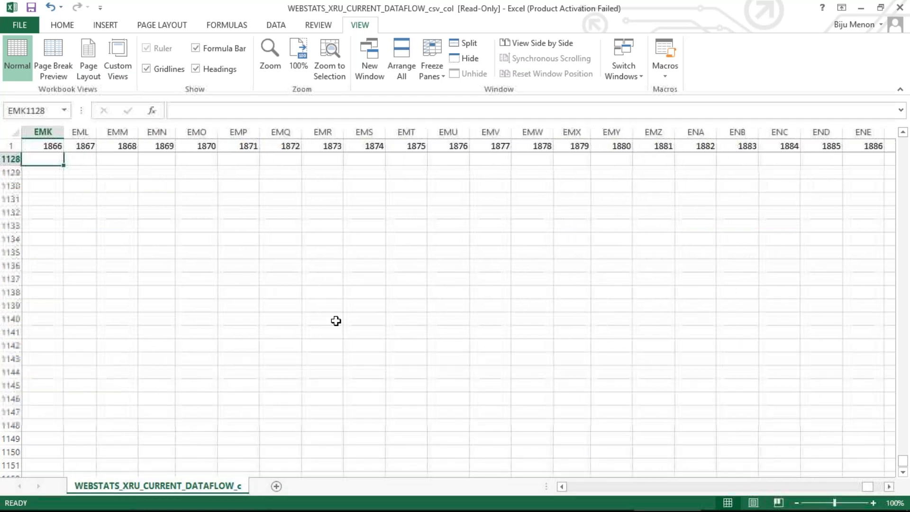
pyautogui.press('Left')
pyautogui.press('Left')
pyautogui.press('Left')
pyautogui.press('Left')
pyautogui.press('Left')
pyautogui.press('Left')
pyautogui.press('Left')
pyautogui.press('Left')
pyautogui.press('Left')
pyautogui.press('Left')
pyautogui.press('Left')
pyautogui.press('Left')
pyautogui.press('Left')
pyautogui.press('Left')
pyautogui.press('Left')
pyautogui.press('Left')
pyautogui.press('Left')
pyautogui.press('Left')
pyautogui.press('Left')
pyautogui.press('Left')
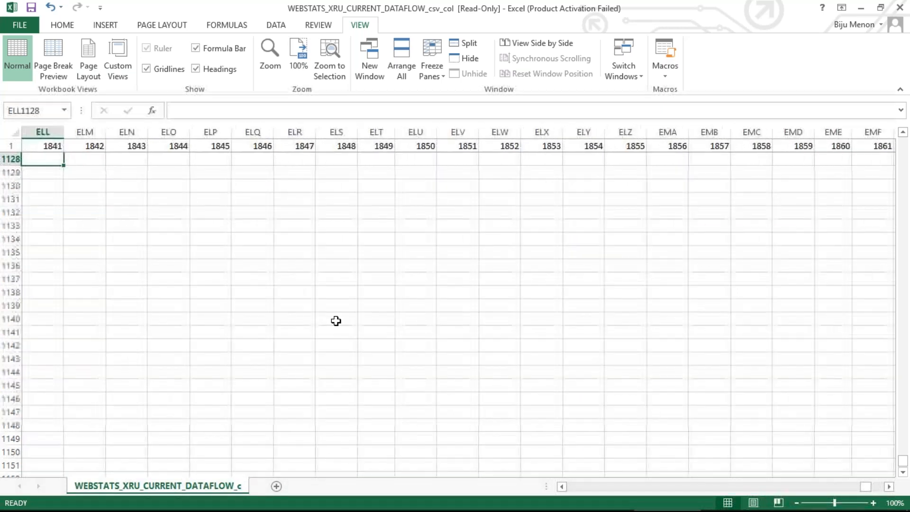
pyautogui.press('Left')
pyautogui.press('Left')
pyautogui.press('Left')
pyautogui.press('Left')
pyautogui.press('Left')
pyautogui.press('Left')
pyautogui.press('Left')
pyautogui.press('Left')
pyautogui.press('Left')
pyautogui.press('Left')
pyautogui.press('Left')
pyautogui.press('Left')
pyautogui.press('Left')
pyautogui.press('Left')
pyautogui.press('Left')
pyautogui.press('Left')
pyautogui.press('Left')
pyautogui.press('Left')
pyautogui.press('Left')
pyautogui.press('Left')
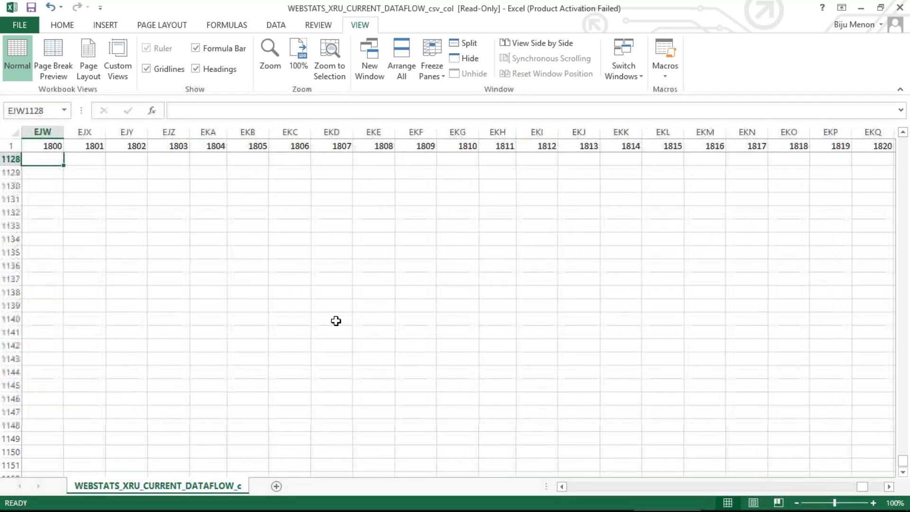
# Continue back along row 1128 past the earliest annual columns to the monthly period column 2017-01.
pyautogui.press('Left')
pyautogui.press('Left')
pyautogui.press('Left')
pyautogui.press('Left')
pyautogui.press('Left')
pyautogui.press('Left')
pyautogui.press('Left')
pyautogui.press('Left')
pyautogui.press('Left')
pyautogui.press('Left')
pyautogui.press('Left')
pyautogui.press('Left')
pyautogui.press('Left')
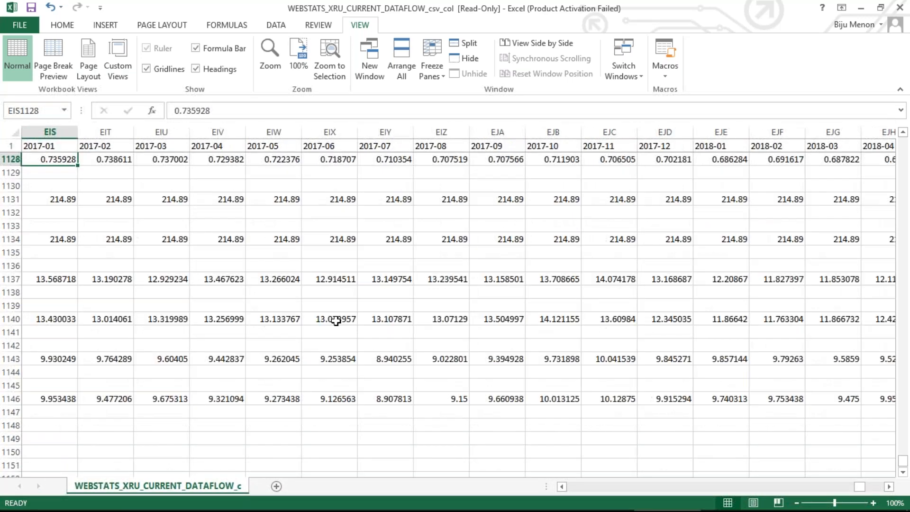
# Look back along row 1128 through the monthly period columns from 2017-01 to 2012-02.
pyautogui.press('Left')
pyautogui.press('Left')
pyautogui.press('Left')
pyautogui.press('Left')
pyautogui.press('Left')
pyautogui.press('Left')
pyautogui.press('Left')
pyautogui.press('Left')
pyautogui.press('Left')
pyautogui.press('Left')
pyautogui.press('Left')
pyautogui.press('Left')
pyautogui.press('Left')
pyautogui.press('Left')
pyautogui.press('Left')
pyautogui.press('Left')
pyautogui.press('Left')
pyautogui.press('Left')
pyautogui.press('Left')
pyautogui.press('Left')
pyautogui.press('Left')
pyautogui.press('Left')
pyautogui.press('Left')
pyautogui.press('Left')
pyautogui.press('Left')
pyautogui.press('Left')
pyautogui.press('Left')
pyautogui.press('Left')
pyautogui.press('Left')
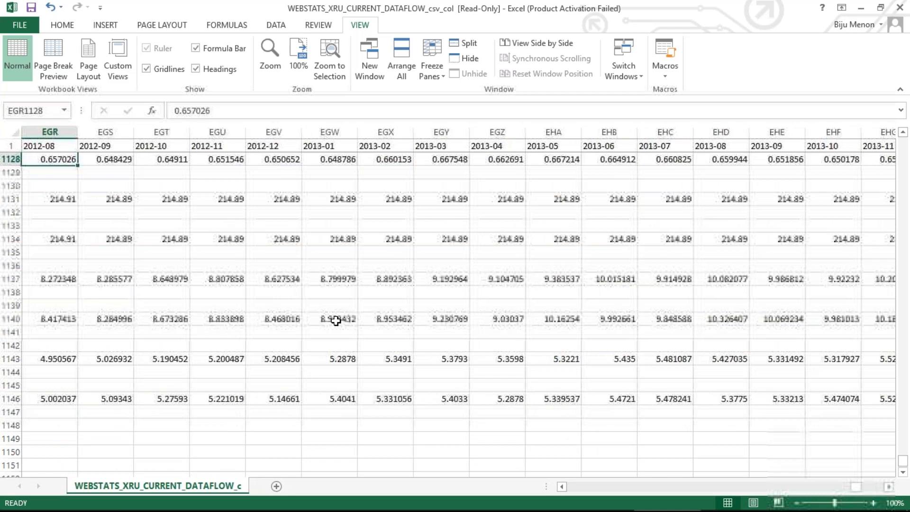
pyautogui.press('Left')
pyautogui.press('Left')
pyautogui.press('Left')
pyautogui.press('Left')
pyautogui.press('Left')
# Search the sheet for INR, step through the matches to the Indian Rupee rows, and close the search.
pyautogui.hotkey('ctrl', 'f')
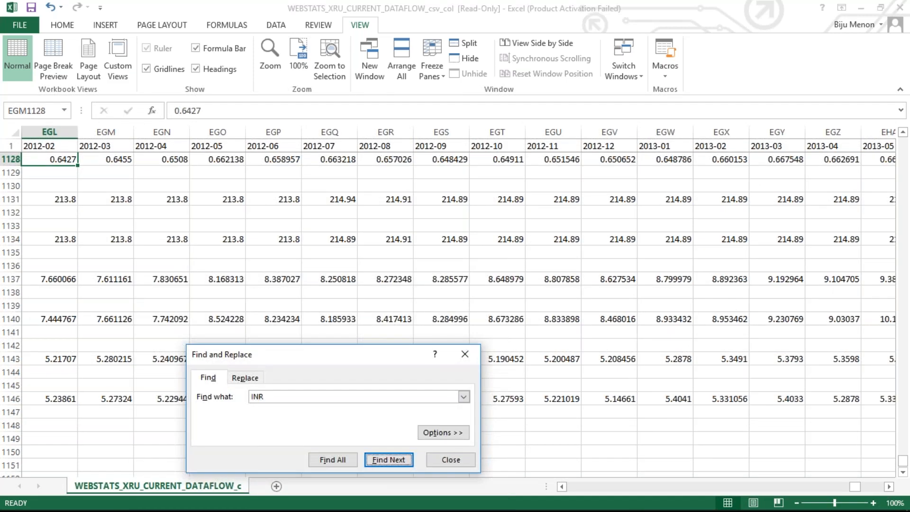
pyautogui.press('Return')
pyautogui.press('Return')
pyautogui.press('Return')
pyautogui.press('Return')
pyautogui.press('Return')
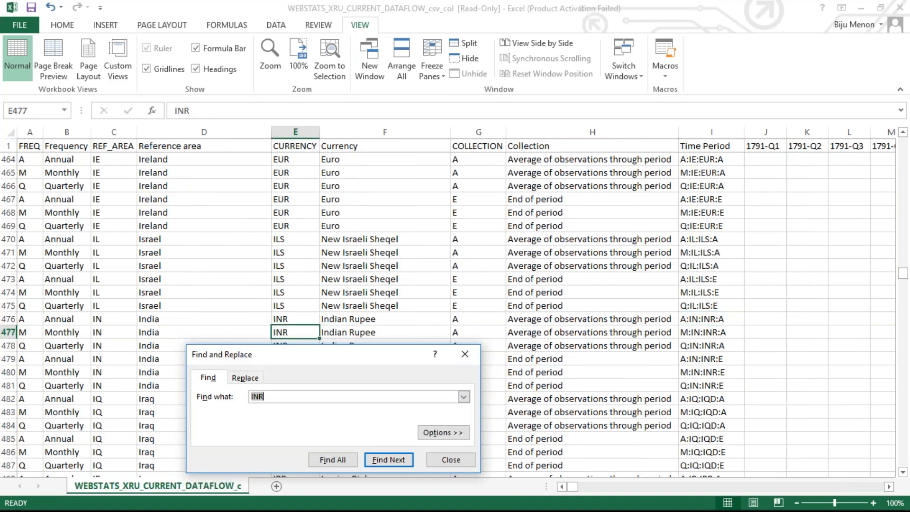
pyautogui.press('Return')
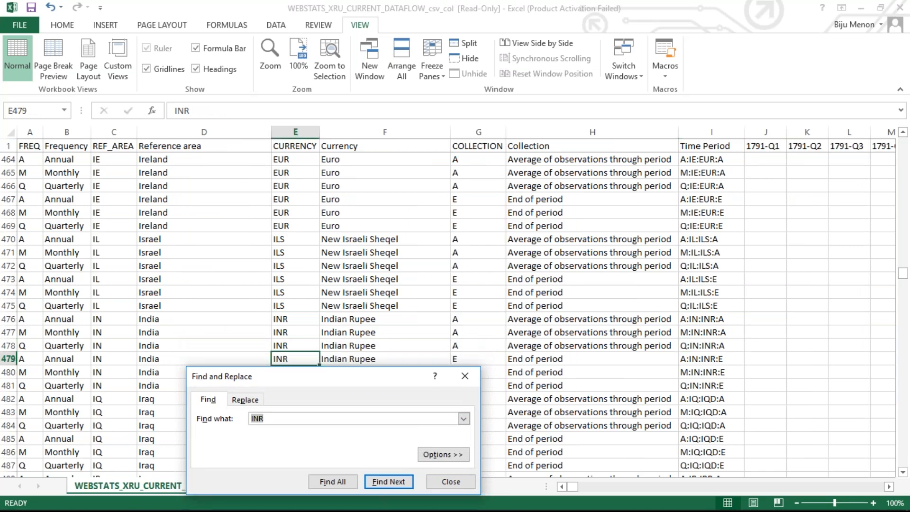
pyautogui.click(435, 486)
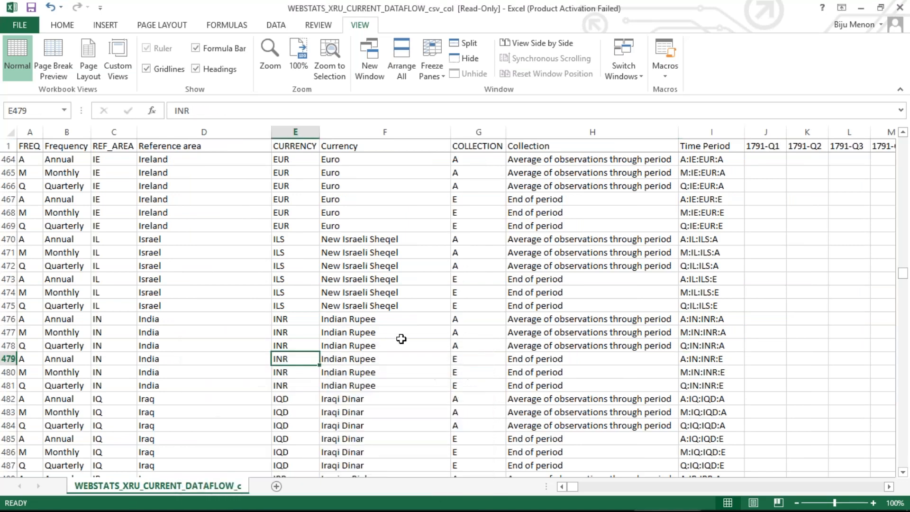
# Select the Indian Rupee cells F477:F478 and close the exchange rates workbook without saving changes.
pyautogui.moveTo(400, 341); pyautogui.dragTo(404, 331)
pyautogui.click(899, 8)
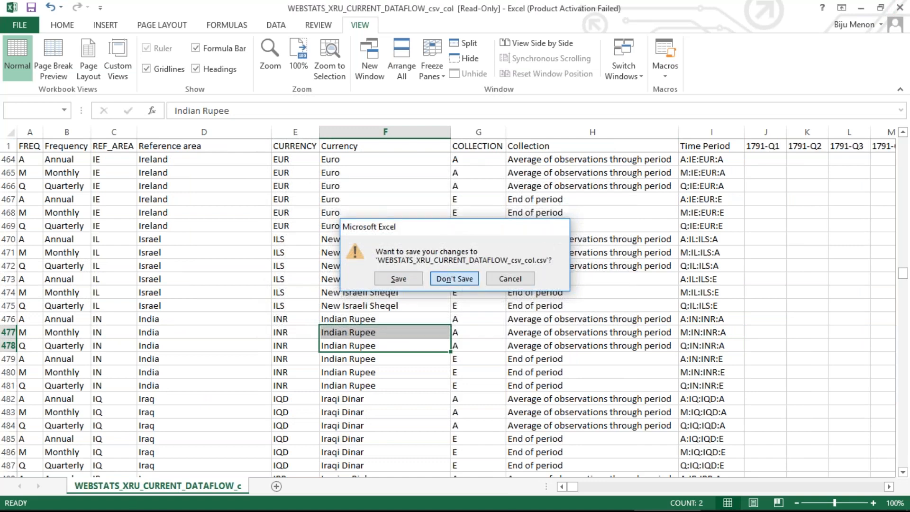
pyautogui.click(454, 278)
pyautogui.hotkey('ctrl', 'w')
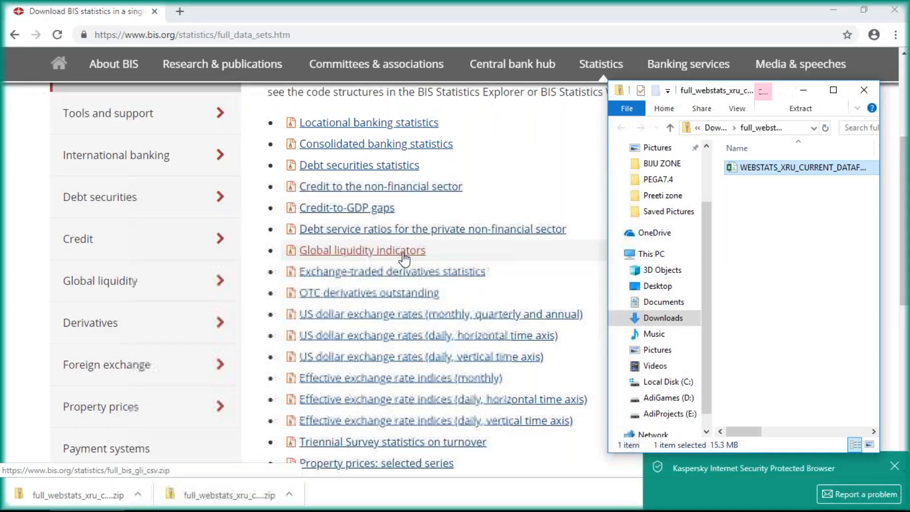
# Look through the list of downloadable BIS statistics and return to the US dollar exchange rates page.
pyautogui.scroll(-3, 449, 267)
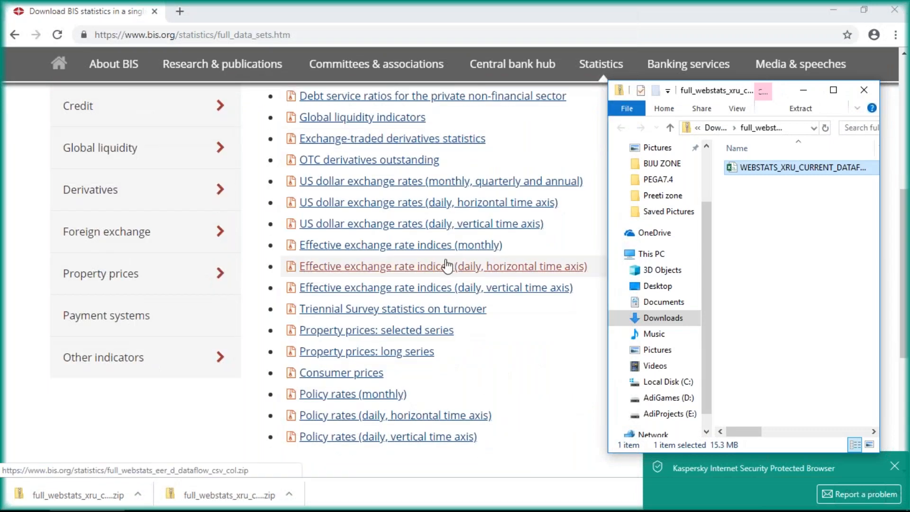
pyautogui.scroll(5, 447, 265)
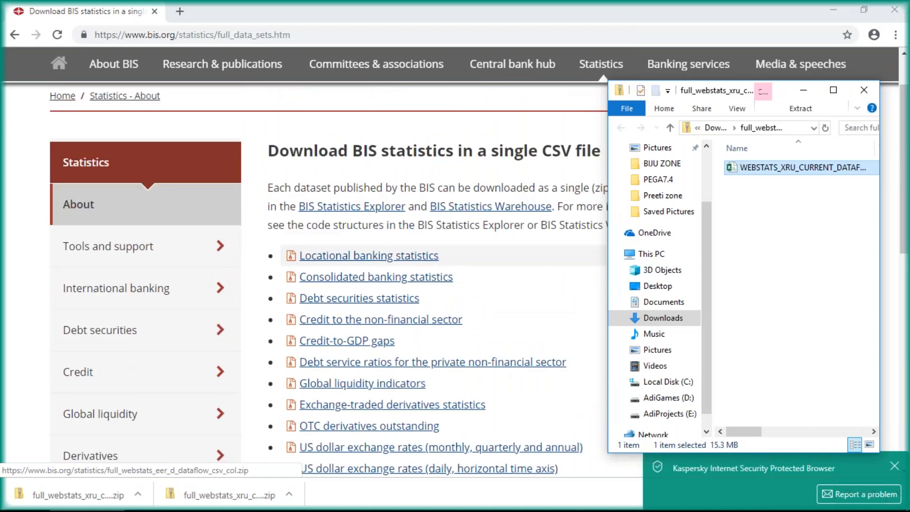
pyautogui.click(15, 35)
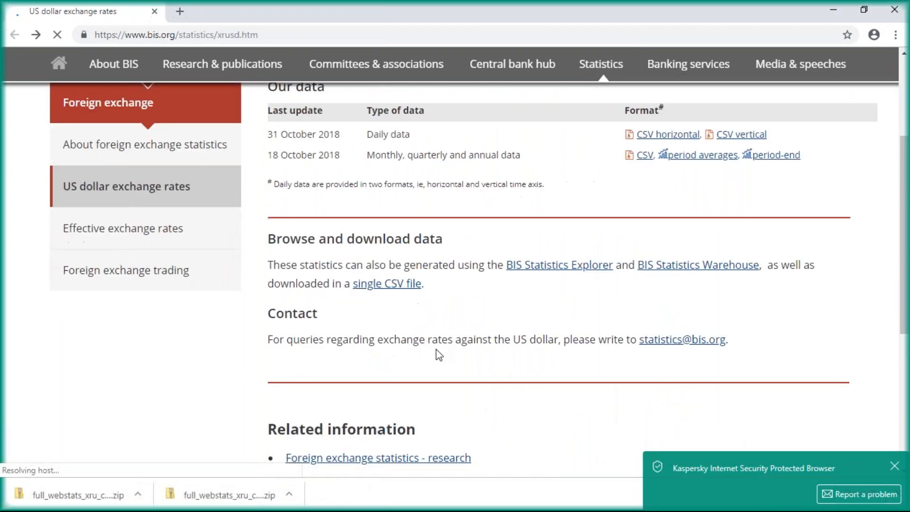
pyautogui.scroll(3, 436, 349)
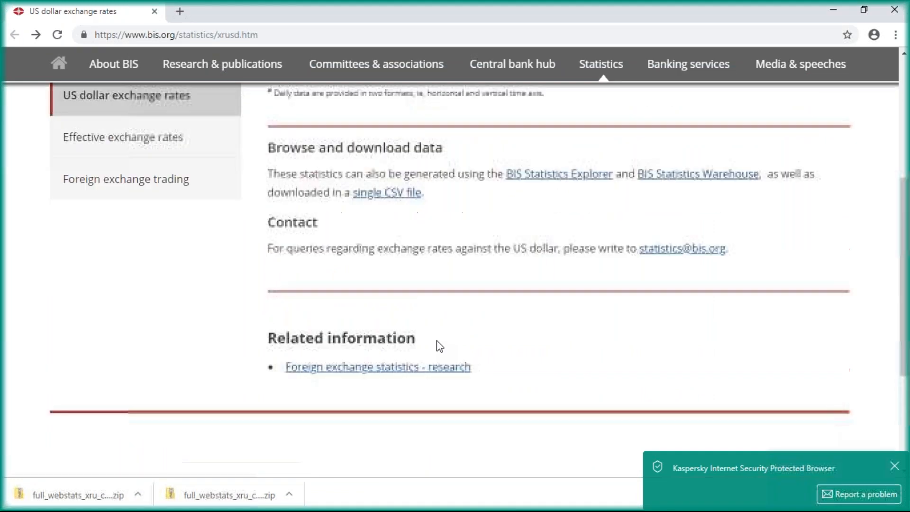
pyautogui.scroll(2, 516, 297)
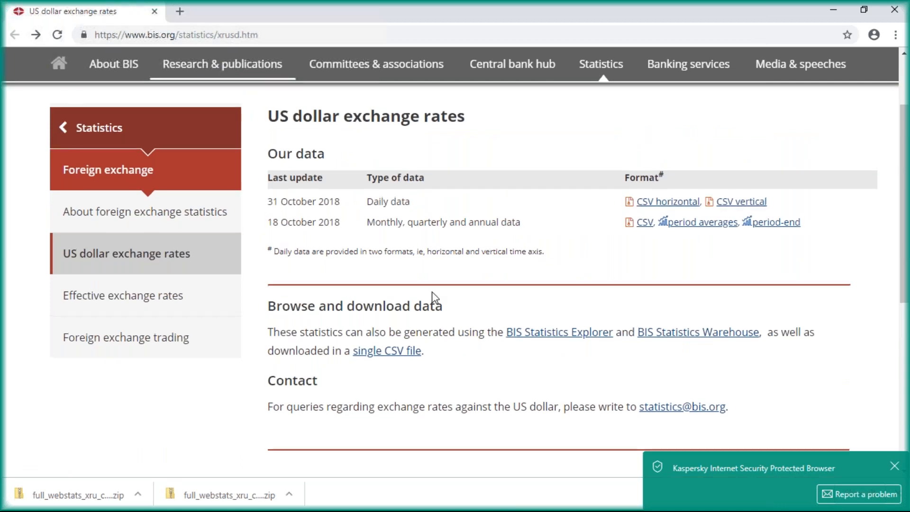
pyautogui.scroll(2, 435, 298)
# Search the web for "simple exchange rate table csv".
pyautogui.click(252, 36)
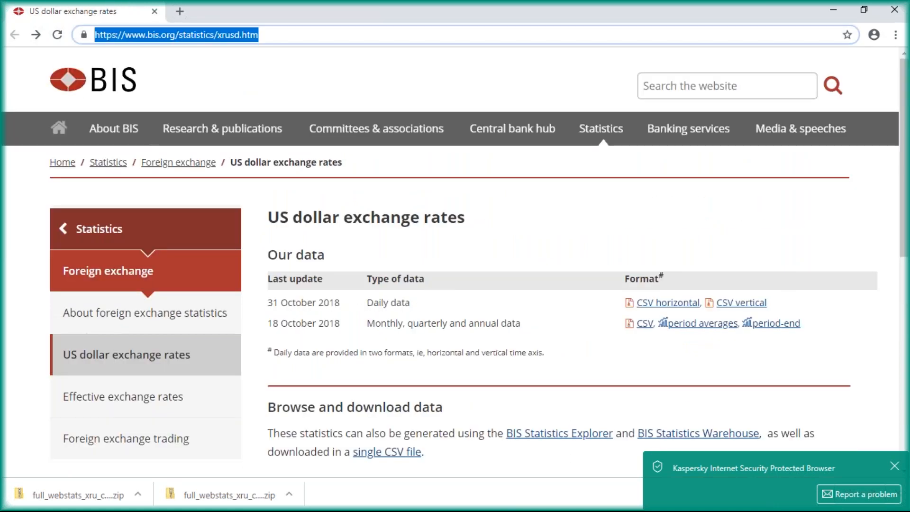
pyautogui.write('simple exhi')
pyautogui.press('BackSpace')
pyautogui.write('c')
pyautogui.press('BackSpace')
pyautogui.press('BackSpace')
pyautogui.write('chnage reate')
pyautogui.press('BackSpace')
pyautogui.press('BackSpace')
pyautogui.press('BackSpace')
pyautogui.press('BackSpace')
pyautogui.write('ate tab;')
pyautogui.press('BackSpace')
pyautogui.write('le csv')
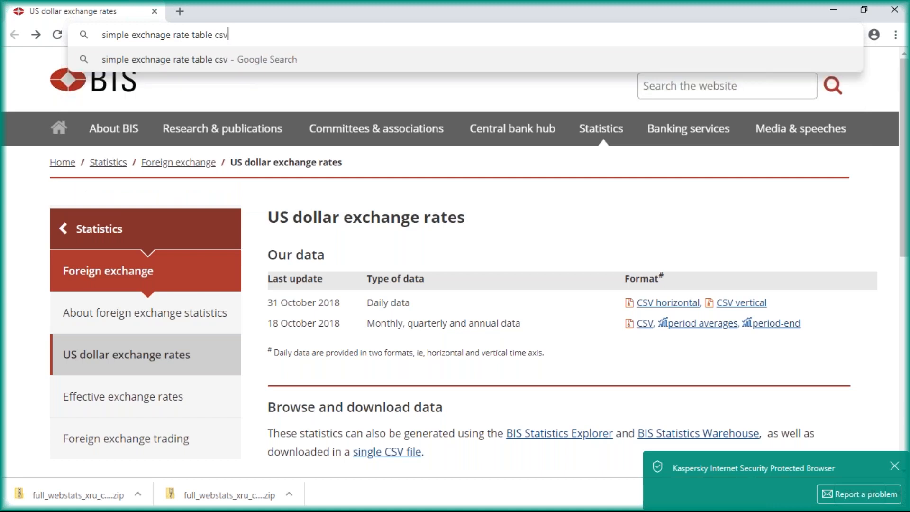
pyautogui.press('Return')
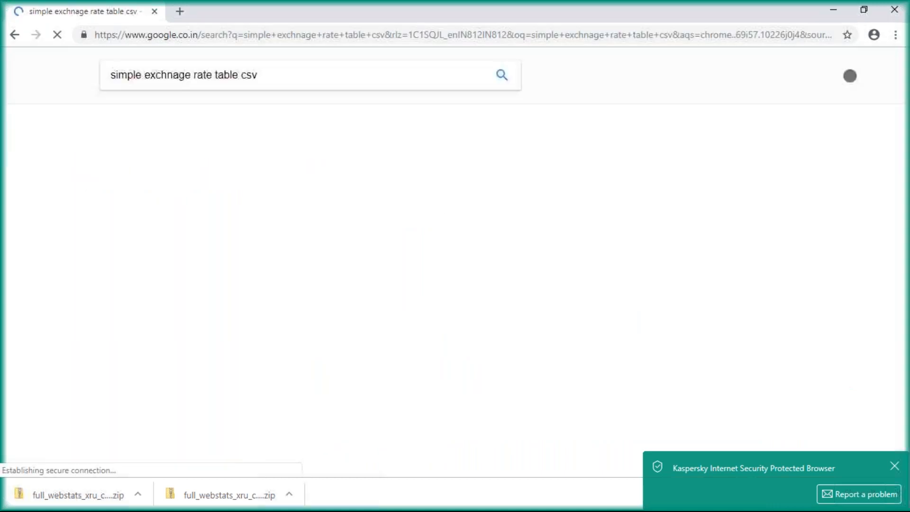
# Open the DataHub Exchange Rates dataset from the search results and dismiss the security notices and the page-unresponsive dialog.
pyautogui.click(319, 177)
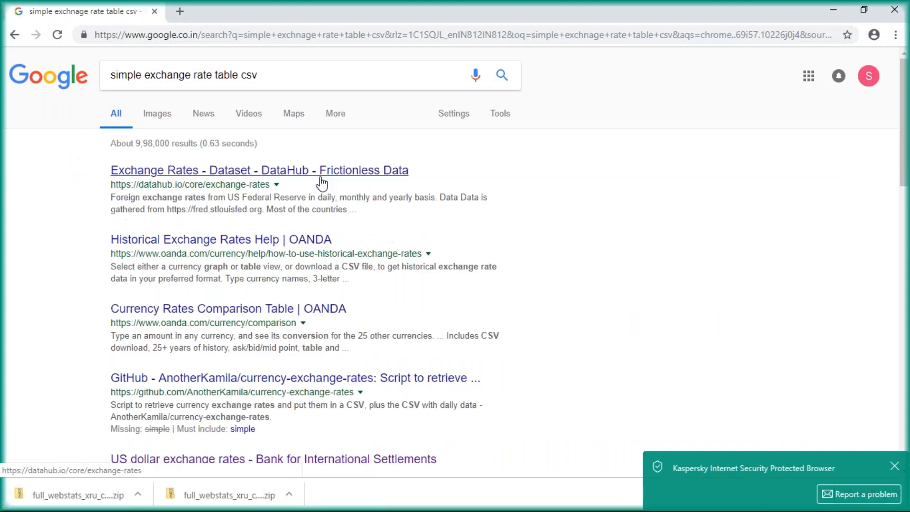
pyautogui.click(266, 171)
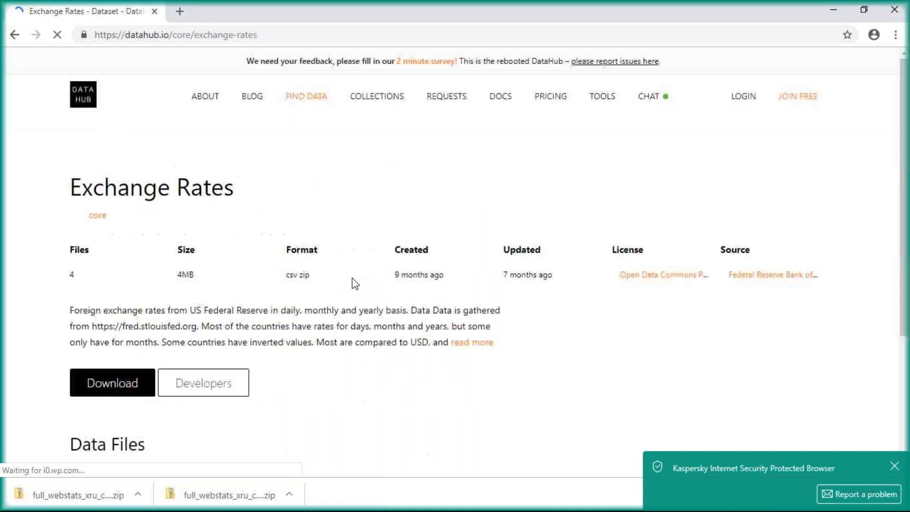
pyautogui.scroll(-5, 354, 284)
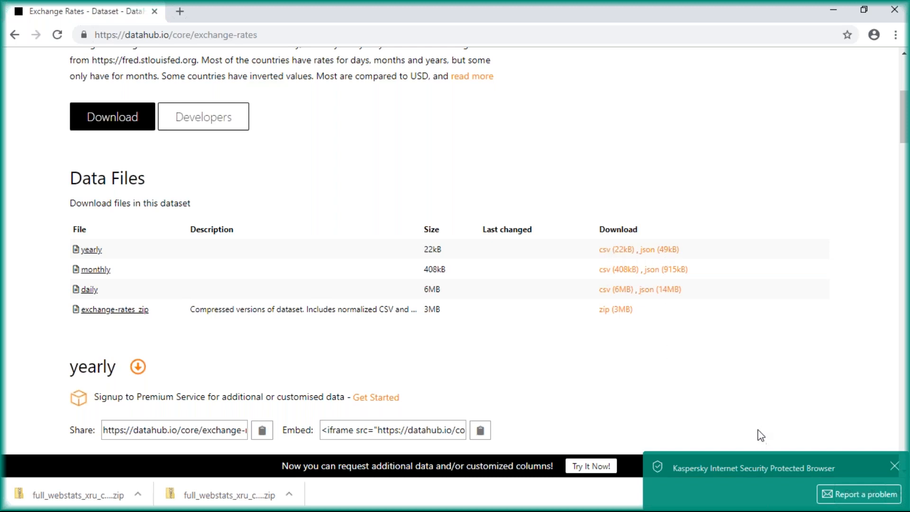
pyautogui.click(894, 466)
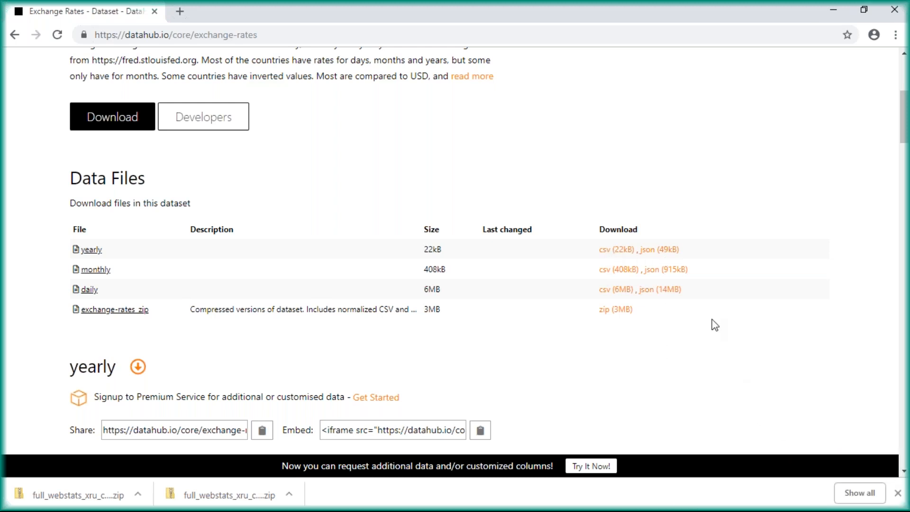
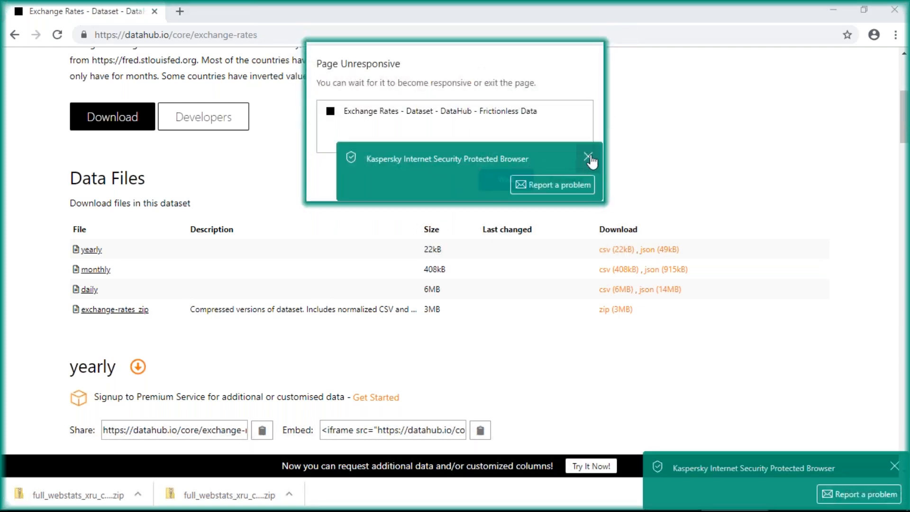
pyautogui.click(587, 157)
pyautogui.click(517, 182)
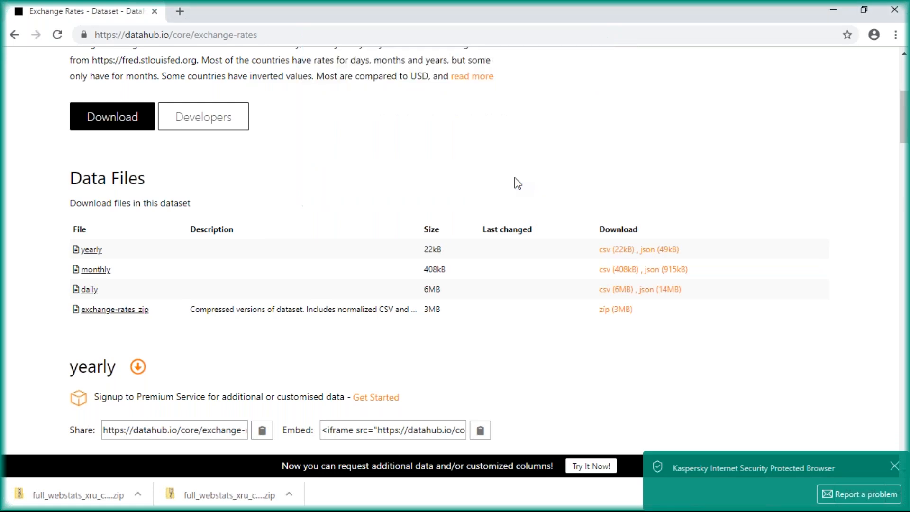
# Look over the Exchange Rates dataset page, from its summary and rate charts down to the Data Files list.
pyautogui.scroll(5, 444, 153)
pyautogui.scroll(-1, 451, 251)
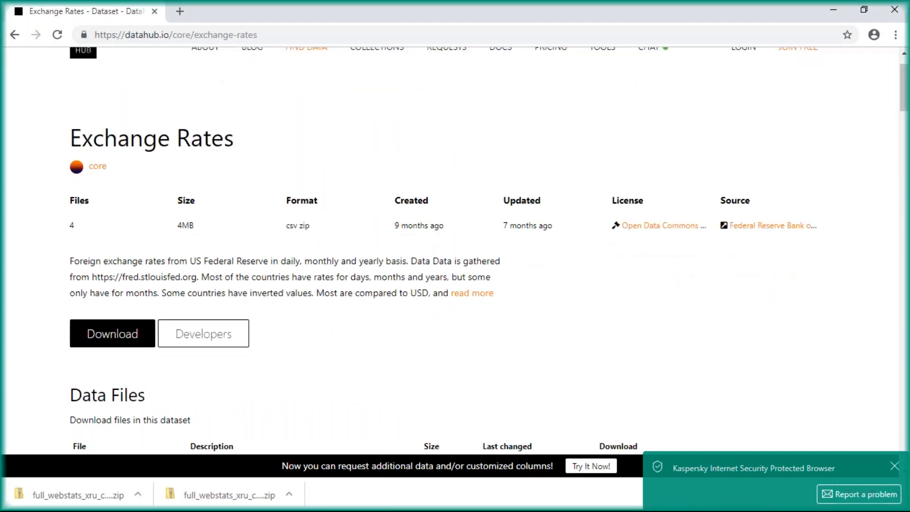
pyautogui.scroll(-1, 584, 209)
pyautogui.scroll(2, 584, 209)
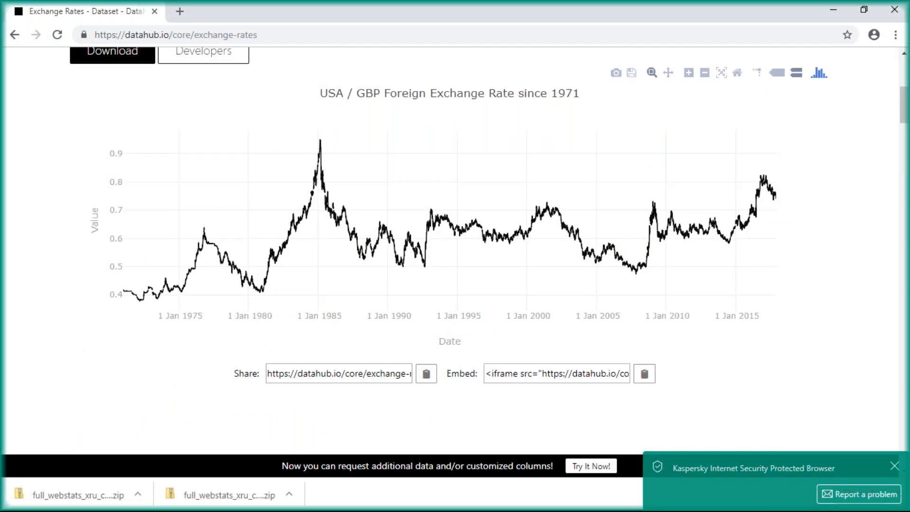
pyautogui.scroll(7, 586, 218)
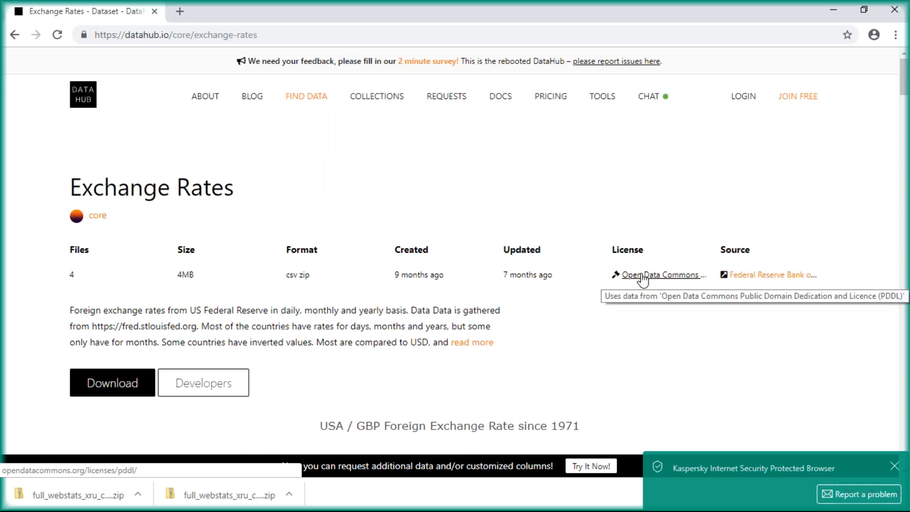
pyautogui.scroll(-5, 642, 279)
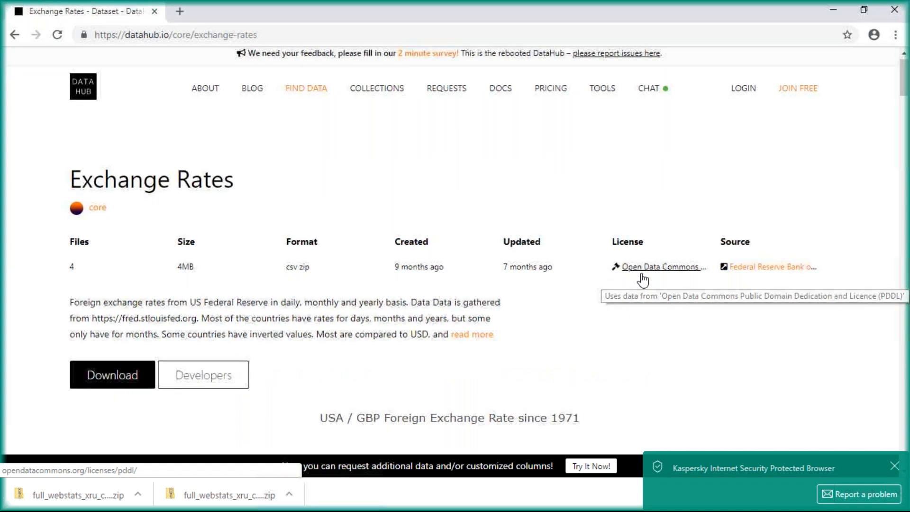
pyautogui.scroll(-9, 618, 266)
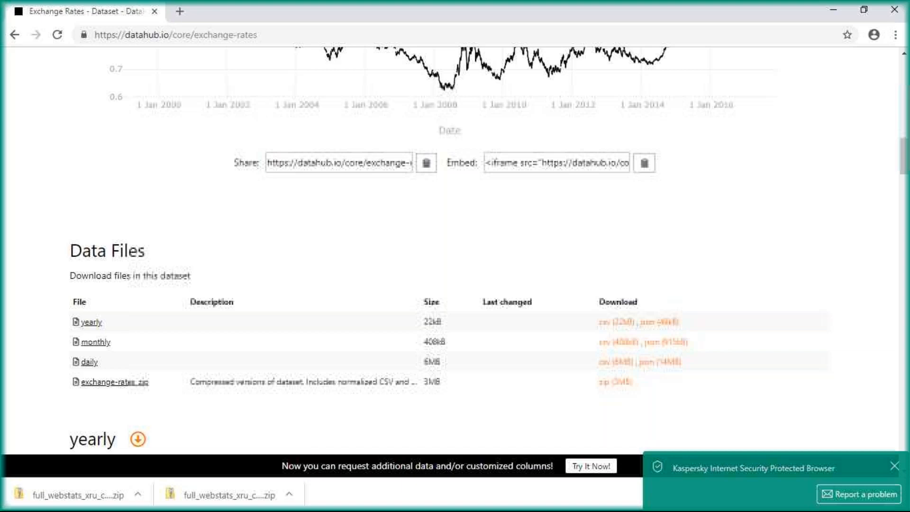
pyautogui.scroll(3, 618, 266)
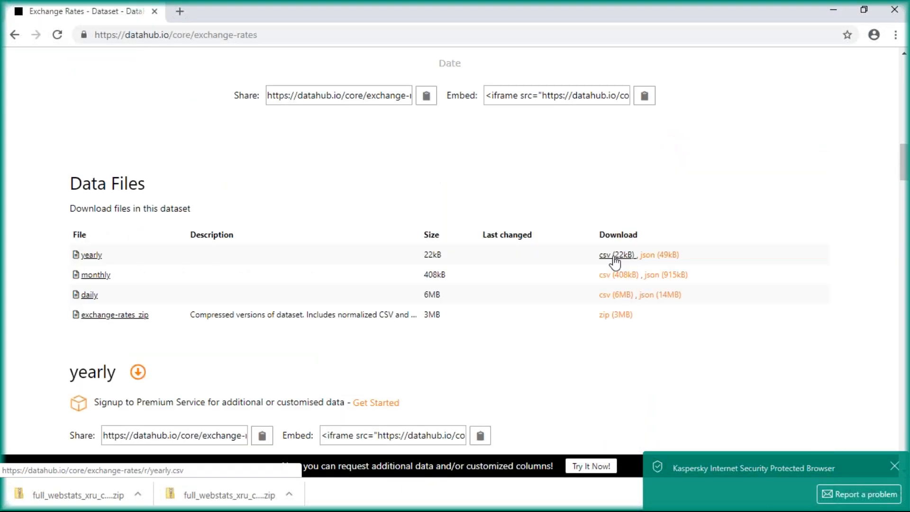
# Open the CSV version of the yearly data file and look through its Date, Country and Value rows.
pyautogui.click(614, 258)
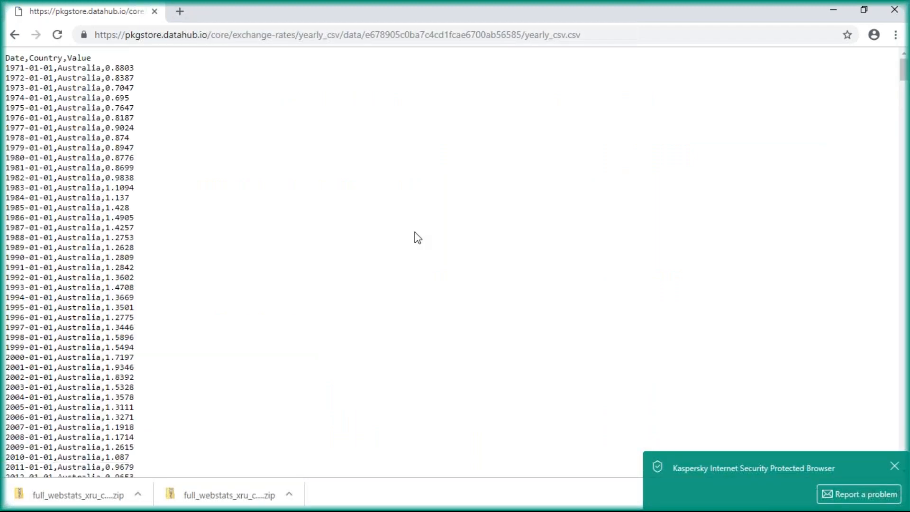
pyautogui.scroll(-4, 417, 238)
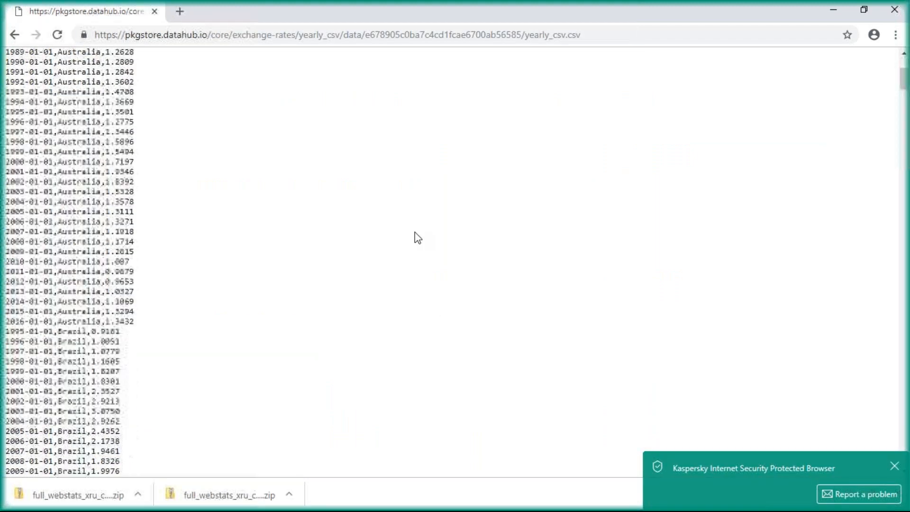
pyautogui.scroll(4, 417, 238)
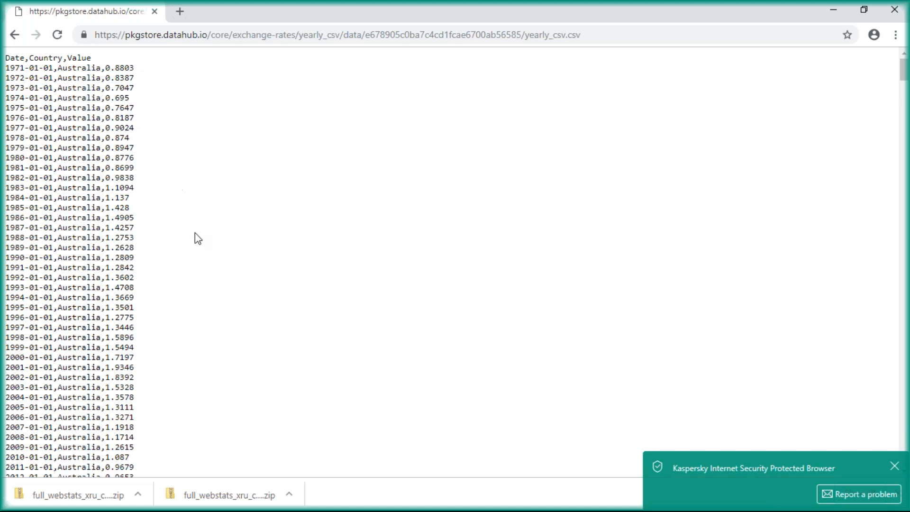
# Select and copy all the yearly exchange rate CSV text on the page.
pyautogui.scroll(-9, 194, 234)
pyautogui.scroll(-11, 197, 257)
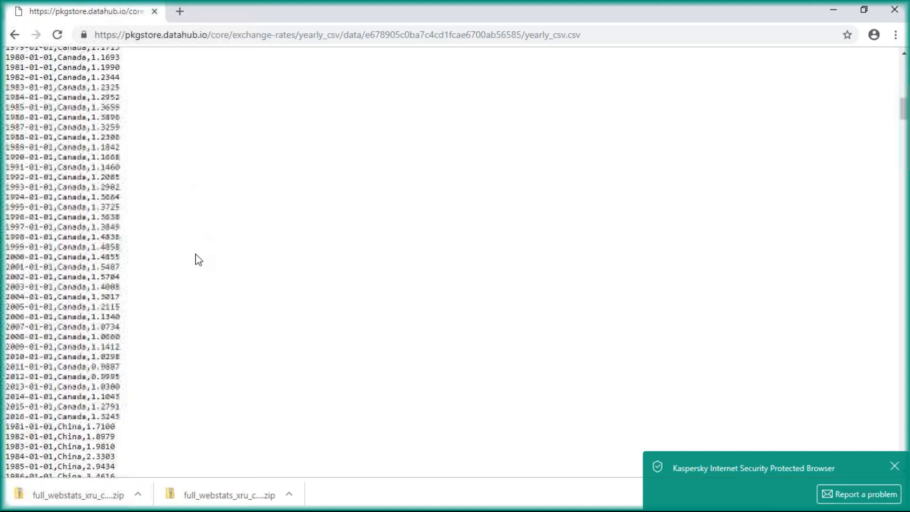
pyautogui.moveTo(905, 116); pyautogui.dragTo(900, 187)
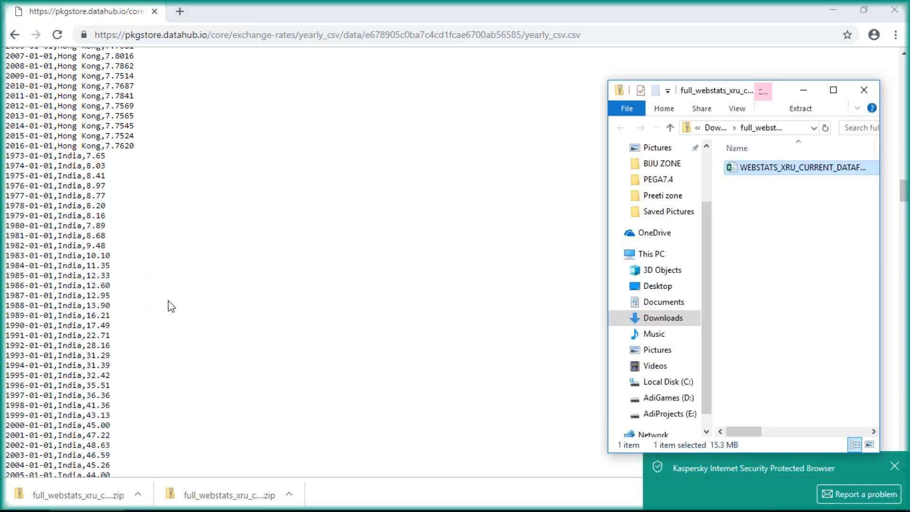
pyautogui.hotkey('alt', 'Tab')
pyautogui.hotkey('ctrl', 'a')
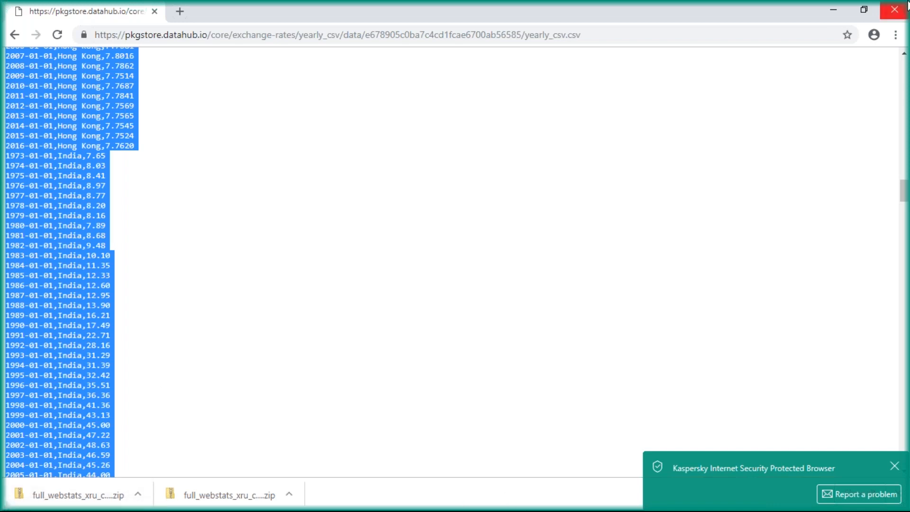
# Switch to a new, maximized Notepad document and paste the copied exchange rate data into it.
pyautogui.click(840, 9)
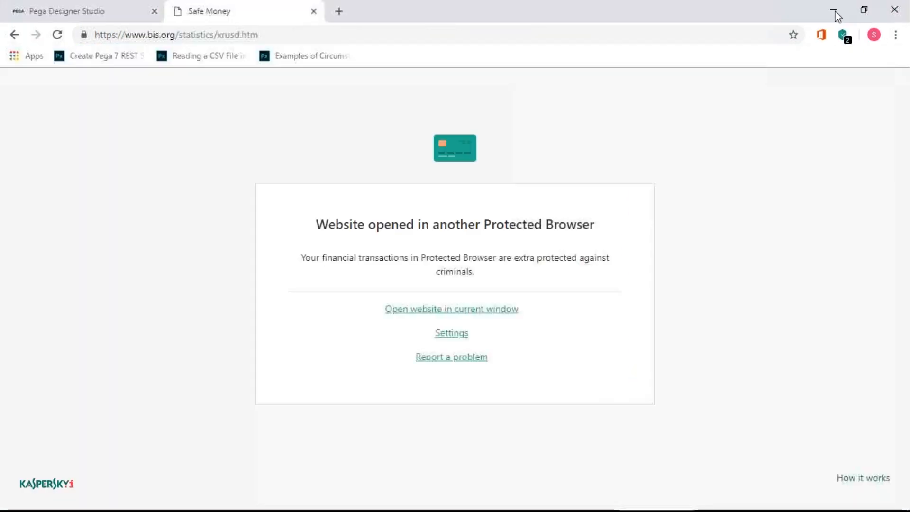
pyautogui.click(838, 11)
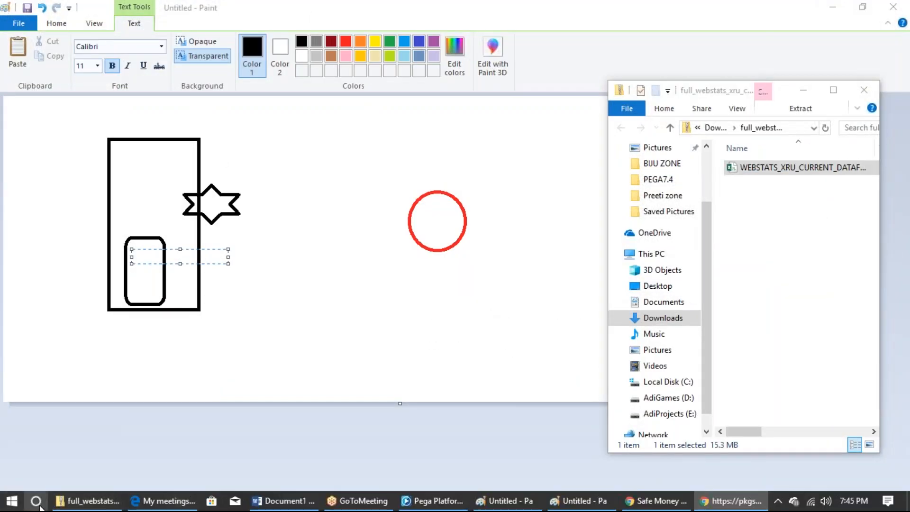
pyautogui.click(37, 502)
pyautogui.write('n')
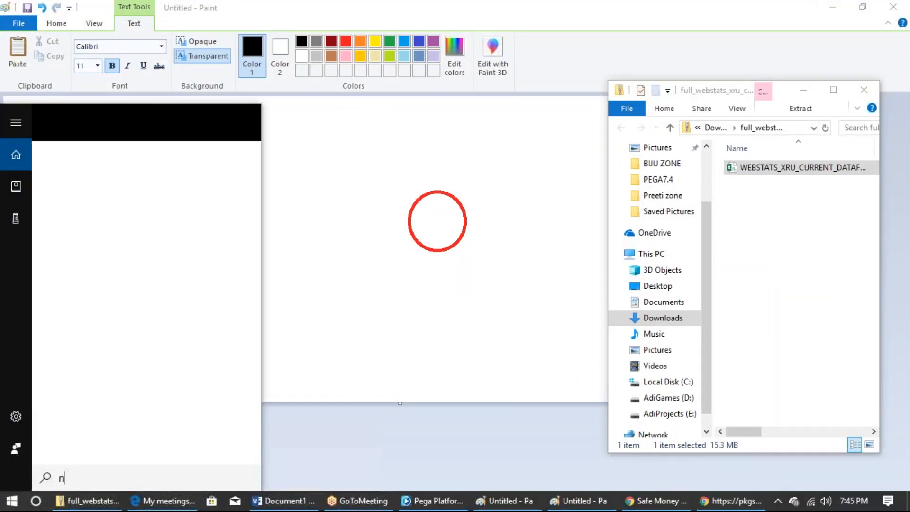
pyautogui.write('otepad')
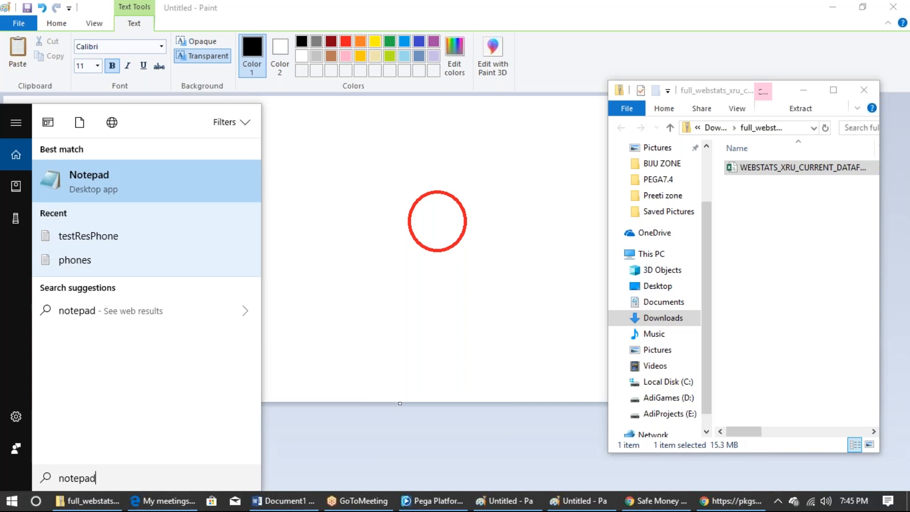
pyautogui.press('Return')
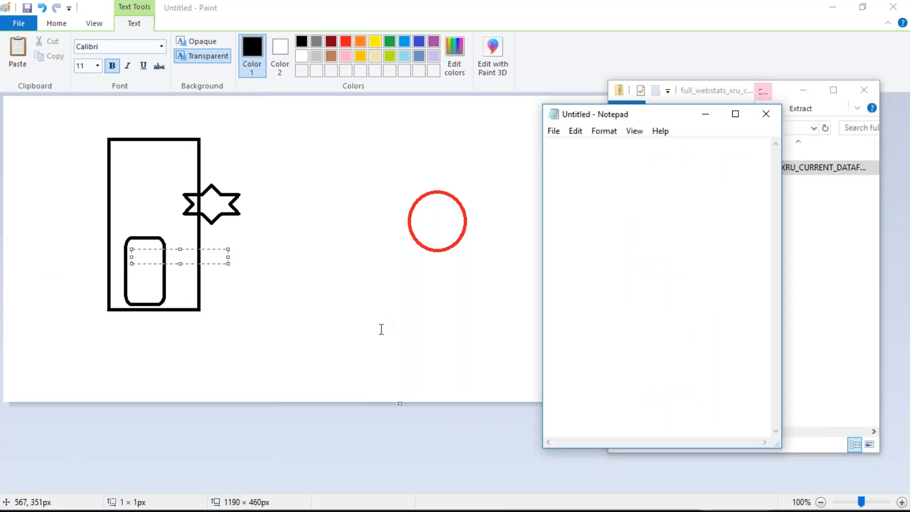
pyautogui.hotkey('ctrl', 'v')
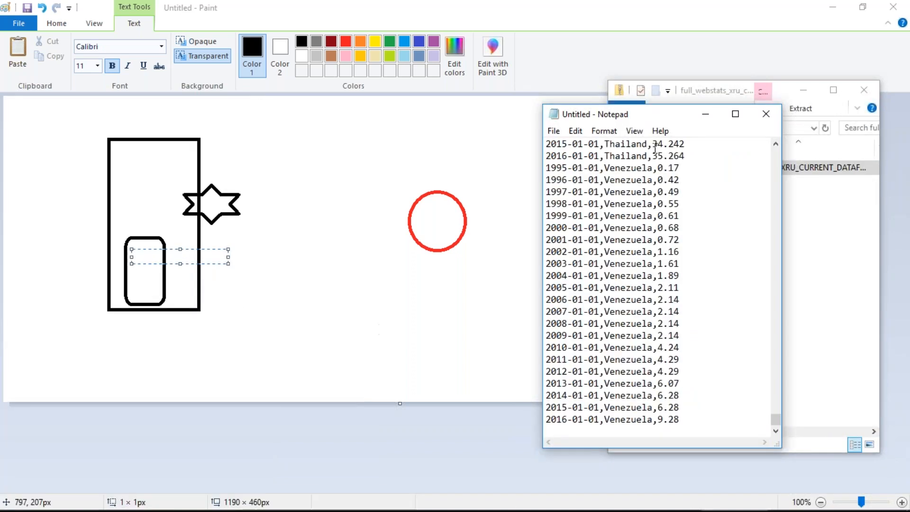
pyautogui.click(742, 118)
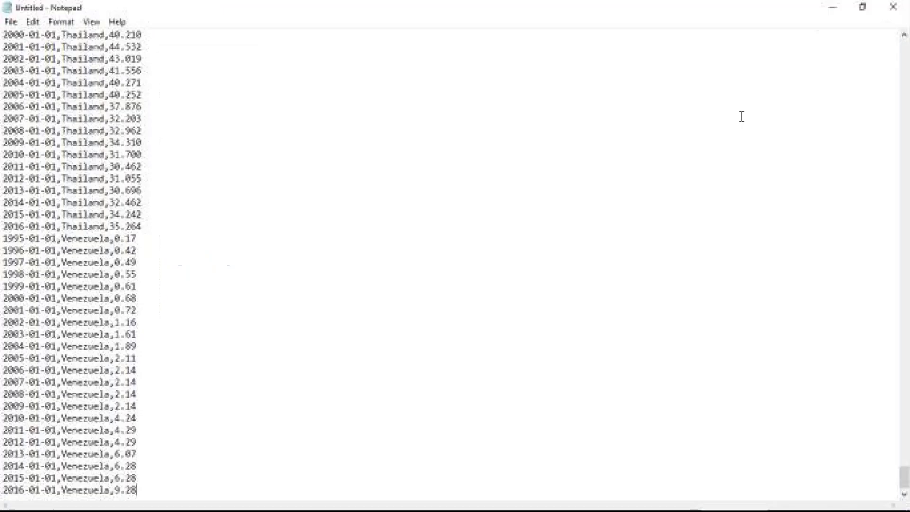
# Save the document to the Desktop as "exchangerate.csv" with the file type set to All Files.
pyautogui.click(16, 21)
pyautogui.click(33, 85)
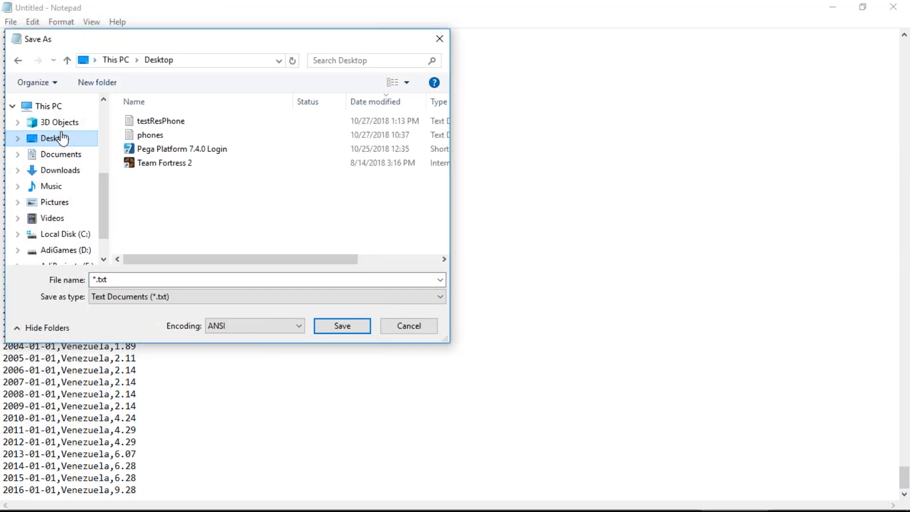
pyautogui.click(94, 280)
pyautogui.write('exch')
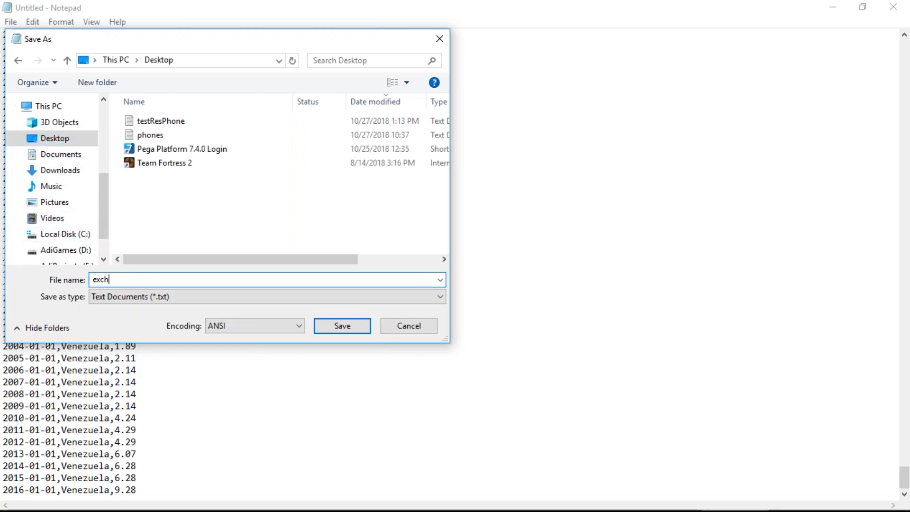
pyautogui.write('angerate.csv"')
pyautogui.click(126, 294)
pyautogui.click(124, 326)
pyautogui.moveTo(101, 215); pyautogui.dragTo(100, 201)
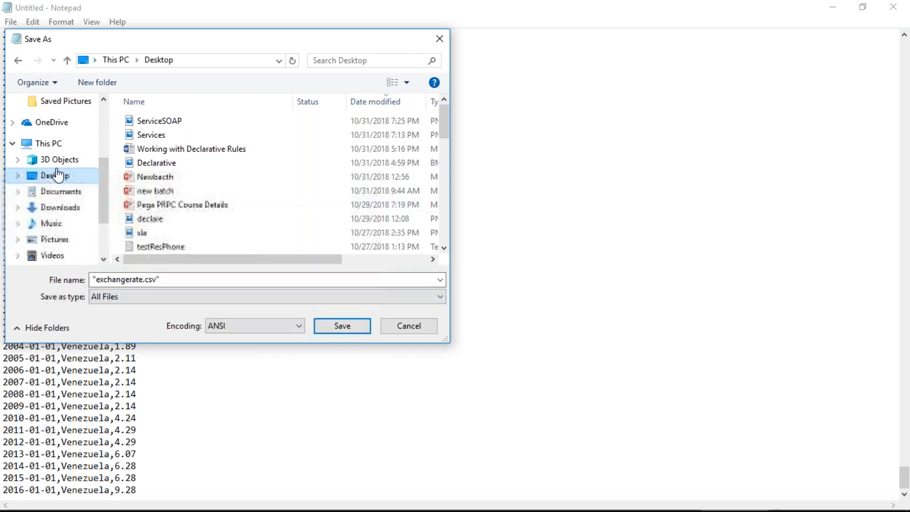
pyautogui.click(332, 320)
# Review the saved exchange rate rows from the end of the file back up to the header line.
pyautogui.click(250, 240)
pyautogui.scroll(20, 251, 241)
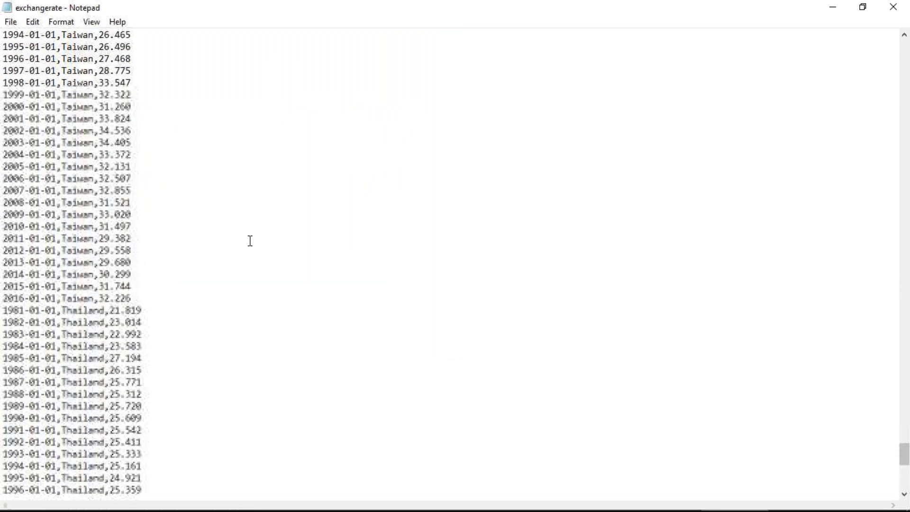
pyautogui.scroll(20, 250, 241)
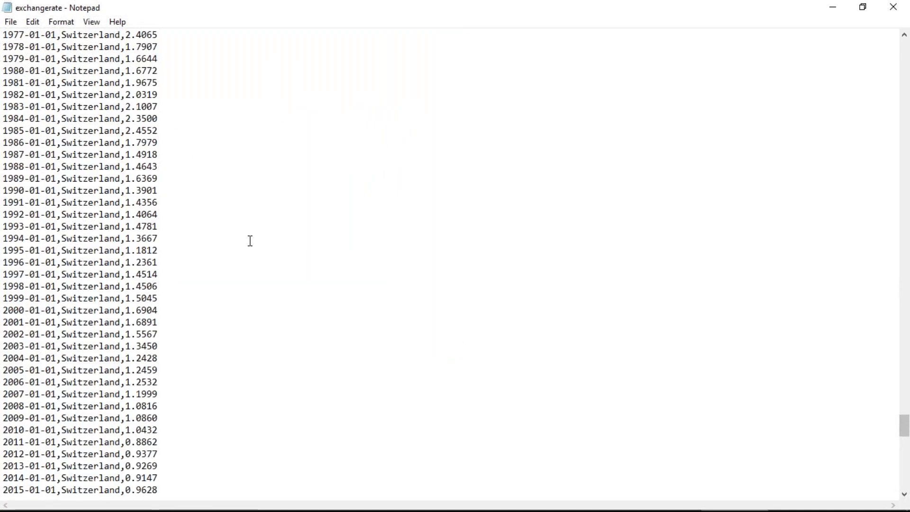
pyautogui.scroll(20, 250, 241)
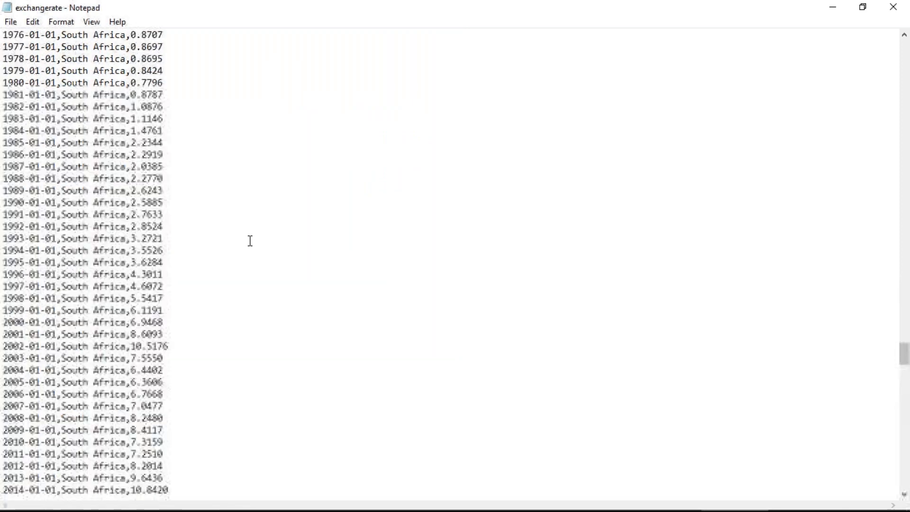
pyautogui.scroll(20, 251, 241)
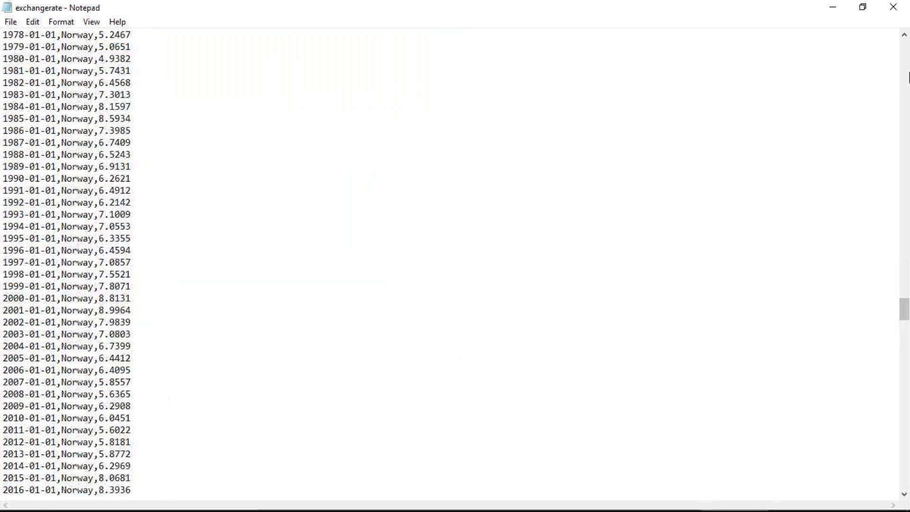
pyautogui.click(904, 78)
pyautogui.moveTo(903, 79); pyautogui.dragTo(903, 50)
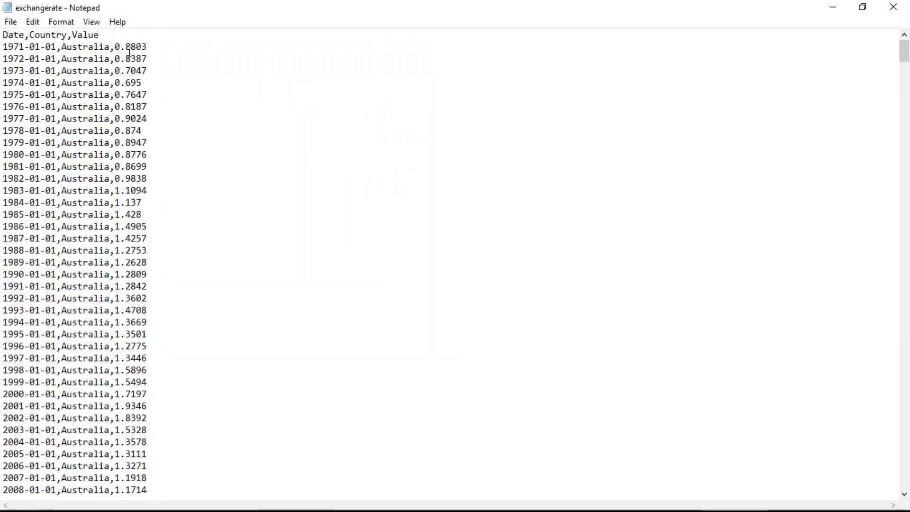
pyautogui.hotkey('alt', 'Tab')
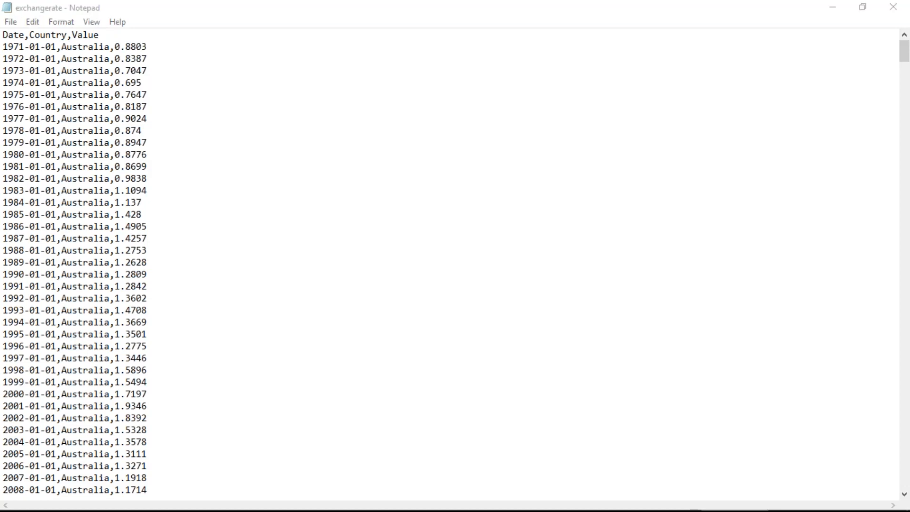
pyautogui.hotkey('alt', 'Tab')
pyautogui.hotkey('alt', 'Tab')
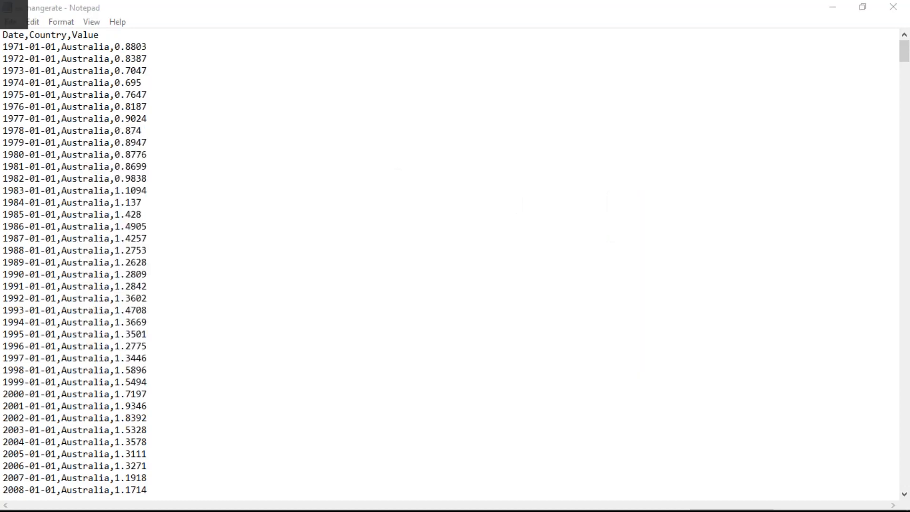
pyautogui.hotkey('alt', 'Tab')
pyautogui.hotkey('alt', 'Tab')
pyautogui.hotkey('alt', 'Tab')
pyautogui.hotkey('alt', 'Tab')
pyautogui.hotkey('alt', 'Tab')
pyautogui.hotkey('alt', 'Tab')
pyautogui.hotkey('alt', 'Tab')
pyautogui.hotkey('alt', 'Tab')
pyautogui.hotkey('alt', 'Tab')
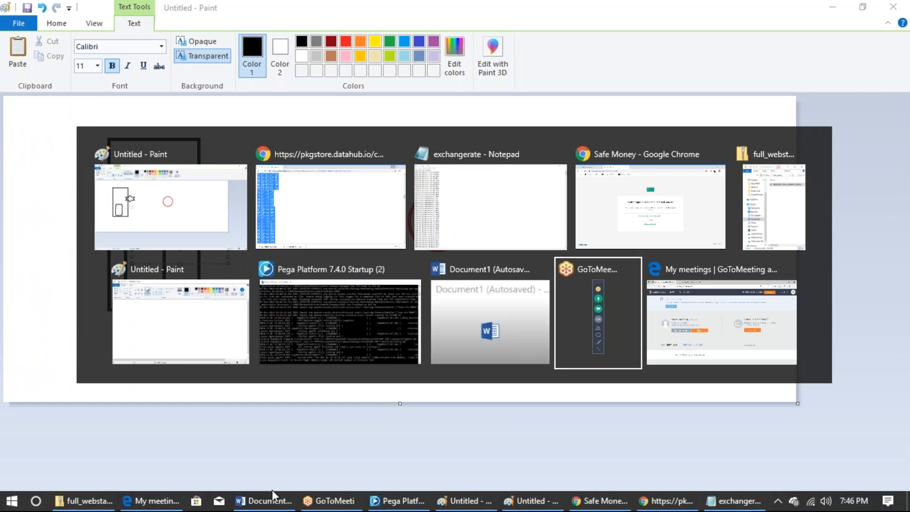
pyautogui.click(174, 506)
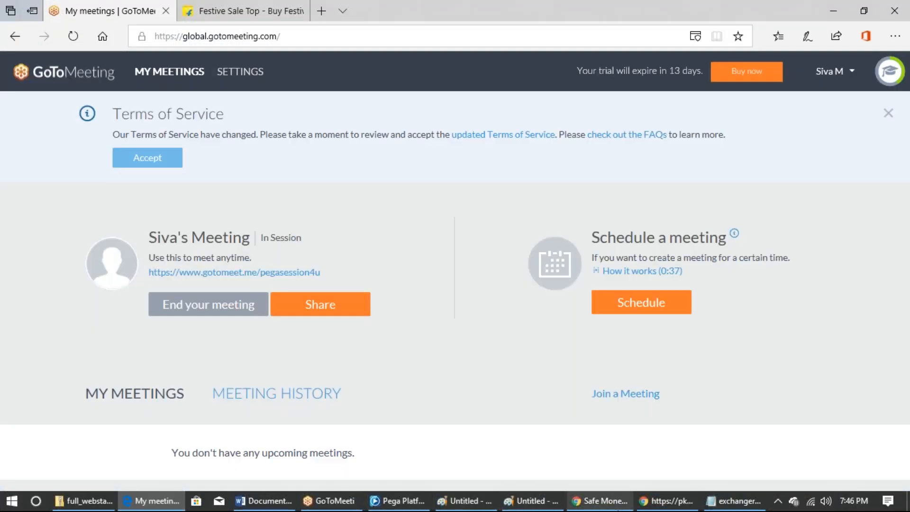
pyautogui.click(668, 501)
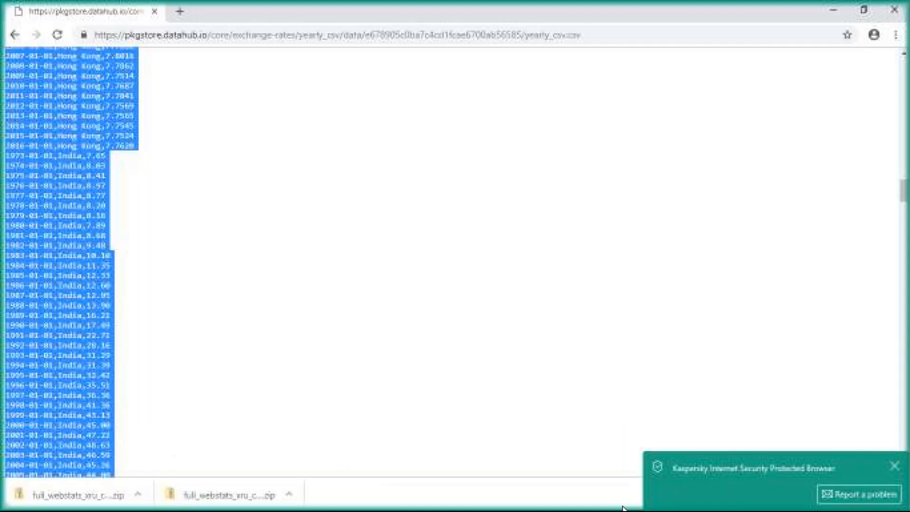
pyautogui.click(895, 466)
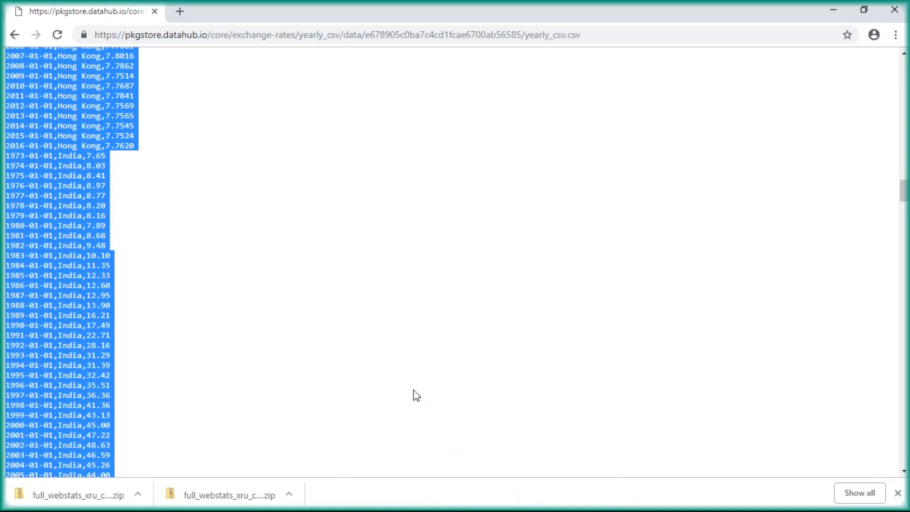
pyautogui.rightClick(400, 363)
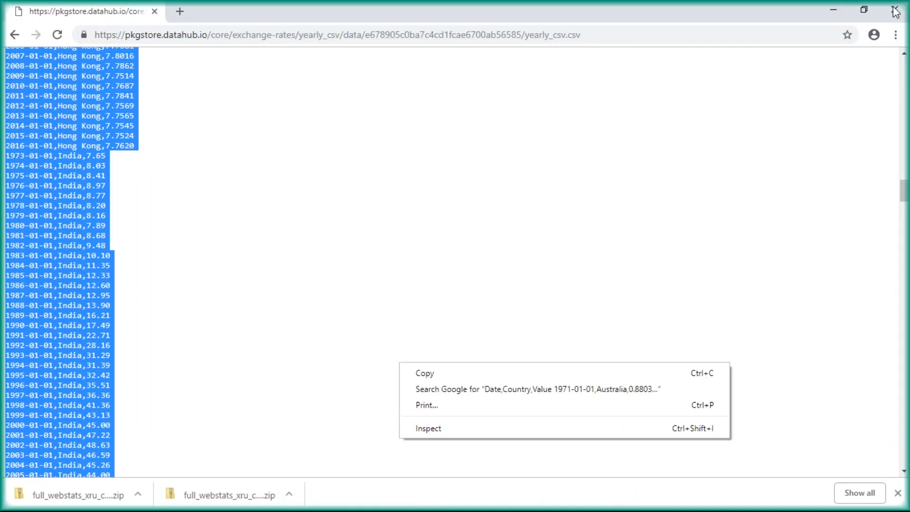
pyautogui.click(837, 7)
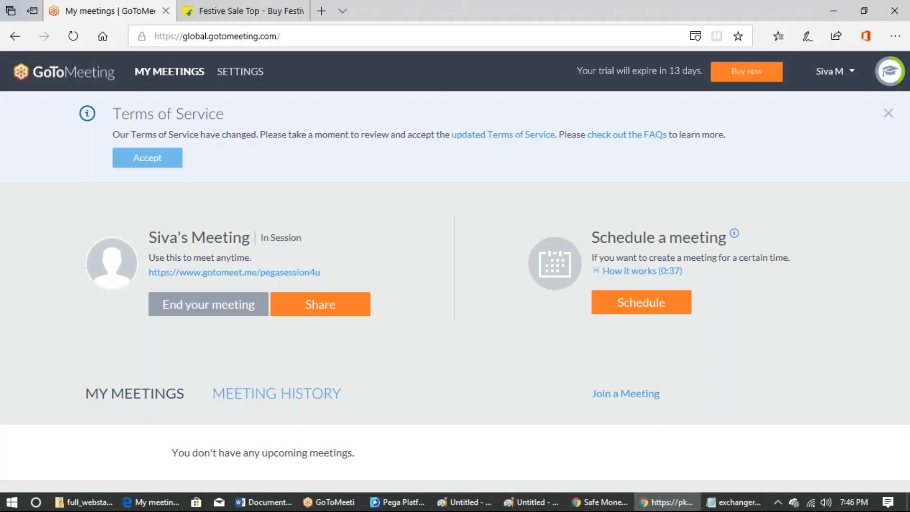
# Switch to Pega Designer Studio in Chrome and open the form for adding a new data type.
pyautogui.click(602, 501)
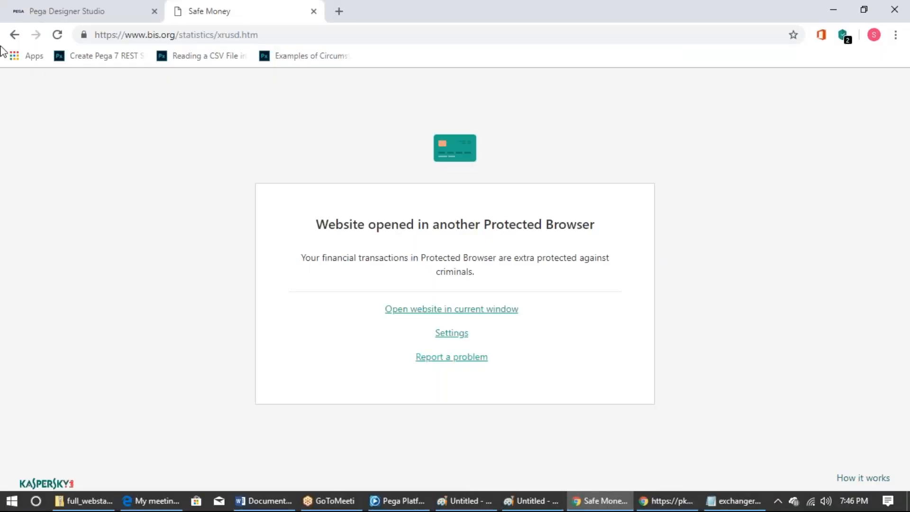
pyautogui.click(65, 14)
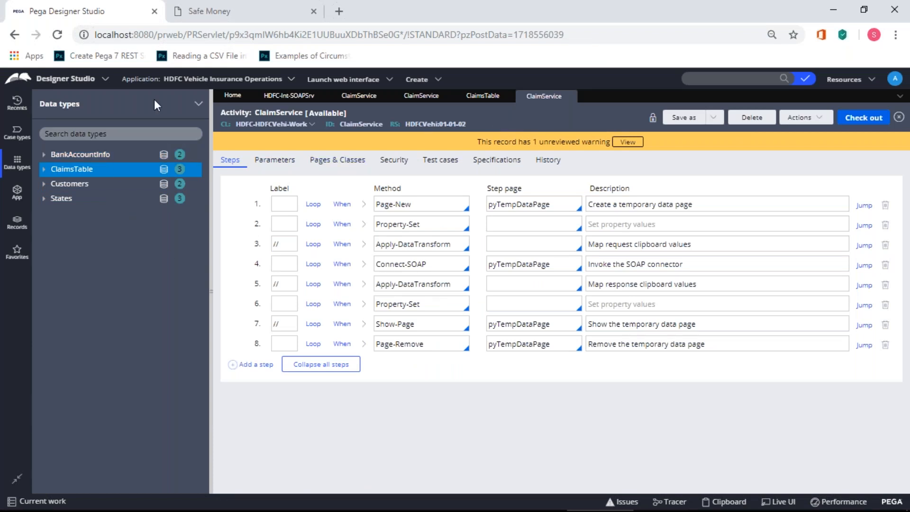
pyautogui.click(198, 103)
pyautogui.click(217, 142)
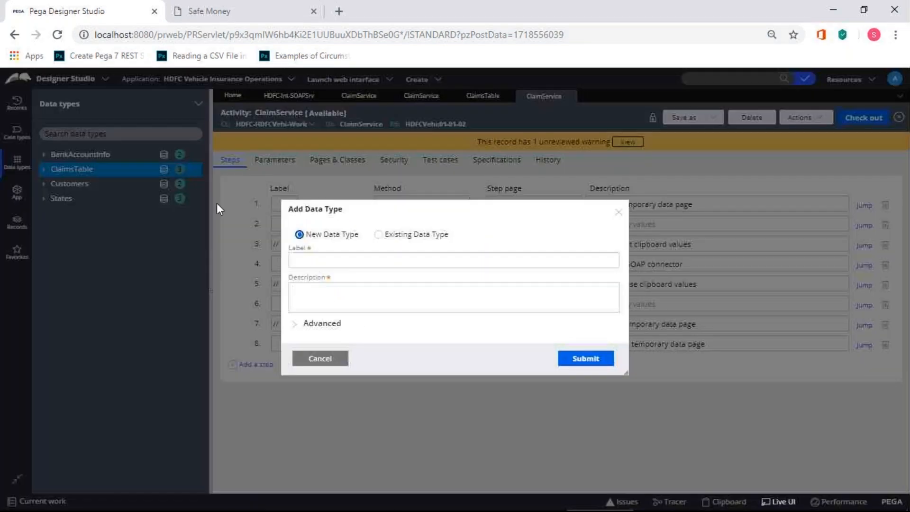
# Label the new data type ratetable with the same description, and expand its advanced settings.
pyautogui.click(308, 253)
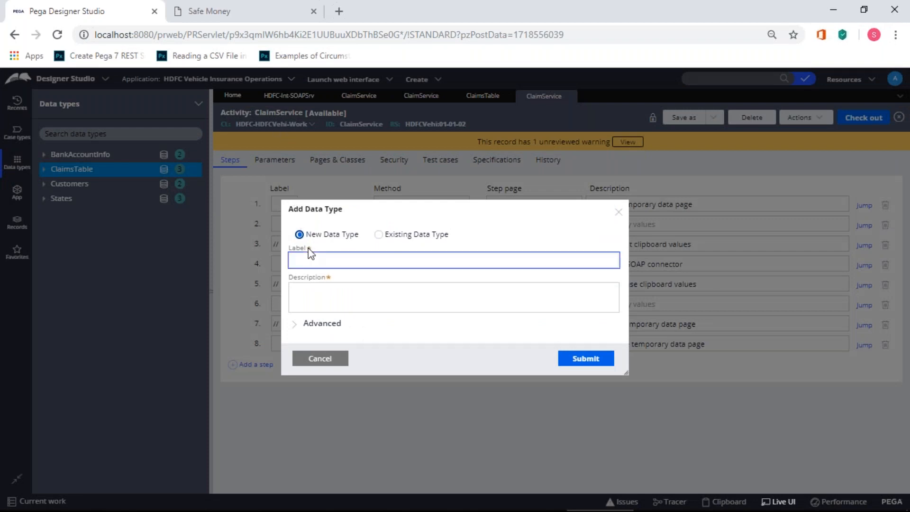
pyautogui.write('rateTable')
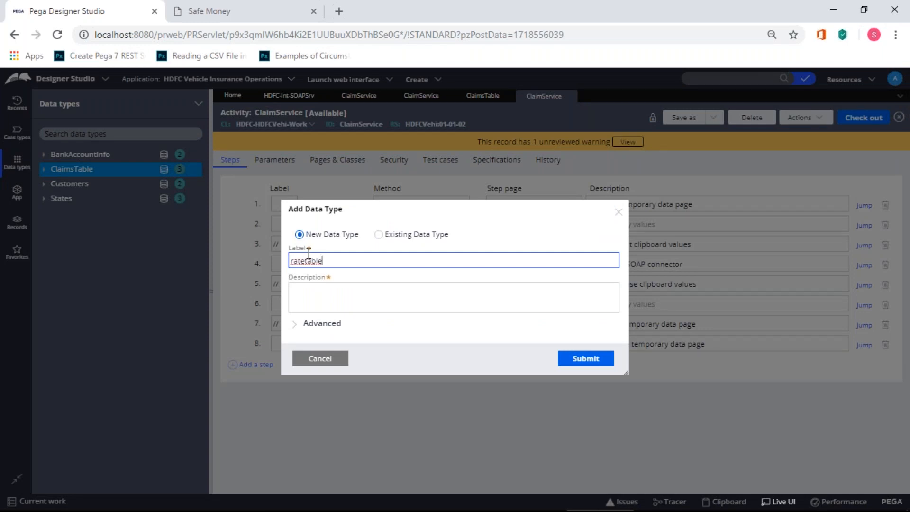
pyautogui.click(341, 285)
pyautogui.click(315, 326)
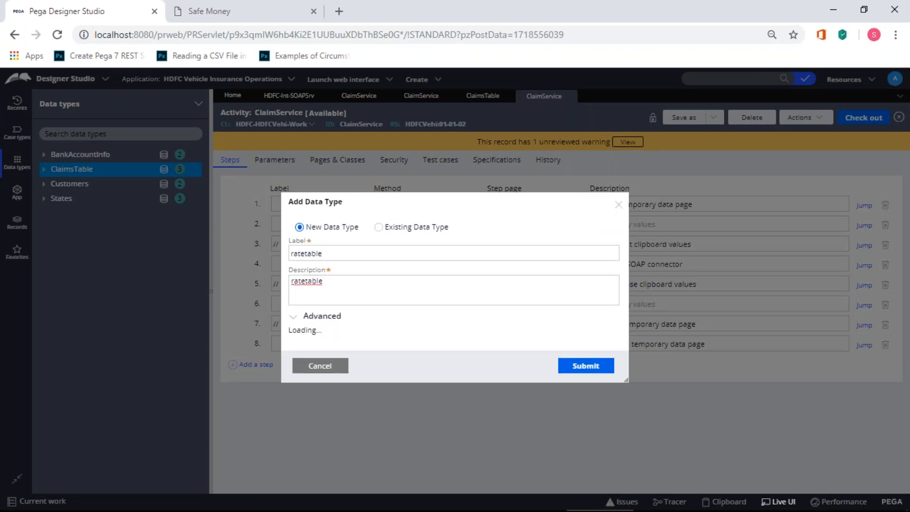
# Change the data type's parent class to HDFC-Data and submit the form to create it.
pyautogui.click(349, 294)
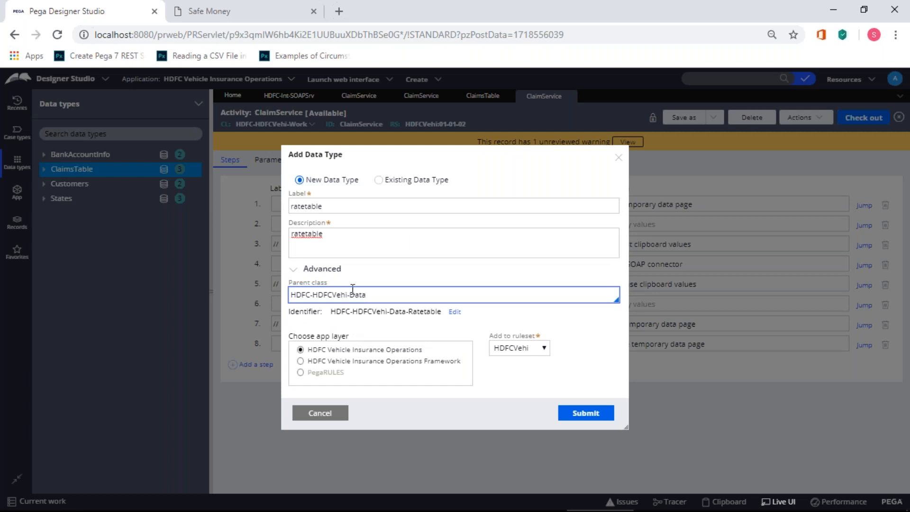
pyautogui.press('BackSpace')
pyautogui.press('BackSpace')
pyautogui.press('BackSpace')
pyautogui.press('BackSpace')
pyautogui.press('BackSpace')
pyautogui.press('BackSpace')
pyautogui.press('BackSpace')
pyautogui.press('BackSpace')
pyautogui.press('BackSpace')
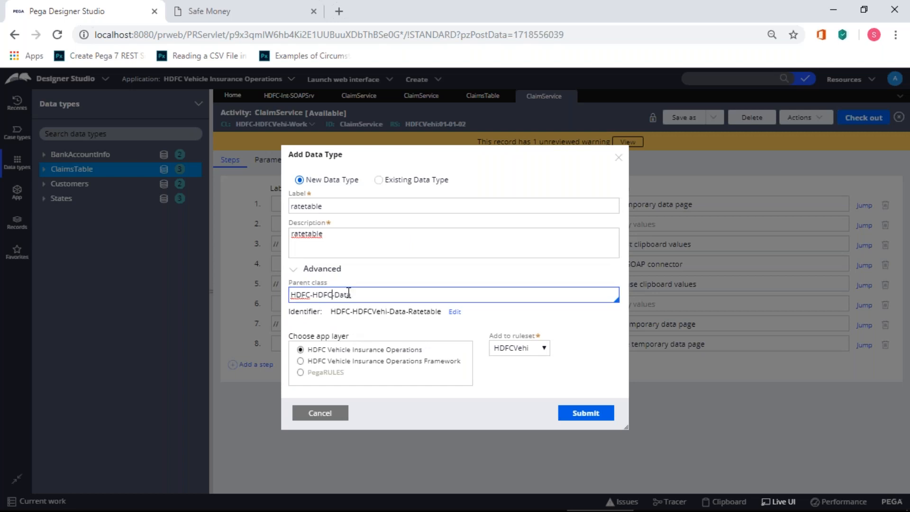
pyautogui.click(374, 254)
pyautogui.click(593, 408)
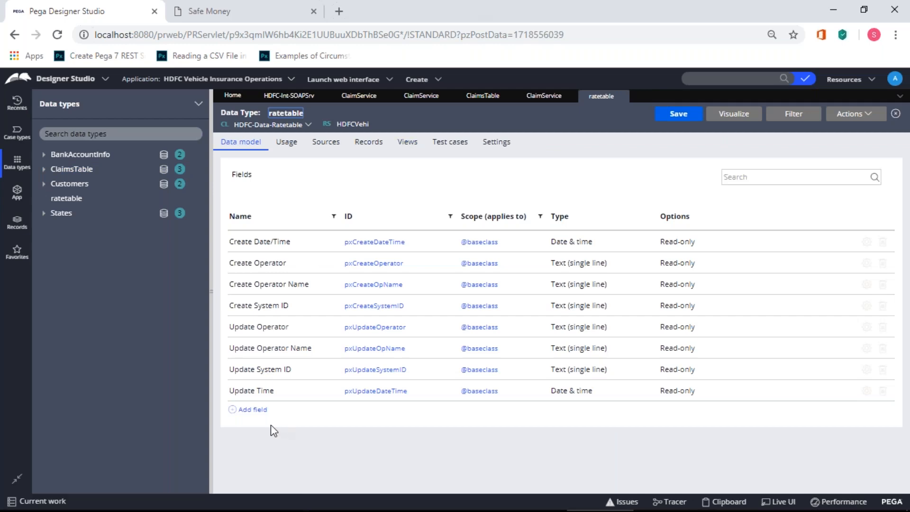
# Add an empty field row to the ratetable data model and switch to the header line of the yearly exchange rate data.
pyautogui.click(251, 409)
pyautogui.hotkey('alt', 'Tab')
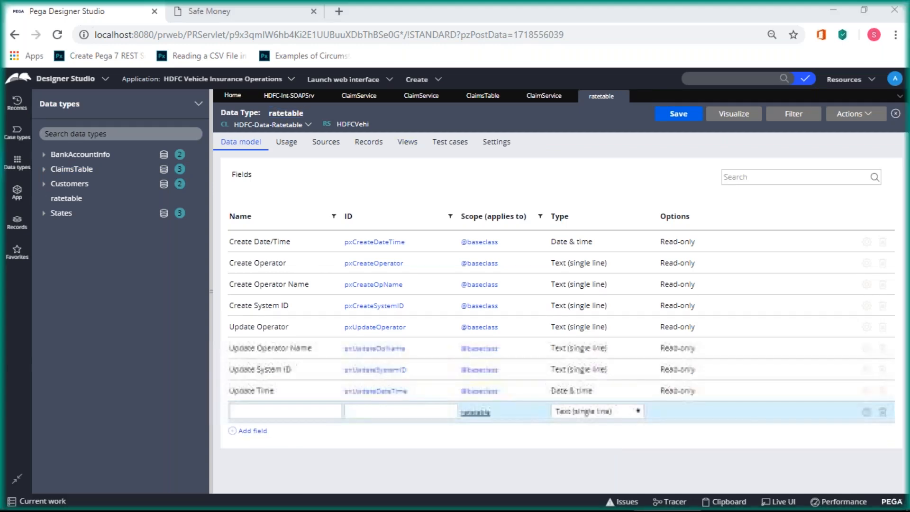
pyautogui.scroll(5, 237, 385)
pyautogui.scroll(20, 237, 385)
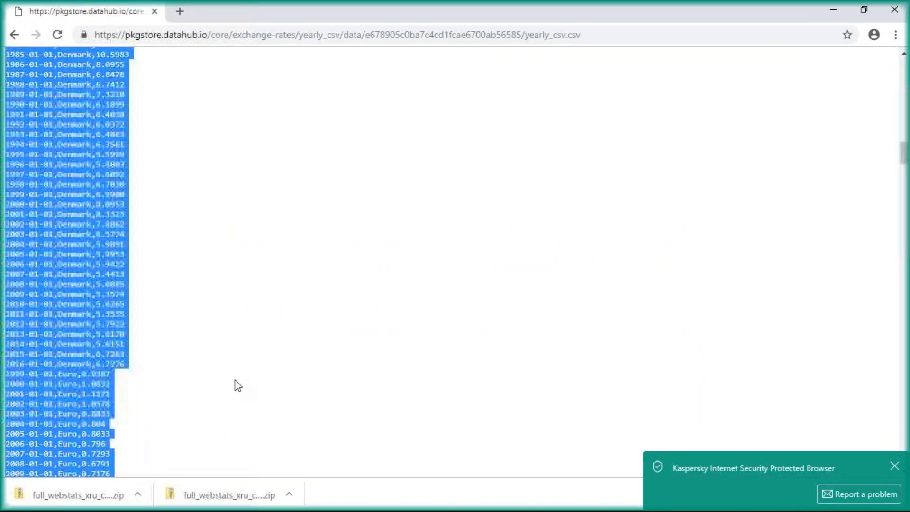
pyautogui.scroll(2, 237, 384)
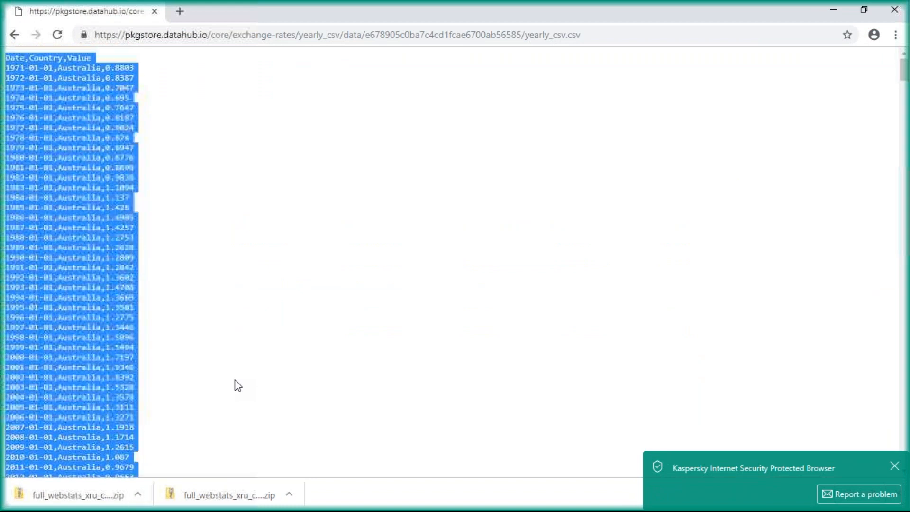
pyautogui.click(50, 62)
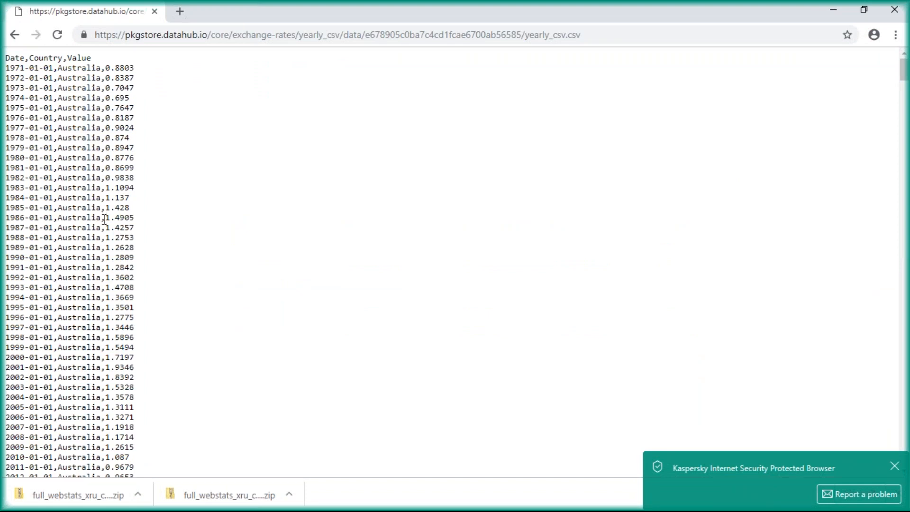
# Examine the date and country combinations in the Australia and Brazil rows to judge whether they identify each record.
pyautogui.scroll(-4, 104, 219)
pyautogui.scroll(-5, 105, 219)
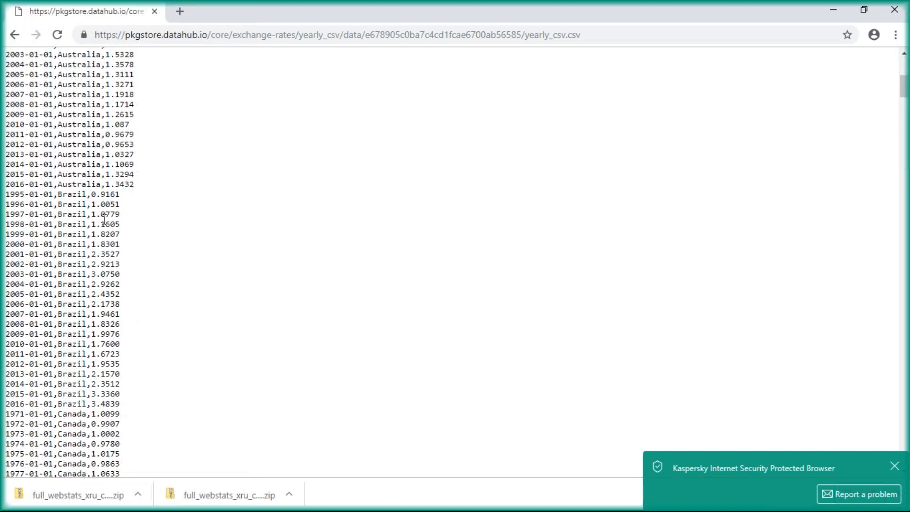
pyautogui.scroll(10, 104, 220)
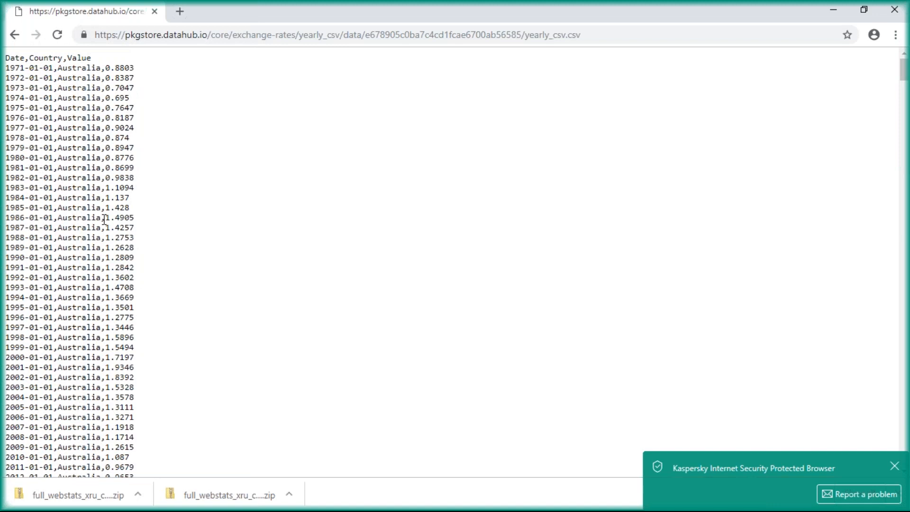
pyautogui.hotkey('alt', 'Tab')
pyautogui.hotkey('alt', 'Tab')
pyautogui.hotkey('alt', 'Tab')
pyautogui.moveTo(100, 68); pyautogui.dragTo(5, 67)
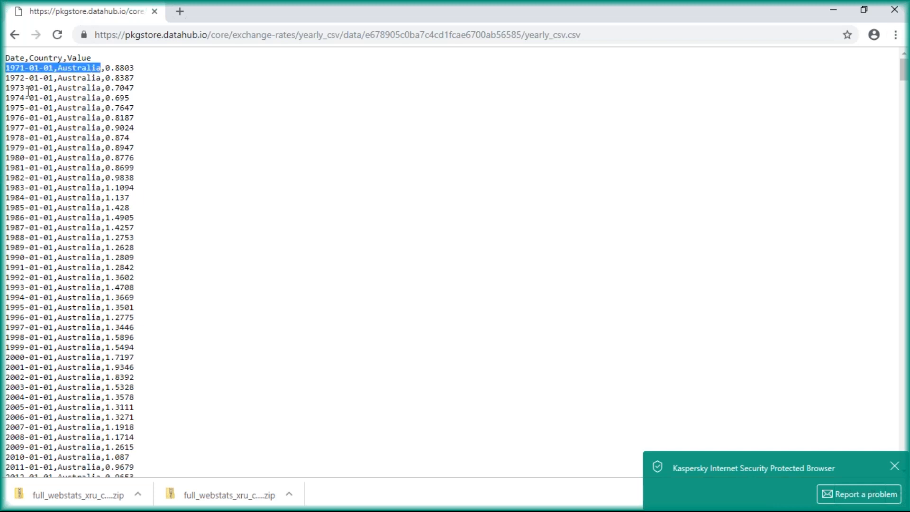
pyautogui.click(44, 108)
pyautogui.moveTo(100, 108); pyautogui.dragTo(5, 107)
pyautogui.scroll(-10, 34, 134)
pyautogui.scroll(3, 56, 191)
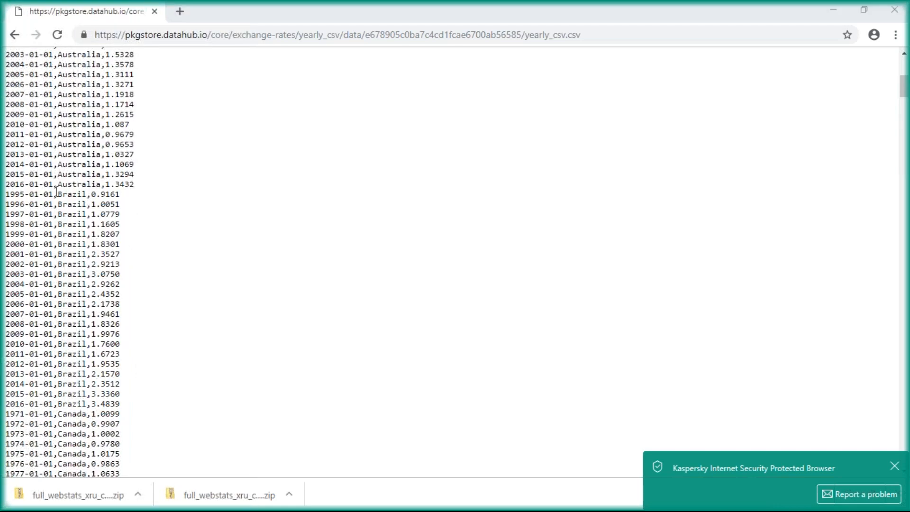
pyautogui.hotkey('alt', 'Tab')
pyautogui.hotkey('alt', 'Tab')
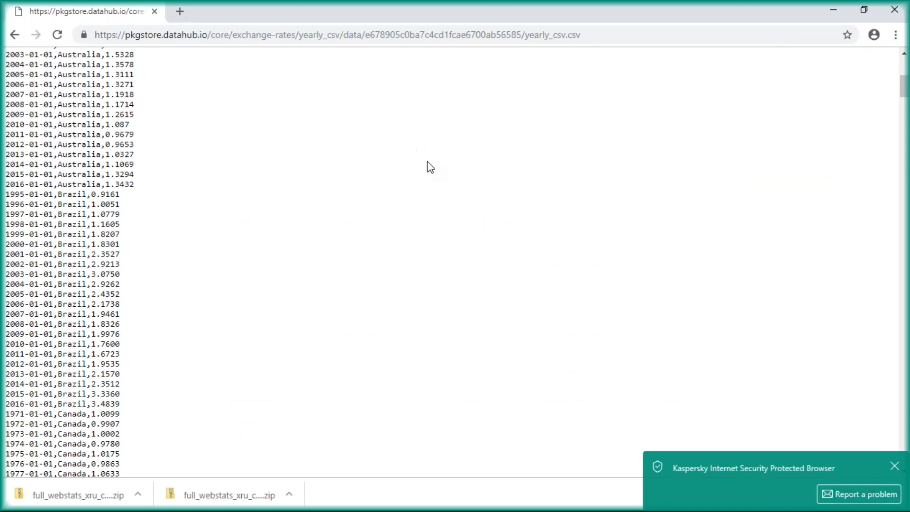
# Examine the exchange rate rows from Canada to India, checking the date and country pairs of the 1995 and 1986 India rows.
pyautogui.scroll(-4, 428, 180)
pyautogui.scroll(-4, 382, 341)
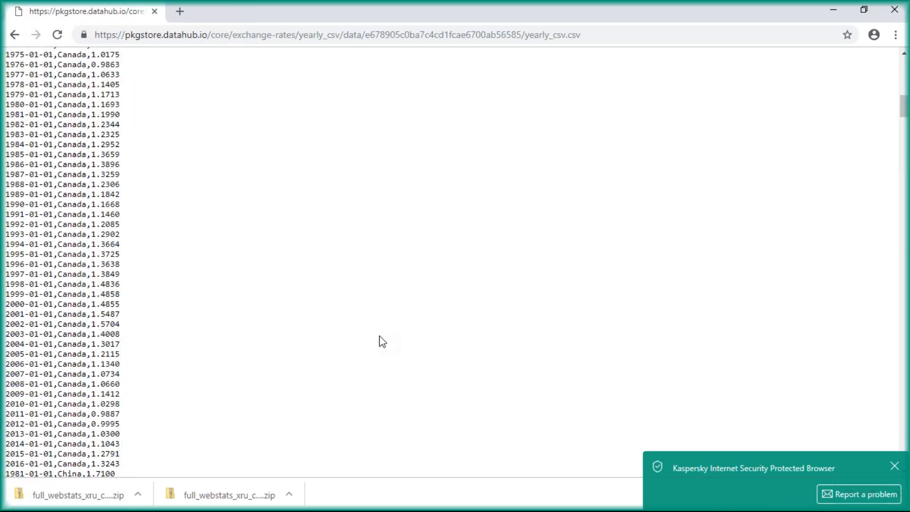
pyautogui.scroll(-8, 382, 341)
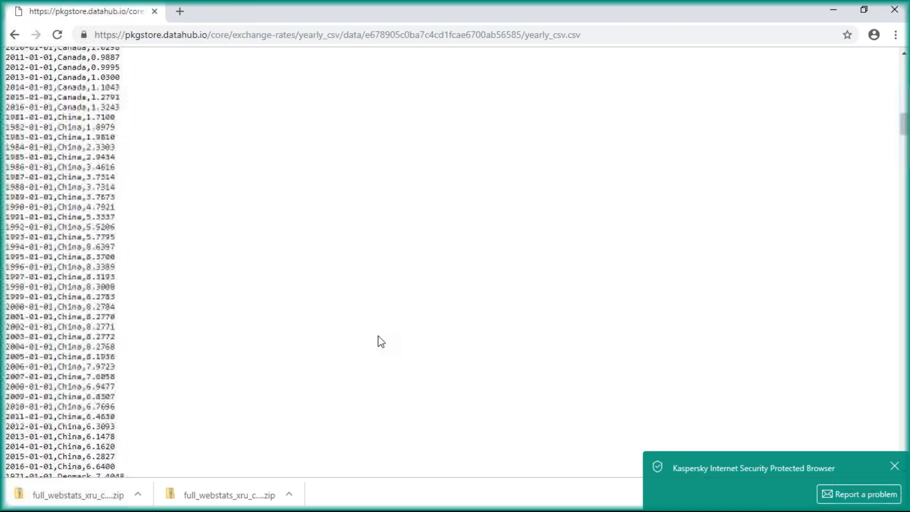
pyautogui.scroll(-6, 382, 341)
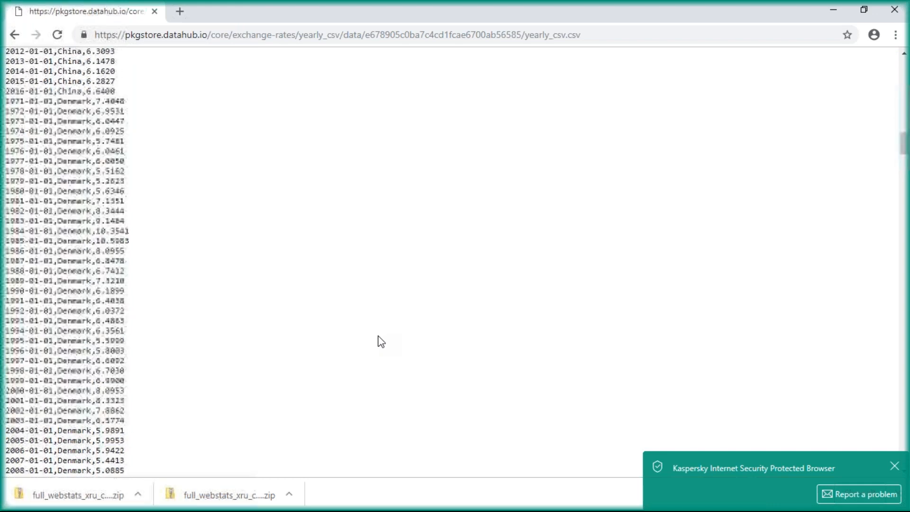
pyautogui.scroll(-9, 382, 341)
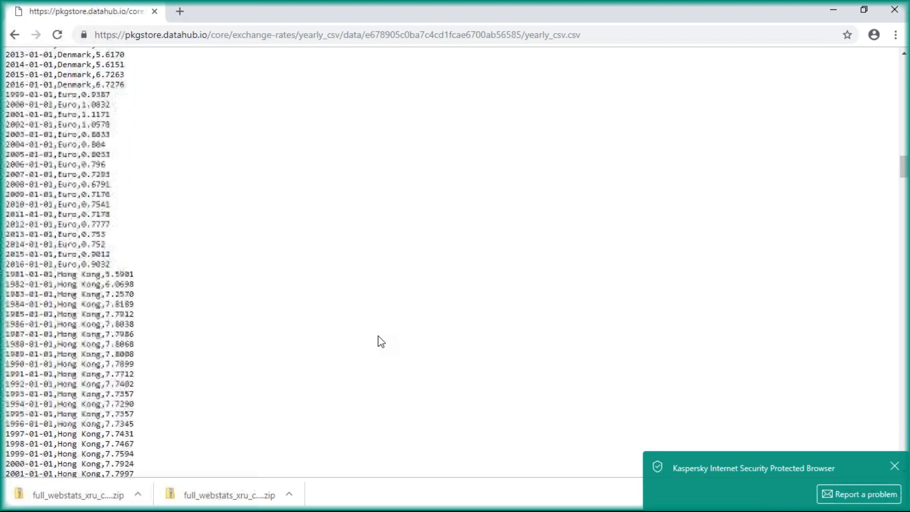
pyautogui.scroll(-8, 382, 341)
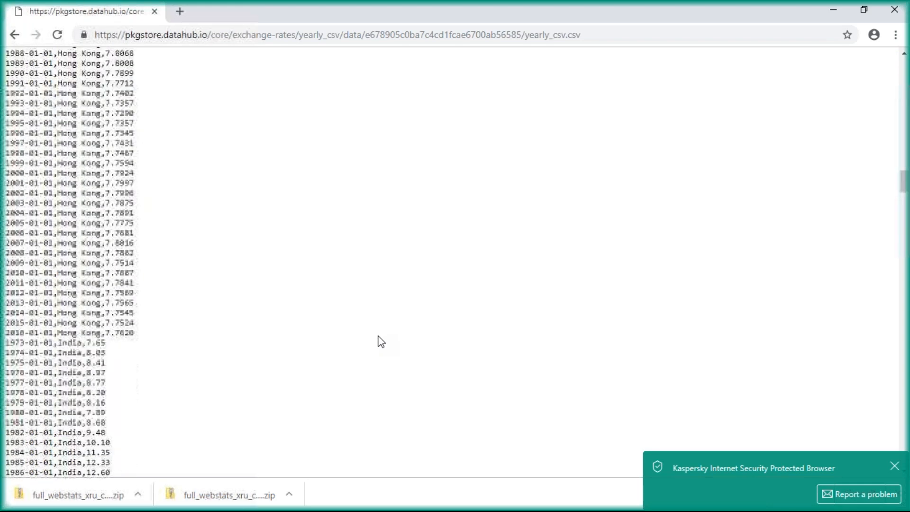
pyautogui.scroll(-3, 381, 341)
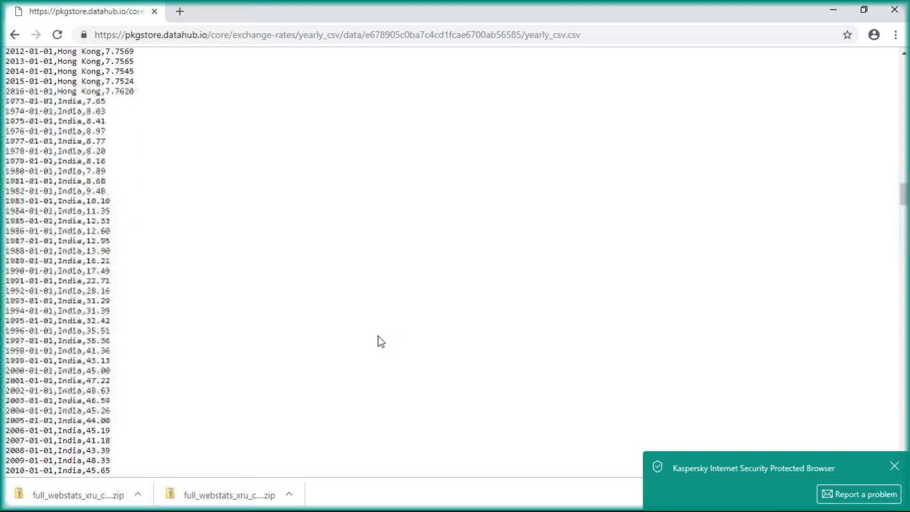
pyautogui.moveTo(81, 321); pyautogui.dragTo(4, 321)
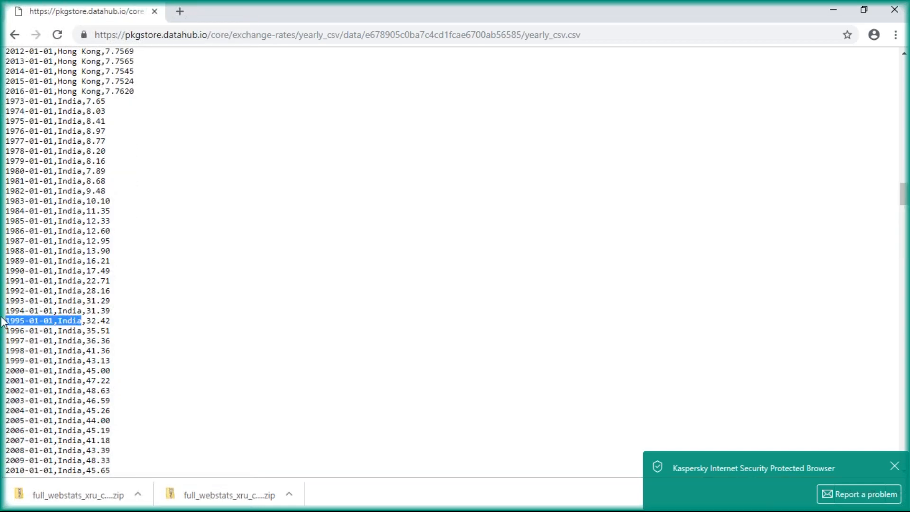
pyautogui.click(205, 324)
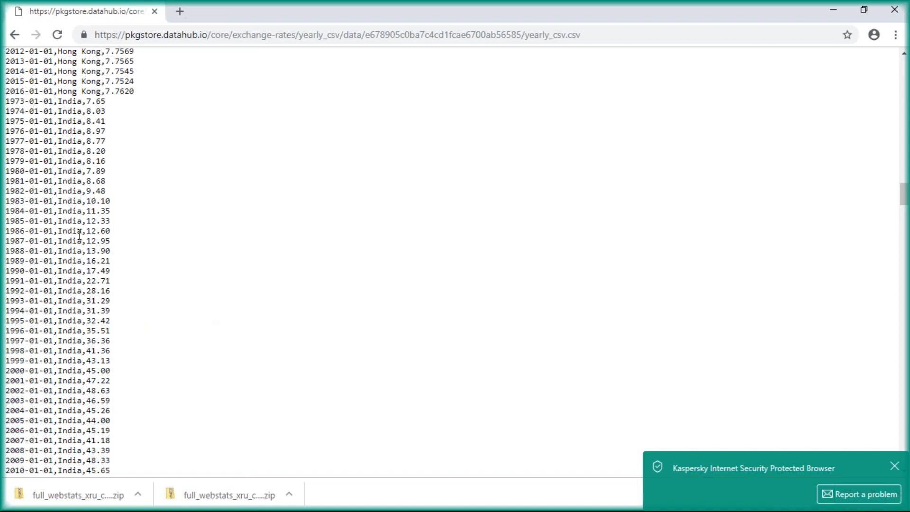
pyautogui.moveTo(82, 231); pyautogui.dragTo(4, 237)
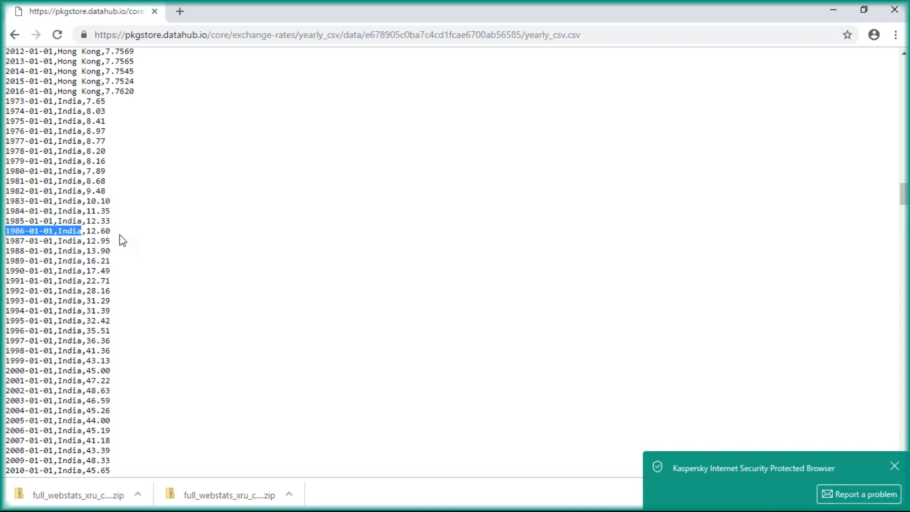
pyautogui.click(164, 245)
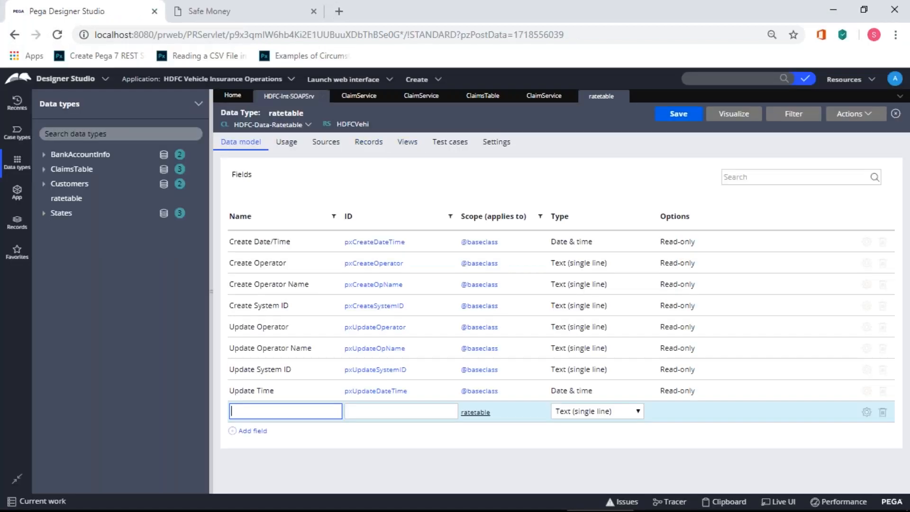
pyautogui.click(231, 17)
pyautogui.hotkey('ctrl', 'l')
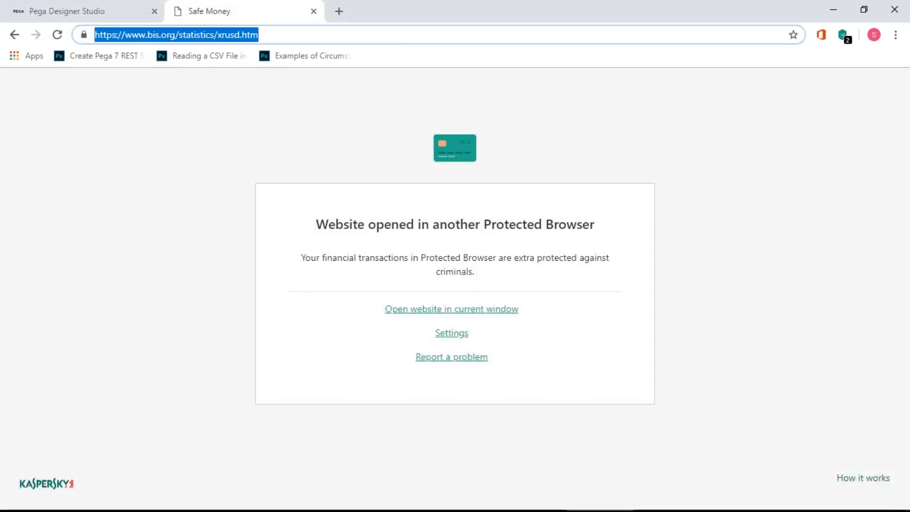
pyautogui.write('www.gmail.com')
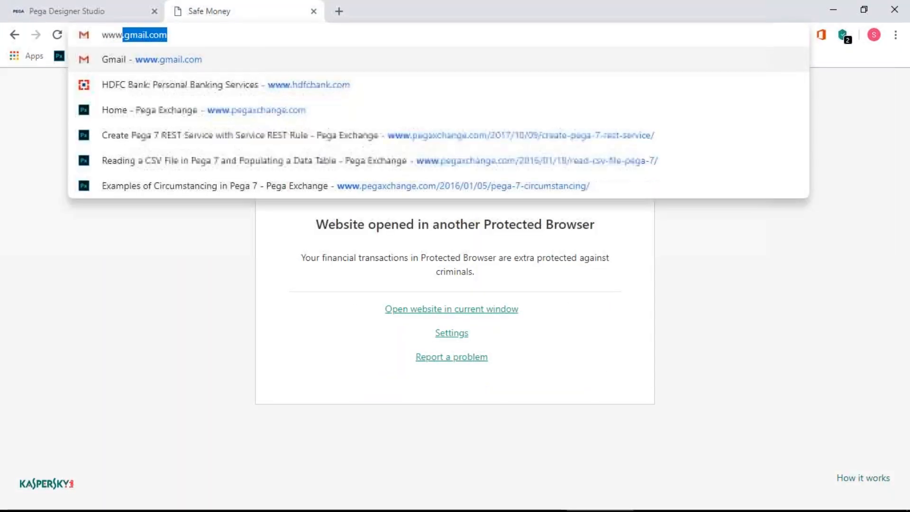
pyautogui.press('Return')
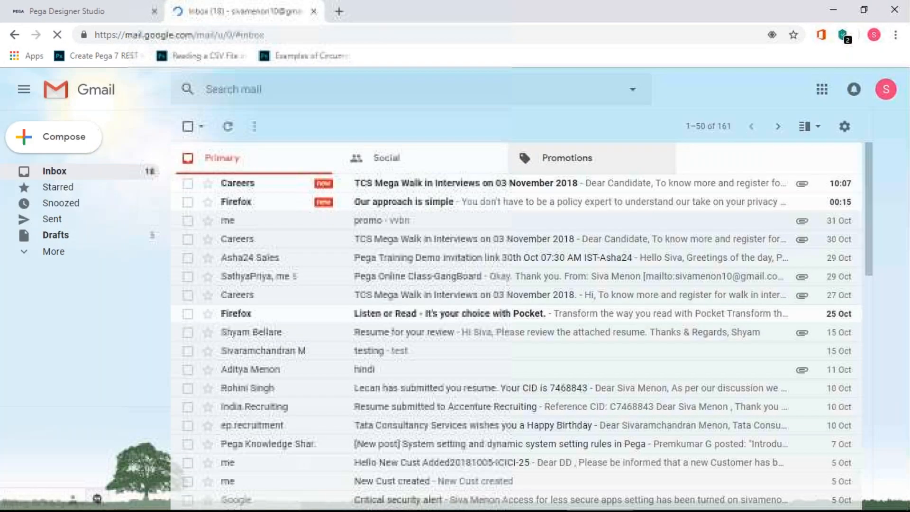
# Sign in to the AdiTech Training mail account by submitting its saved account password.
pyautogui.click(886, 89)
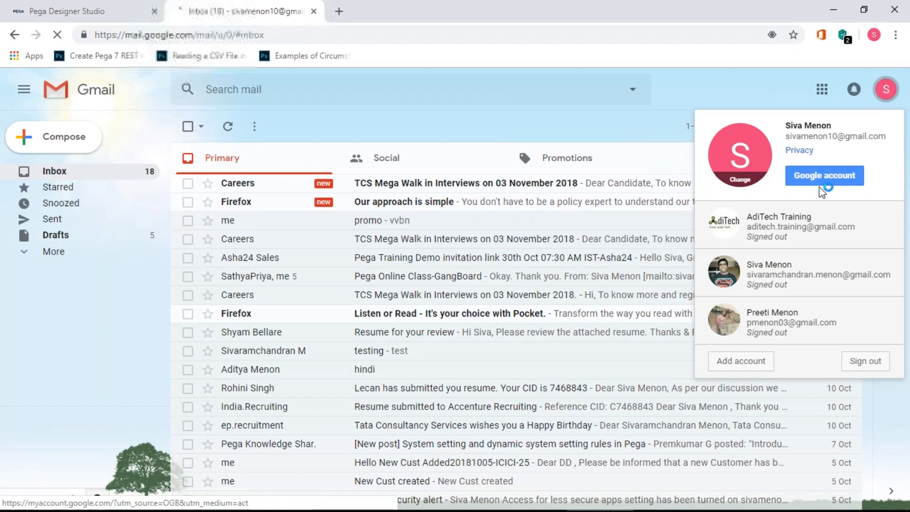
pyautogui.moveTo(801, 231)
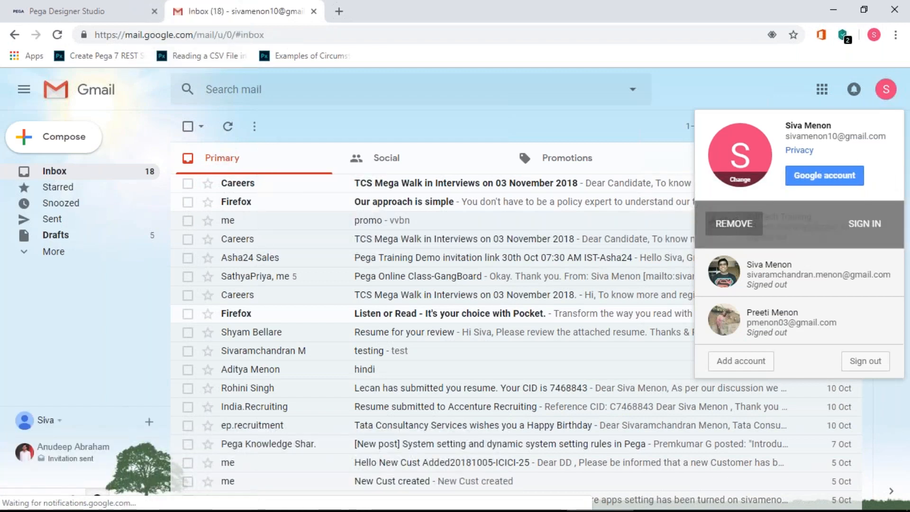
pyautogui.click(852, 220)
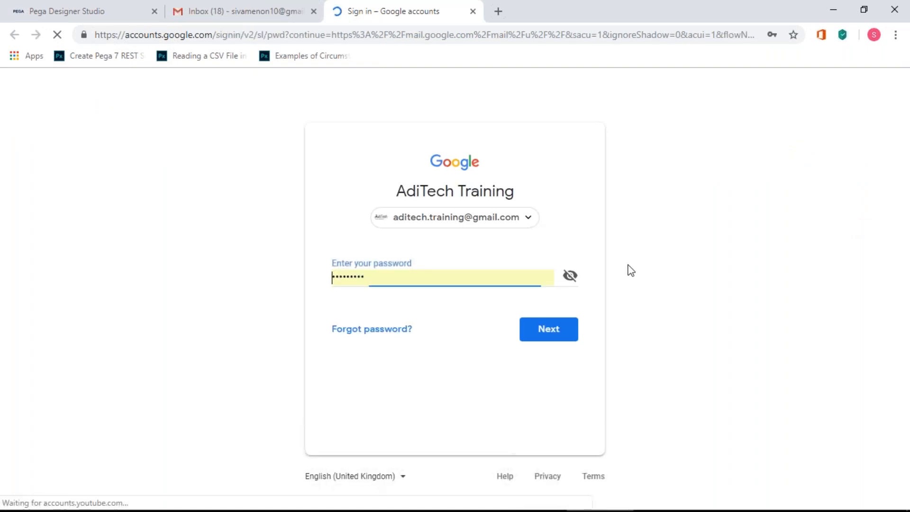
pyautogui.click(548, 327)
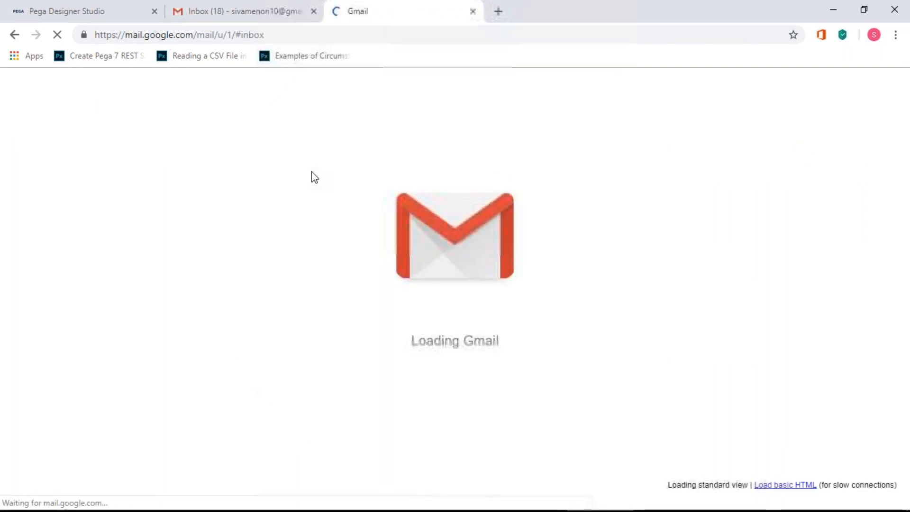
# Download the attachment tmpofkr9x_ac_2018_11_02.csv from the newest inbox email and open it in Excel, dismissing the activation wizard.
pyautogui.click(276, 183)
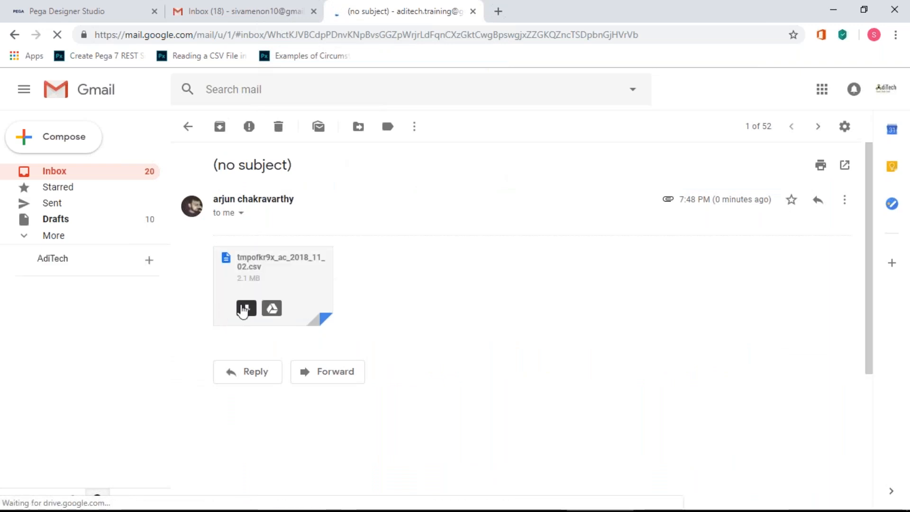
pyautogui.click(244, 309)
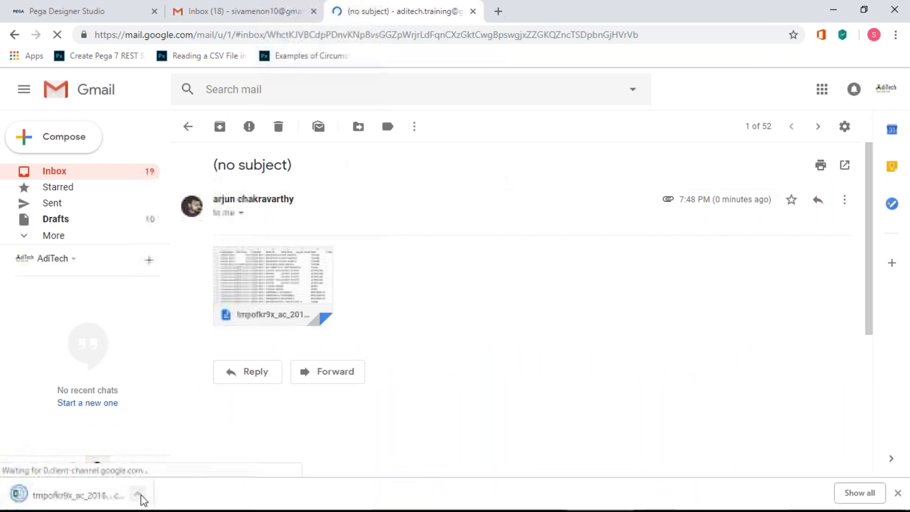
pyautogui.click(140, 495)
pyautogui.click(165, 413)
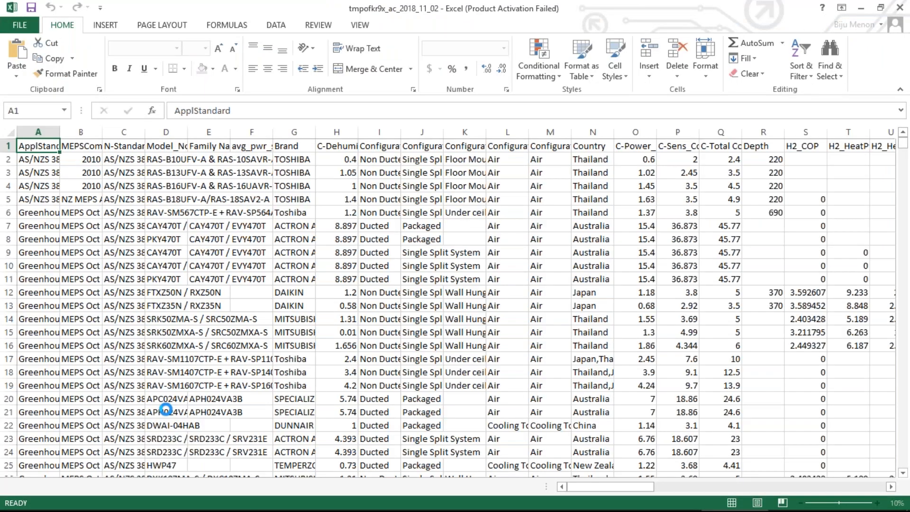
pyautogui.click(588, 388)
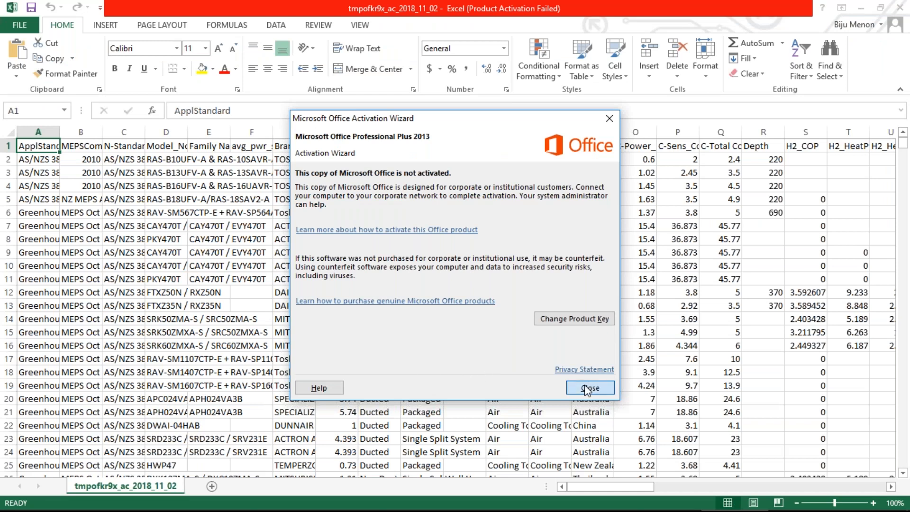
pyautogui.click(465, 359)
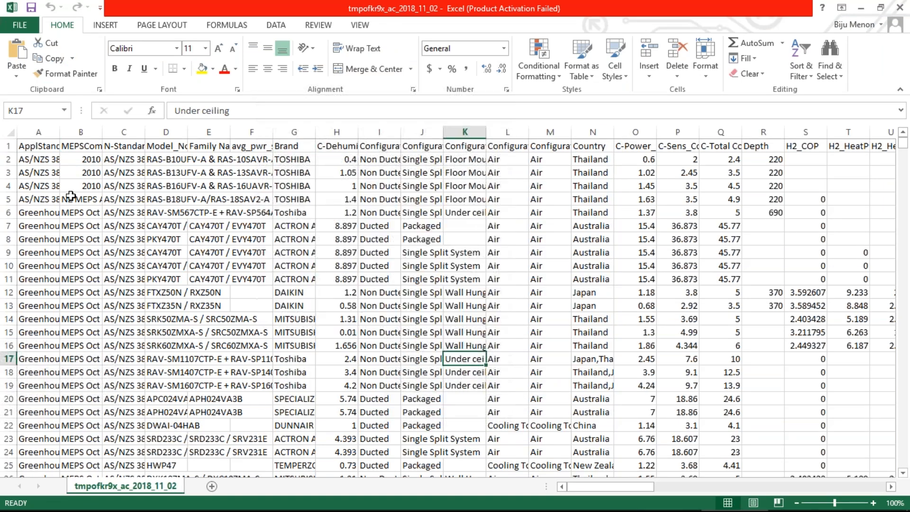
# Autofit the width of all columns in the worksheet to their contents.
pyautogui.click(8, 135)
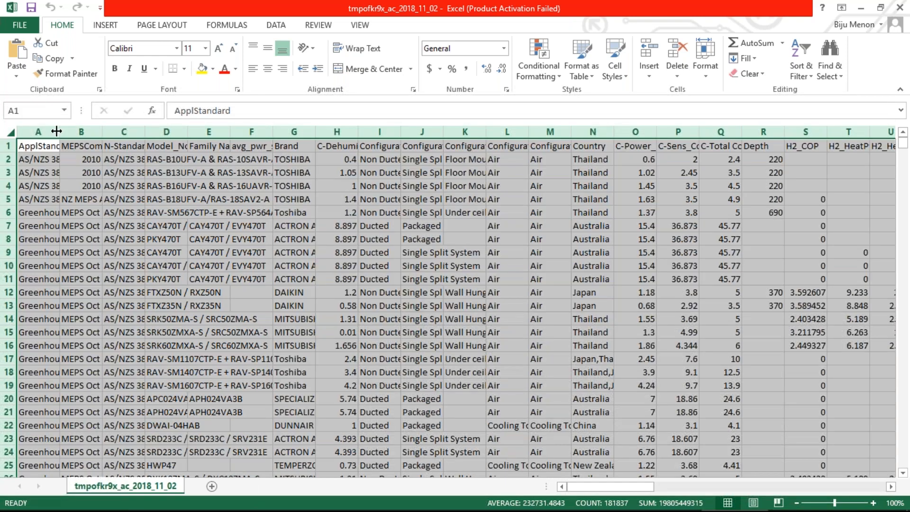
pyautogui.doubleClick(55, 131)
pyautogui.click(288, 305)
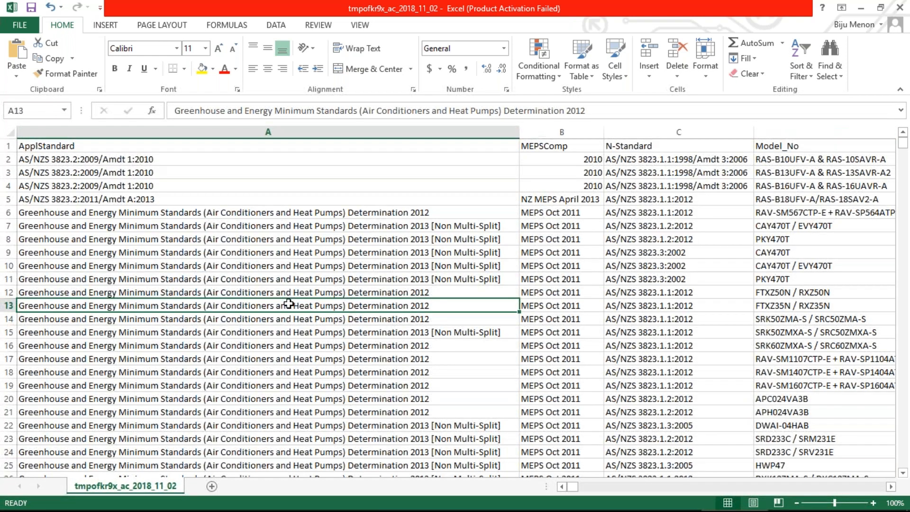
# Examine the air conditioner sheet's columns along row 13, from ApplStandard through C-Power_Inp_Rated.
pyautogui.press('Right')
pyautogui.press('Right')
pyautogui.press('Right')
pyautogui.press('Right')
pyautogui.press('Right')
pyautogui.press('Right')
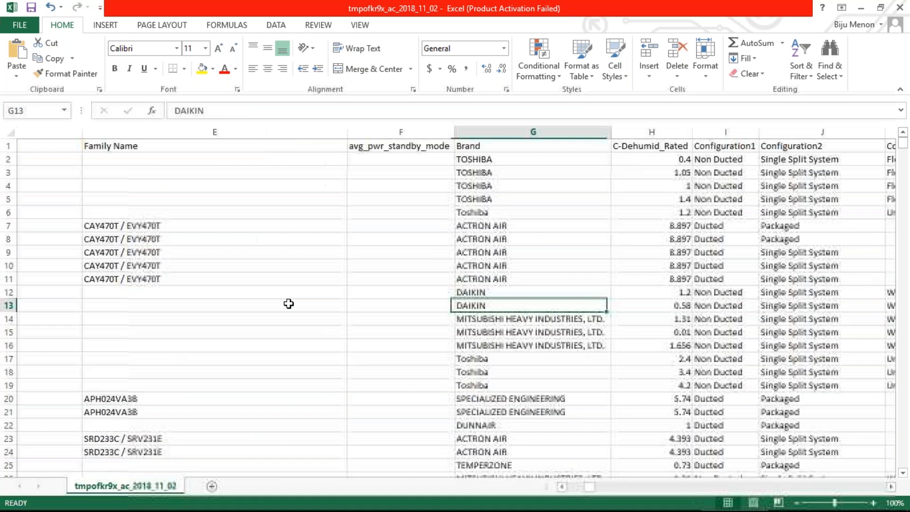
pyautogui.press('Right')
pyautogui.press('Right')
pyautogui.press('Right')
pyautogui.press('Right')
pyautogui.press('Right')
pyautogui.press('Right')
pyautogui.press('Right')
pyautogui.press('Right')
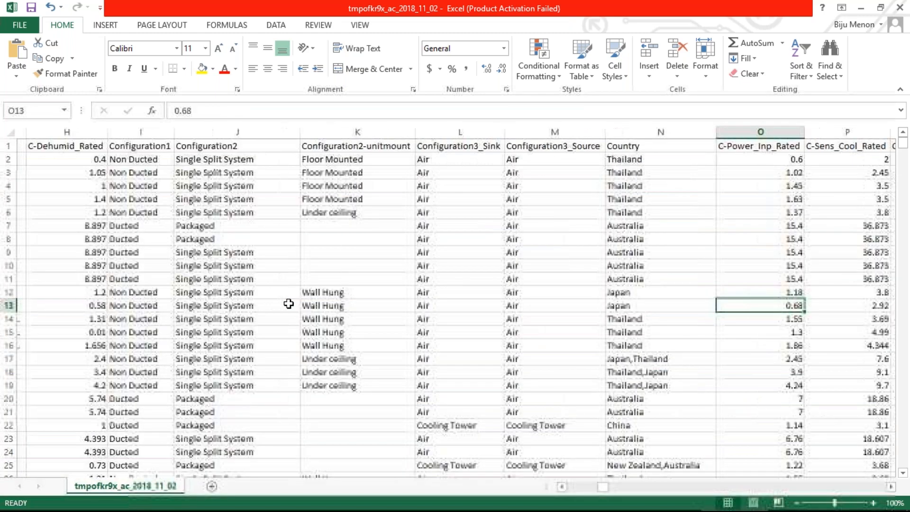
# Examine the air conditioner sheet's row 13 as far as H2_HeatPwrCapacity and back to the ApplStandard column.
pyautogui.press('Right')
pyautogui.press('Right')
pyautogui.press('Right')
pyautogui.press('Right')
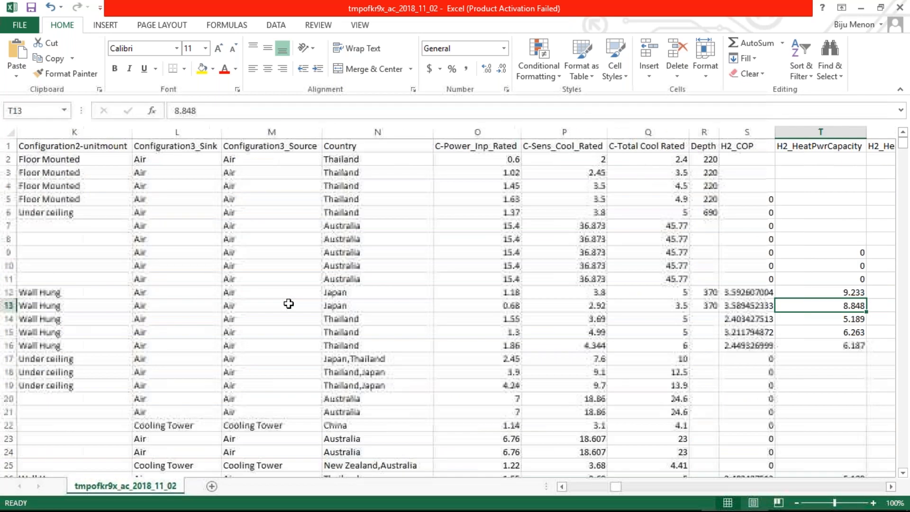
pyautogui.press('Left')
pyautogui.press('Left')
pyautogui.press('Left')
pyautogui.press('Left')
pyautogui.press('Left')
pyautogui.press('Left')
pyautogui.press('Left')
pyautogui.press('Left')
pyautogui.press('Left')
pyautogui.press('Left')
pyautogui.press('Left')
pyautogui.press('Left')
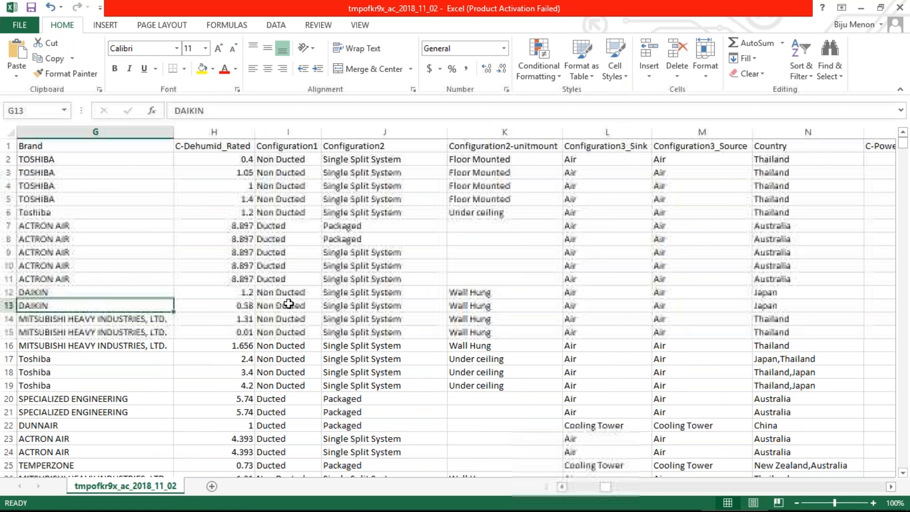
pyautogui.press('Left')
pyautogui.press('Left')
pyautogui.press('Left')
pyautogui.press('Left')
pyautogui.press('Left')
pyautogui.press('Left')
# Examine the first data row of the air conditioner sheet from ApplStandard past the Pnoc column, and back to cell A2.
pyautogui.press('Up')
pyautogui.press('Up')
pyautogui.press('Up')
pyautogui.press('Up')
pyautogui.press('Up')
pyautogui.press('Up')
pyautogui.press('Up')
pyautogui.press('Up')
pyautogui.press('Up')
pyautogui.press('Up')
pyautogui.press('Up')
pyautogui.press('Right')
pyautogui.press('Right')
pyautogui.press('Right')
pyautogui.press('Right')
pyautogui.press('Right')
pyautogui.press('Right')
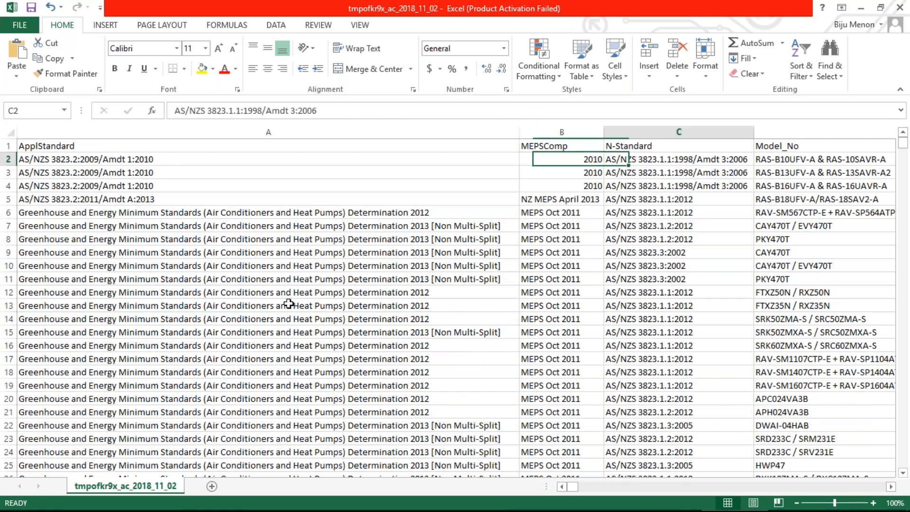
pyautogui.press('Right')
pyautogui.press('Right')
pyautogui.press('Right')
pyautogui.press('Right')
pyautogui.press('Right')
pyautogui.press('Right')
pyautogui.press('Right')
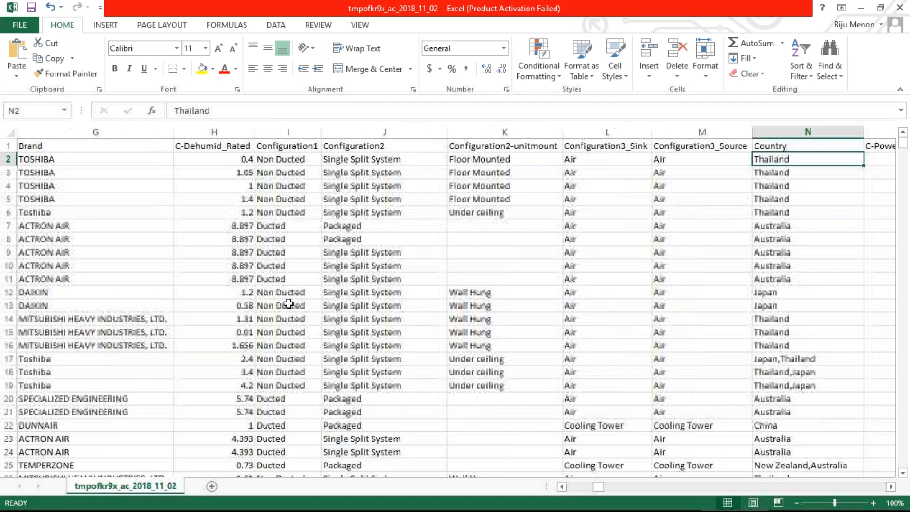
pyautogui.press('Right')
pyautogui.press('Right')
pyautogui.press('Right')
pyautogui.press('Right')
pyautogui.press('Right')
pyautogui.press('Right')
pyautogui.press('Right')
pyautogui.press('Right')
pyautogui.press('Right')
pyautogui.press('Right')
pyautogui.press('Right')
pyautogui.press('Right')
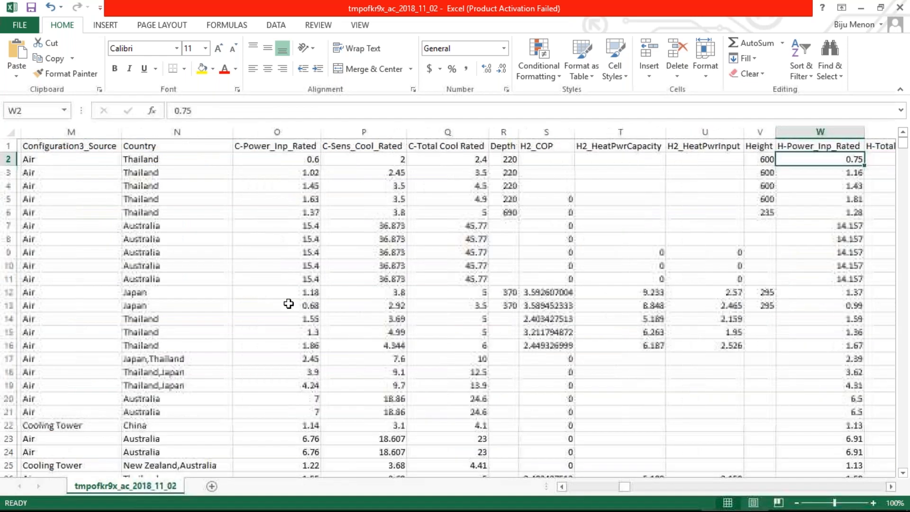
pyautogui.press('Right')
pyautogui.press('Right')
pyautogui.press('Right')
pyautogui.press('Right')
pyautogui.press('Right')
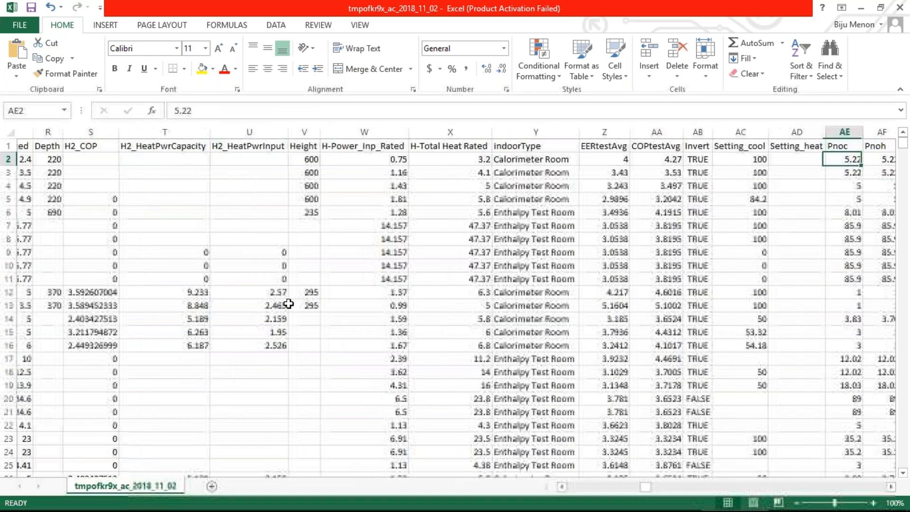
pyautogui.press('Right')
pyautogui.press('Right')
pyautogui.press('Right')
pyautogui.press('Right')
pyautogui.press('Left')
pyautogui.press('Left')
pyautogui.press('Left')
pyautogui.press('Left')
pyautogui.press('Left')
pyautogui.press('Left')
pyautogui.press('Left')
pyautogui.press('Left')
pyautogui.press('Left')
pyautogui.press('Left')
pyautogui.press('Left')
pyautogui.press('Left')
pyautogui.press('Left')
pyautogui.press('Left')
pyautogui.press('Left')
pyautogui.press('Left')
pyautogui.press('Left')
pyautogui.press('Left')
pyautogui.press('Left')
pyautogui.press('Left')
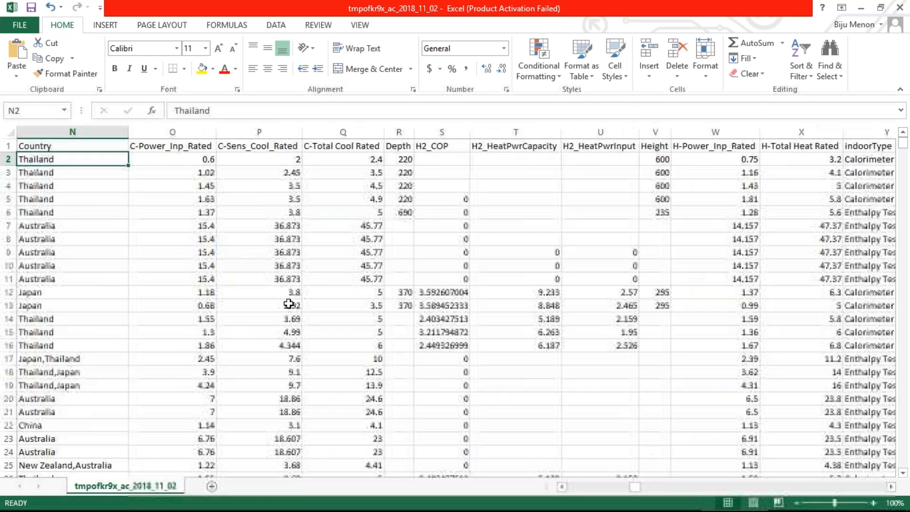
pyautogui.press('Left')
pyautogui.press('Left')
pyautogui.press('Left')
pyautogui.press('Left')
pyautogui.press('Left')
pyautogui.press('Left')
pyautogui.press('Left')
pyautogui.press('Left')
pyautogui.press('Left')
pyautogui.press('Left')
pyautogui.press('Left')
pyautogui.press('Left')
pyautogui.press('Left')
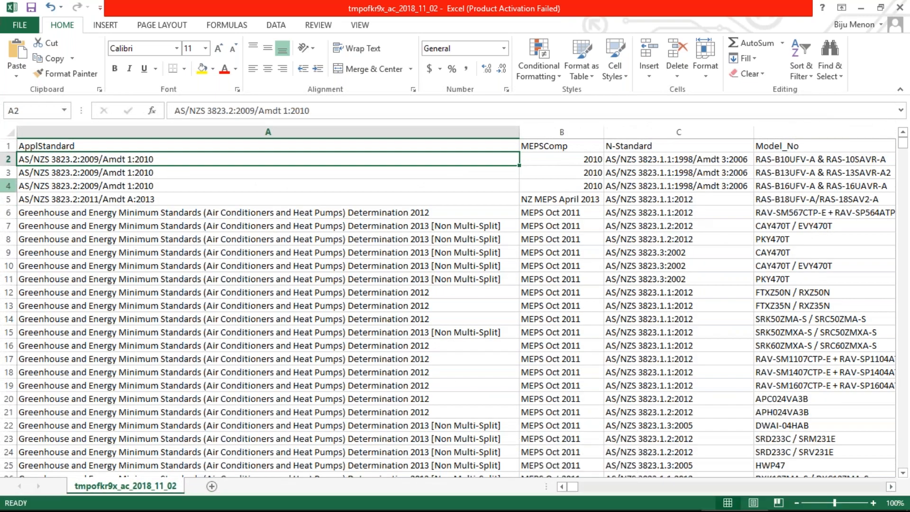
# Make the header row of the air conditioner sheet bold and look over the first data rows.
pyautogui.click(9, 144)
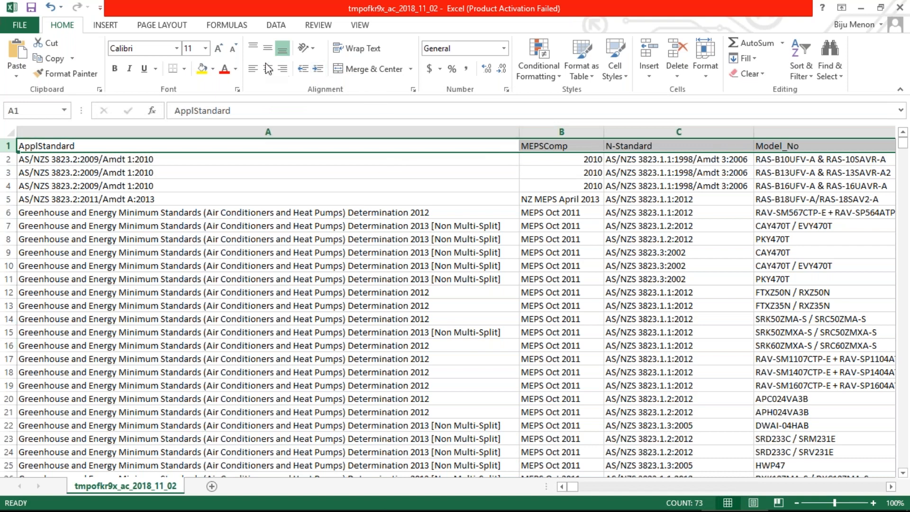
pyautogui.click(115, 72)
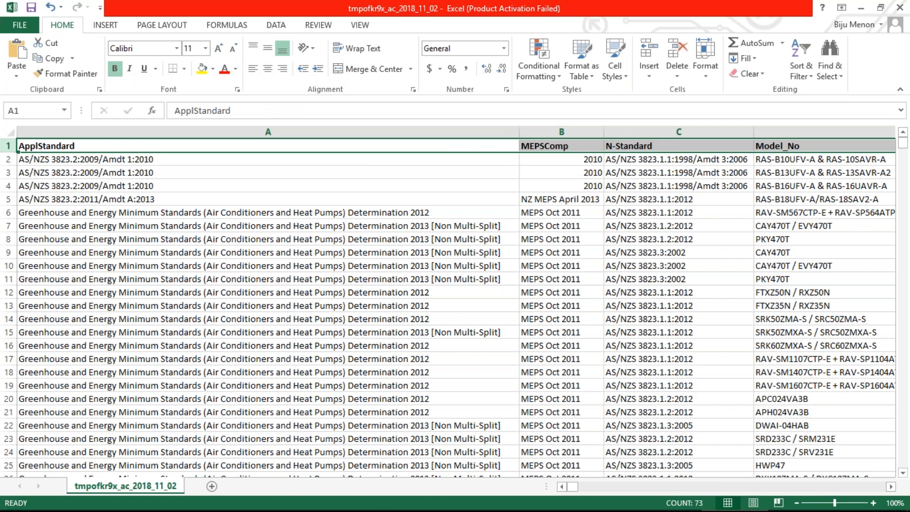
pyautogui.click(144, 199)
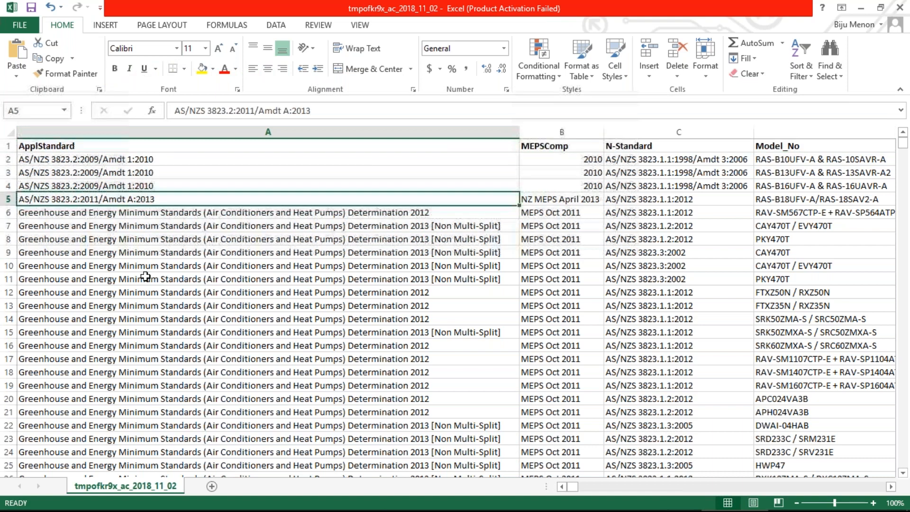
pyautogui.scroll(-4, 164, 343)
pyautogui.scroll(3, 164, 343)
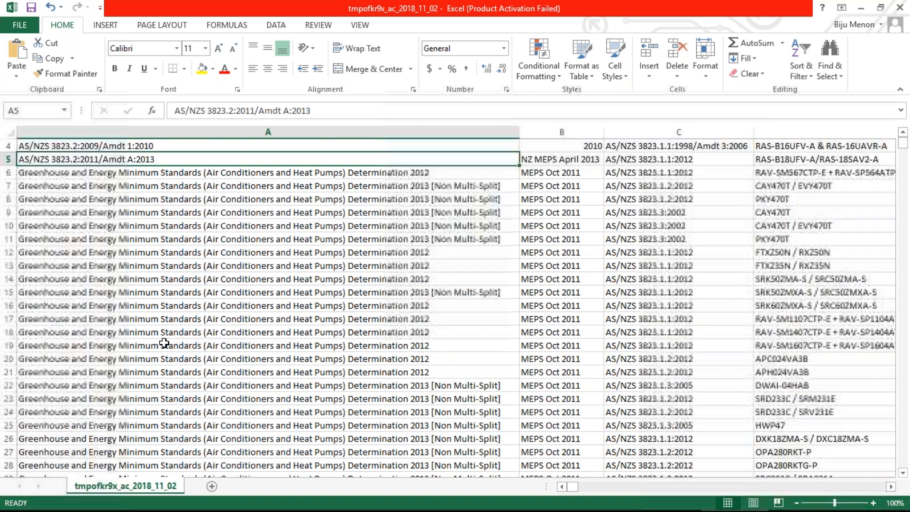
pyautogui.scroll(1, 163, 343)
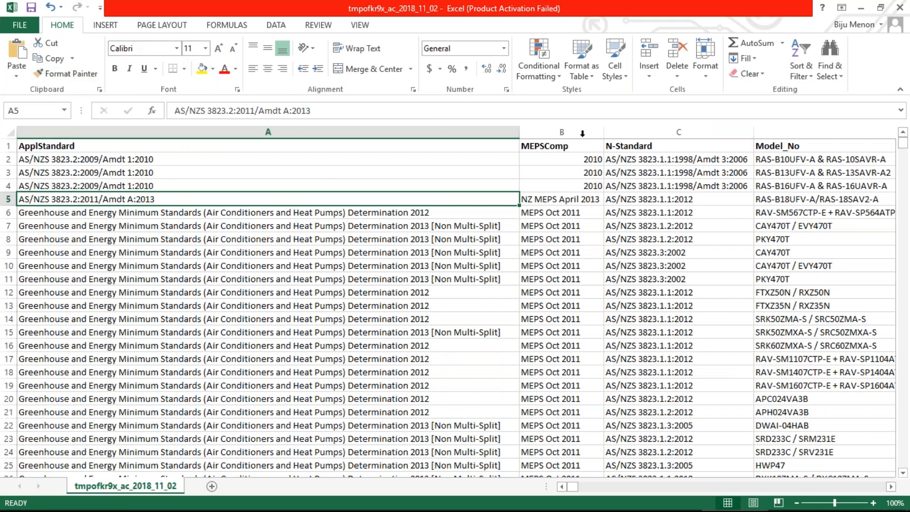
# Start opening another workbook and browse the Desktop and Downloads folders for the exchange rate file.
pyautogui.click(28, 30)
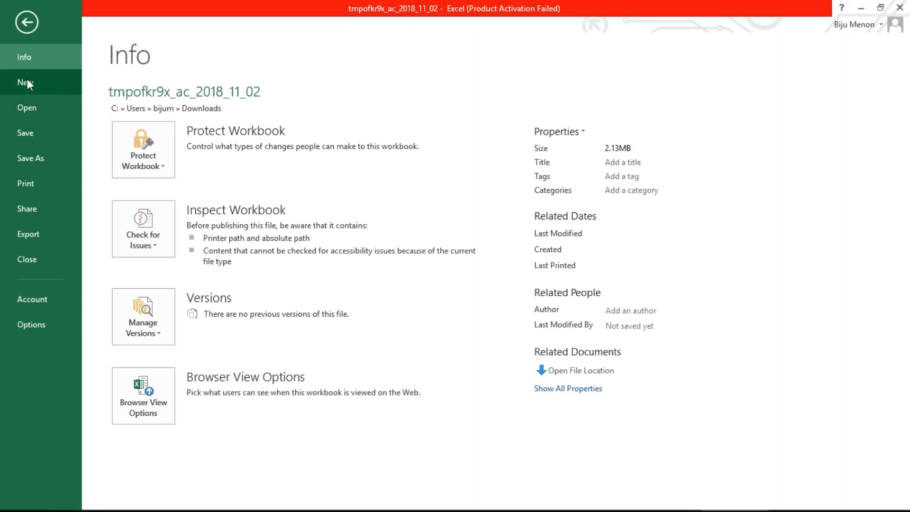
pyautogui.click(21, 110)
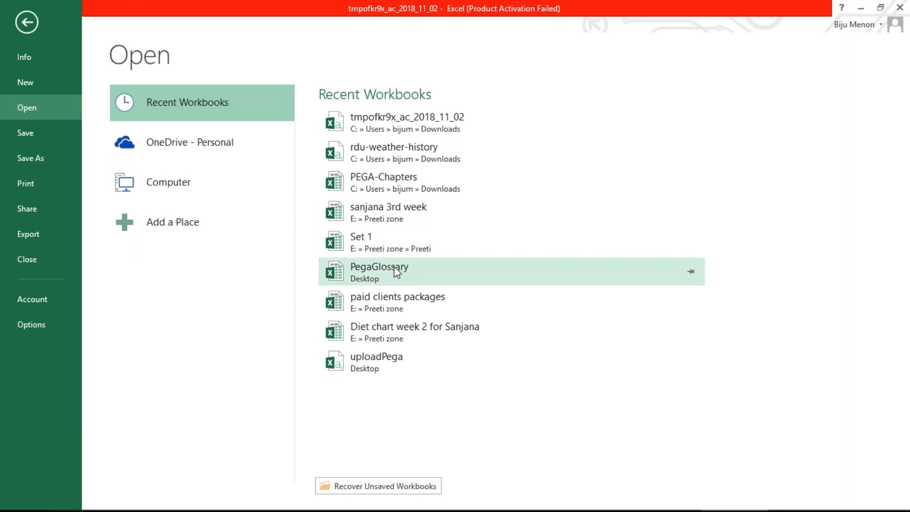
pyautogui.click(172, 194)
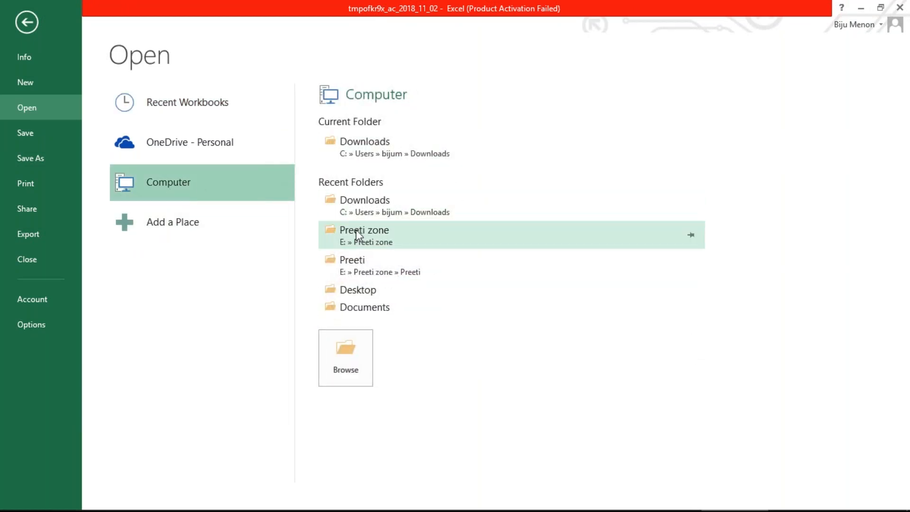
pyautogui.click(358, 291)
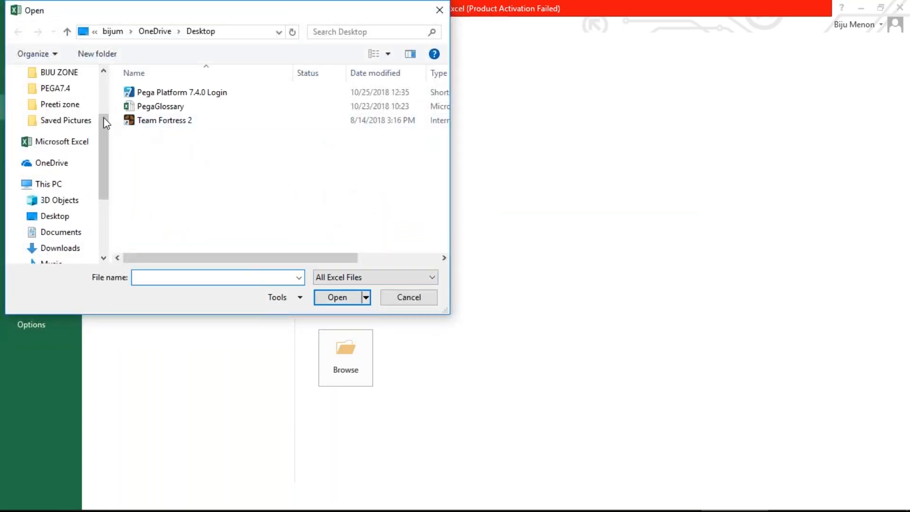
pyautogui.click(56, 185)
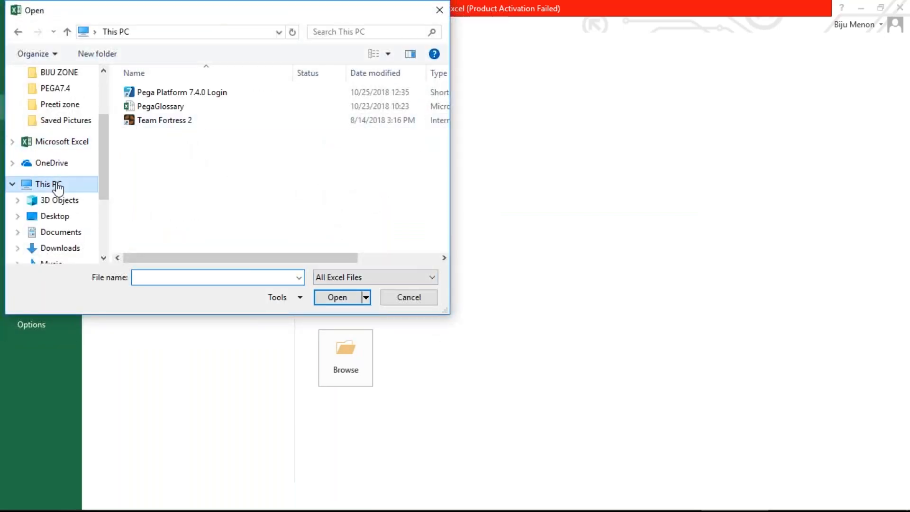
pyautogui.scroll(3, 108, 173)
pyautogui.click(60, 100)
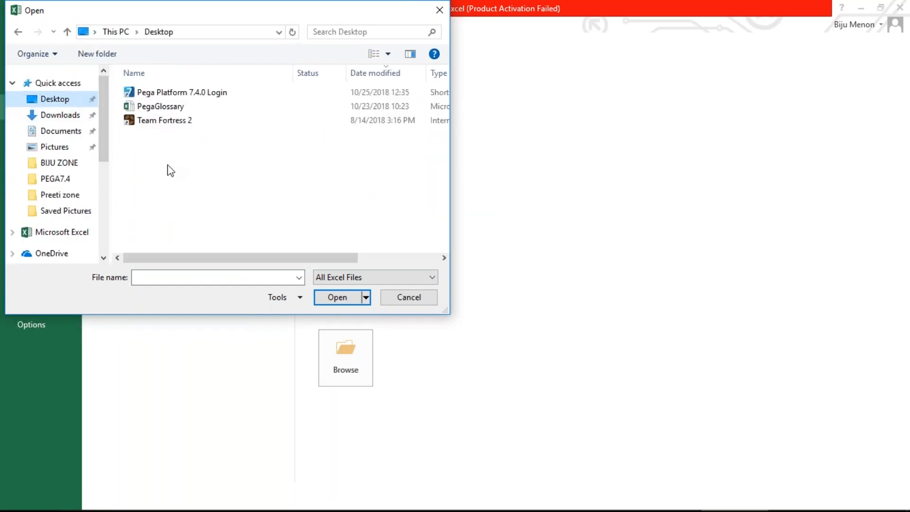
pyautogui.moveTo(105, 187); pyautogui.dragTo(104, 231)
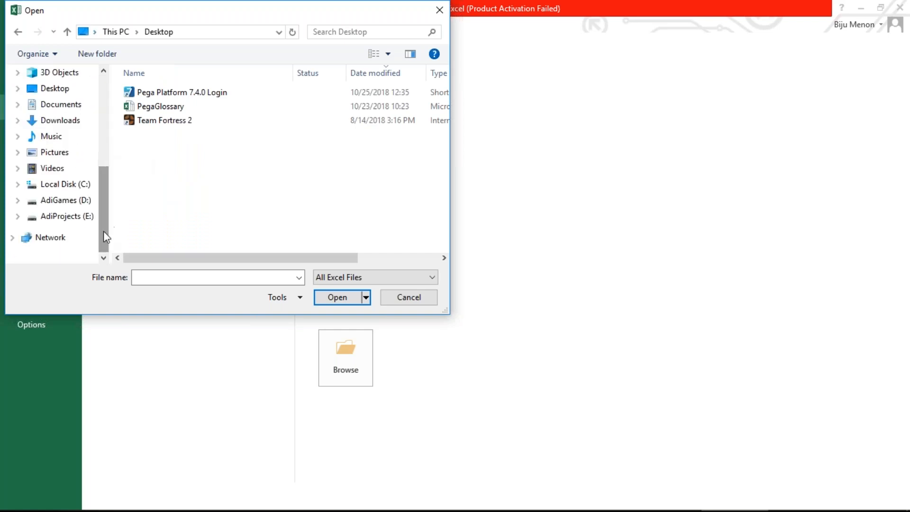
pyautogui.click(47, 105)
pyautogui.click(56, 125)
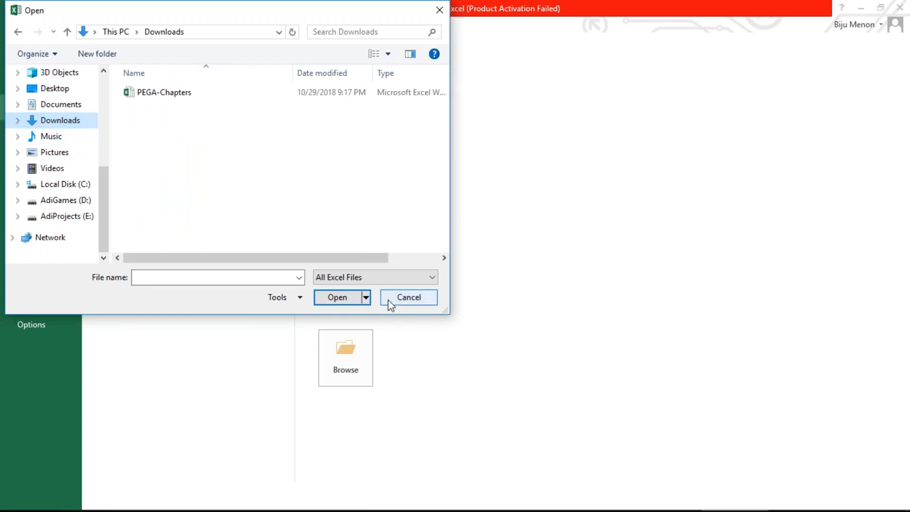
# Filter the file list with *.csv and open the exchangerate file from the Desktop folder.
pyautogui.click(209, 277)
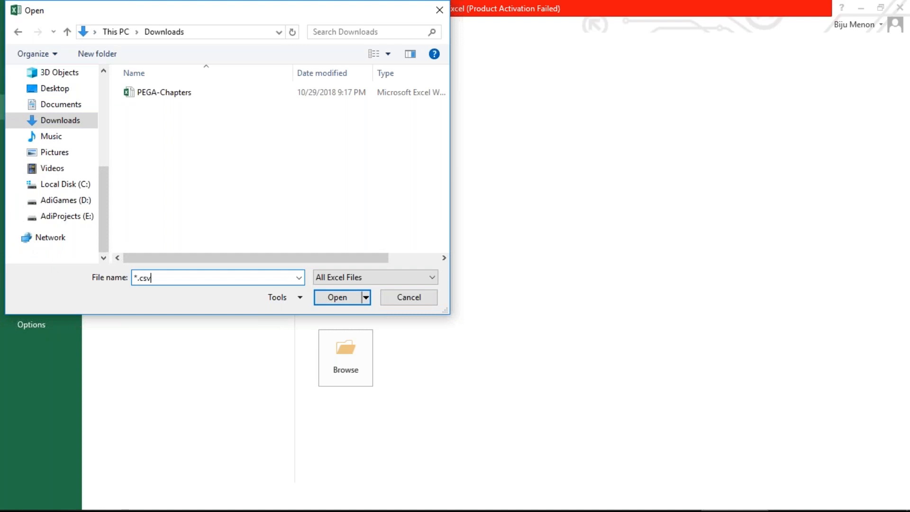
pyautogui.write('*.csv')
pyautogui.press('Return')
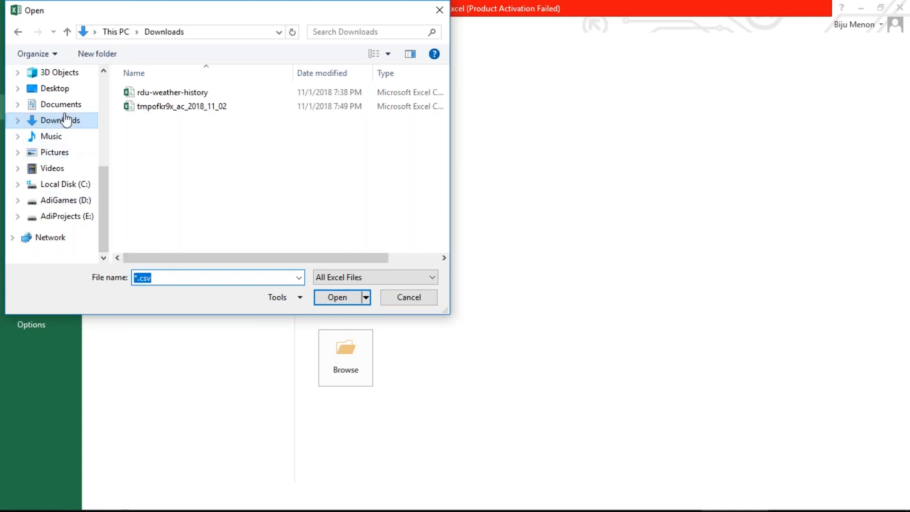
pyautogui.click(61, 89)
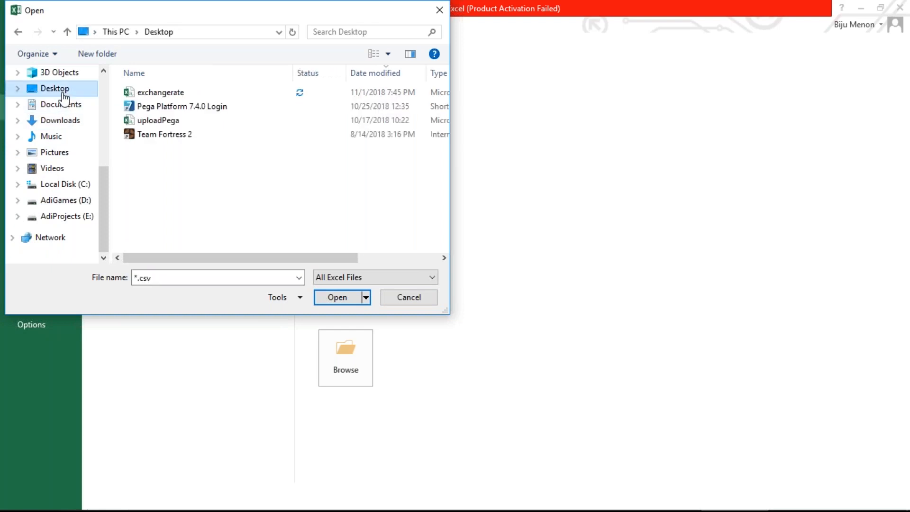
pyautogui.doubleClick(169, 95)
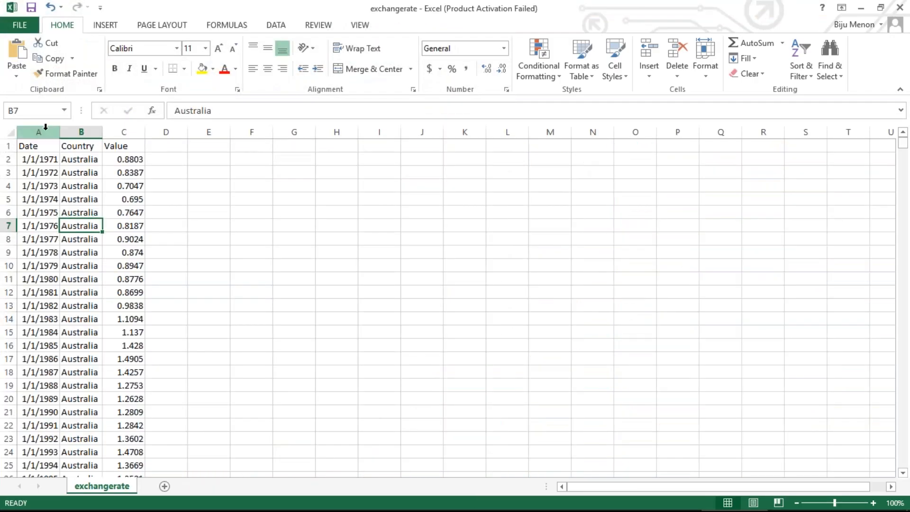
# Insert a new column before the Date column and head it rateid in cell A1.
pyautogui.click(45, 132)
pyautogui.rightClick(47, 133)
pyautogui.click(86, 273)
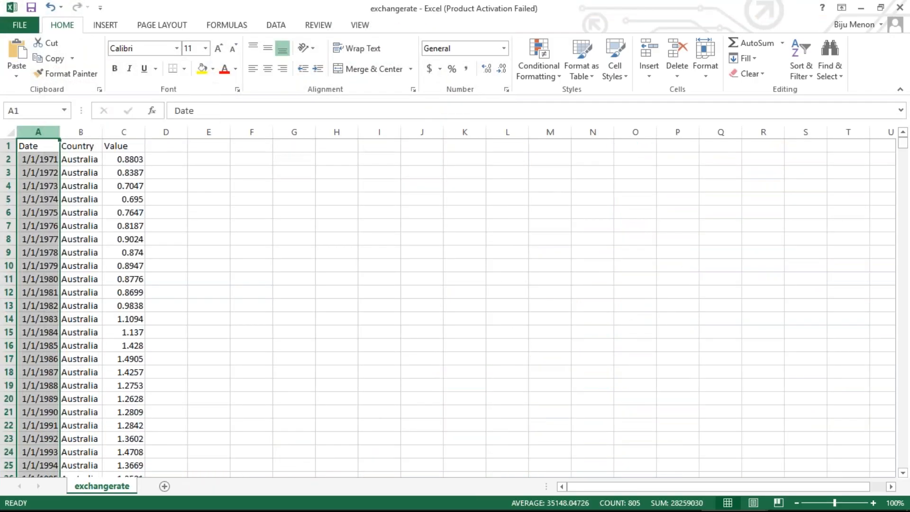
pyautogui.click(35, 146)
pyautogui.write('ra')
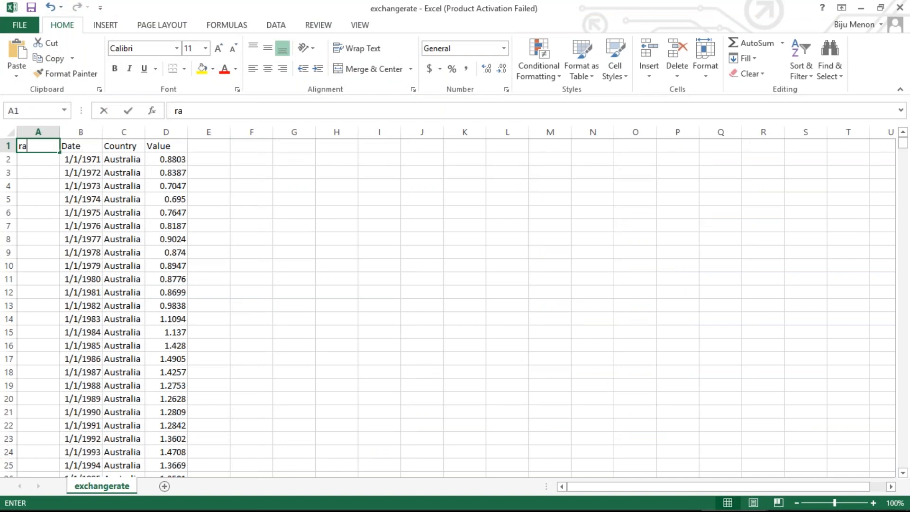
pyautogui.write('teid')
pyautogui.press('Return')
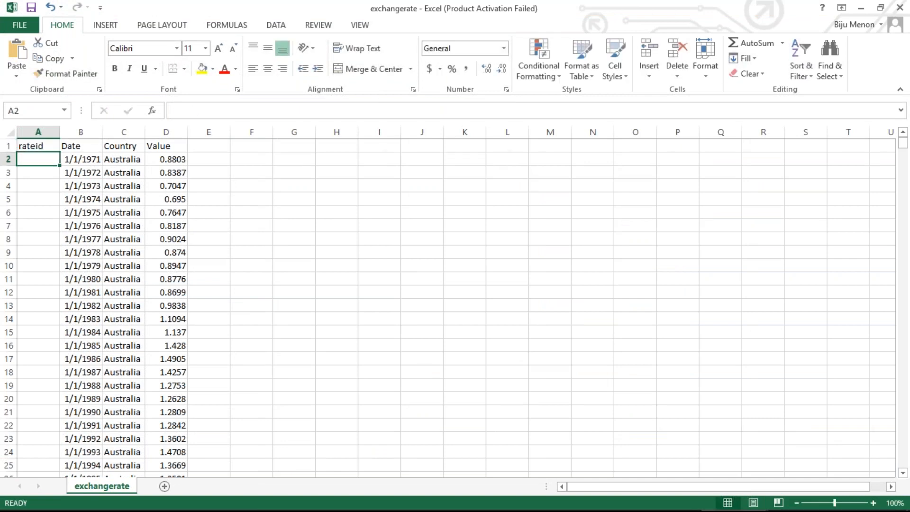
# Enter 1, 2 and 3 as the first rateid values and fill the number series down to row 805.
pyautogui.write('1')
pyautogui.press('Return')
pyautogui.write('2')
pyautogui.press('Return')
pyautogui.write('3')
pyautogui.press('Return')
pyautogui.moveTo(34, 159)
pyautogui.mouseDown()
pyautogui.moveTo(51, 325)
pyautogui.moveTo(41, 508)
pyautogui.moveTo(47, 148)
pyautogui.mouseUp()
pyautogui.click(95, 317)
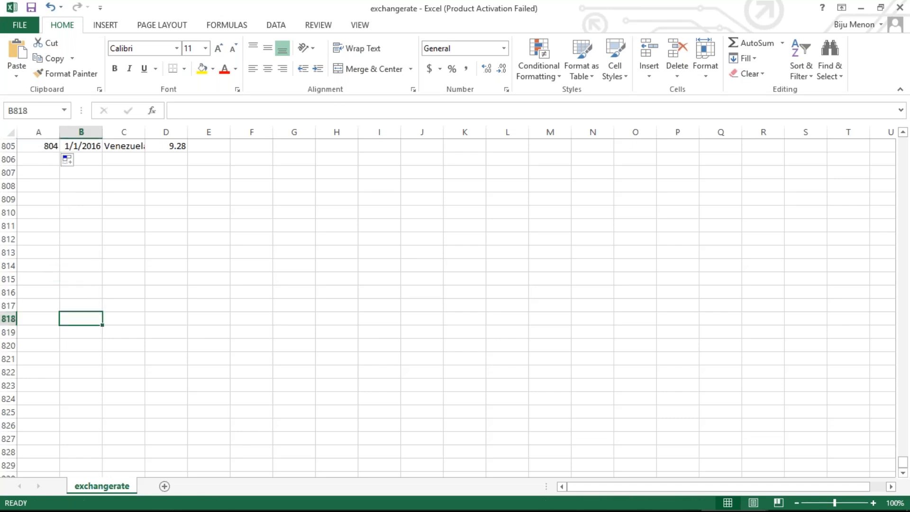
# Check the filled rateid numbers back to the header row, and save the exchangerate file, accepting the save prompt.
pyautogui.scroll(4, 95, 317)
pyautogui.scroll(4, 896, 319)
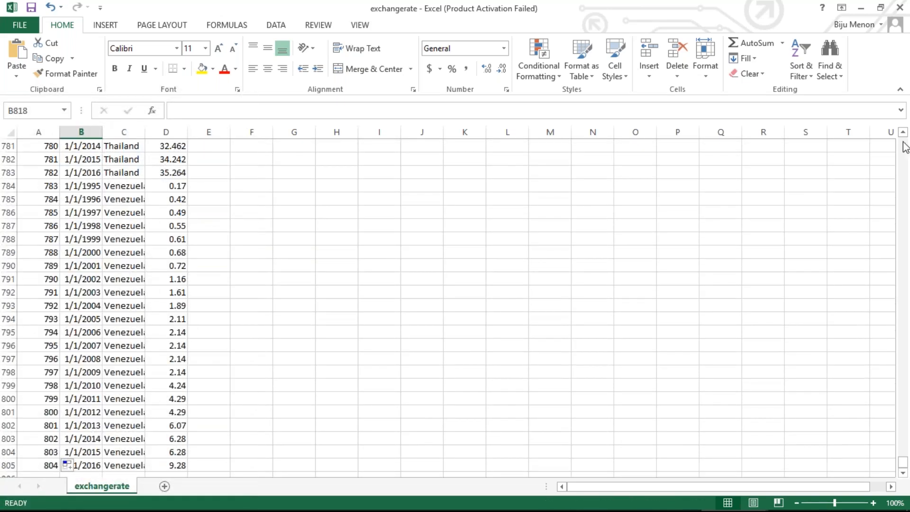
pyautogui.scroll(20, 905, 147)
pyautogui.scroll(20, 905, 146)
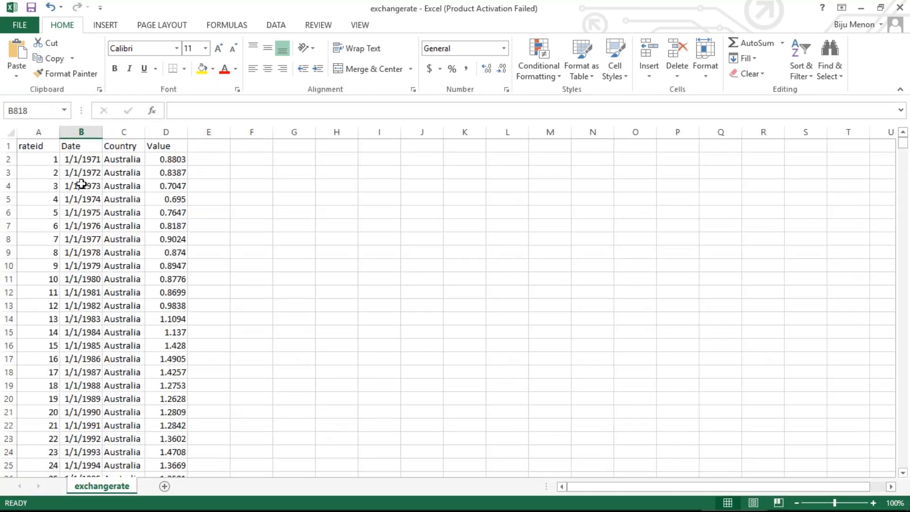
pyautogui.click(31, 7)
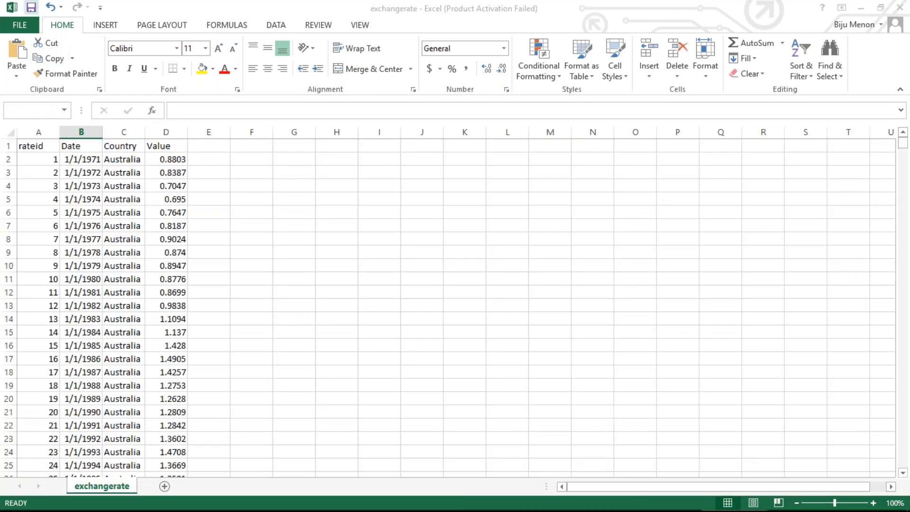
pyautogui.click(401, 298)
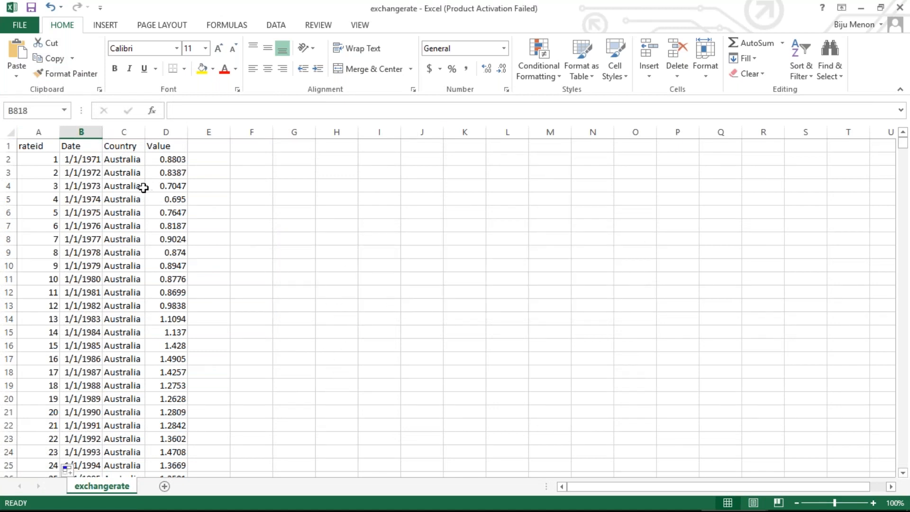
# Close the tmpofkr9x_ac_2018_11_02 workbook and return to the exchangerate workbook.
pyautogui.hotkey('alt', 'Tab')
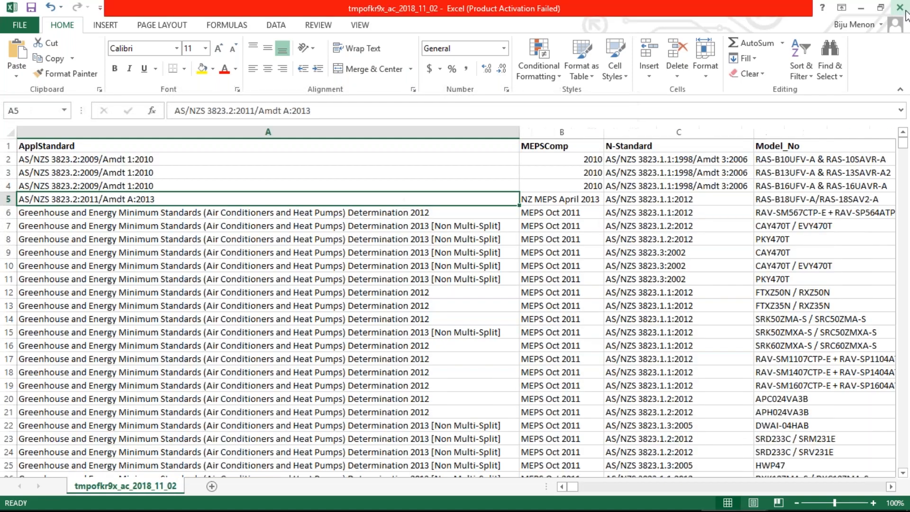
pyautogui.click(899, 8)
pyautogui.click(521, 277)
pyautogui.hotkey('alt', 'Tab')
pyautogui.hotkey('alt', 'Tab')
pyautogui.hotkey('alt', 'Tab')
pyautogui.hotkey('alt', 'Tab')
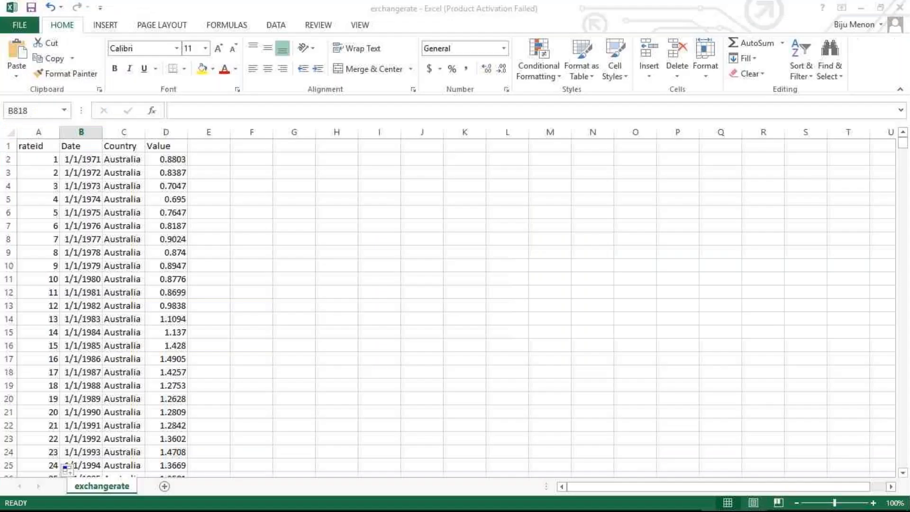
# Switch to Pega Designer Studio and add rateid as a single-line text field in the ratetable data model.
pyautogui.hotkey('alt', 'Tab')
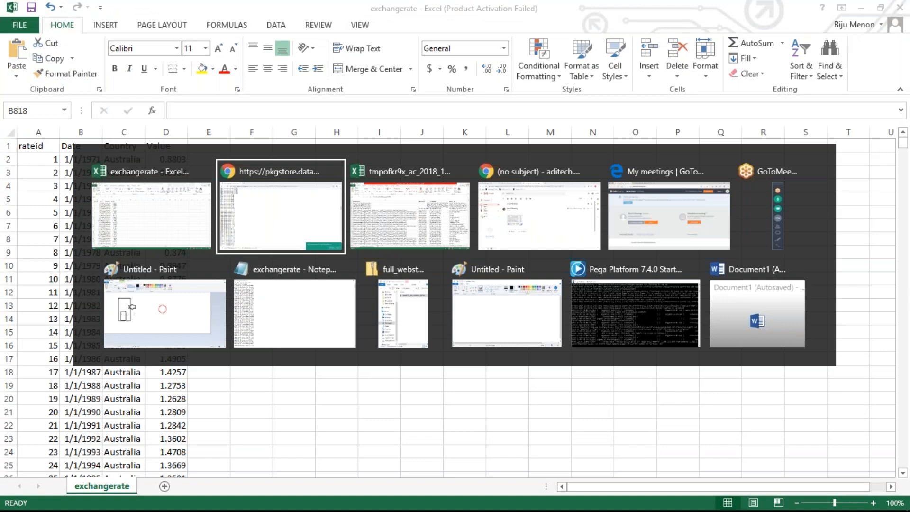
pyautogui.press('Tab')
pyautogui.press('Tab')
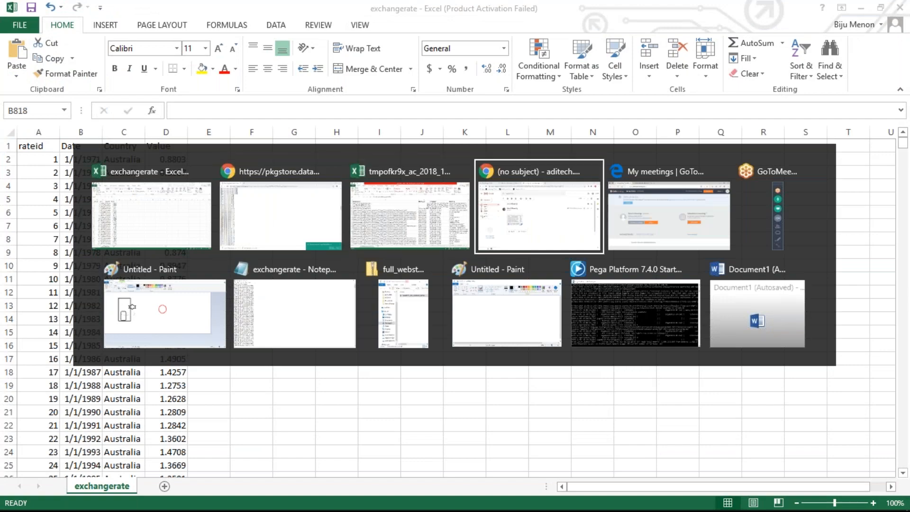
pyautogui.click(33, 13)
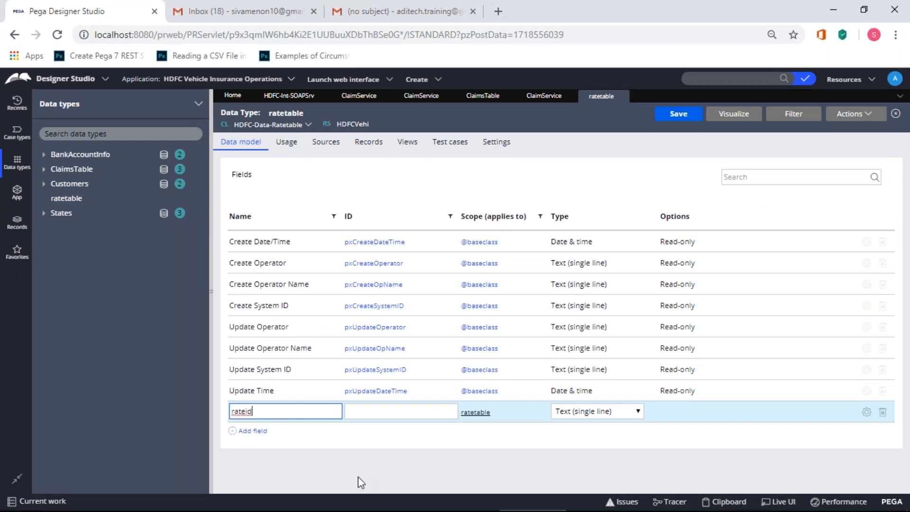
pyautogui.hotkey('alt', 'Tab')
pyautogui.press('Escape')
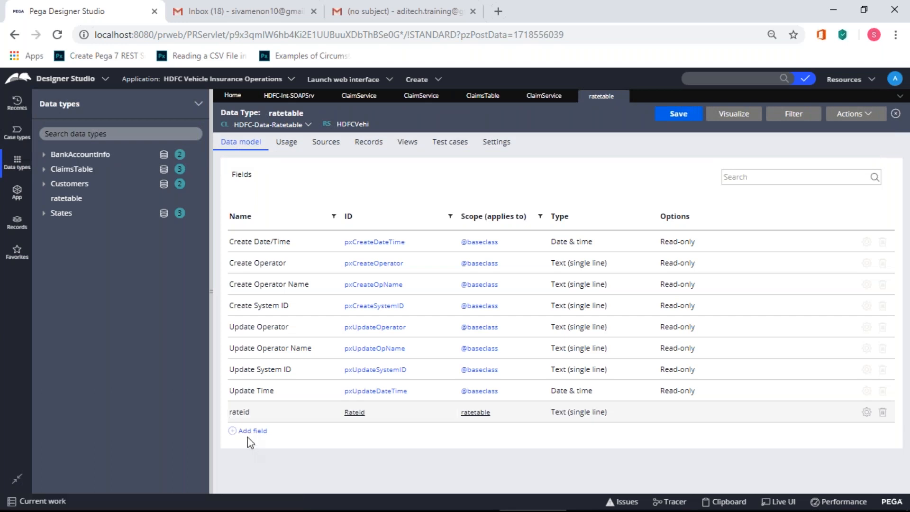
# Add three more single-line text fields named ratedate, Country and ratevalue to the ratetable data model.
pyautogui.click(249, 431)
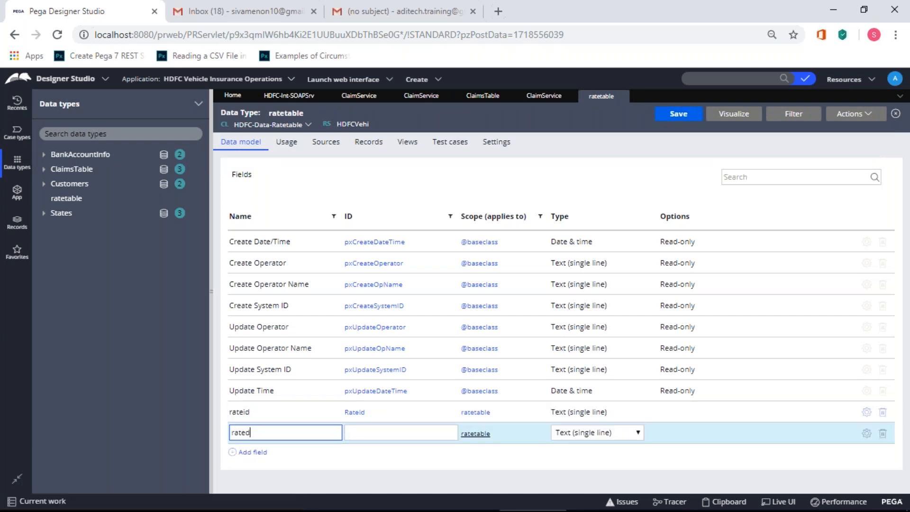
pyautogui.click(277, 476)
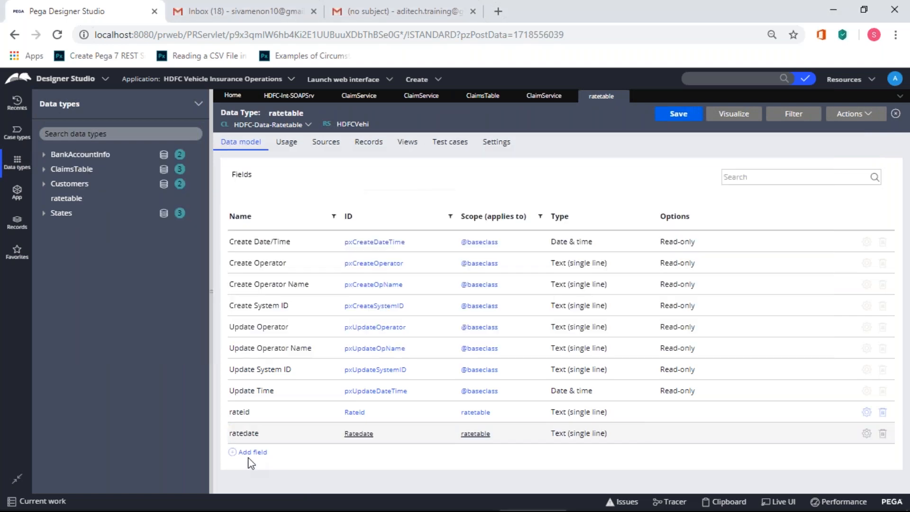
pyautogui.click(251, 452)
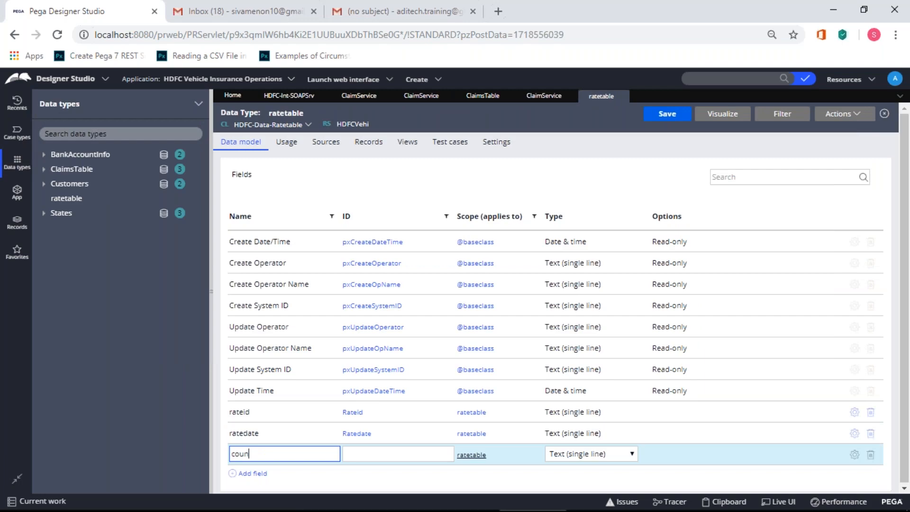
pyautogui.hotkey('alt', 'Tab')
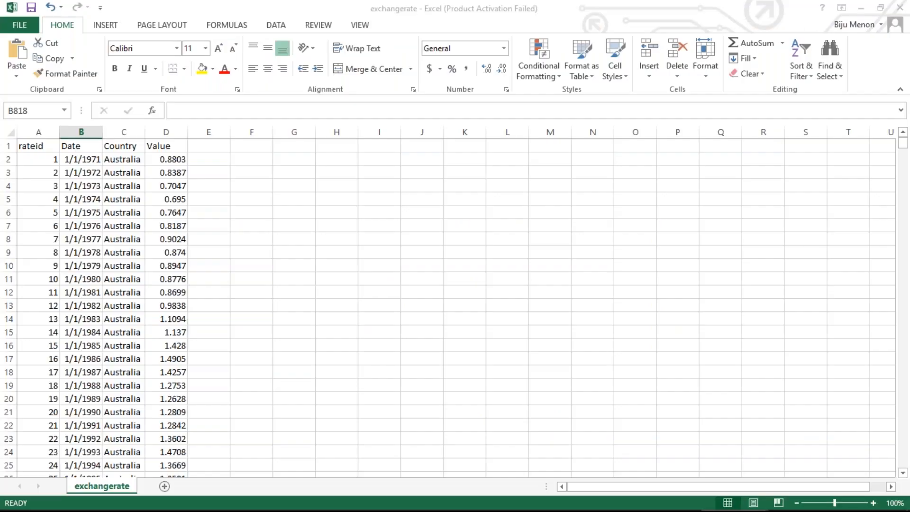
pyautogui.hotkey('alt', 'Tab')
pyautogui.click(262, 485)
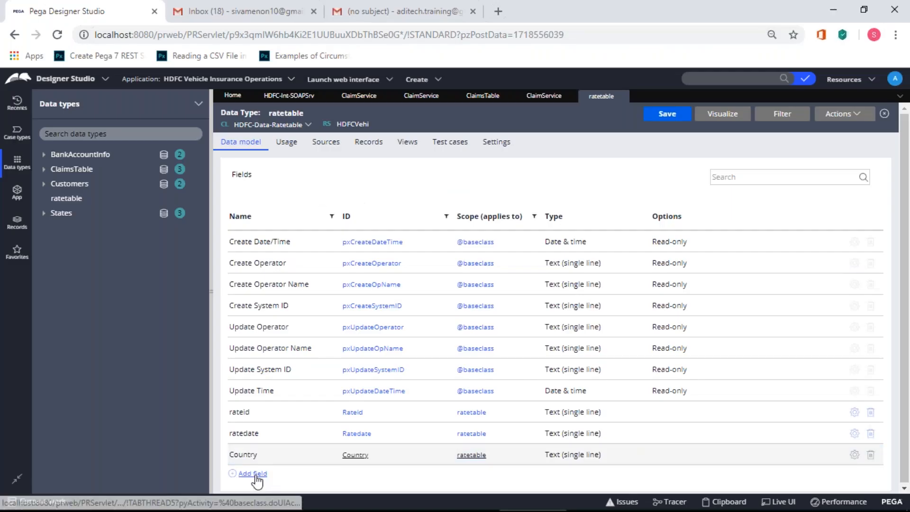
pyautogui.click(251, 473)
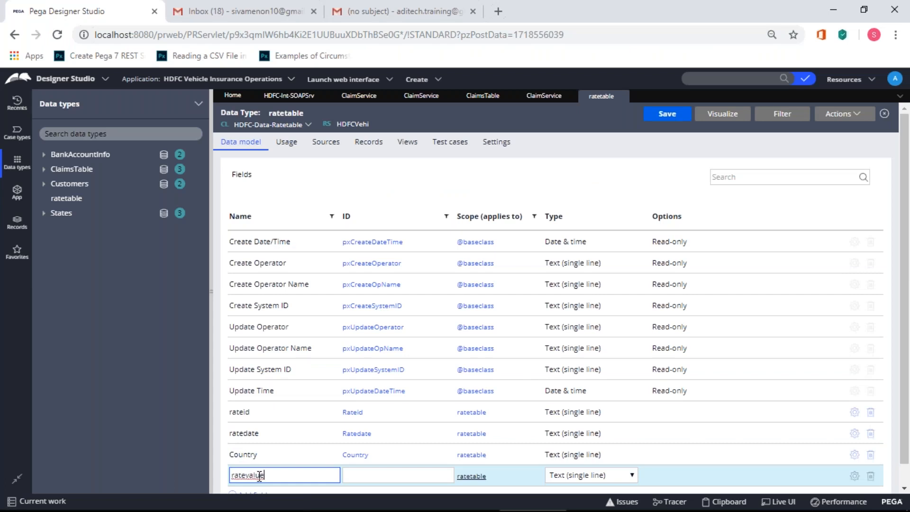
pyautogui.click(260, 487)
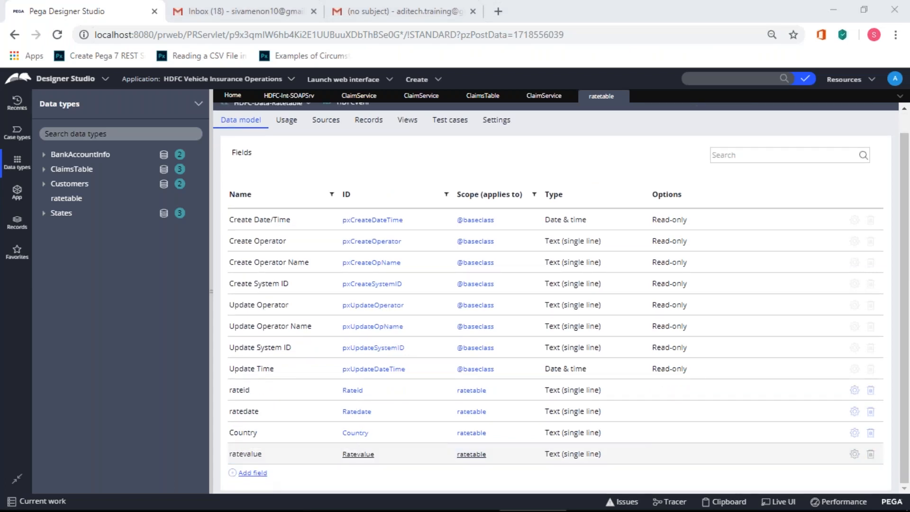
# Switch to the exchangerate workbook in Excel and rename the headers in B1, C1 and D1 to ratedate, country and ratevalue.
pyautogui.hotkey('alt', 'Tab')
pyautogui.click(96, 146)
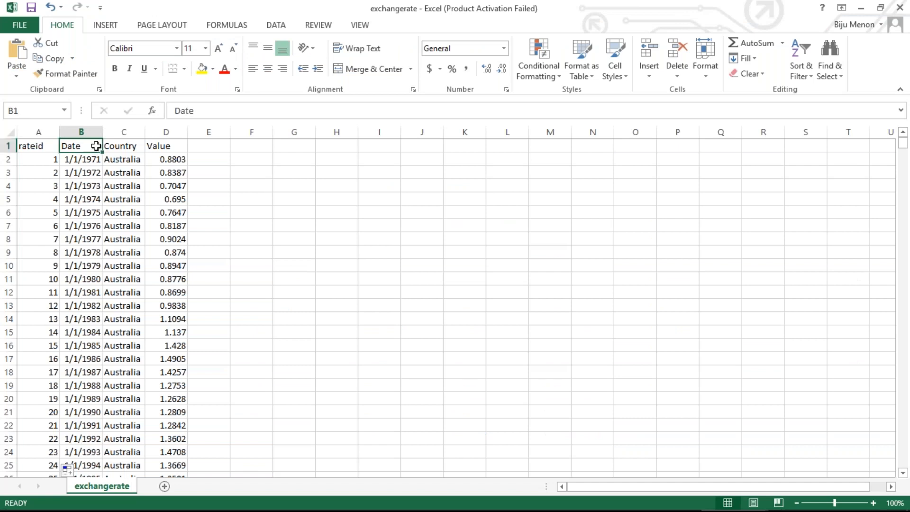
pyautogui.click(174, 110)
pyautogui.press('Delete')
pyautogui.write('ratedate')
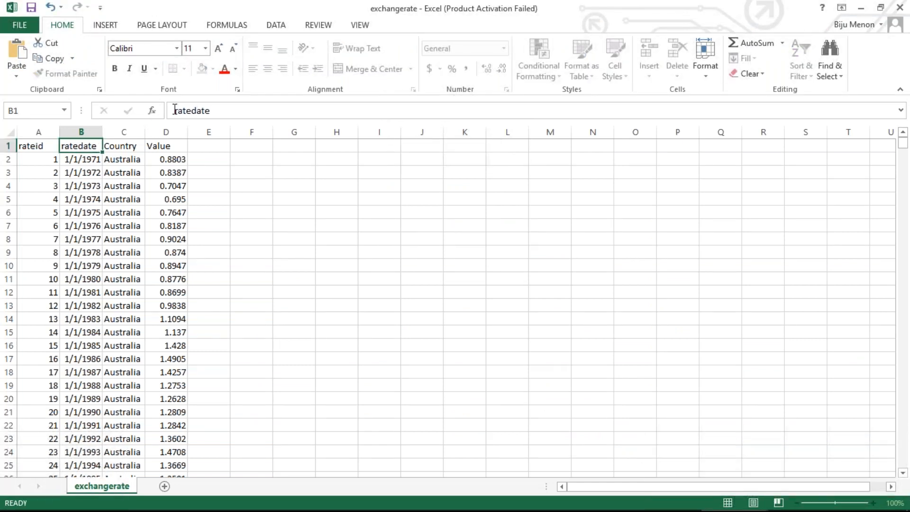
pyautogui.press('Tab')
pyautogui.write('country')
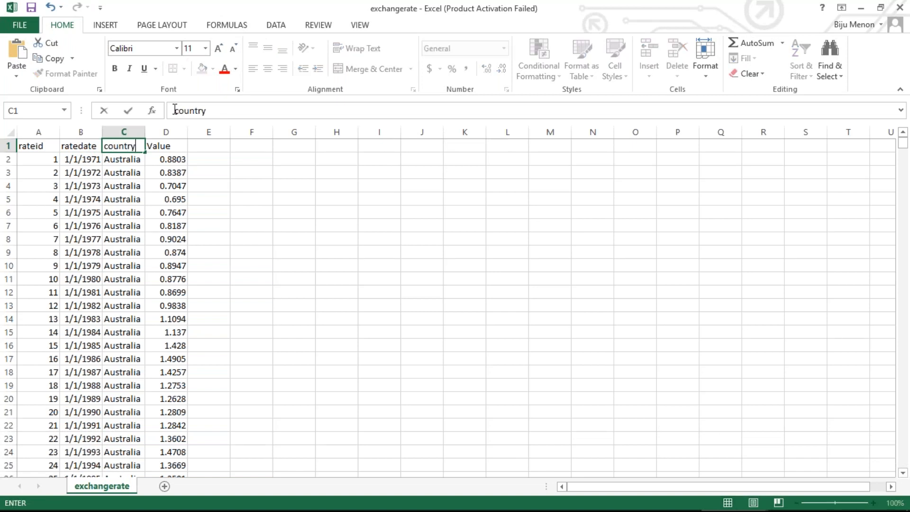
pyautogui.press('Tab')
pyautogui.write('rate')
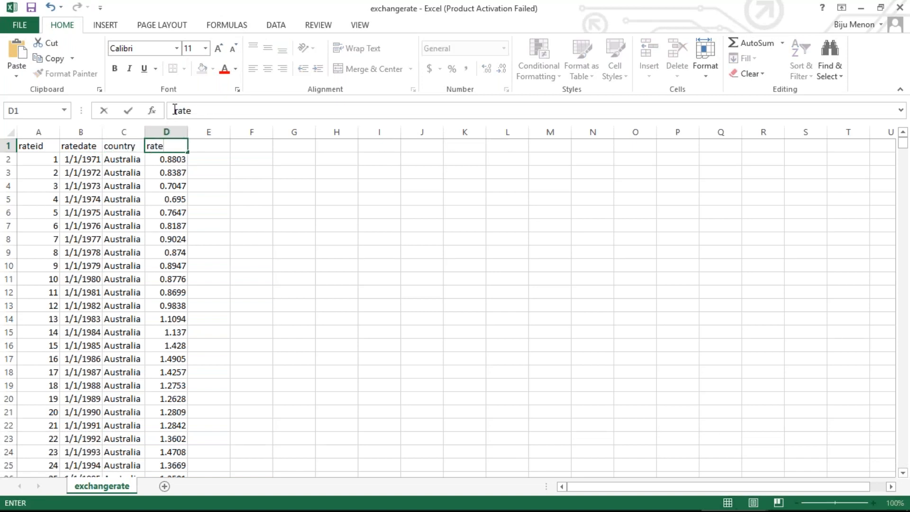
pyautogui.write('value')
pyautogui.press('Return')
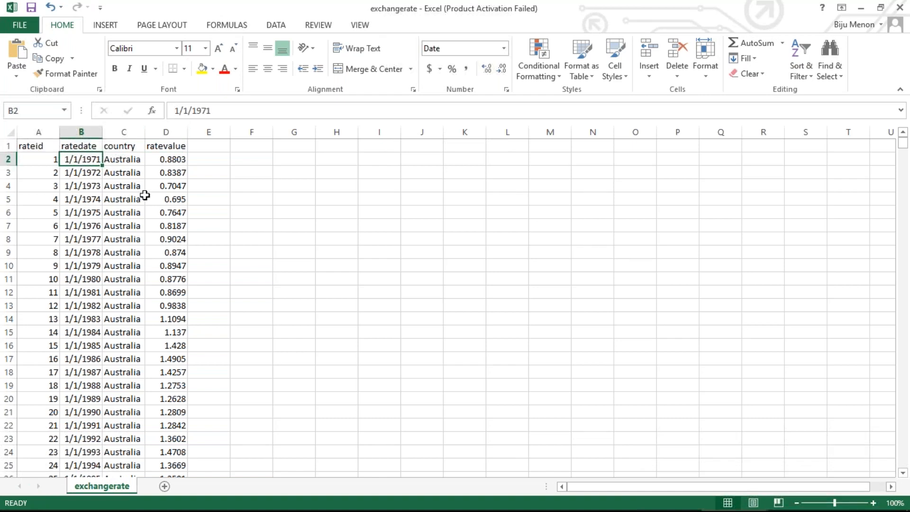
# Save the exchangerate workbook with its renamed headers, keeping the CSV format.
pyautogui.click(124, 199)
pyautogui.click(31, 7)
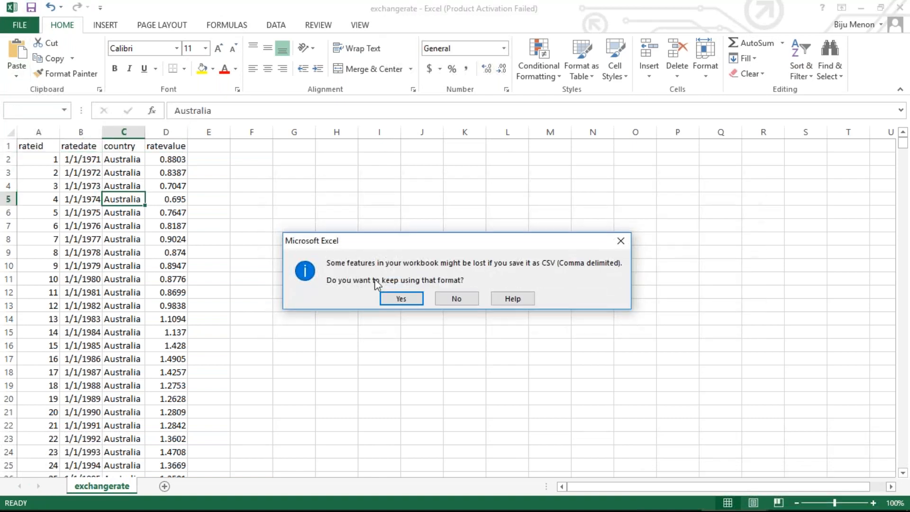
pyautogui.click(402, 297)
# Switch to Pega and create a local source for ratetable with rateid as the key, and open its records.
pyautogui.hotkey('alt', 'Tab')
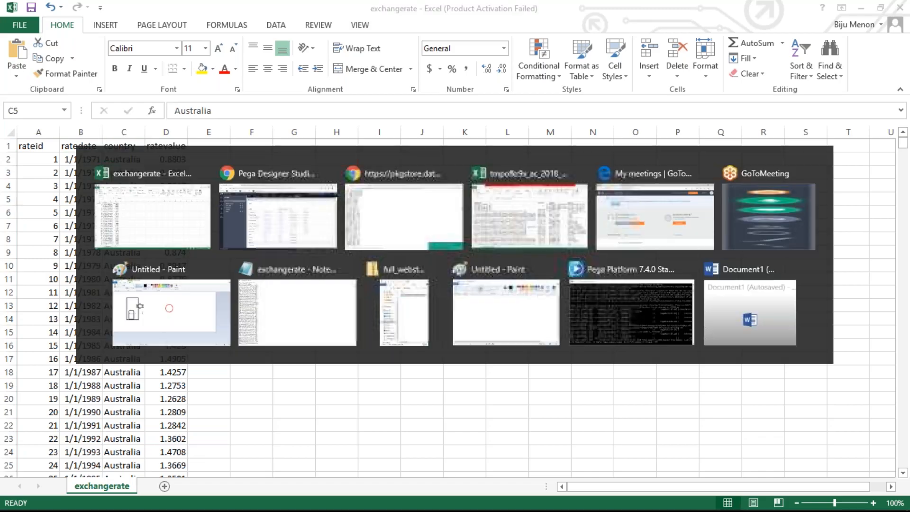
pyautogui.hotkey('alt', 'Tab')
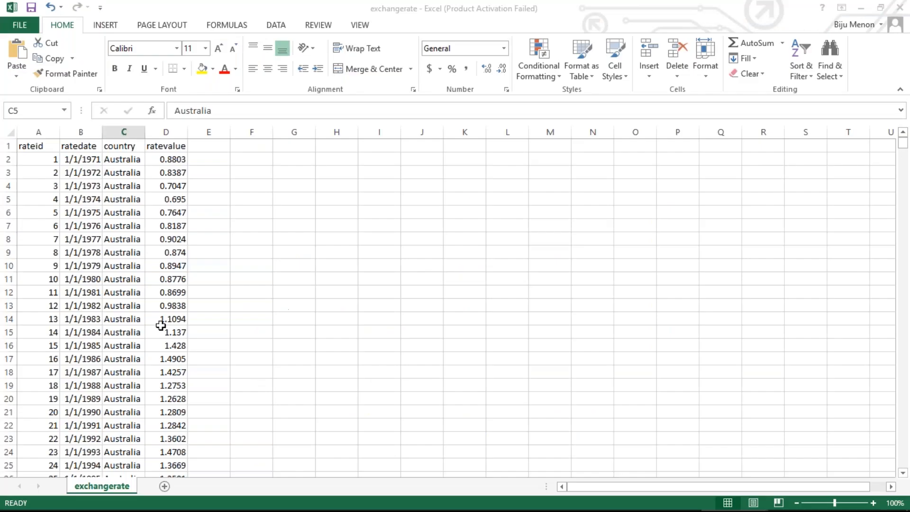
pyautogui.hotkey('alt', 'Tab')
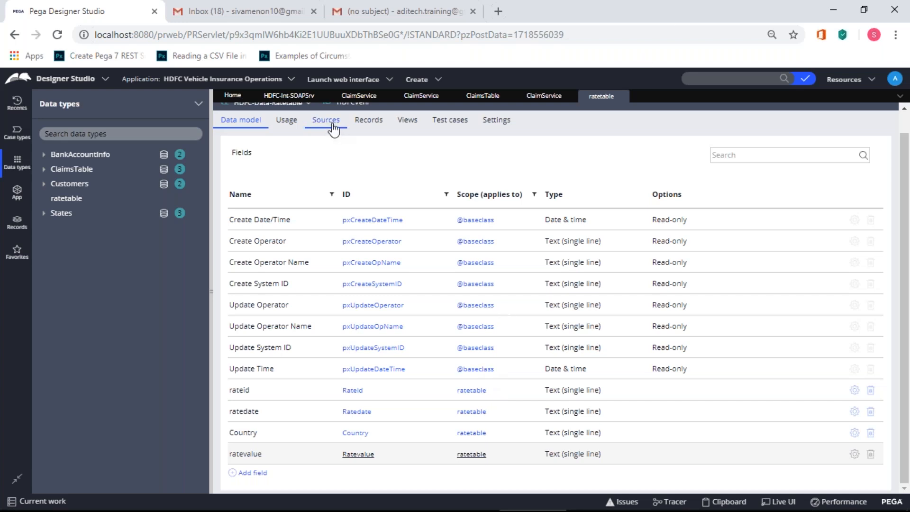
pyautogui.click(333, 124)
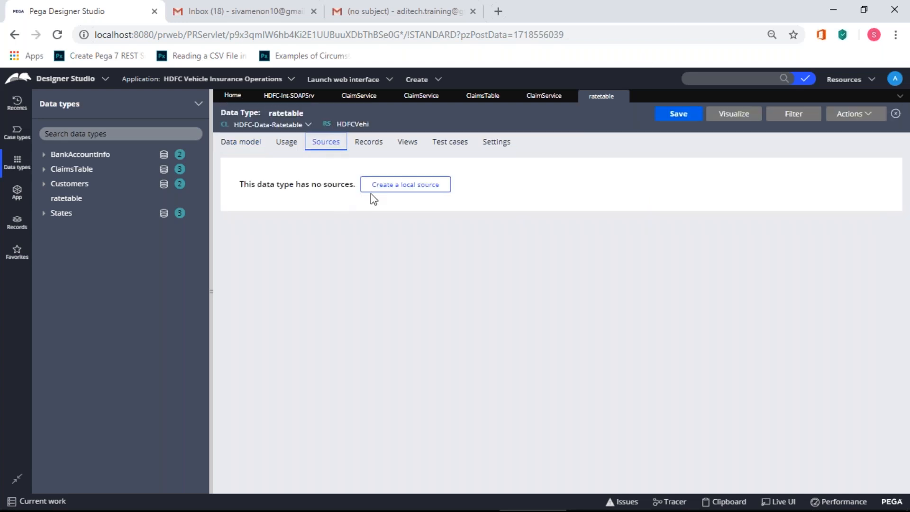
pyautogui.click(384, 187)
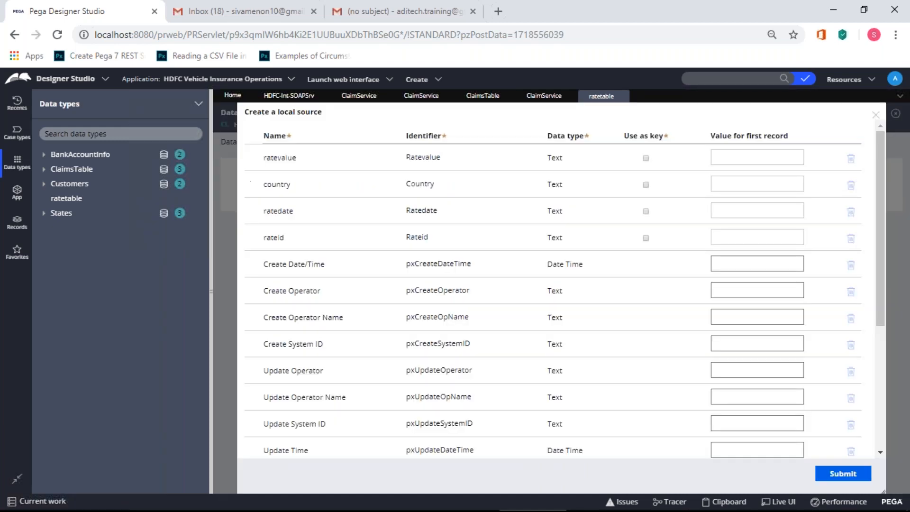
pyautogui.click(645, 237)
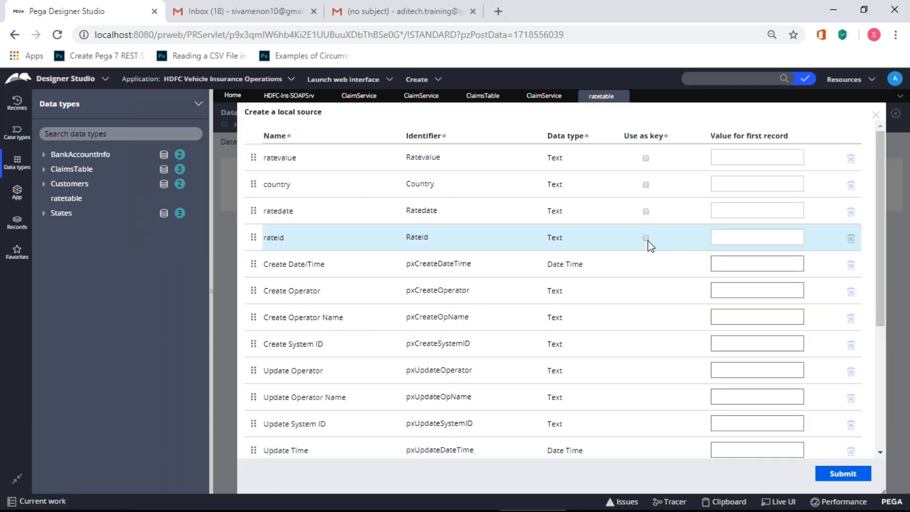
pyautogui.click(846, 473)
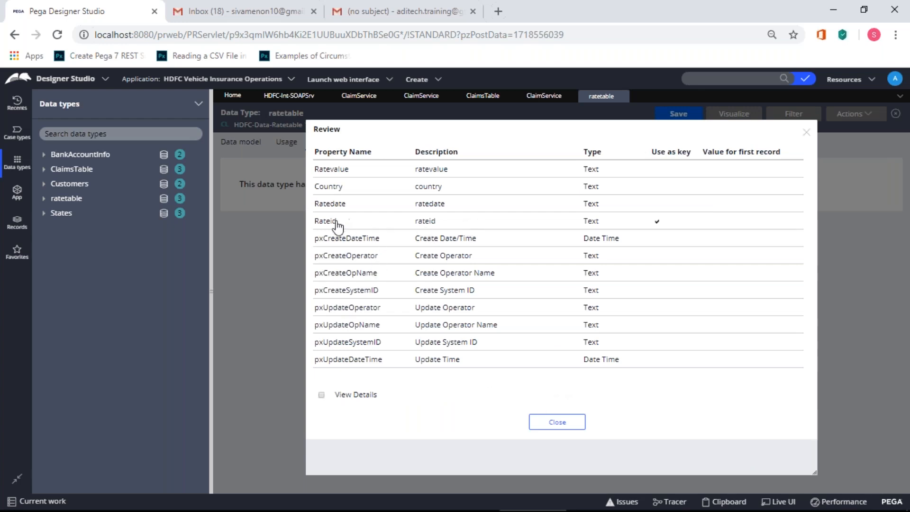
pyautogui.click(552, 421)
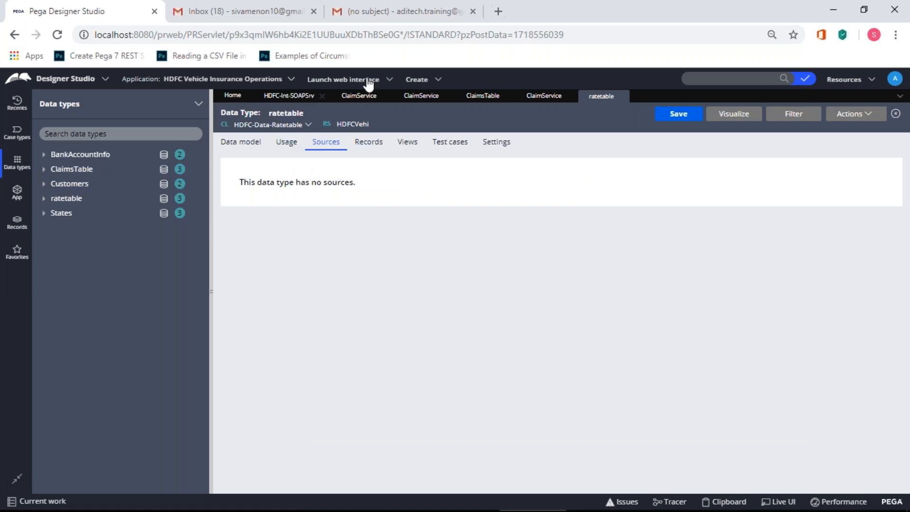
pyautogui.click(376, 143)
pyautogui.click(298, 248)
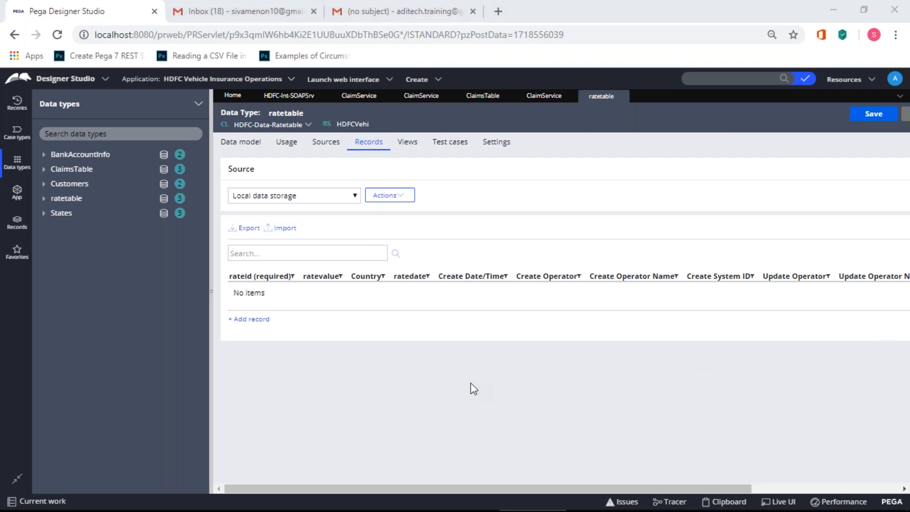
# Save the exchangerate workbook in Excel again in CSV format and return to the ratetable records in Pega.
pyautogui.hotkey('alt', 'Tab')
pyautogui.click(31, 8)
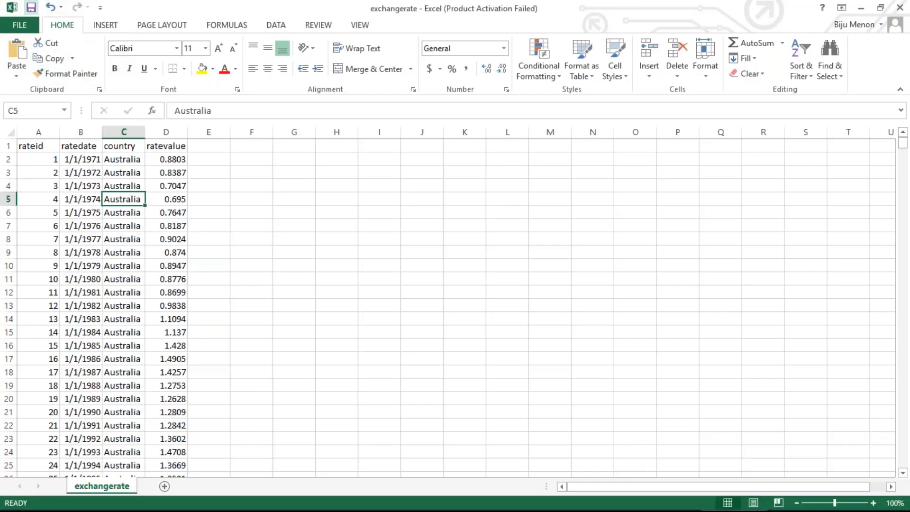
pyautogui.click(416, 301)
pyautogui.hotkey('alt', 'Tab')
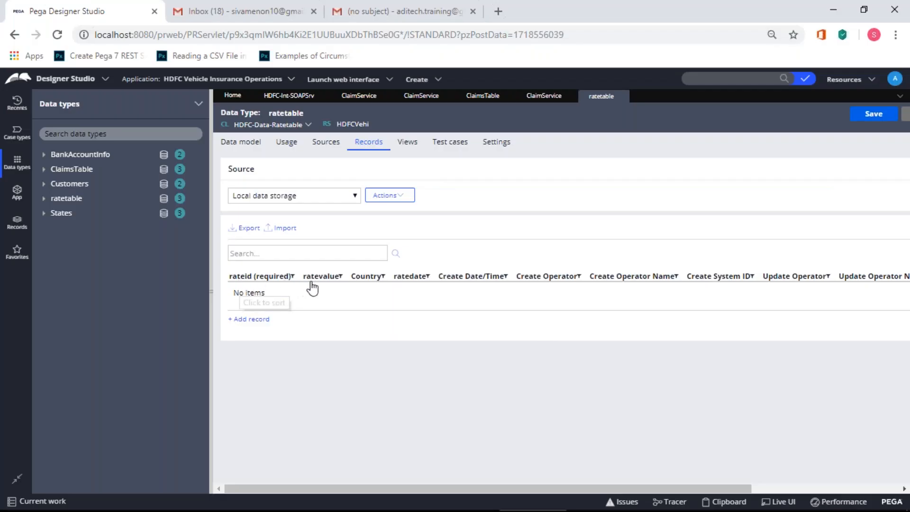
# Compare the column order of the ratetable records in Pega with the exchangerate sheet in Excel.
pyautogui.hotkey('alt', 'Tab')
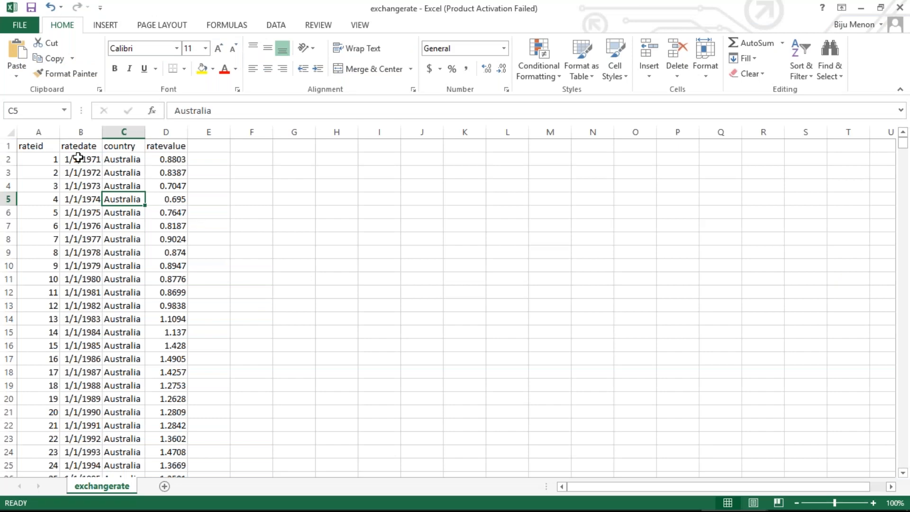
pyautogui.hotkey('alt', 'Tab')
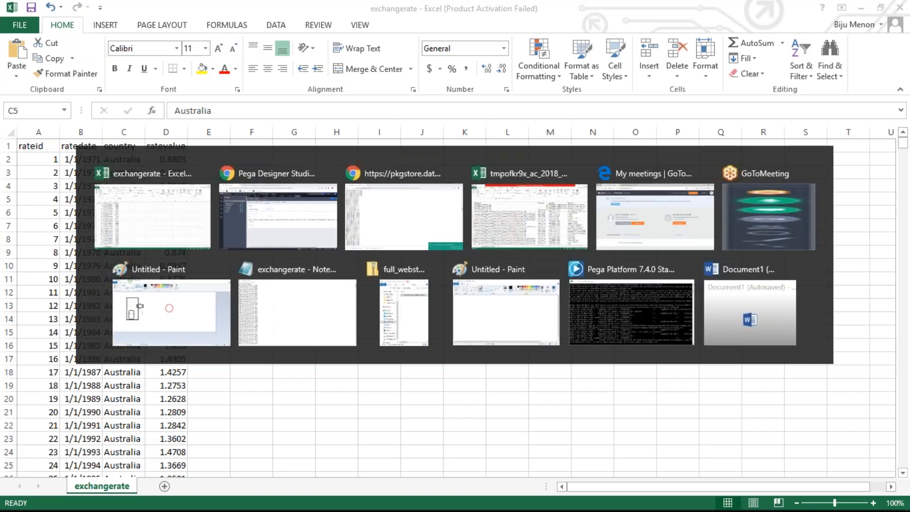
pyautogui.hotkey('alt', 'Tab')
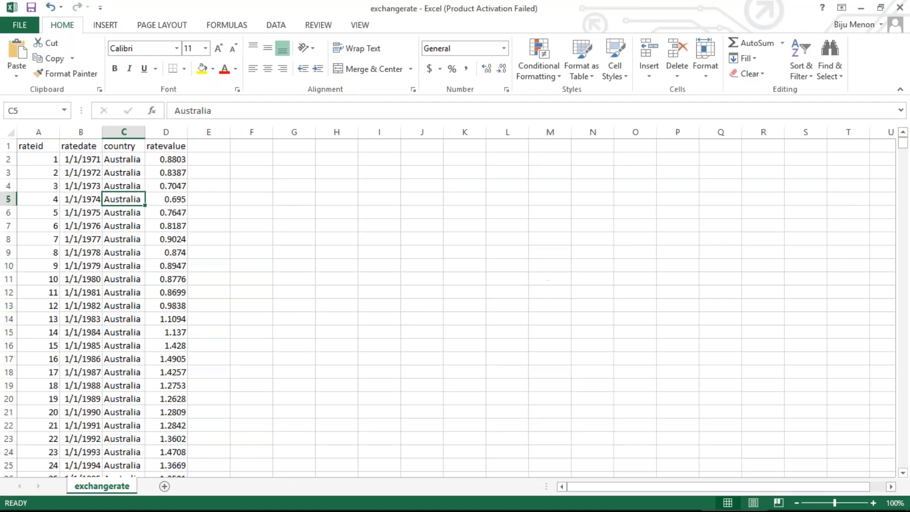
pyautogui.hotkey('alt', 'Tab')
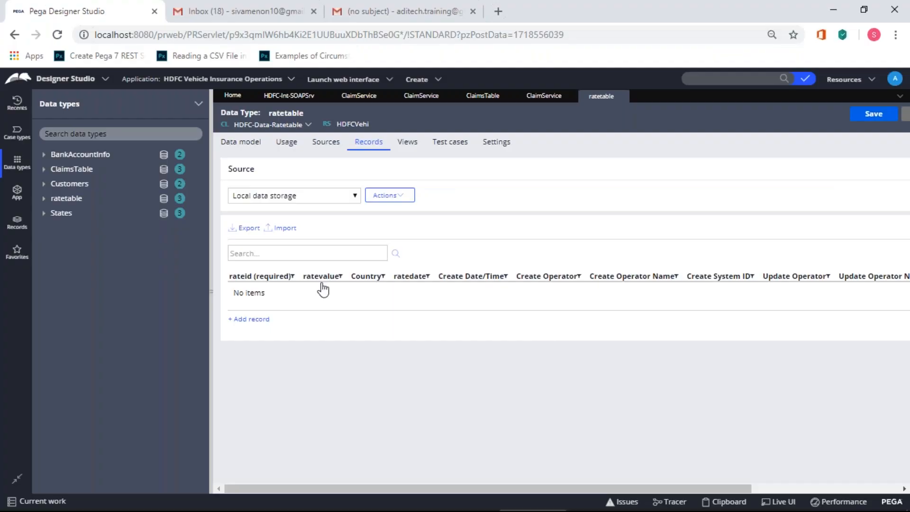
pyautogui.hotkey('alt', 'Tab')
pyautogui.hotkey('alt', 'Tab')
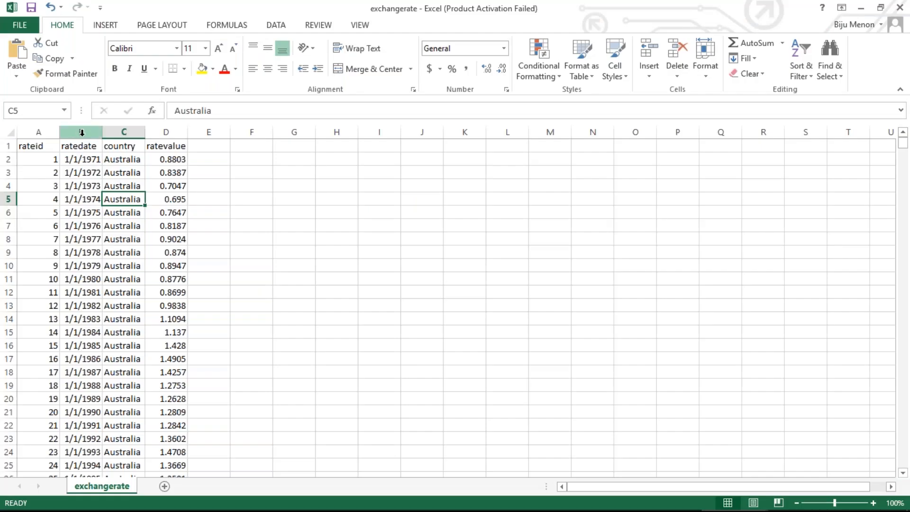
# Move the ratevalue column of the exchangerate sheet between rateid and ratedate.
pyautogui.click(167, 133)
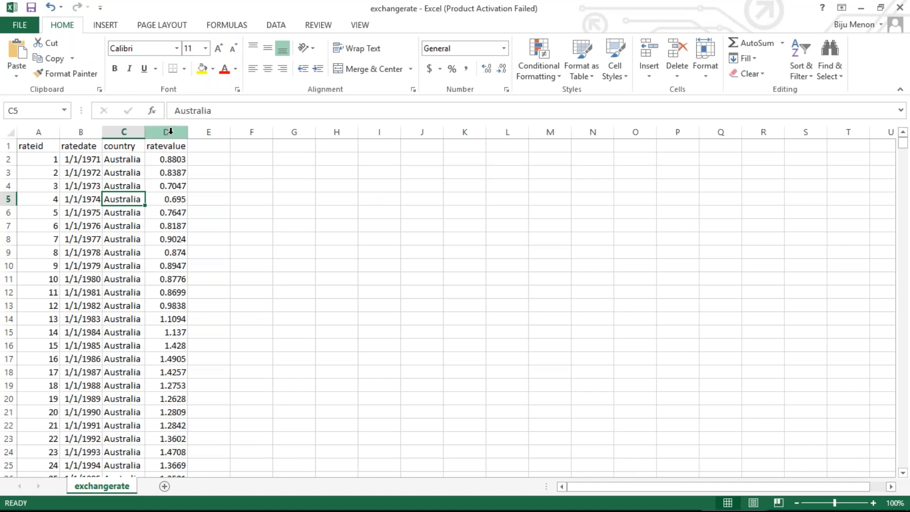
pyautogui.moveTo(145, 142); pyautogui.dragTo(105, 183)
pyautogui.rightClick(169, 133)
pyautogui.click(202, 145)
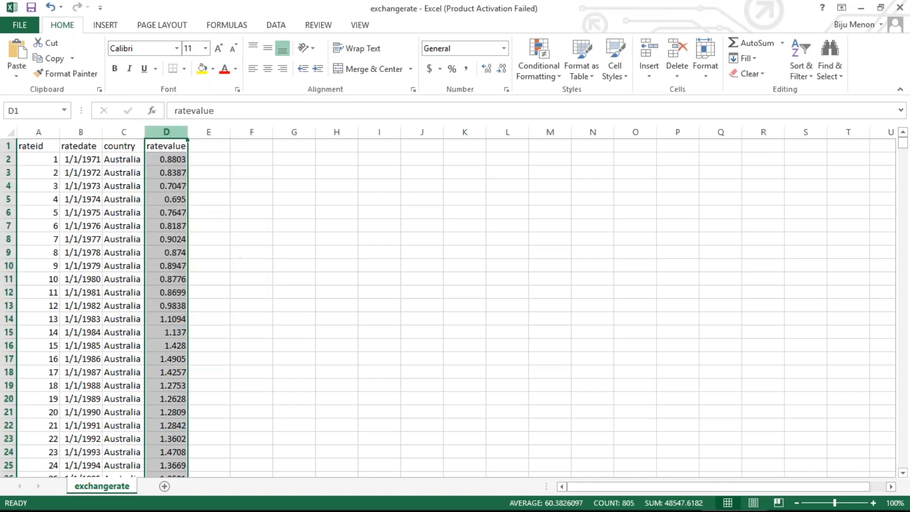
pyautogui.click(84, 133)
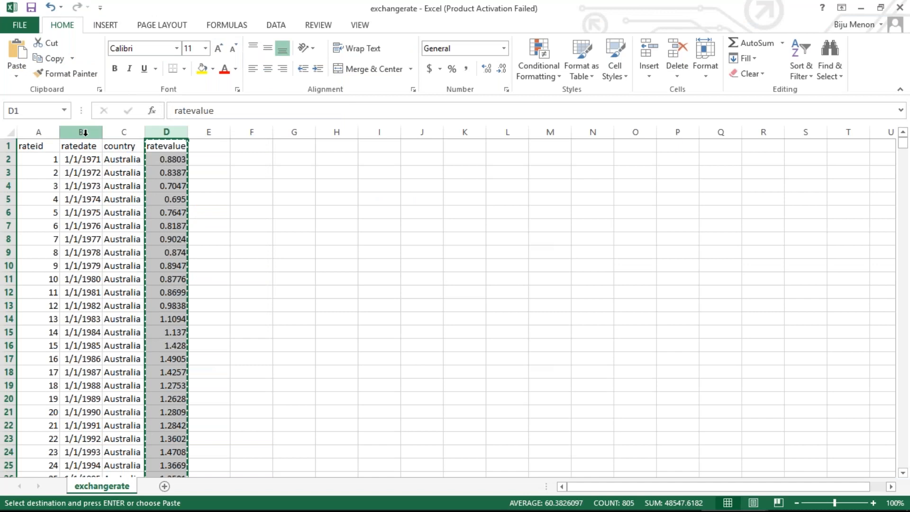
pyautogui.rightClick(84, 133)
pyautogui.click(128, 229)
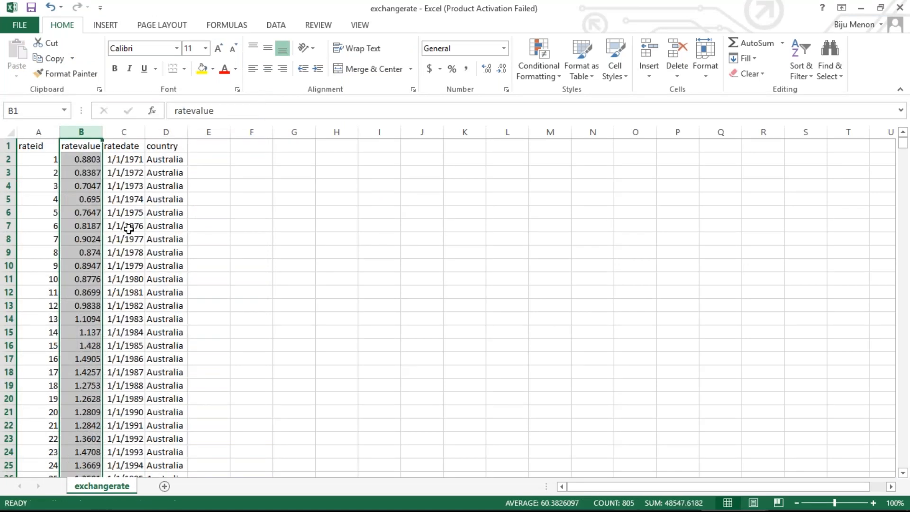
pyautogui.click(165, 228)
# Check the field order of the ratetable records in Pega and move the ratedate column after country in the Excel sheet.
pyautogui.hotkey('alt', 'Tab')
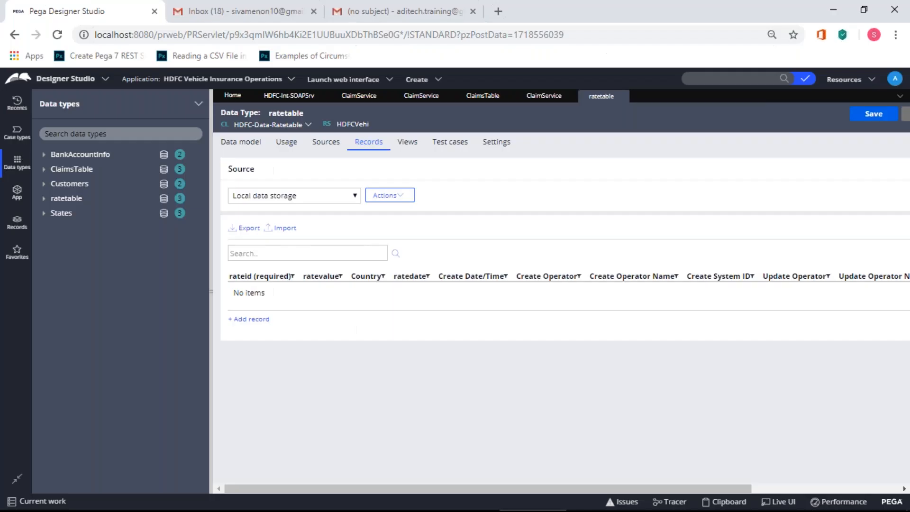
pyautogui.hotkey('alt', 'Tab')
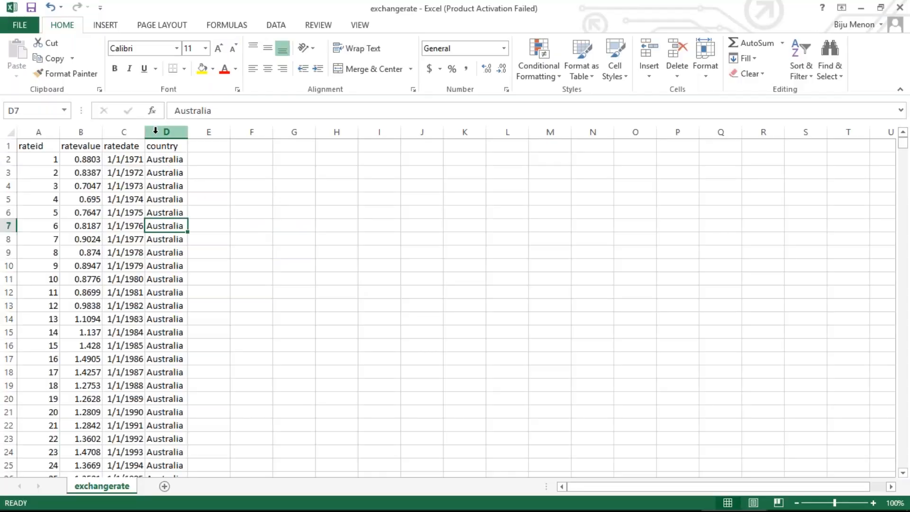
pyautogui.rightClick(155, 130)
pyautogui.click(135, 137)
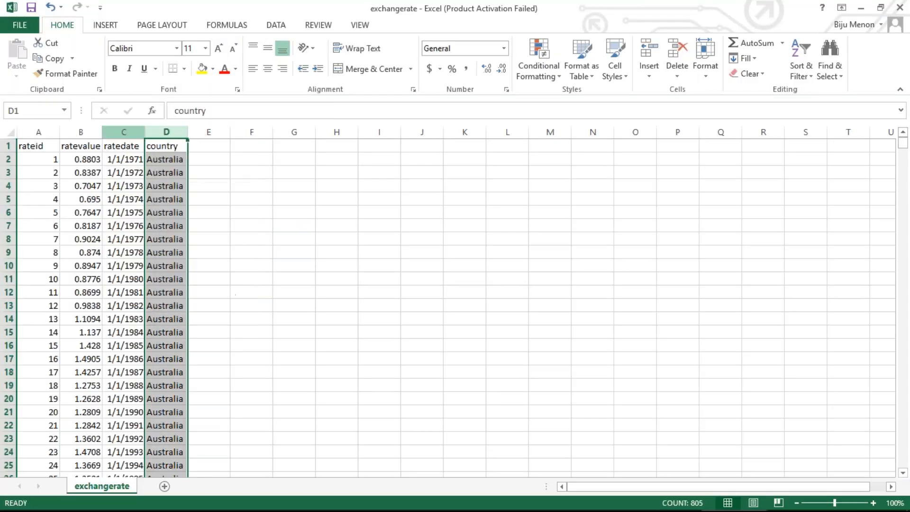
pyautogui.rightClick(133, 133)
pyautogui.click(164, 160)
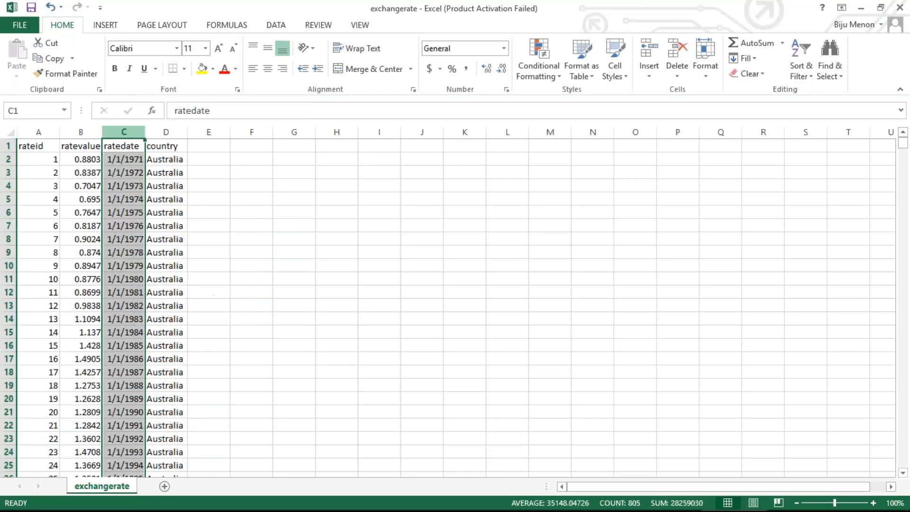
pyautogui.rightClick(199, 132)
pyautogui.click(238, 227)
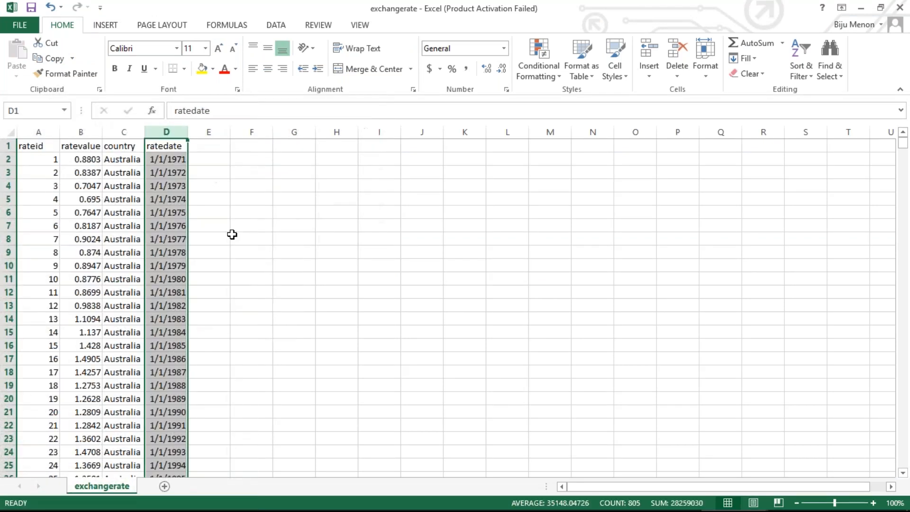
# Save the reordered exchangerate workbook, keeping the CSV format, and return to the ratetable records in Pega.
pyautogui.click(231, 235)
pyautogui.click(30, 7)
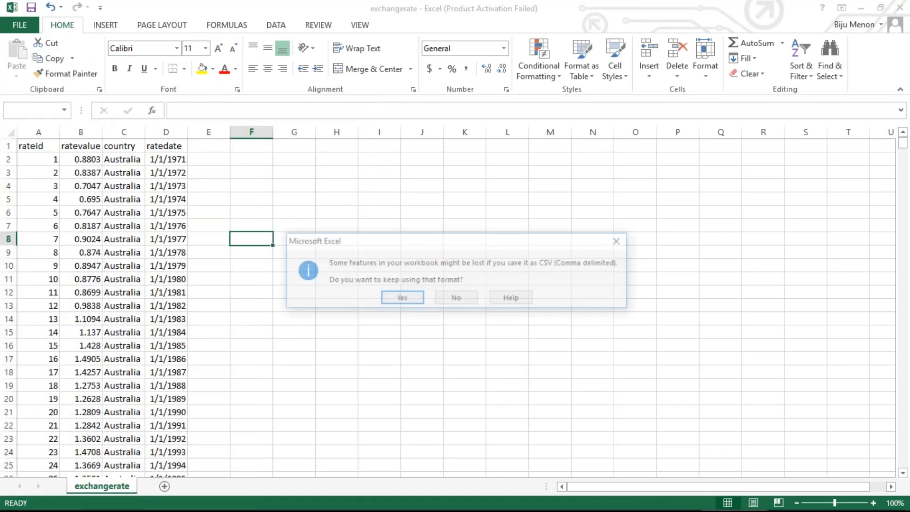
pyautogui.click(397, 298)
pyautogui.hotkey('alt', 'Tab')
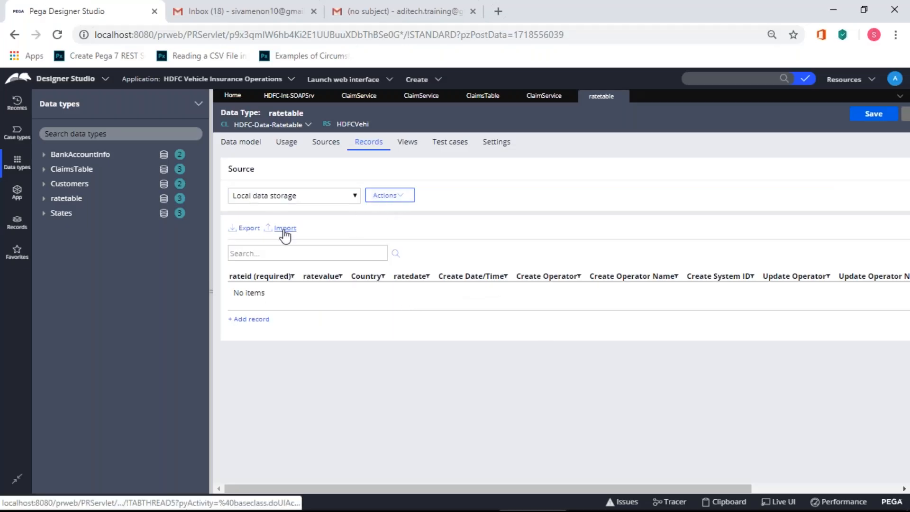
# Start an import of ratetable records with the purpose Add or update and upload the exchangerate file from the Desktop.
pyautogui.click(285, 228)
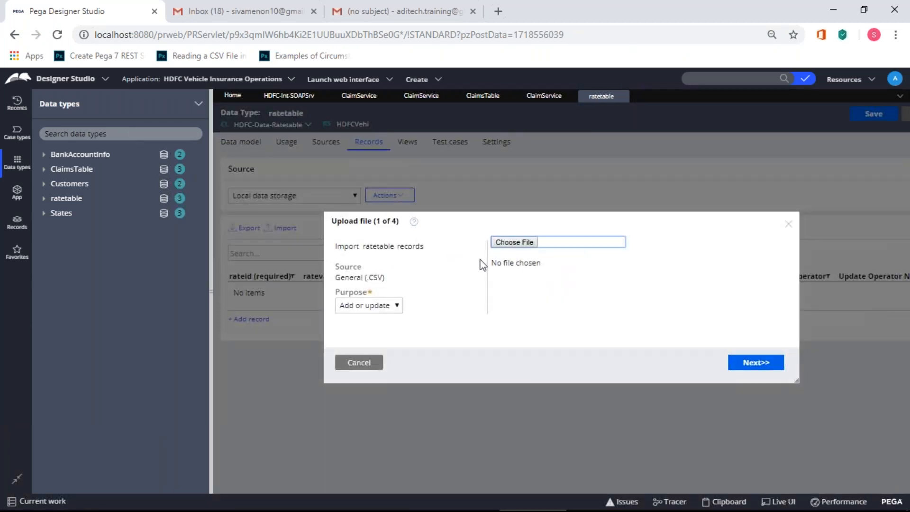
pyautogui.click(401, 305)
pyautogui.click(429, 294)
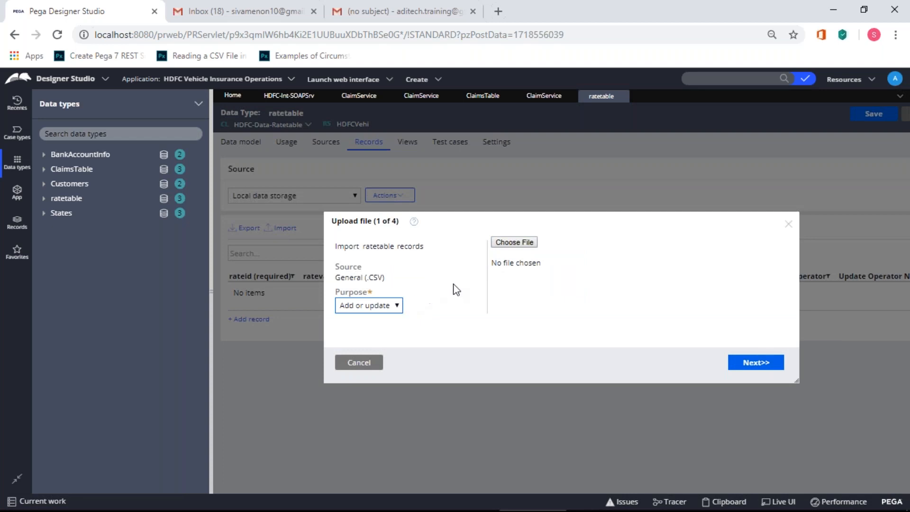
pyautogui.click(521, 246)
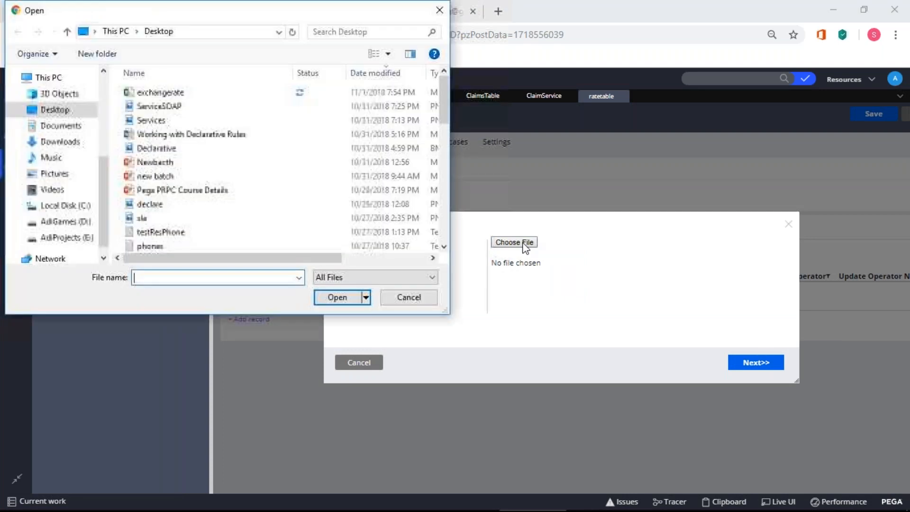
pyautogui.click(162, 95)
pyautogui.click(339, 297)
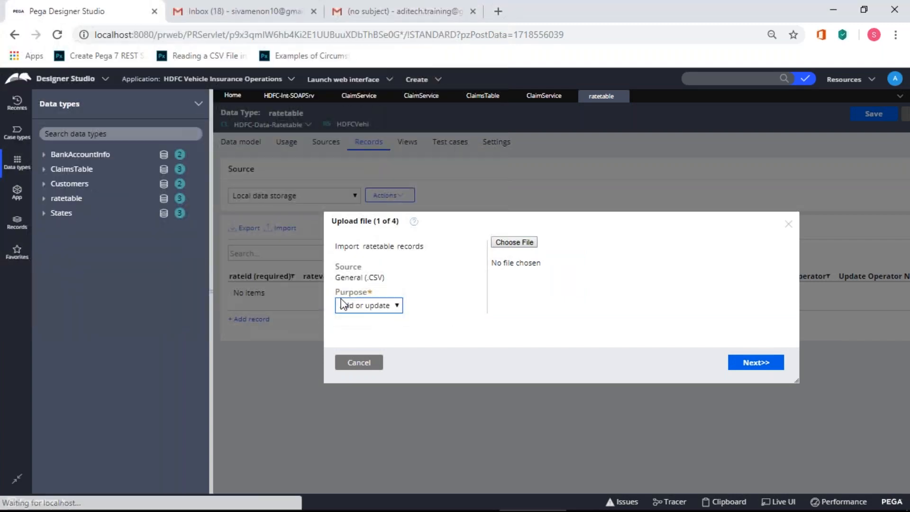
pyautogui.click(754, 363)
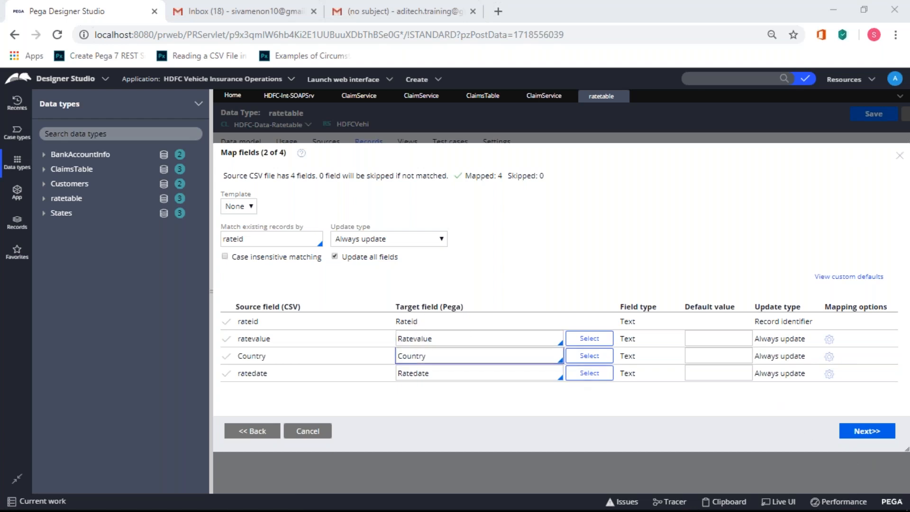
# Accept the field mapping and import options, validate and import the exchangerate records, and look through the imported rows.
pyautogui.click(693, 337)
pyautogui.click(868, 433)
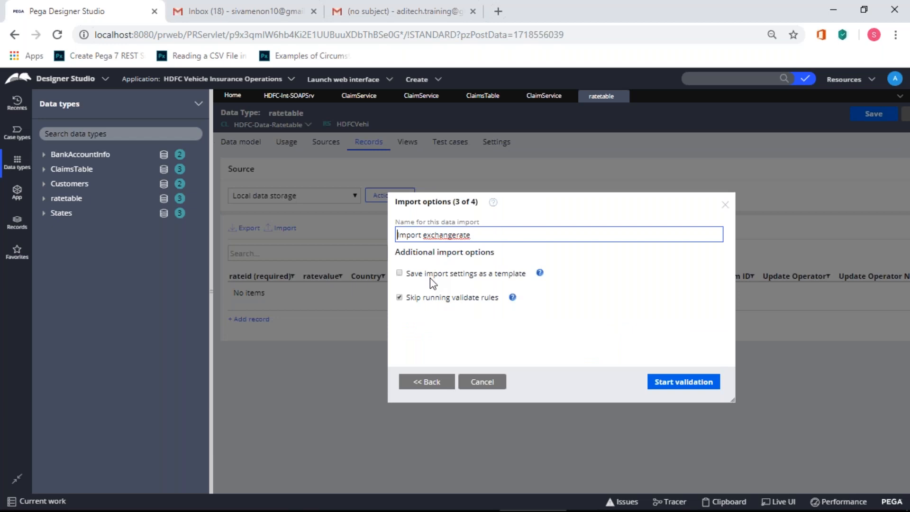
pyautogui.click(672, 386)
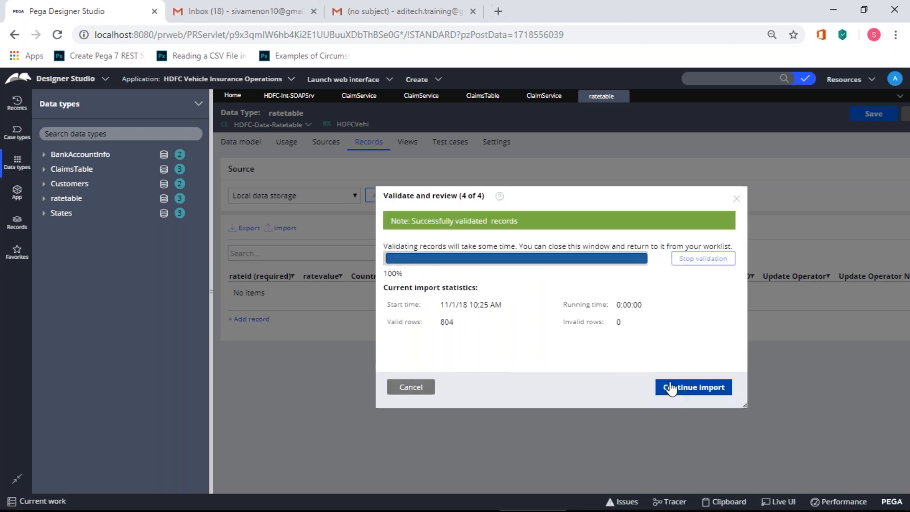
pyautogui.click(670, 388)
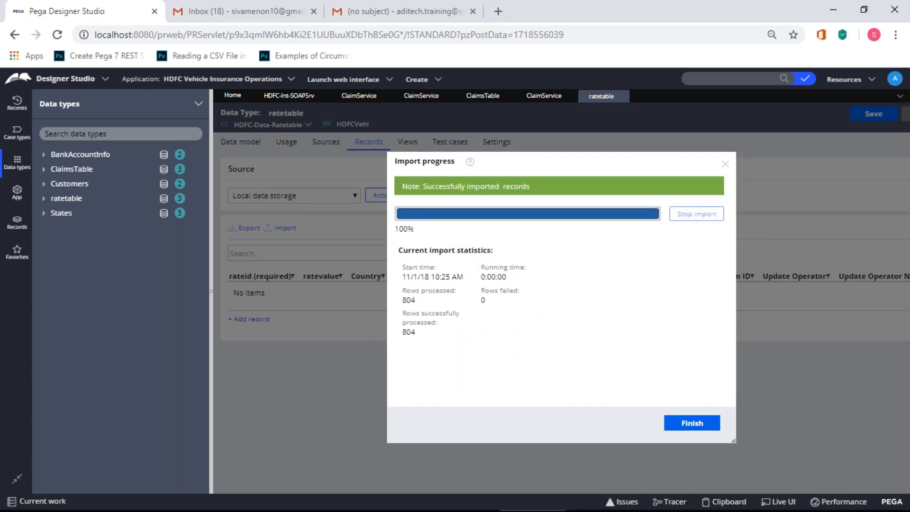
pyautogui.click(691, 422)
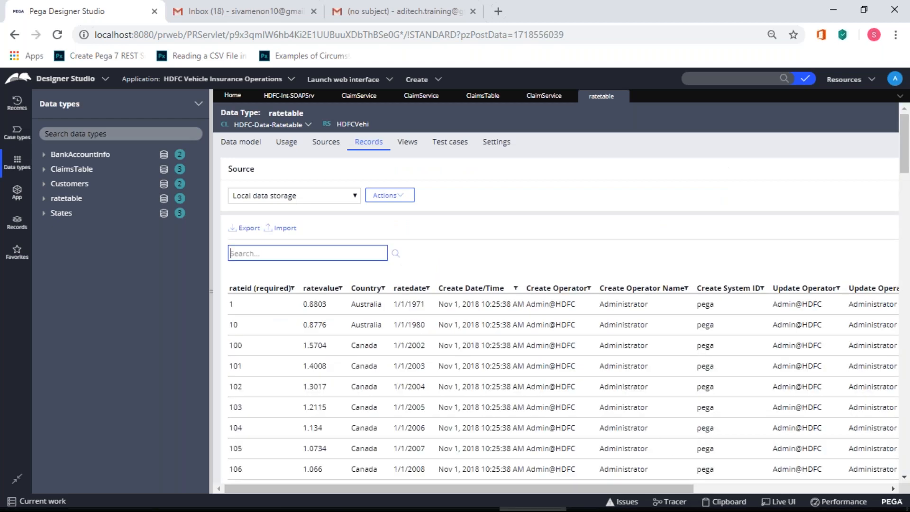
pyautogui.scroll(-1, 486, 372)
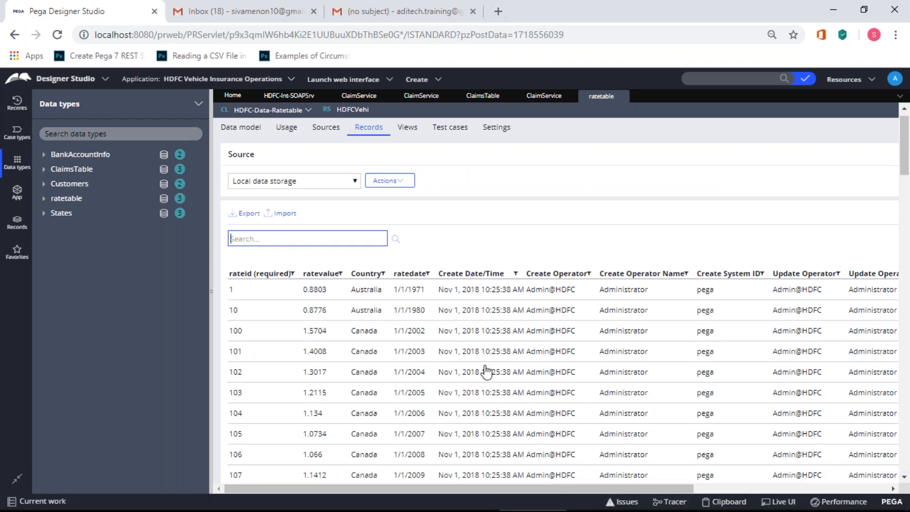
pyautogui.scroll(-12, 486, 372)
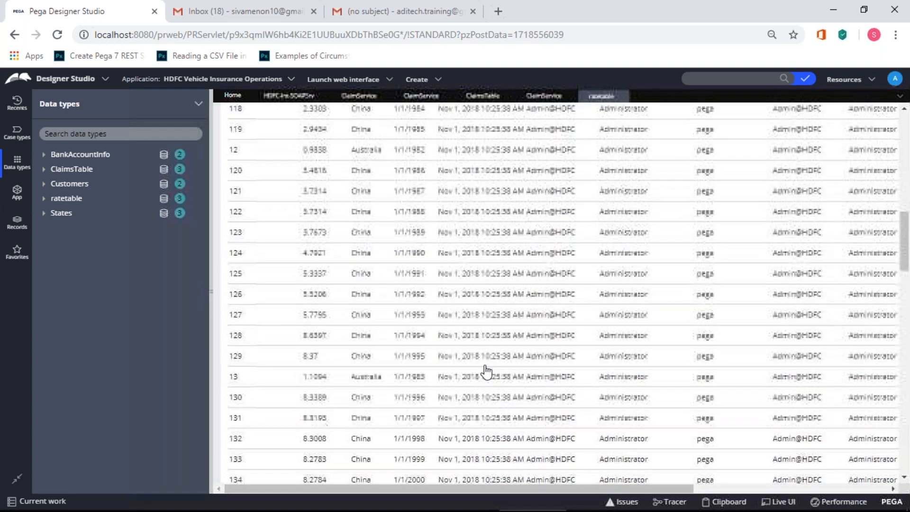
pyautogui.scroll(13, 486, 372)
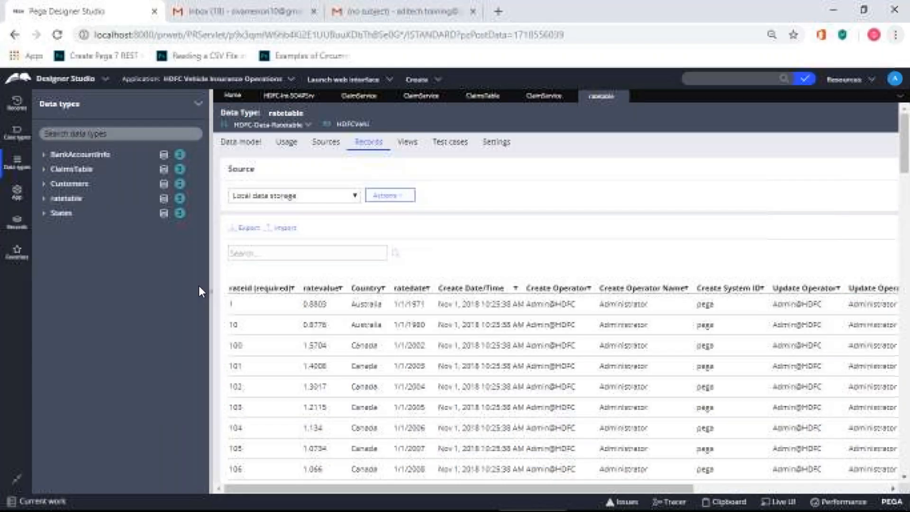
# Switch to Paint, label the rounded rectangle "DB" in the diagram, and return to Pega.
pyautogui.click(474, 505)
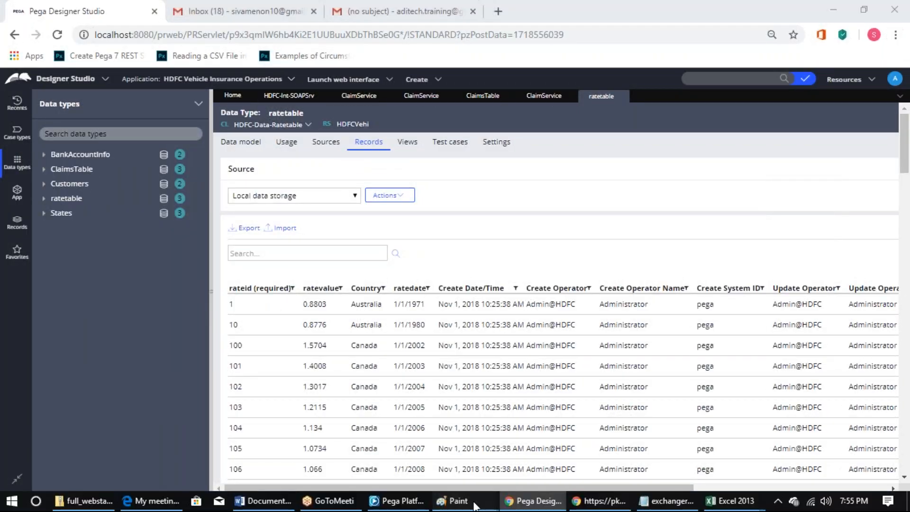
pyautogui.click(482, 463)
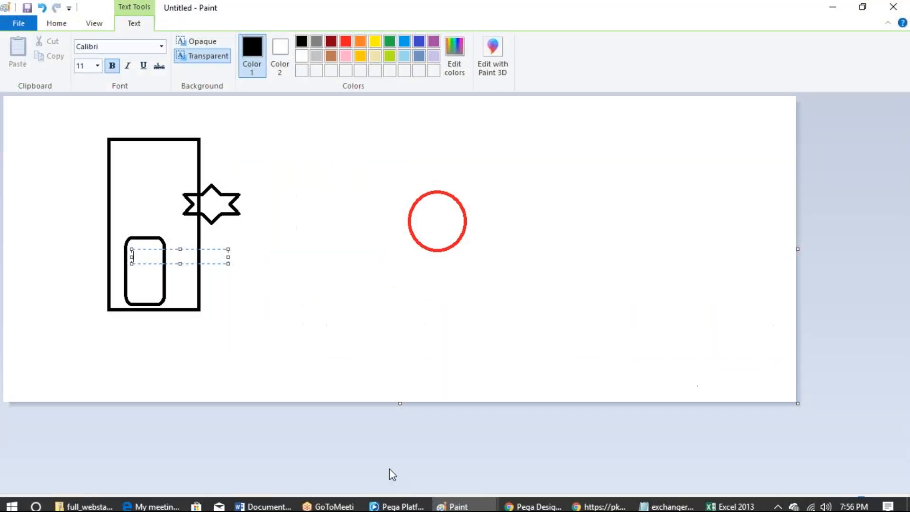
pyautogui.write('DB')
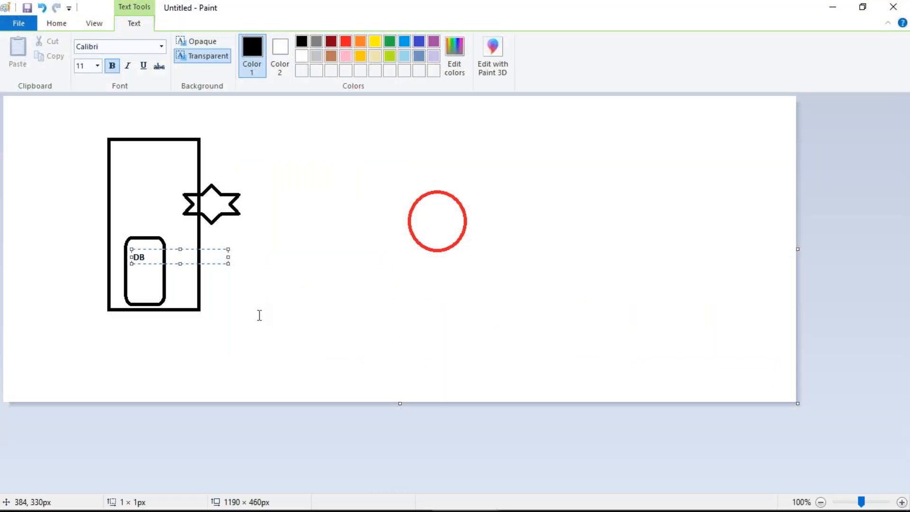
pyautogui.click(211, 284)
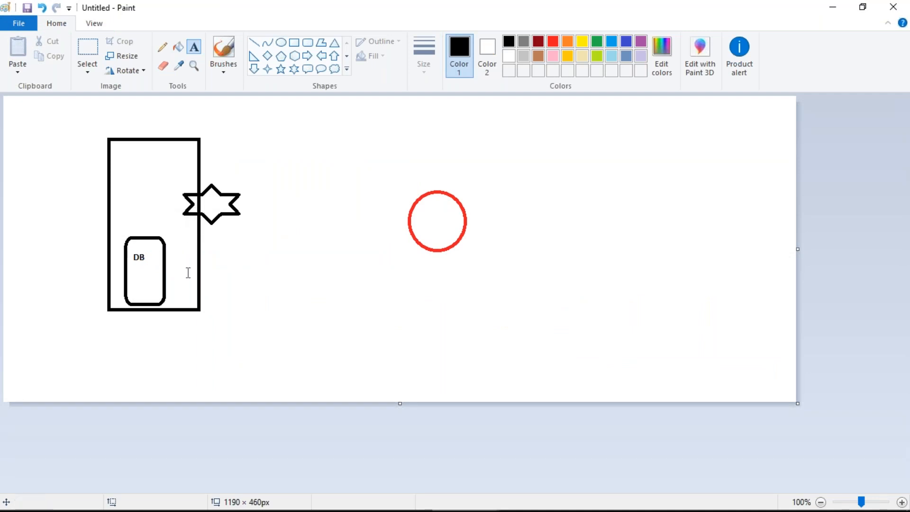
pyautogui.hotkey('alt', 'Tab')
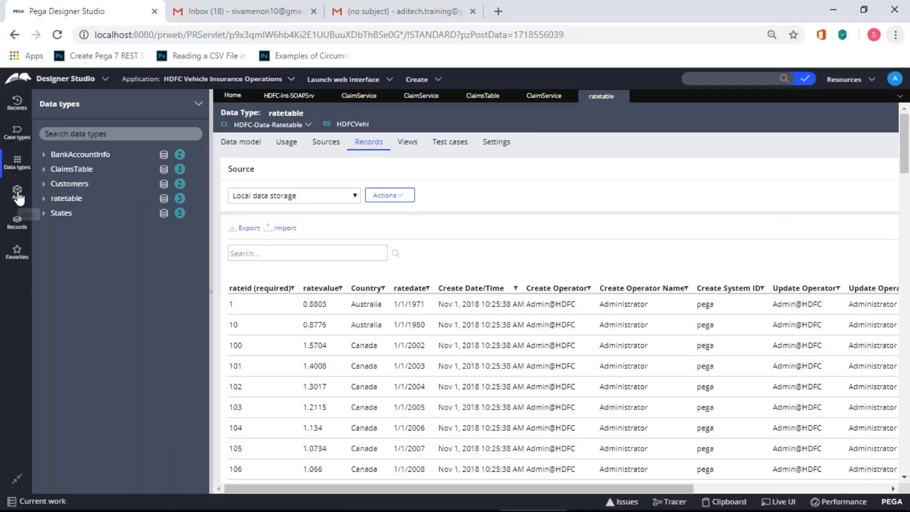
# Show the HDFC-Int class and its subclasses in the application's class explorer.
pyautogui.click(17, 192)
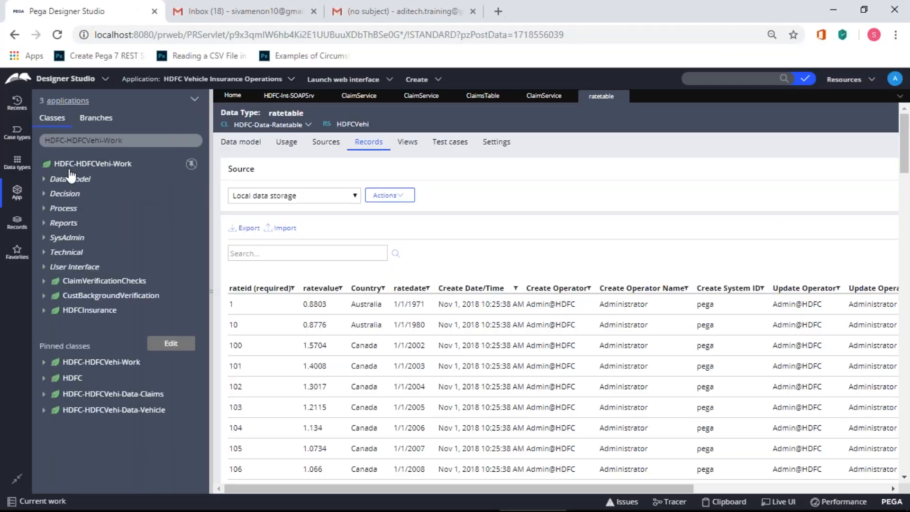
pyautogui.click(123, 140)
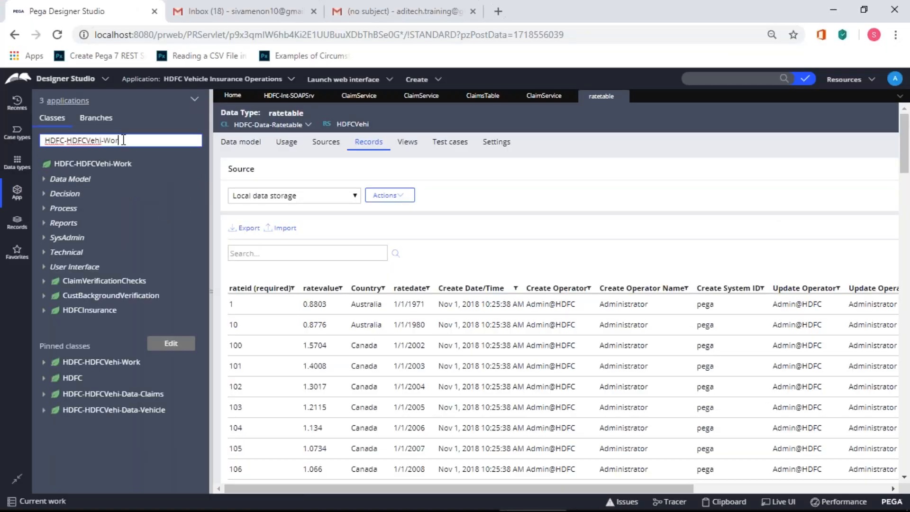
pyautogui.press('BackSpace')
pyautogui.press('BackSpace')
pyautogui.press('BackSpace')
pyautogui.press('BackSpace')
pyautogui.press('BackSpace')
pyautogui.press('BackSpace')
pyautogui.press('BackSpace')
pyautogui.press('BackSpace')
pyautogui.press('BackSpace')
pyautogui.write('Int')
pyautogui.press('Return')
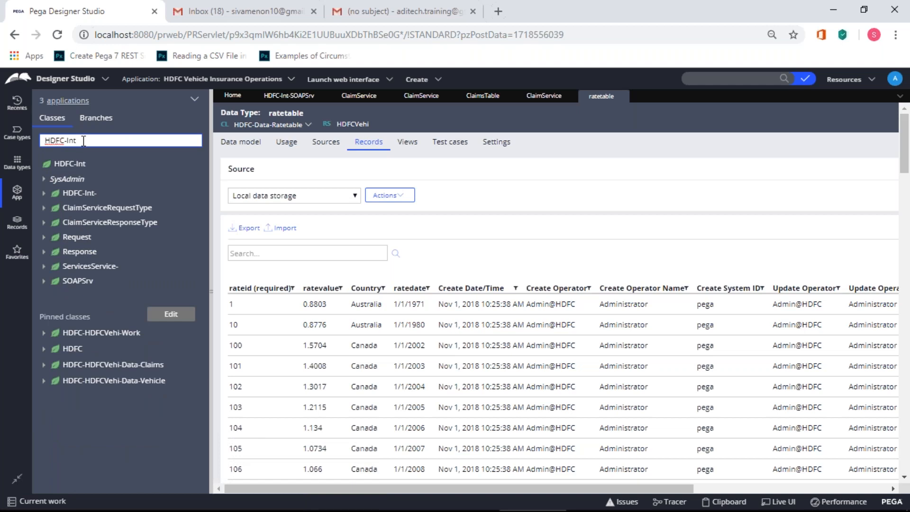
# Create a class under HDFC-Int with the label and class name HDFC-Int-RESTSrvs, and open its record.
pyautogui.rightClick(77, 164)
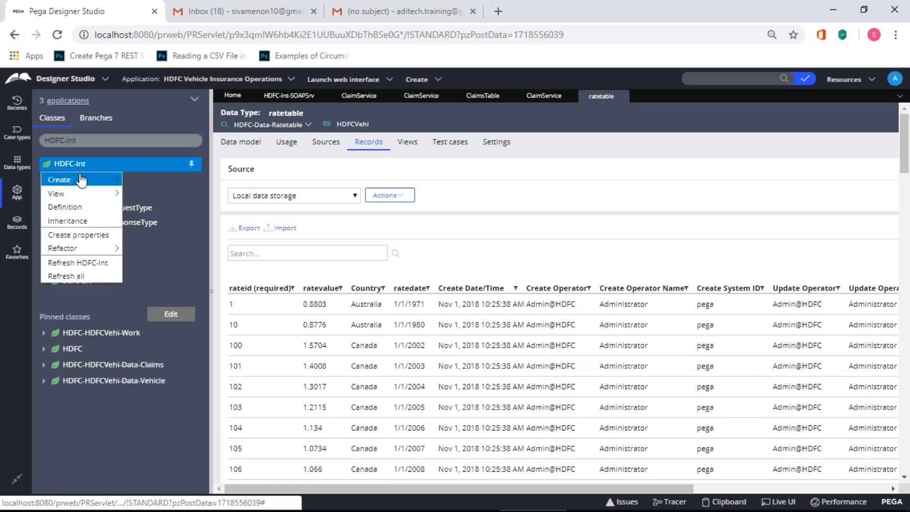
pyautogui.moveTo(82, 180)
pyautogui.moveTo(158, 344)
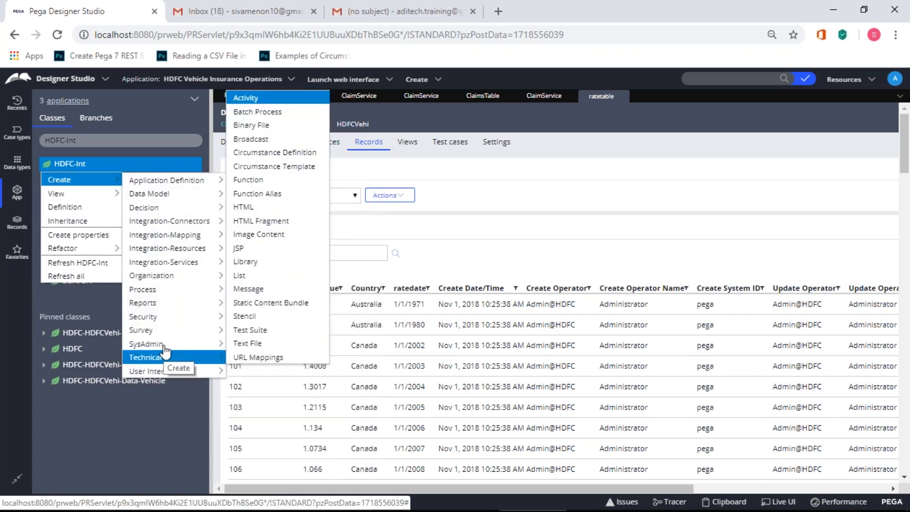
pyautogui.click(273, 234)
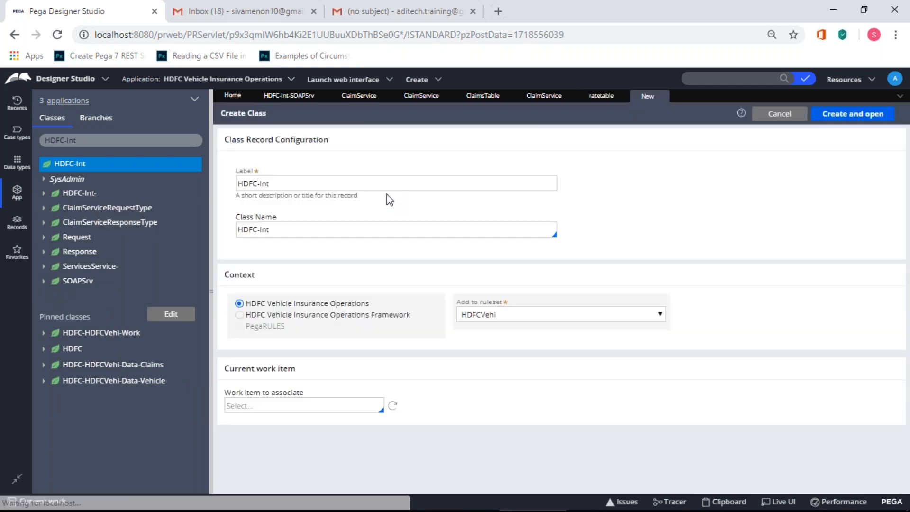
pyautogui.click(388, 187)
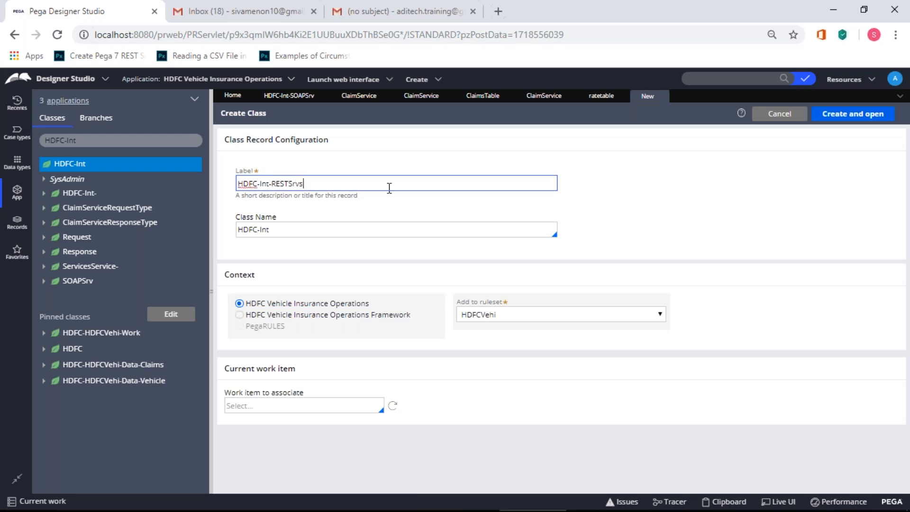
pyautogui.moveTo(389, 188); pyautogui.dragTo(208, 194)
pyautogui.hotkey('ctrl', 'c')
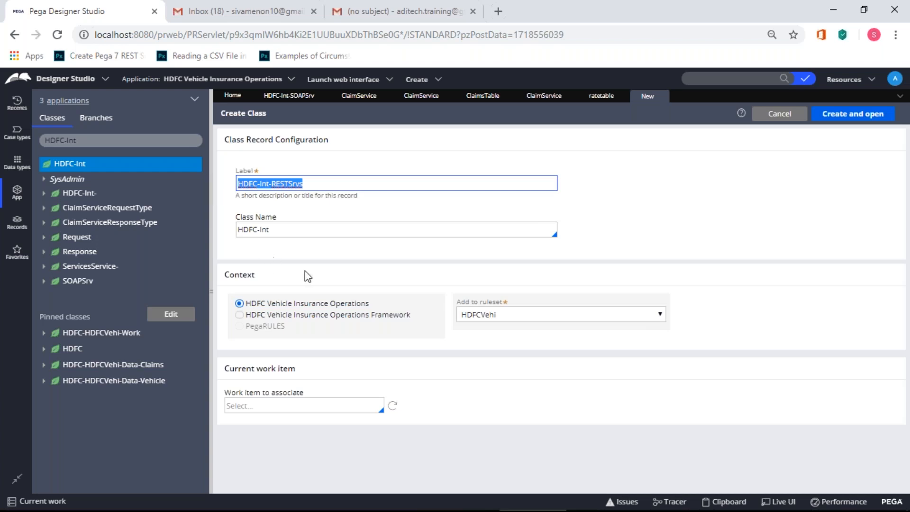
pyautogui.tripleClick(311, 227)
pyautogui.hotkey('ctrl', 'v')
pyautogui.click(358, 258)
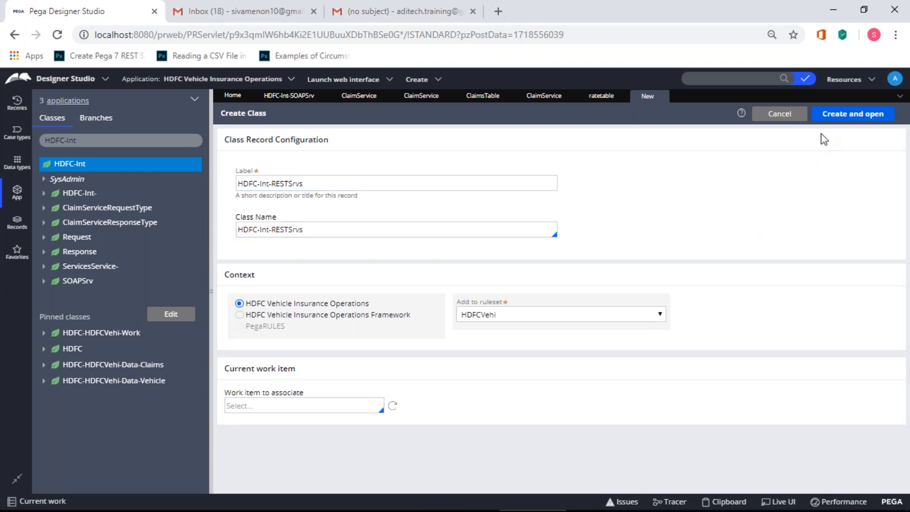
pyautogui.click(828, 115)
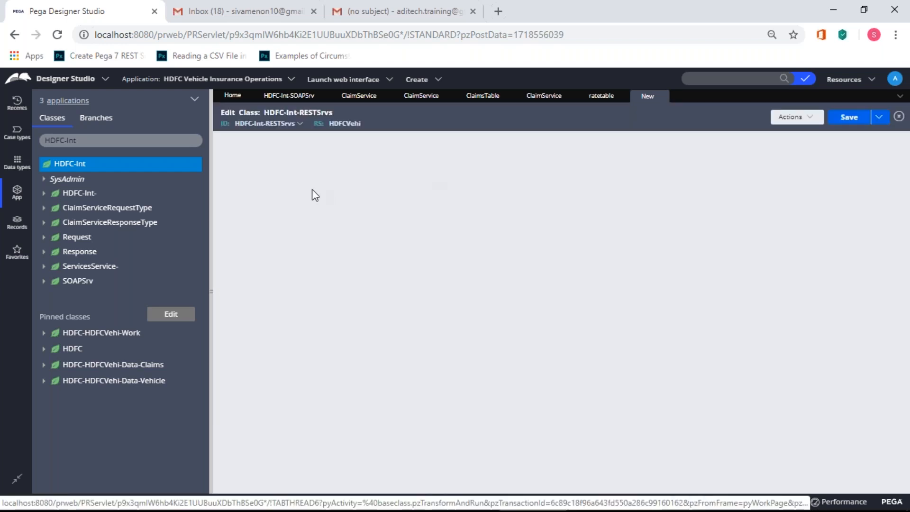
# Set the class as Concrete, created in version 01-01-02 and not belonging to a class group, and try to save it.
pyautogui.click(259, 185)
pyautogui.click(254, 208)
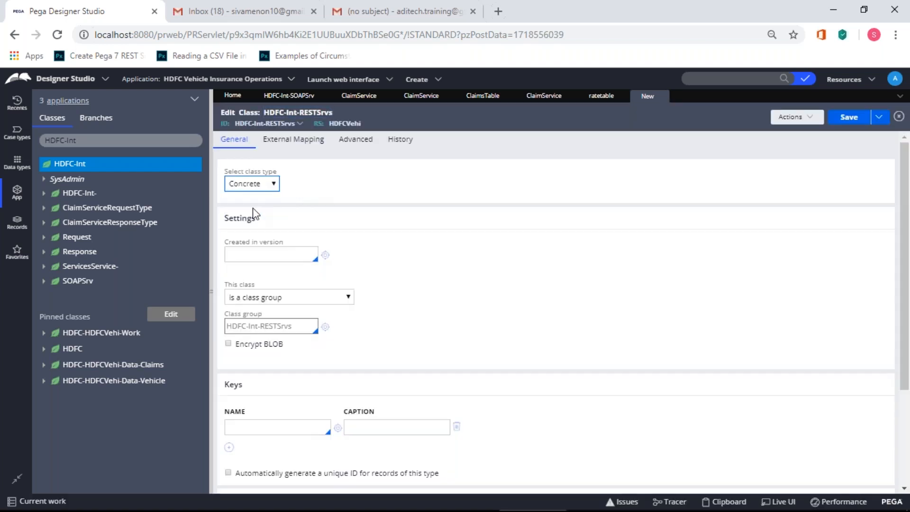
pyautogui.click(257, 252)
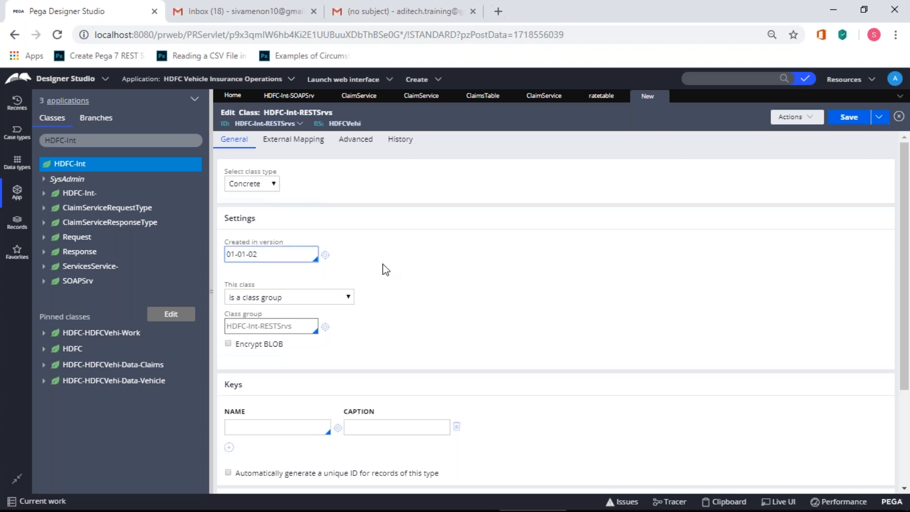
pyautogui.click(348, 297)
pyautogui.click(342, 325)
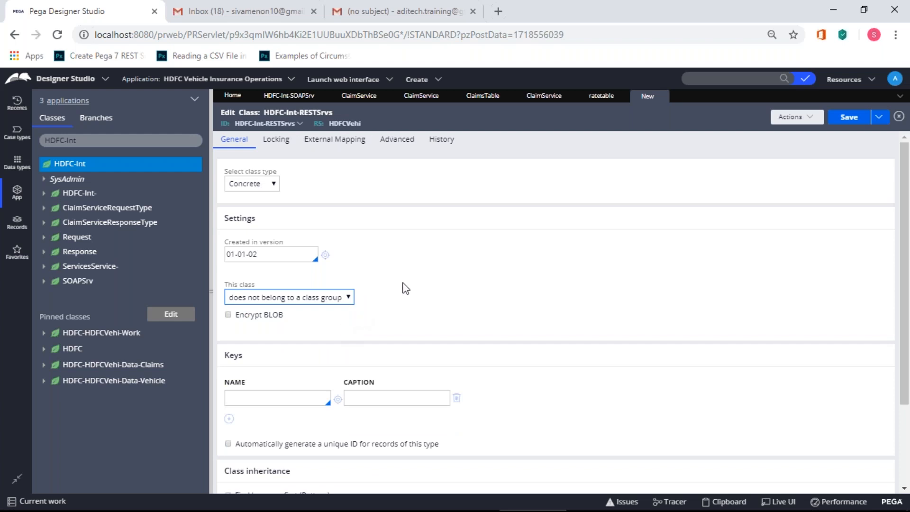
pyautogui.click(846, 123)
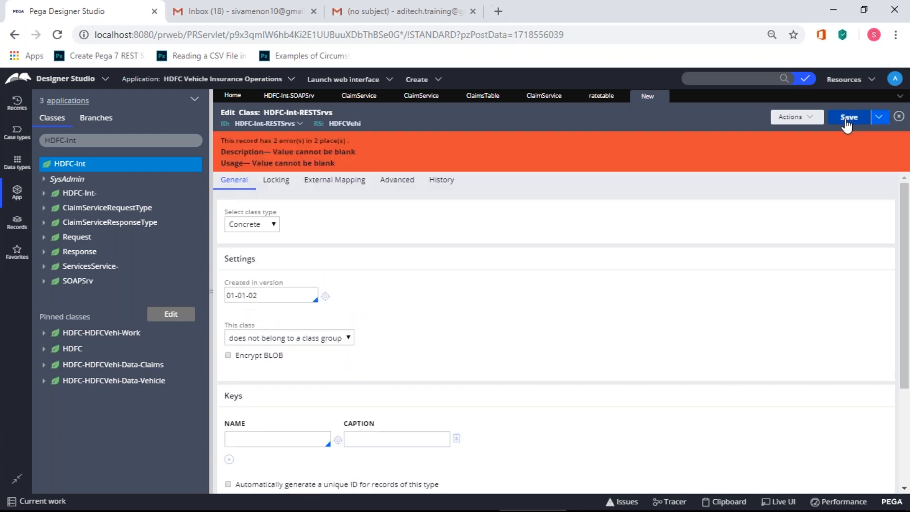
# Enter "d" as both the description and the usage in the class's history documentation, and save the class.
pyautogui.click(436, 180)
pyautogui.click(345, 264)
pyautogui.write('d')
pyautogui.click(355, 327)
pyautogui.write('d')
pyautogui.click(848, 117)
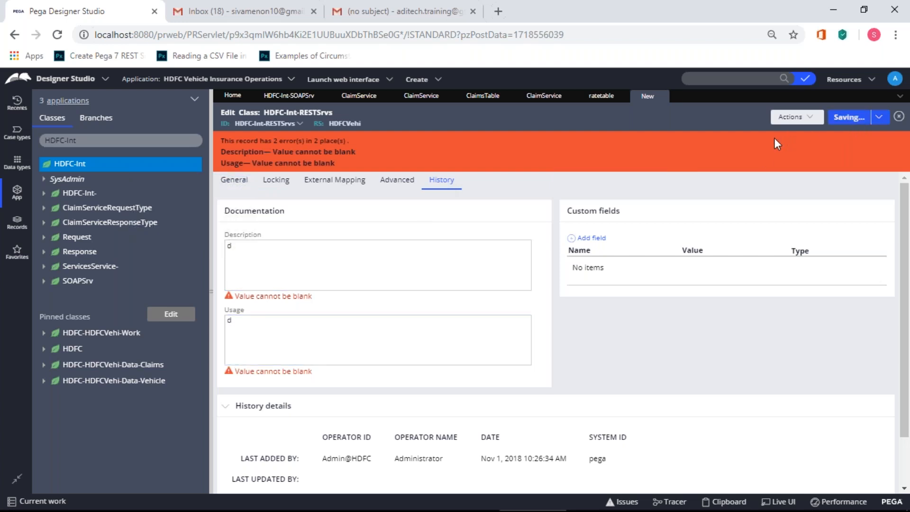
# Try to refresh all classes from HDFC-Int in the class explorer, and close the popup window.
pyautogui.rightClick(69, 158)
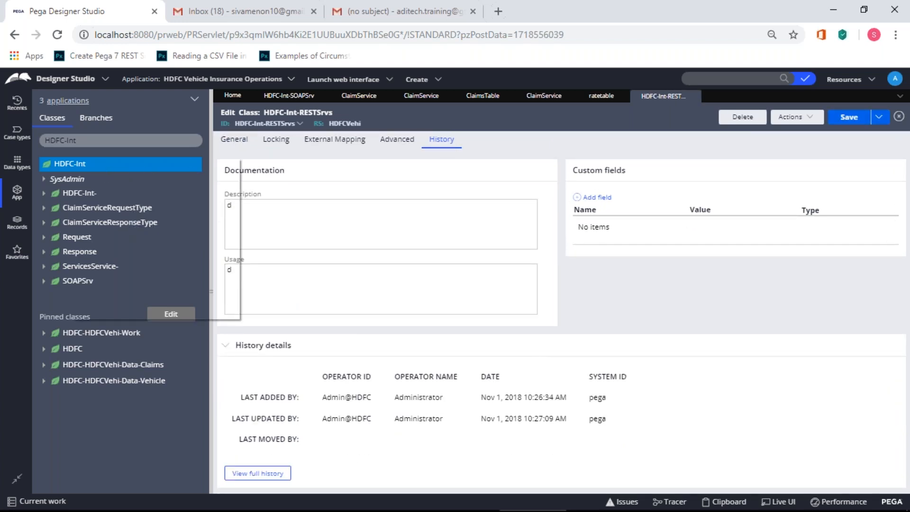
pyautogui.rightClick(62, 166)
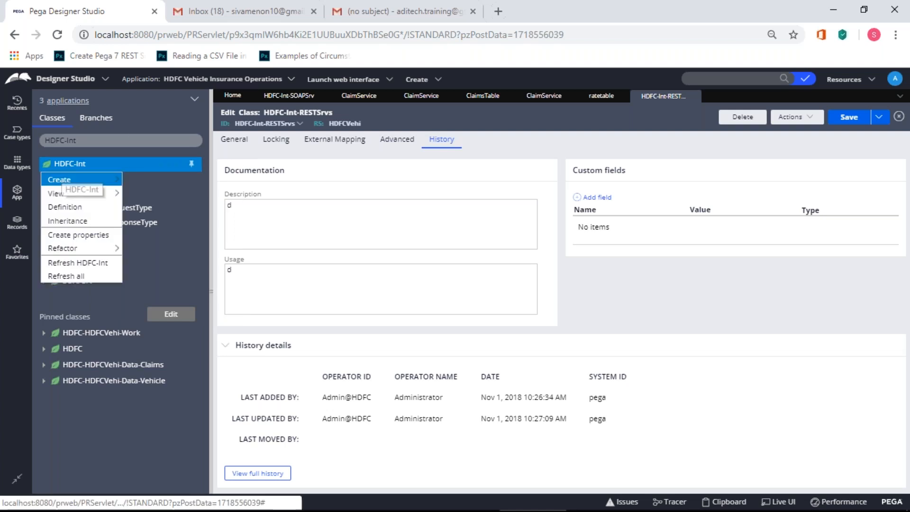
pyautogui.click(66, 276)
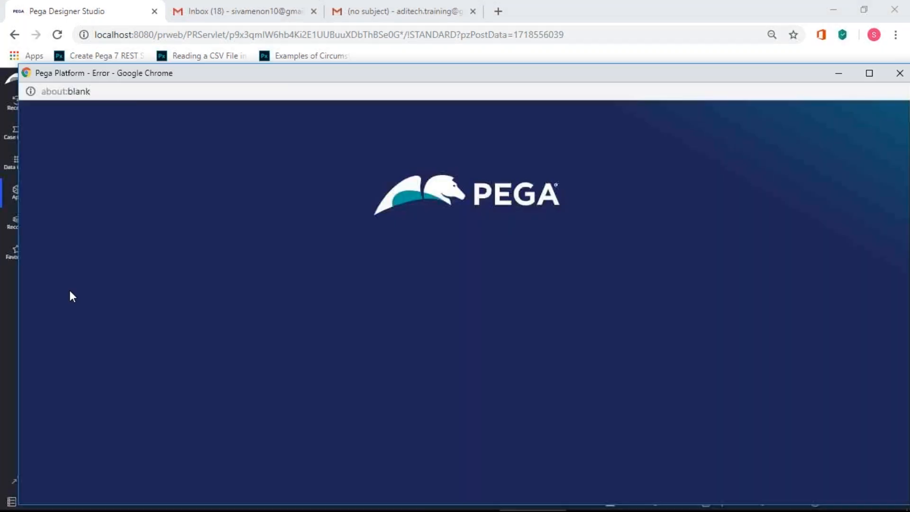
pyautogui.moveTo(379, 76); pyautogui.dragTo(304, 81)
pyautogui.click(824, 79)
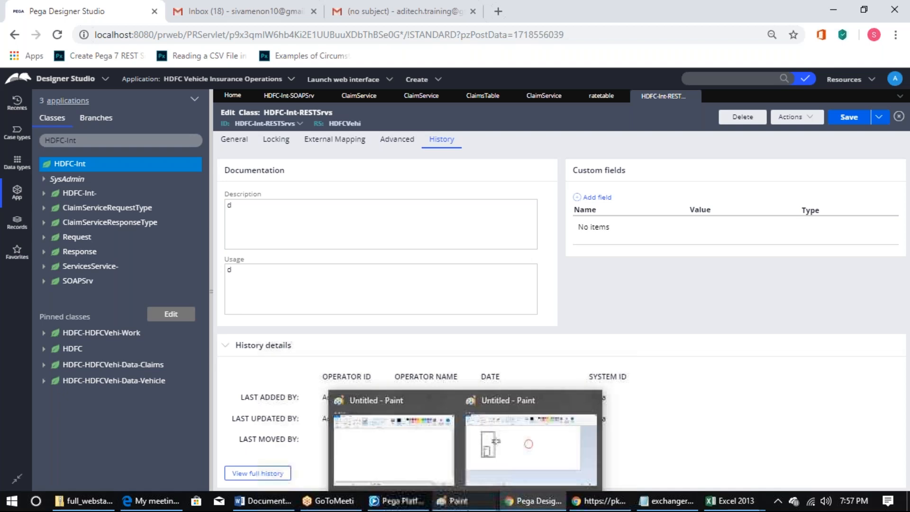
# Switch to the Pega Platform startup console and examine the log around the latest runtime error.
pyautogui.click(411, 499)
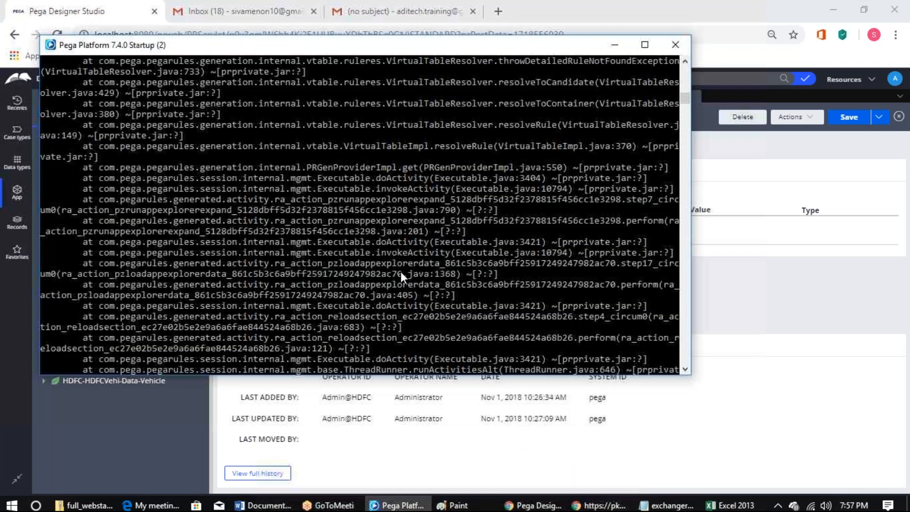
pyautogui.scroll(20, 400, 272)
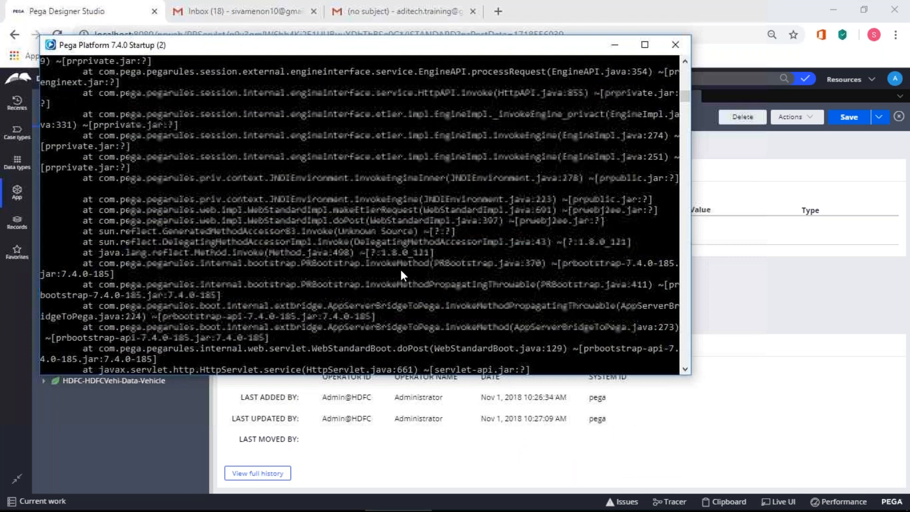
pyautogui.scroll(4, 400, 271)
pyautogui.scroll(7, 400, 269)
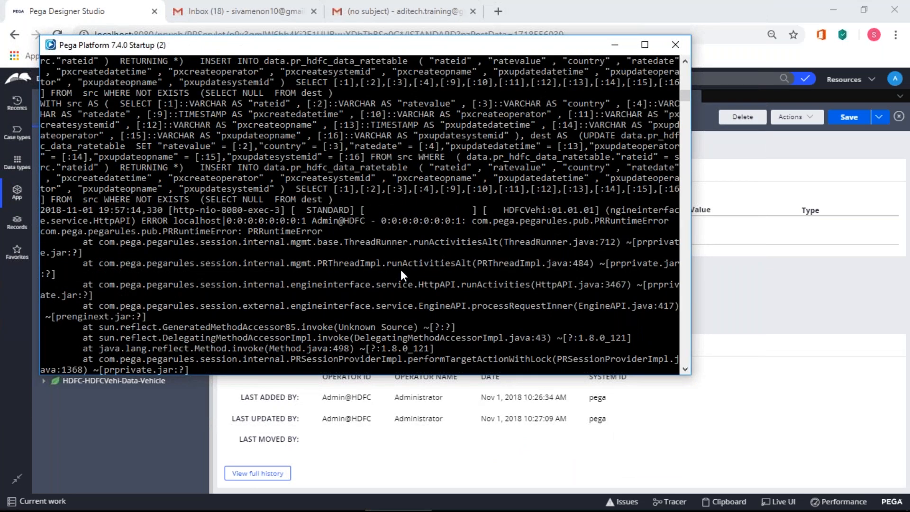
pyautogui.scroll(1, 400, 271)
pyautogui.scroll(2, 400, 269)
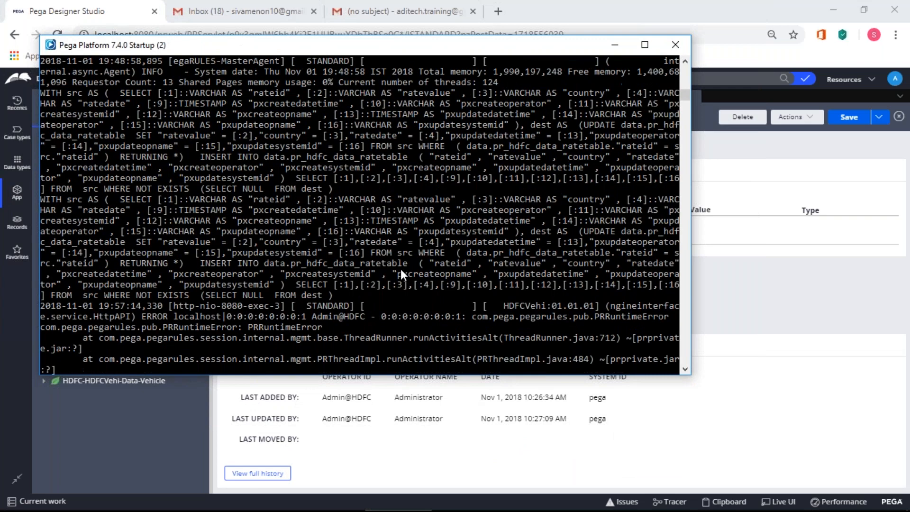
pyautogui.scroll(6, 400, 269)
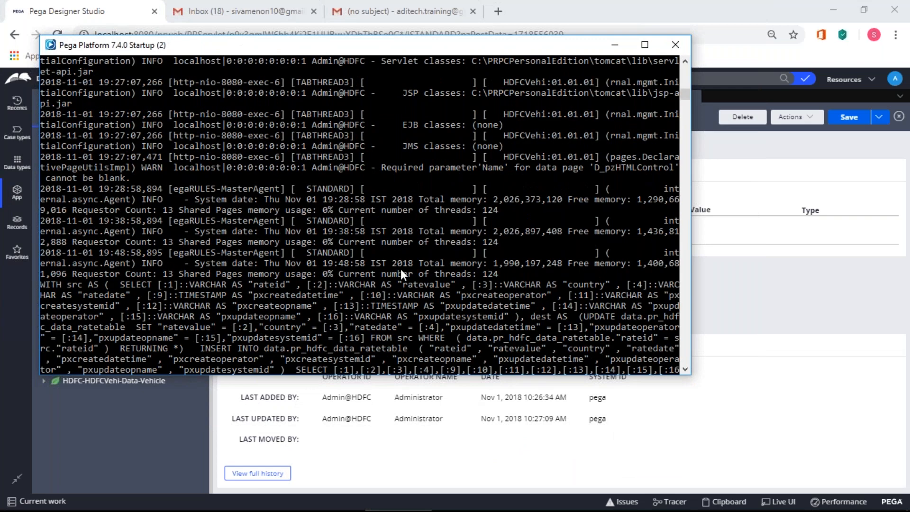
pyautogui.scroll(-8, 400, 269)
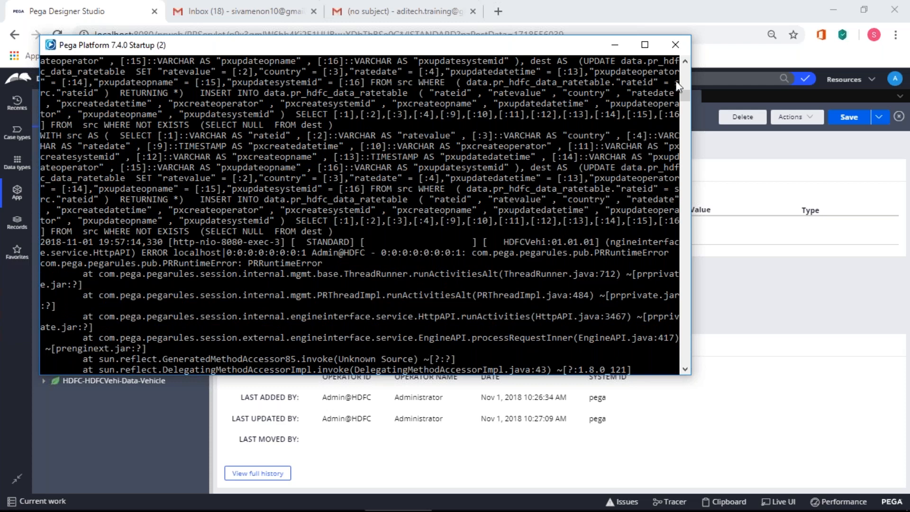
pyautogui.click(614, 50)
# Save the HDFC-Int-RESTSrvs class again, retry refreshing all classes in the class explorer, and dismiss the popup window.
pyautogui.click(840, 120)
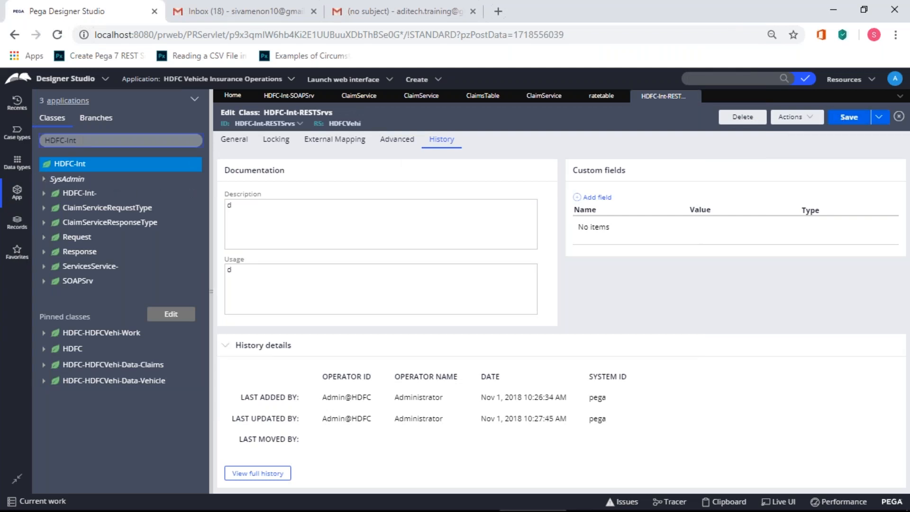
pyautogui.click(83, 140)
pyautogui.rightClick(72, 166)
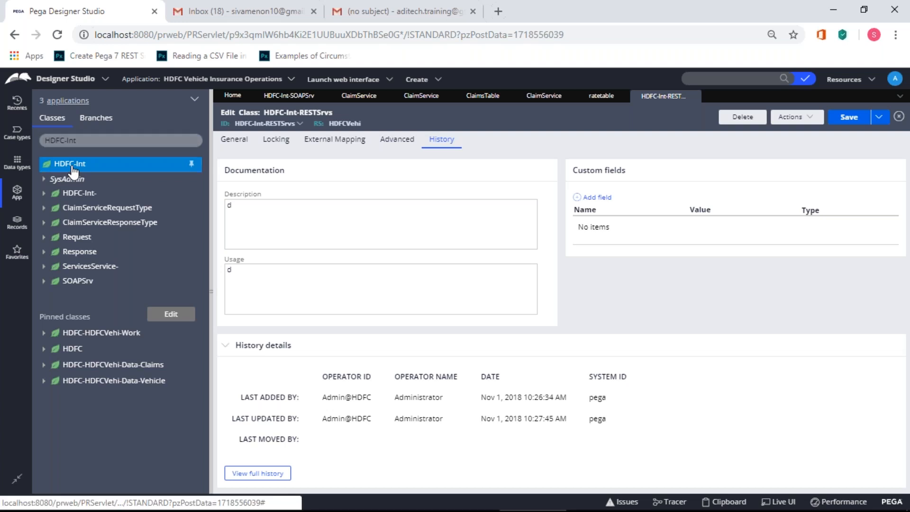
pyautogui.click(74, 276)
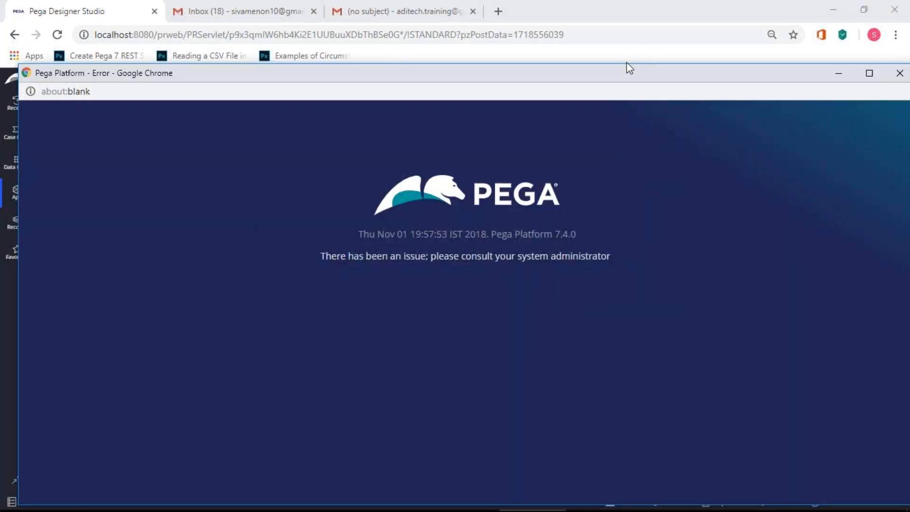
pyautogui.moveTo(634, 70); pyautogui.dragTo(542, 76)
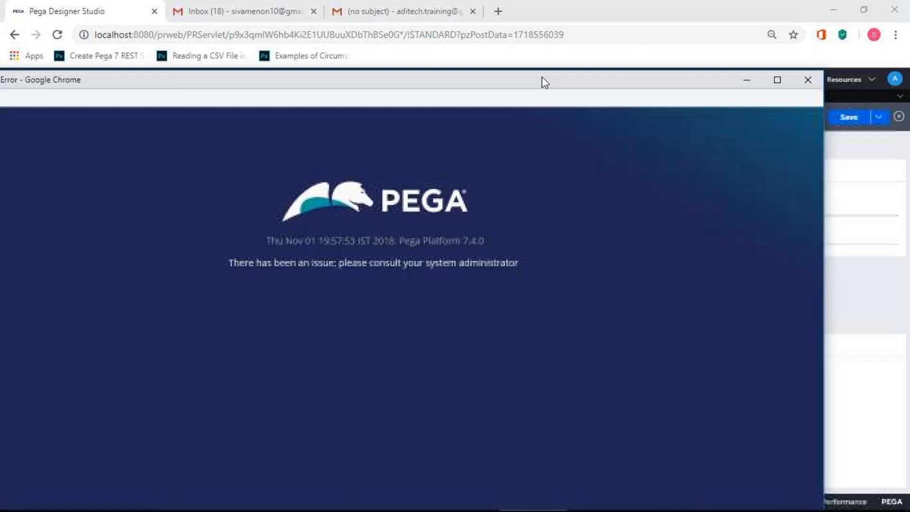
pyautogui.click(760, 81)
# Go to the desktop, launch the Pega Platform 7.4.0 login and log in with the prefilled administrator credentials.
pyautogui.click(18, 164)
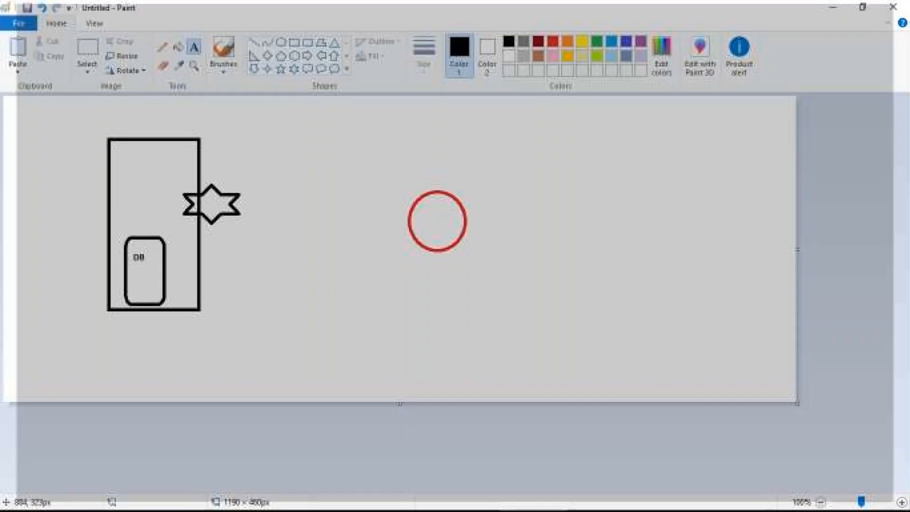
pyautogui.hotkey('alt', 'Tab')
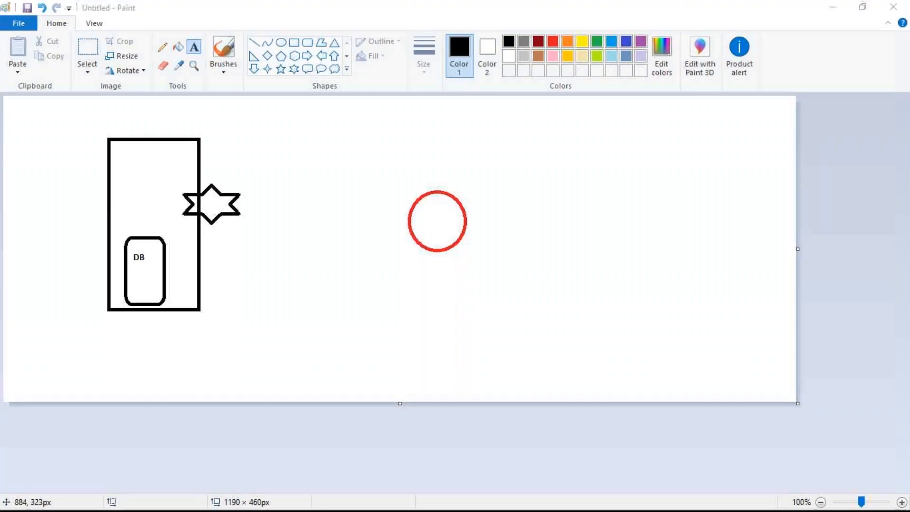
pyautogui.press('super+d')
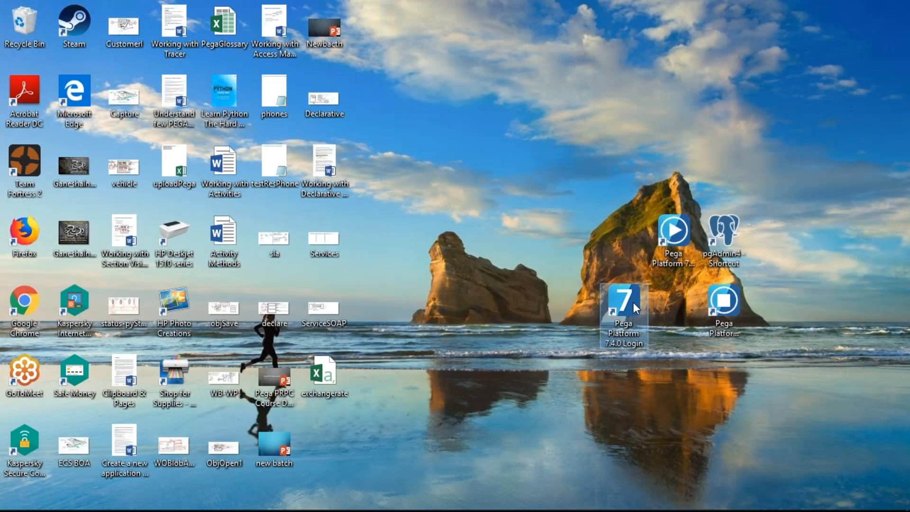
pyautogui.doubleClick(633, 302)
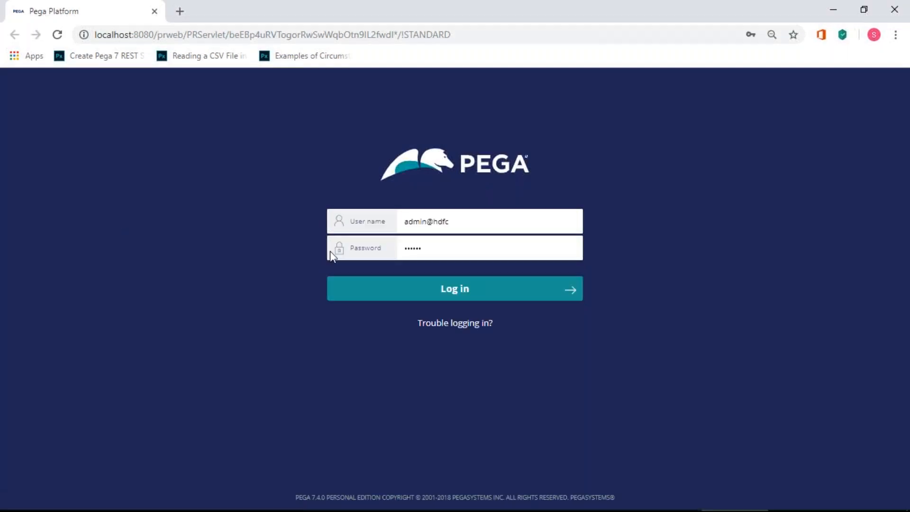
pyautogui.click(416, 289)
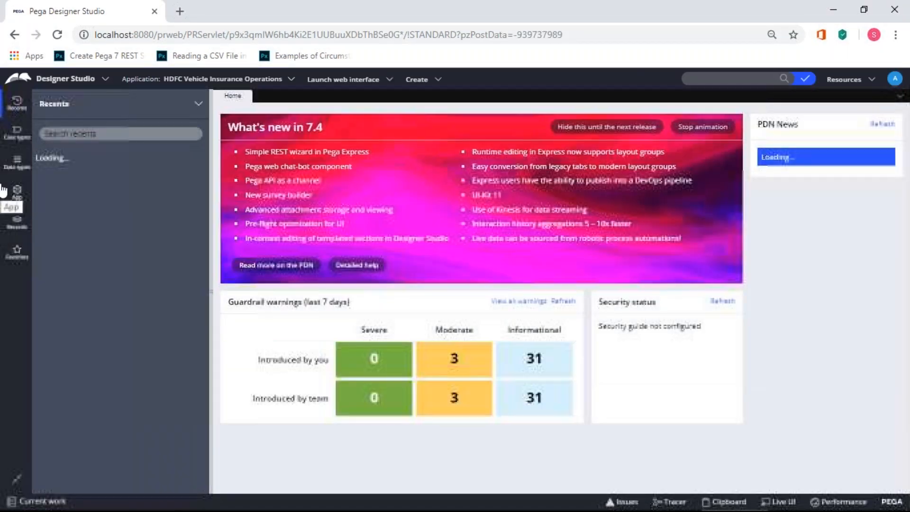
# Show the HDFC-Int-RESTSrvs class in the application's class explorer.
pyautogui.click(17, 191)
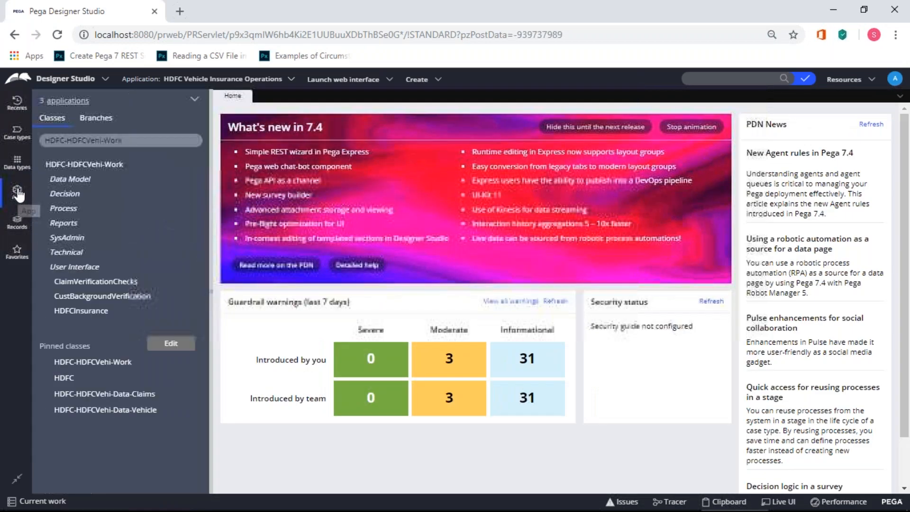
pyautogui.click(144, 139)
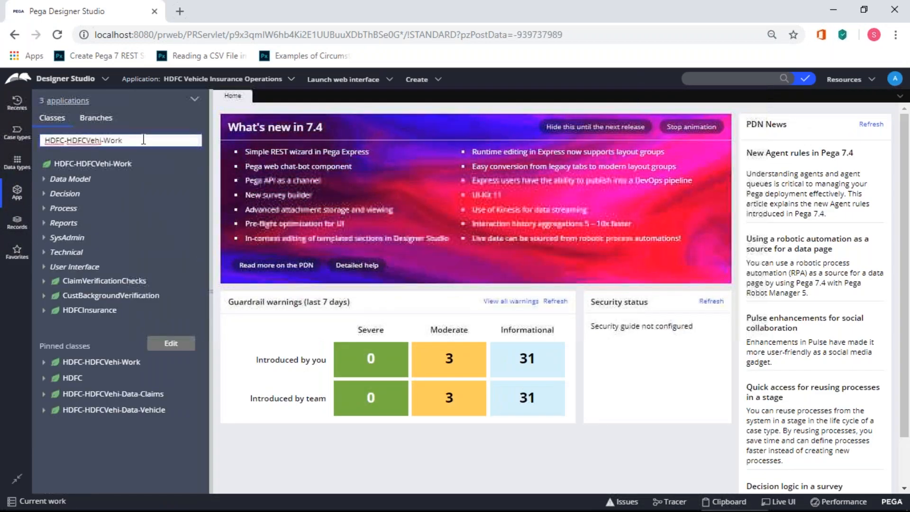
pyautogui.press('BackSpace')
pyautogui.press('BackSpace')
pyautogui.press('BackSpace')
pyautogui.press('BackSpace')
pyautogui.press('BackSpace')
pyautogui.press('BackSpace')
pyautogui.press('BackSpace')
pyautogui.press('BackSpace')
pyautogui.press('BackSpace')
pyautogui.press('BackSpace')
pyautogui.press('BackSpace')
pyautogui.press('BackSpace')
pyautogui.press('BackSpace')
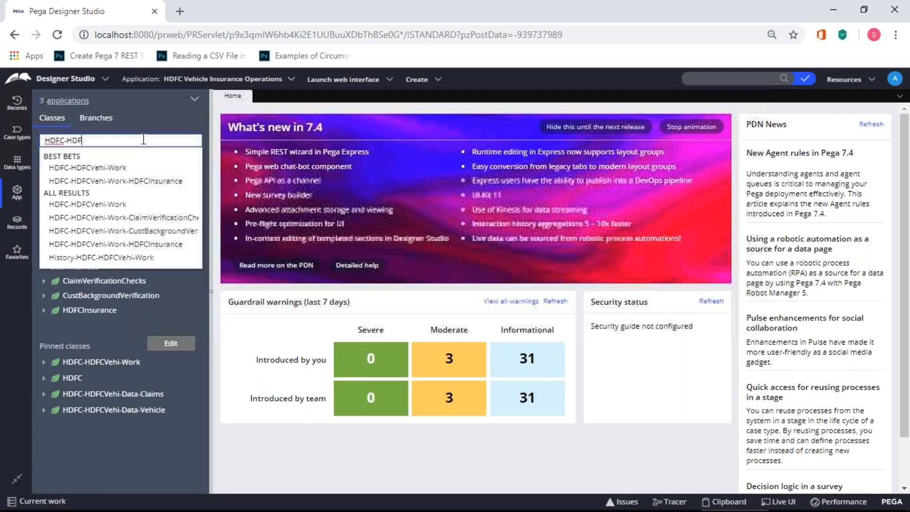
pyautogui.write('Int')
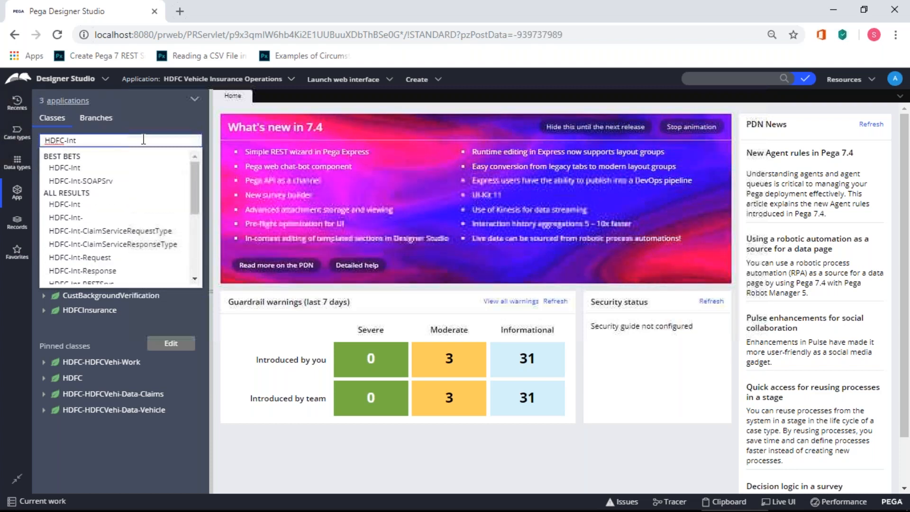
pyautogui.moveTo(197, 170); pyautogui.dragTo(187, 200)
pyautogui.click(94, 208)
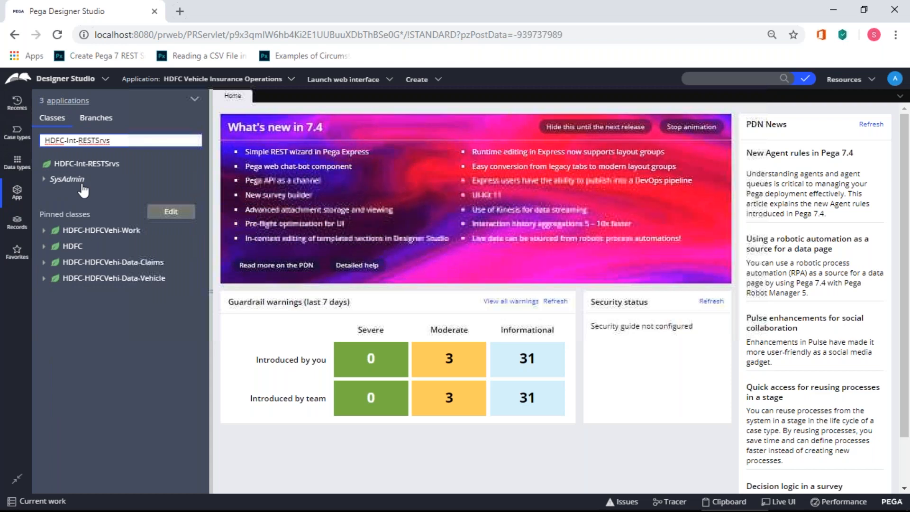
pyautogui.click(86, 333)
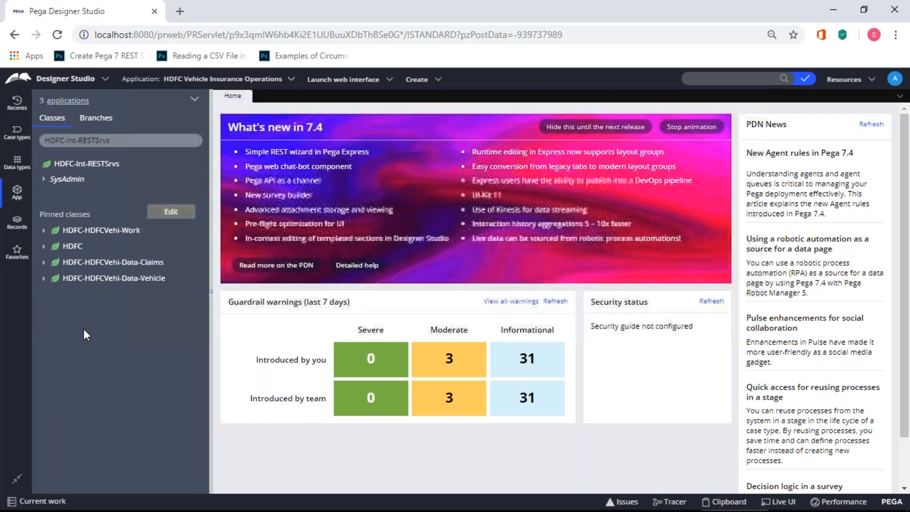
# Open the definition of HDFC-Int-RESTSrvs and review its class type, version, class group, key and inheritance settings.
pyautogui.click(93, 164)
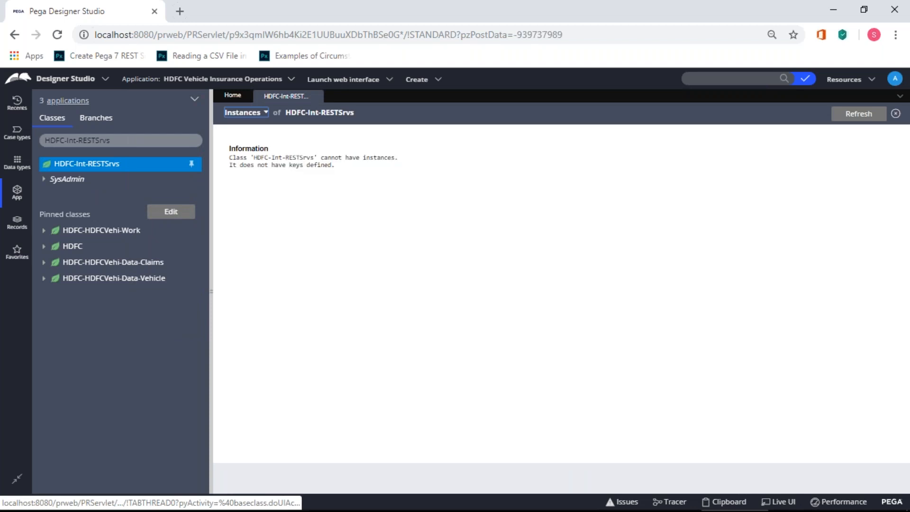
pyautogui.rightClick(45, 167)
pyautogui.click(61, 206)
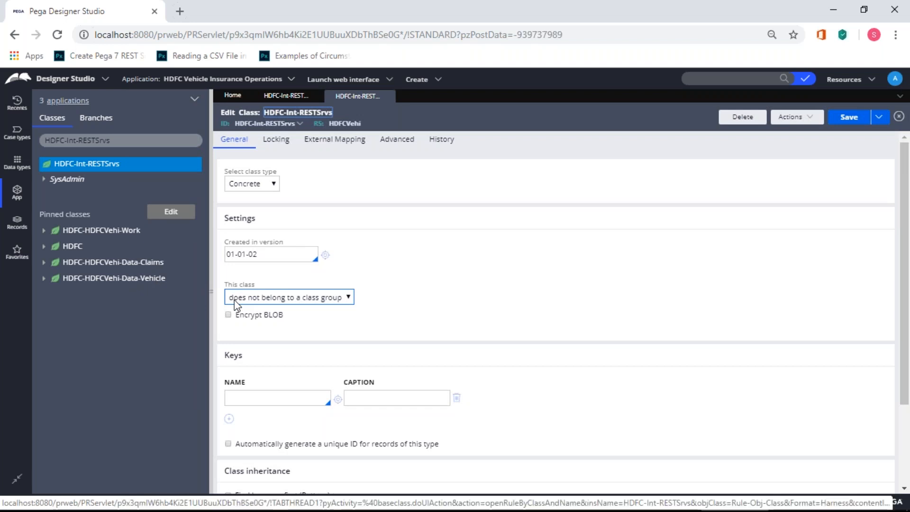
pyautogui.scroll(-3, 288, 371)
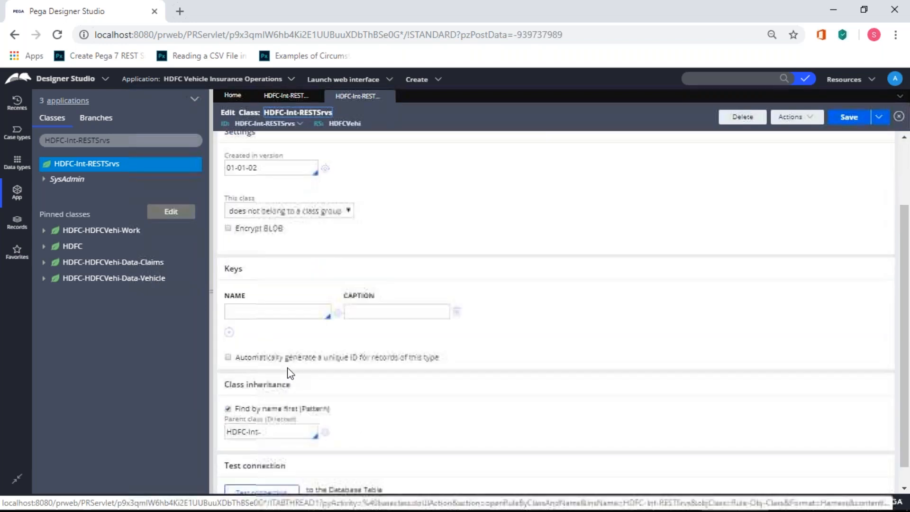
pyautogui.scroll(3, 288, 371)
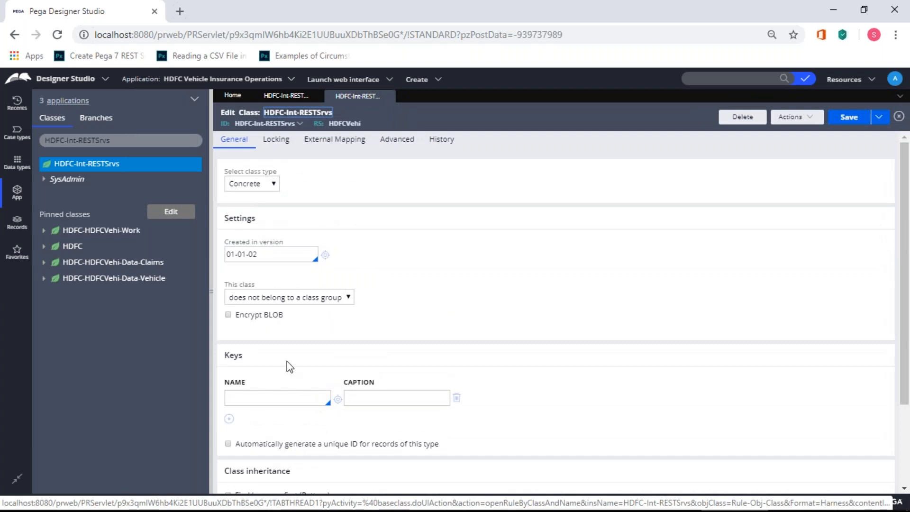
# Start a new class record under HDFC-Int-RESTSrvs and label it HDFC-Int-RESTSrvs-MainExchRateCL.
pyautogui.rightClick(88, 167)
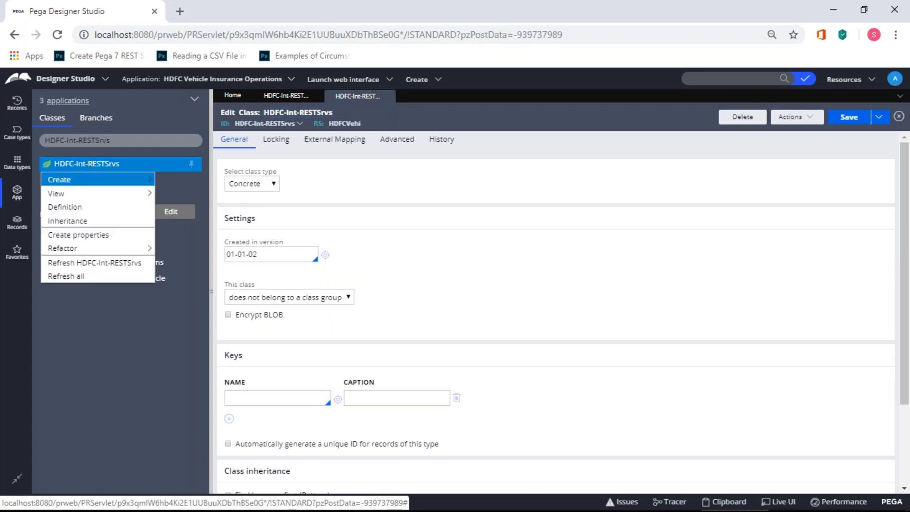
pyautogui.moveTo(71, 180)
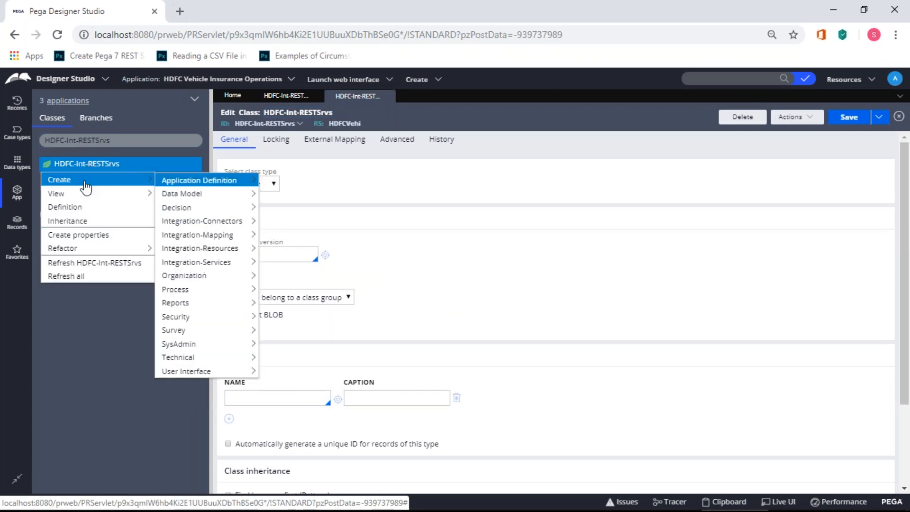
pyautogui.moveTo(179, 305)
pyautogui.moveTo(190, 344)
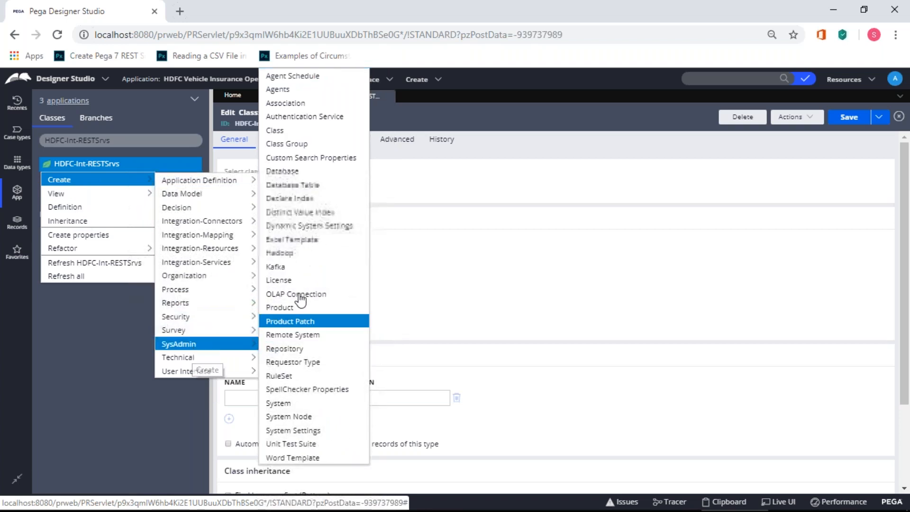
pyautogui.click(291, 134)
pyautogui.click(315, 184)
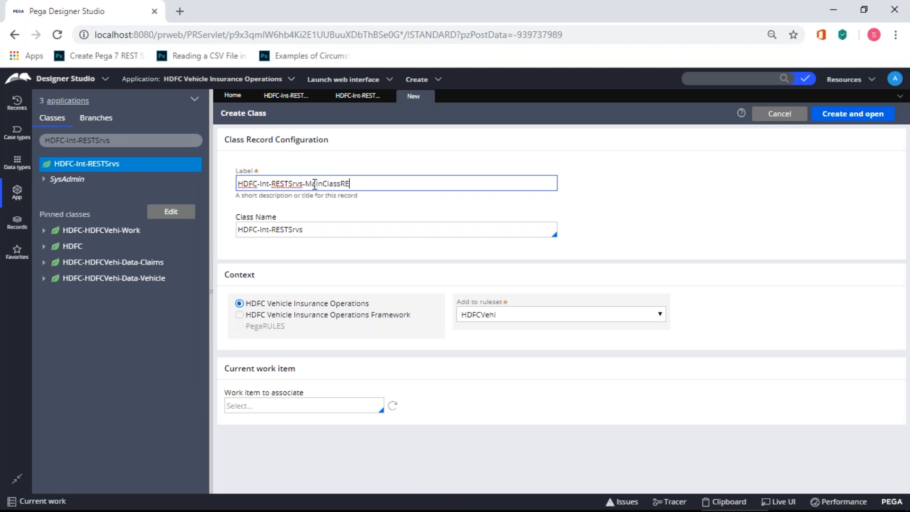
pyautogui.write('ER')
pyautogui.press('BackSpace')
pyautogui.press('BackSpace')
pyautogui.press('BackSpace')
pyautogui.write('CL')
# Reuse the label HDFC-Int-RESTSrvs-MainExchRateCL as the class name, and create and open the class.
pyautogui.moveTo(368, 183); pyautogui.dragTo(204, 190)
pyautogui.hotkey('ctrl', 'c')
pyautogui.moveTo(306, 226); pyautogui.dragTo(237, 230)
pyautogui.hotkey('ctrl', 'v')
pyautogui.click(492, 272)
pyautogui.click(851, 114)
# Make the MainExchRateCL class concrete, created in version 01-01-02, and not belonging to a class group.
pyautogui.click(251, 184)
pyautogui.click(260, 209)
pyautogui.click(268, 251)
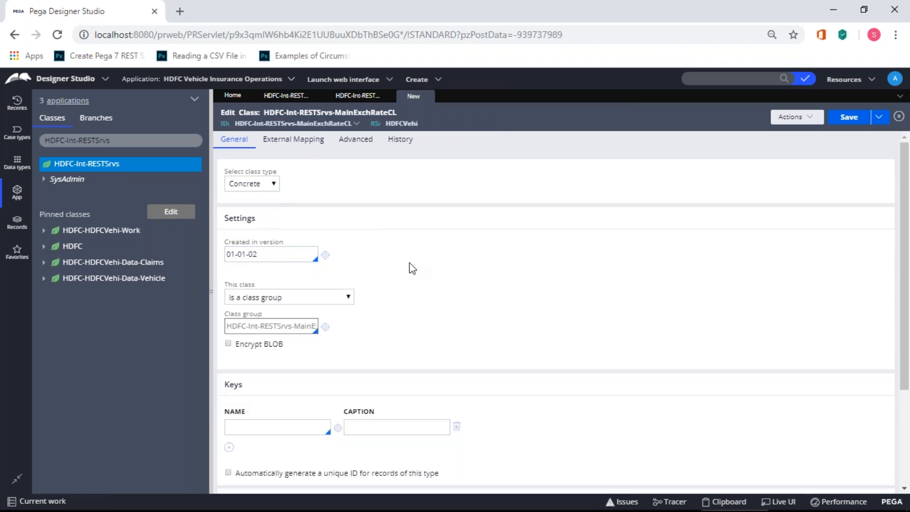
pyautogui.click(315, 298)
pyautogui.click(310, 319)
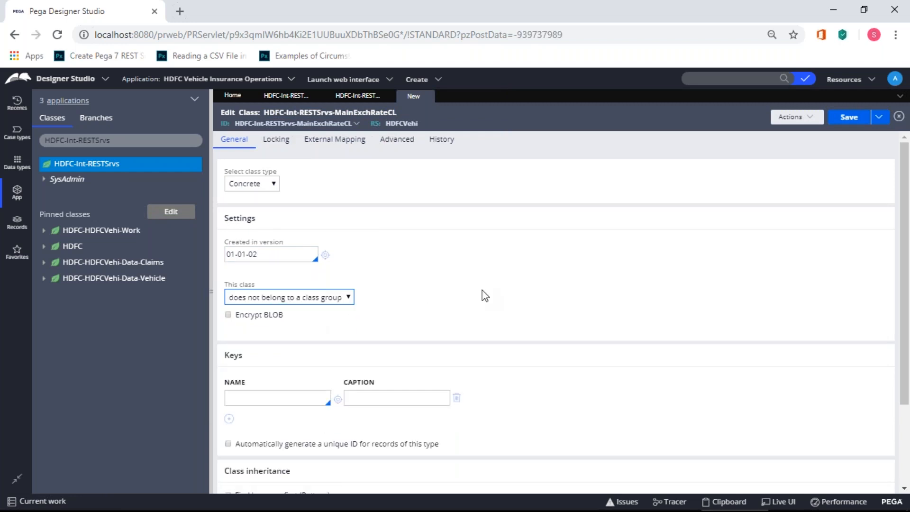
# Save the MainExchRateCL class with d as description and usage, and refresh all classes in the class explorer.
pyautogui.click(440, 142)
pyautogui.click(289, 213)
pyautogui.write('d')
pyautogui.click(289, 273)
pyautogui.write('d')
pyautogui.click(841, 121)
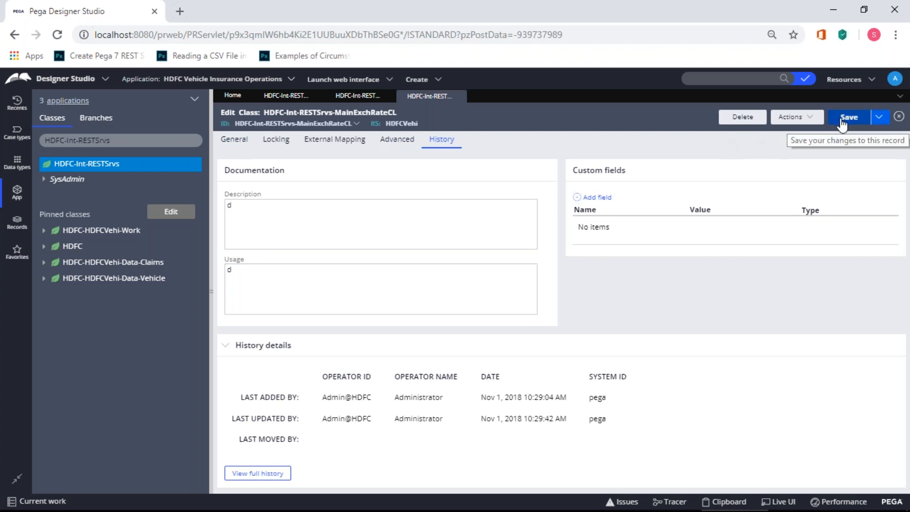
pyautogui.rightClick(98, 168)
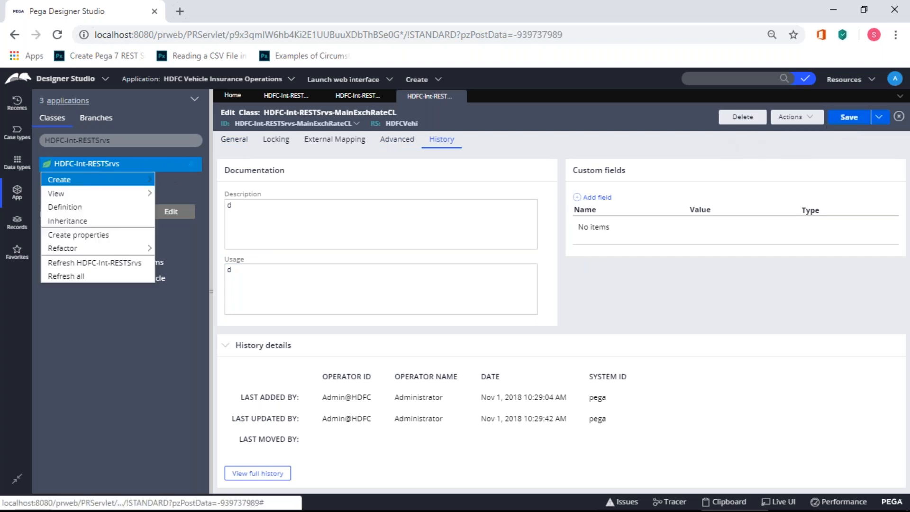
pyautogui.click(78, 278)
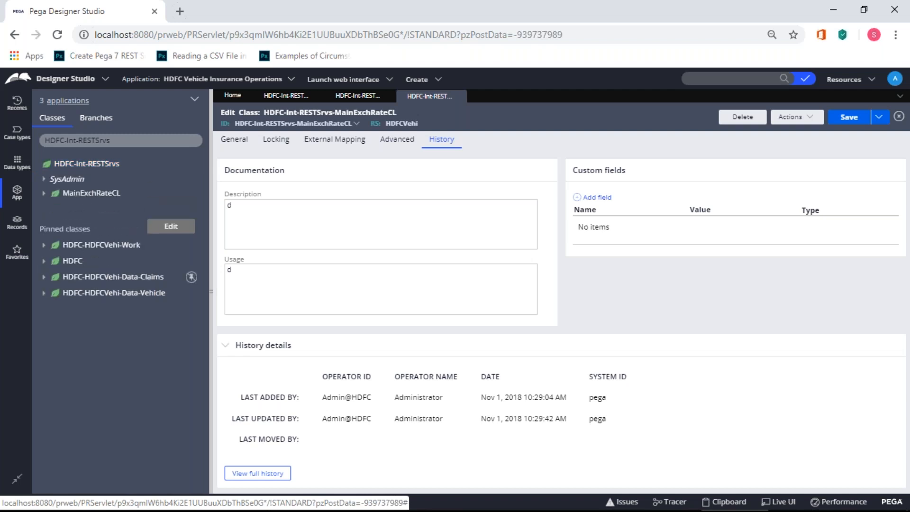
# Start another new class record under HDFC-Int-RESTSrvs and label it HDFC-Int-RESTSrvs-ExchRate_Request.
pyautogui.rightClick(84, 166)
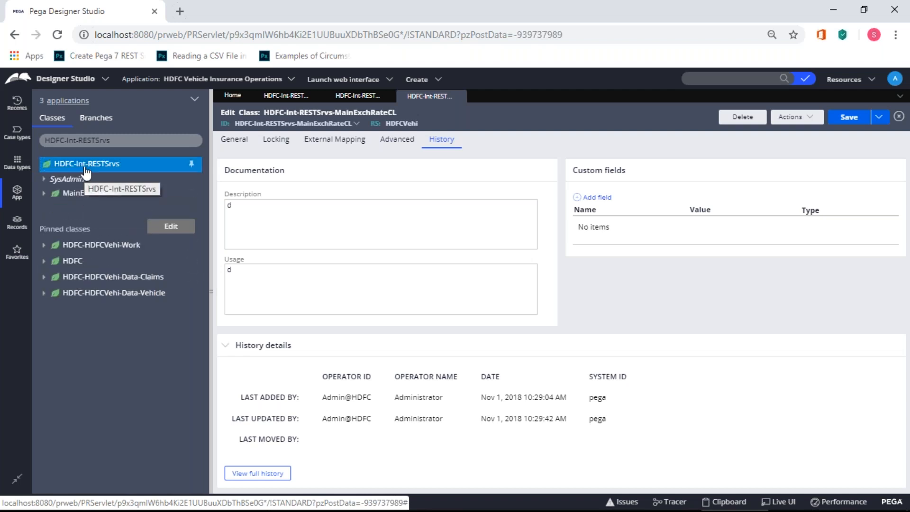
pyautogui.moveTo(162, 182)
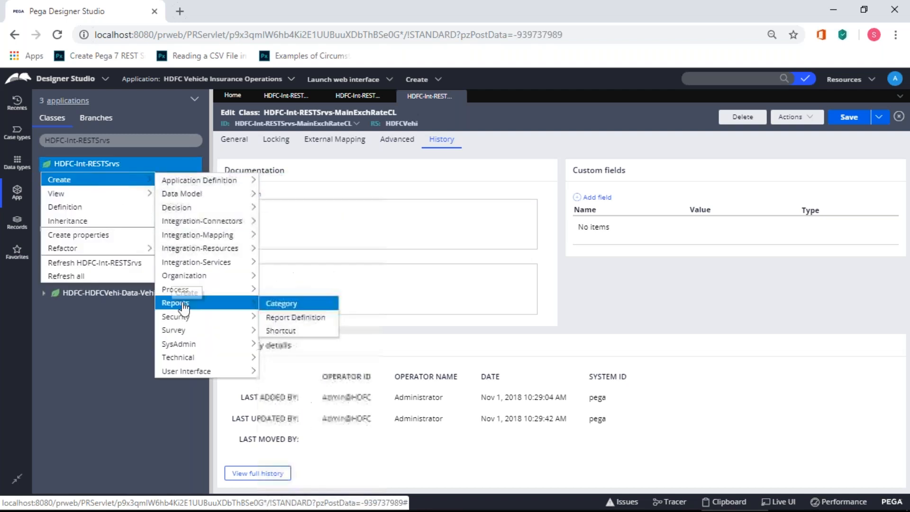
pyautogui.moveTo(191, 318)
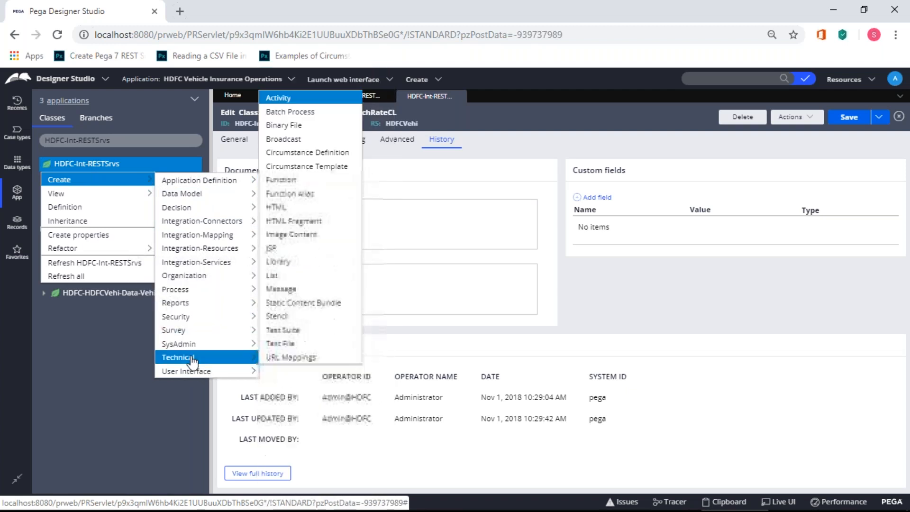
pyautogui.moveTo(189, 343)
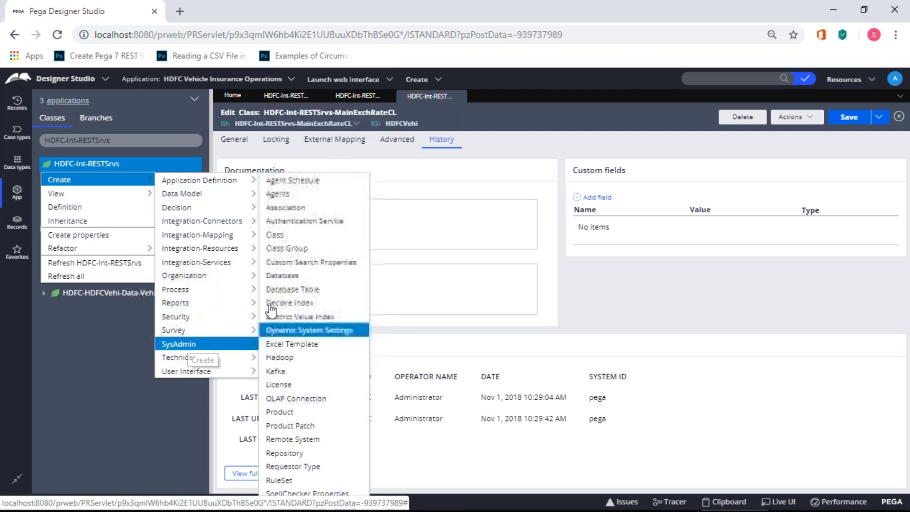
pyautogui.click(286, 234)
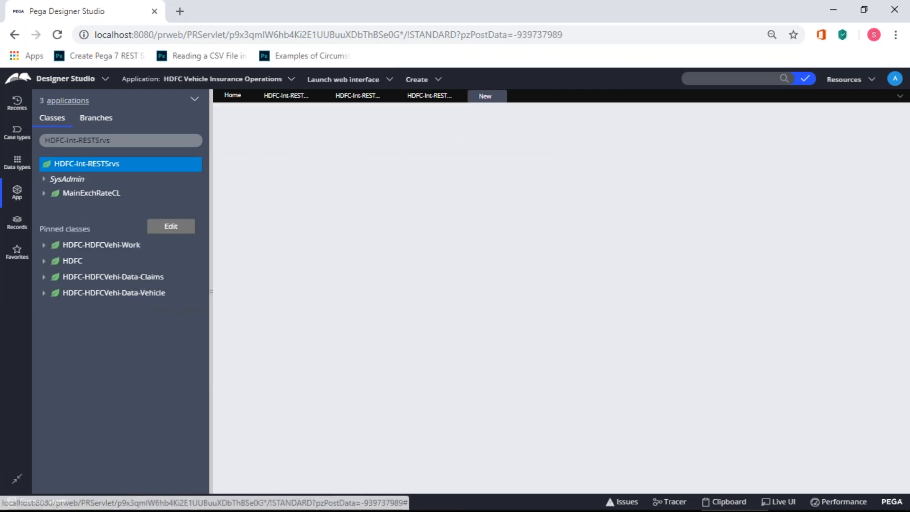
pyautogui.click(286, 185)
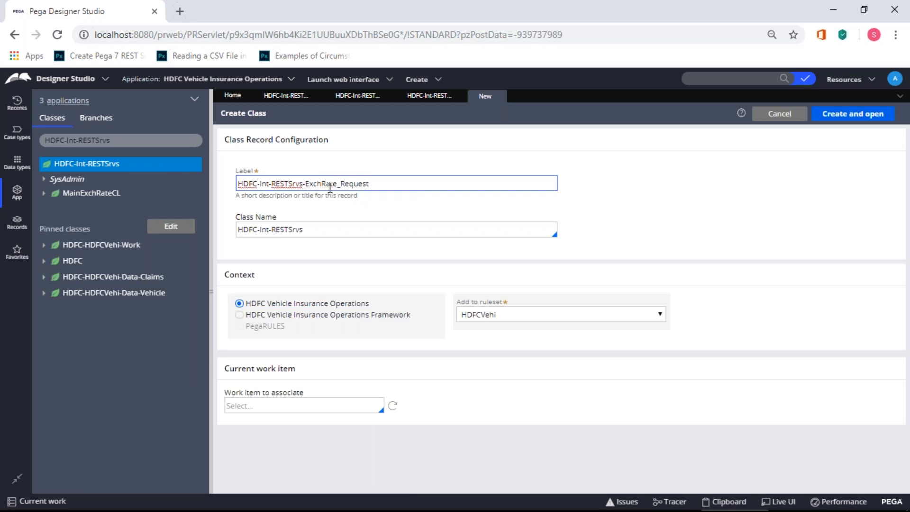
# Reuse the label HDFC-Int-RESTSrvs-ExchRate_Request as the class name, and create and open the class.
pyautogui.moveTo(378, 184); pyautogui.dragTo(197, 192)
pyautogui.hotkey('ctrl', 'c')
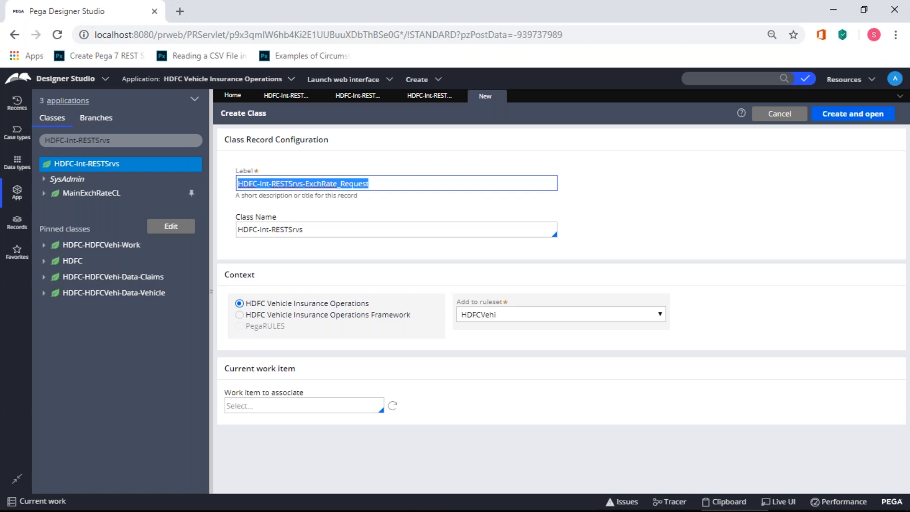
pyautogui.moveTo(322, 228); pyautogui.dragTo(223, 234)
pyautogui.hotkey('ctrl', 'v')
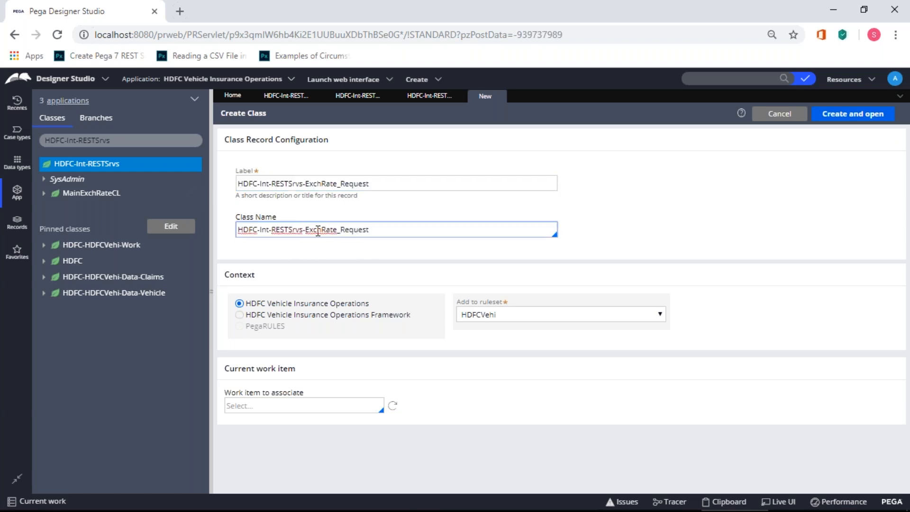
pyautogui.click(763, 197)
pyautogui.click(834, 116)
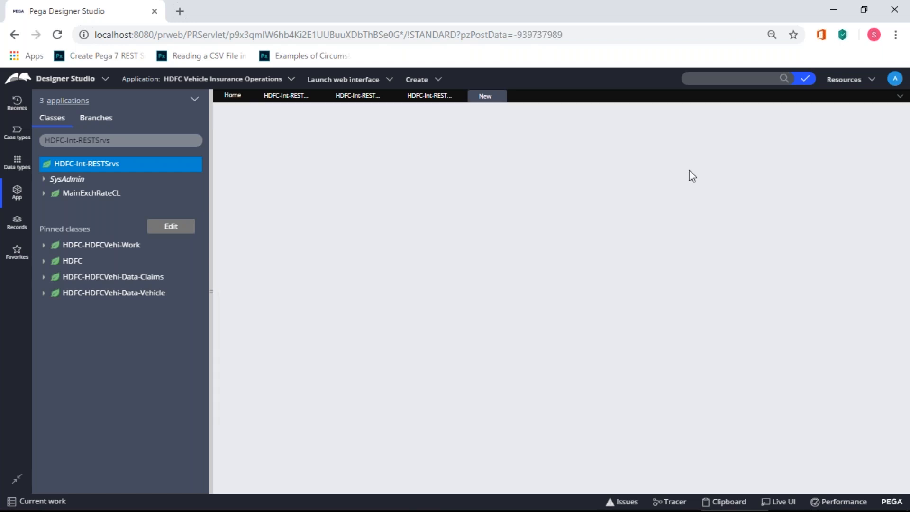
# Make the ExchRate_Request class concrete, created in version 01-01-02, and not belonging to a class group.
pyautogui.click(273, 183)
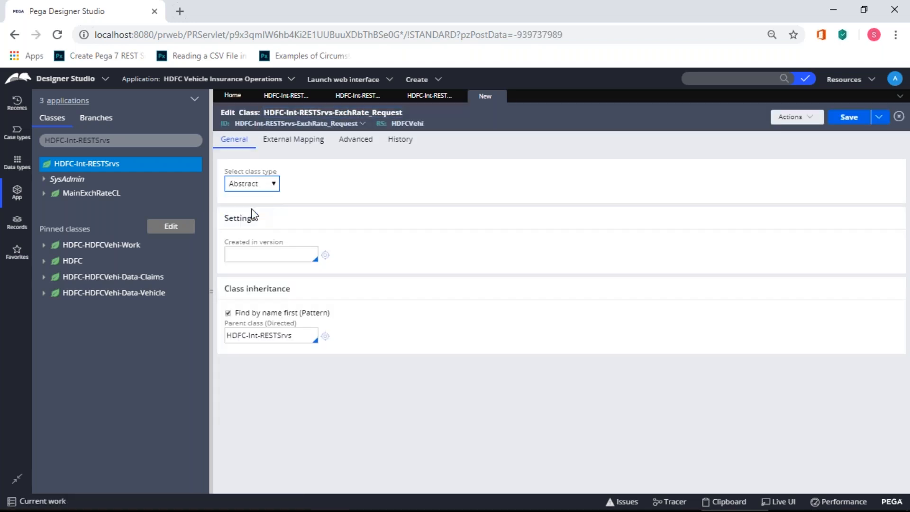
pyautogui.click(256, 206)
pyautogui.click(250, 253)
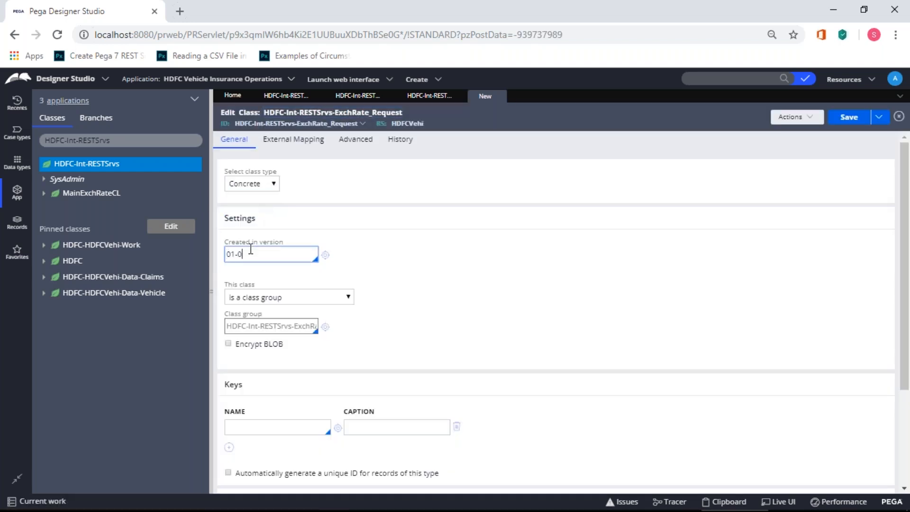
pyautogui.click(315, 297)
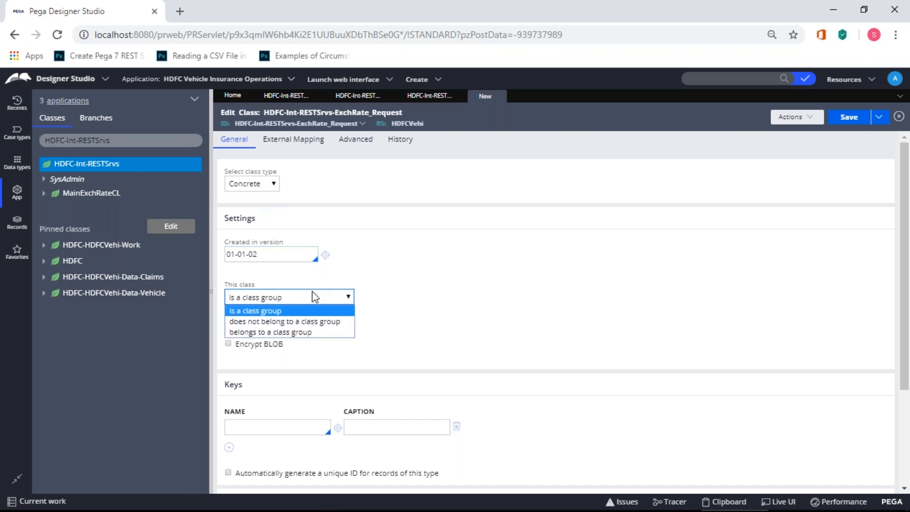
pyautogui.click(309, 319)
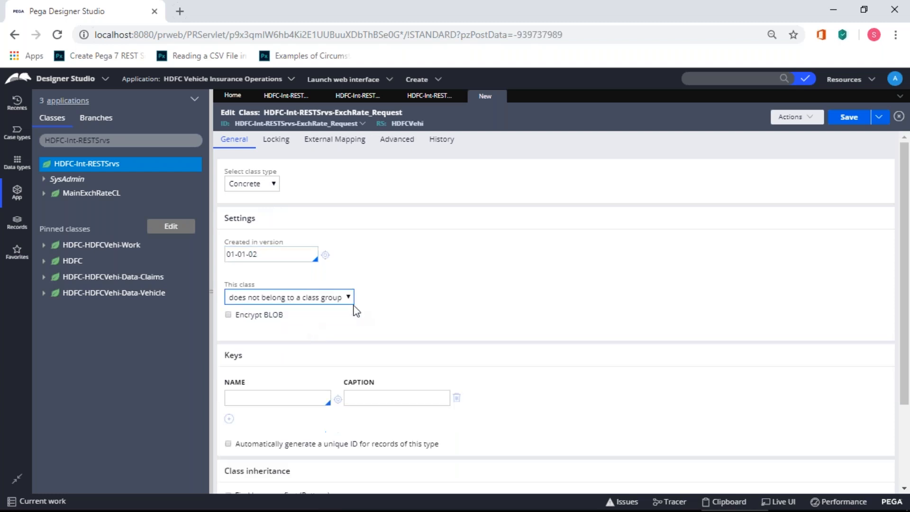
# Enter d as the description and usage of the ExchRate_Request class and save it.
pyautogui.click(441, 139)
pyautogui.click(379, 215)
pyautogui.write('d')
pyautogui.click(365, 276)
pyautogui.write('d')
pyautogui.click(842, 118)
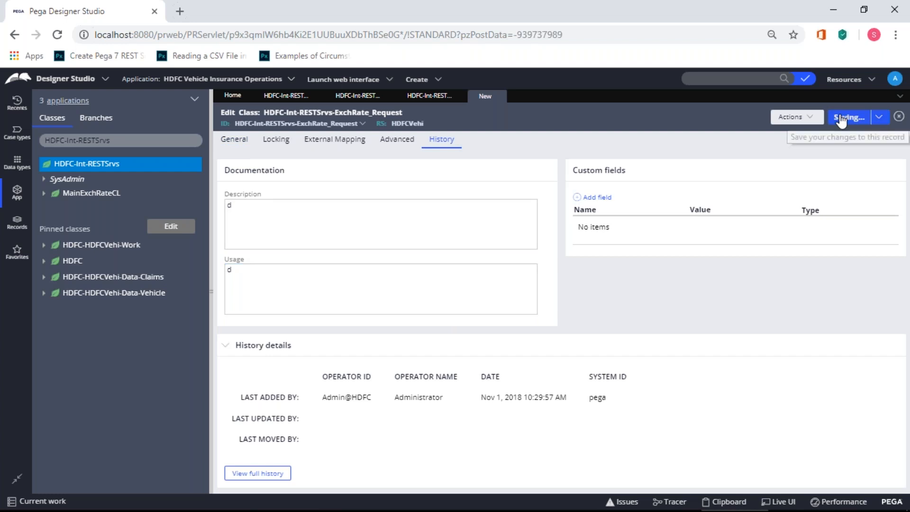
# Start another new class record under HDFC-Int-RESTSrvs and refresh the whole class tree.
pyautogui.rightClick(91, 167)
pyautogui.moveTo(111, 185)
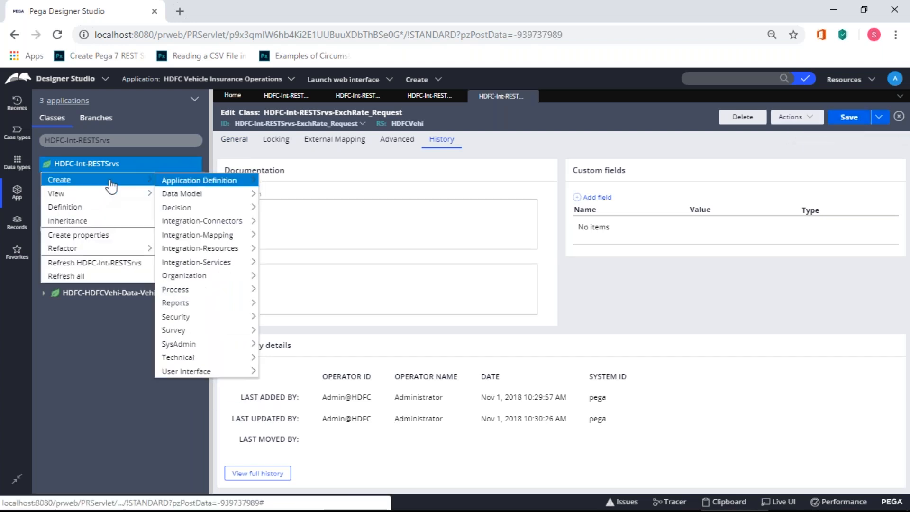
pyautogui.moveTo(184, 356)
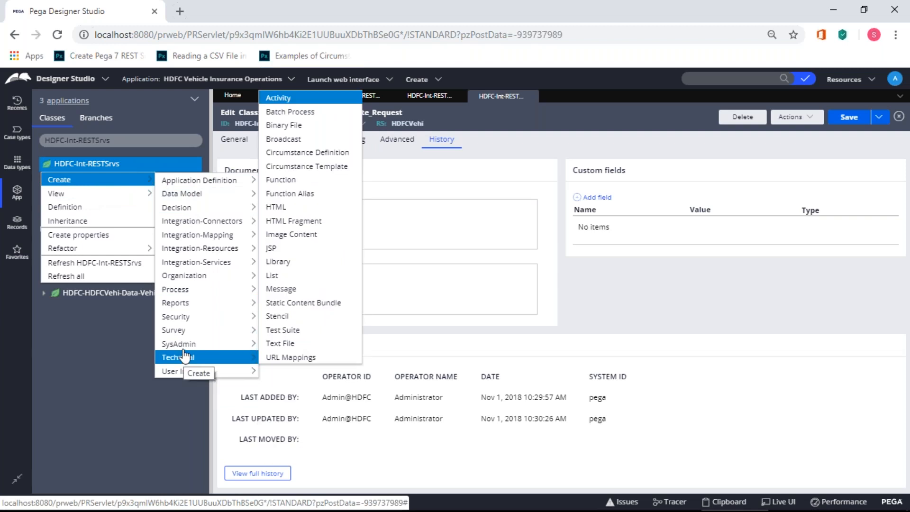
pyautogui.moveTo(204, 344)
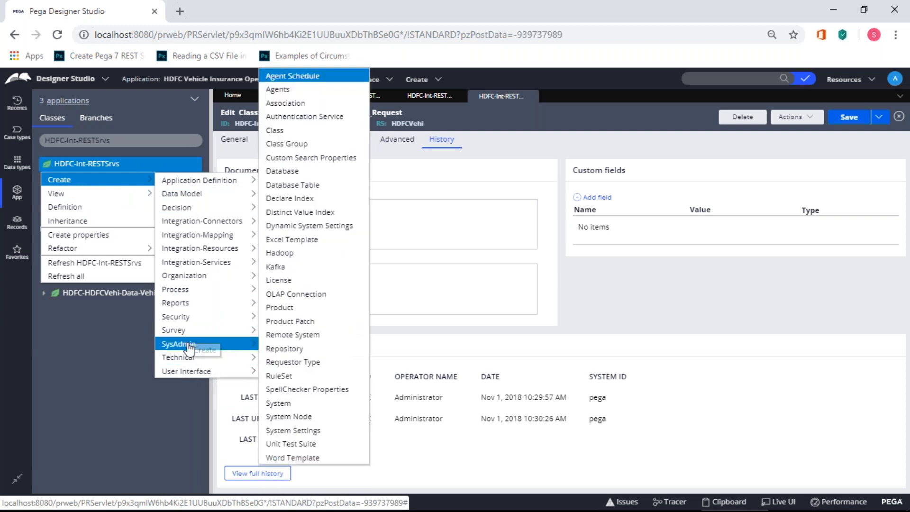
pyautogui.click(305, 132)
pyautogui.rightClick(83, 168)
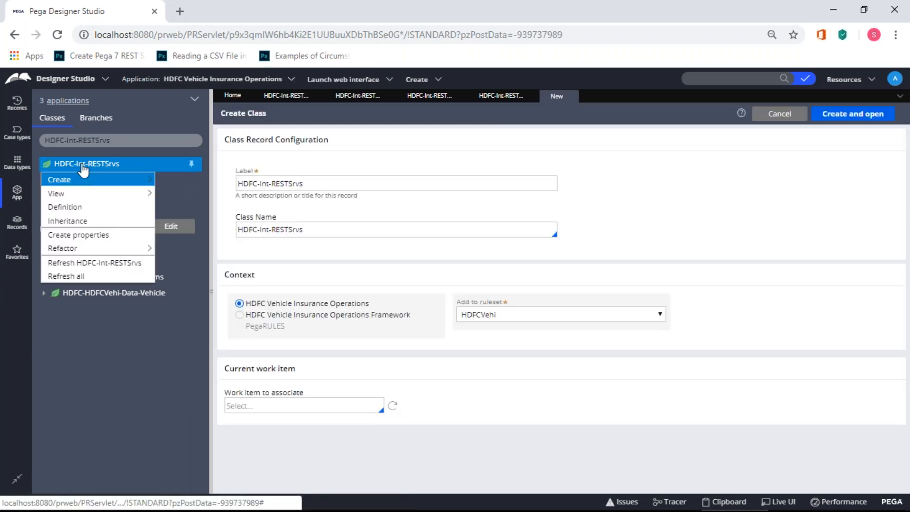
pyautogui.click(76, 276)
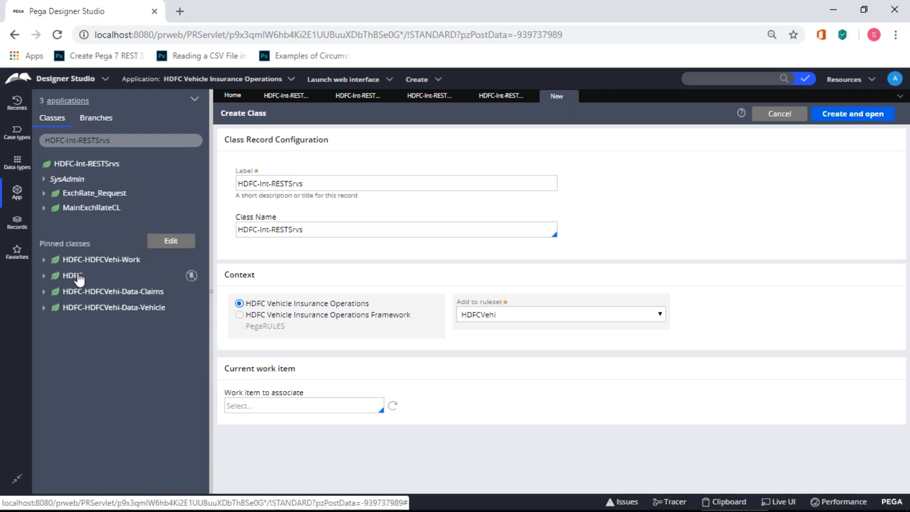
# Set both the label and the class name to HDFC-Int-RESTSrvs-ExchRate_Response, and create and open the class.
pyautogui.click(333, 187)
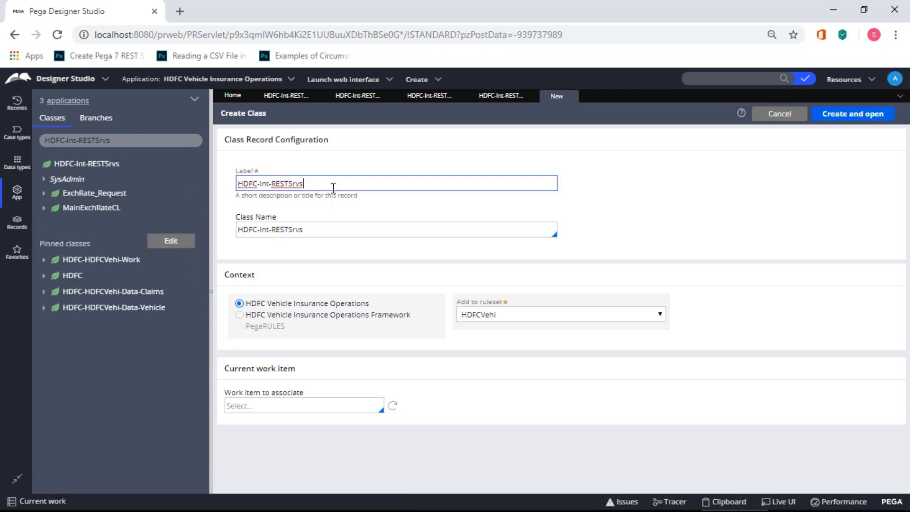
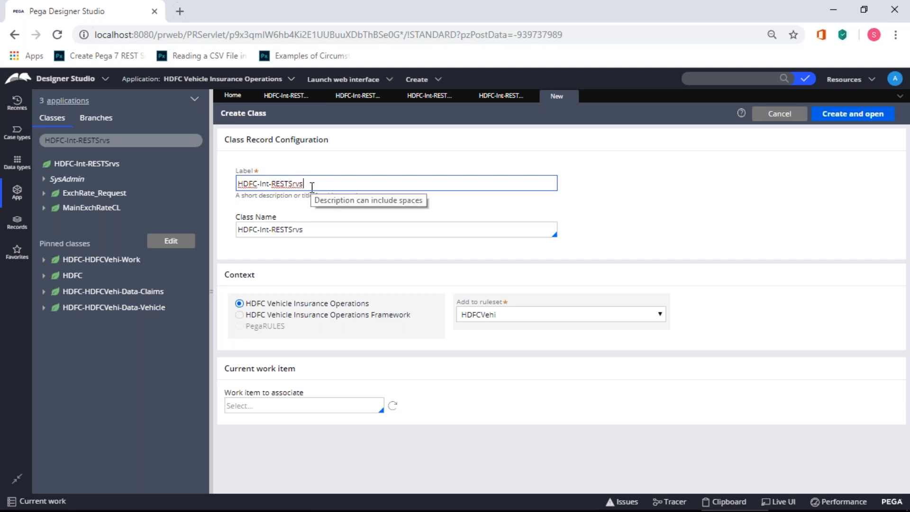
pyautogui.write('-ExchRa')
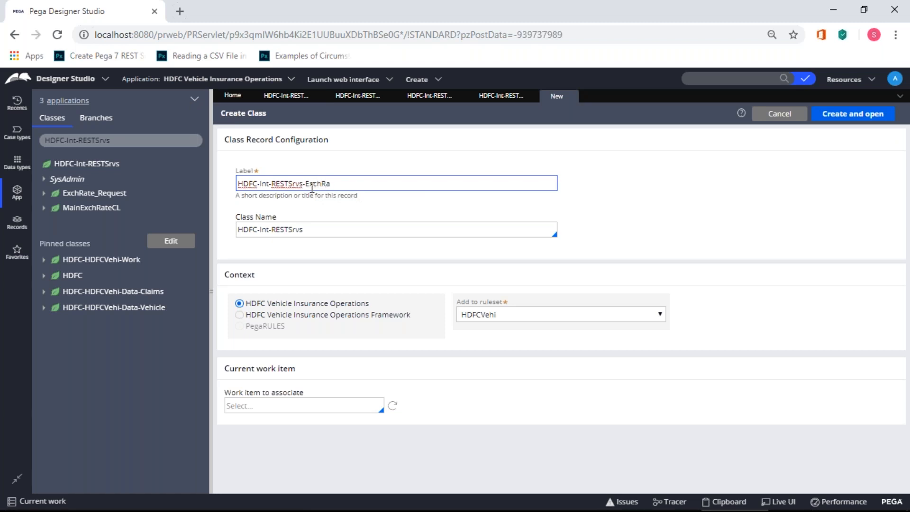
pyautogui.click(263, 79)
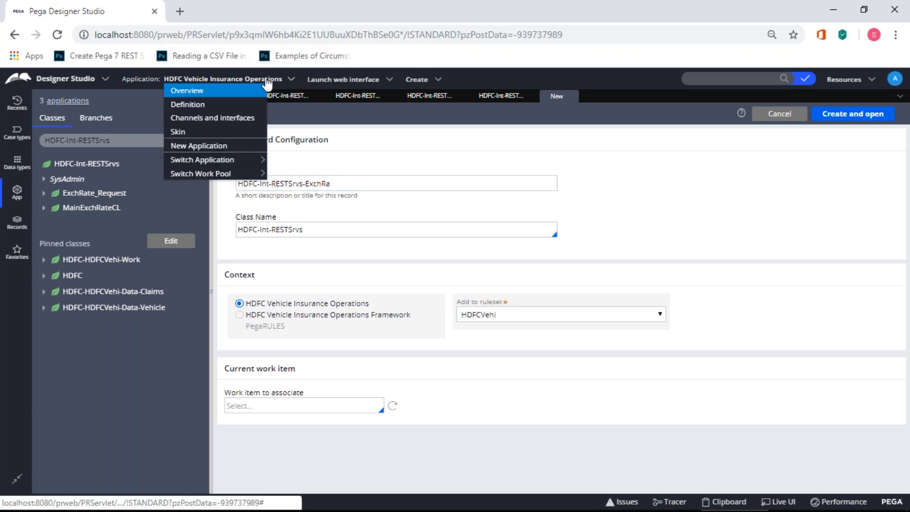
pyautogui.click(348, 189)
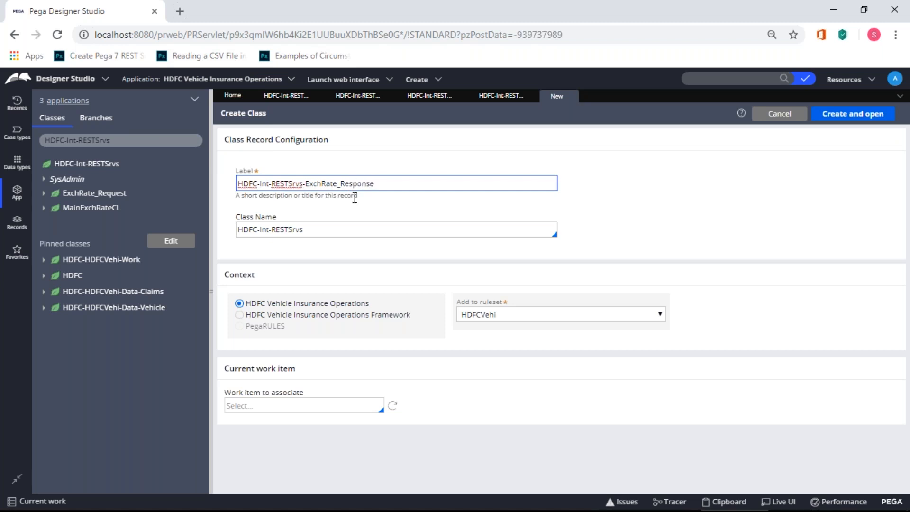
pyautogui.moveTo(389, 177); pyautogui.dragTo(237, 183)
pyautogui.hotkey('ctrl', 'c')
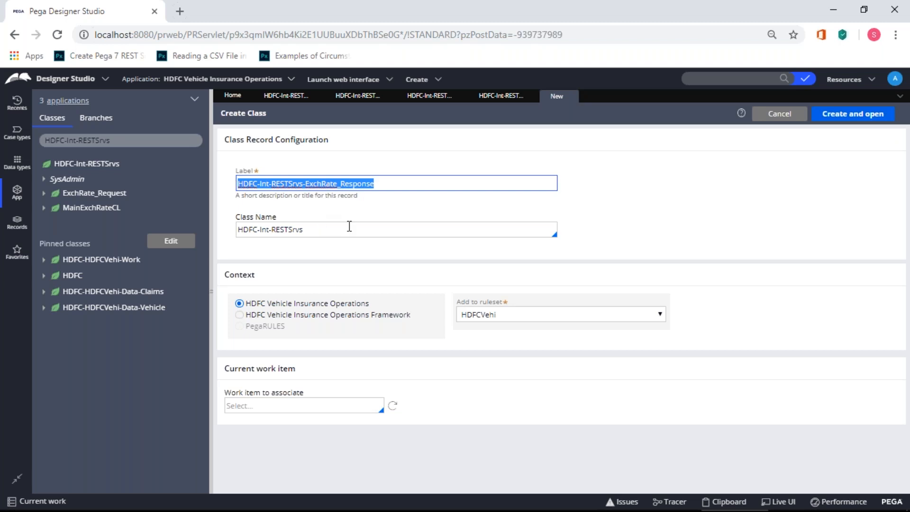
pyautogui.moveTo(349, 226); pyautogui.dragTo(225, 230)
pyautogui.hotkey('ctrl', 'v')
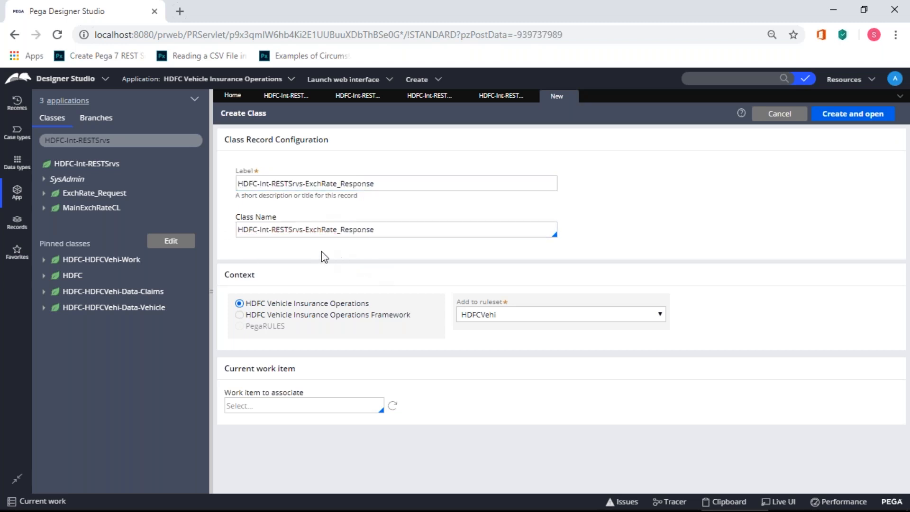
pyautogui.click(852, 115)
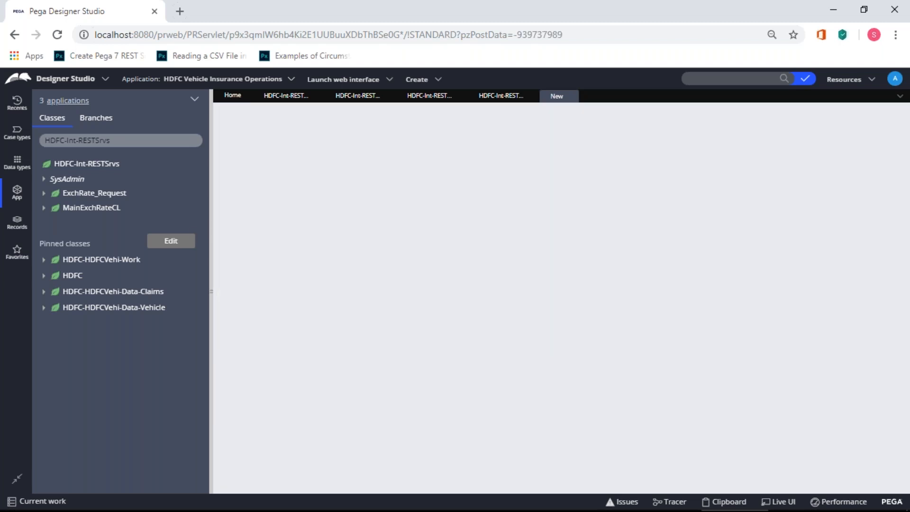
# Make the ExchRate_Response class concrete, created in version 01-01-02, and not belonging to a class group.
pyautogui.click(266, 183)
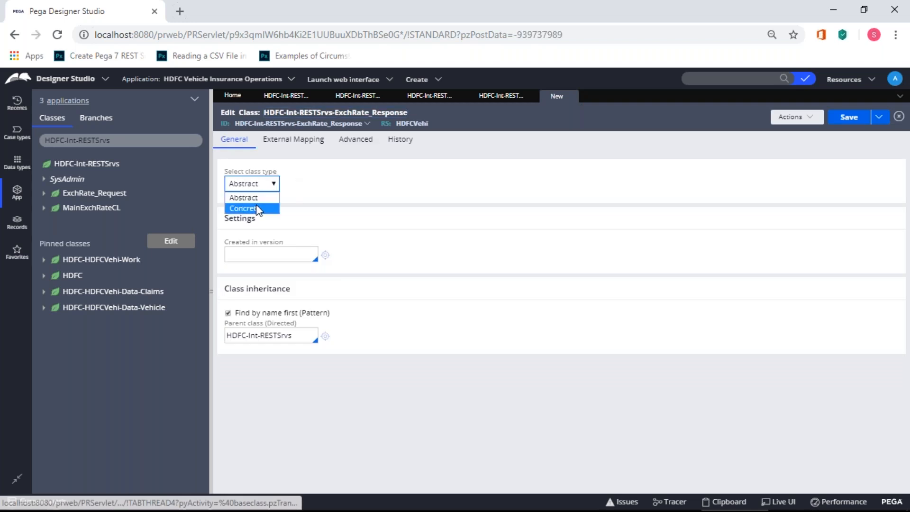
pyautogui.click(246, 210)
pyautogui.click(260, 258)
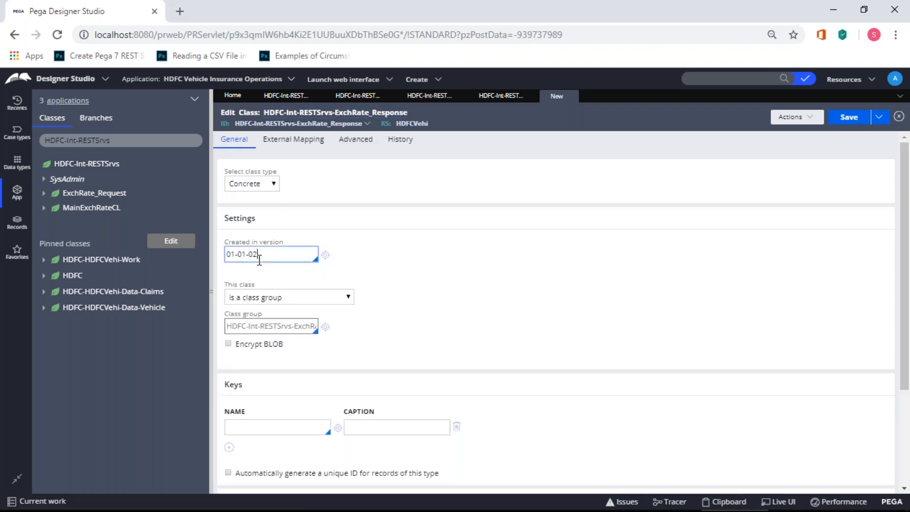
pyautogui.click(315, 299)
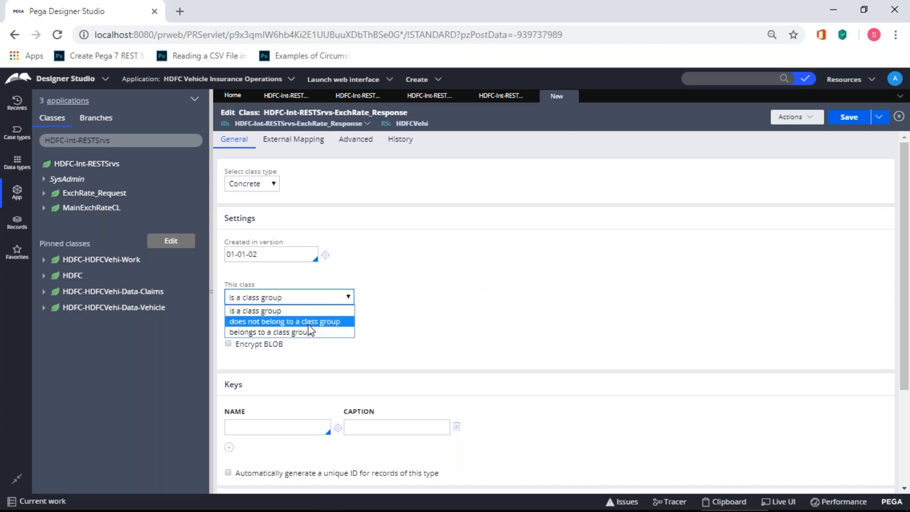
pyautogui.click(308, 322)
# Enter d as the description and usage of the ExchRate_Response class and save it.
pyautogui.click(847, 117)
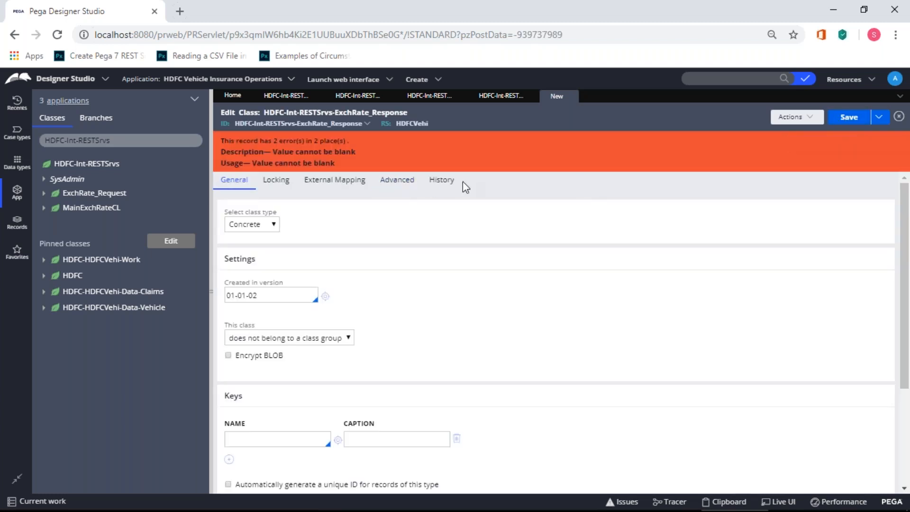
pyautogui.click(452, 181)
pyautogui.click(412, 258)
pyautogui.write('d')
pyautogui.click(395, 320)
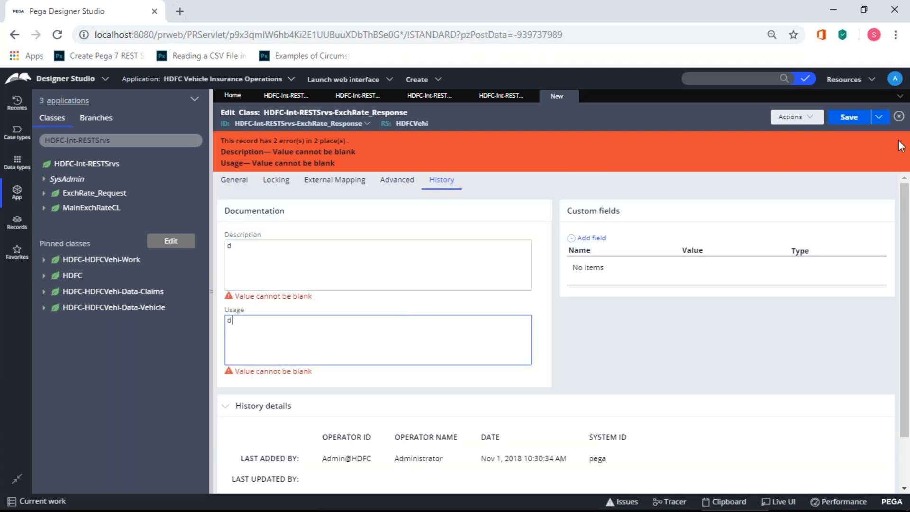
pyautogui.click(848, 117)
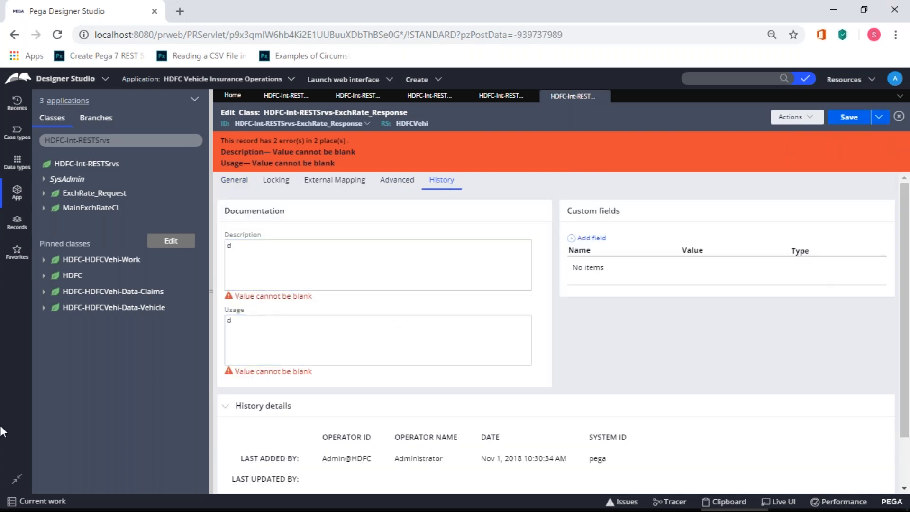
# Refresh the whole class tree and open the ExchRate_Request class for creating properties.
pyautogui.rightClick(81, 168)
pyautogui.click(57, 278)
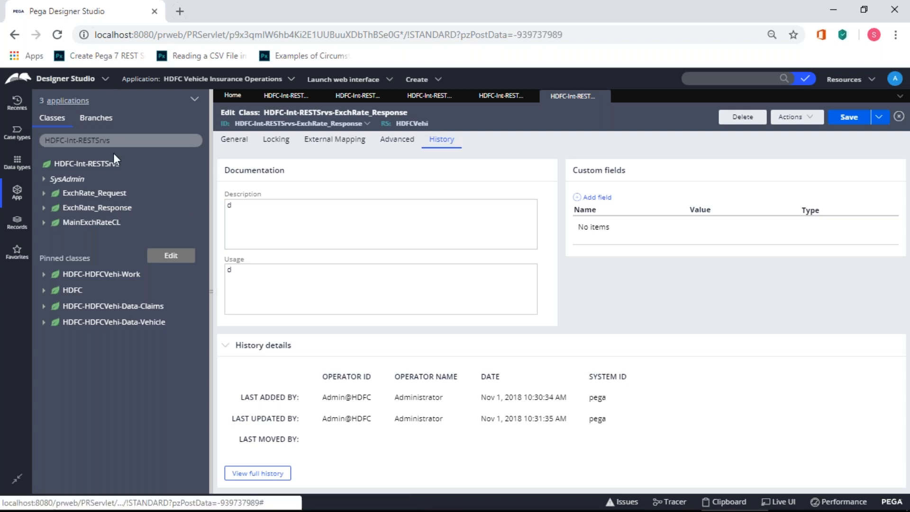
pyautogui.rightClick(118, 195)
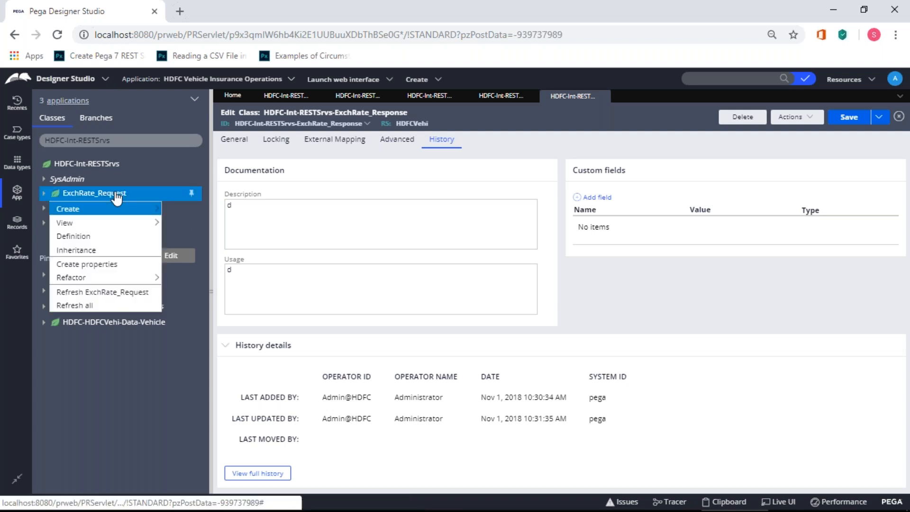
pyautogui.click(103, 265)
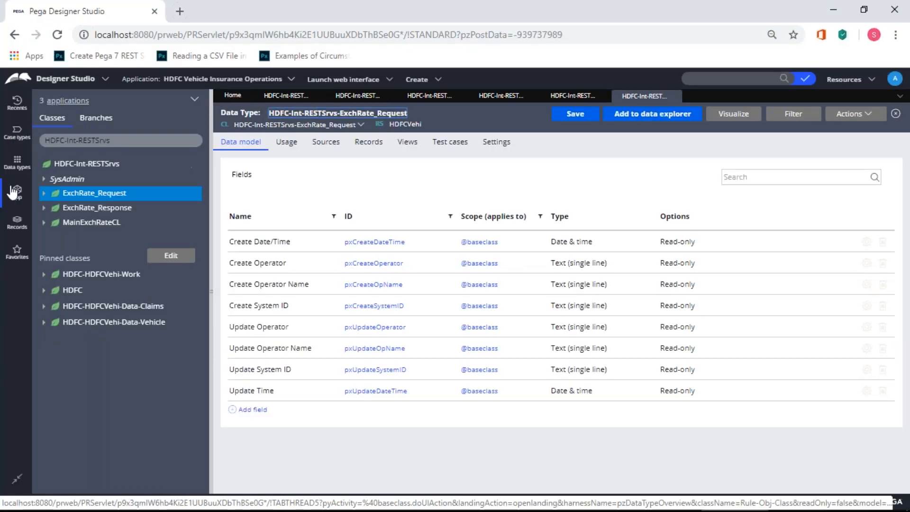
# Check the fields of the ratetable data type and add a single-line text field named rateid to ExchRate_Request.
pyautogui.click(17, 163)
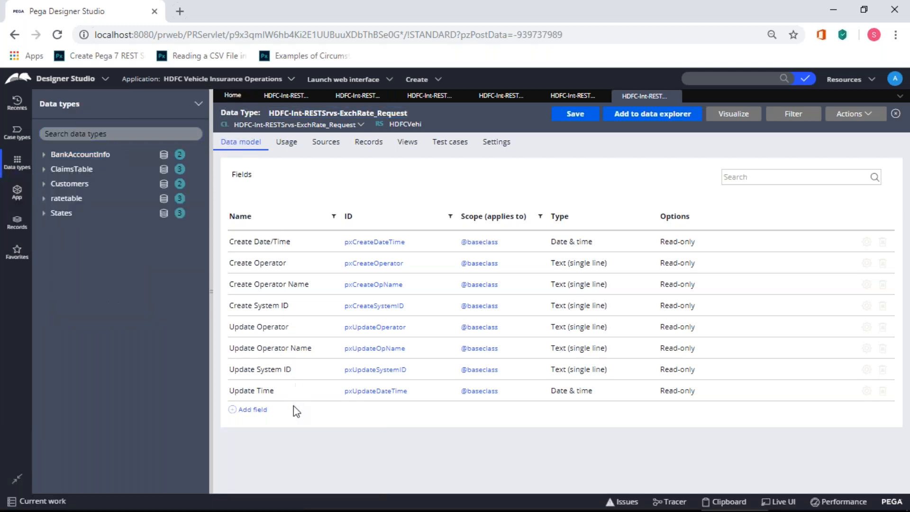
pyautogui.click(75, 199)
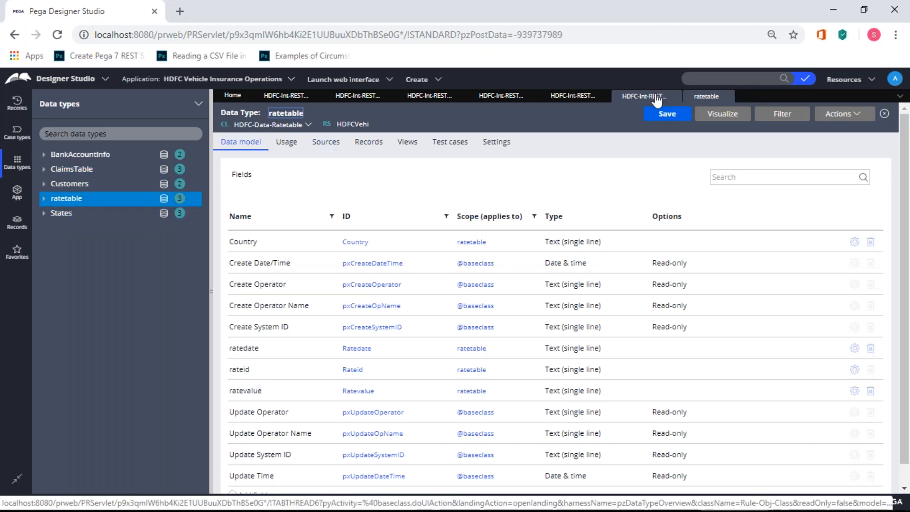
pyautogui.click(632, 95)
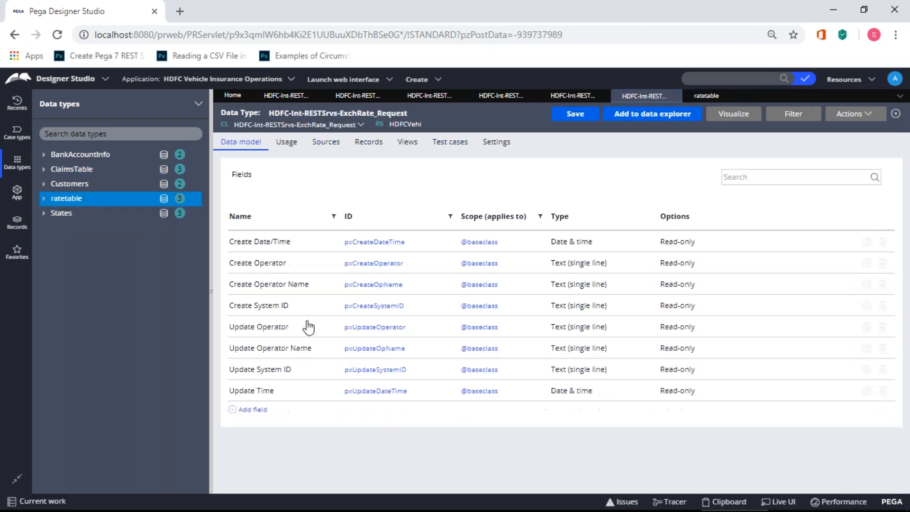
pyautogui.click(252, 409)
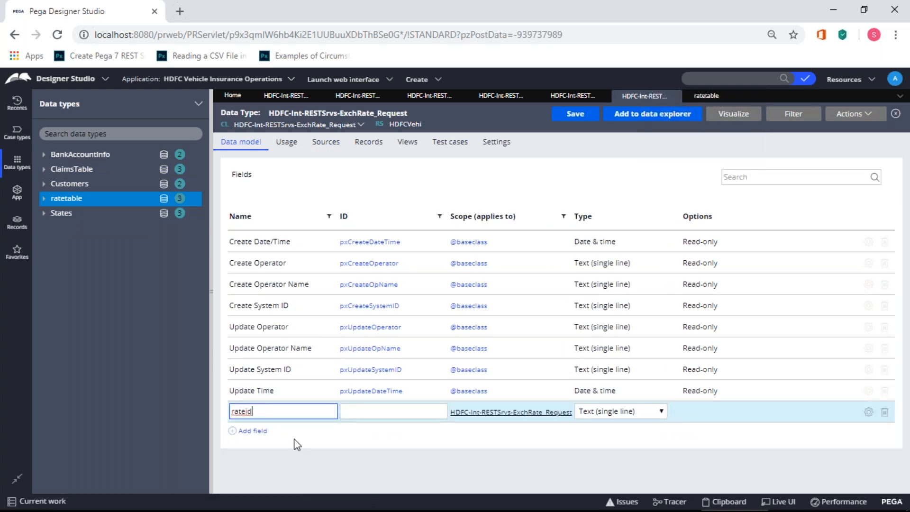
pyautogui.click(304, 460)
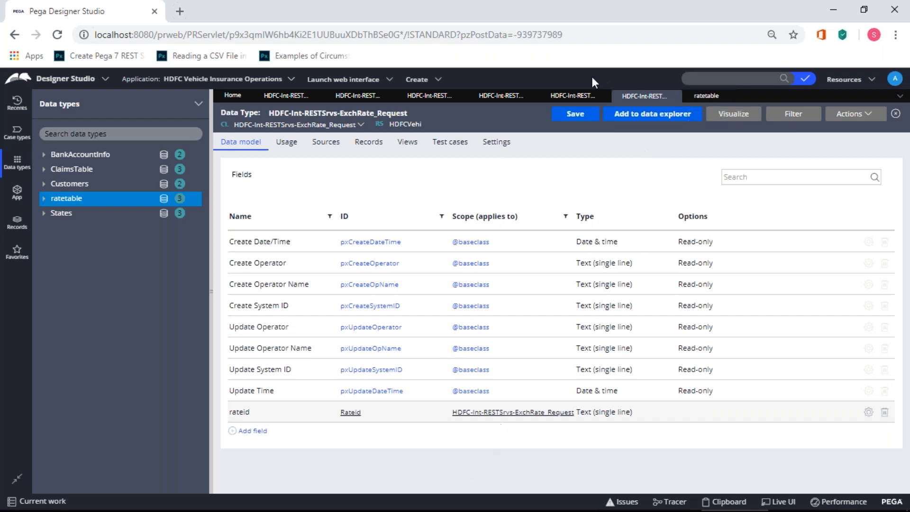
# Close the four older class records, keeping ExchRate_Response, ExchRate_Request and ratetable open, and return to the ExchRate_Request data model.
pyautogui.click(573, 96)
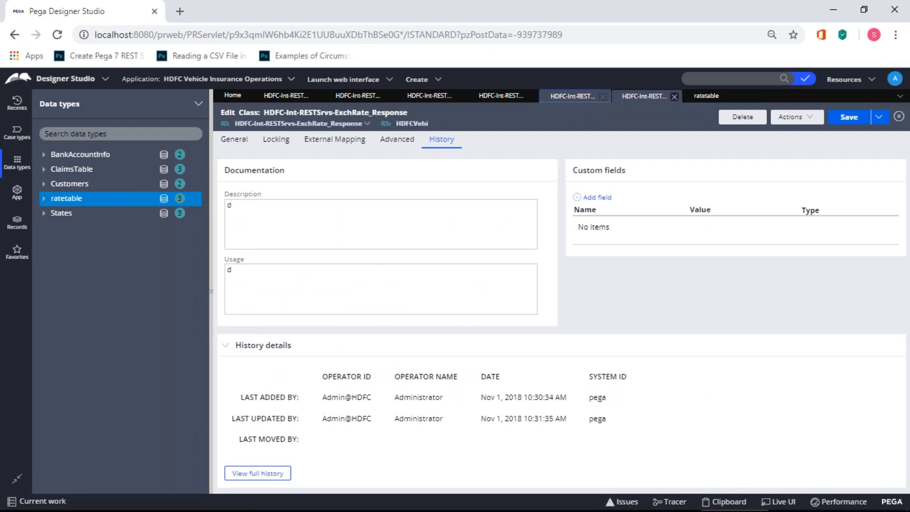
pyautogui.click(316, 96)
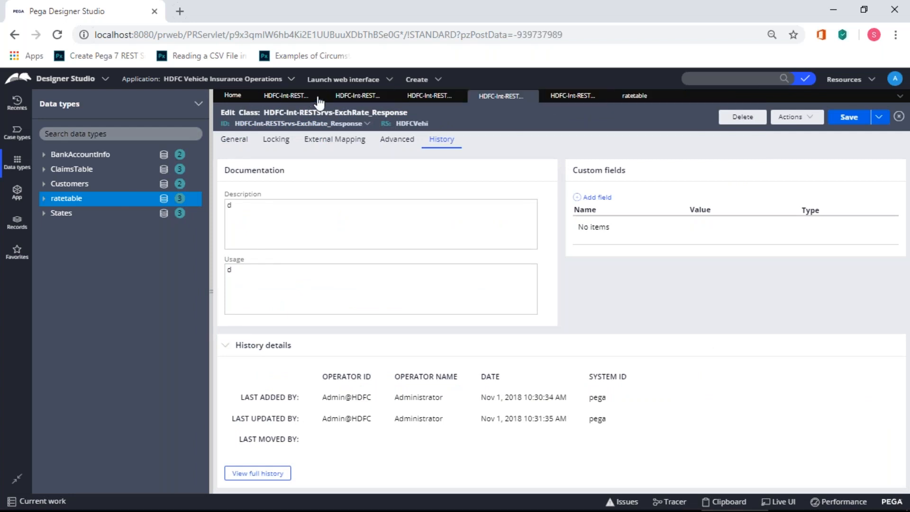
pyautogui.click(316, 97)
pyautogui.click(316, 96)
pyautogui.click(316, 96)
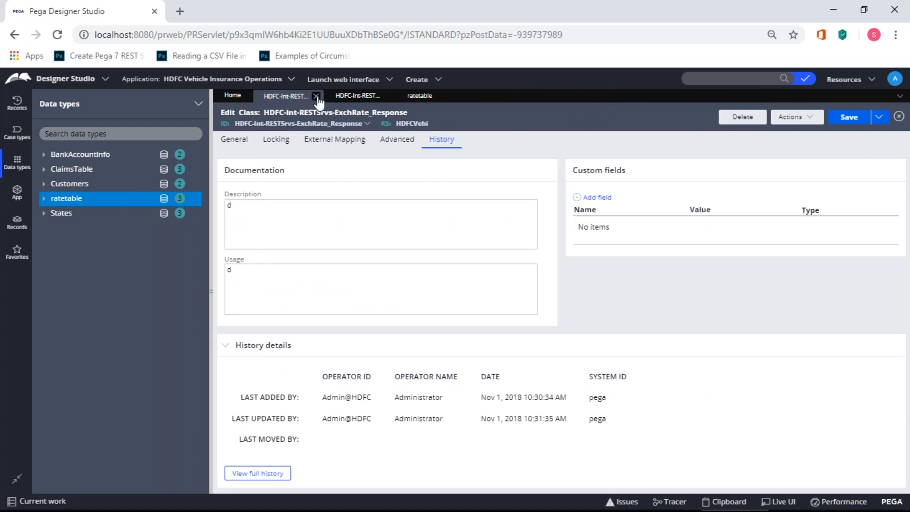
pyautogui.click(420, 96)
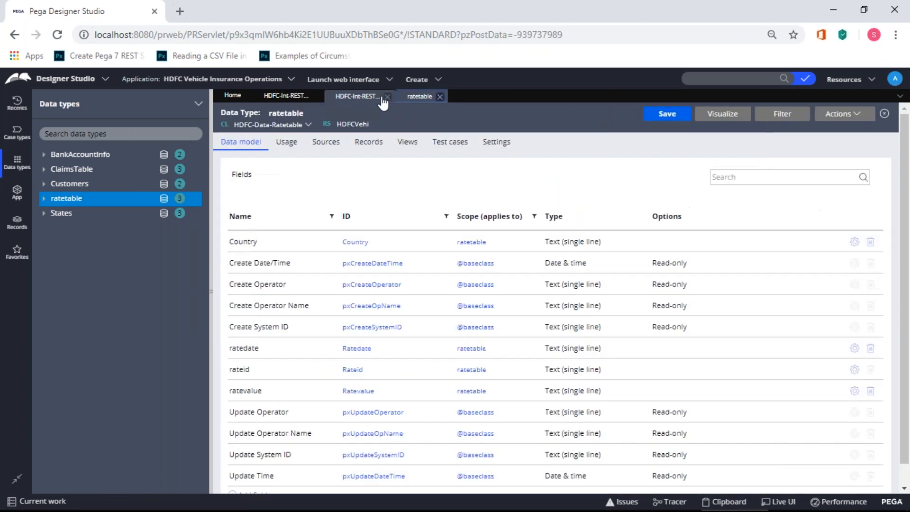
pyautogui.click(367, 97)
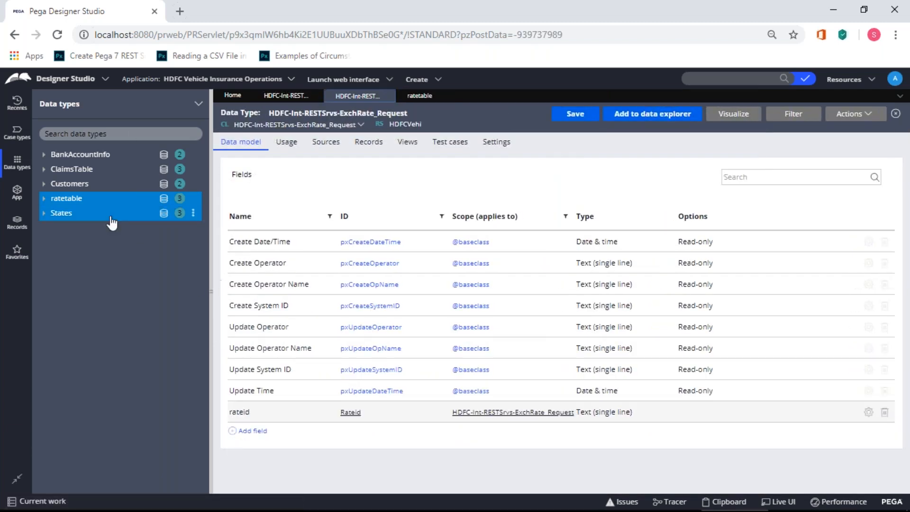
# Open the ExchRate_Response class from the application's class tree for creating properties.
pyautogui.click(16, 192)
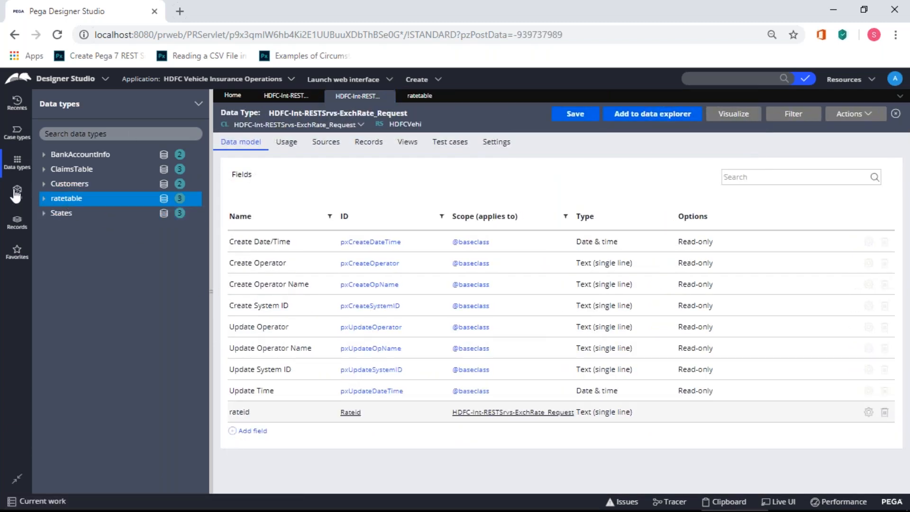
pyautogui.click(95, 207)
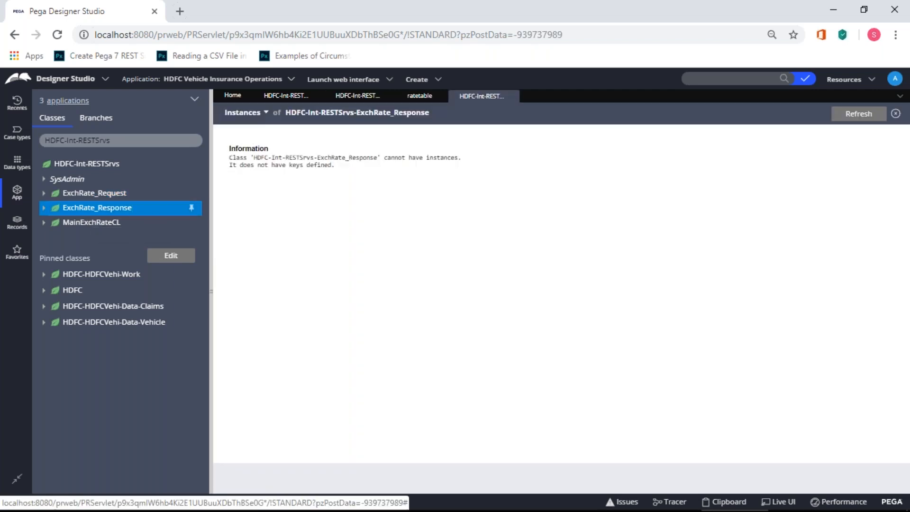
pyautogui.rightClick(95, 207)
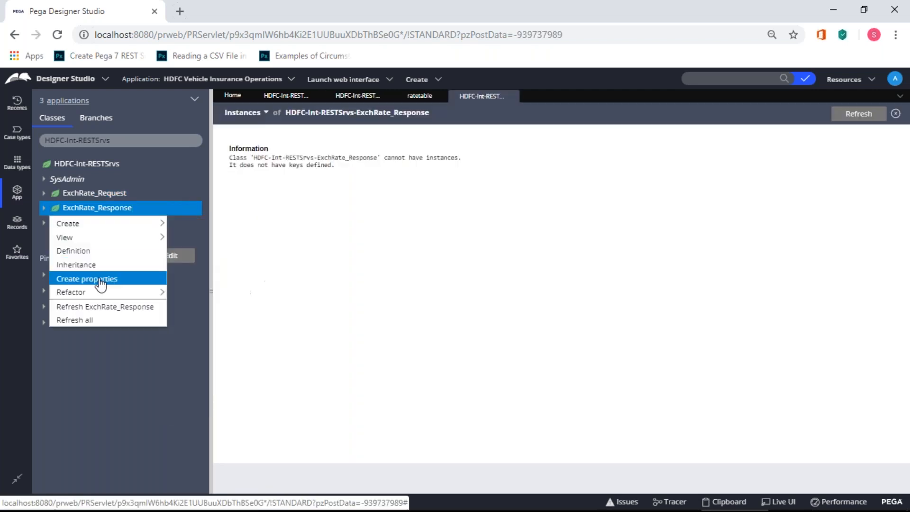
pyautogui.click(101, 278)
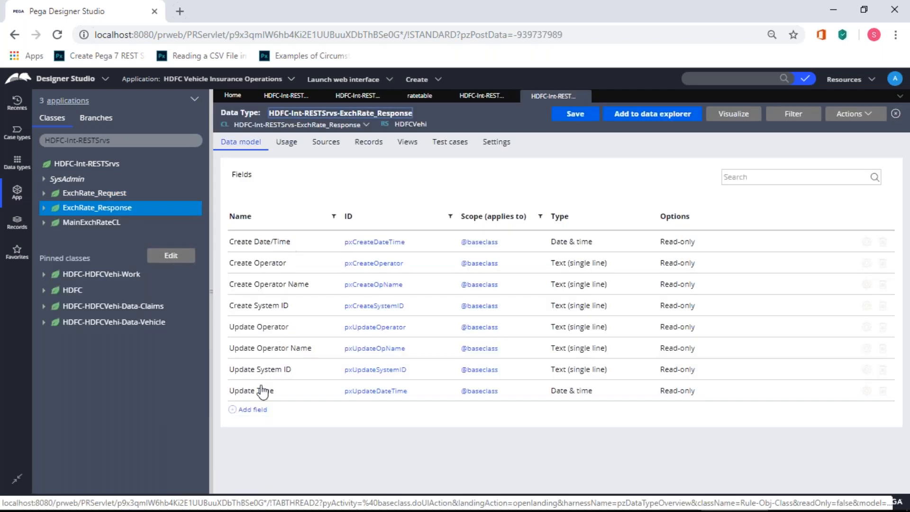
# Check the field names of the ratetable data type and add a single-line text field named ratedate to ExchRate_Response.
pyautogui.click(252, 409)
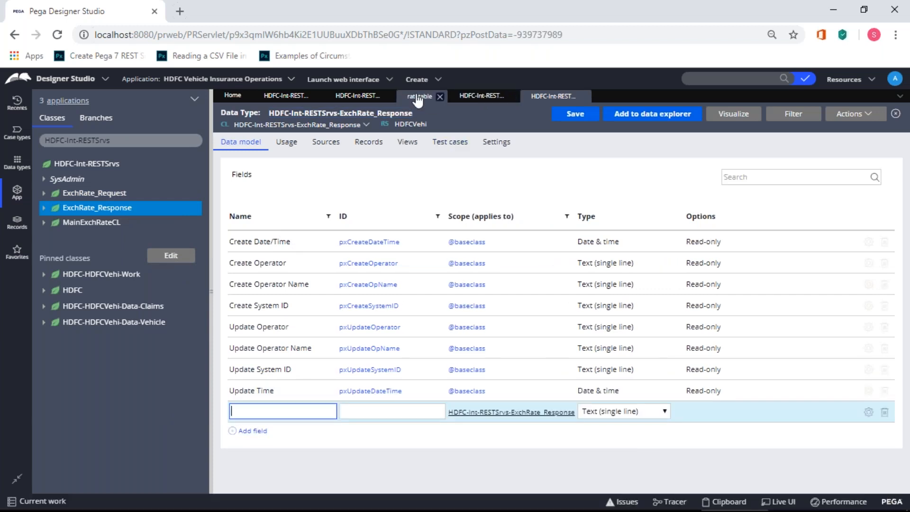
pyautogui.click(419, 96)
pyautogui.scroll(-1, 266, 384)
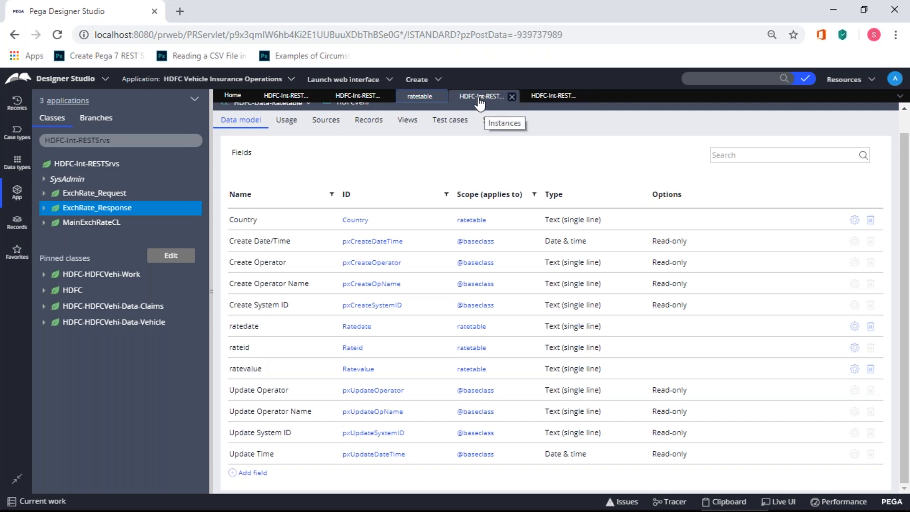
pyautogui.click(549, 96)
pyautogui.click(291, 410)
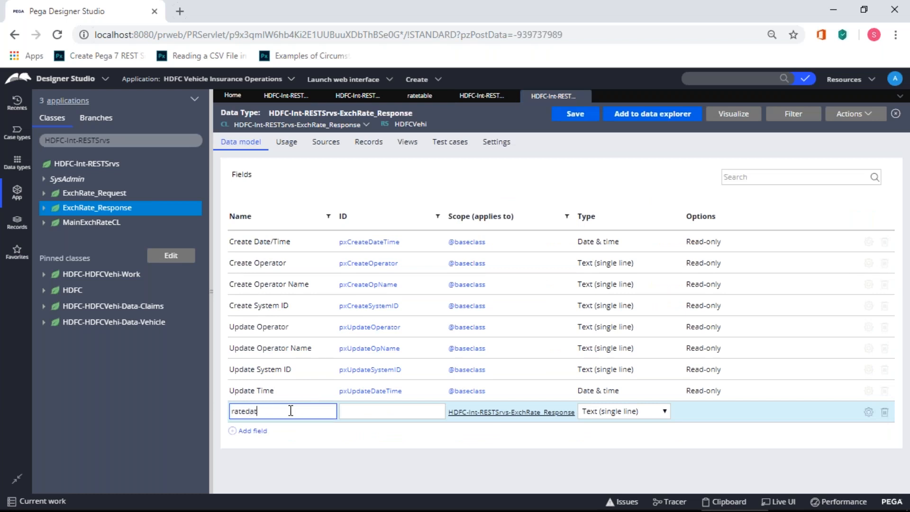
pyautogui.click(285, 444)
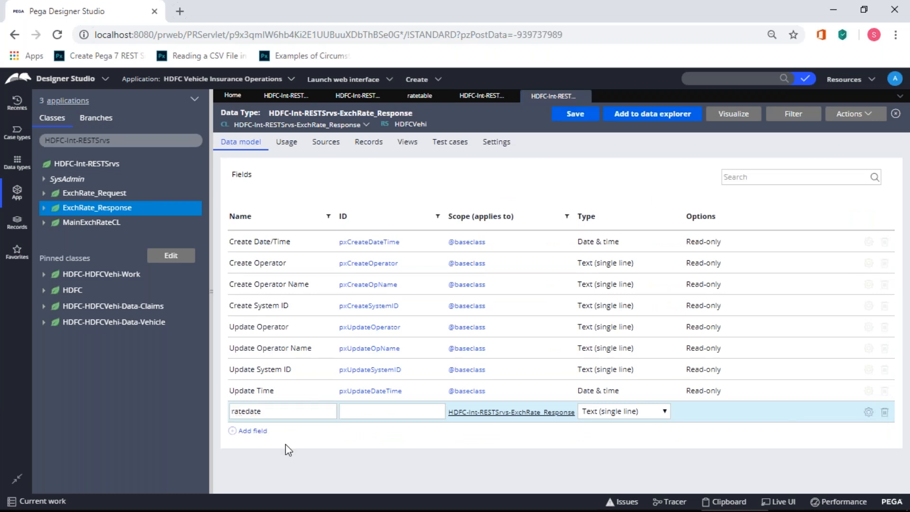
# Add two more single-line text fields named ratevalue and country to the ExchRate_Response data model.
pyautogui.click(251, 431)
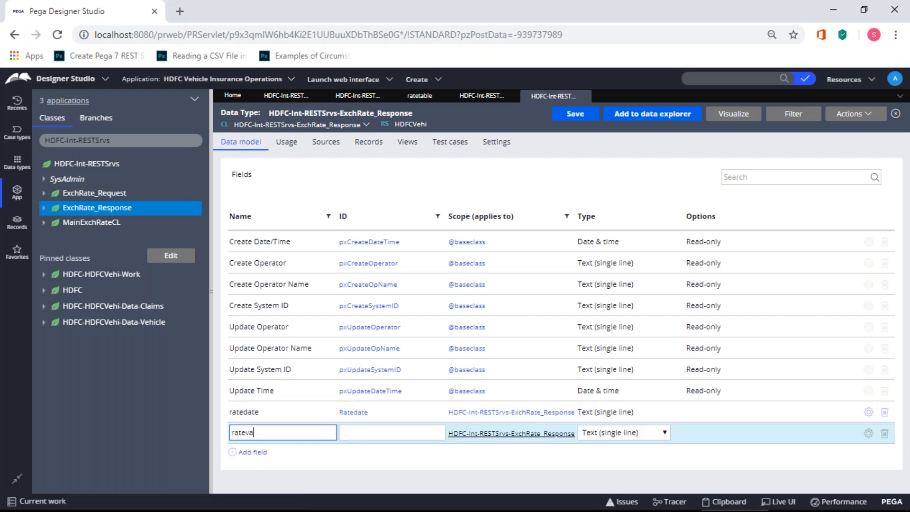
pyautogui.click(289, 473)
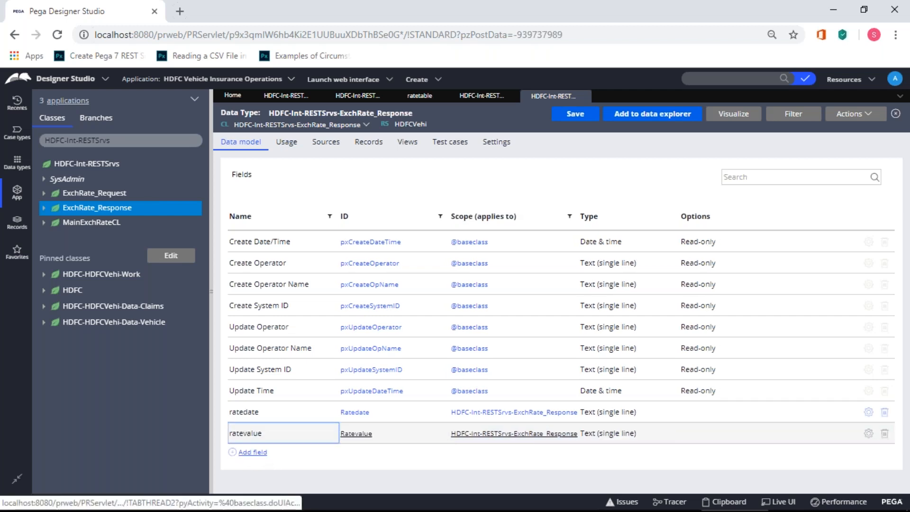
pyautogui.click(252, 451)
pyautogui.write('c')
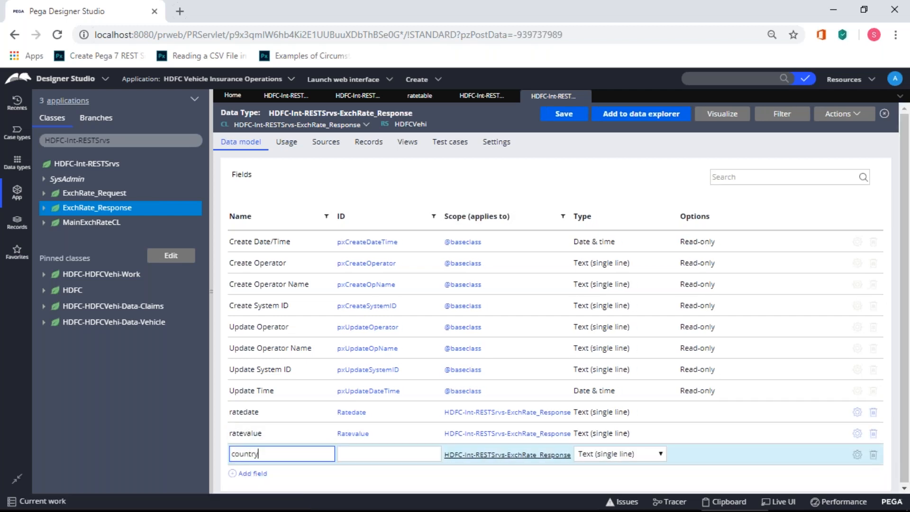
# Add the single-line text fields Country and rateid to the ExchRate_Response data model.
pyautogui.write('ountry')
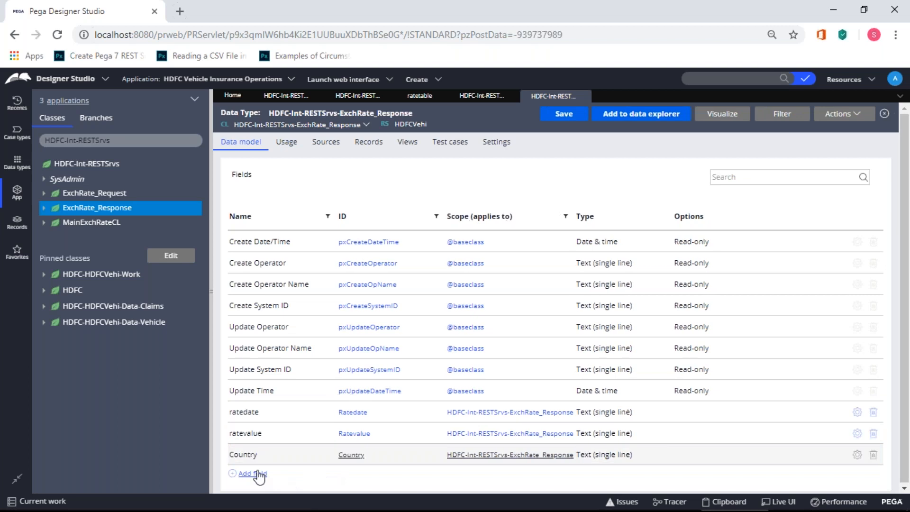
pyautogui.click(251, 473)
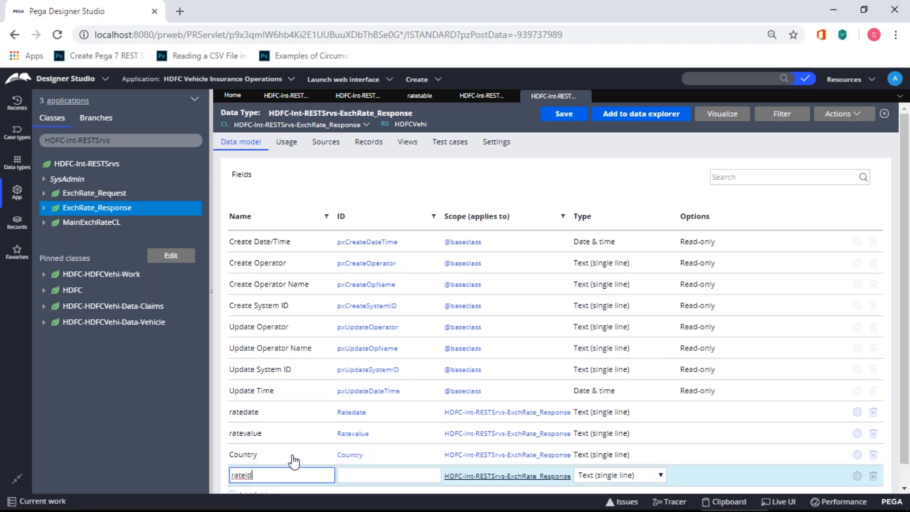
pyautogui.scroll(-1, 293, 457)
pyautogui.click(324, 484)
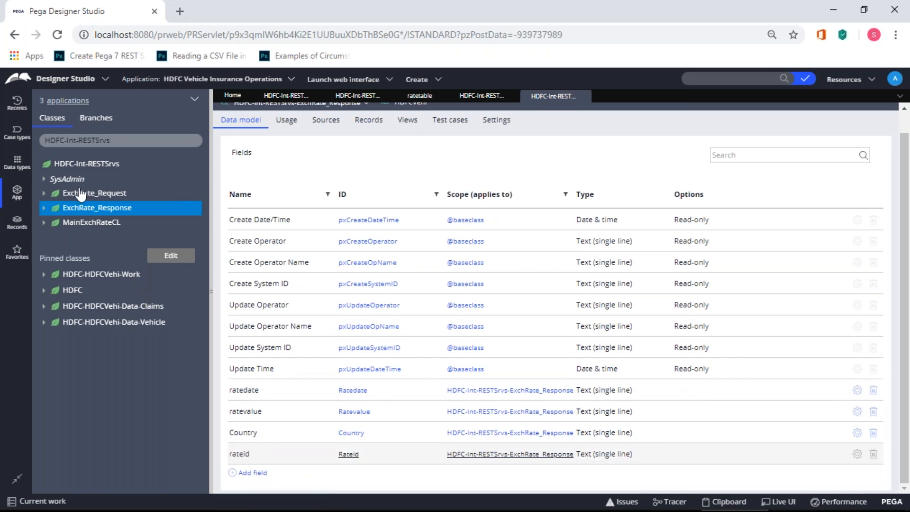
# Create a property record labelled Request in the MainExchRateCL class, keeping the default context and ruleset.
pyautogui.click(81, 226)
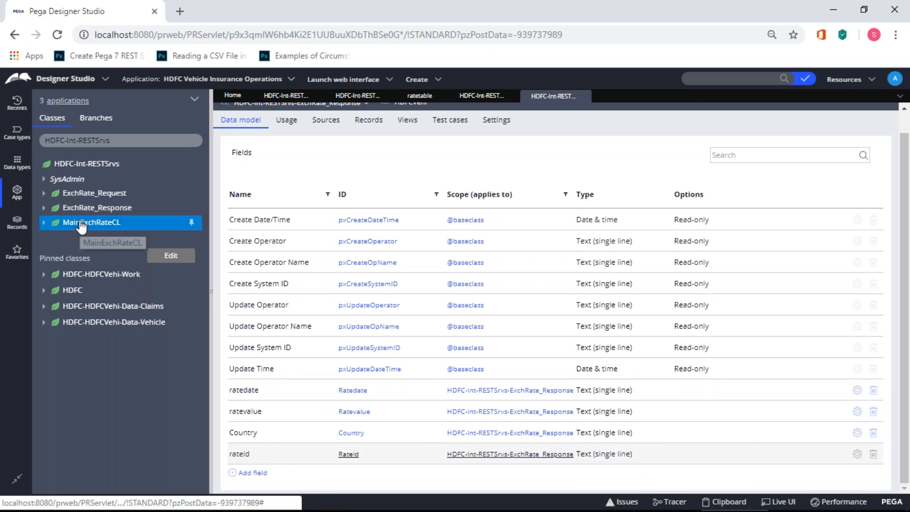
pyautogui.rightClick(82, 226)
pyautogui.moveTo(83, 239)
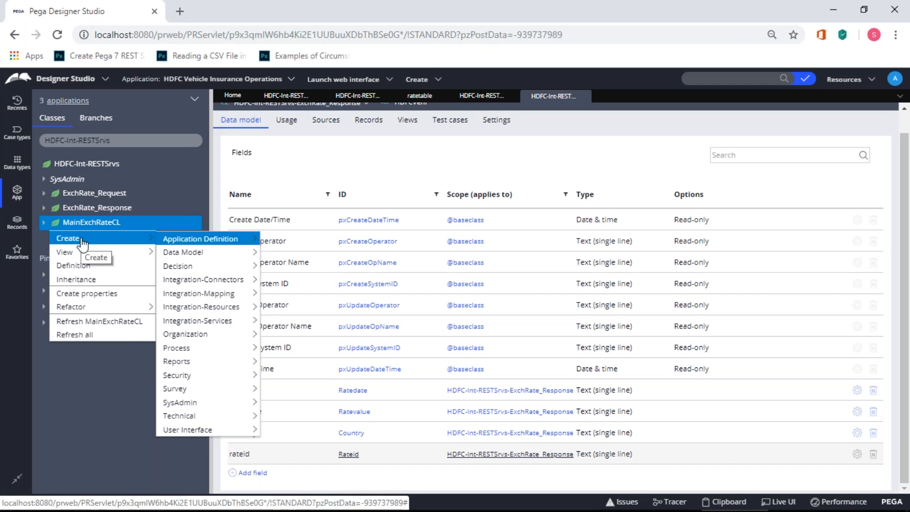
pyautogui.moveTo(209, 252)
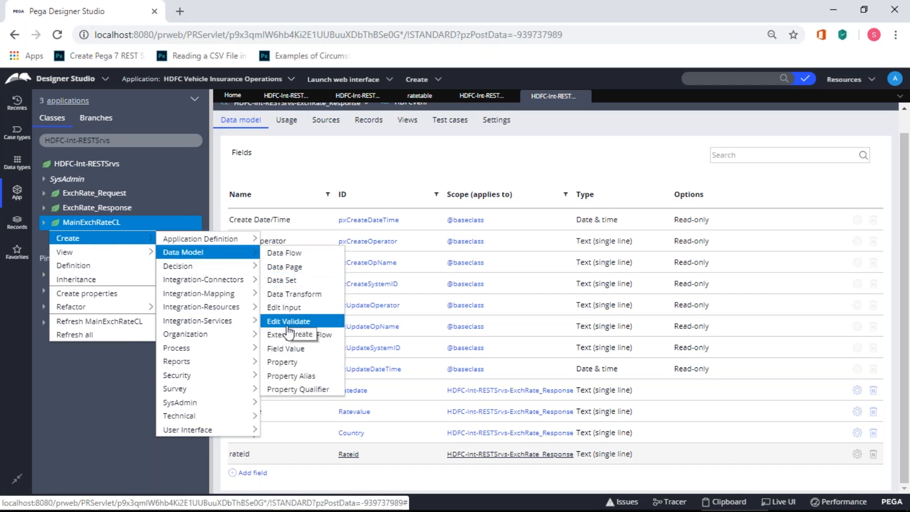
pyautogui.click(282, 362)
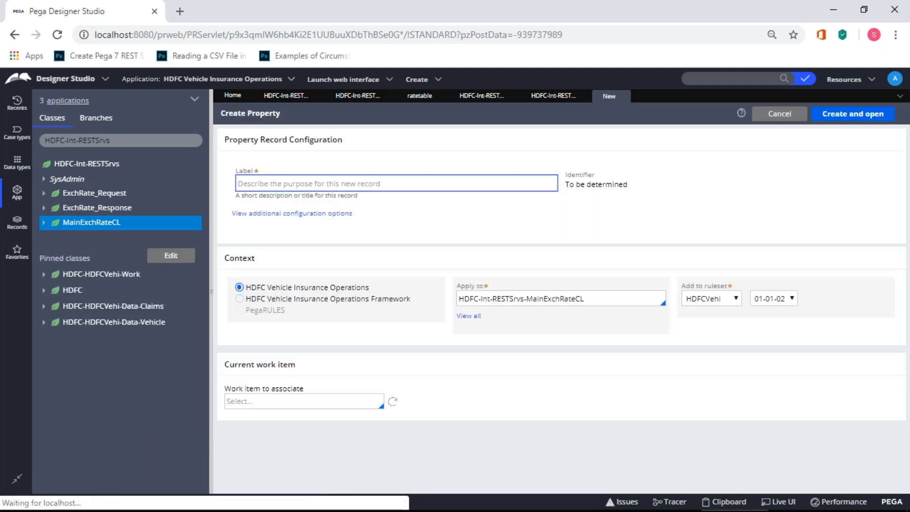
pyautogui.click(272, 182)
pyautogui.write('Request')
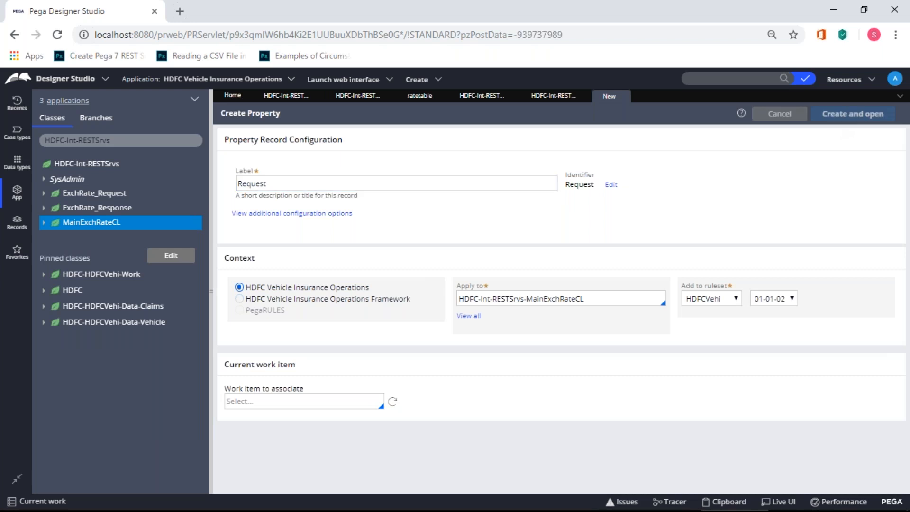
pyautogui.click(837, 121)
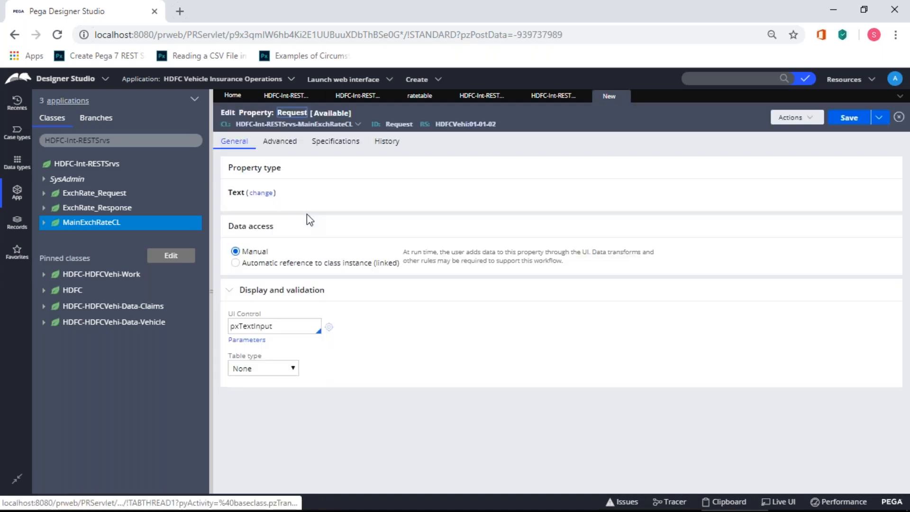
# Change the Request property to Single Page with page definition HDFC-Int-RESTSrvs-ExchRate_Request, and save it.
pyautogui.click(260, 193)
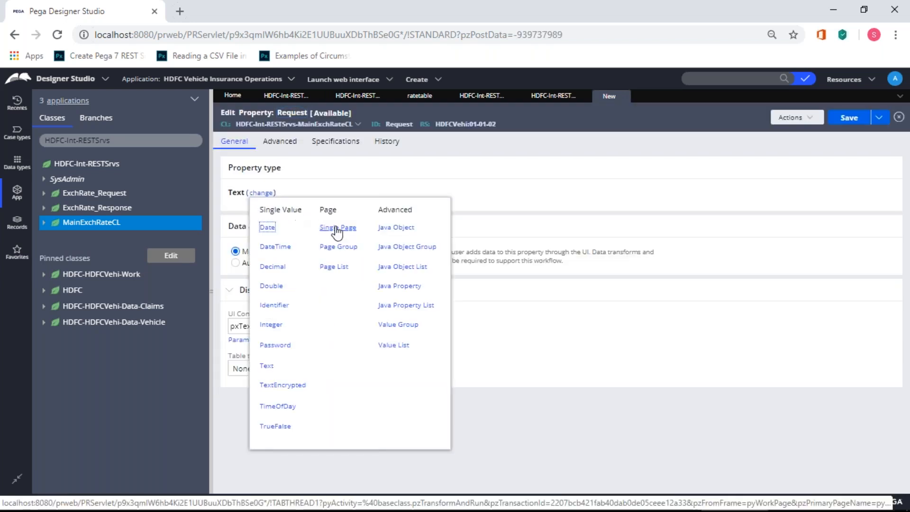
pyautogui.click(337, 228)
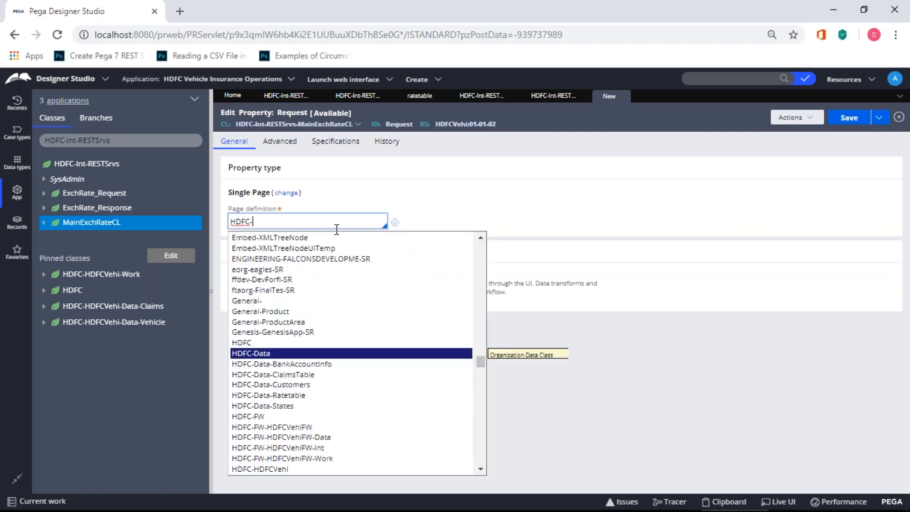
pyautogui.click(296, 395)
pyautogui.moveTo(314, 223); pyautogui.dragTo(201, 224)
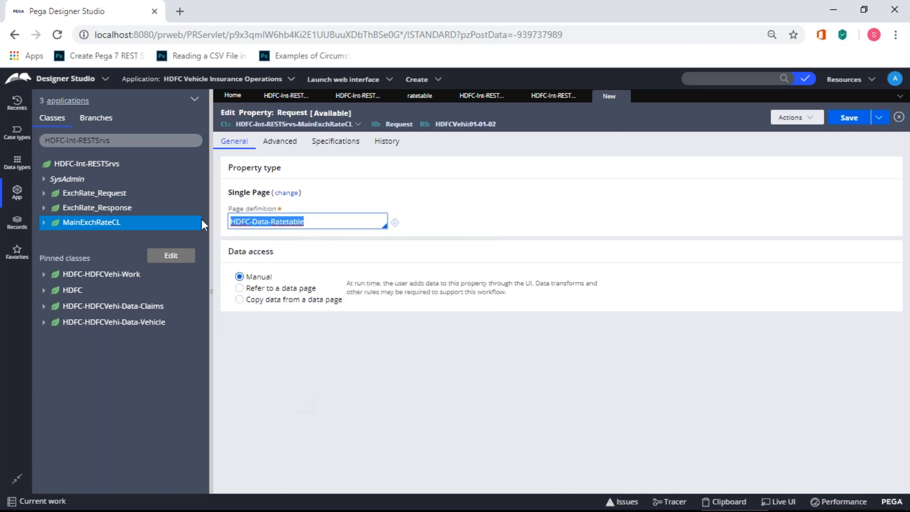
pyautogui.write('HDFC-HDFc')
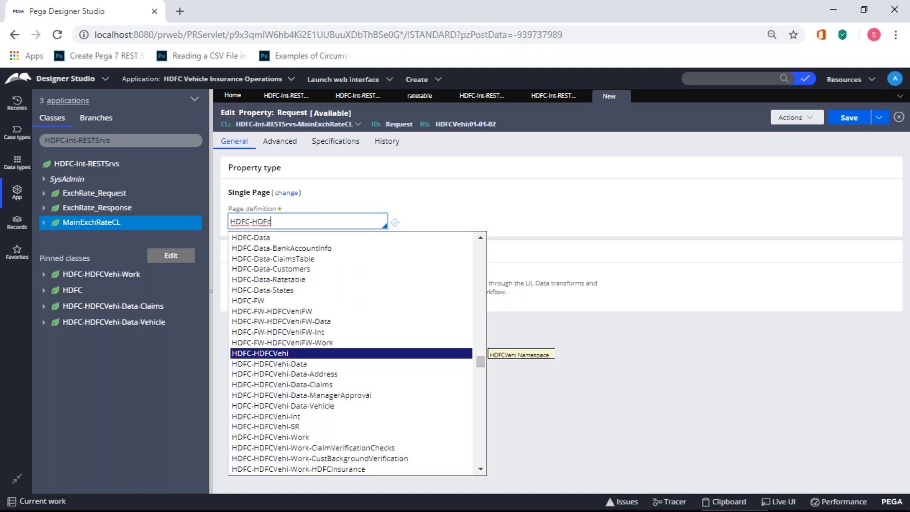
pyautogui.scroll(-1, 320, 438)
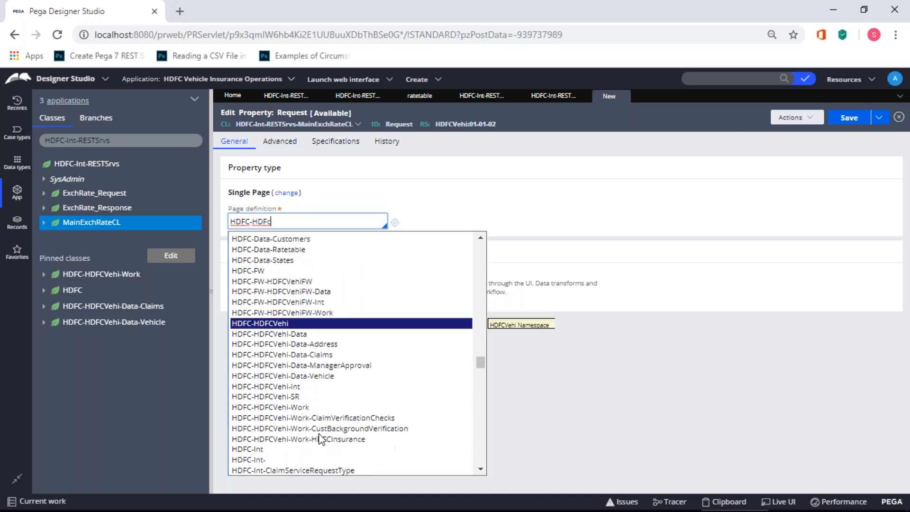
pyautogui.scroll(1, 321, 438)
pyautogui.scroll(-4, 321, 438)
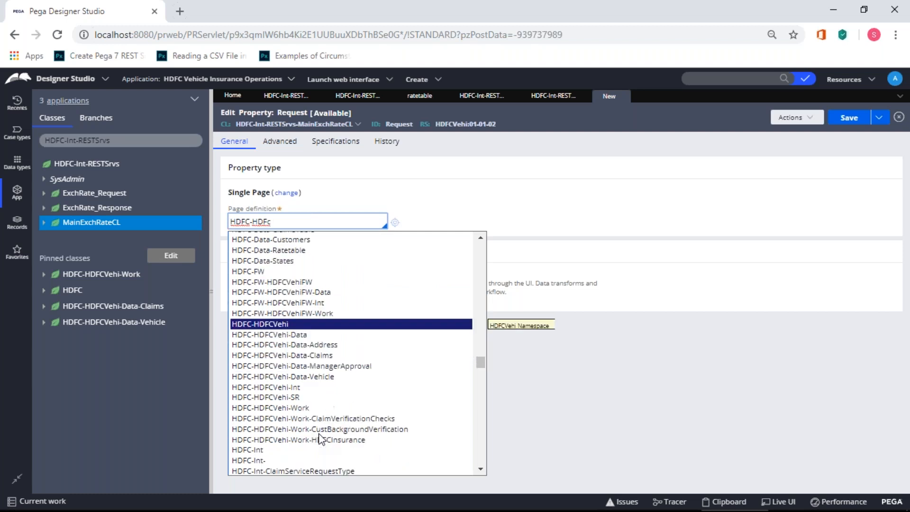
pyautogui.scroll(-2, 318, 433)
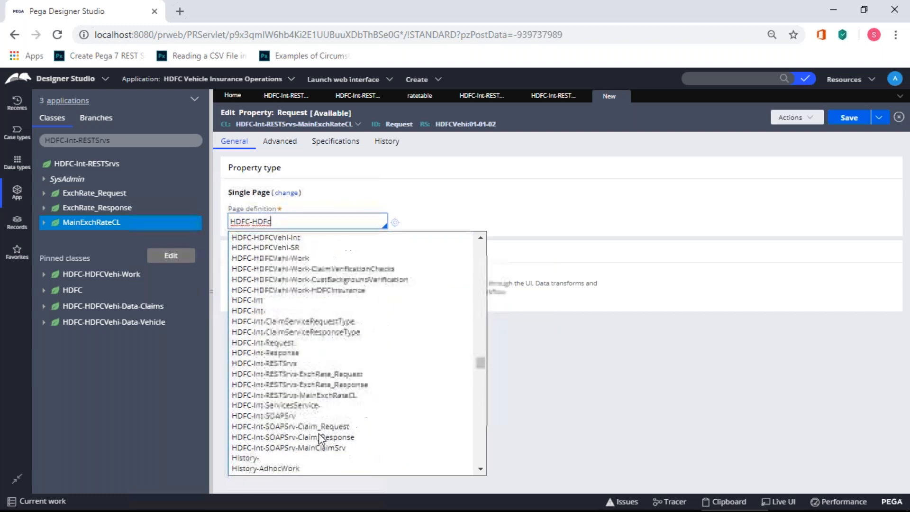
pyautogui.click(340, 374)
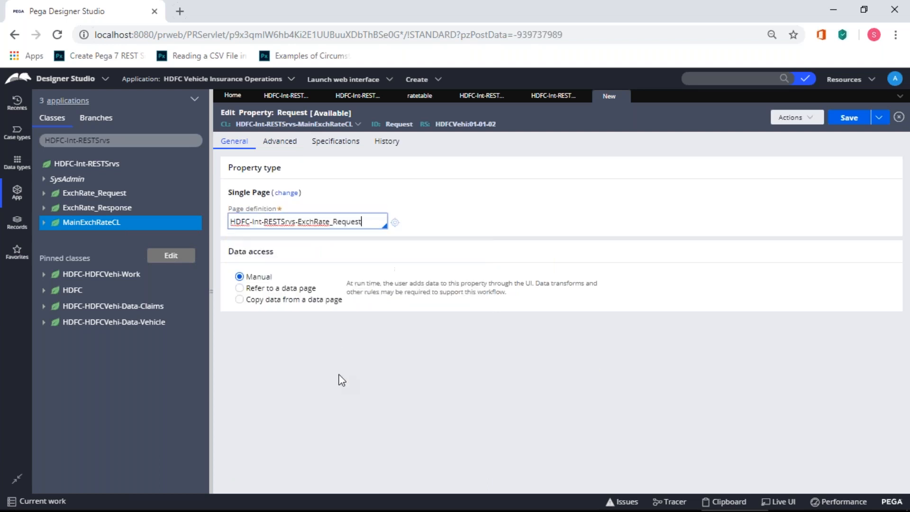
pyautogui.click(840, 120)
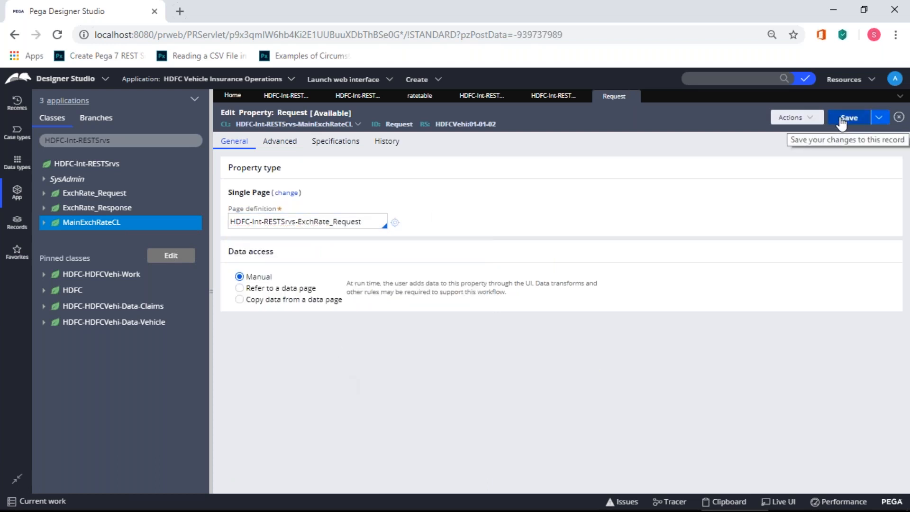
# Create a property record labelled Response in the MainExchRateCL class, keeping the default context and ruleset.
pyautogui.rightClick(90, 224)
pyautogui.moveTo(90, 241)
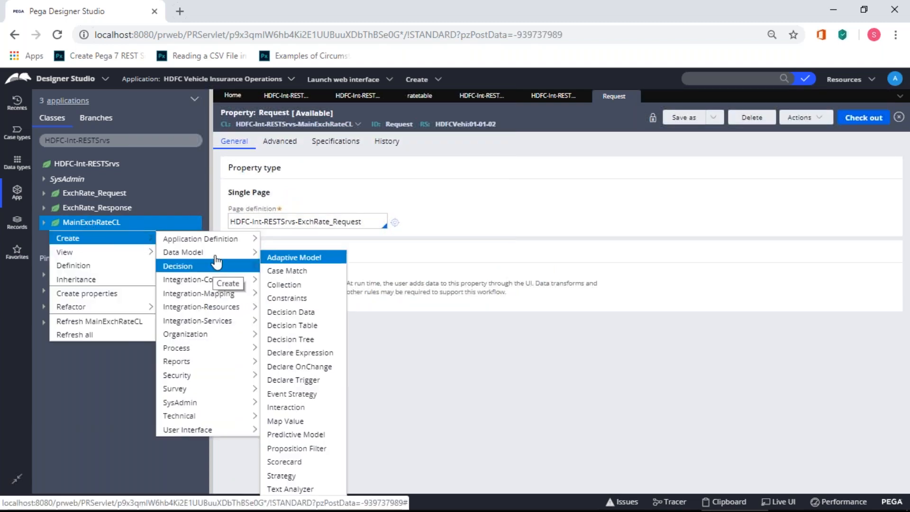
pyautogui.moveTo(213, 252)
pyautogui.click(283, 362)
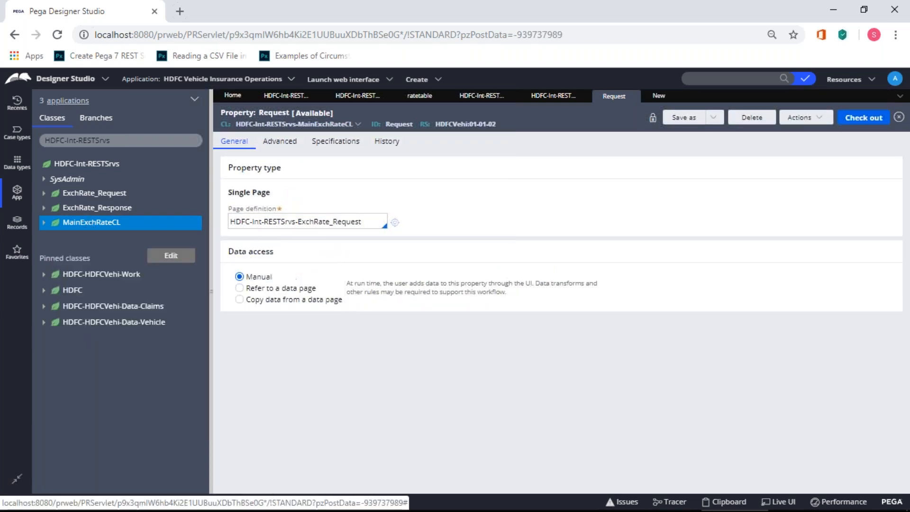
pyautogui.write('Response')
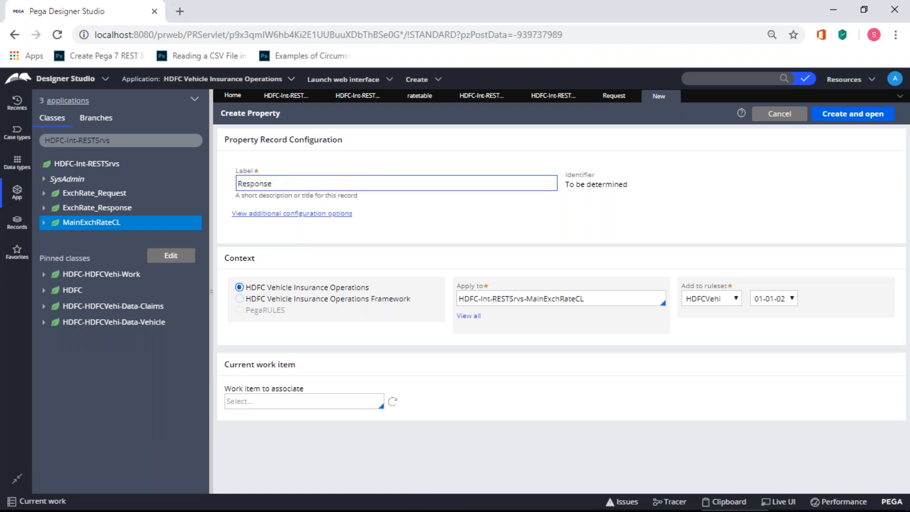
pyautogui.click(364, 265)
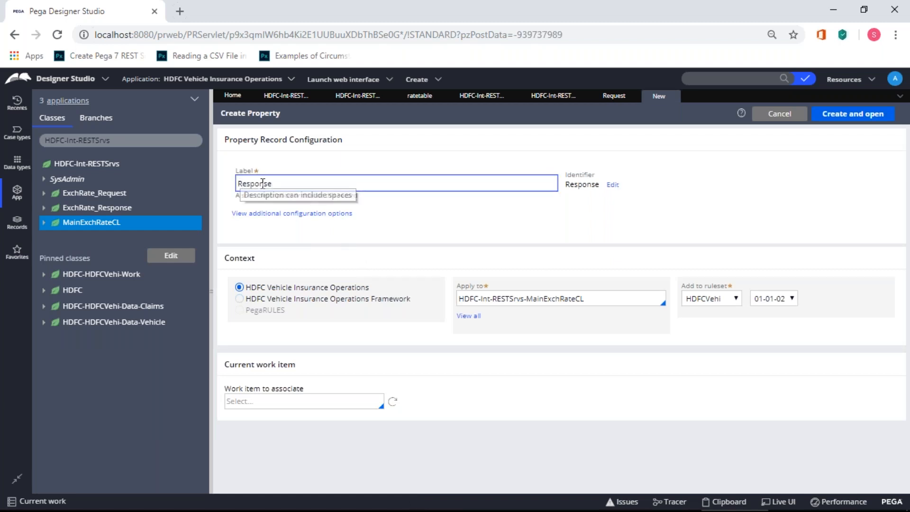
pyautogui.click(839, 120)
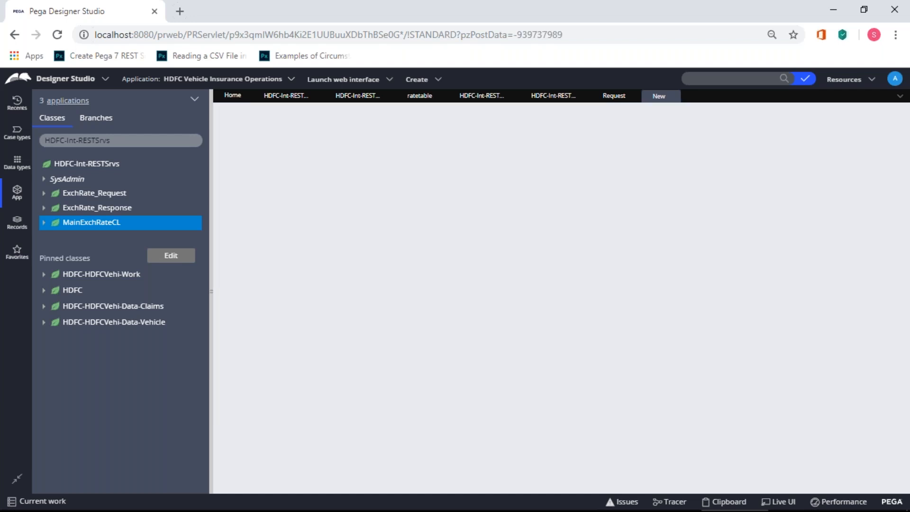
# Change the Response property to Single Page with page definition HDFC-Int-RESTSrvs-ExchRate_Response, and save it.
pyautogui.click(261, 193)
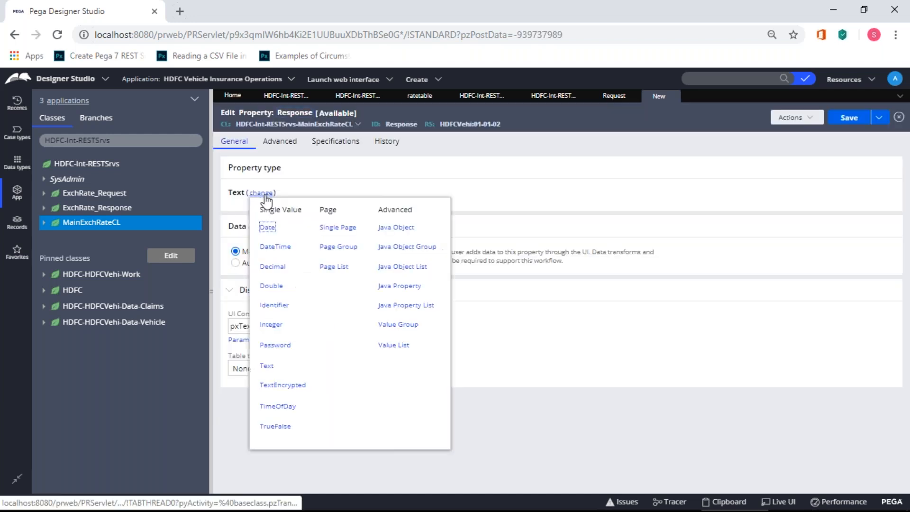
pyautogui.click(342, 230)
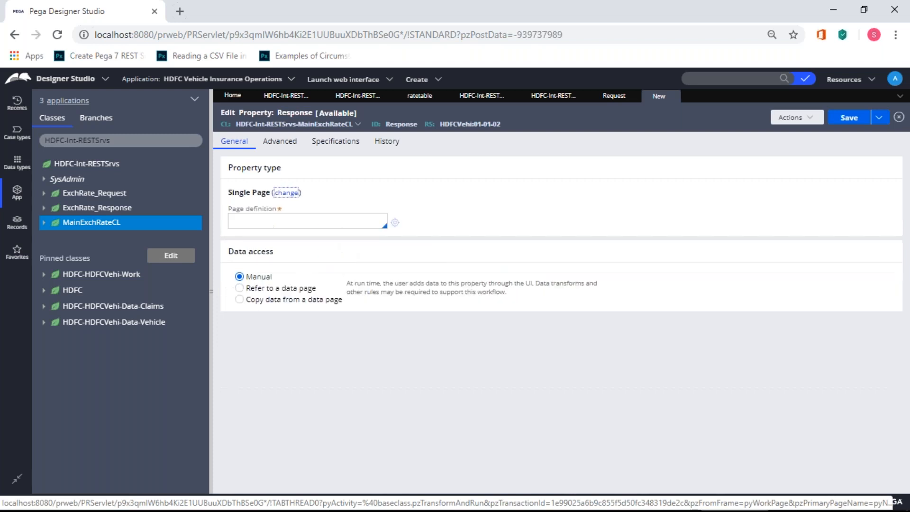
pyautogui.click(326, 222)
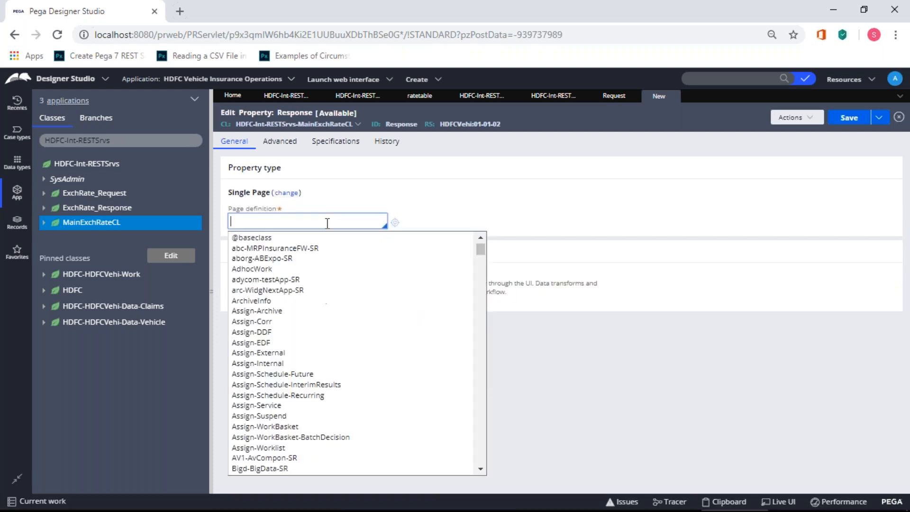
pyautogui.write('HDFC')
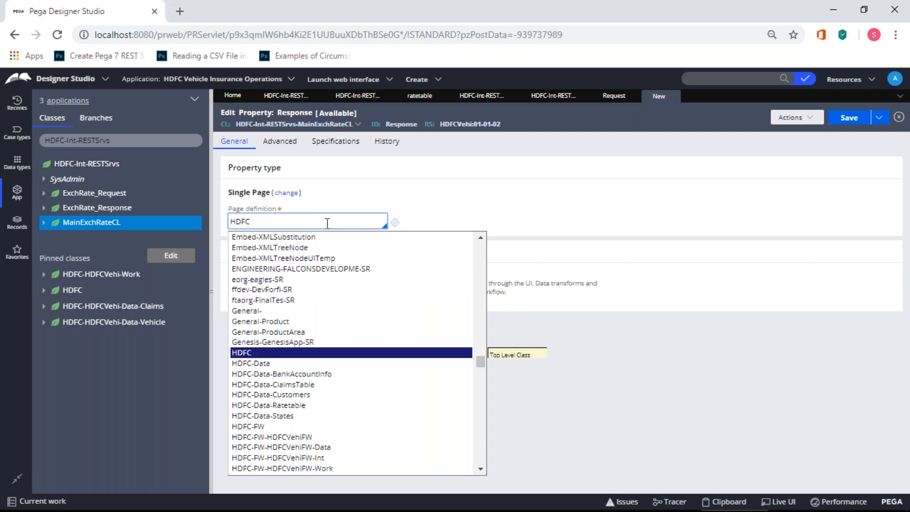
pyautogui.write('-HDF')
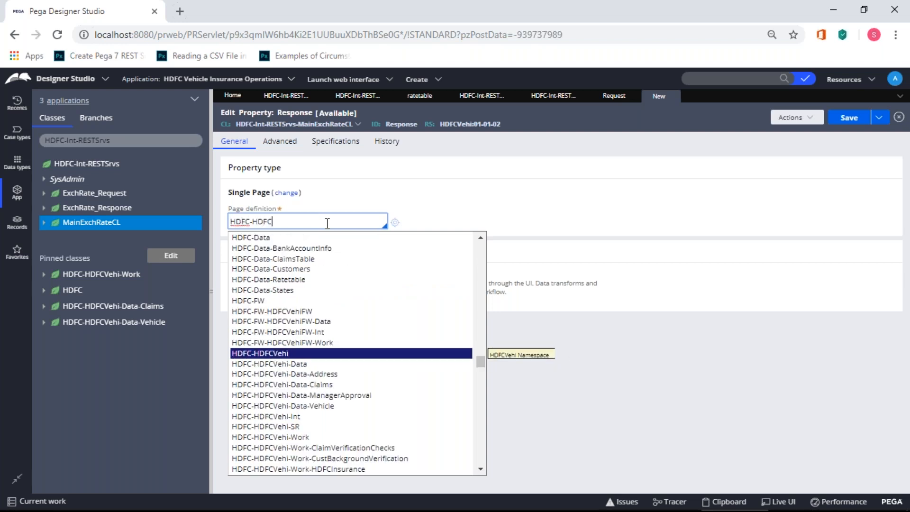
pyautogui.write('C')
pyautogui.scroll(-1, 339, 414)
pyautogui.scroll(-1, 339, 416)
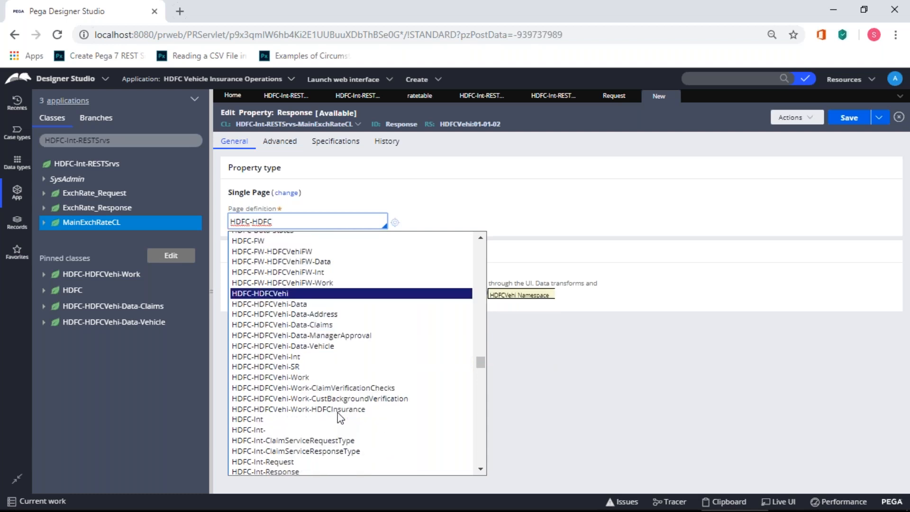
pyautogui.scroll(-4, 340, 416)
pyautogui.click(335, 384)
pyautogui.click(839, 119)
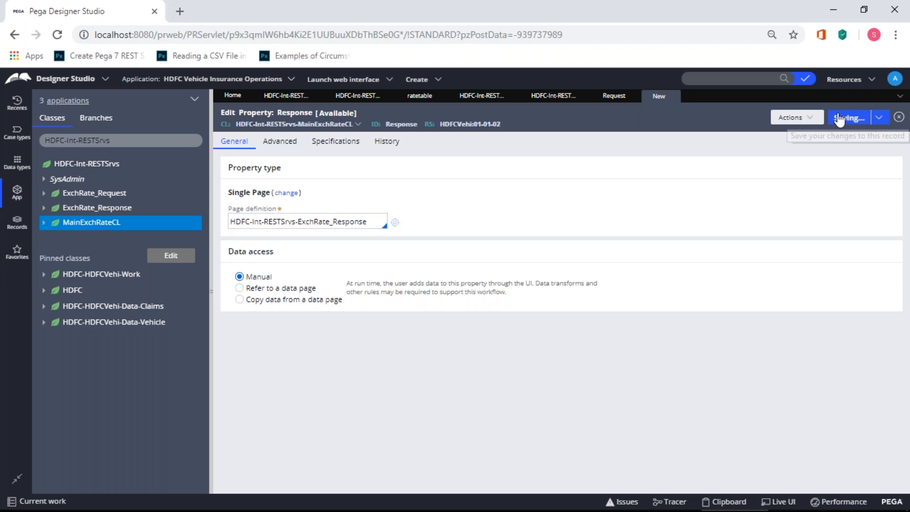
# Expand MainExchRateCL's data model in the class tree to review the fields under its Request and Response properties.
pyautogui.rightClick(97, 166)
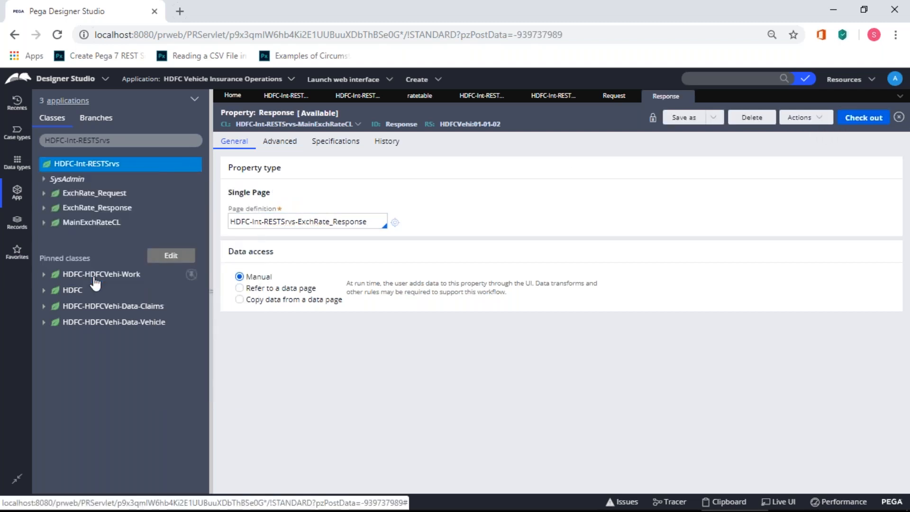
pyautogui.click(43, 222)
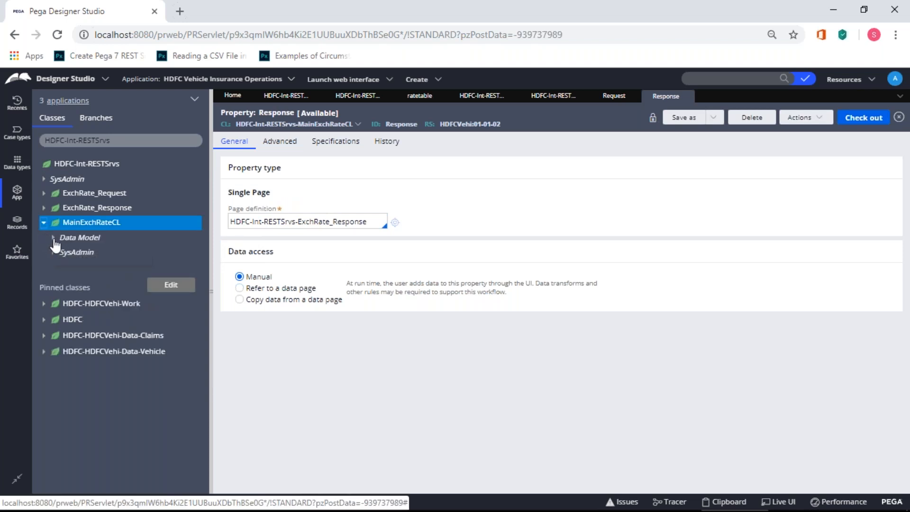
pyautogui.click(53, 238)
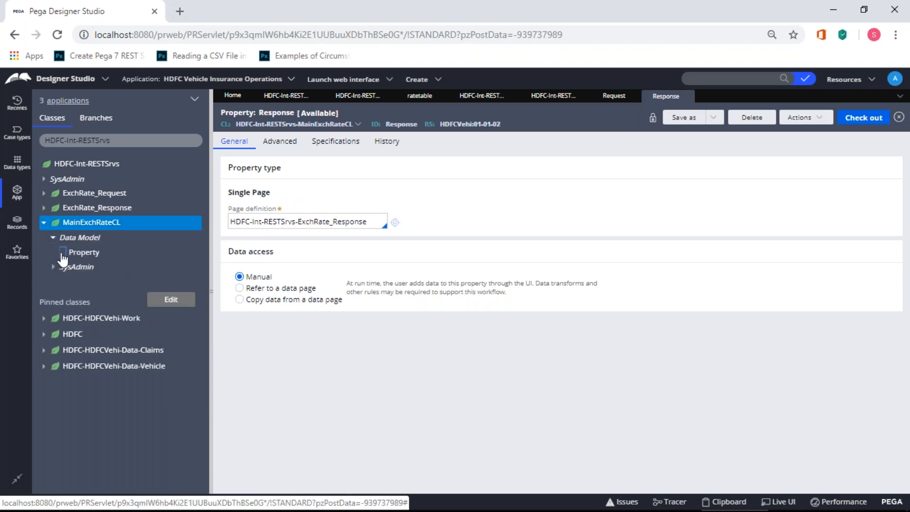
pyautogui.click(62, 252)
pyautogui.click(72, 267)
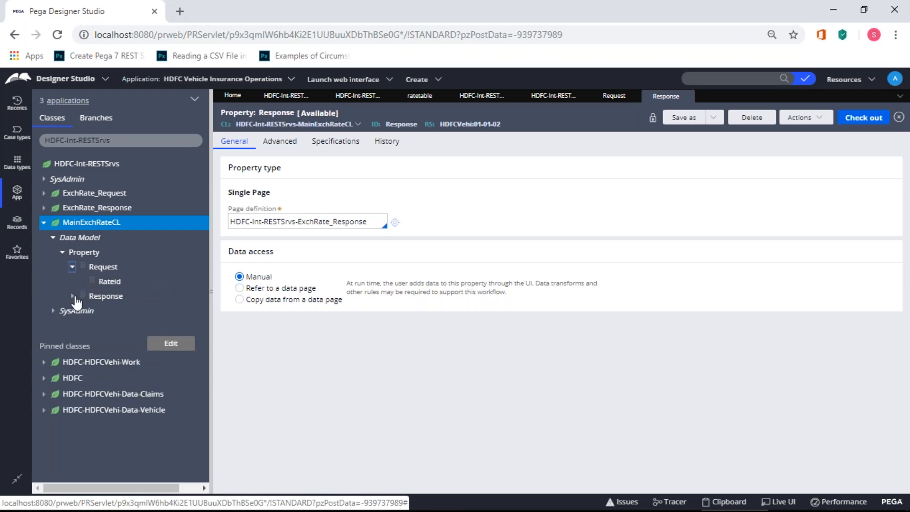
pyautogui.click(73, 297)
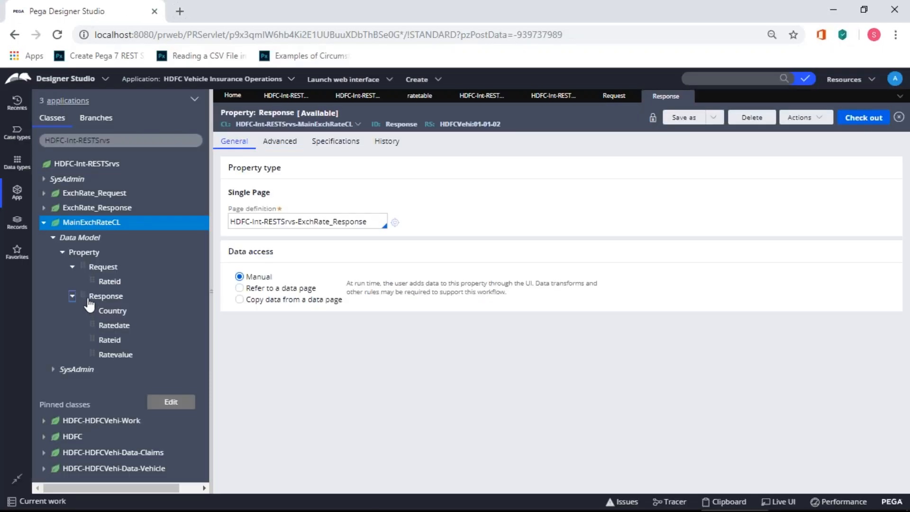
# Switch to Paint and draw two black straight lines, the lower about 202 px long, between the star and the red circle.
pyautogui.hotkey('alt', 'Tab')
pyautogui.press('Tab')
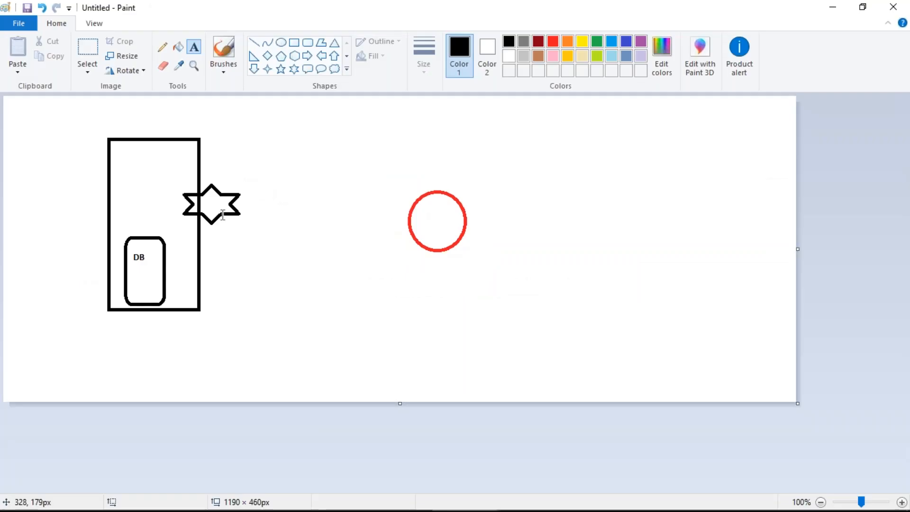
pyautogui.click(254, 43)
pyautogui.moveTo(245, 186); pyautogui.dragTo(398, 198)
pyautogui.moveTo(251, 222); pyautogui.dragTo(392, 223)
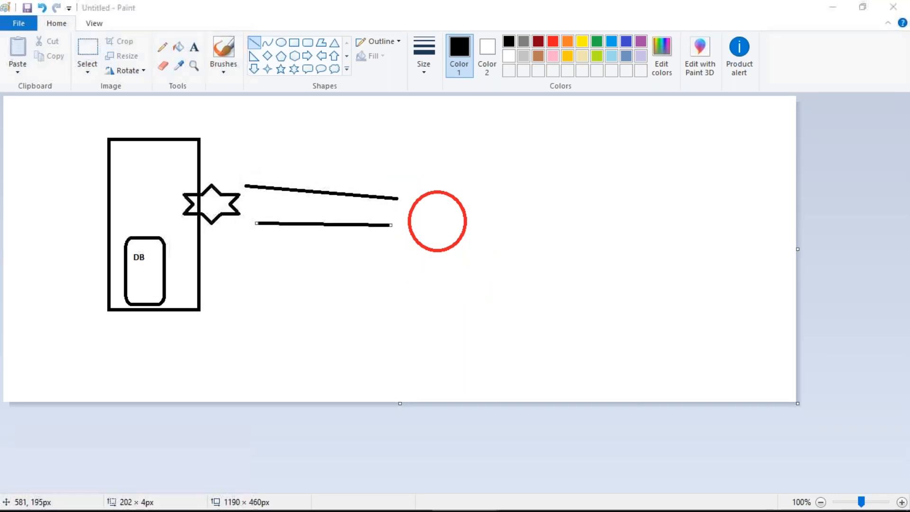
pyautogui.hotkey('alt', 'Tab')
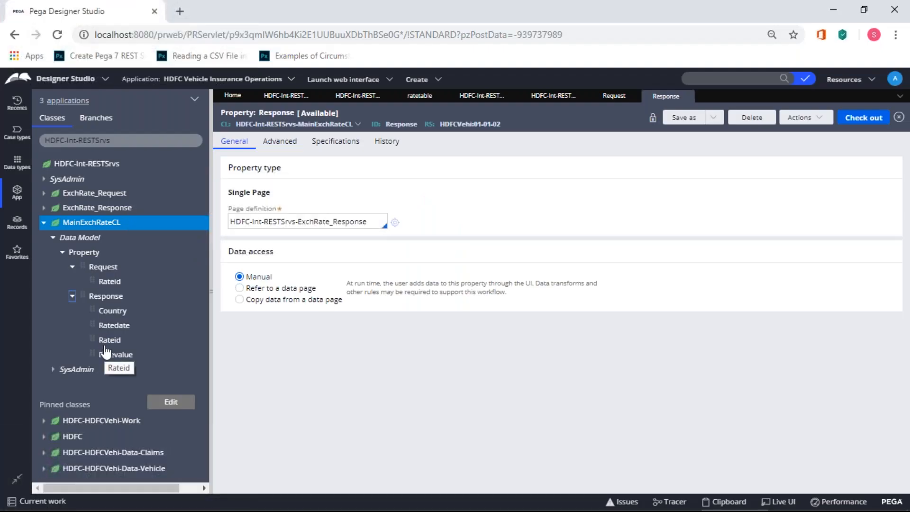
pyautogui.click(43, 223)
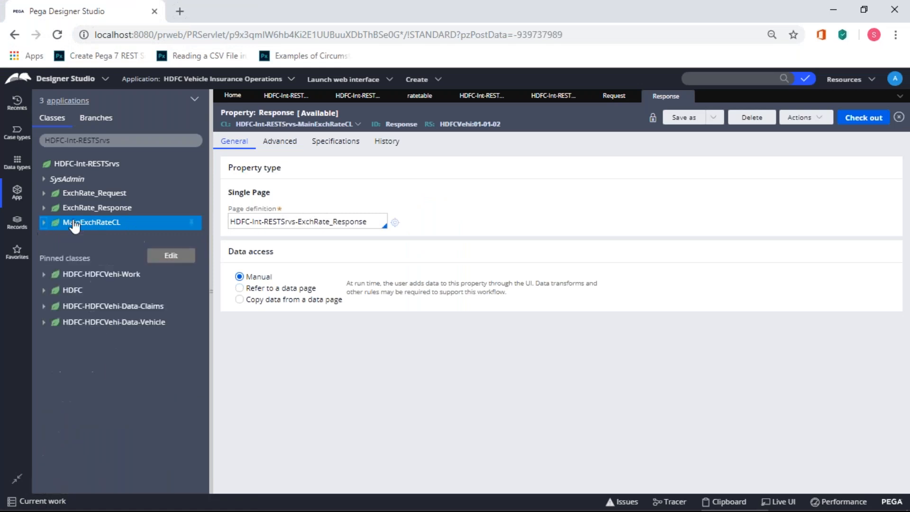
pyautogui.click(90, 81)
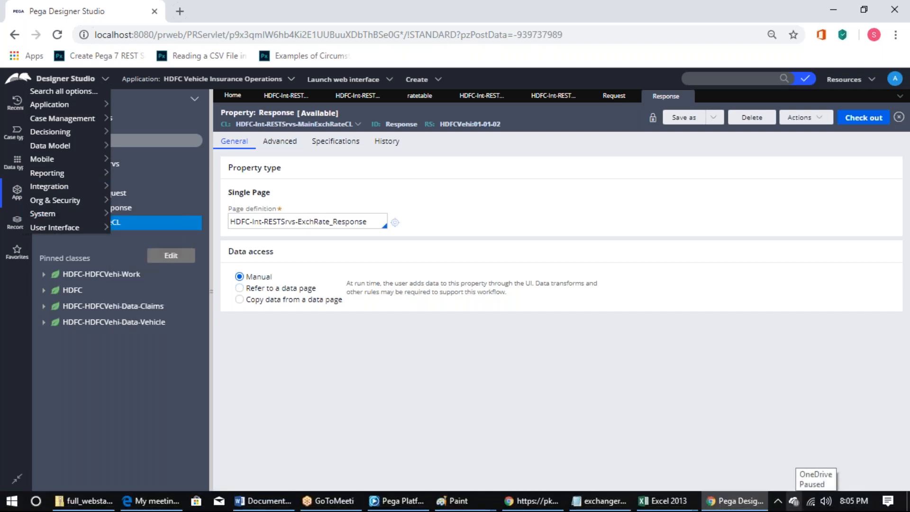
pyautogui.moveTo(46, 175)
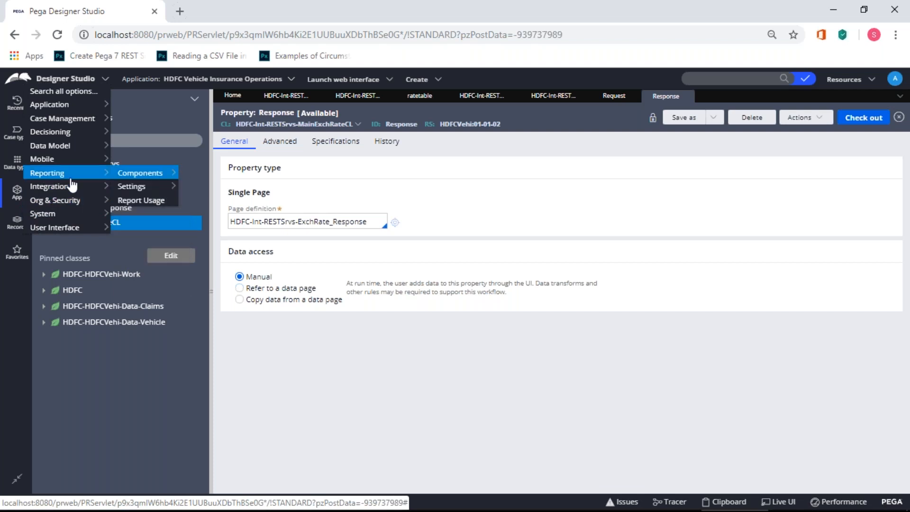
pyautogui.moveTo(75, 161)
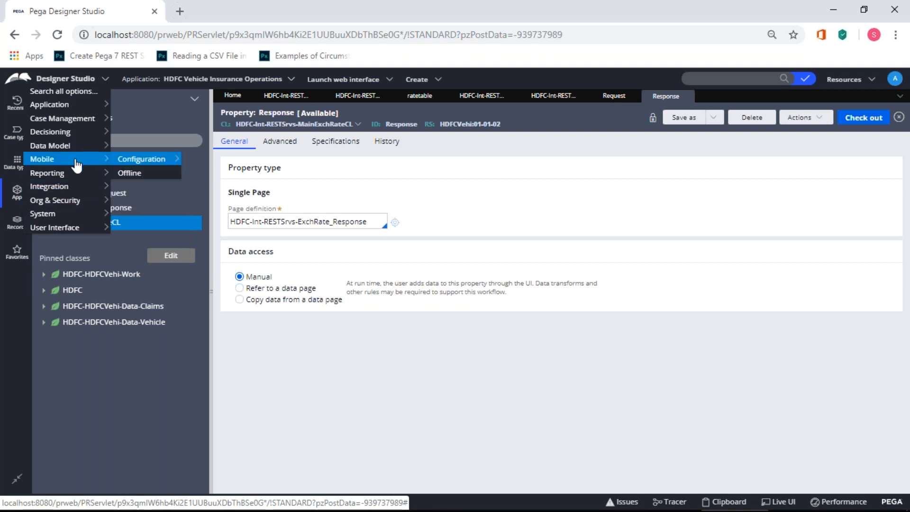
pyautogui.moveTo(137, 201)
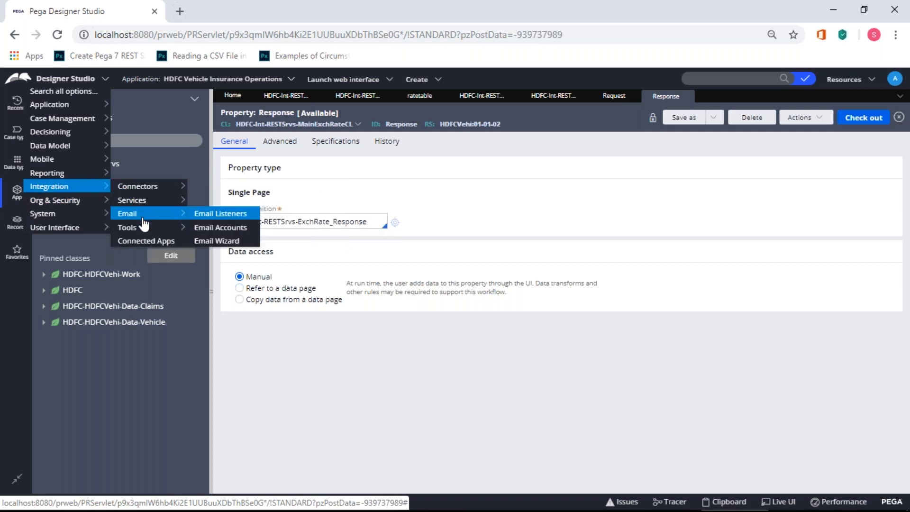
pyautogui.moveTo(144, 217)
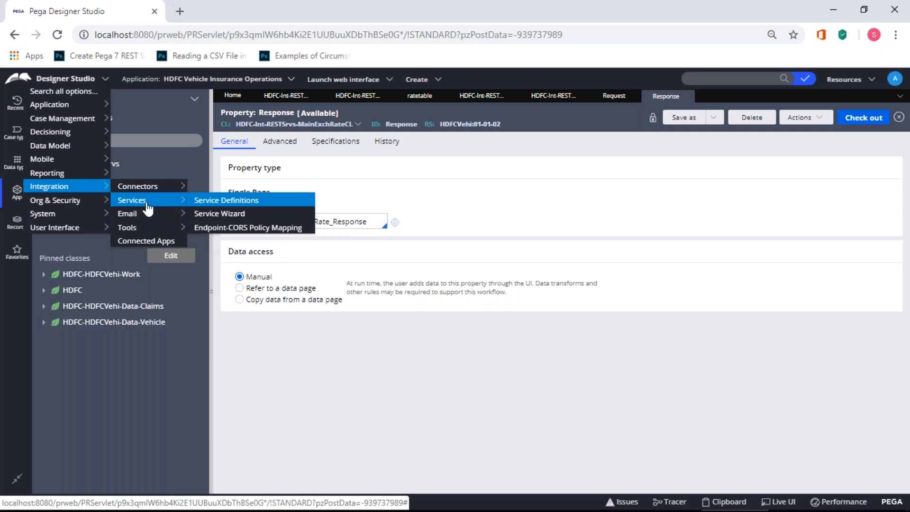
pyautogui.moveTo(160, 189)
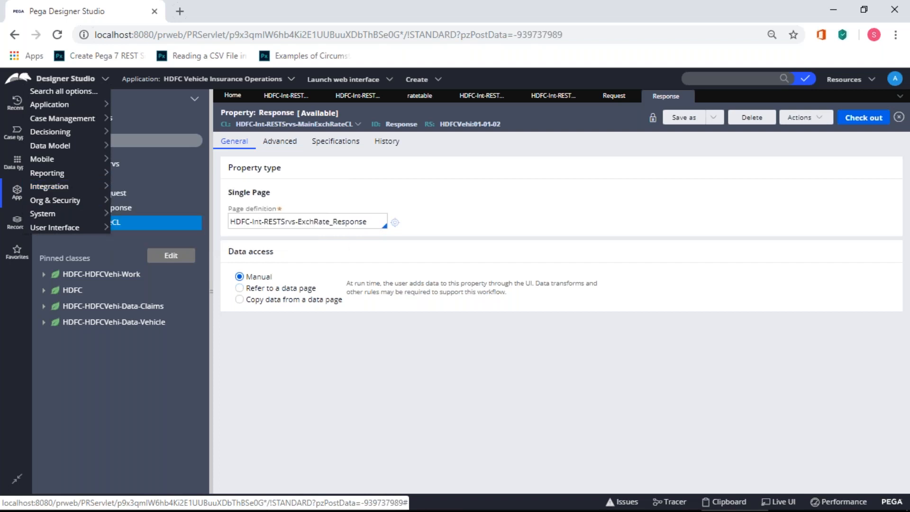
pyautogui.moveTo(94, 201)
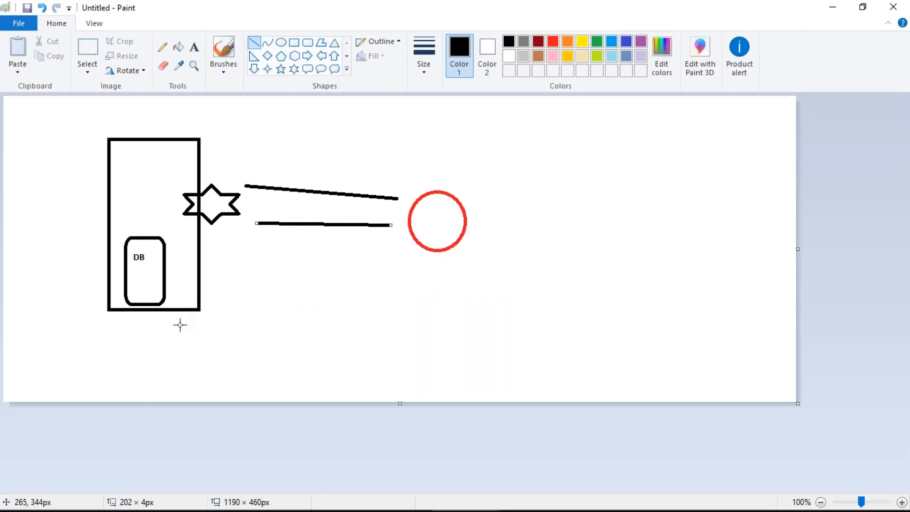
# In Paint, add the text note "1. Service Package" below the two lines.
pyautogui.click(198, 51)
pyautogui.click(245, 268)
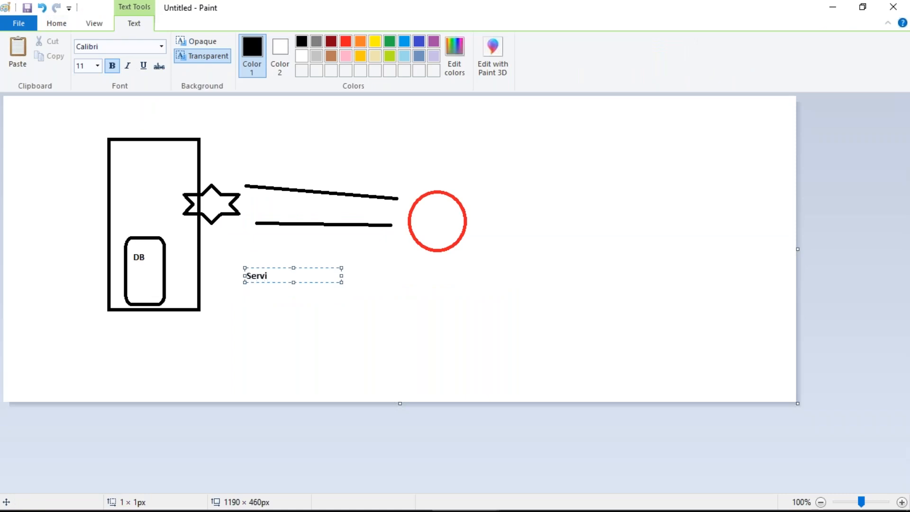
pyautogui.write('1. Service Package')
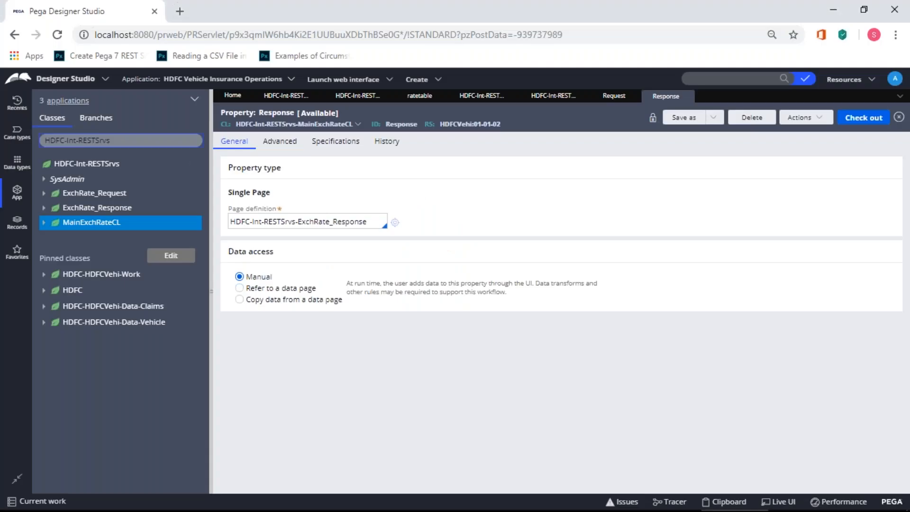
# In Pega Designer Studio, start a new Service Package record from the Integration-Resources records, with short description ExchRateServPkg.
pyautogui.click(18, 221)
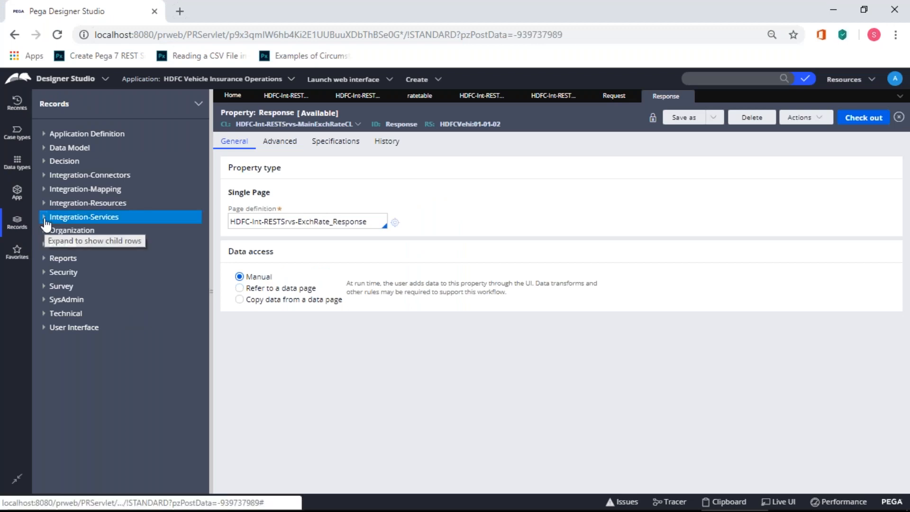
pyautogui.click(45, 217)
pyautogui.click(44, 216)
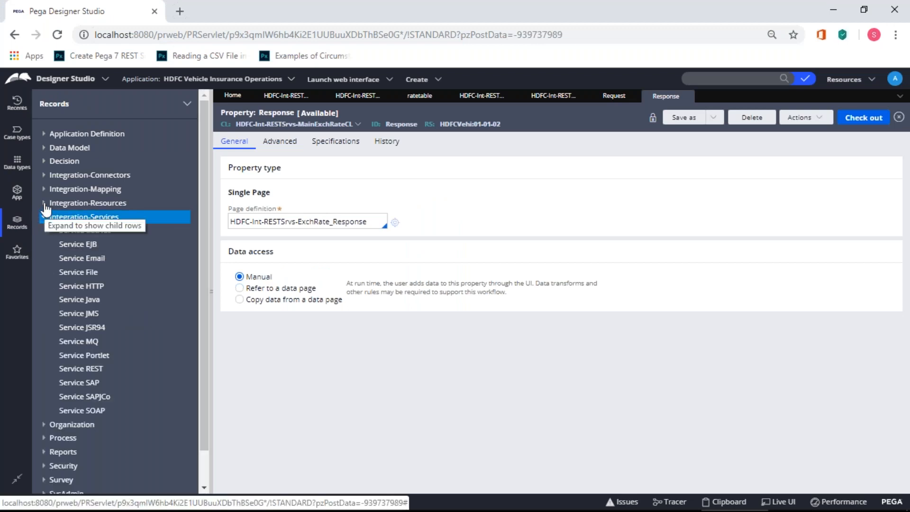
pyautogui.click(44, 203)
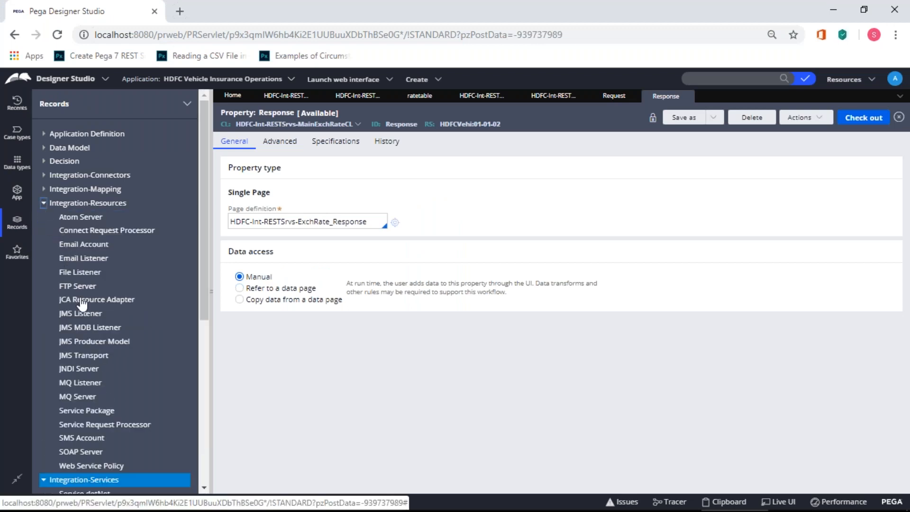
pyautogui.scroll(-3, 127, 411)
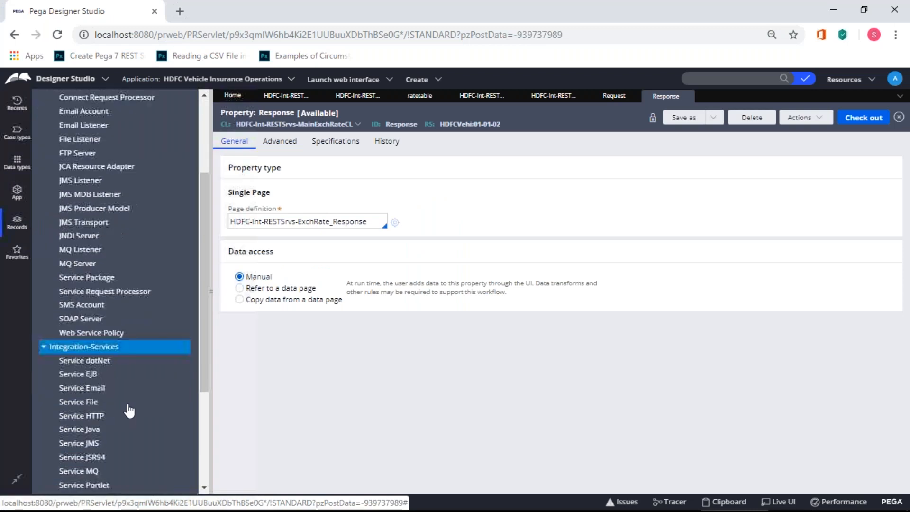
pyautogui.click(75, 279)
pyautogui.rightClick(75, 280)
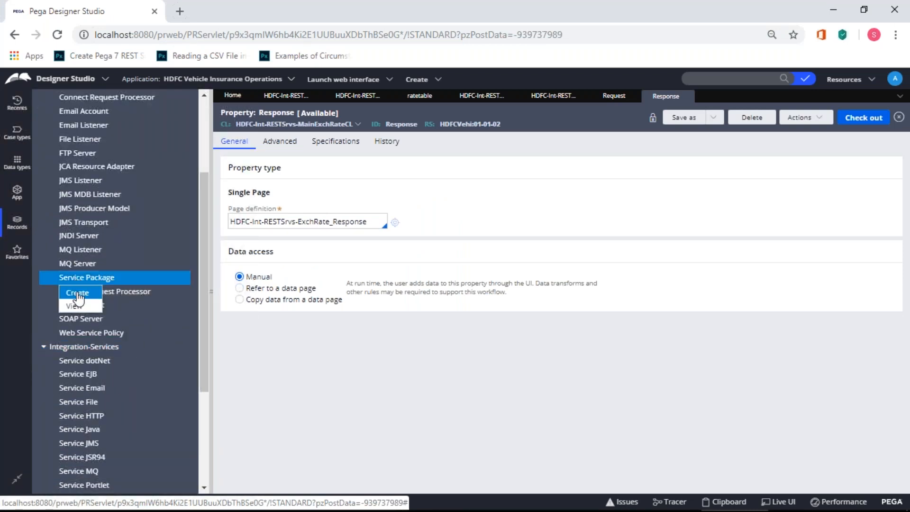
pyautogui.click(64, 295)
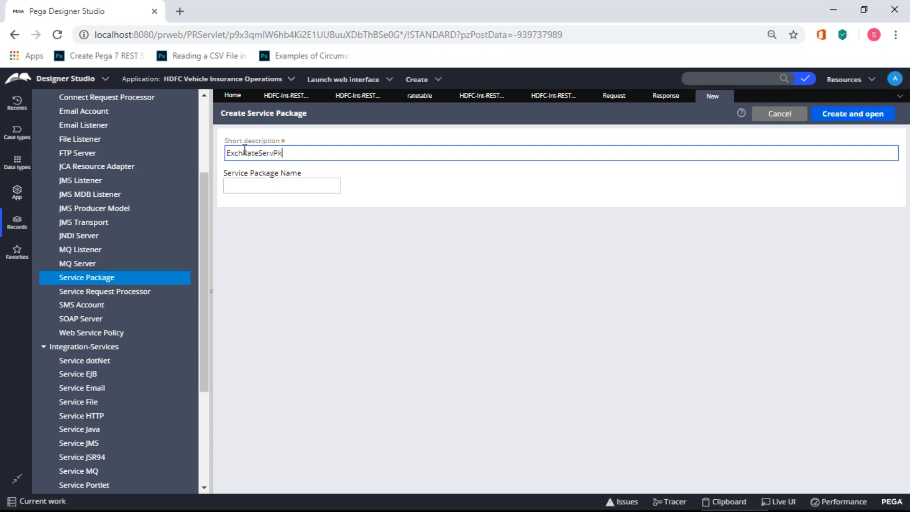
# Copy the short description ExchRateServPkg into the service package name.
pyautogui.moveTo(302, 148); pyautogui.dragTo(215, 154)
pyautogui.hotkey('ctrl', 'c')
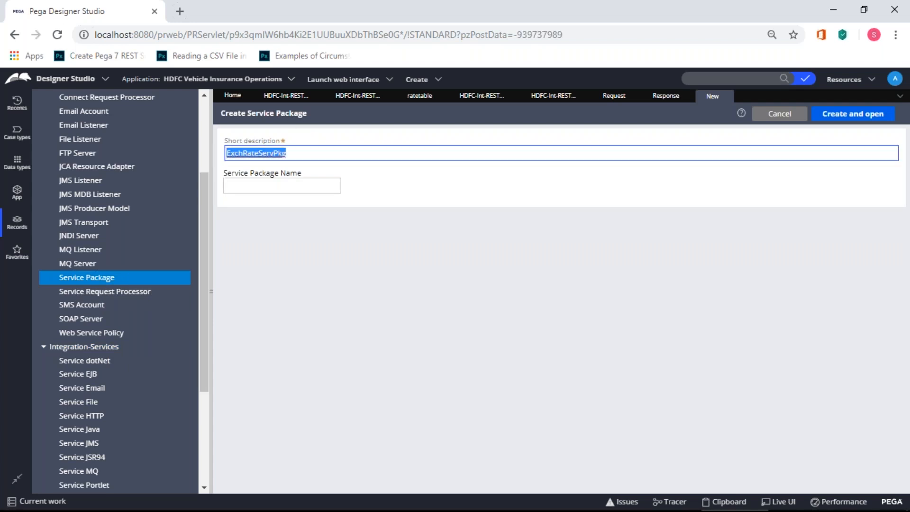
pyautogui.click(278, 185)
pyautogui.hotkey('ctrl', 'v')
# Replace the short description with "Exchange Rate SPackage", and create and open the service package.
pyautogui.moveTo(296, 152); pyautogui.dragTo(197, 148)
pyautogui.write('Exchnage R')
pyautogui.press('BackSpace')
pyautogui.press('BackSpace')
pyautogui.press('BackSpace')
pyautogui.press('BackSpace')
pyautogui.press('BackSpace')
pyautogui.write('nge Rate ')
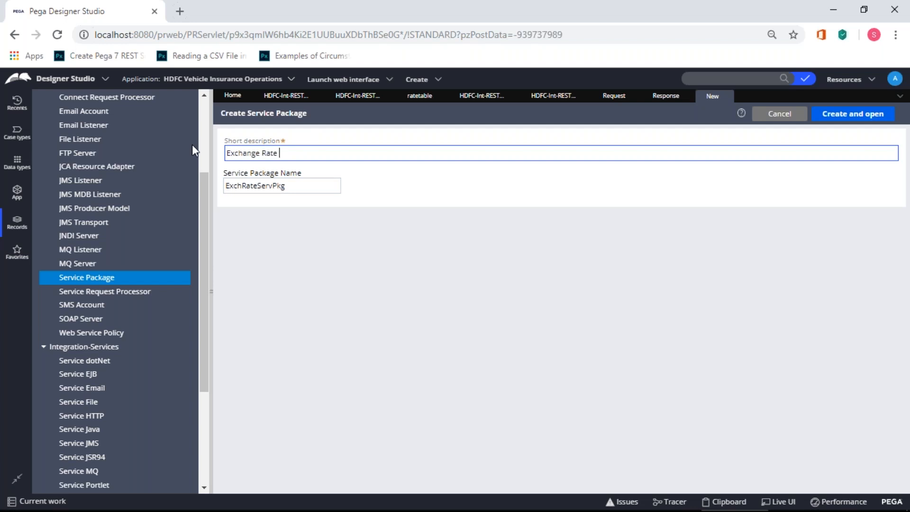
pyautogui.write('Pack')
pyautogui.write('afe')
pyautogui.press('BackSpace')
pyautogui.press('BackSpace')
pyautogui.write('ge')
pyautogui.press('Left')
pyautogui.press('Left')
pyautogui.press('Left')
pyautogui.press('Left')
pyautogui.press('Left')
pyautogui.press('Left')
pyautogui.press('Left')
pyautogui.write('S')
pyautogui.click(826, 118)
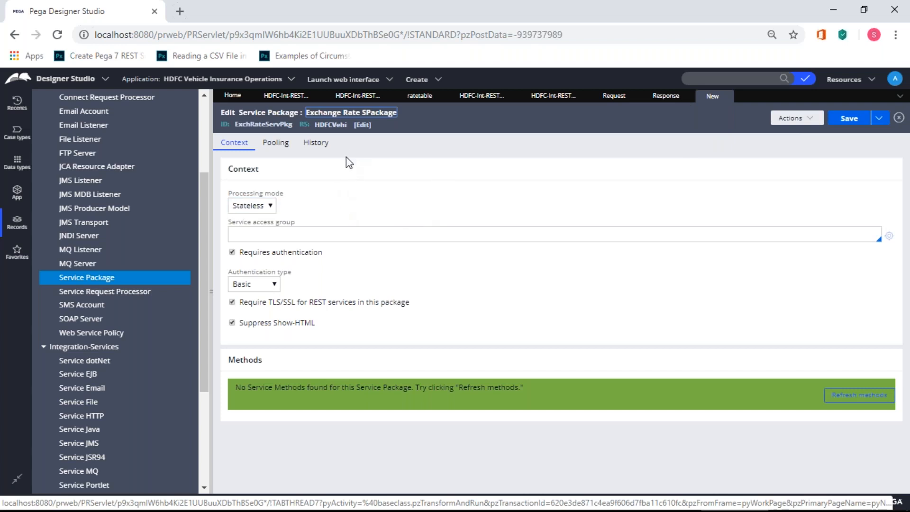
# Turn off the service package's authentication requirement and copy the default access group HDFCVehi:Administrators from the current operator's record.
pyautogui.click(232, 252)
pyautogui.click(258, 235)
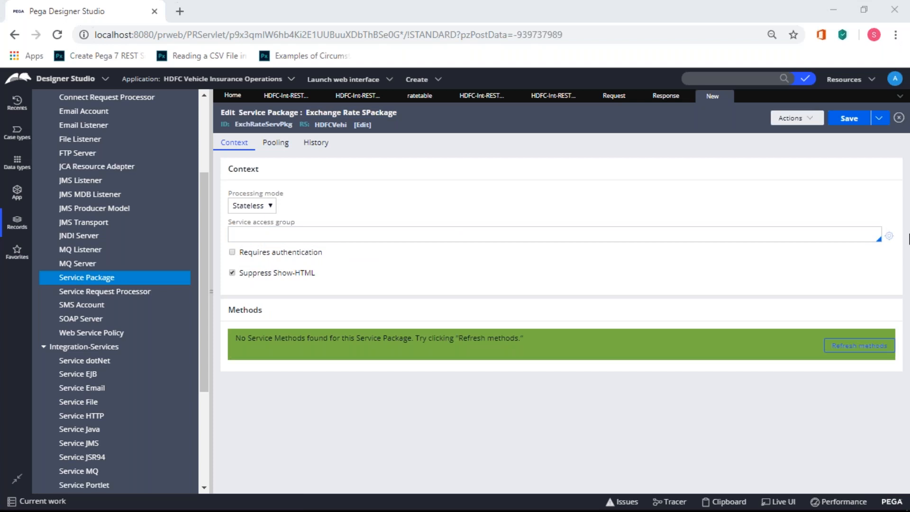
pyautogui.click(895, 78)
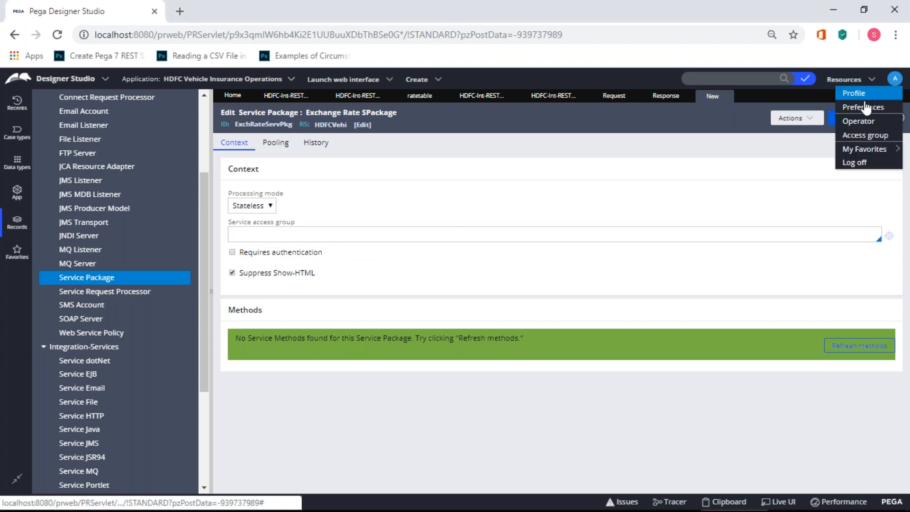
pyautogui.click(859, 121)
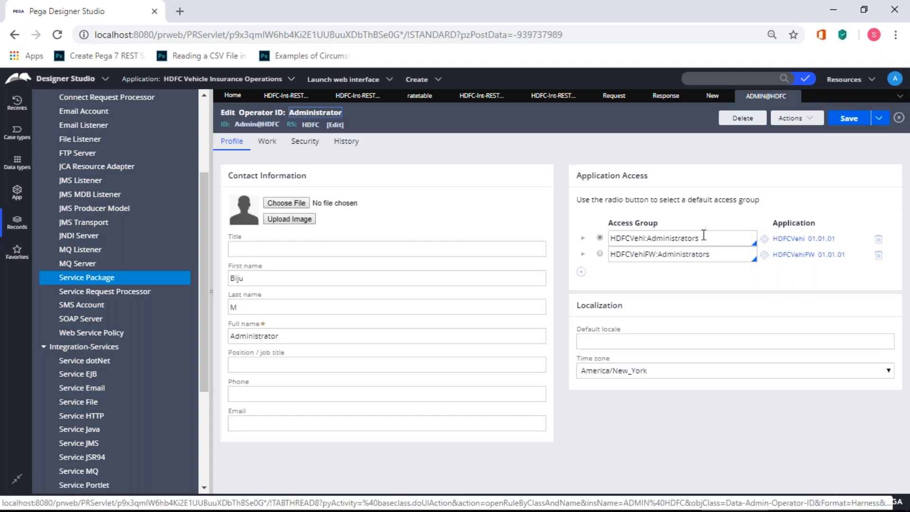
pyautogui.doubleClick(696, 238)
pyautogui.hotkey('ctrl', 'c')
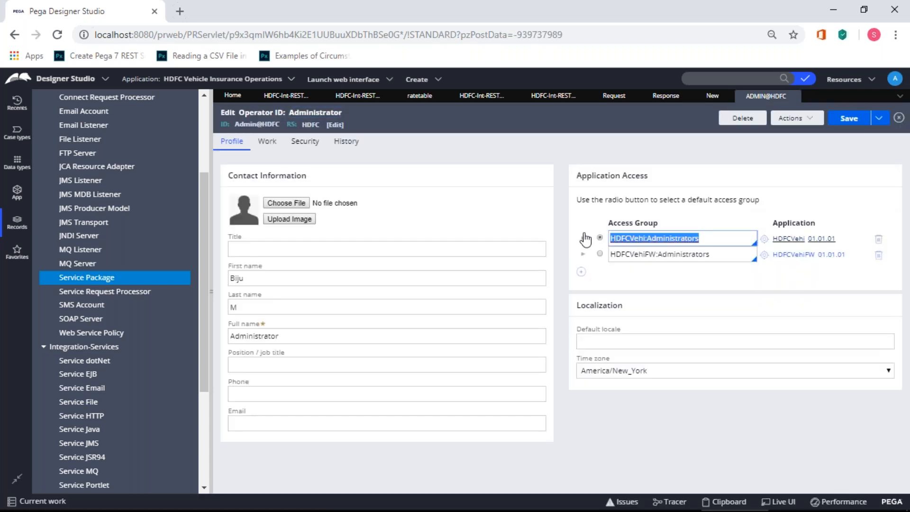
# Set the service package's service access group to HDFCVehi:Administrators, keep Stateless processing mode, and save the package.
pyautogui.click(703, 95)
pyautogui.click(350, 233)
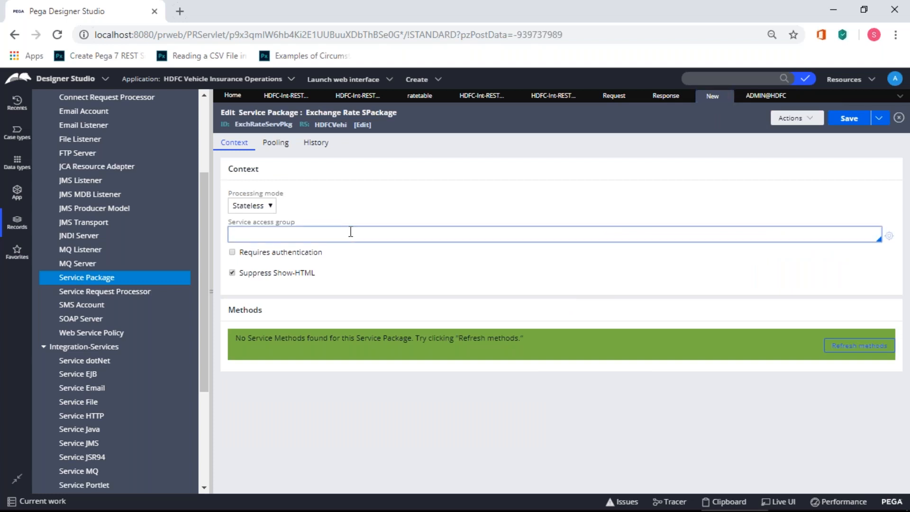
pyautogui.hotkey('ctrl', 'v')
pyautogui.click(459, 202)
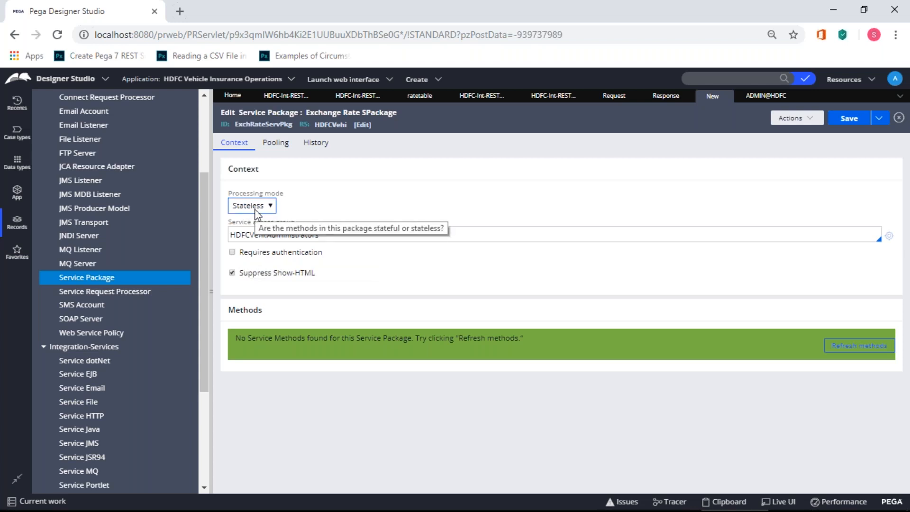
pyautogui.click(847, 122)
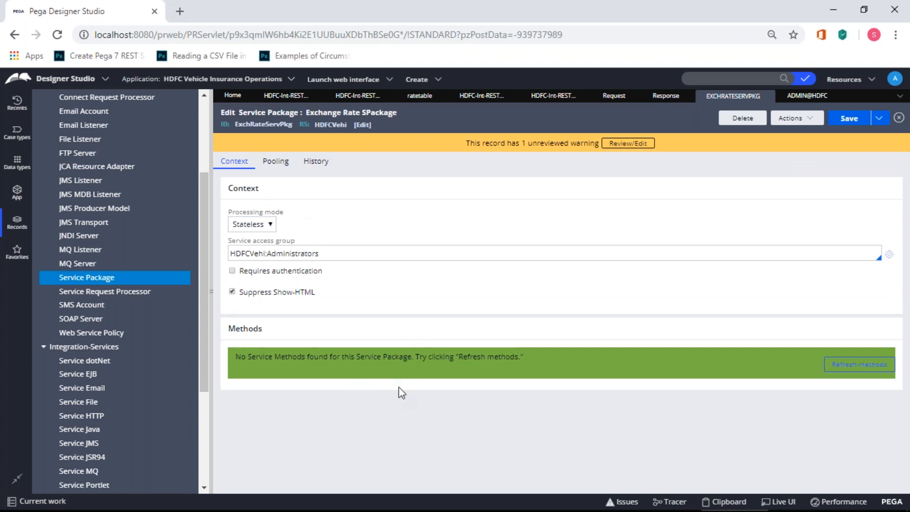
# Switch to Paint and add "2. REST Service" as the second line of the text note.
pyautogui.hotkey('alt', 'Tab')
pyautogui.write('2. S')
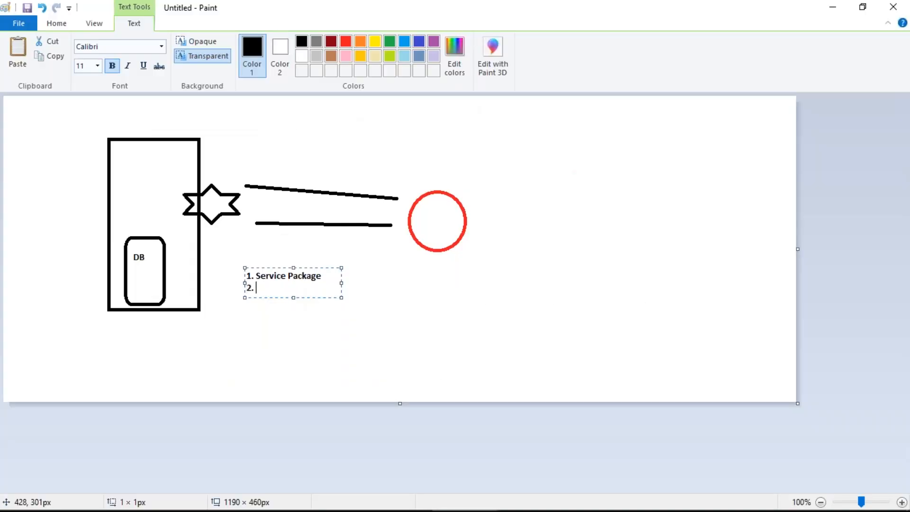
pyautogui.write('er')
pyautogui.press('BackSpace')
pyautogui.press('BackSpace')
pyautogui.press('BackSpace')
pyautogui.write('REST Service')
pyautogui.click(414, 313)
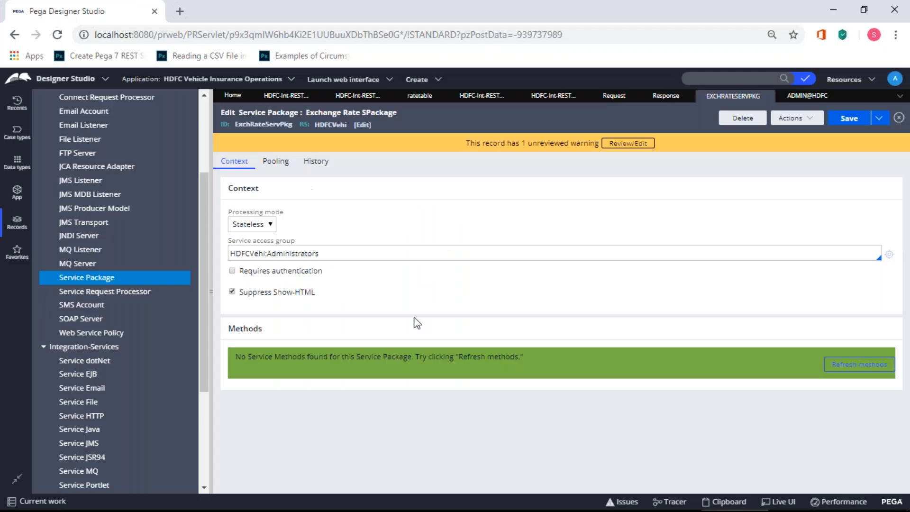
# Start a new Service REST record under Integration-Services and name the service ExchSrvc.
pyautogui.scroll(3, 103, 265)
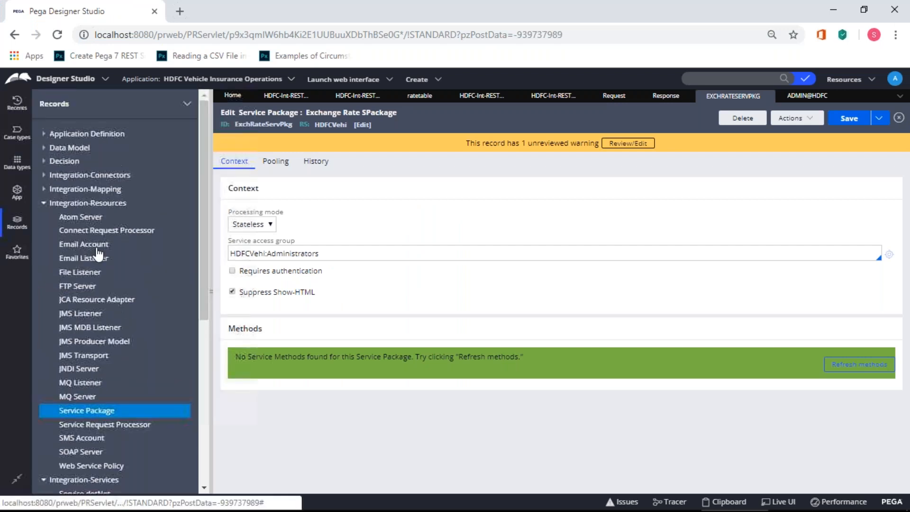
pyautogui.click(44, 203)
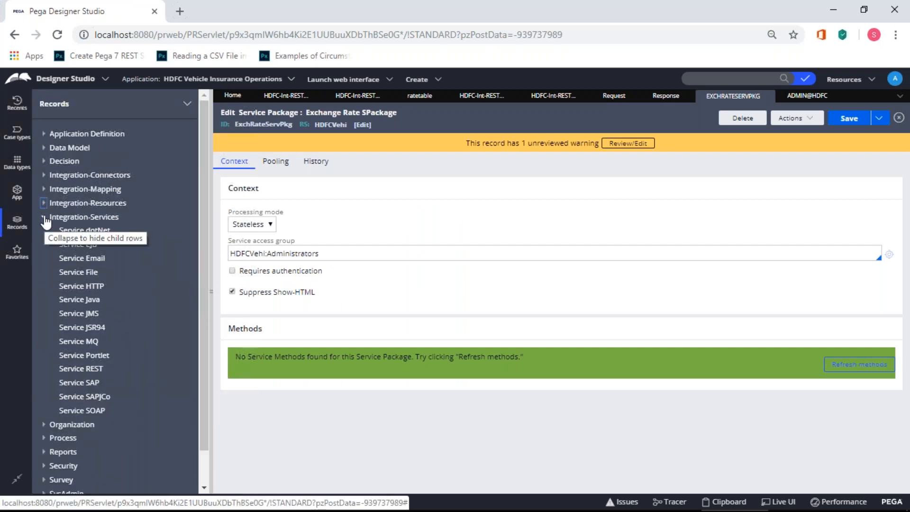
pyautogui.rightClick(80, 372)
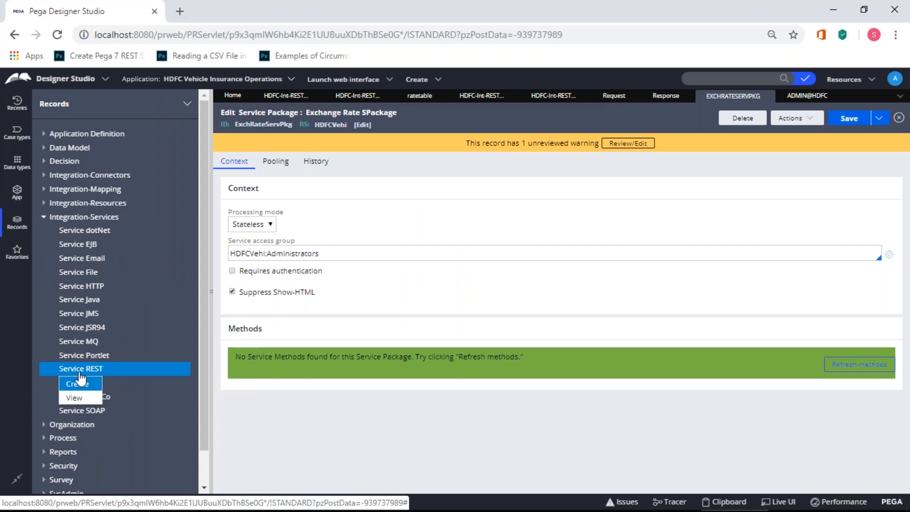
pyautogui.click(78, 382)
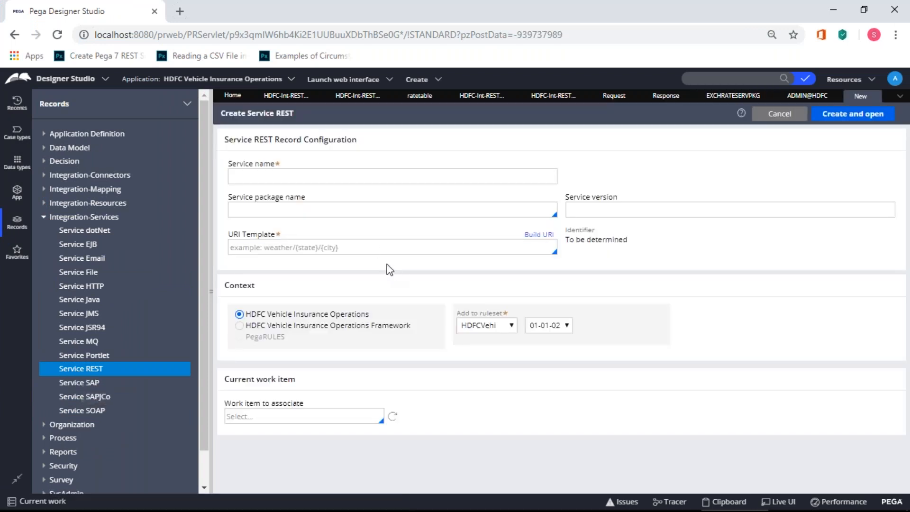
pyautogui.click(326, 177)
pyautogui.write('ExchService')
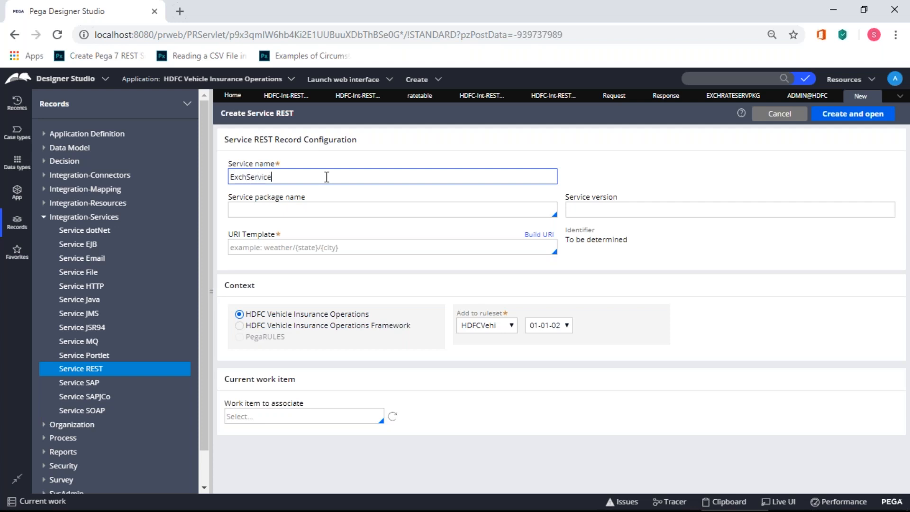
pyautogui.press('BackSpace')
pyautogui.press('BackSpace')
pyautogui.press('BackSpace')
pyautogui.press('BackSpace')
pyautogui.press('BackSpace')
pyautogui.press('BackSpace')
pyautogui.write('rvc')
# Close the operator record and set the new service's package name to ExchRateServPkg and its version to 01.
pyautogui.click(299, 211)
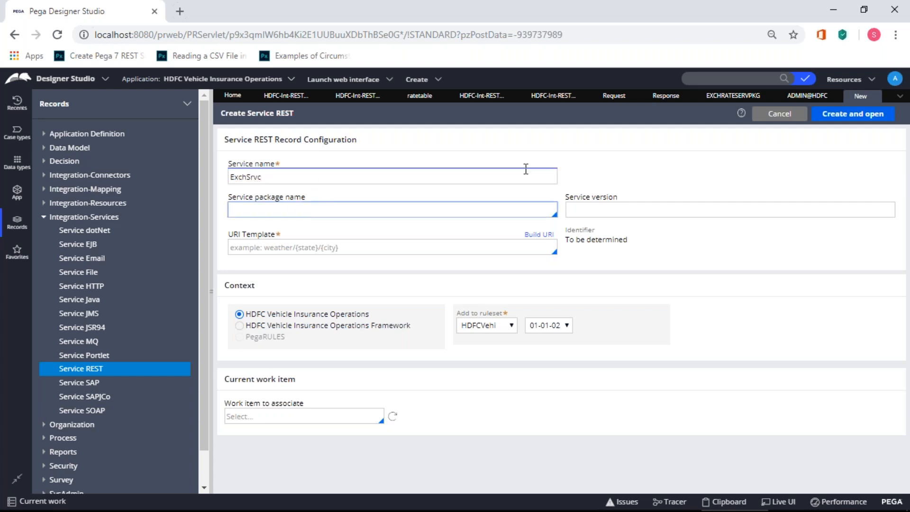
pyautogui.click(833, 97)
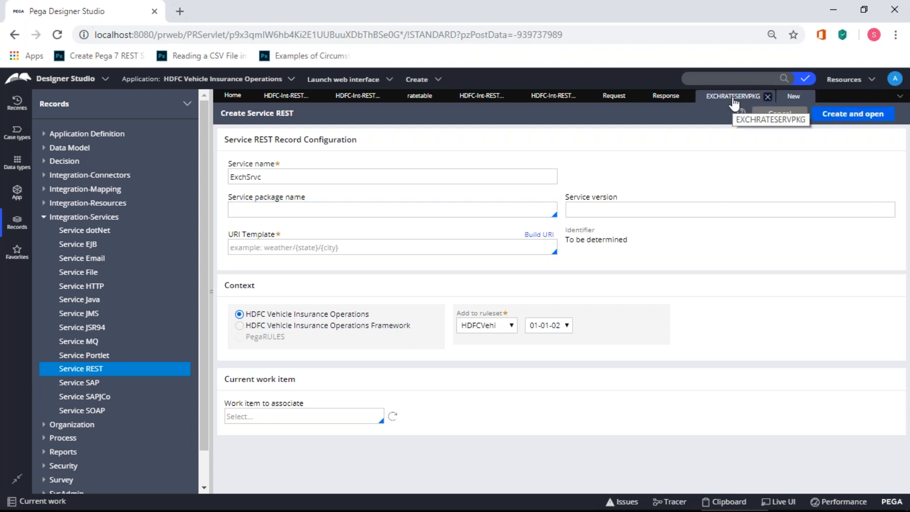
pyautogui.click(256, 210)
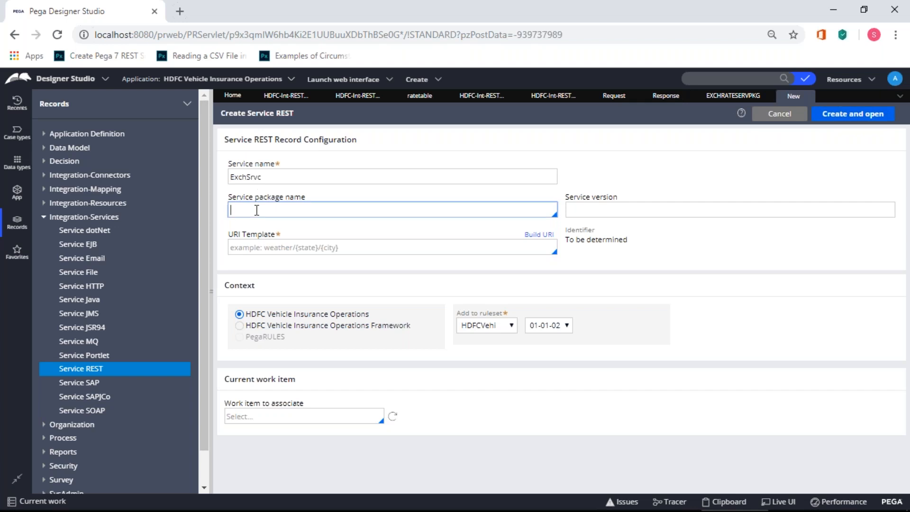
pyautogui.write('exch')
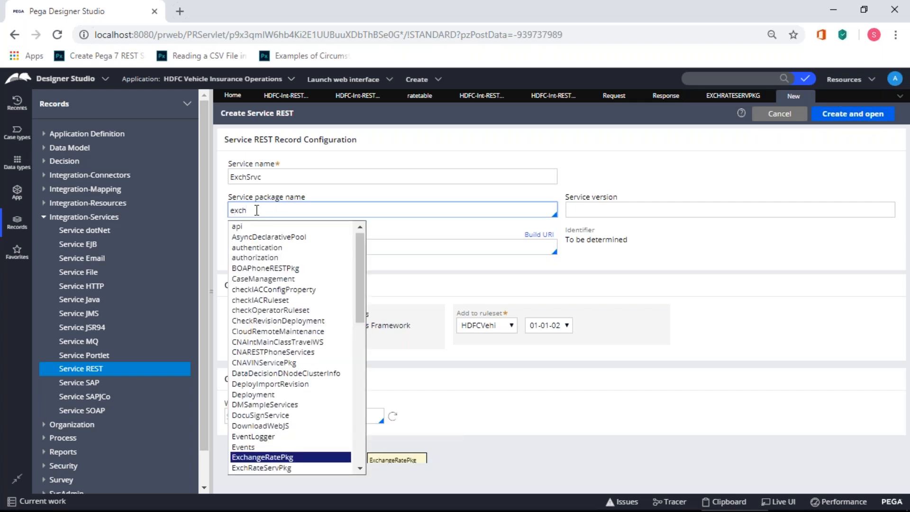
pyautogui.click(277, 468)
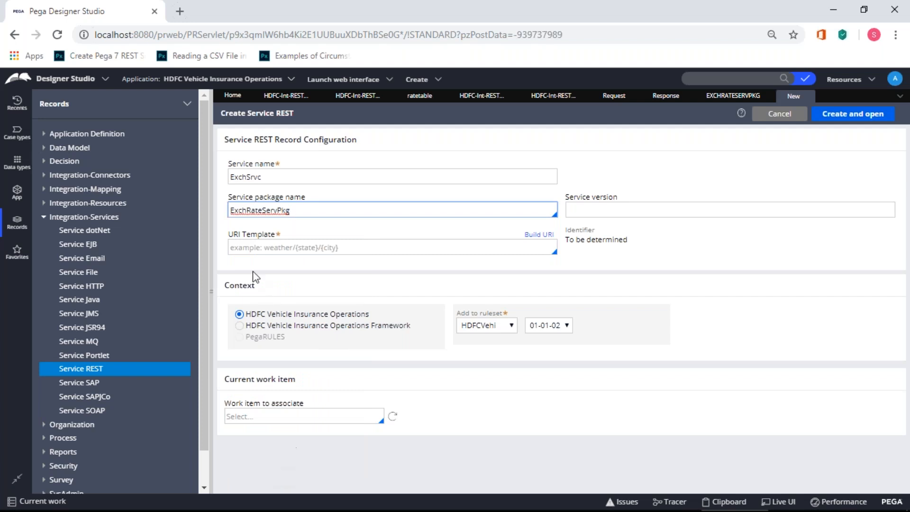
pyautogui.click(578, 209)
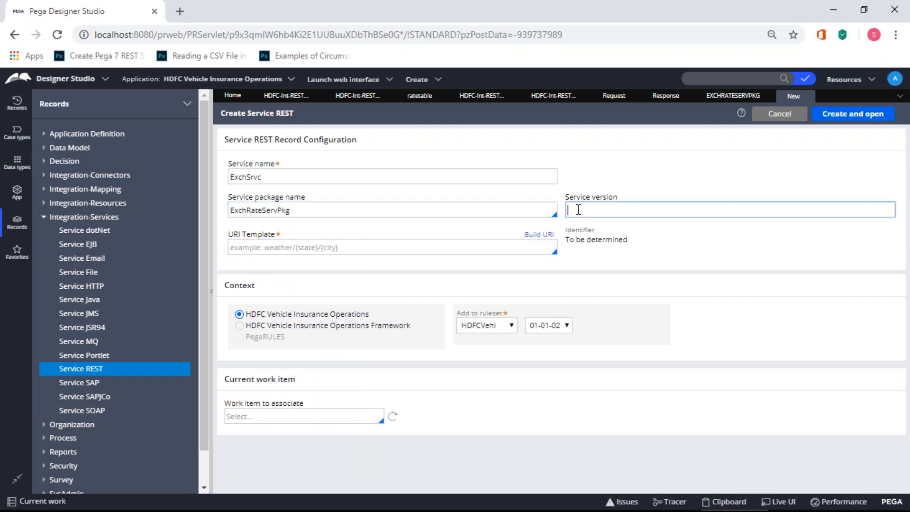
pyautogui.write('01')
pyautogui.click(558, 277)
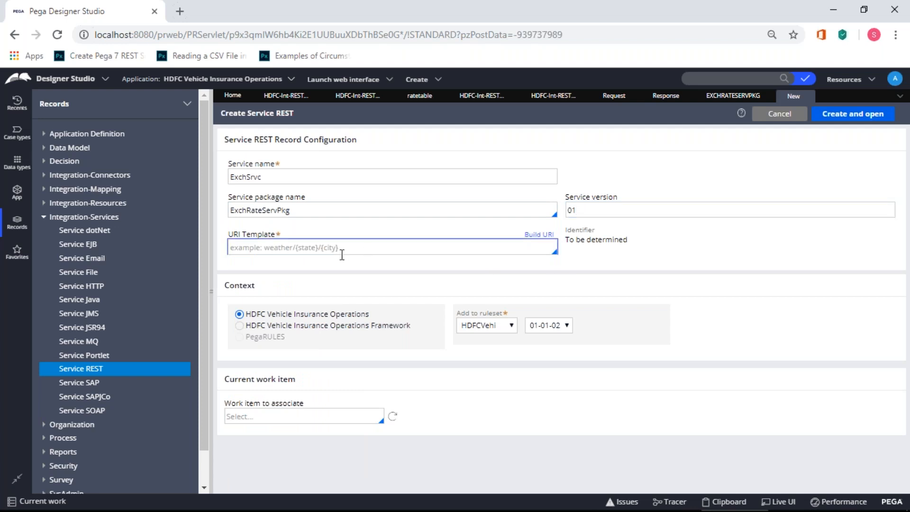
# Start building the service's URI template and add "exch" as a Literal component.
pyautogui.click(244, 249)
pyautogui.click(506, 282)
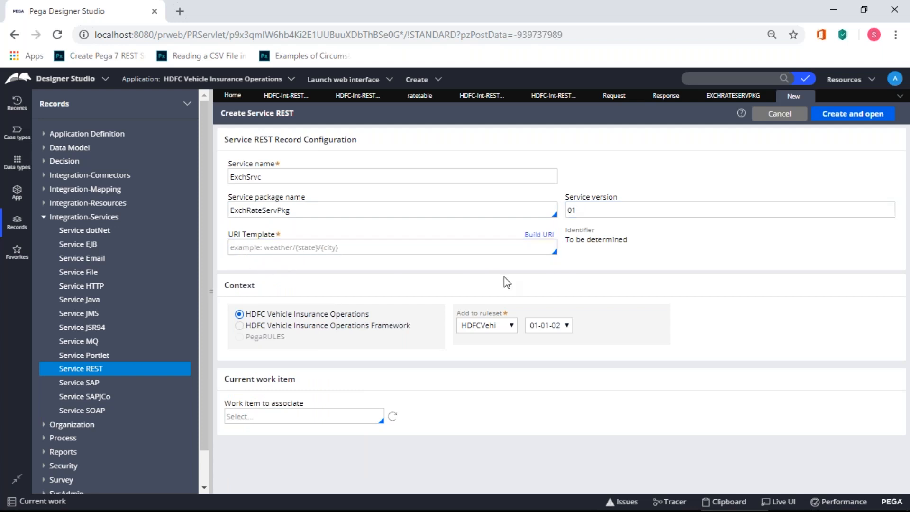
pyautogui.click(541, 235)
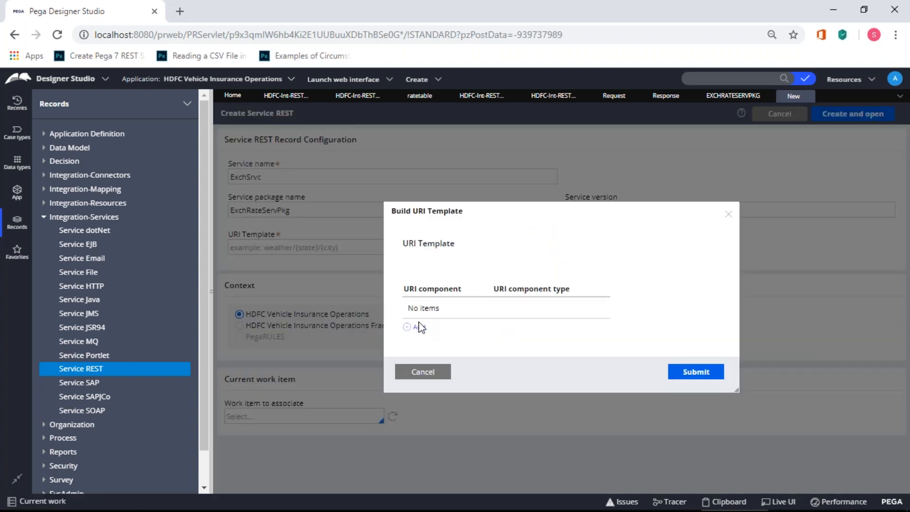
pyautogui.click(418, 327)
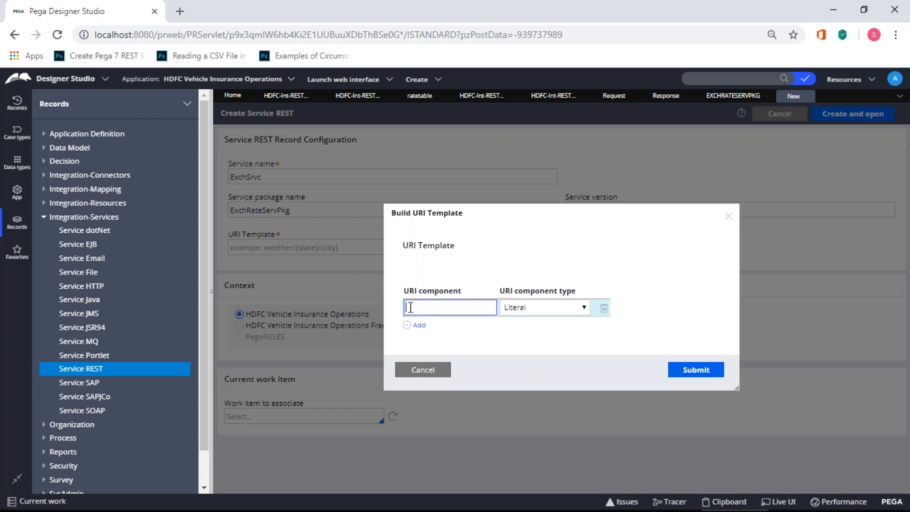
pyautogui.write('exch')
pyautogui.click(470, 337)
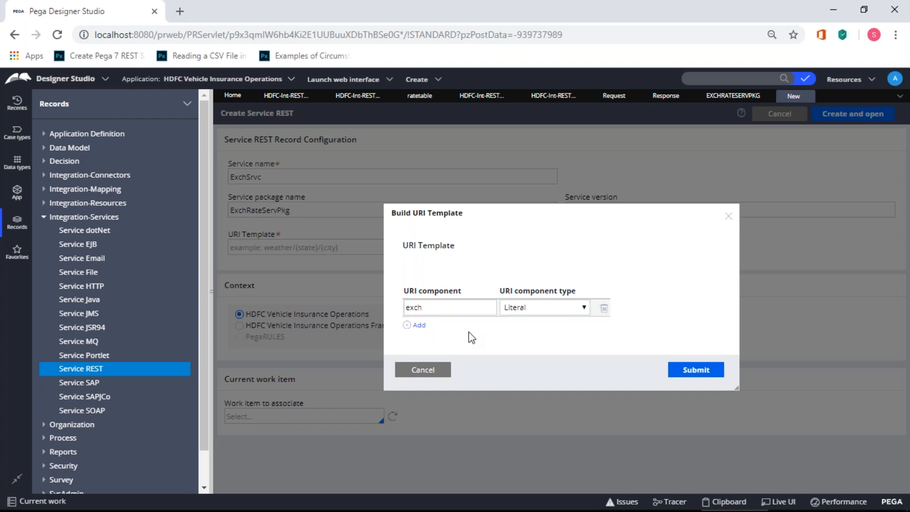
# Add a second URI component named "rateid" with the component type Variable.
pyautogui.click(420, 328)
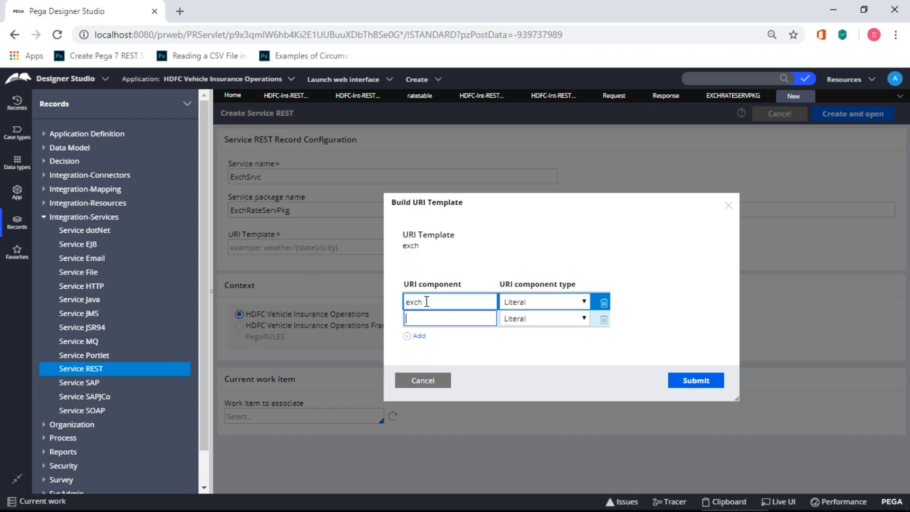
pyautogui.click(520, 322)
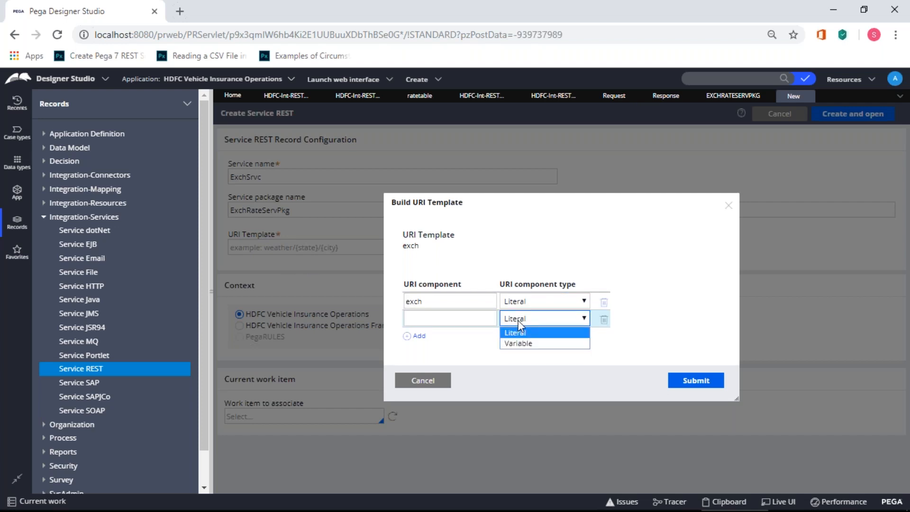
pyautogui.click(521, 344)
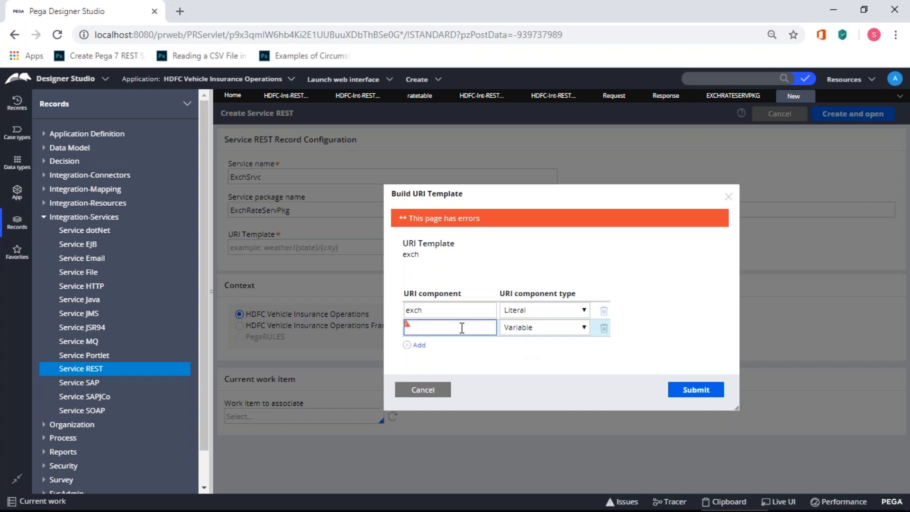
pyautogui.write('rateid')
pyautogui.click(483, 365)
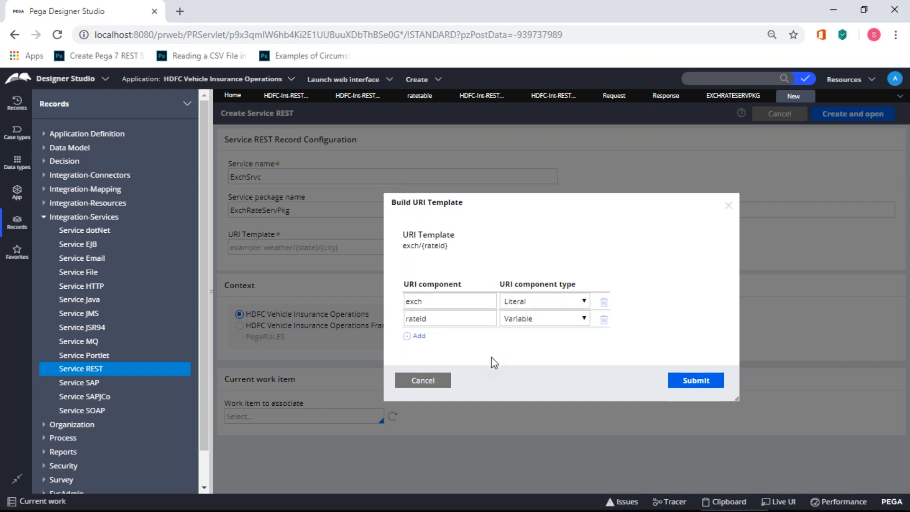
# Change the literal URI component to "exchange" and submit the URI template.
pyautogui.click(445, 318)
pyautogui.click(421, 301)
pyautogui.write('ange')
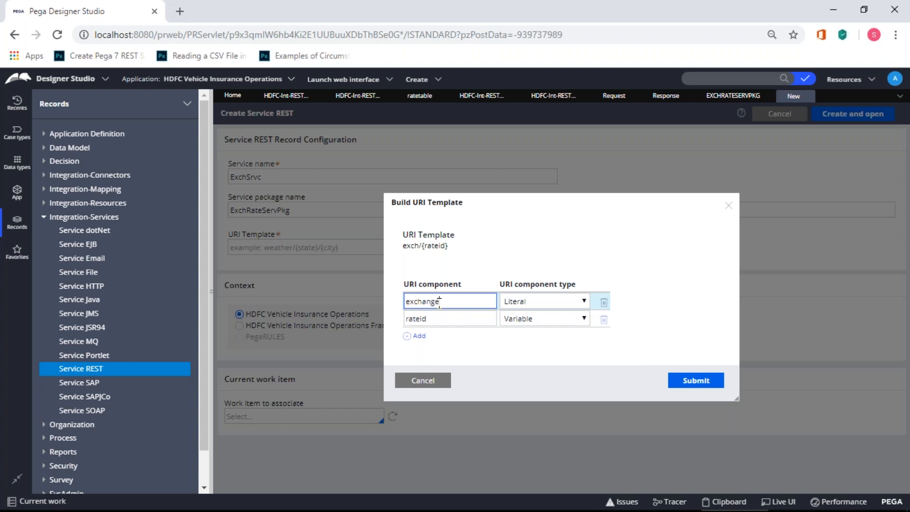
pyautogui.click(457, 355)
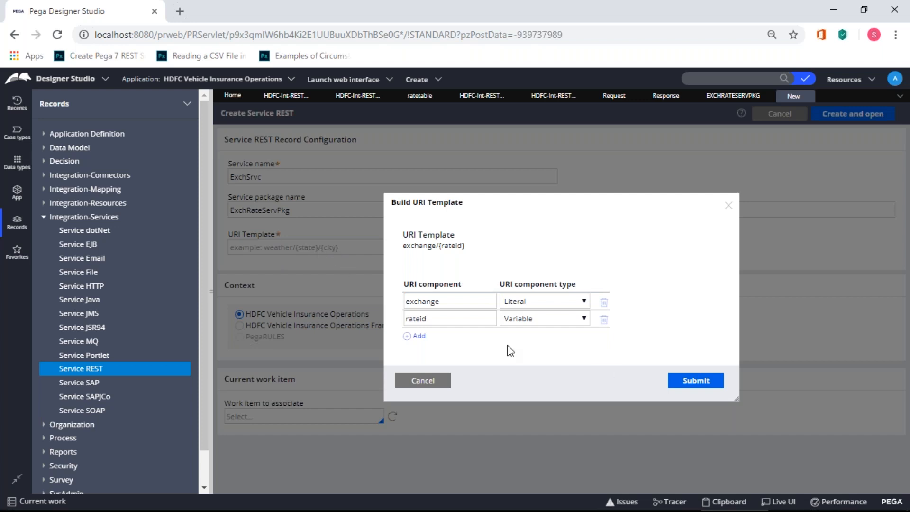
pyautogui.click(696, 381)
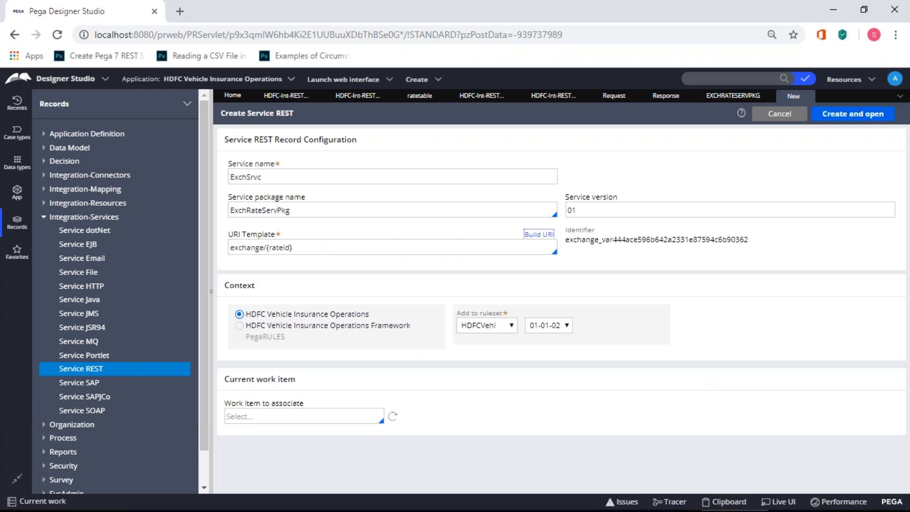
# Create and open the ExchSrvc Service REST record.
pyautogui.click(233, 248)
pyautogui.click(369, 272)
pyautogui.click(847, 119)
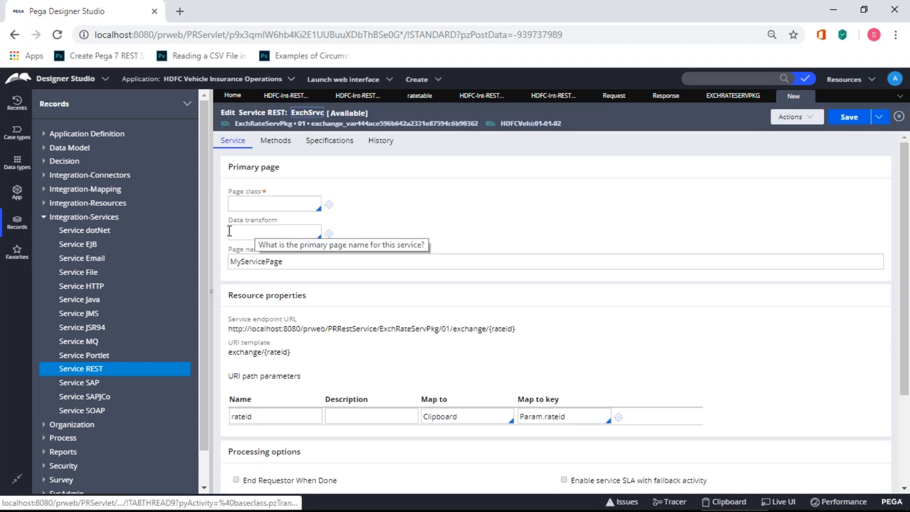
# Set the primary page class of the service to HDFC-Int-RESTSrvs-MainExchRateCL.
pyautogui.click(276, 204)
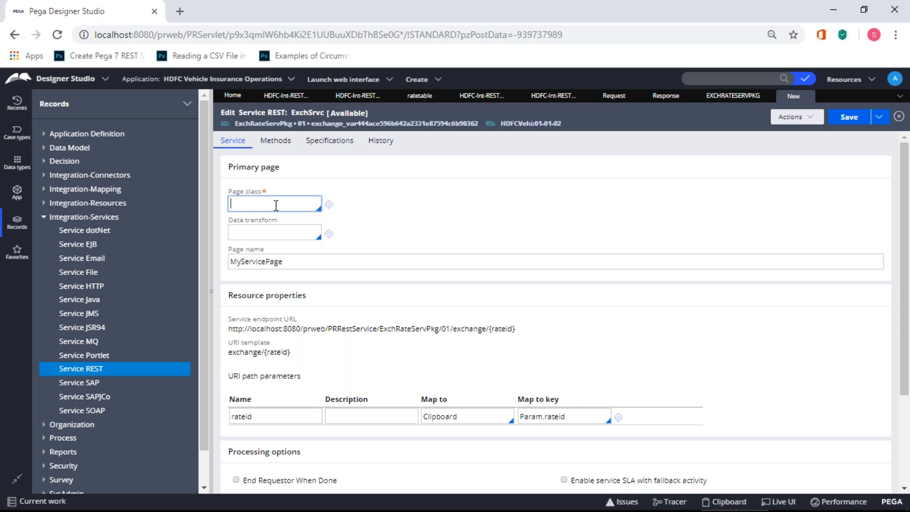
pyautogui.write('HDFC-Int')
pyautogui.press('Down')
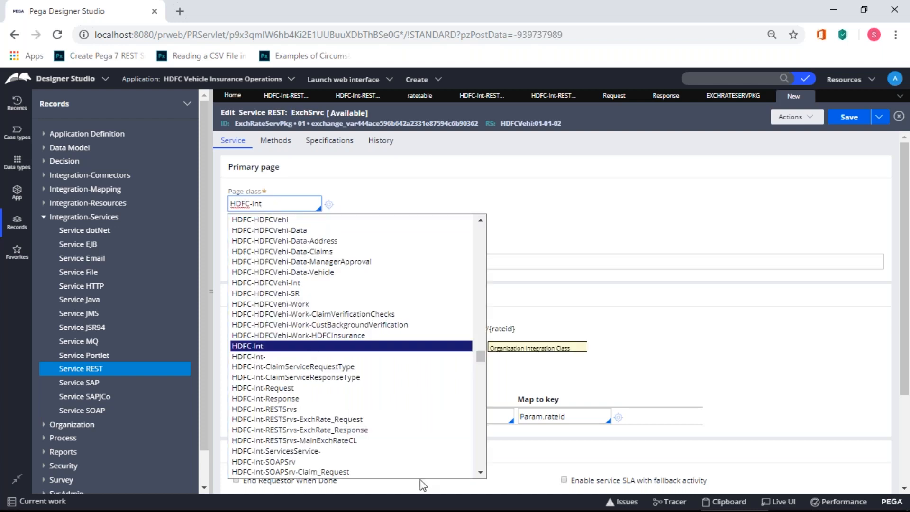
pyautogui.scroll(-1, 370, 418)
pyautogui.scroll(-1, 368, 414)
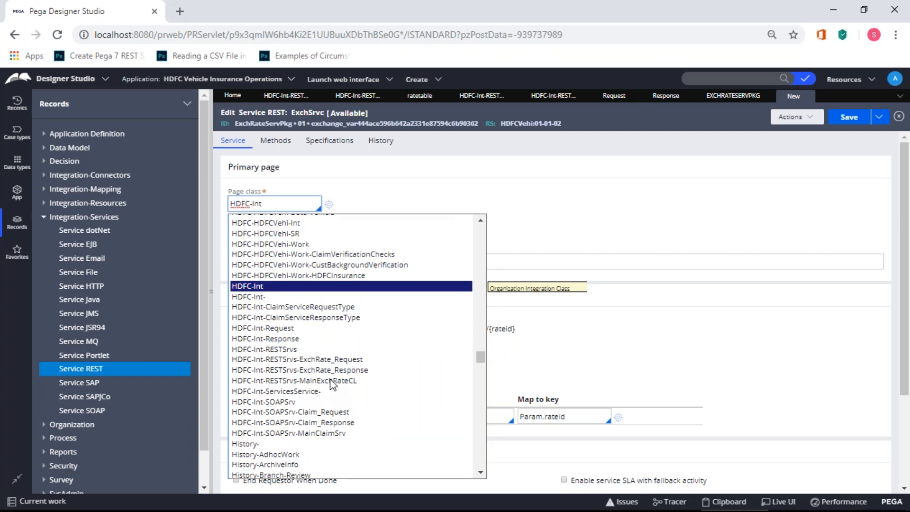
pyautogui.click(332, 380)
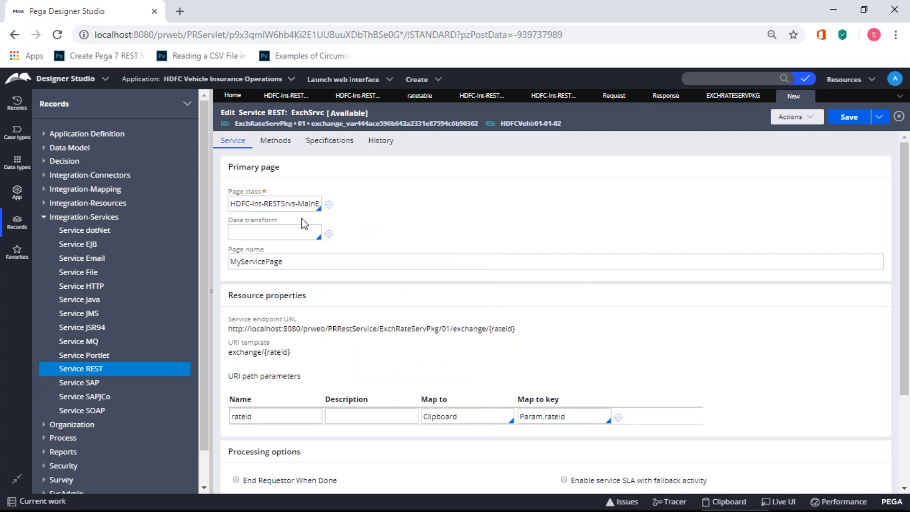
# Review the service's primary page name, resource properties and processing options.
pyautogui.click(234, 268)
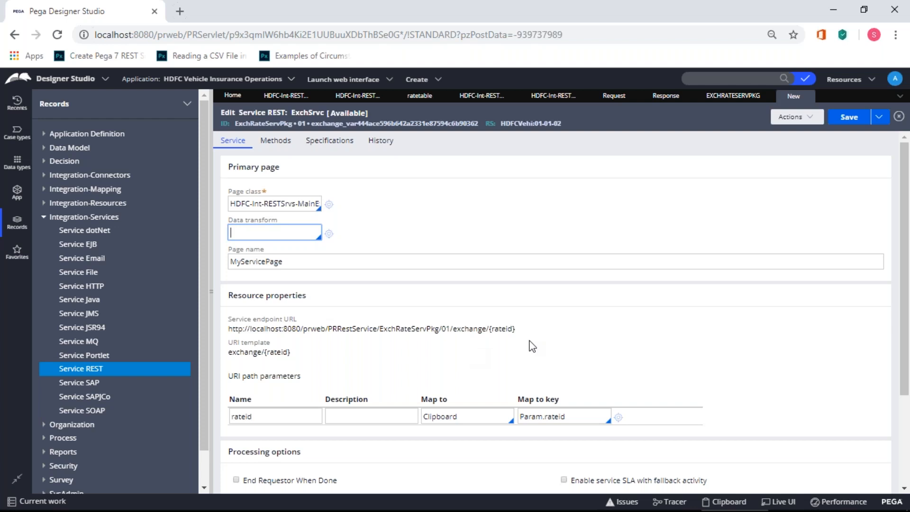
pyautogui.scroll(-2, 528, 343)
pyautogui.scroll(2, 528, 343)
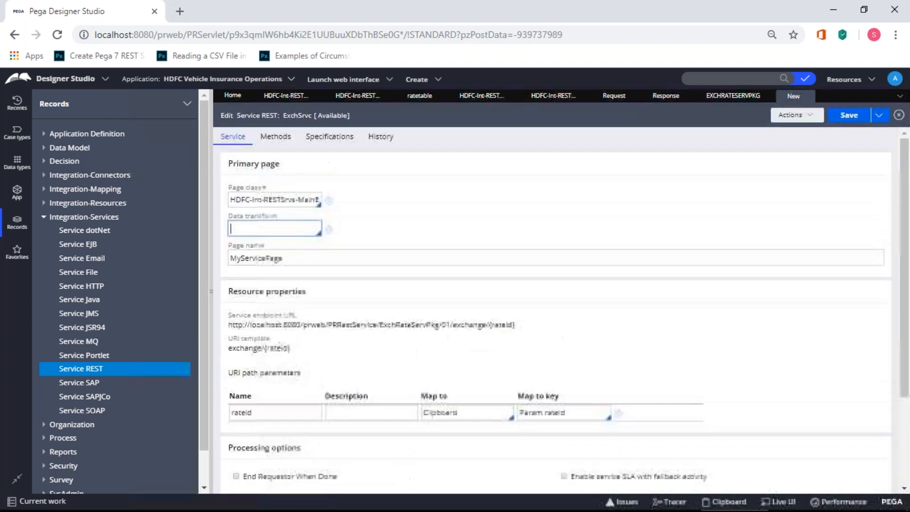
pyautogui.doubleClick(255, 262)
pyautogui.click(507, 370)
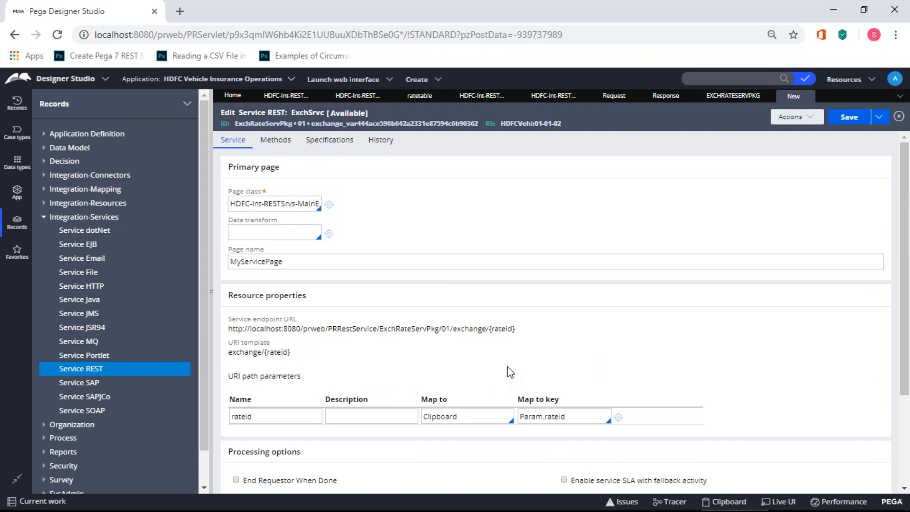
pyautogui.scroll(-3, 509, 371)
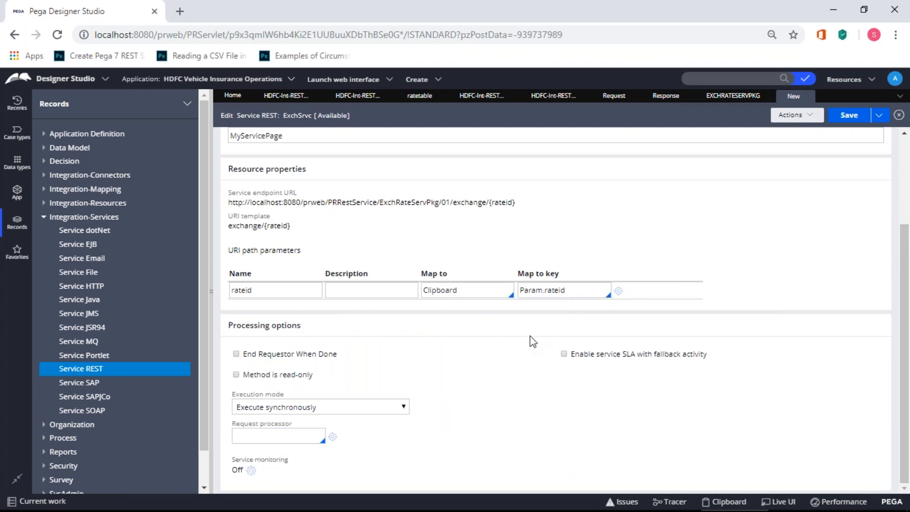
pyautogui.scroll(3, 529, 336)
# Map the rateid URI path parameter to the key .Request.Rateid.
pyautogui.click(568, 416)
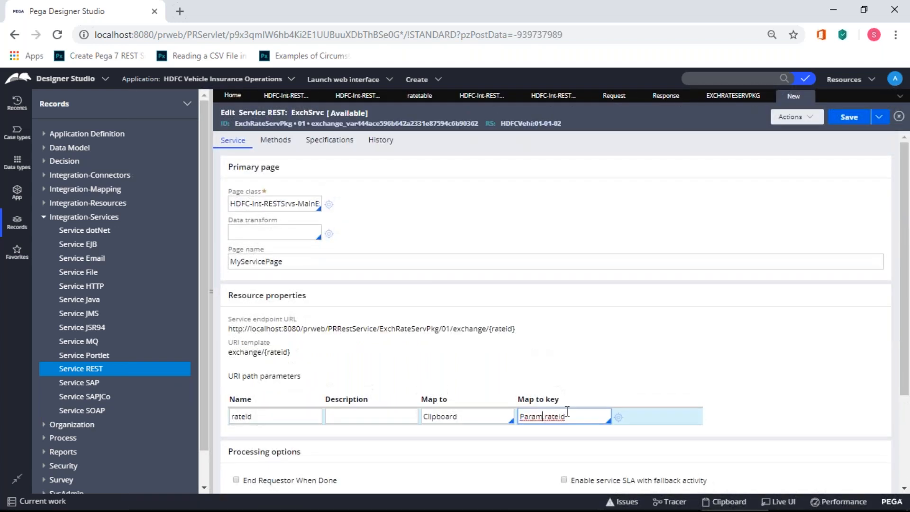
pyautogui.moveTo(571, 414); pyautogui.dragTo(503, 414)
pyautogui.press('BackSpace')
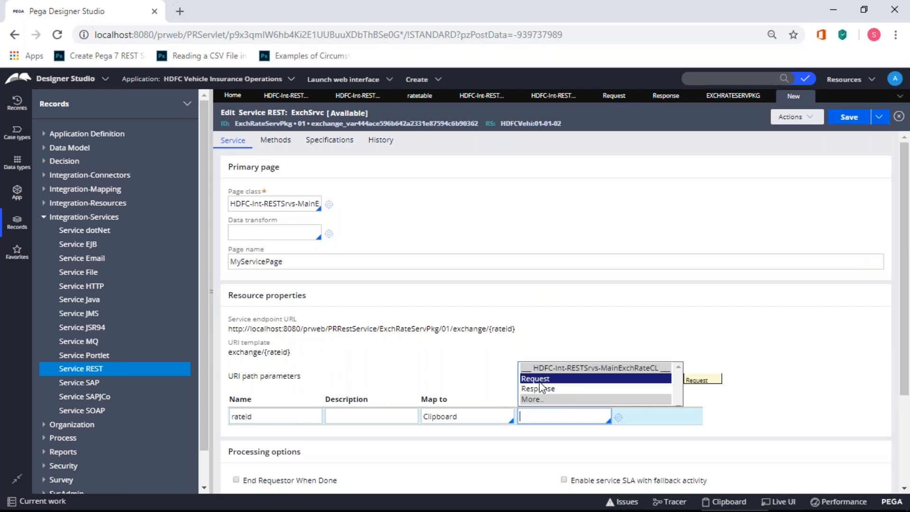
pyautogui.click(538, 380)
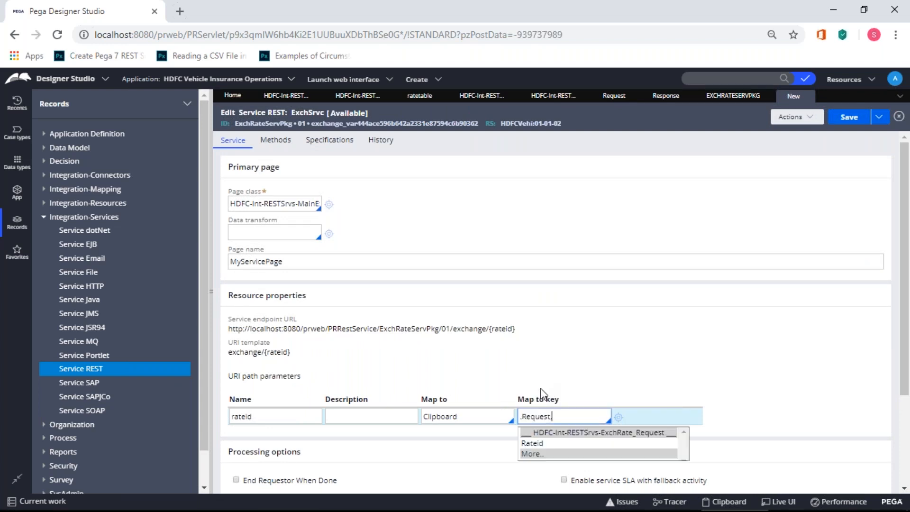
pyautogui.click(540, 438)
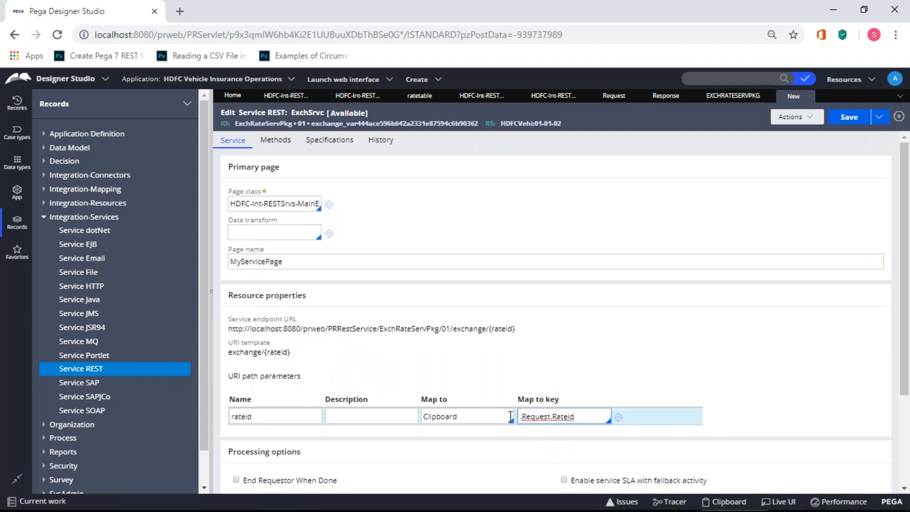
pyautogui.click(545, 357)
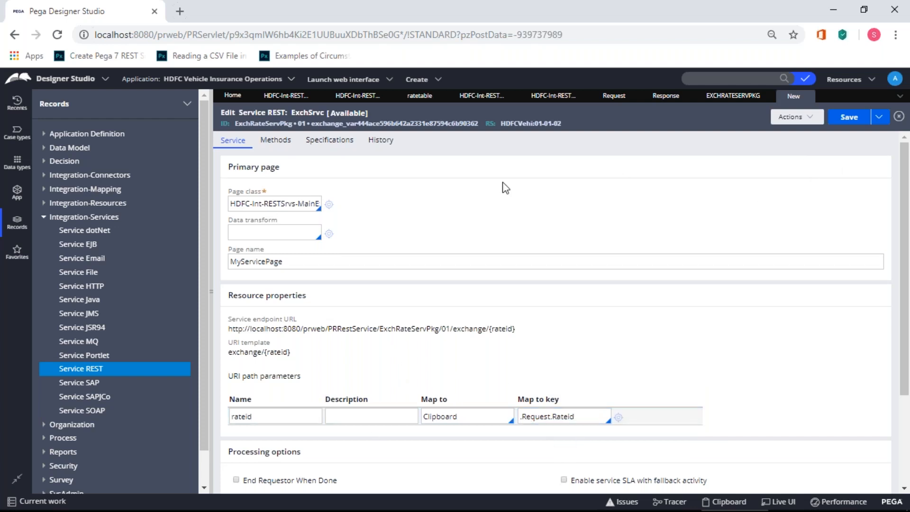
pyautogui.scroll(-3, 294, 180)
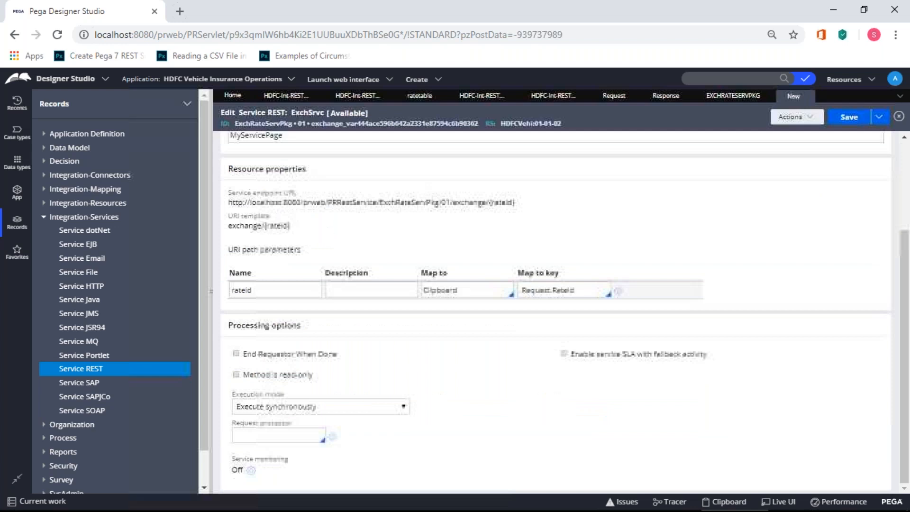
pyautogui.scroll(3, 289, 202)
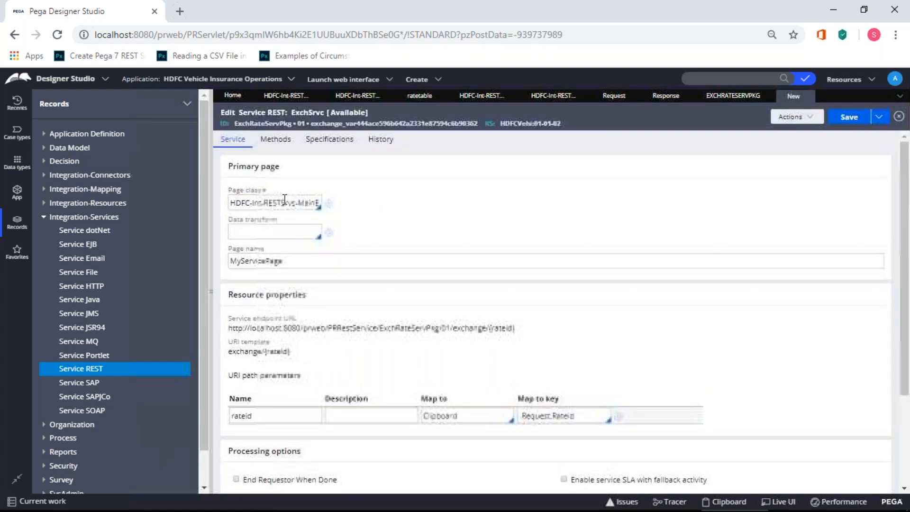
# Open the service activity settings of the service's GET method.
pyautogui.click(280, 142)
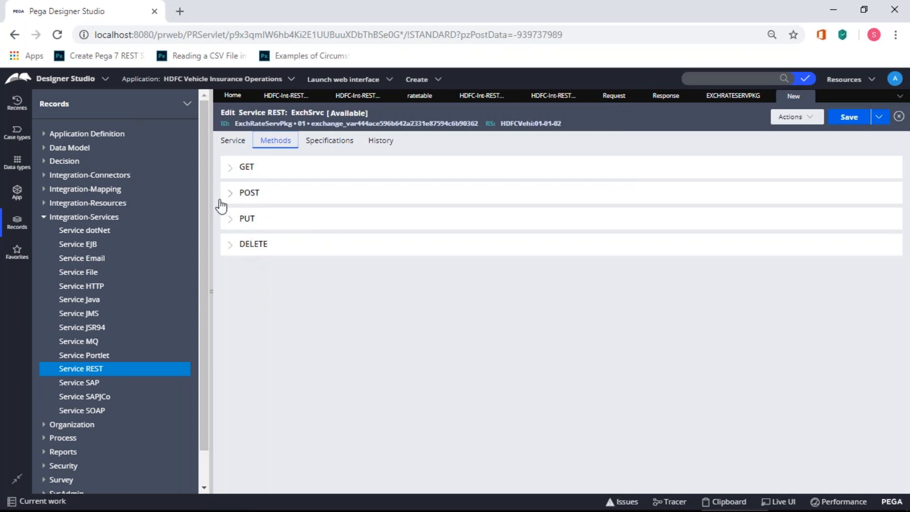
pyautogui.click(230, 171)
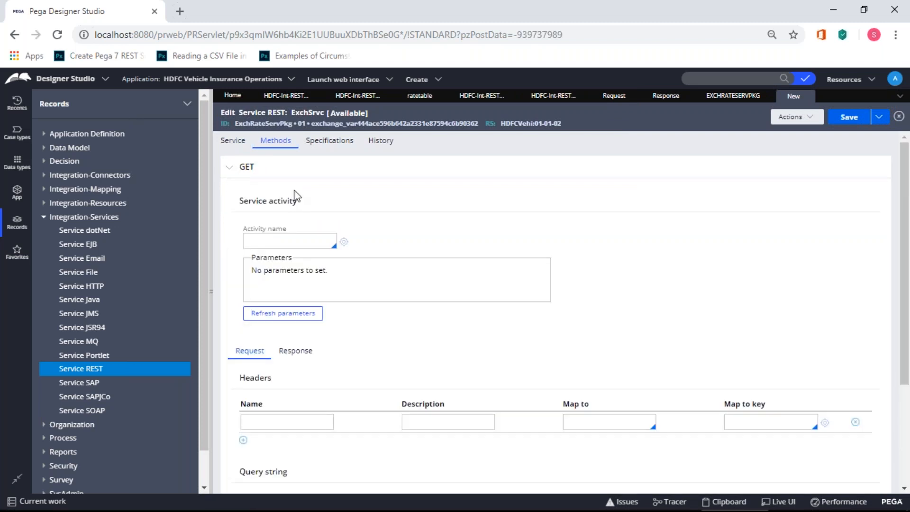
pyautogui.click(266, 235)
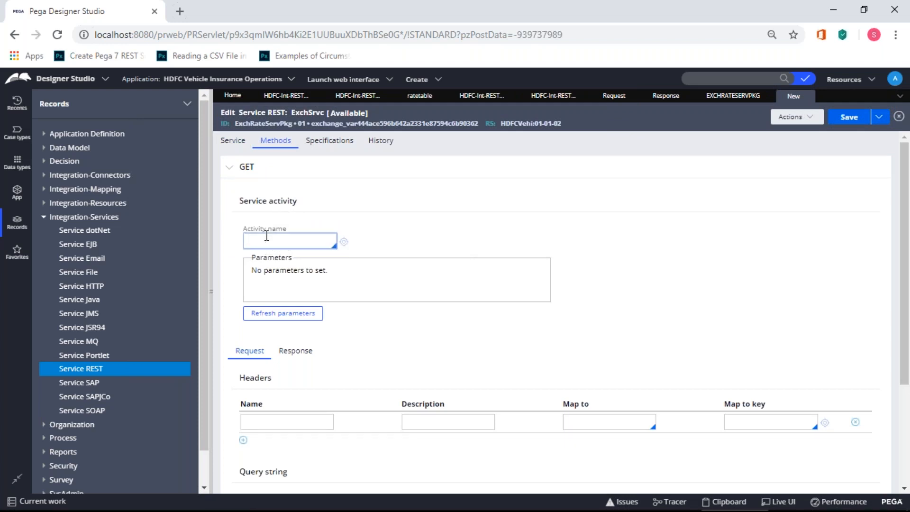
# Switch to Paint and add the text "3. CreateActivity" below the REST Service line of the list.
pyautogui.hotkey('alt', 'Tab')
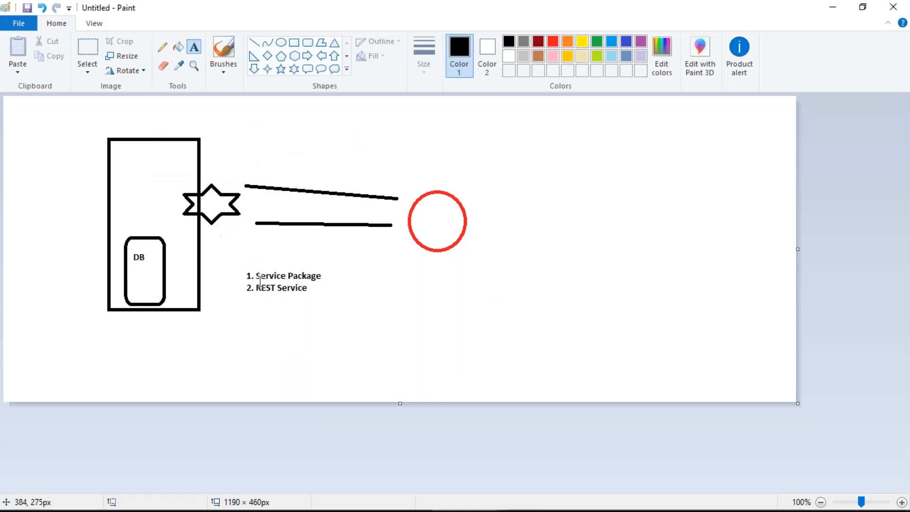
pyautogui.click(308, 287)
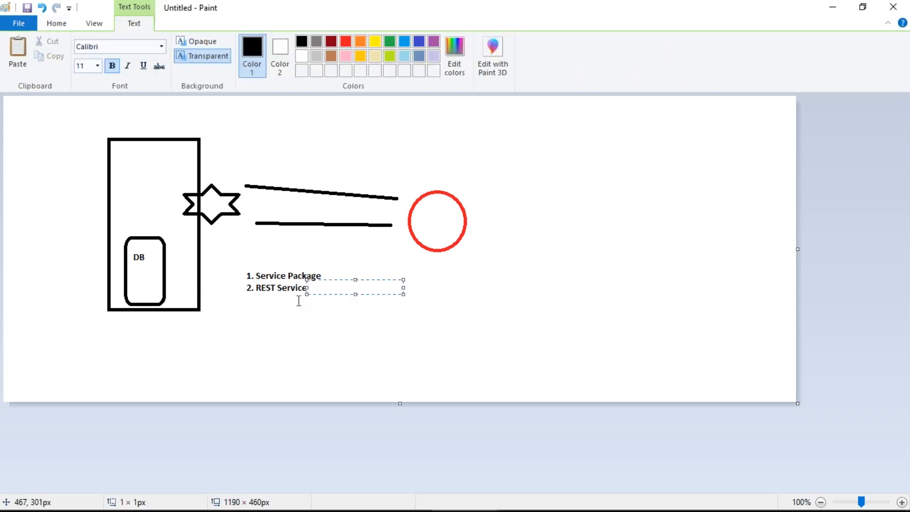
pyautogui.click(268, 303)
pyautogui.click(247, 298)
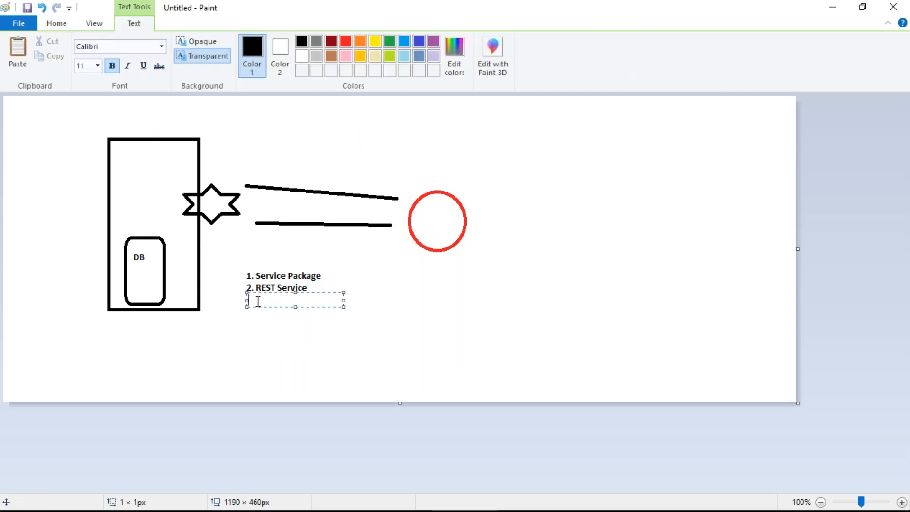
pyautogui.write('3. CreateActivity')
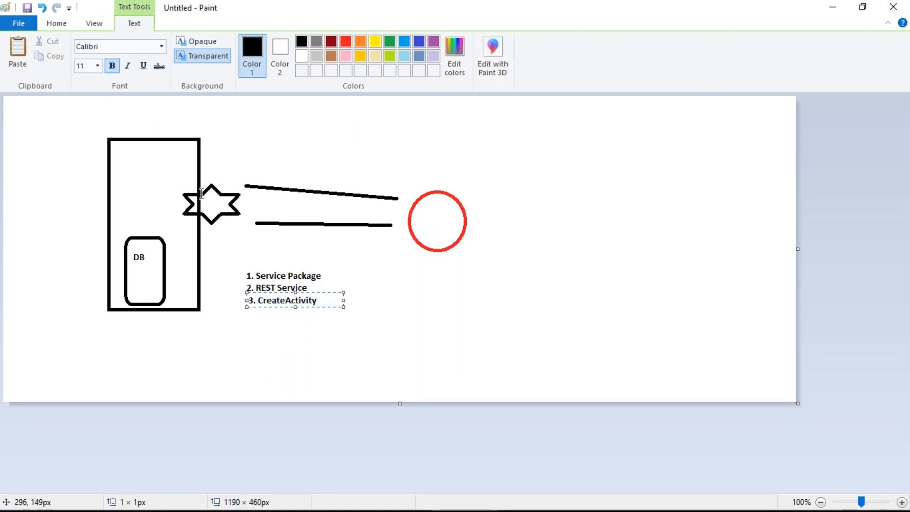
pyautogui.click(279, 280)
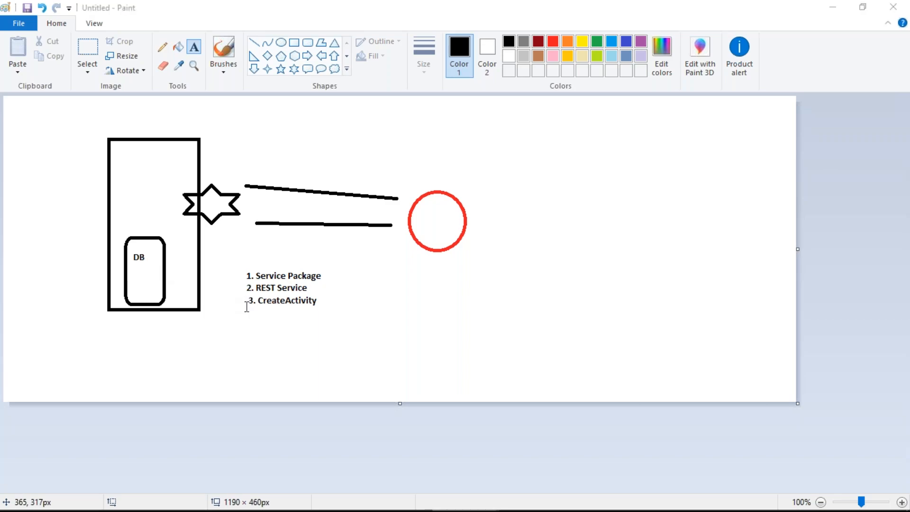
# Switch back to Pega Designer Studio and set the GET method's activity name to ExchRateSrvsAct.
pyautogui.hotkey('alt', 'Tab')
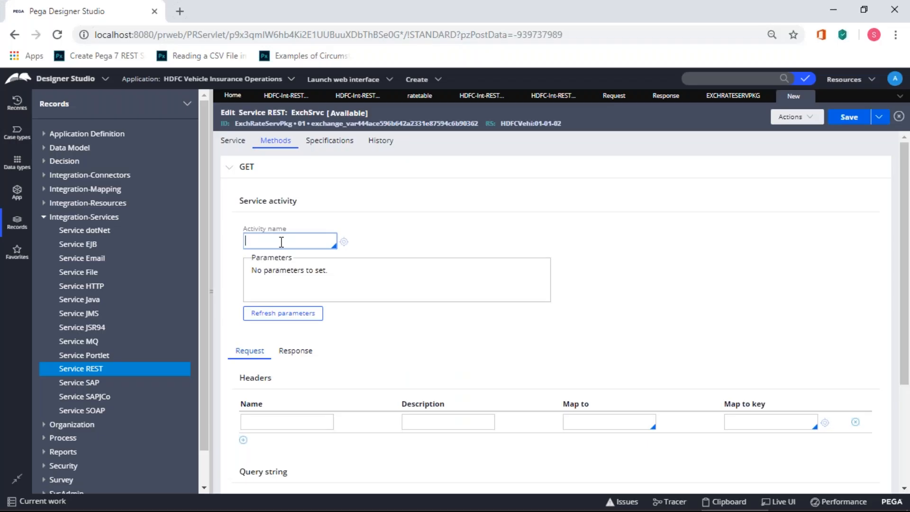
pyautogui.click(281, 241)
pyautogui.write('ExchRatea')
pyautogui.click(385, 226)
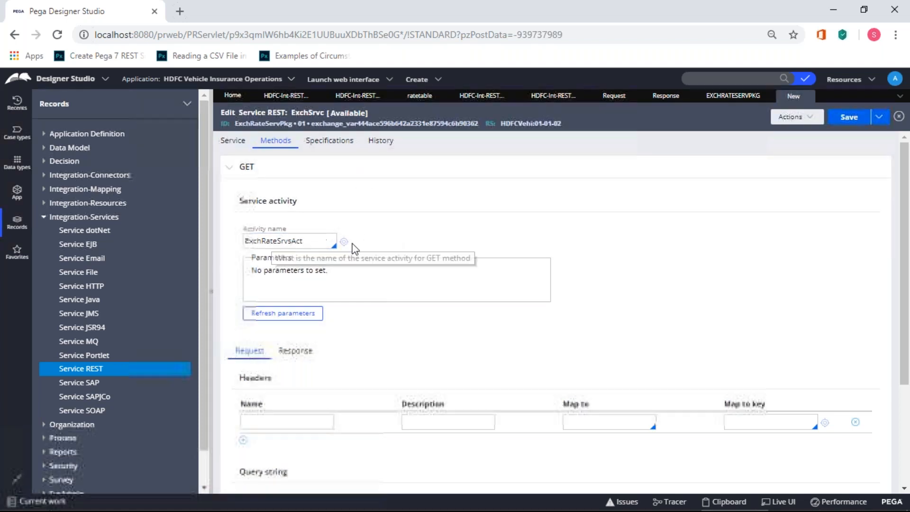
# Create and open the ExchRateSrvsAct activity, applied to HDFC-Int-RESTSrvs-MainExchRateCL in ruleset HDFCVehi 01-01-02.
pyautogui.click(344, 243)
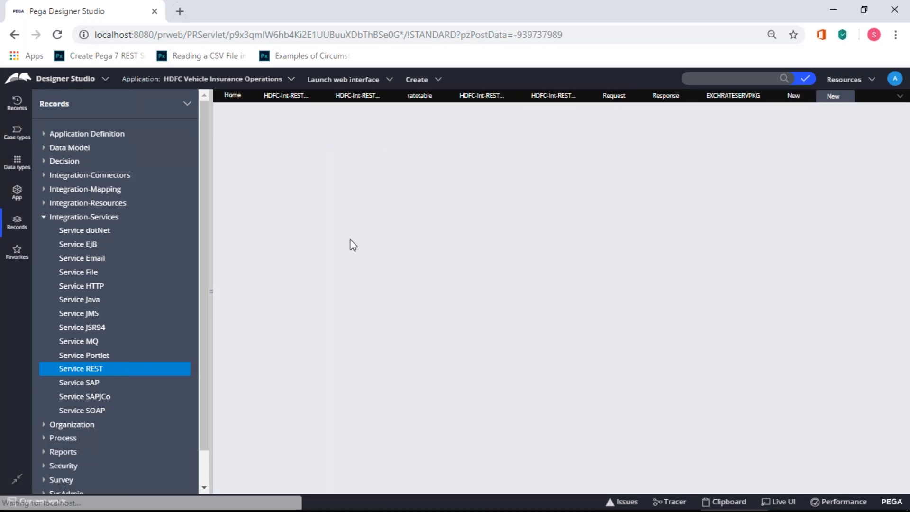
pyautogui.click(277, 207)
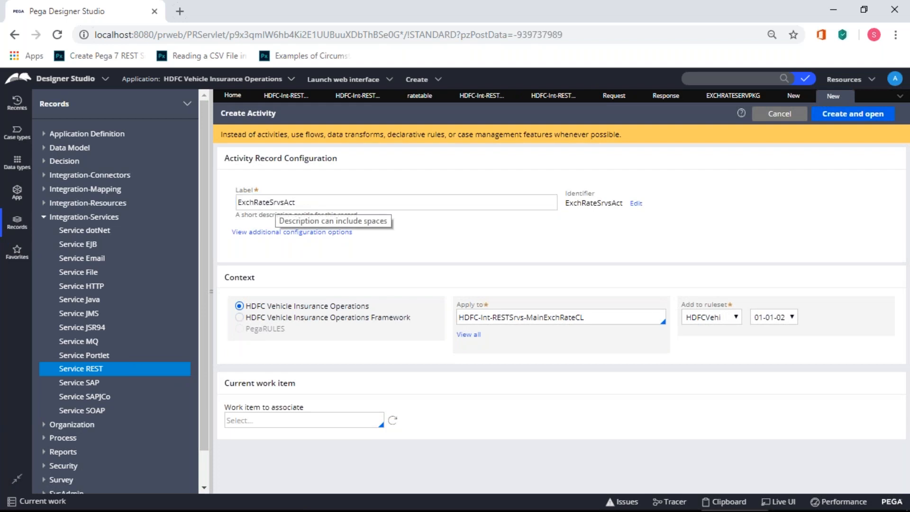
pyautogui.click(850, 115)
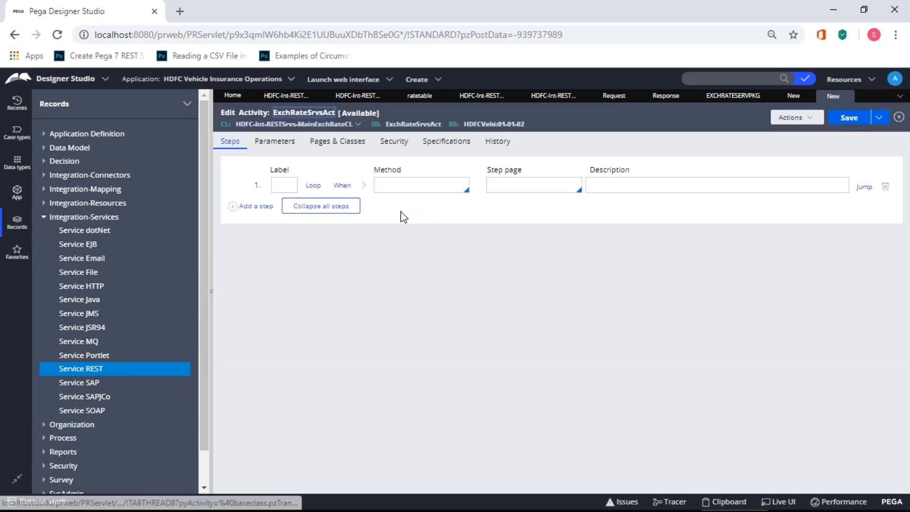
# Switch to Paint and draw a down arrow about 16 × 81 px pointing at the star shape.
pyautogui.hotkey('alt', 'Tab')
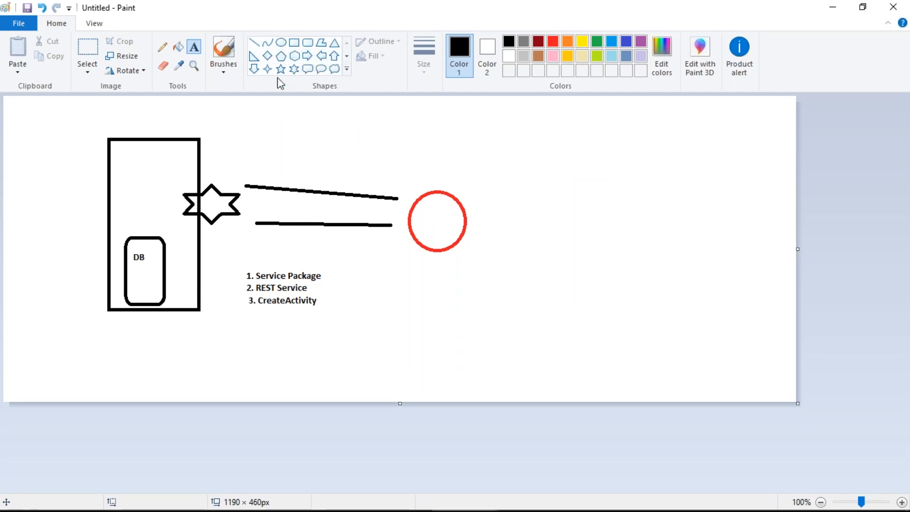
pyautogui.click(256, 71)
pyautogui.moveTo(210, 142); pyautogui.dragTo(218, 196)
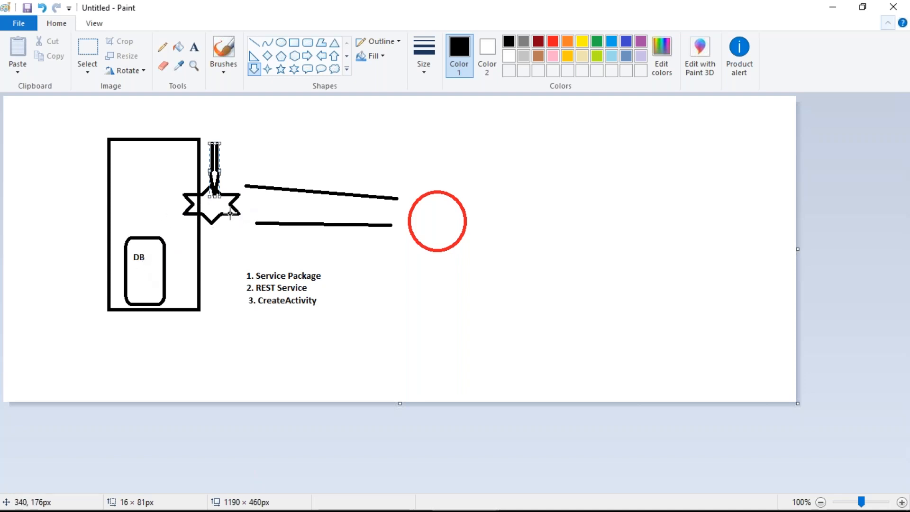
# Switch back to Pega Designer Studio and add the page ratepage with class HDFC-Data-Ratetable to the activity.
pyautogui.hotkey('alt', 'Tab')
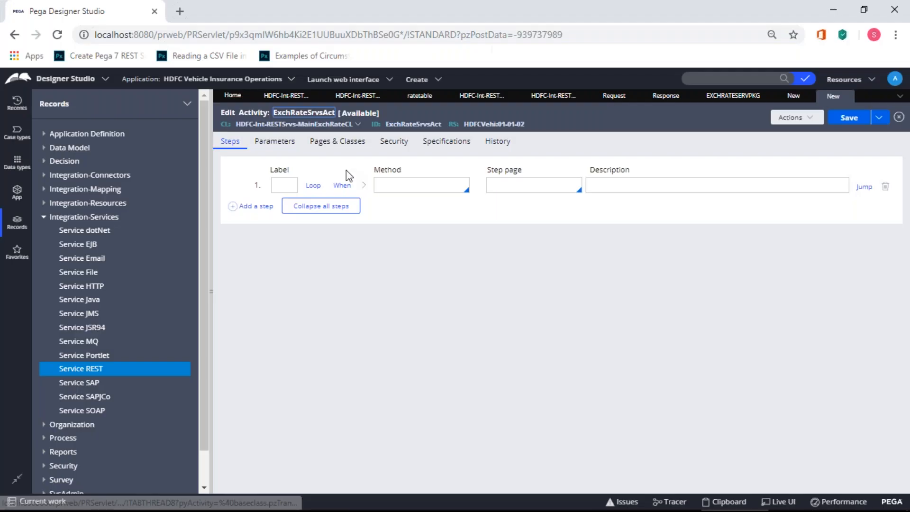
pyautogui.click(323, 147)
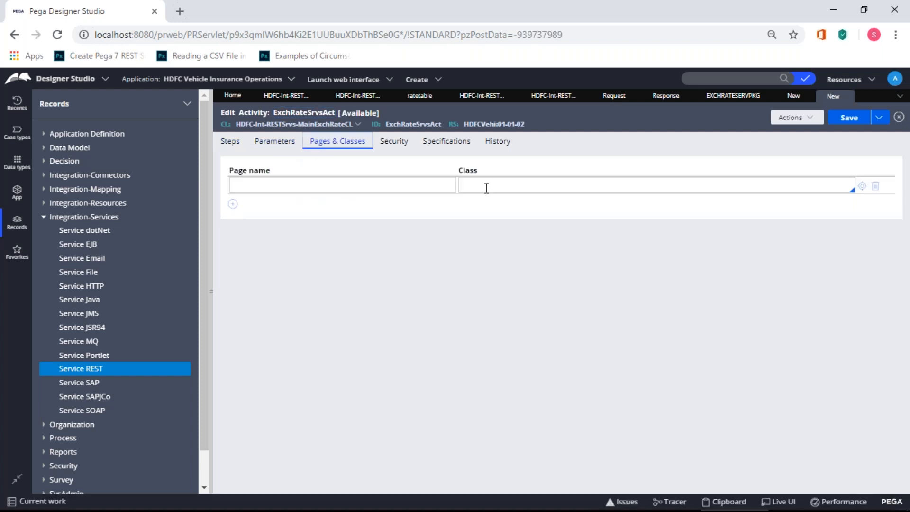
pyautogui.click(487, 185)
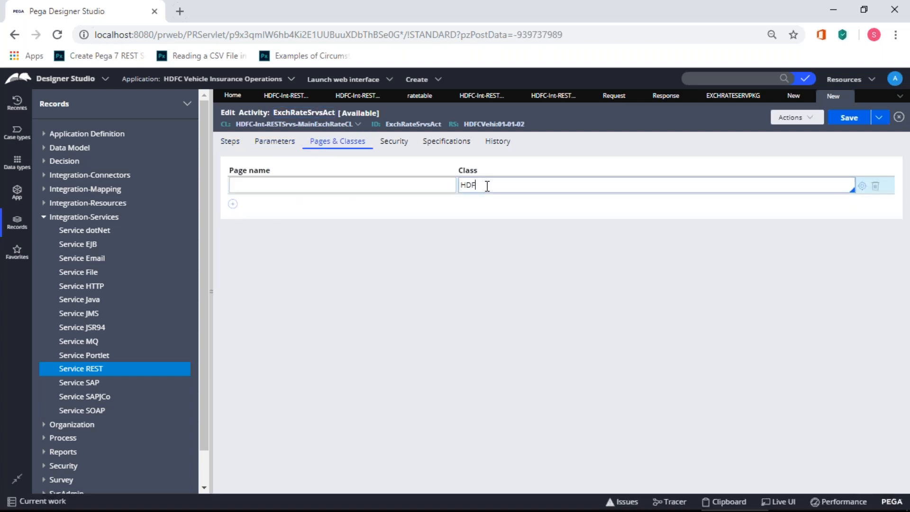
pyautogui.write('HDFC=')
pyautogui.press('BackSpace')
pyautogui.write('-H')
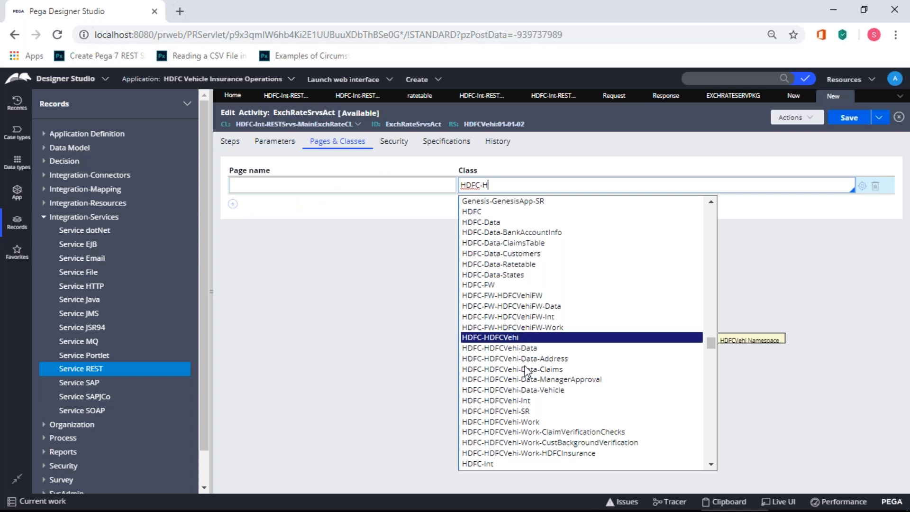
pyautogui.click(528, 264)
pyautogui.click(300, 185)
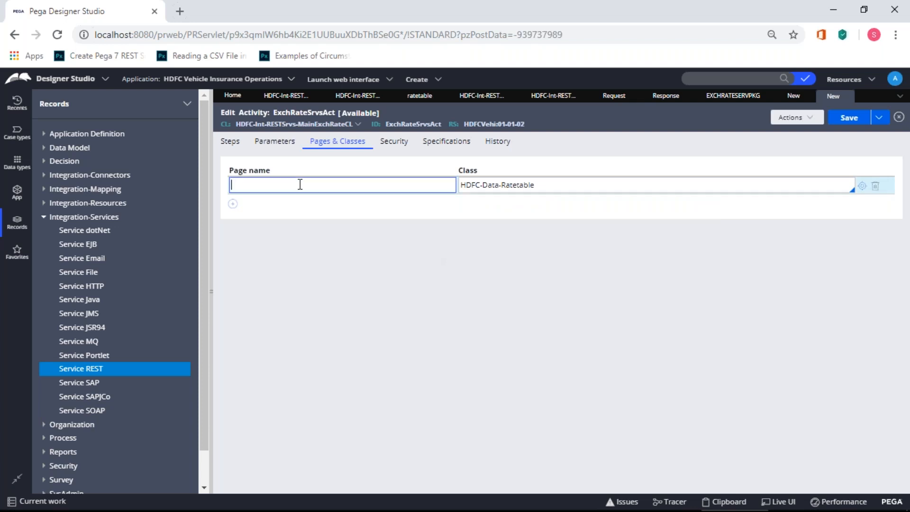
pyautogui.write('ratepage')
# Add an input parameter named rateparam to the activity.
pyautogui.click(273, 143)
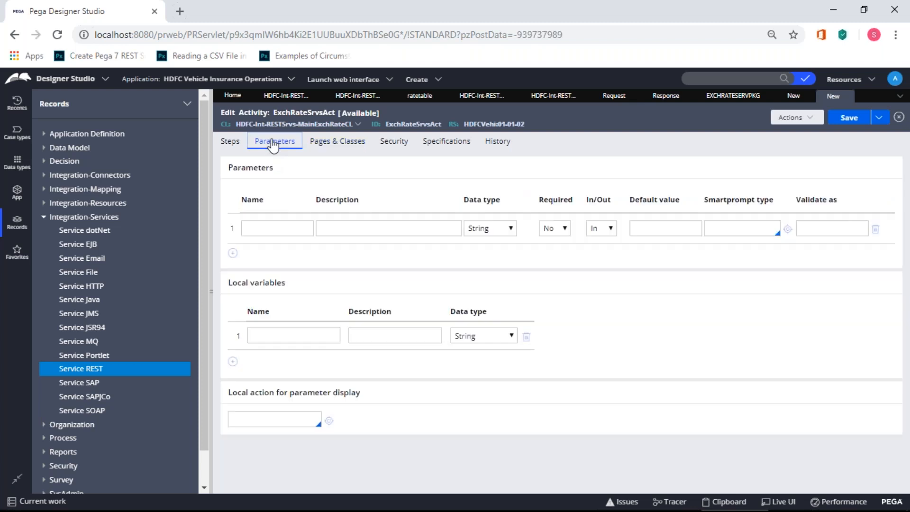
pyautogui.click(274, 222)
pyautogui.write('rateparam')
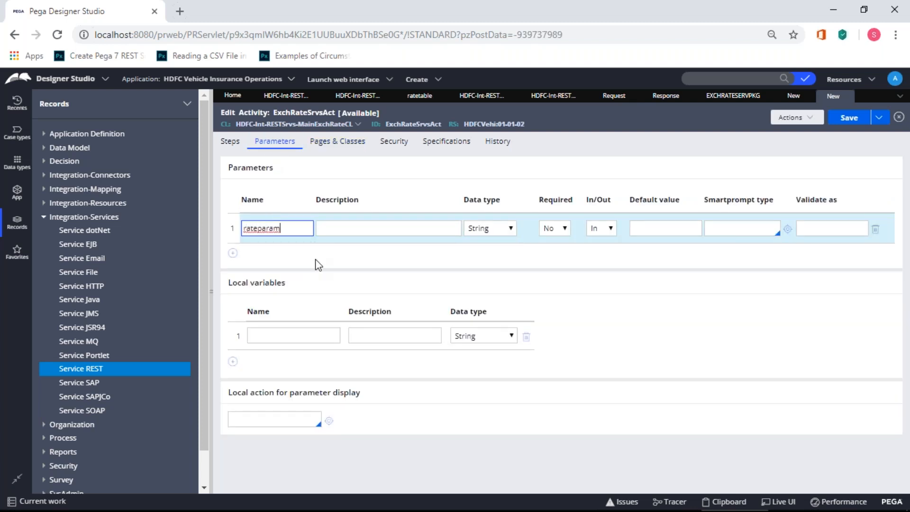
pyautogui.click(313, 260)
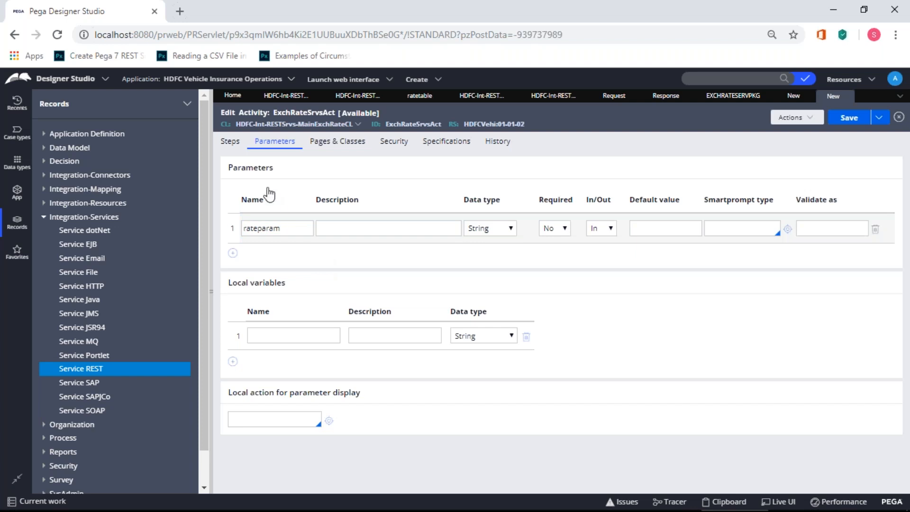
# Set the method of the activity's first step to Property-Set and expand its method parameters.
pyautogui.click(231, 141)
pyautogui.click(402, 185)
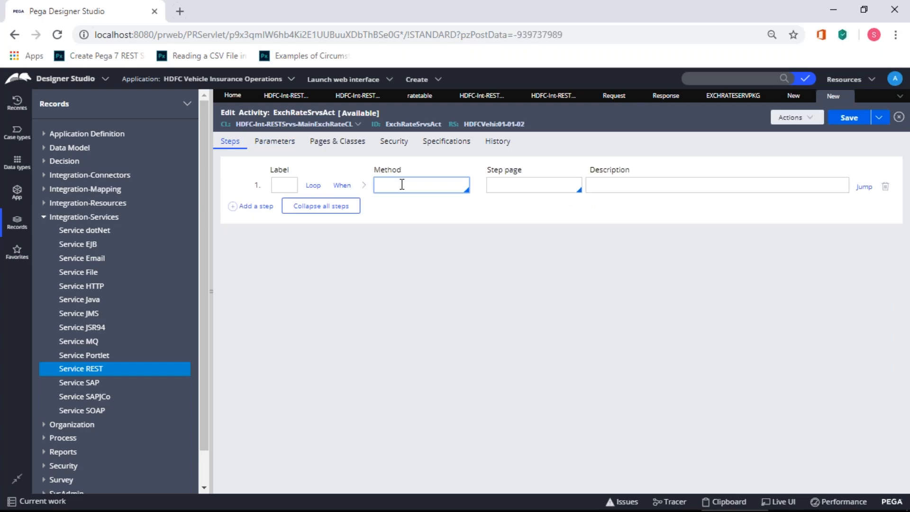
pyautogui.hotkey('alt', 'Tab')
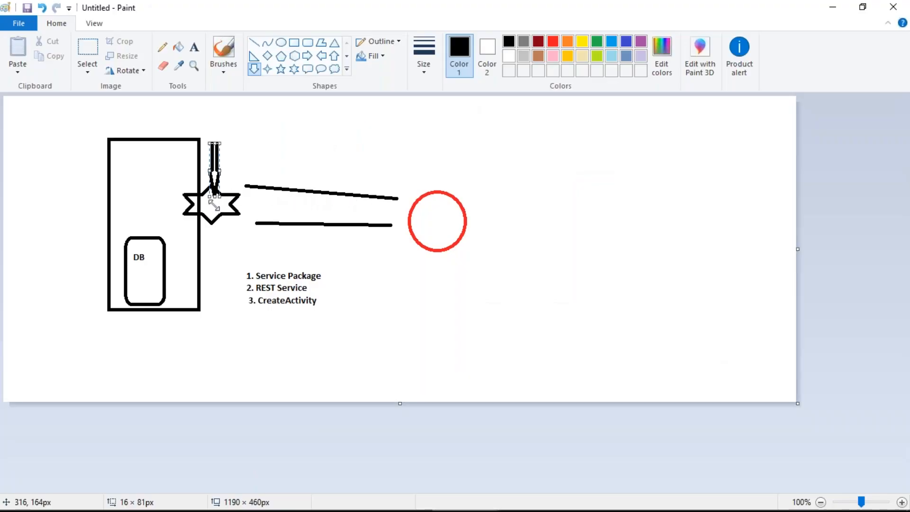
pyautogui.hotkey('alt', 'Tab')
pyautogui.click(380, 183)
pyautogui.write('Property-Set')
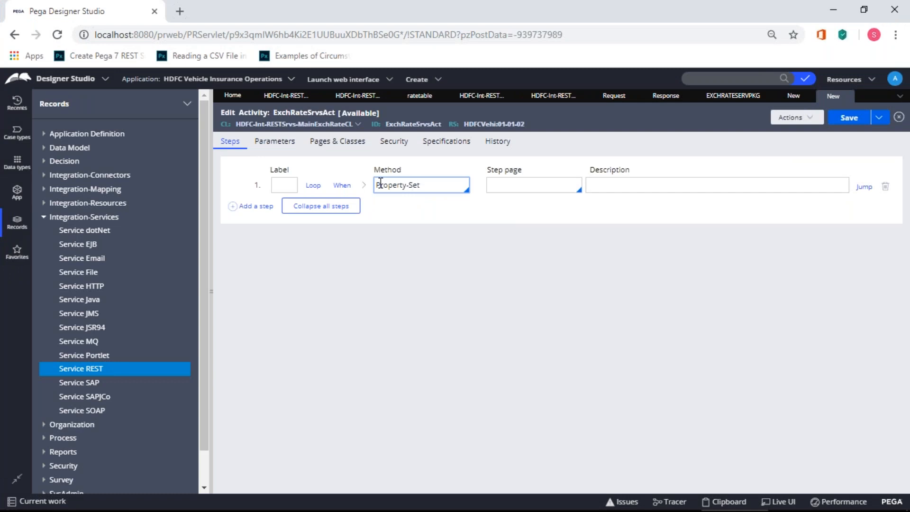
pyautogui.click(366, 239)
pyautogui.click(364, 186)
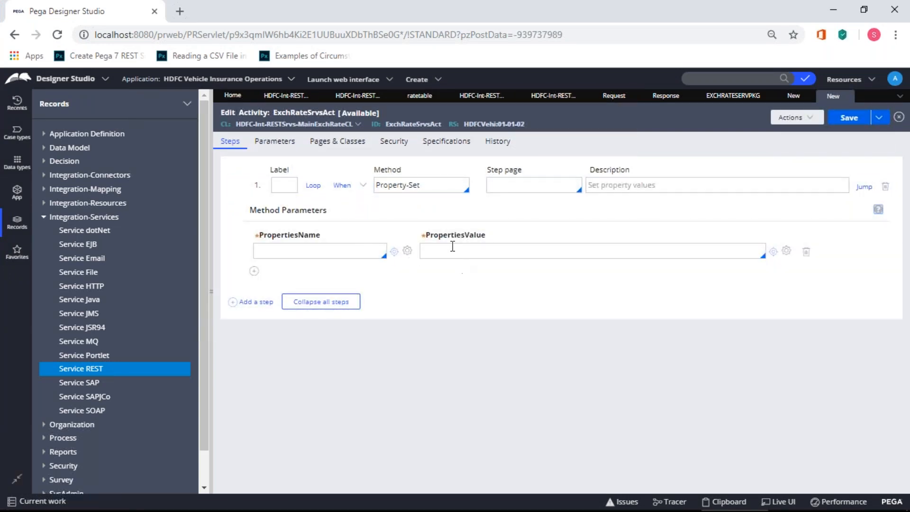
# Map Param.rateparam to the value Primary.Request.Rateid in the first step's Property-Set parameters.
pyautogui.click(316, 248)
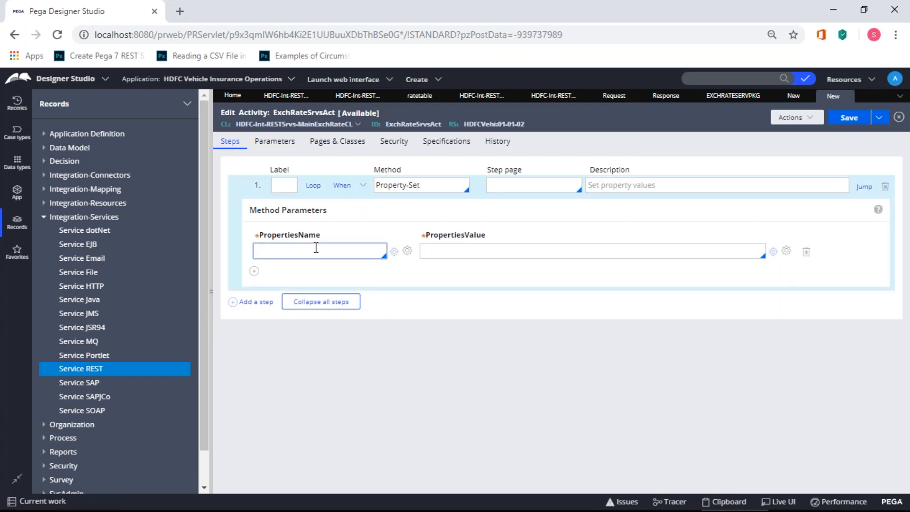
pyautogui.click(287, 299)
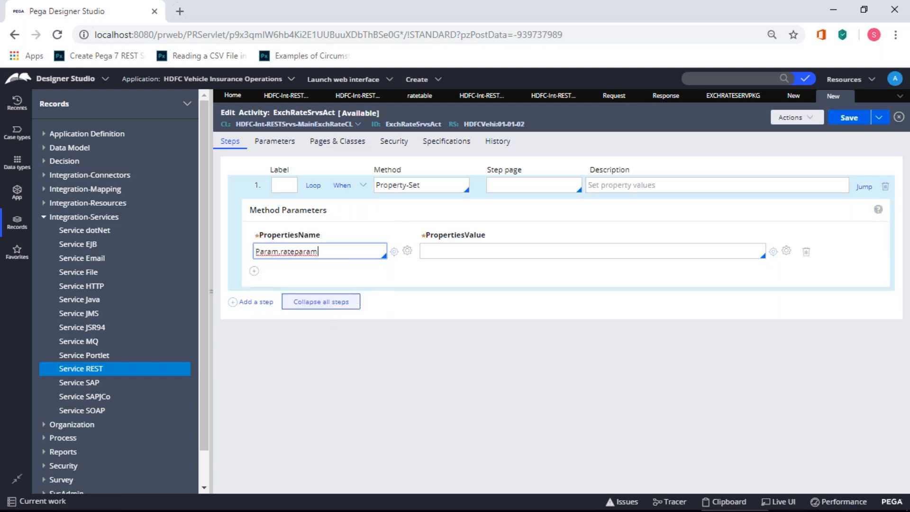
pyautogui.click(476, 250)
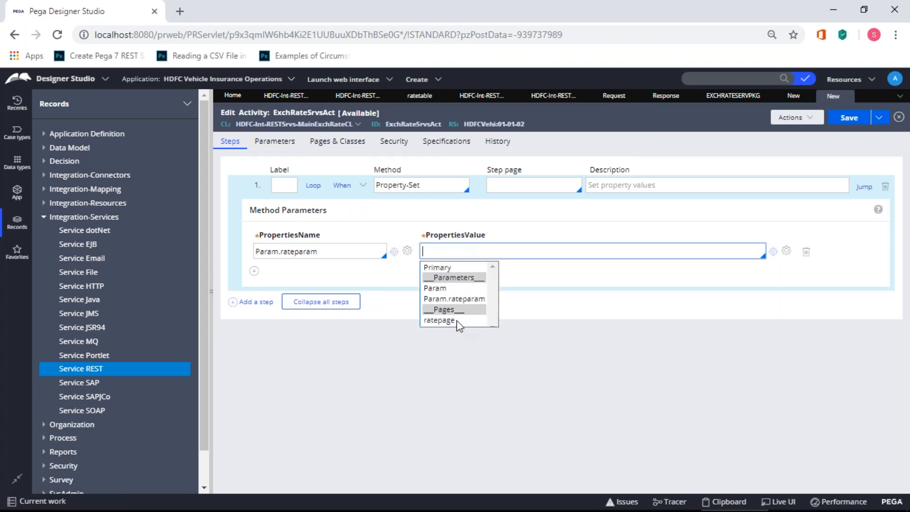
pyautogui.click(446, 268)
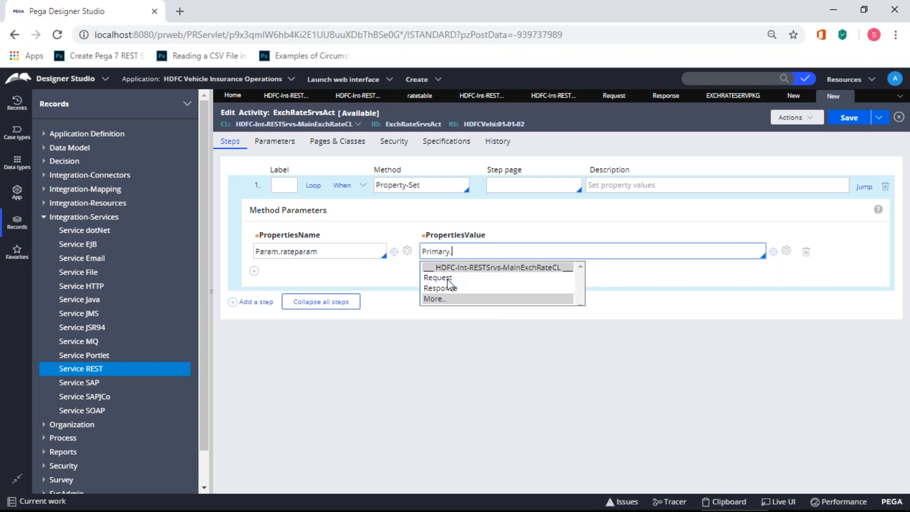
pyautogui.click(448, 278)
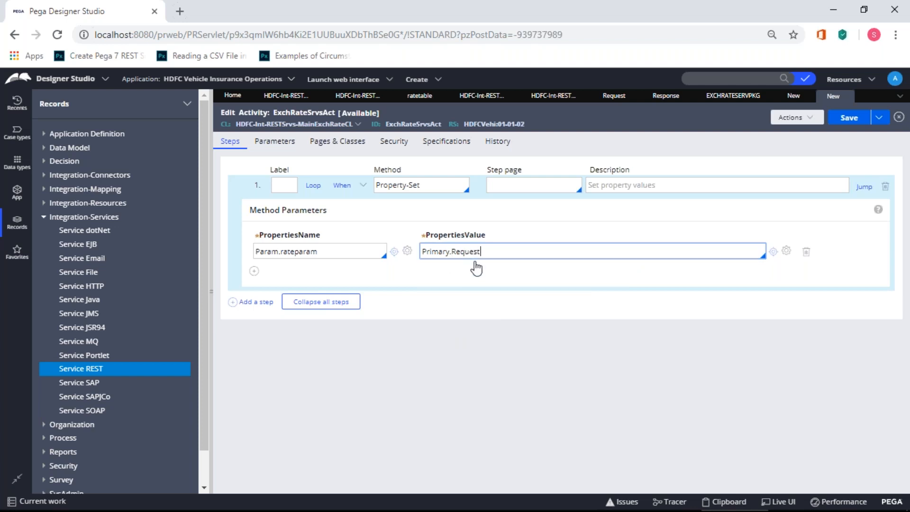
pyautogui.write('.')
pyautogui.click(464, 280)
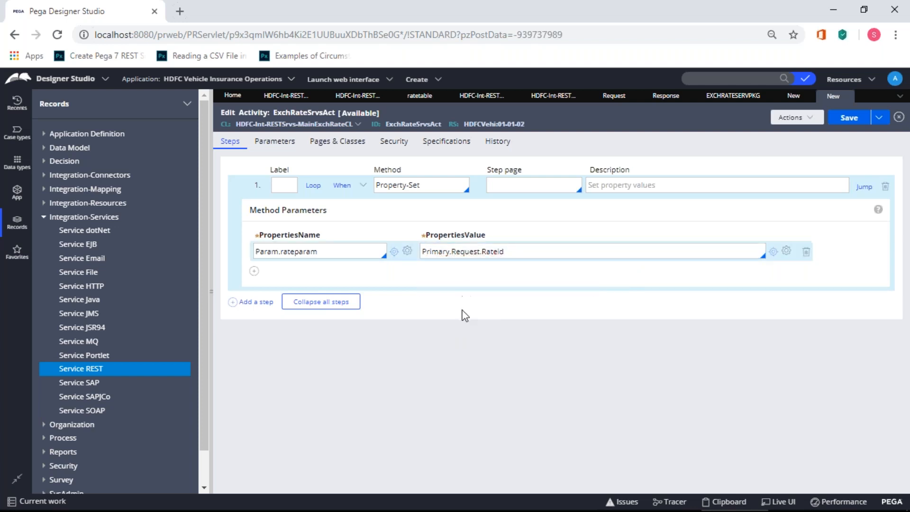
pyautogui.click(364, 185)
# Add a second activity step with the method Page-New and the step page ratepage.
pyautogui.click(251, 206)
pyautogui.click(441, 207)
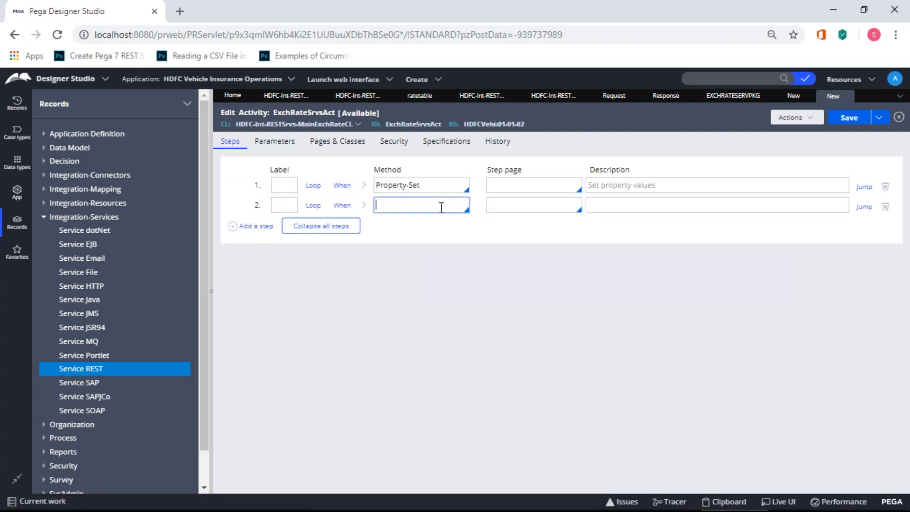
pyautogui.hotkey('alt', 'Tab')
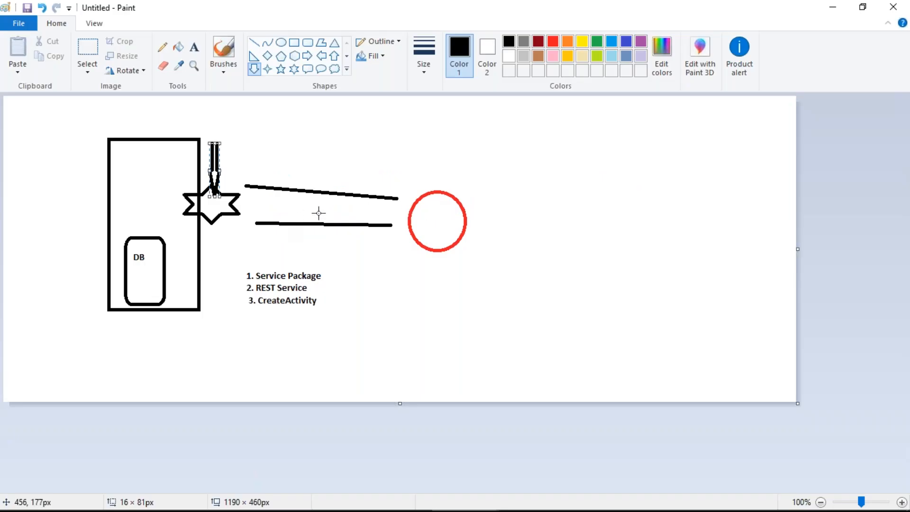
pyautogui.hotkey('alt', 'Tab')
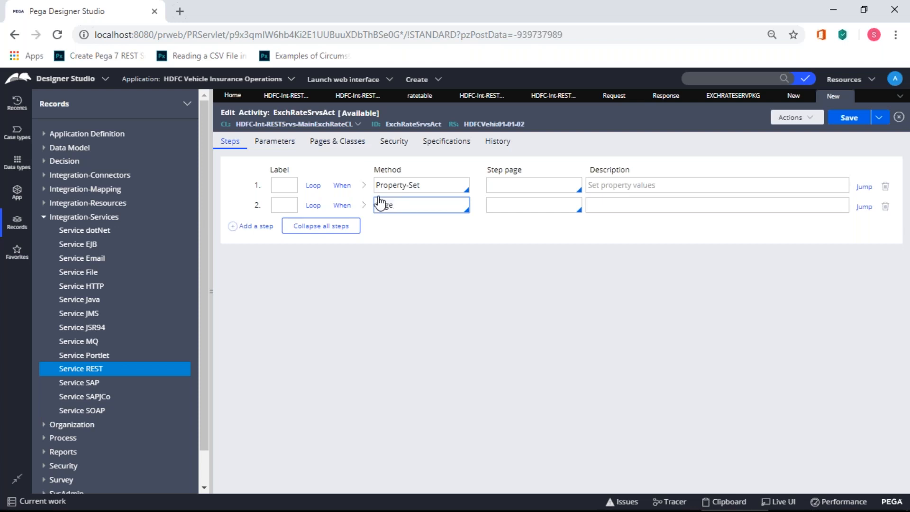
pyautogui.write('ew')
pyautogui.press('Tab')
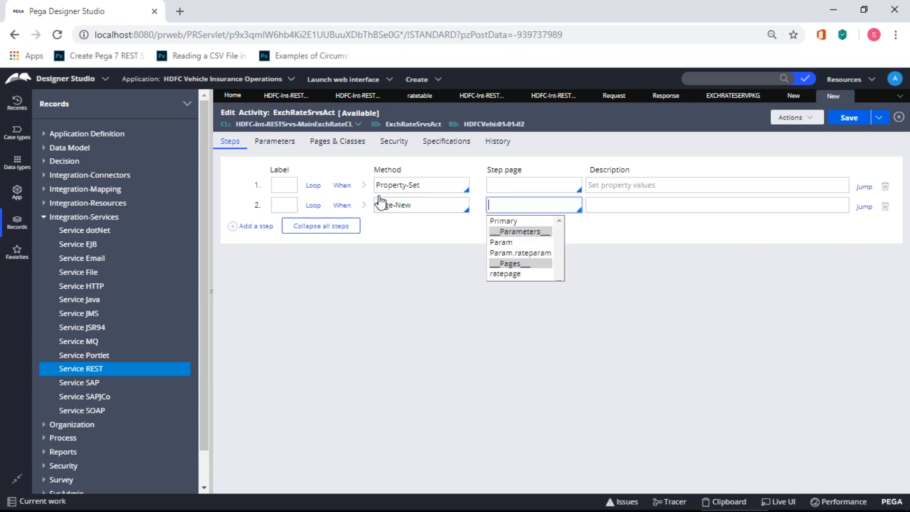
pyautogui.click(504, 274)
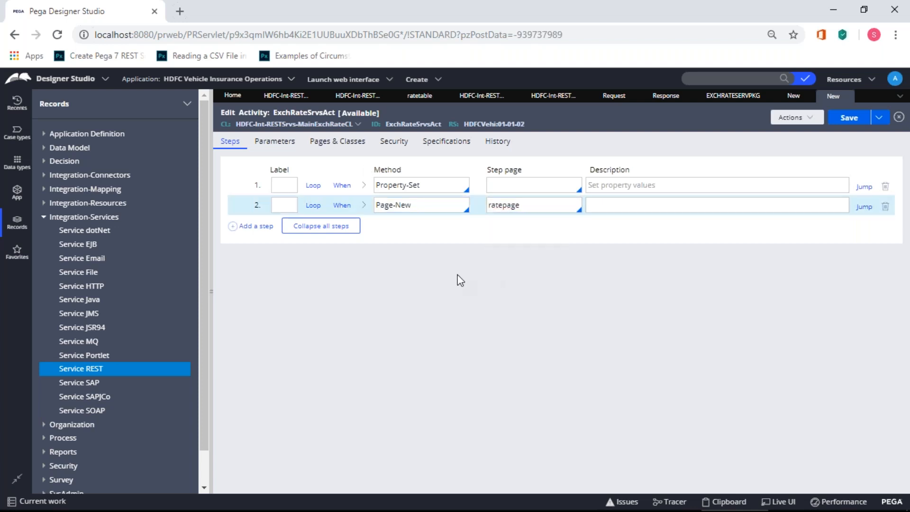
# Add a third activity step with the method Obj-Open and the step page ratepage.
pyautogui.click(257, 226)
pyautogui.click(415, 226)
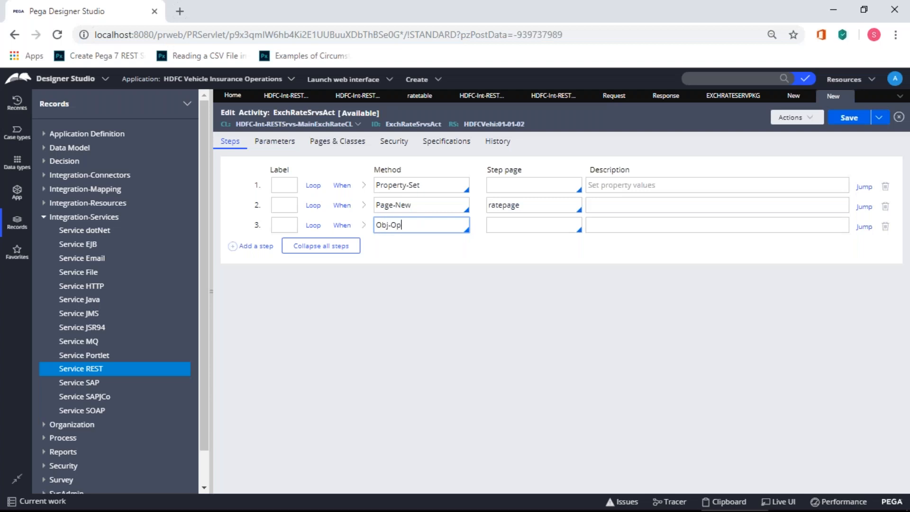
pyautogui.doubleClick(501, 204)
pyautogui.hotkey('ctrl', 'c')
pyautogui.click(495, 227)
pyautogui.hotkey('ctrl', 'v')
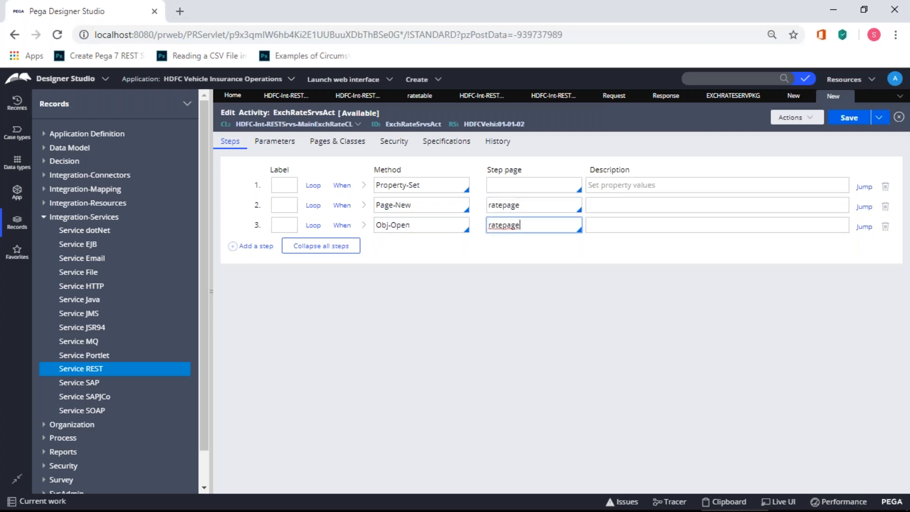
# Set the OpenClass of the Obj-Open step to HDFC-Data-Ratetable.
pyautogui.click(363, 226)
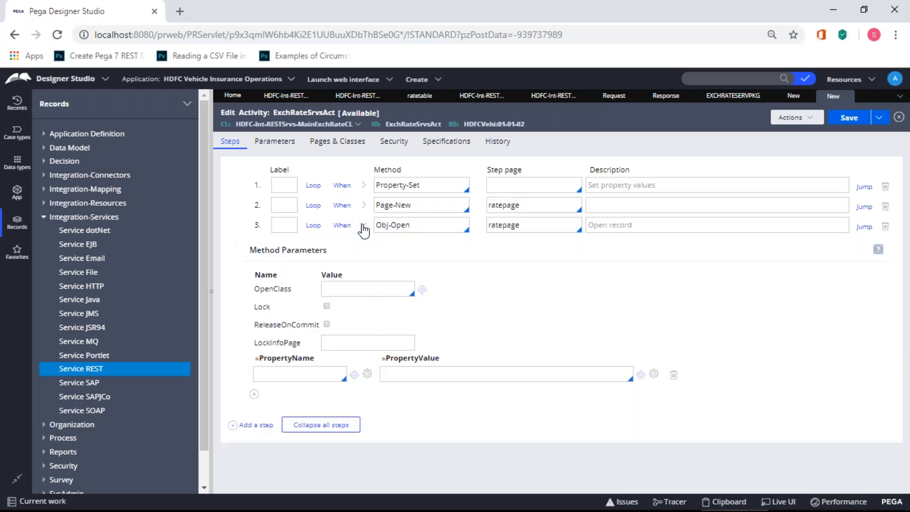
pyautogui.click(332, 288)
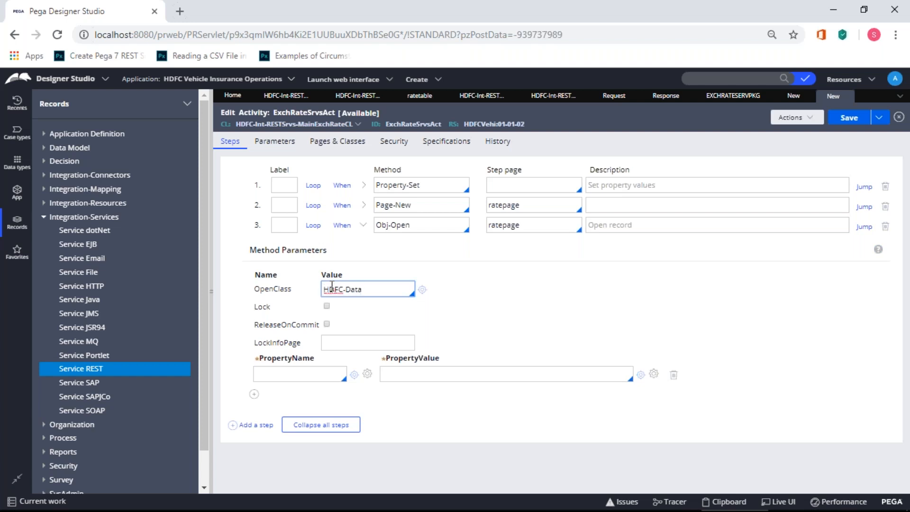
pyautogui.write('HDFC-Data')
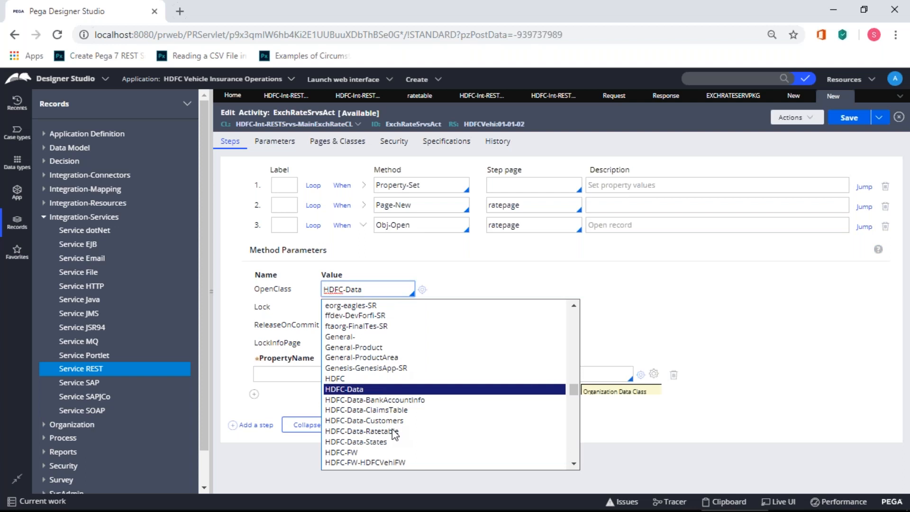
pyautogui.click(396, 430)
# Set the Obj-Open key property to ratepage.Rateid with the value Param.rateparam.
pyautogui.click(394, 372)
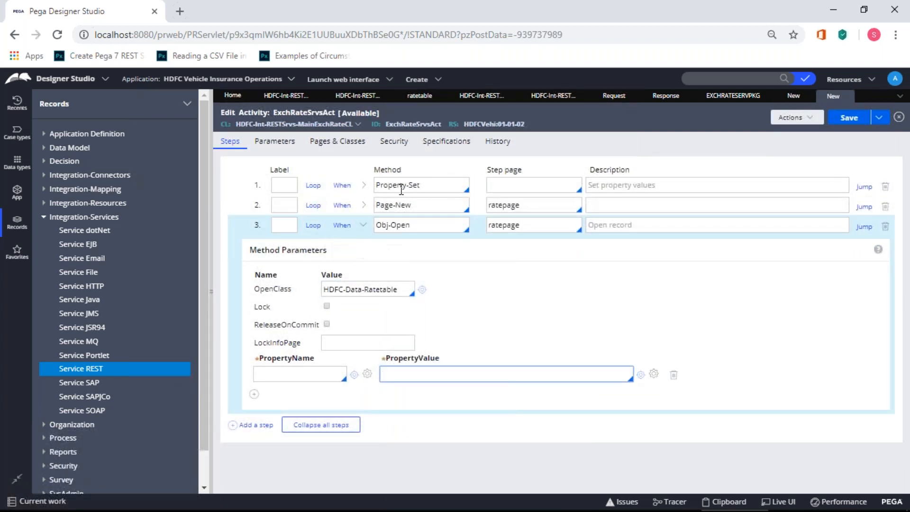
pyautogui.hotkey('alt', 'Tab')
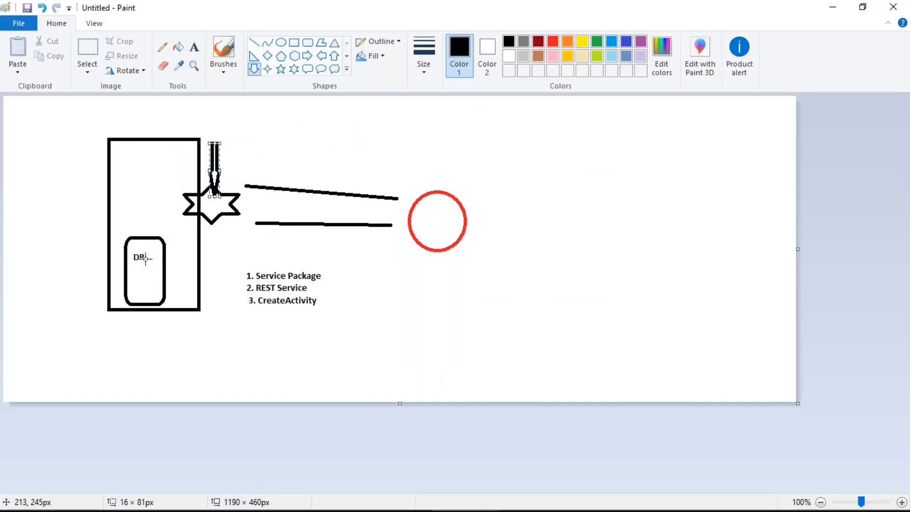
pyautogui.hotkey('alt', 'Tab')
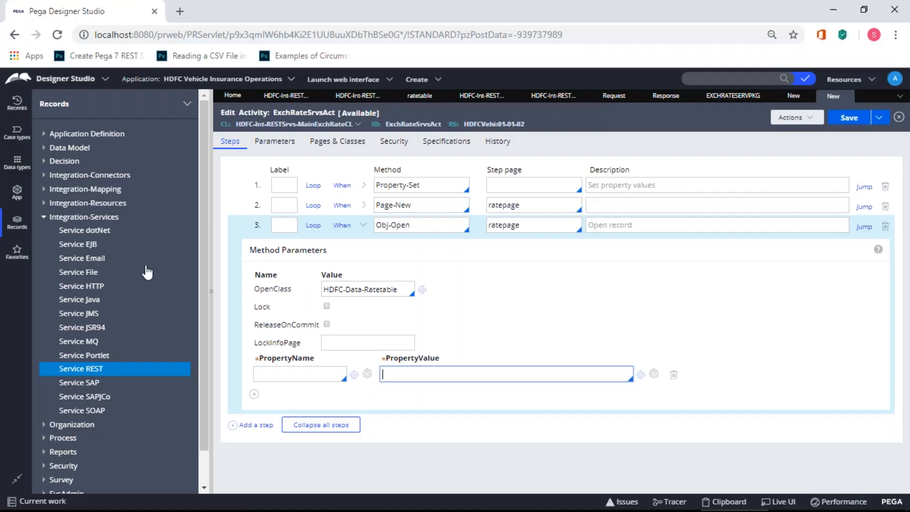
pyautogui.click(424, 373)
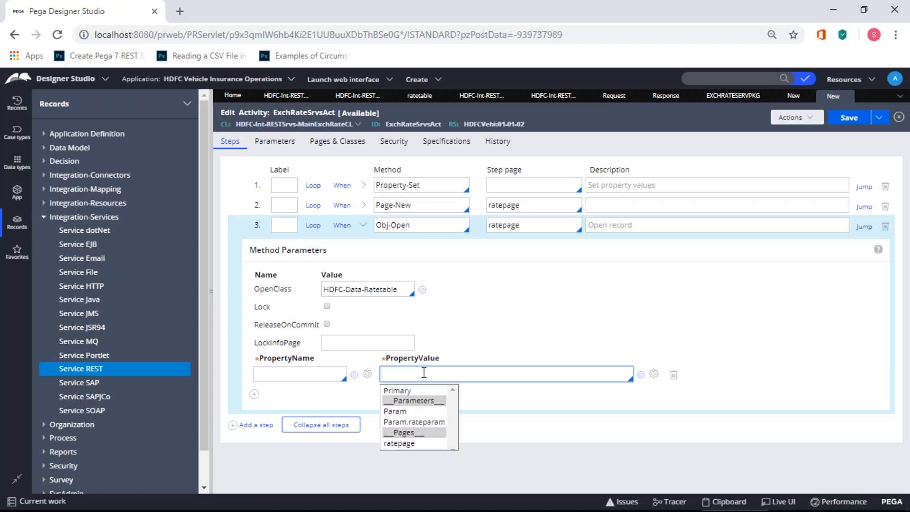
pyautogui.click(427, 422)
pyautogui.click(308, 376)
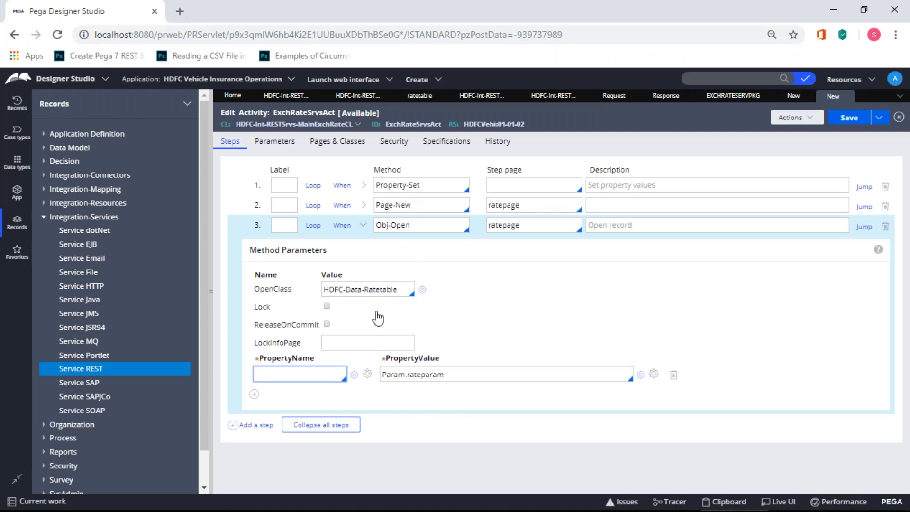
pyautogui.doubleClick(496, 224)
pyautogui.hotkey('ctrl', 'c')
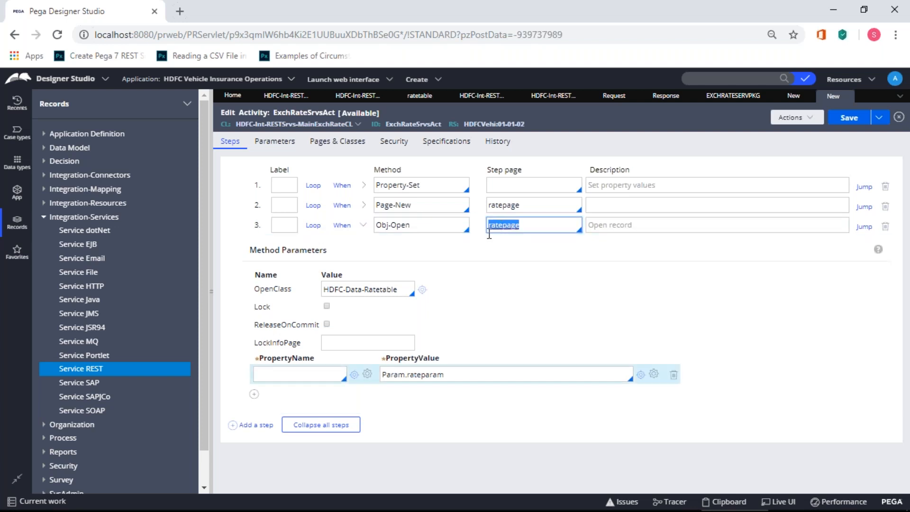
pyautogui.click(289, 372)
pyautogui.hotkey('ctrl', 'v')
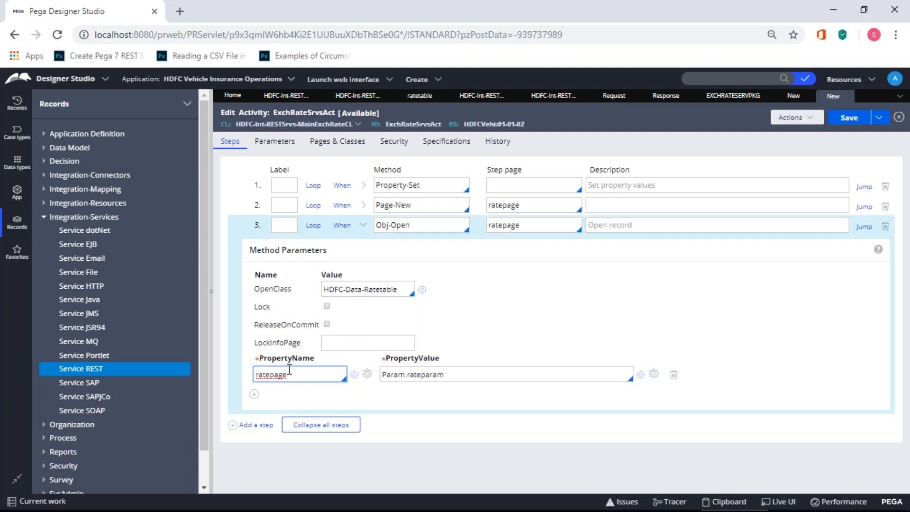
pyautogui.click(292, 422)
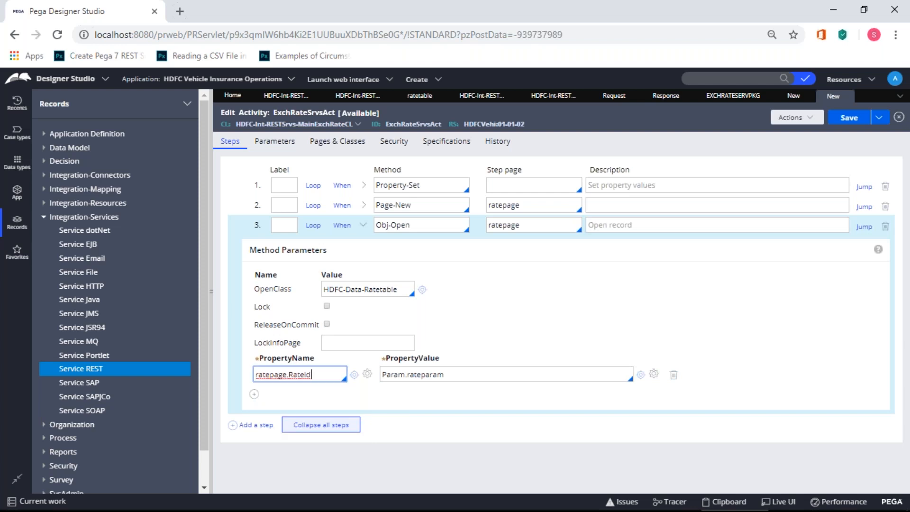
pyautogui.click(363, 226)
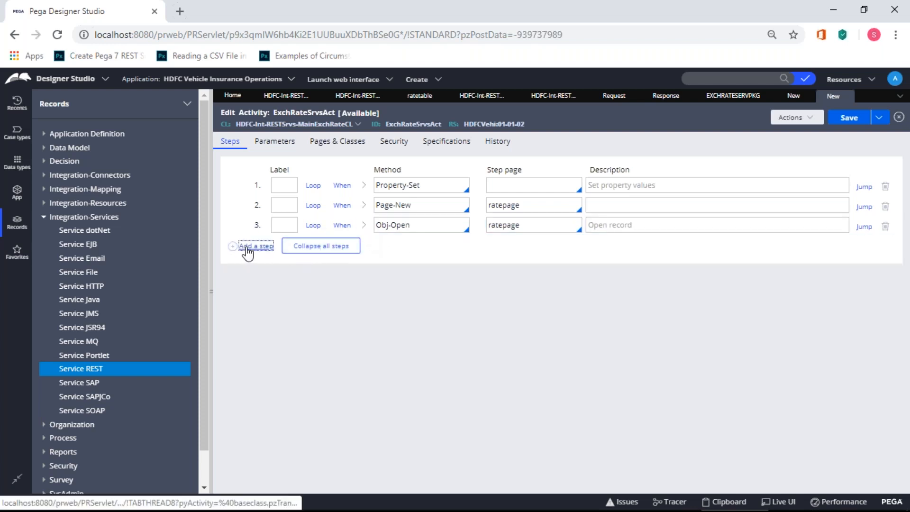
# Add a fourth activity step with the method Property-Set.
pyautogui.click(251, 246)
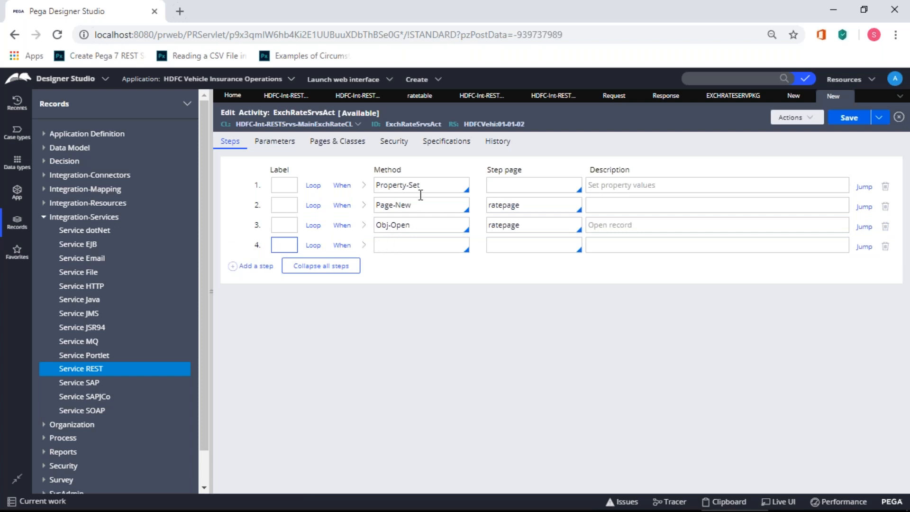
pyautogui.moveTo(430, 184); pyautogui.dragTo(343, 188)
pyautogui.click(388, 246)
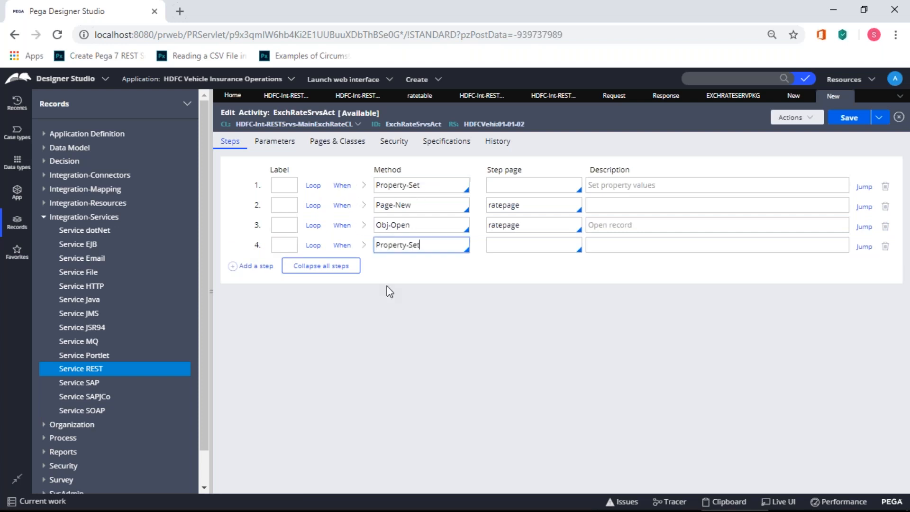
pyautogui.write('Property-Set')
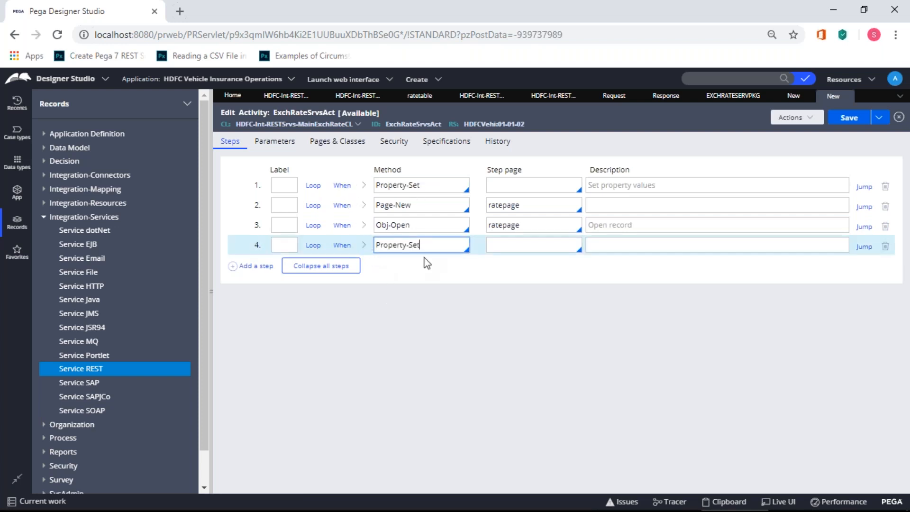
# Enter Primary.Response.Country as the first property name in the fourth step's method parameters.
pyautogui.click(363, 245)
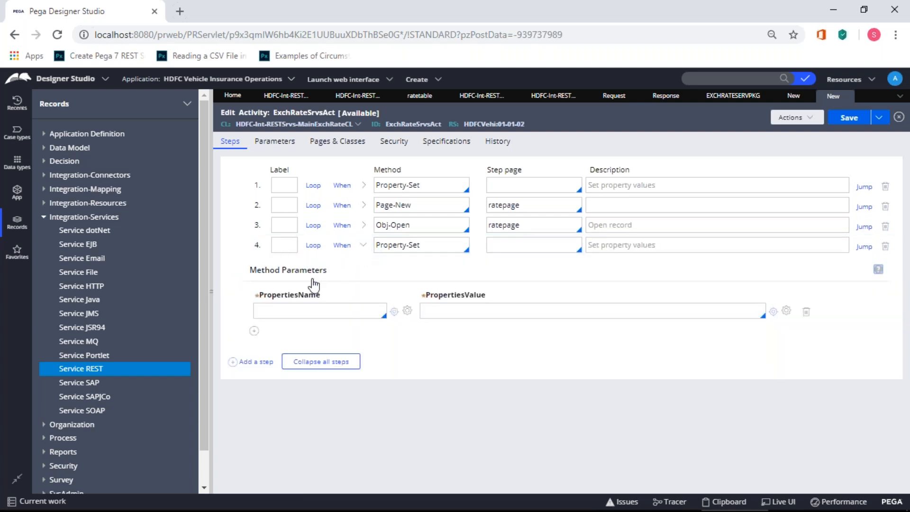
pyautogui.click(306, 308)
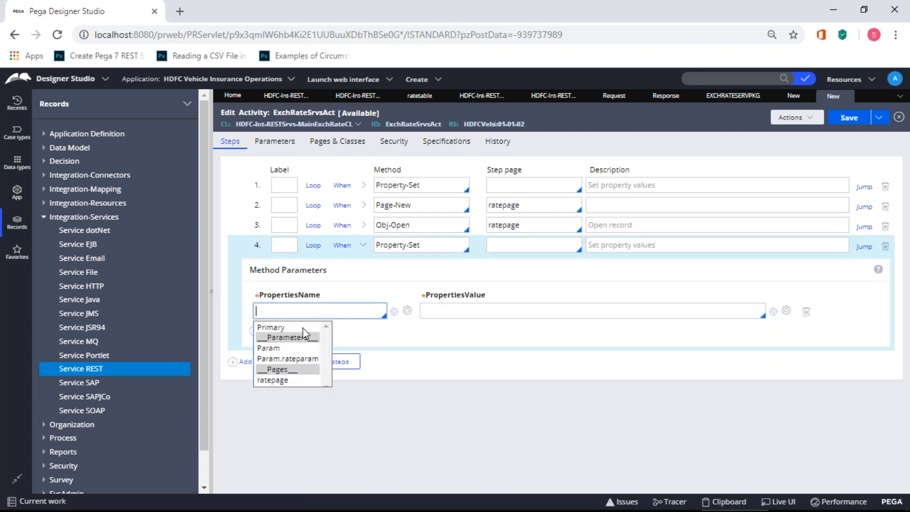
pyautogui.press('Return')
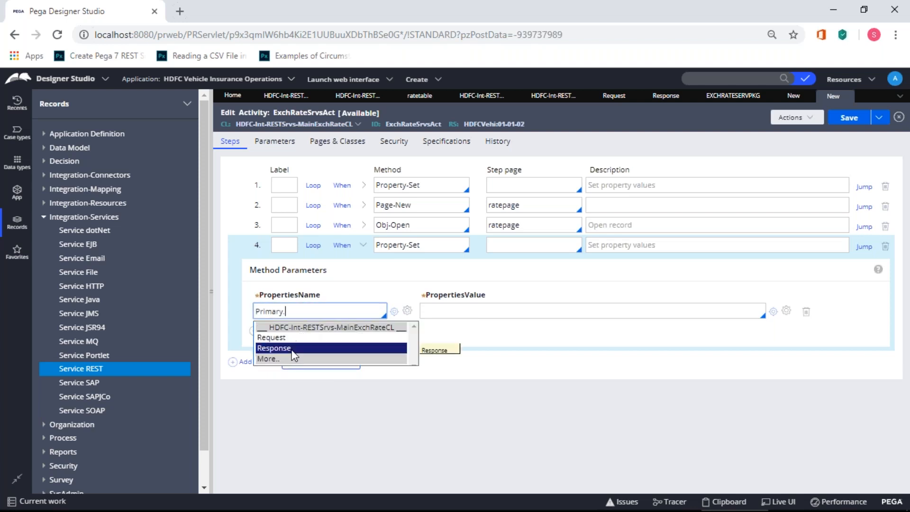
pyautogui.click(295, 351)
pyautogui.write('.')
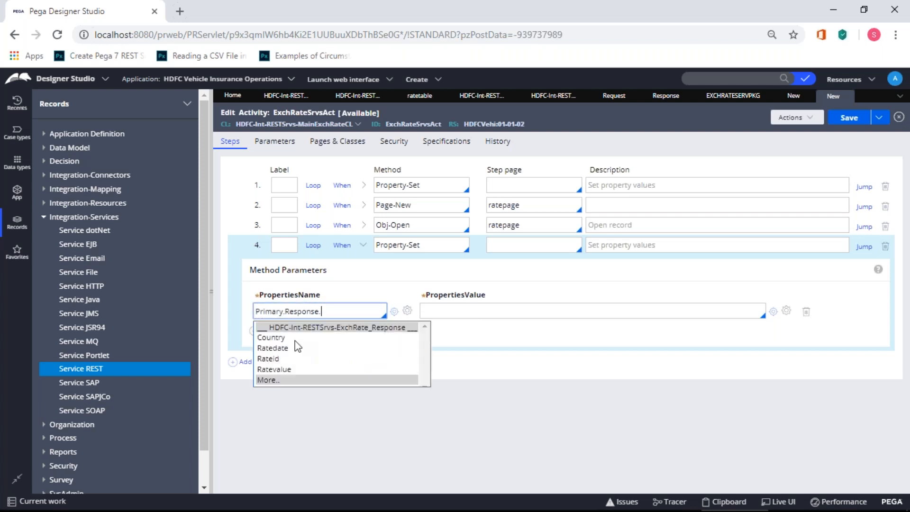
pyautogui.click(294, 339)
# Add a second property row to the fourth step's method parameters with the name Primary.Response.Ratedate.
pyautogui.click(254, 331)
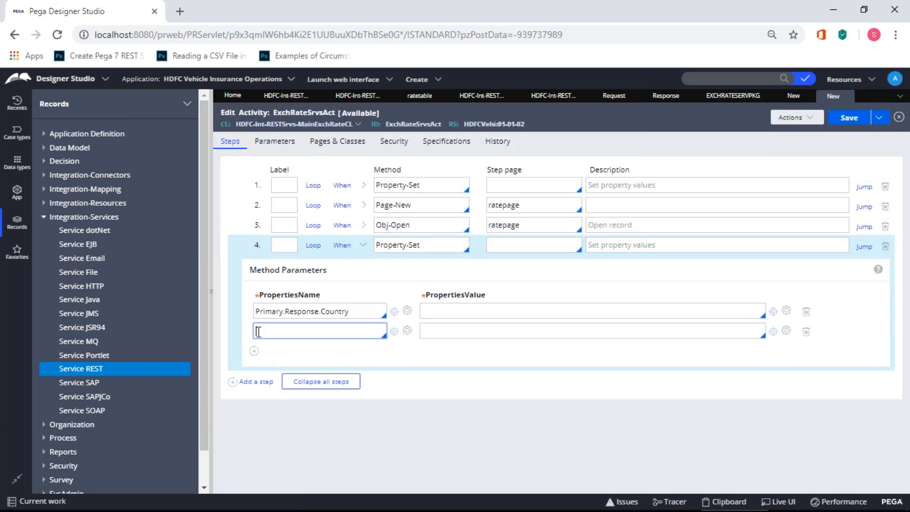
pyautogui.click(258, 331)
pyautogui.click(268, 345)
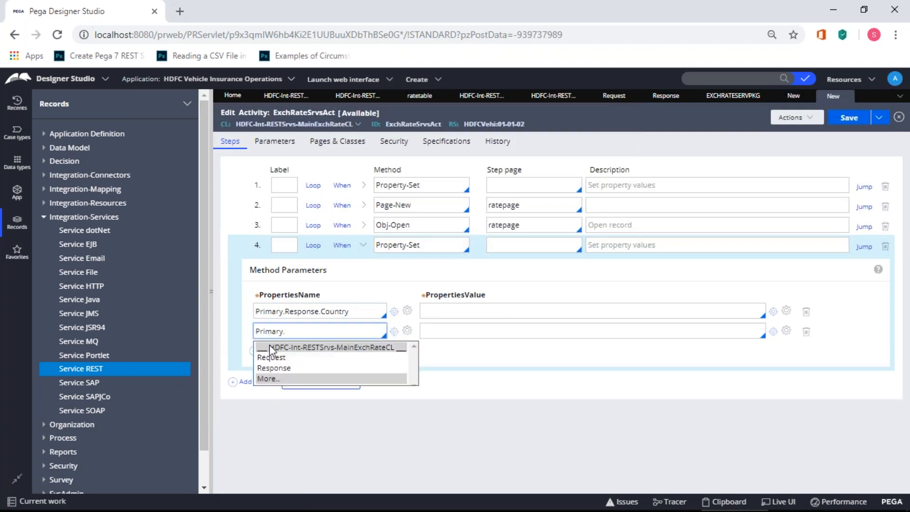
pyautogui.click(272, 368)
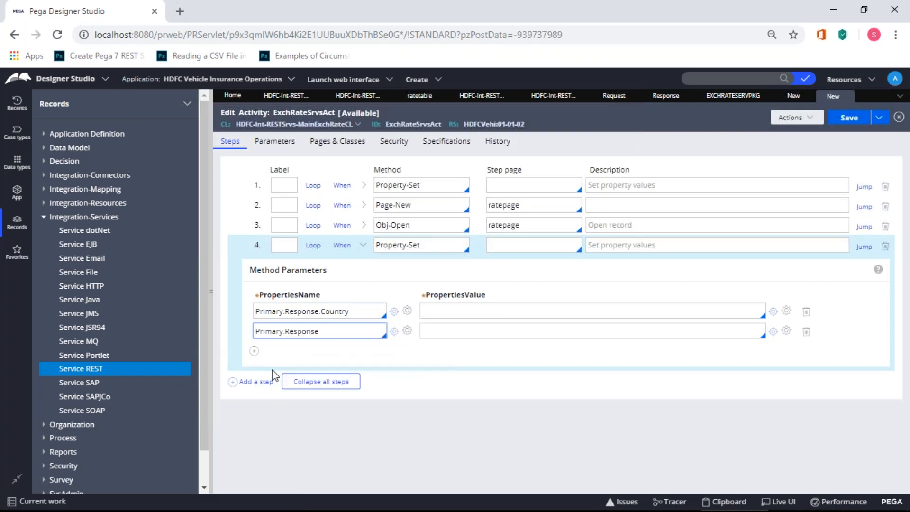
pyautogui.click(272, 368)
# Add a third property row with the name Primary.Response.Rateid to the fourth step's method parameters.
pyautogui.click(254, 351)
pyautogui.click(268, 350)
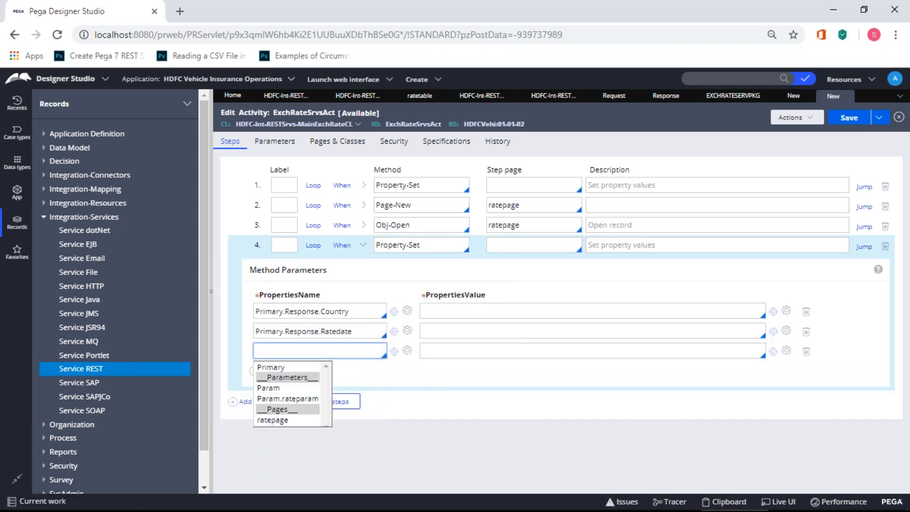
pyautogui.click(274, 366)
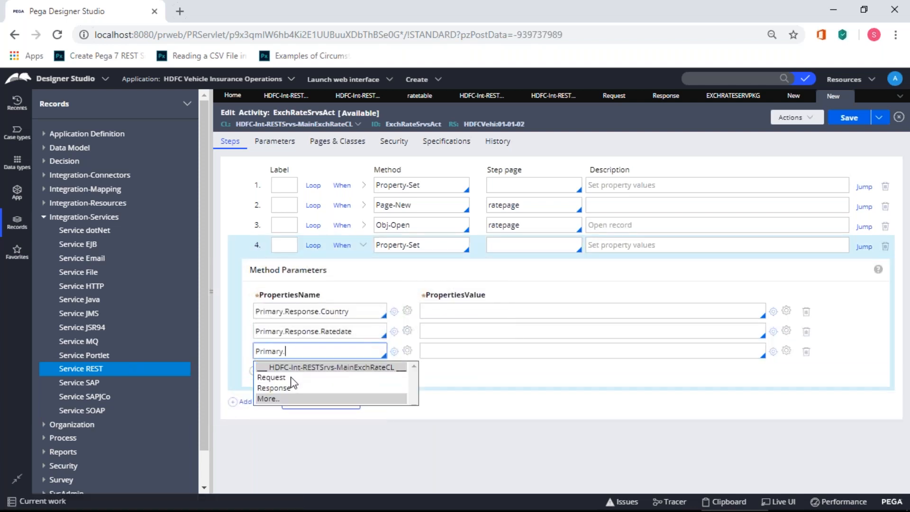
pyautogui.click(277, 387)
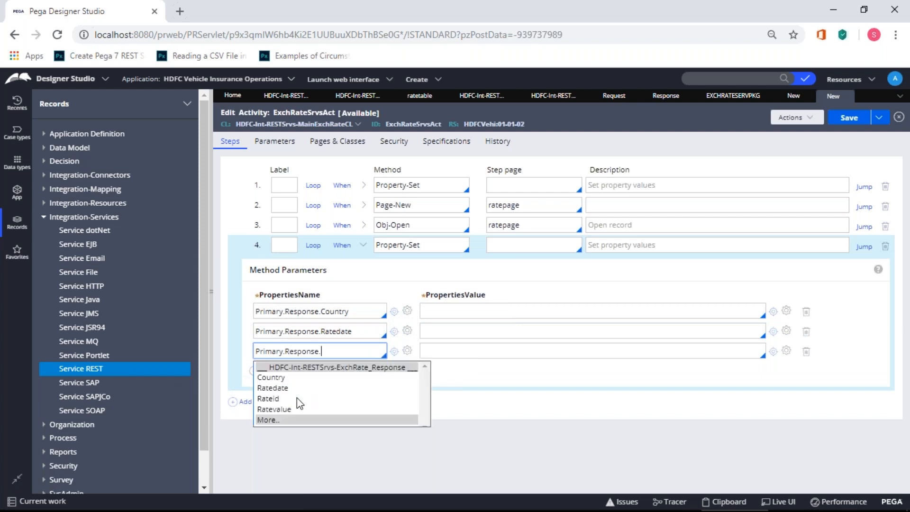
pyautogui.click(293, 400)
# Add a fourth property row named Primary.Response.Ratevalue to the Property-Set parameters.
pyautogui.click(254, 372)
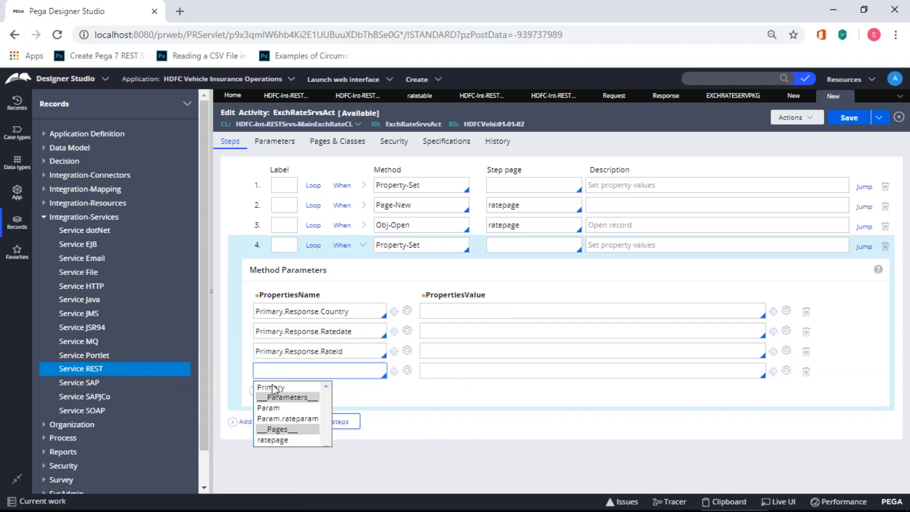
pyautogui.click(266, 385)
pyautogui.click(273, 407)
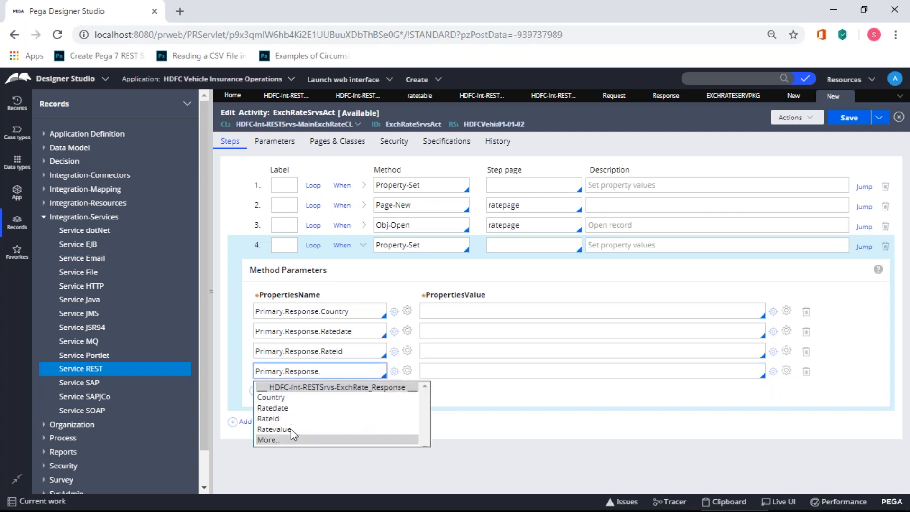
pyautogui.click(292, 428)
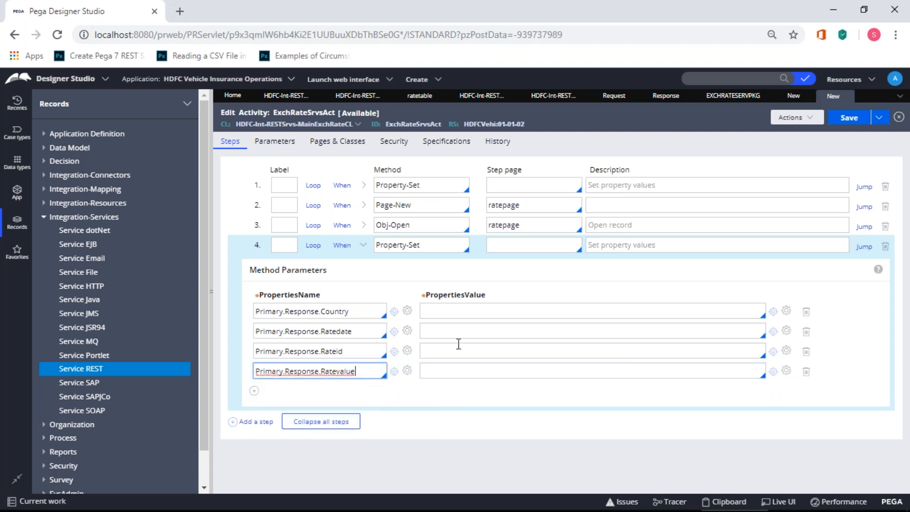
# Set the value of Primary.Response.Country to ratepage.Country, reusing the page name from the Obj-Open step.
pyautogui.click(460, 311)
pyautogui.doubleClick(504, 227)
pyautogui.hotkey('ctrl', 'c')
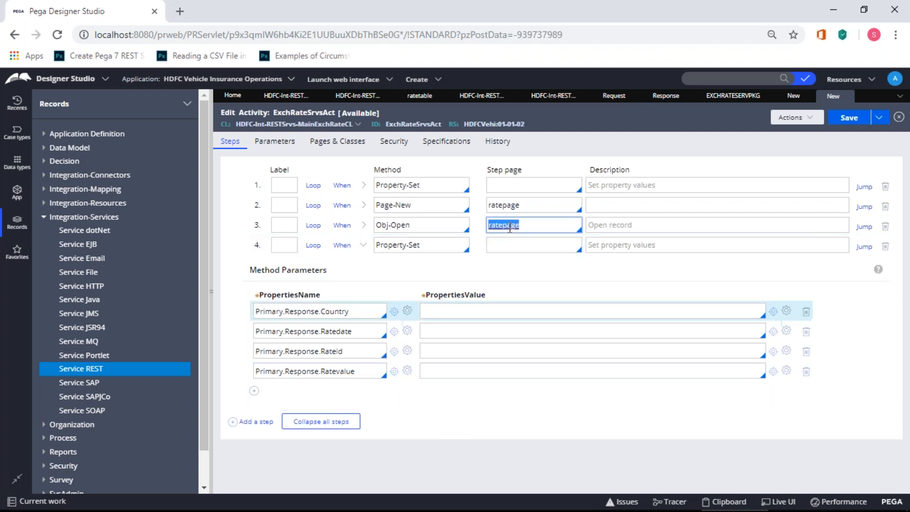
pyautogui.click(463, 311)
pyautogui.hotkey('ctrl', 'v')
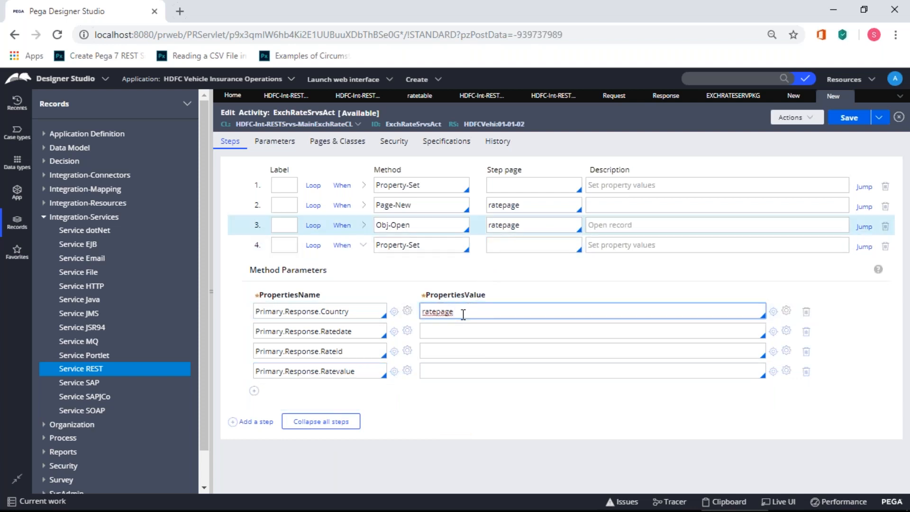
pyautogui.write('.')
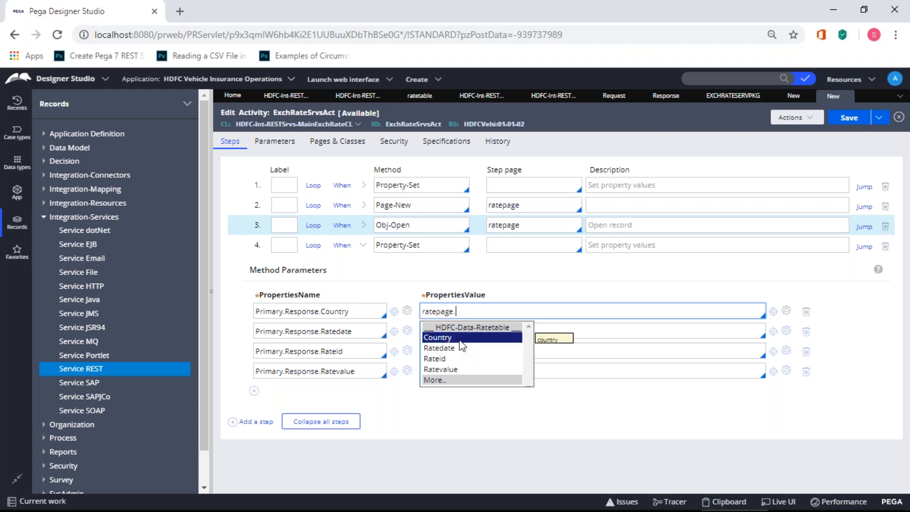
pyautogui.click(459, 337)
# Set the Ratedate response property to ratepage.Ratedate and the Rateid response property to ratepage.Rateid.
pyautogui.click(459, 326)
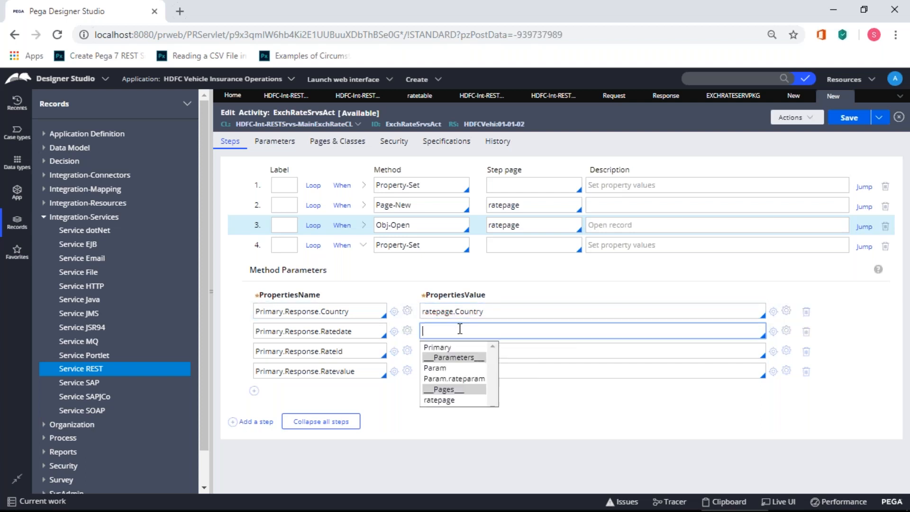
pyautogui.click(453, 398)
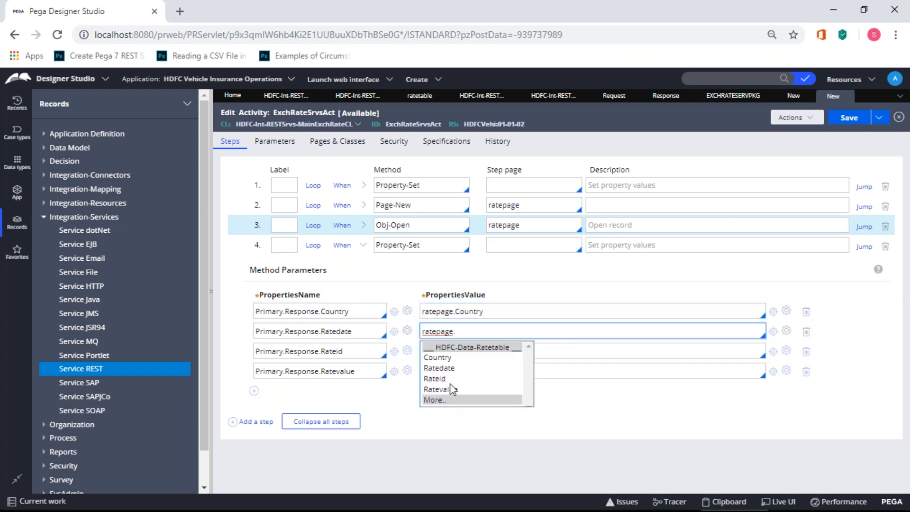
pyautogui.click(440, 368)
pyautogui.click(443, 351)
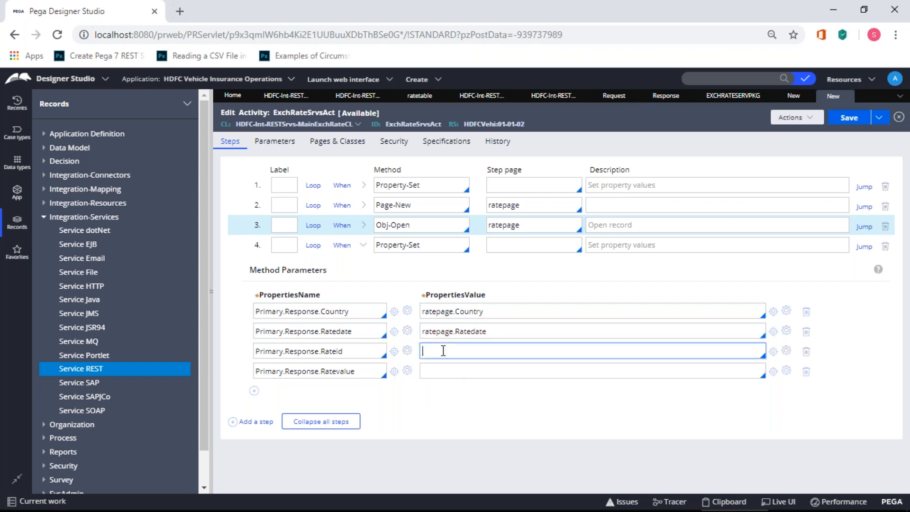
pyautogui.click(443, 420)
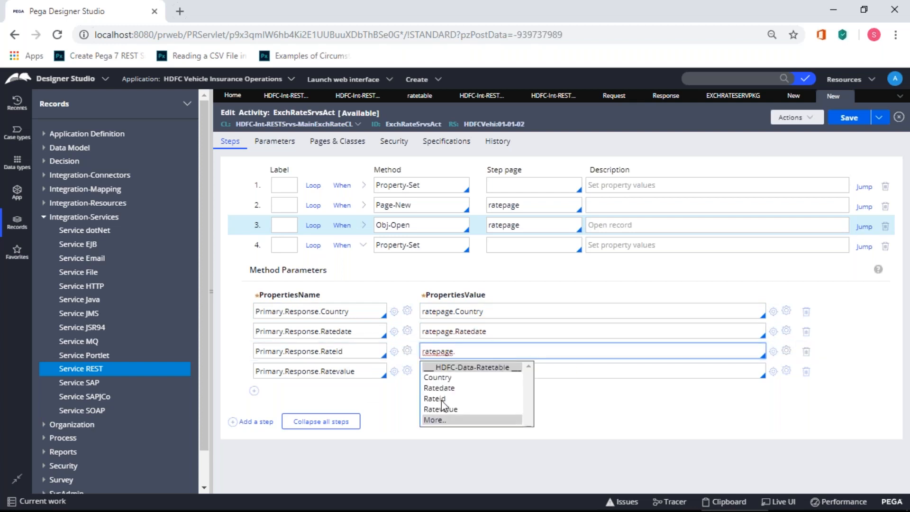
pyautogui.click(440, 398)
# Set the Ratevalue response property to ratepage.Ratevalue and save the activity.
pyautogui.click(445, 370)
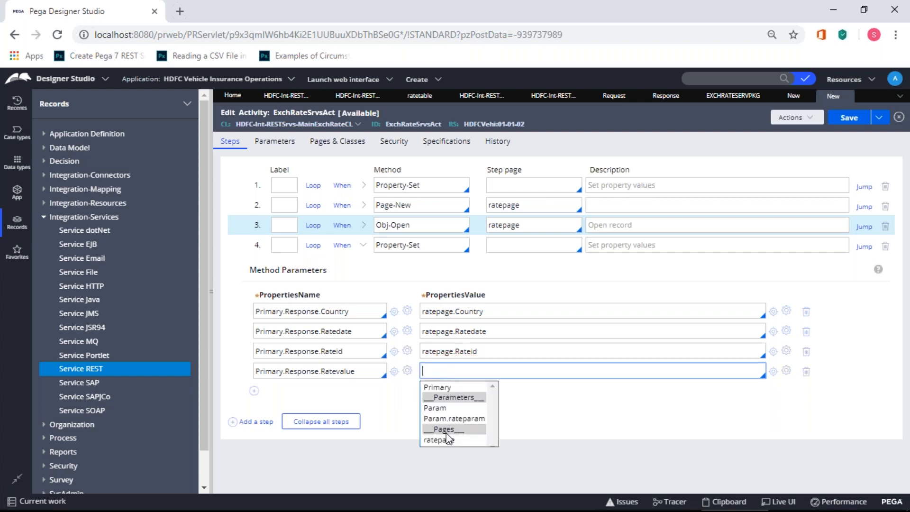
pyautogui.click(445, 440)
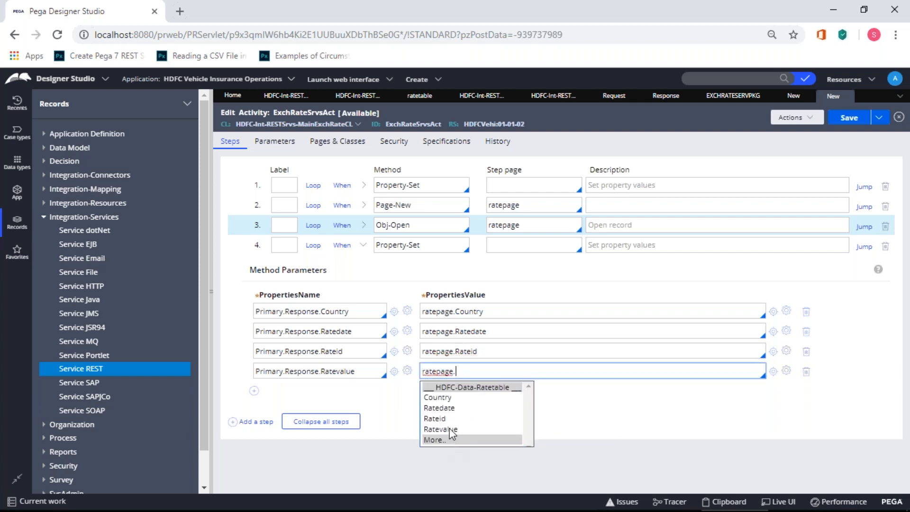
pyautogui.click(449, 427)
pyautogui.click(843, 120)
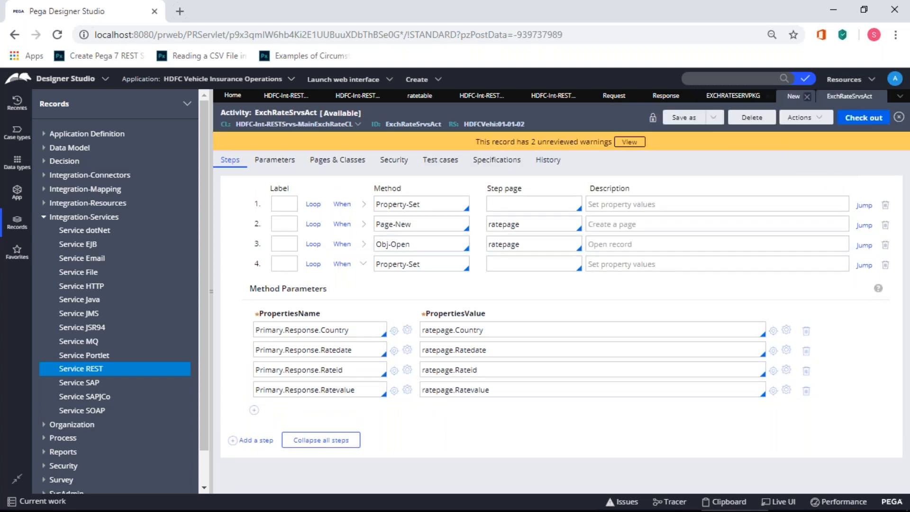
# Return to the ExchSrvc REST service rule, refresh the parameters of its GET service activity, and save the rule.
pyautogui.click(727, 96)
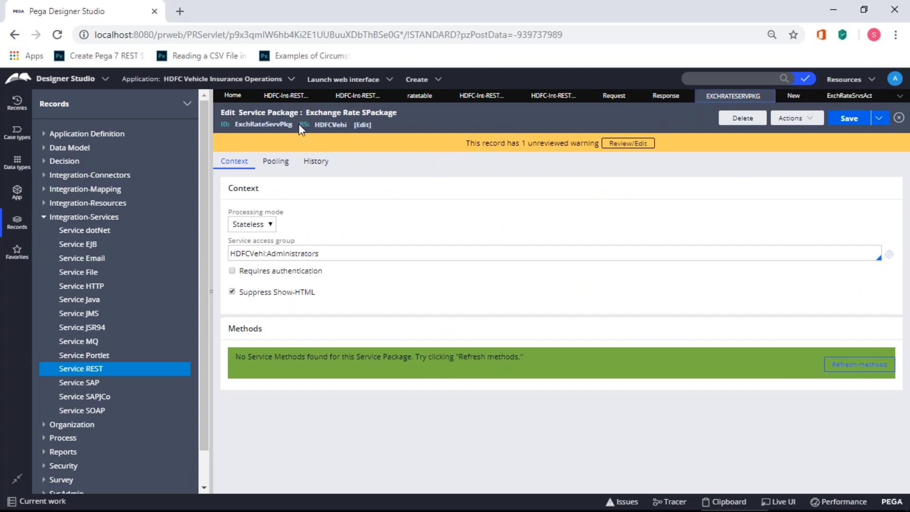
pyautogui.click(787, 99)
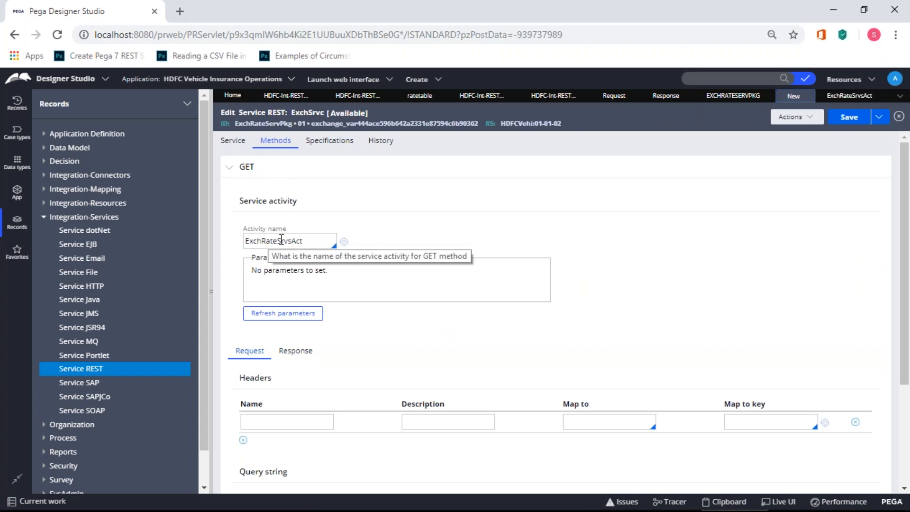
pyautogui.hotkey('alt', 'Tab')
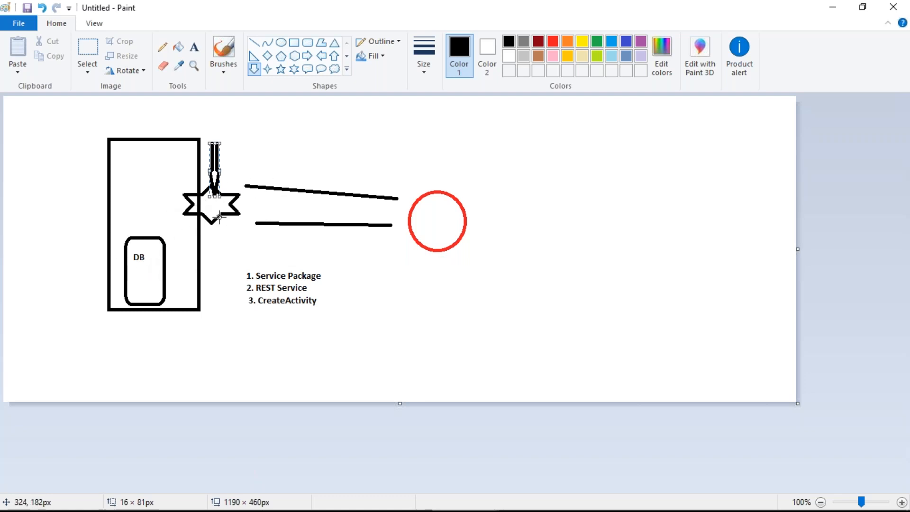
pyautogui.hotkey('alt', 'Tab')
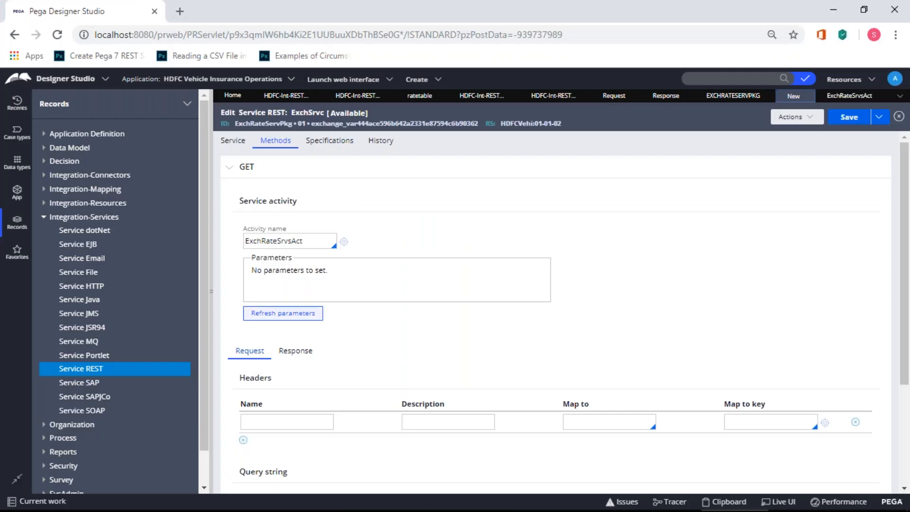
pyautogui.click(273, 310)
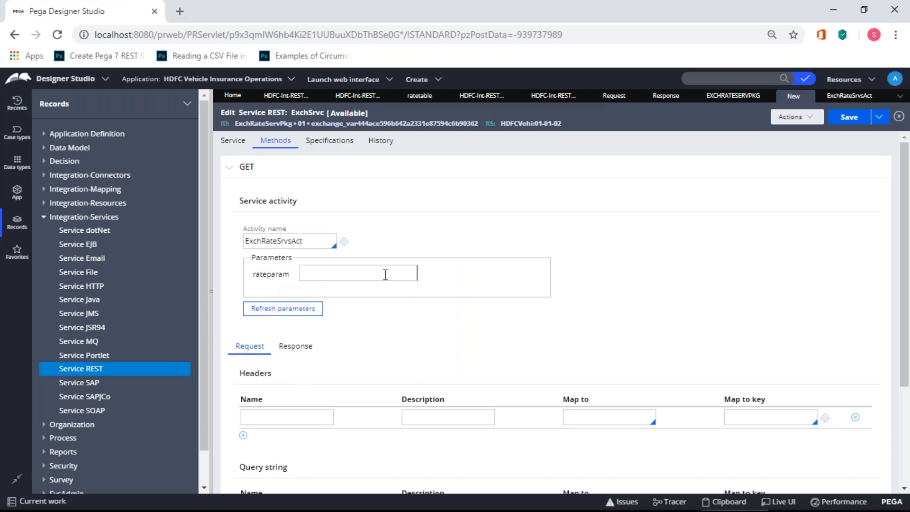
pyautogui.scroll(-2, 686, 264)
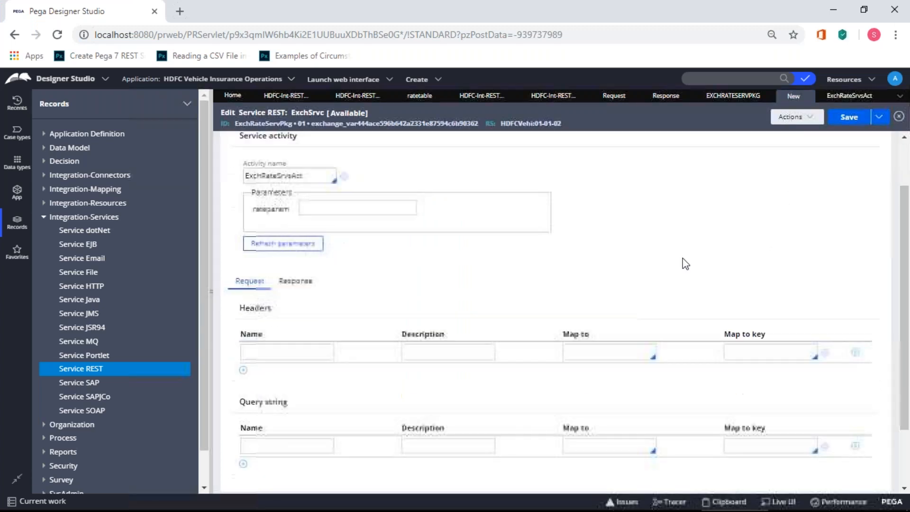
pyautogui.scroll(2, 682, 262)
pyautogui.click(848, 118)
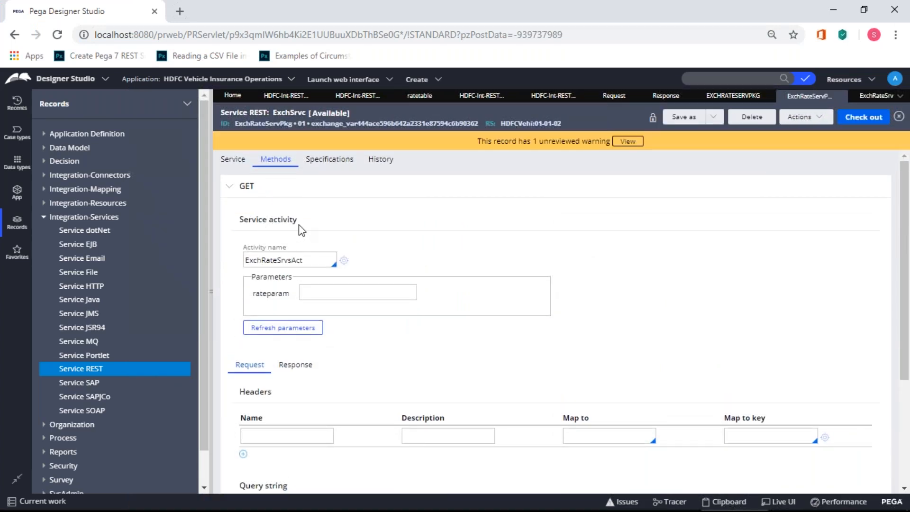
# Set the content type of the GET method's response condition to application/json.
pyautogui.scroll(-3, 363, 334)
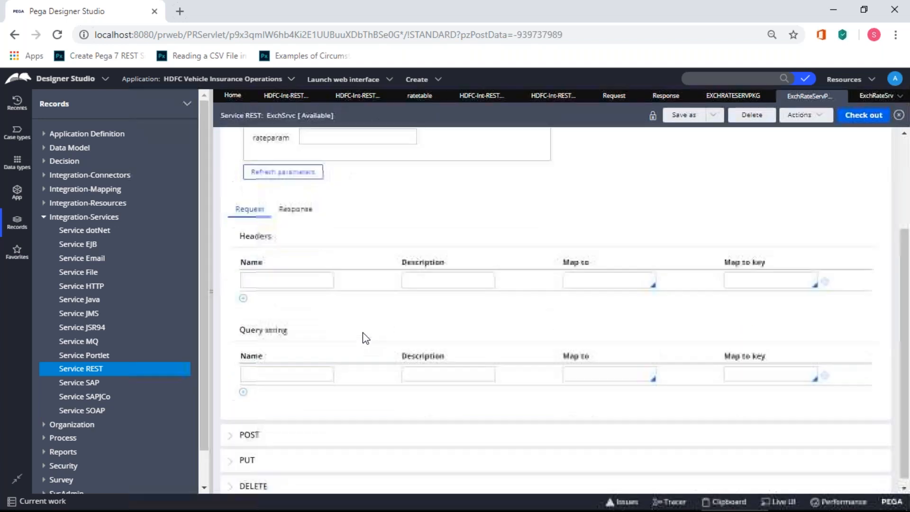
pyautogui.scroll(1, 363, 333)
pyautogui.click(304, 280)
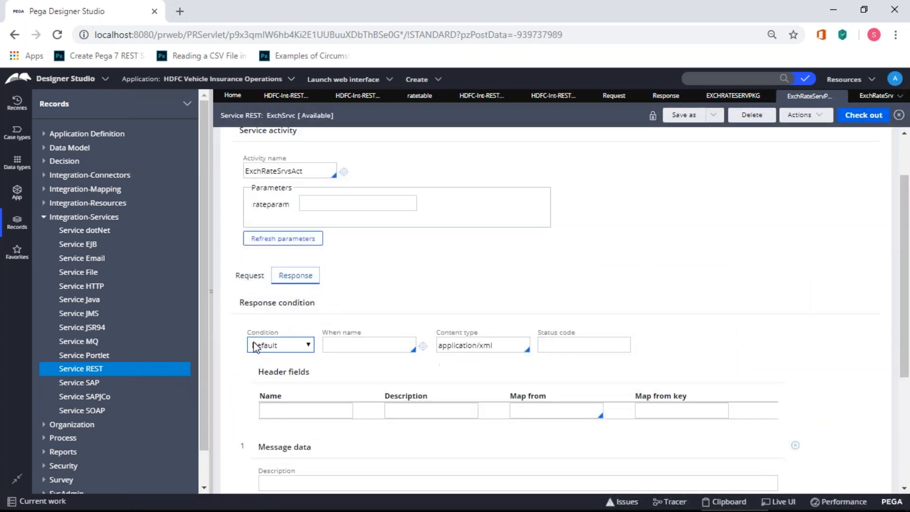
pyautogui.moveTo(499, 347); pyautogui.dragTo(419, 347)
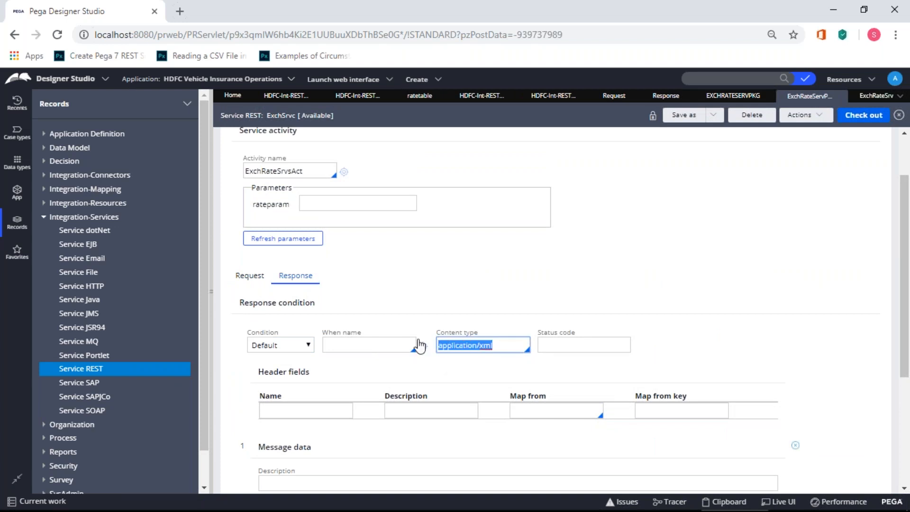
pyautogui.press('BackSpace')
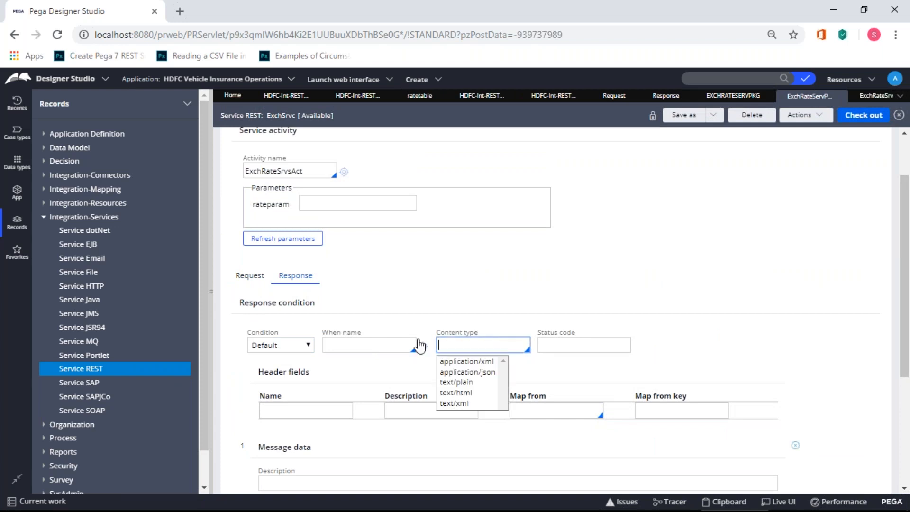
pyautogui.click(467, 372)
# Map the GET response's message data from JSON with the map-from key .Response.
pyautogui.scroll(-3, 580, 304)
pyautogui.click(313, 320)
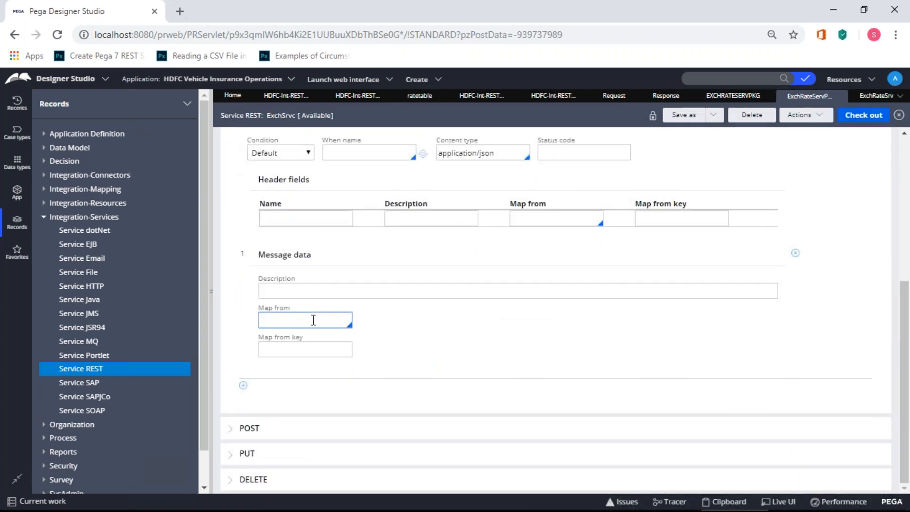
pyautogui.click(313, 320)
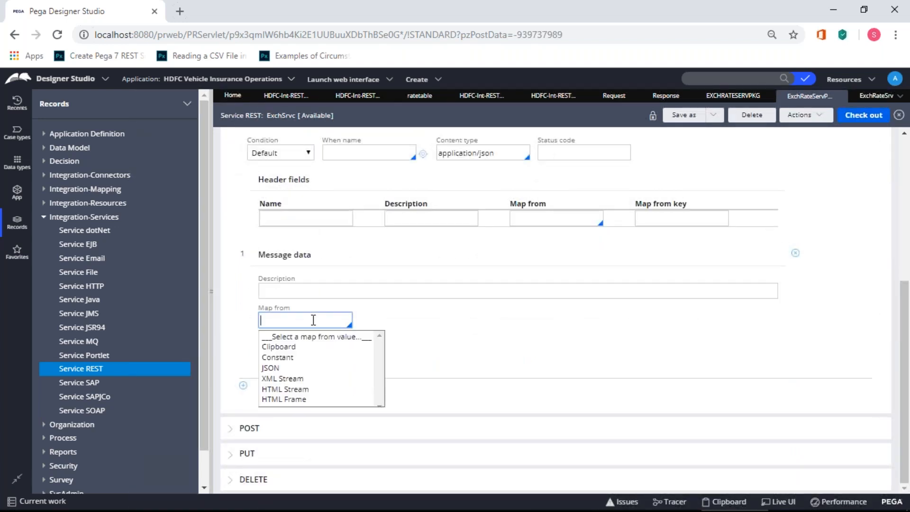
pyautogui.click(283, 368)
pyautogui.click(287, 365)
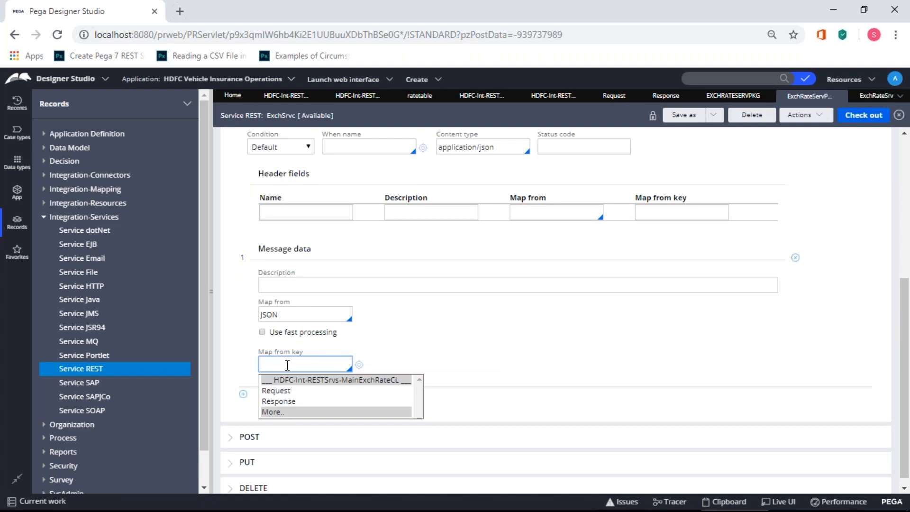
pyautogui.click(291, 400)
pyautogui.click(447, 338)
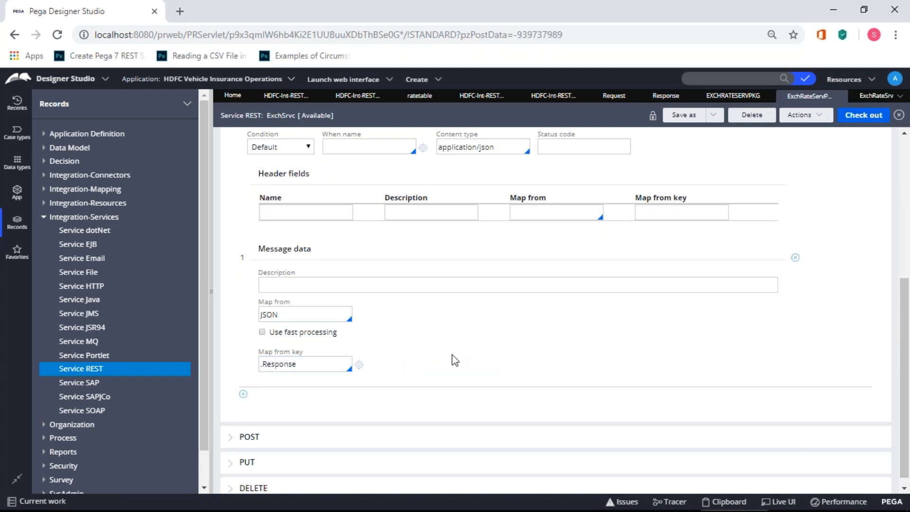
pyautogui.scroll(6, 451, 374)
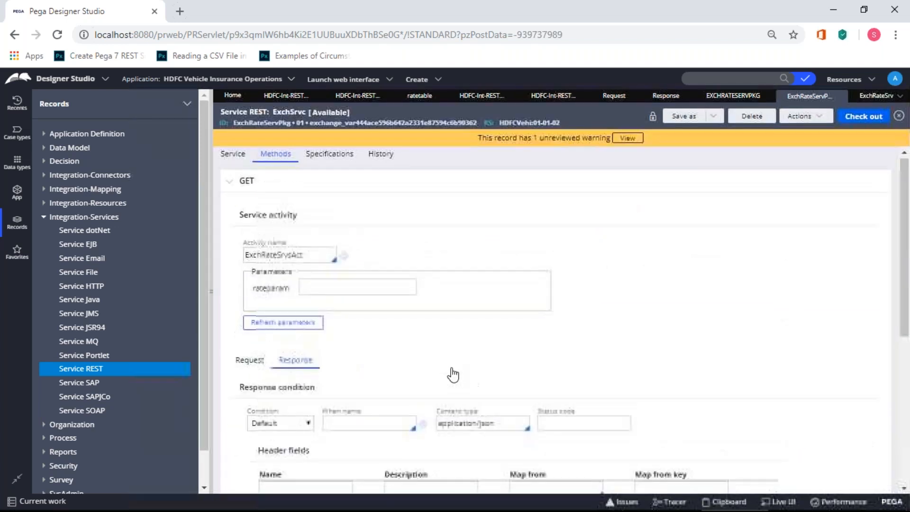
# Save the ExchSrvc REST service rule and check it in with the comment "ccc".
pyautogui.click(847, 124)
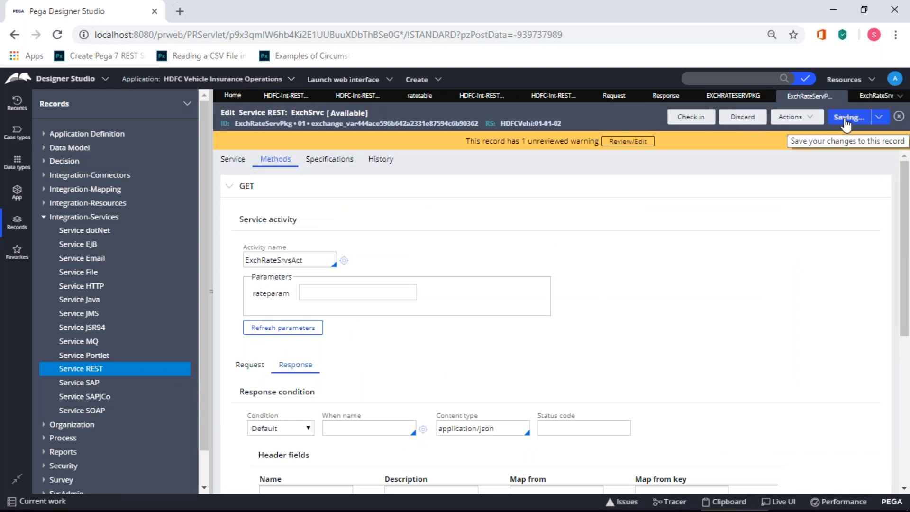
pyautogui.click(691, 117)
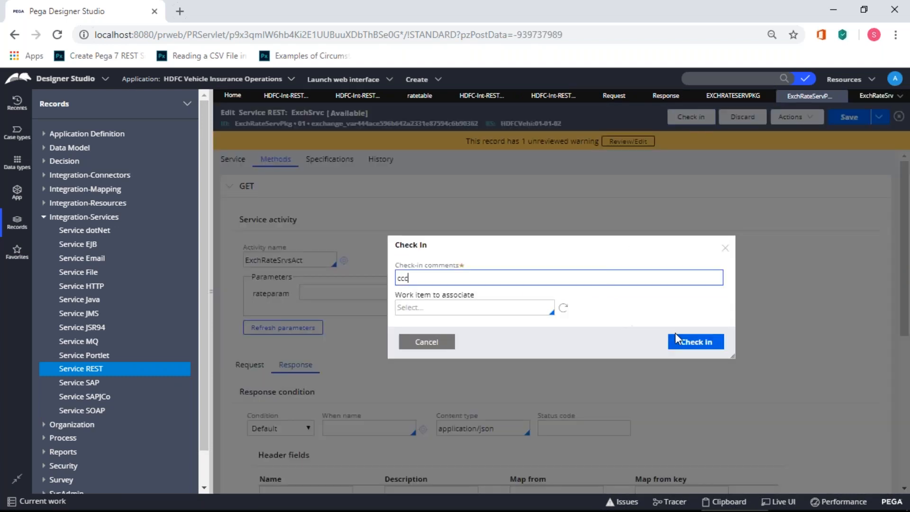
pyautogui.click(688, 341)
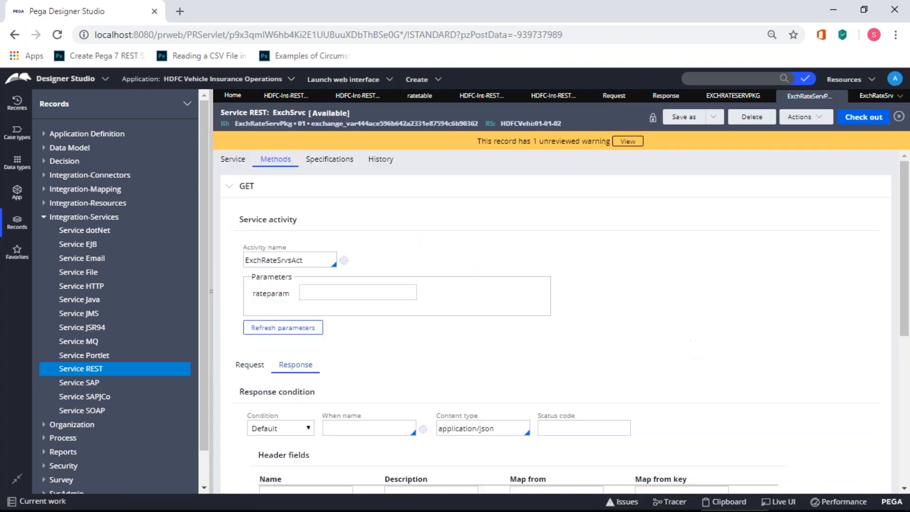
pyautogui.scroll(-5, 620, 309)
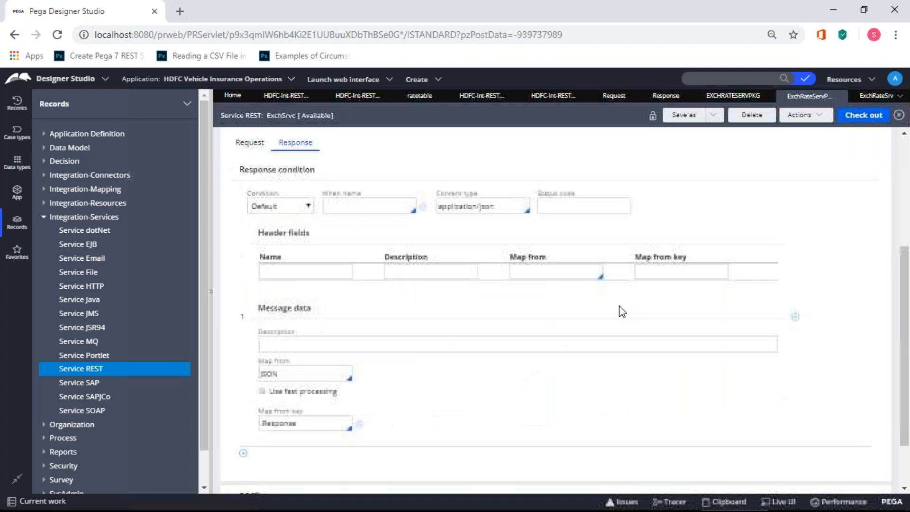
pyautogui.scroll(5, 570, 285)
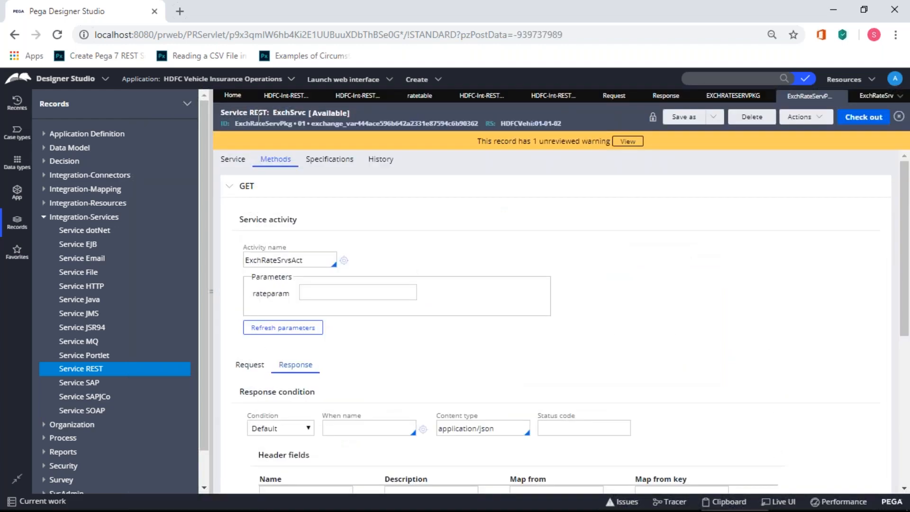
# Return to the Exchange Rate SPackage service package record, refresh it to load its REST methods, and save it.
pyautogui.hotkey('alt', 'Tab')
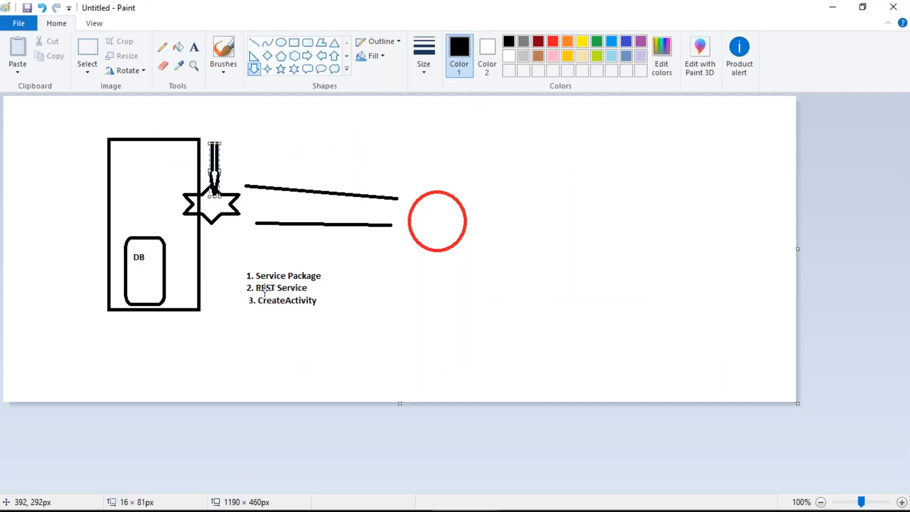
pyautogui.hotkey('alt', 'Tab')
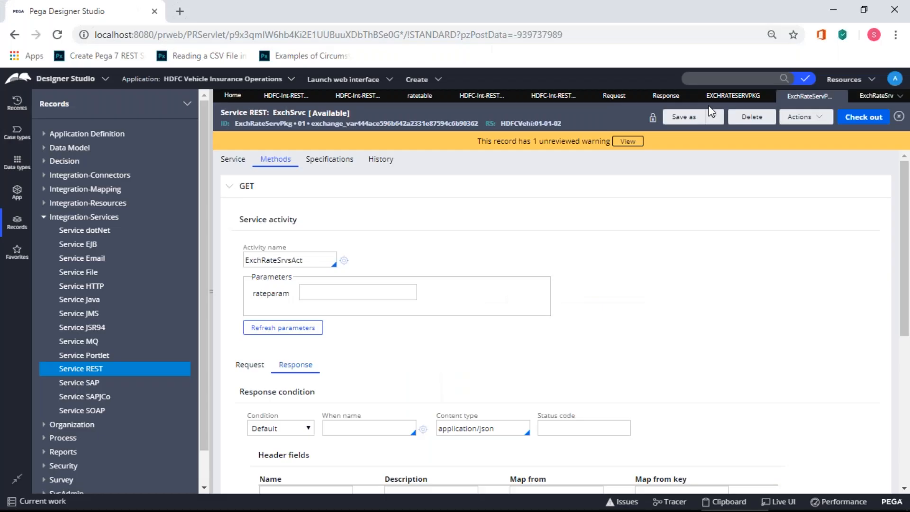
pyautogui.click(721, 99)
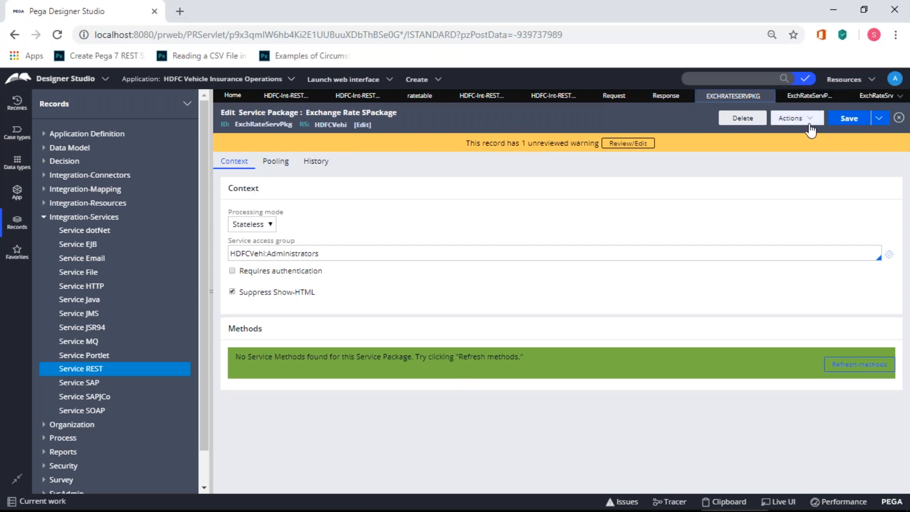
pyautogui.click(791, 118)
pyautogui.click(784, 130)
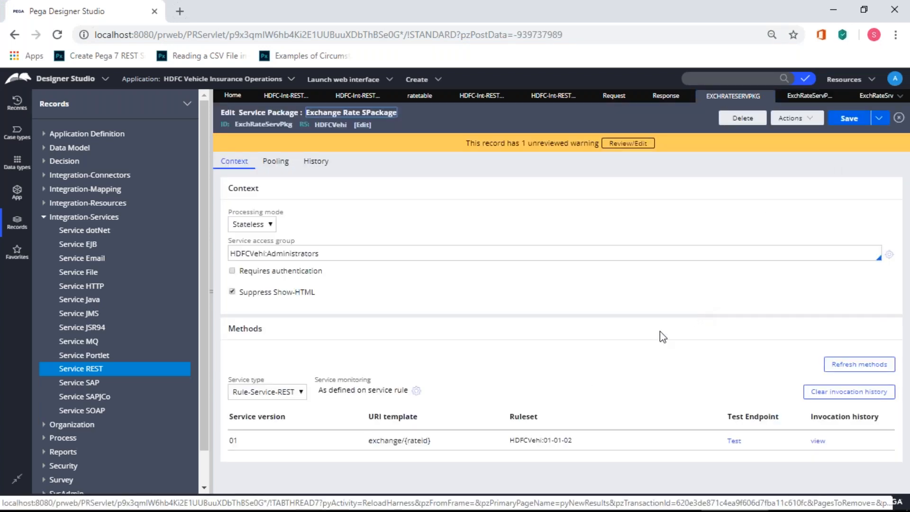
pyautogui.click(853, 126)
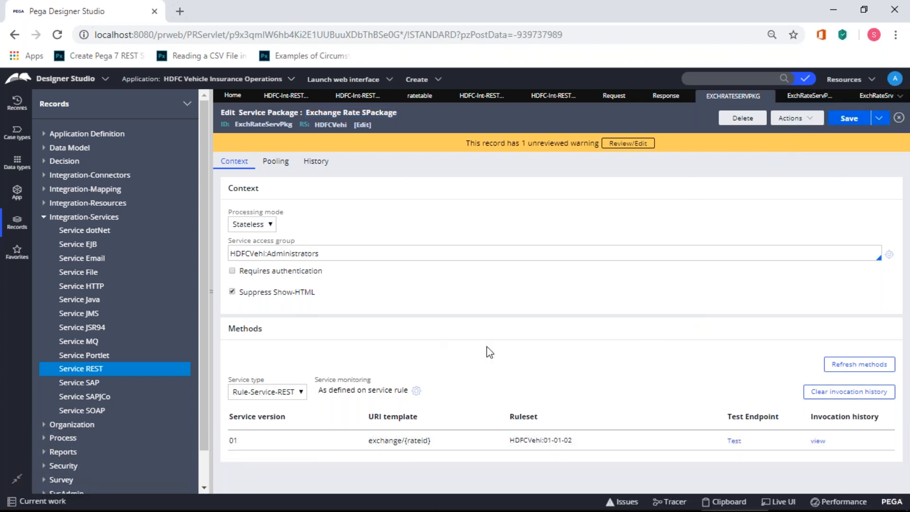
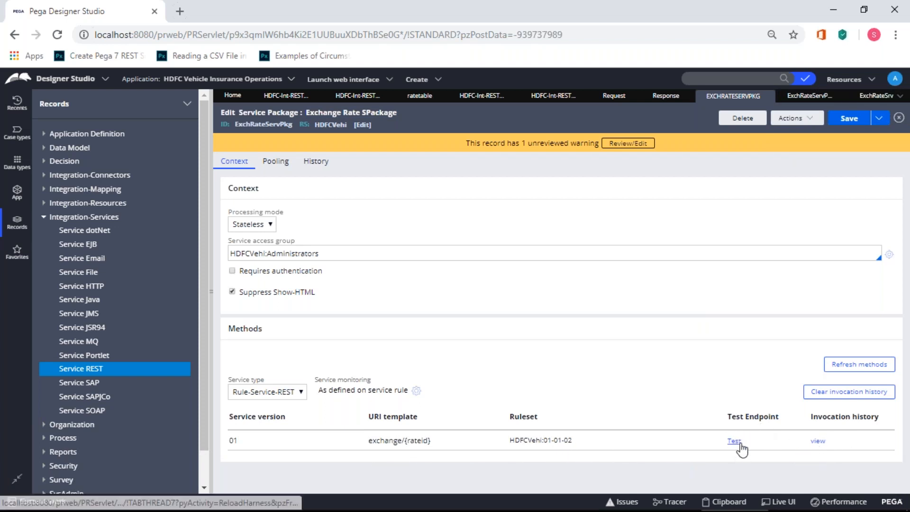
pyautogui.click(810, 122)
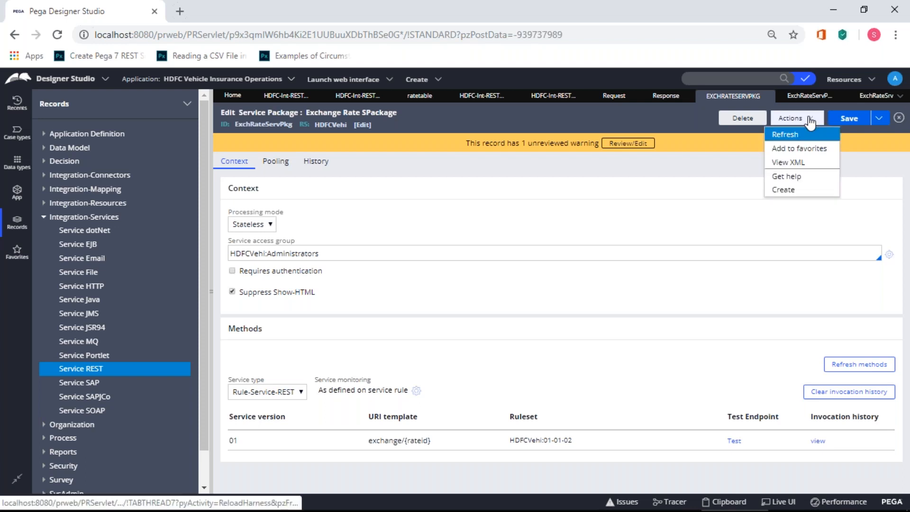
pyautogui.click(807, 97)
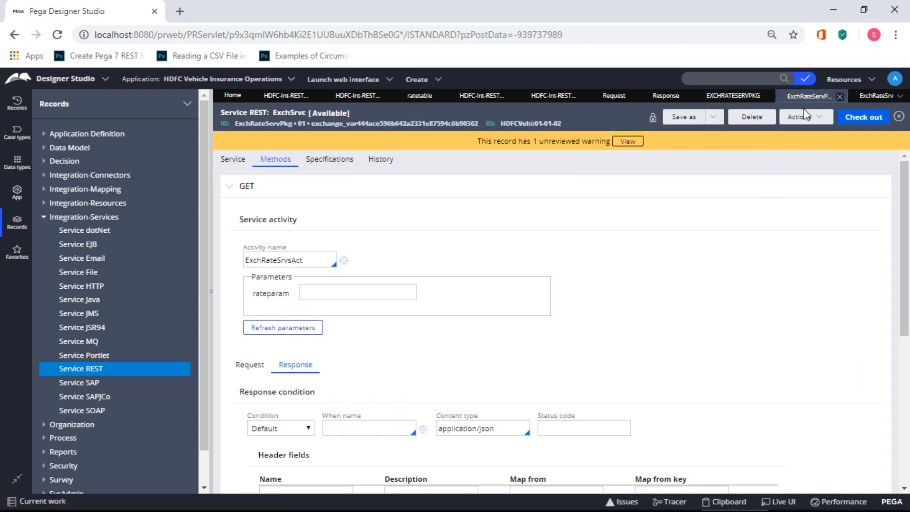
pyautogui.click(804, 116)
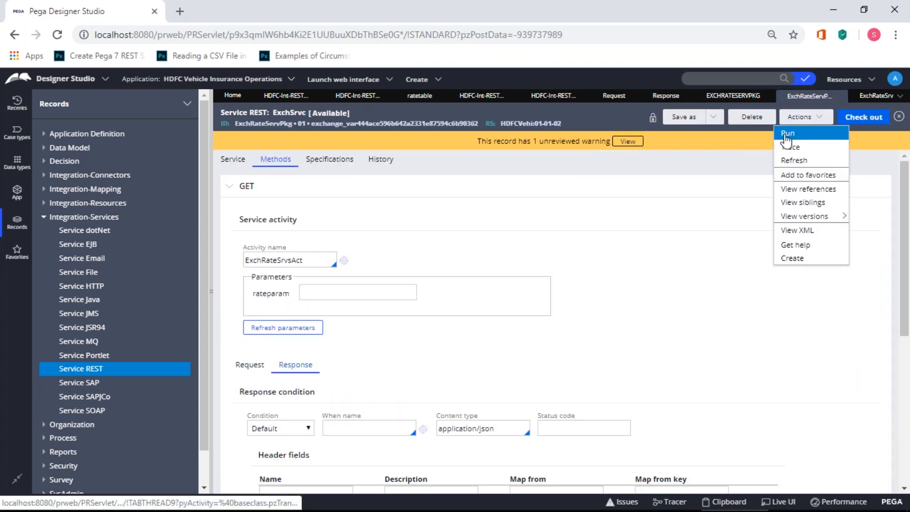
pyautogui.click(733, 95)
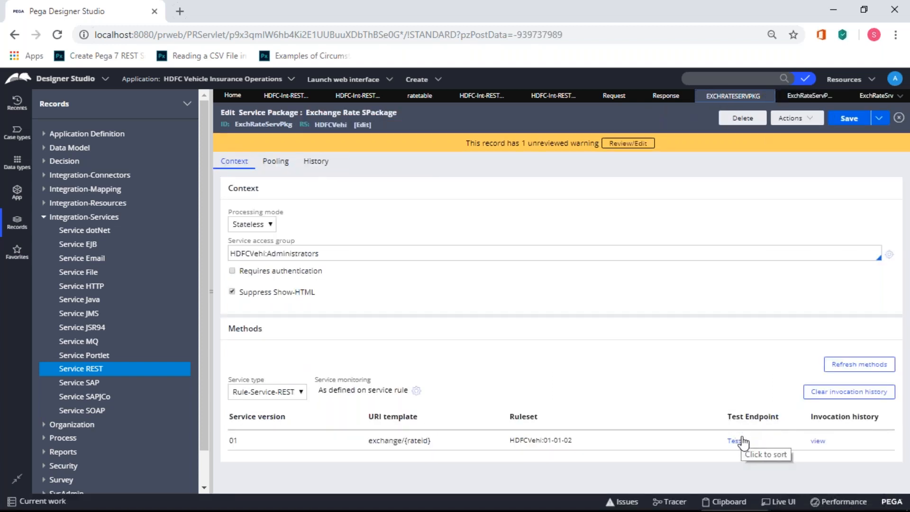
# Test the exchange/{rateid} endpoint from the service package's method list with rateid set to 5.
pyautogui.click(733, 442)
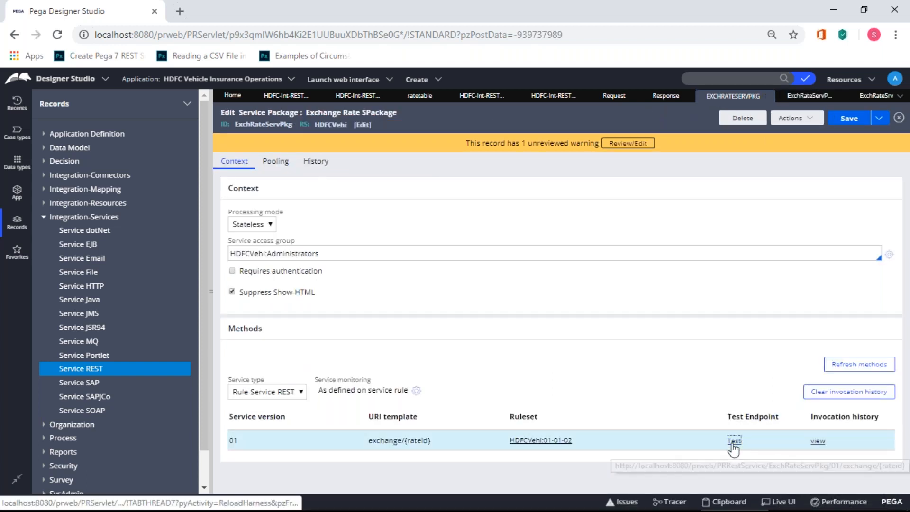
pyautogui.click(558, 389)
pyautogui.moveTo(558, 392); pyautogui.dragTo(522, 391)
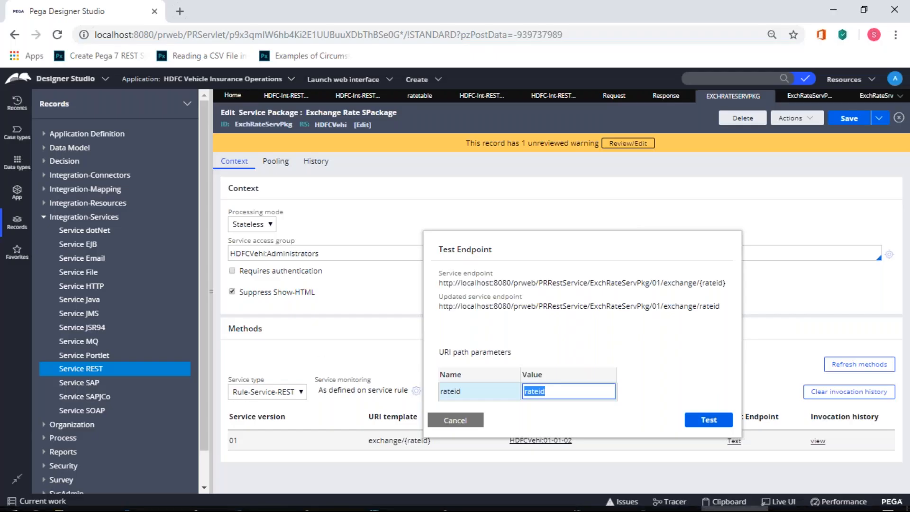
pyautogui.click(569, 391)
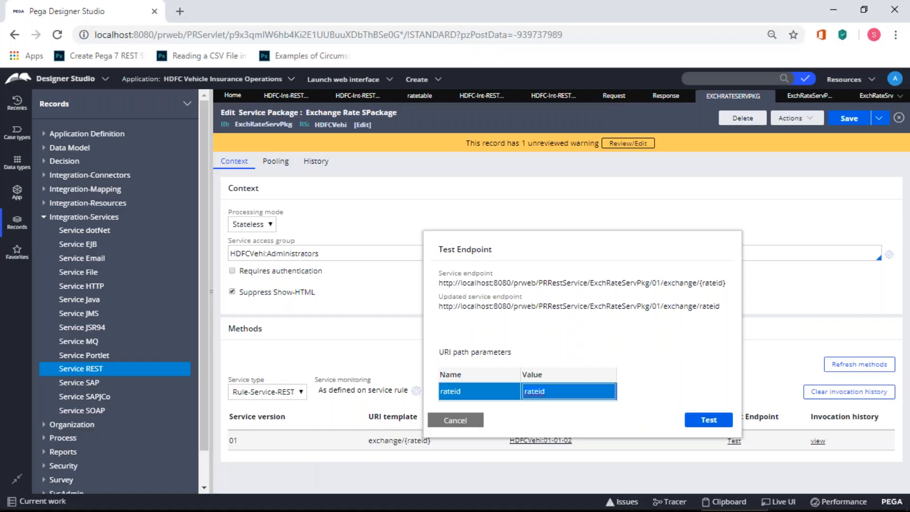
pyautogui.click(558, 396)
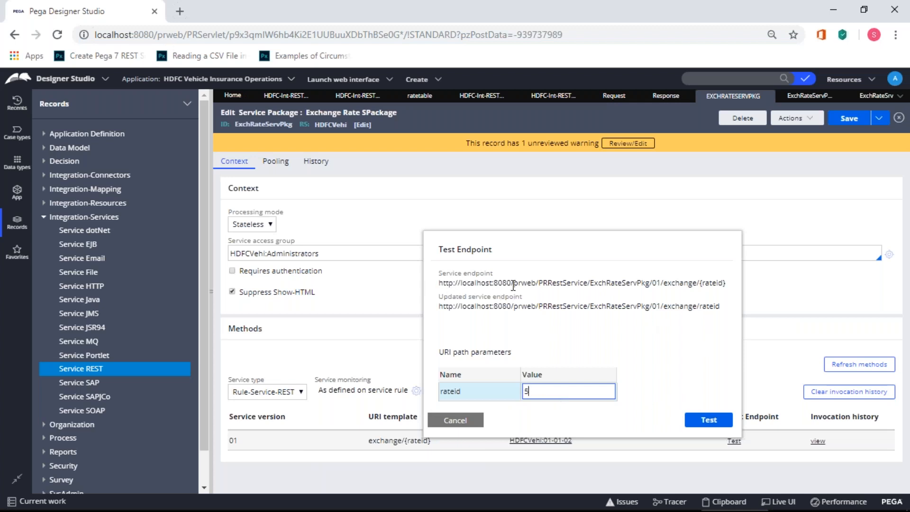
pyautogui.click(553, 341)
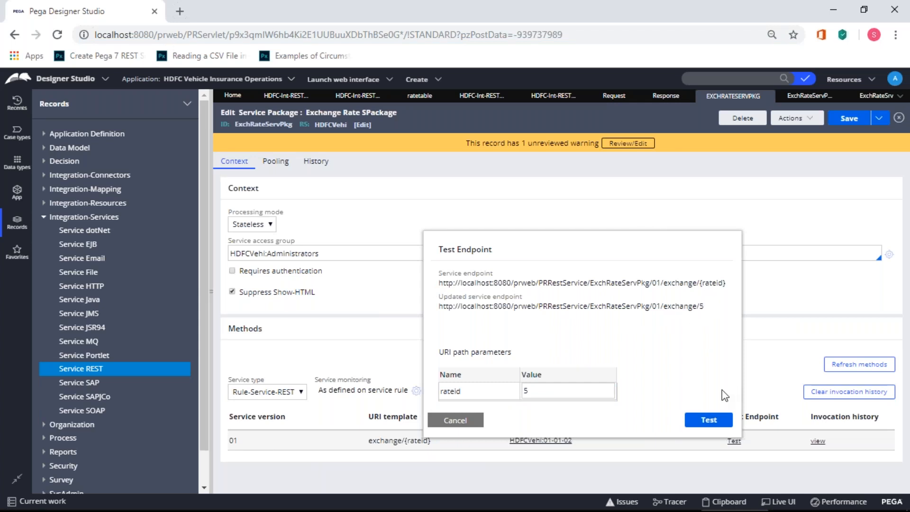
pyautogui.click(708, 420)
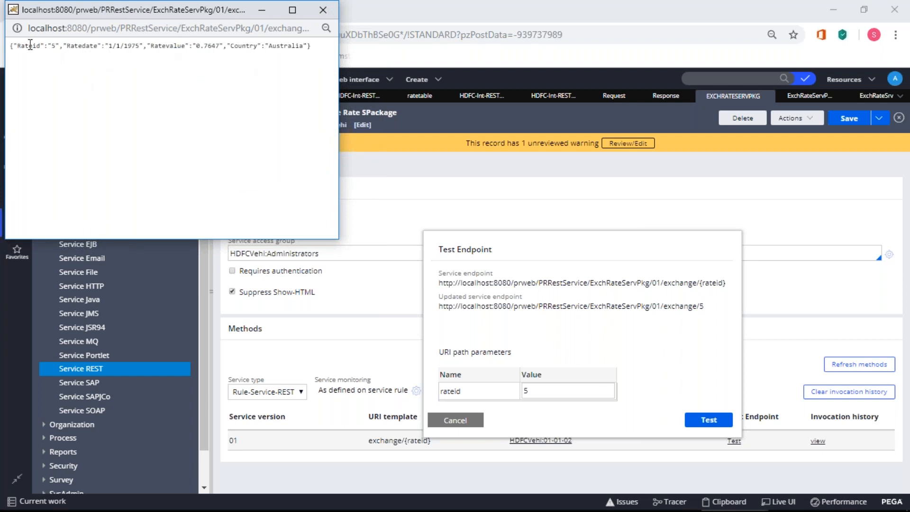
# Examine the JSON record returned by the endpoint test, and close the response window and the test dialog.
pyautogui.moveTo(20, 46); pyautogui.dragTo(310, 50)
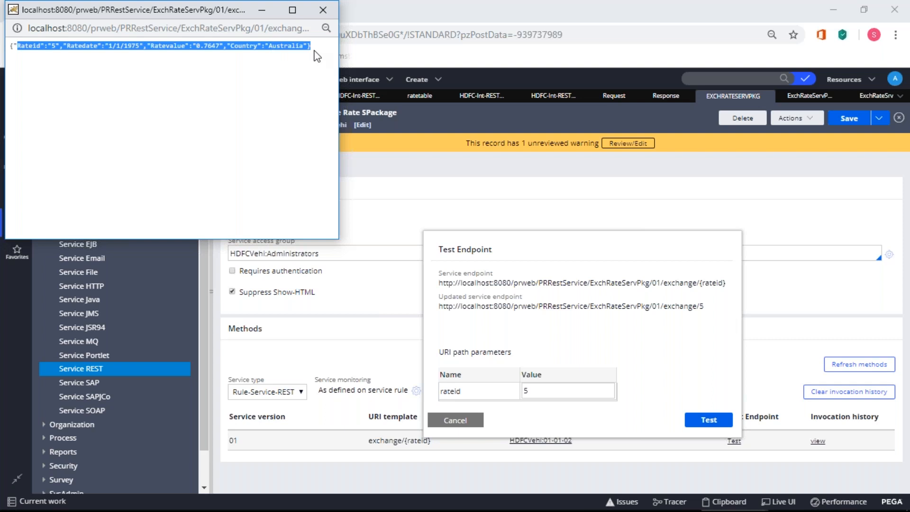
pyautogui.click(317, 56)
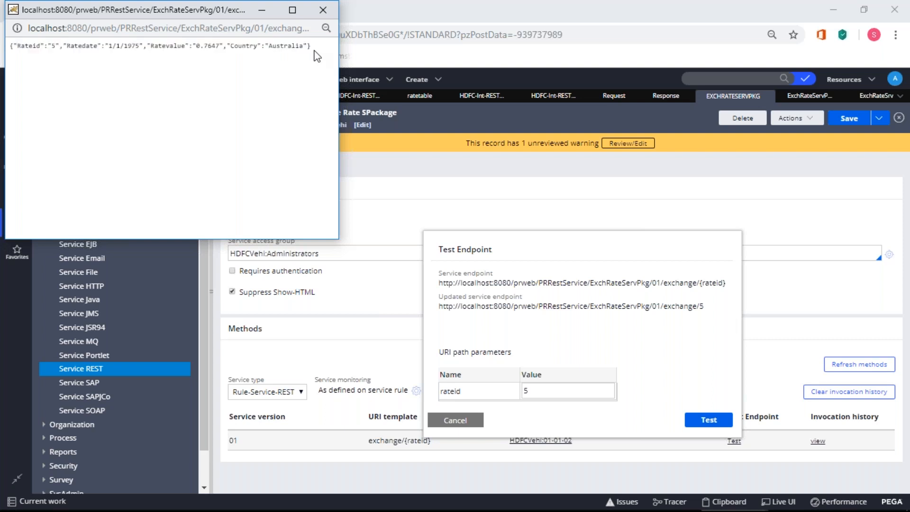
pyautogui.click(323, 9)
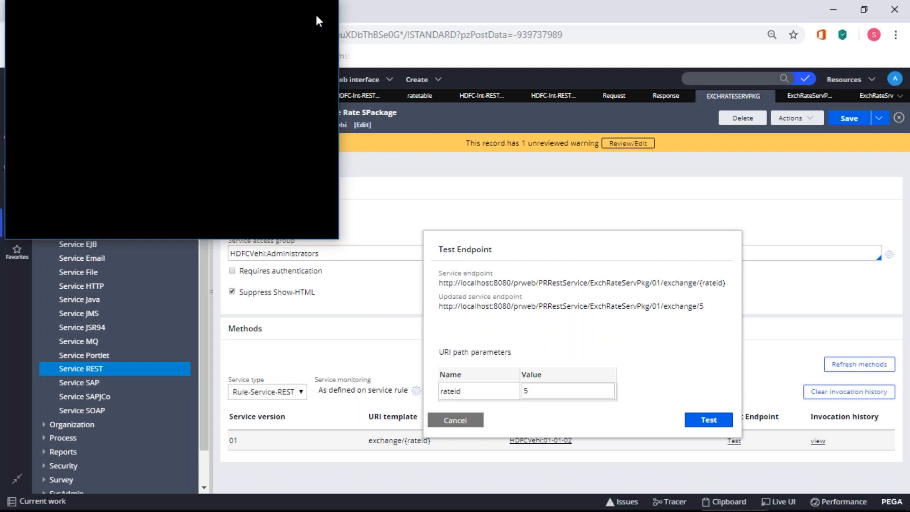
pyautogui.click(468, 424)
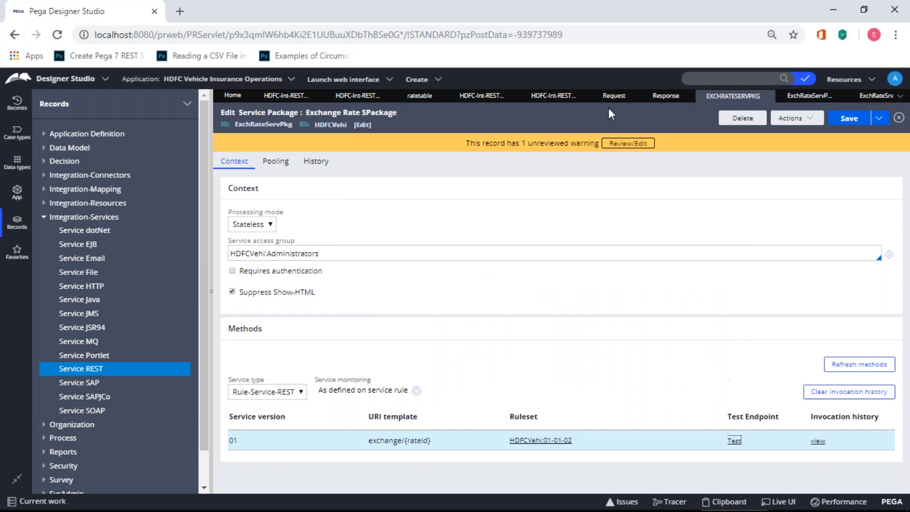
# Start a trace on the ExchSrvc REST service rule and minimize the Tracer window.
pyautogui.click(802, 98)
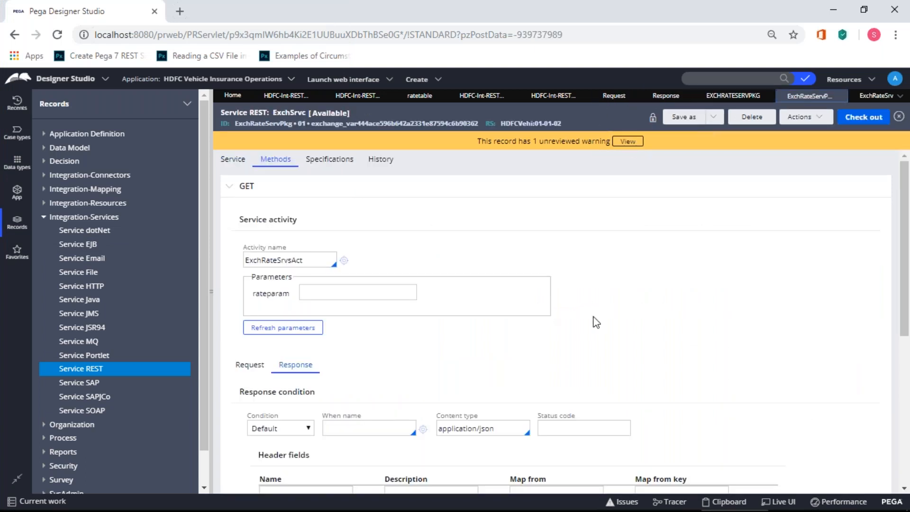
pyautogui.click(811, 119)
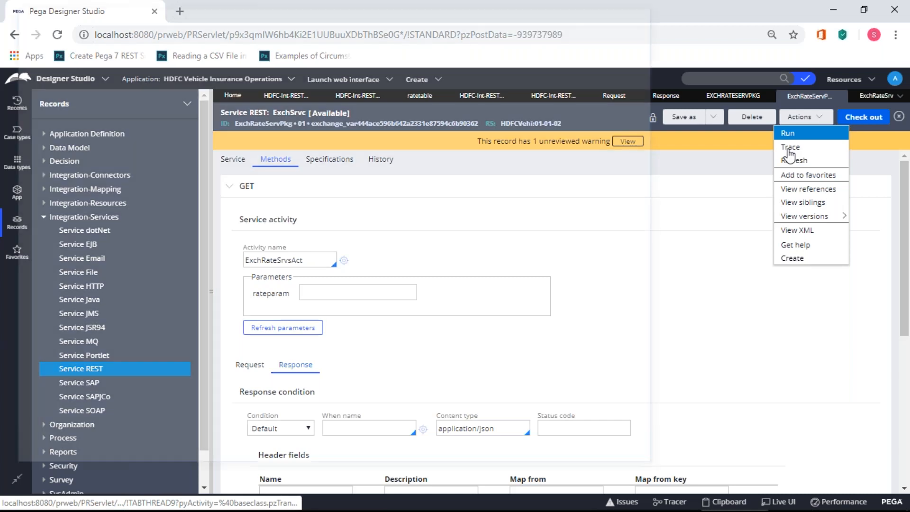
pyautogui.click(789, 149)
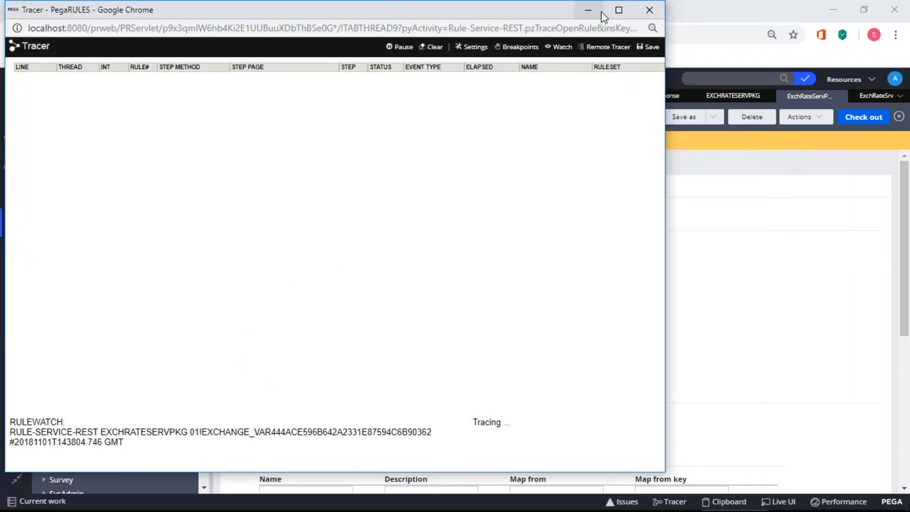
pyautogui.click(585, 11)
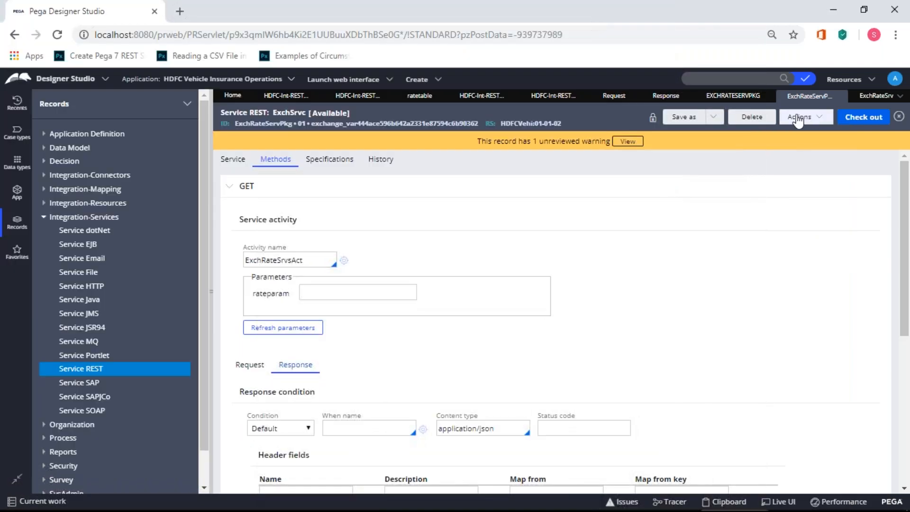
# Run the ExchSrvc REST service simulation with the GET method and rateid 6.
pyautogui.click(800, 119)
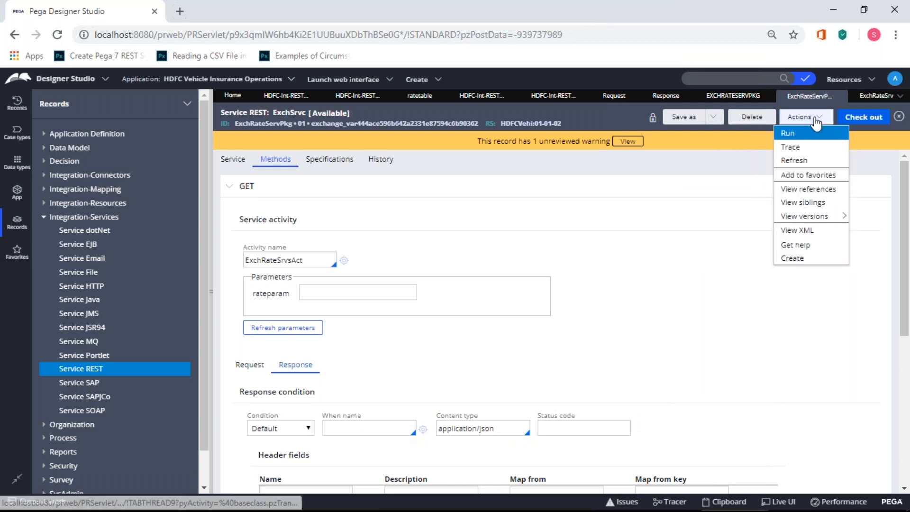
pyautogui.click(787, 134)
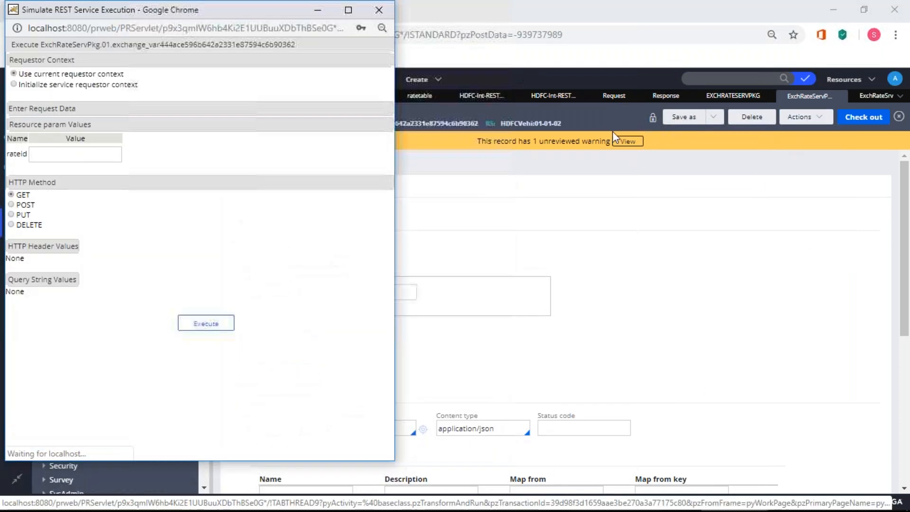
pyautogui.click(57, 159)
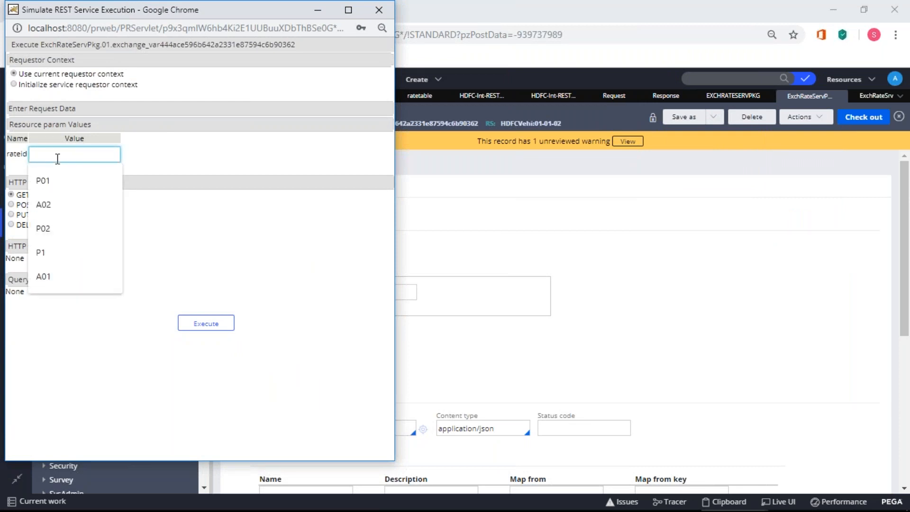
pyautogui.write('6')
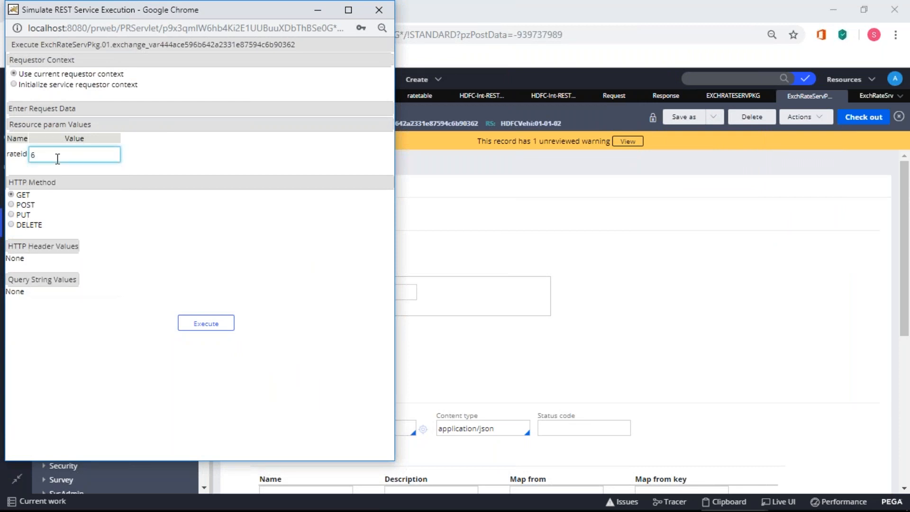
pyautogui.click(53, 214)
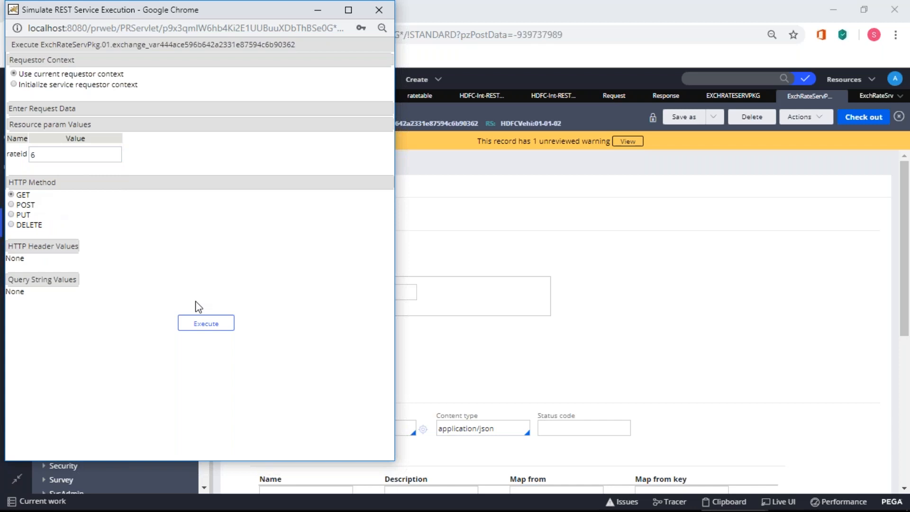
pyautogui.click(200, 325)
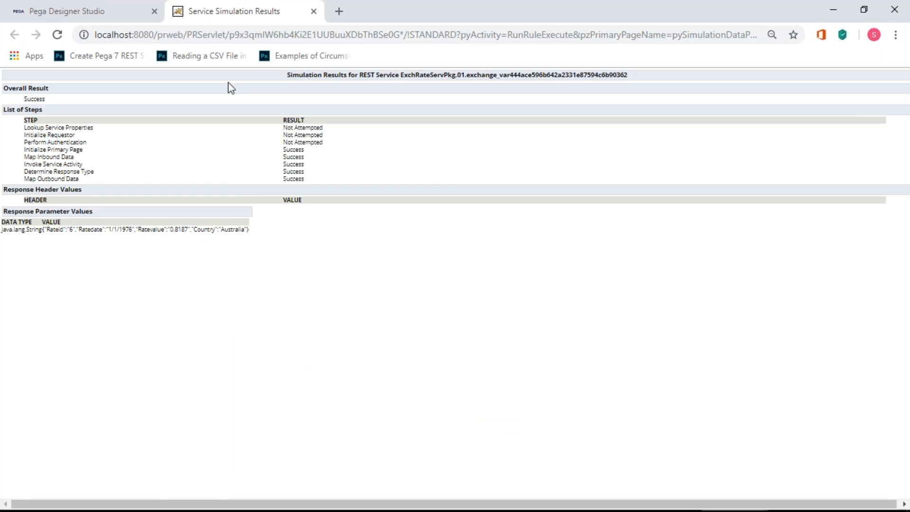
# Close the simulation results, the REST service simulation window and the Tracer window.
pyautogui.click(313, 11)
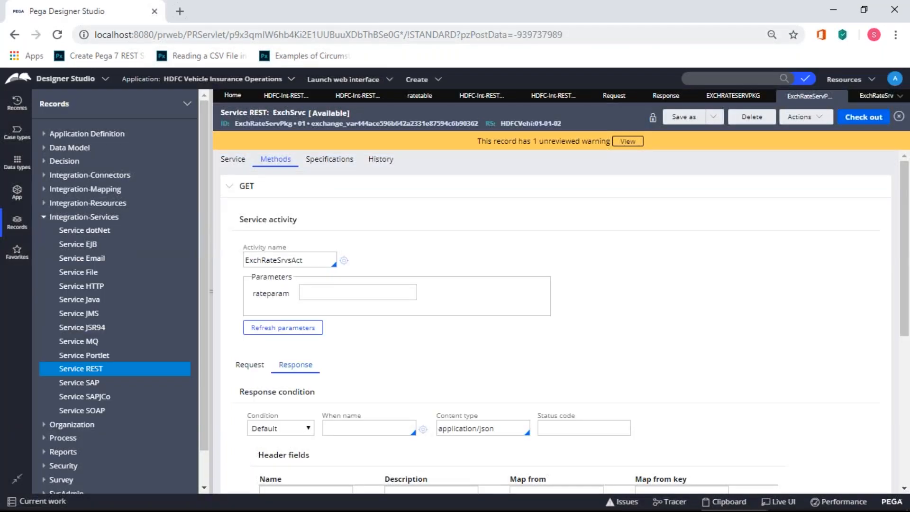
pyautogui.scroll(-5, 554, 308)
pyautogui.scroll(-1, 348, 342)
pyautogui.hotkey('alt', 'Tab')
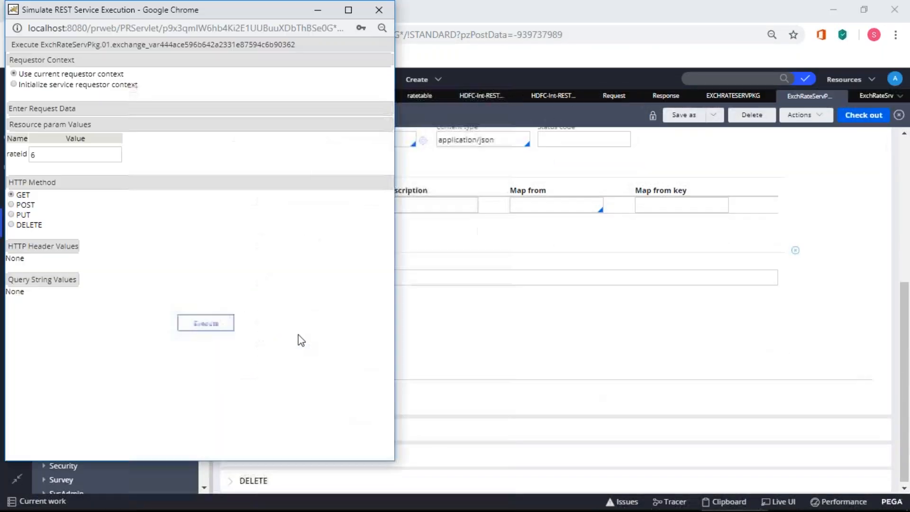
pyautogui.click(371, 16)
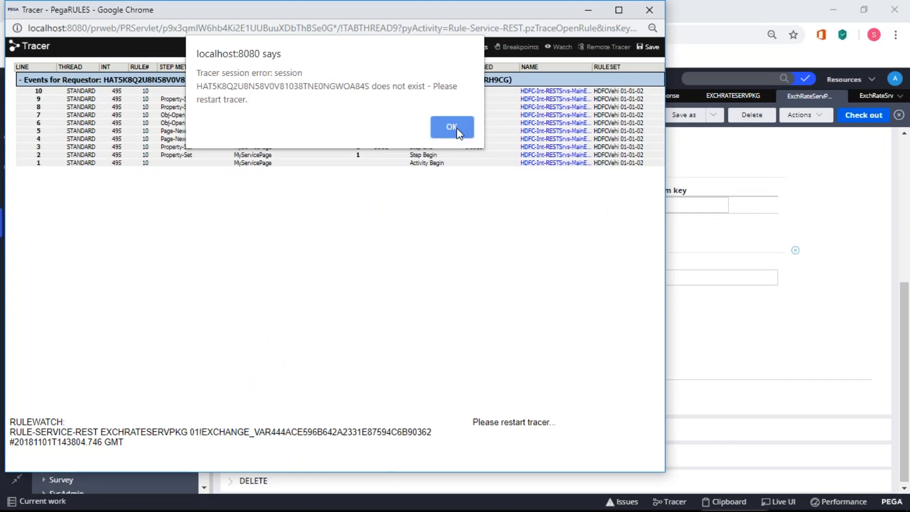
pyautogui.click(456, 127)
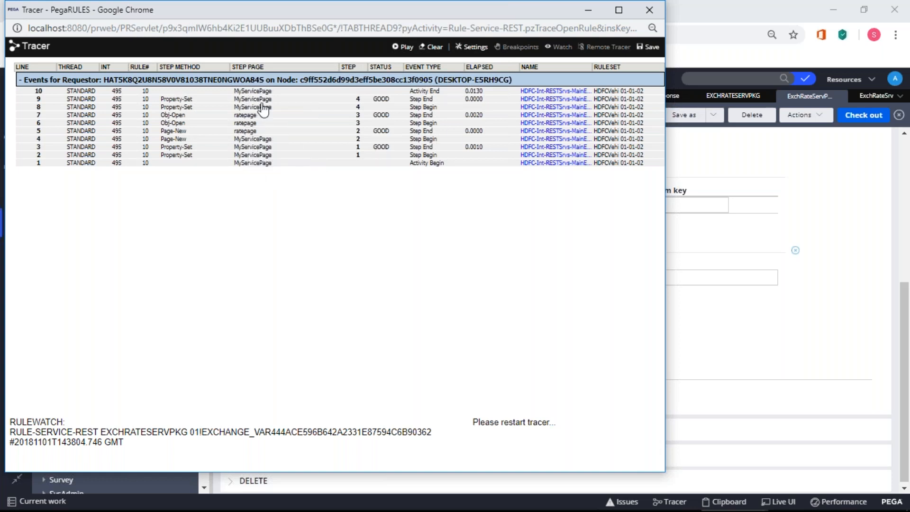
pyautogui.click(649, 10)
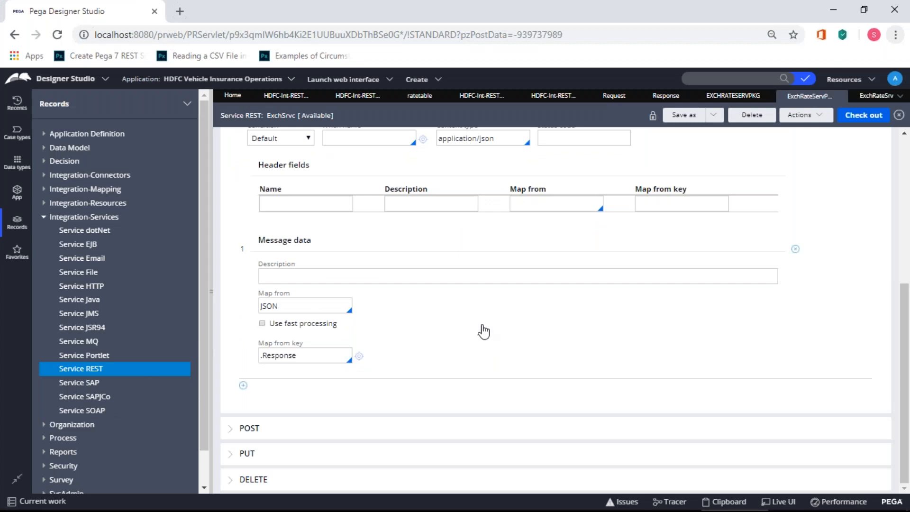
# Copy the service endpoint URL from the resource properties of the ExchSrvc REST service rule.
pyautogui.scroll(3, 483, 331)
pyautogui.scroll(3, 483, 330)
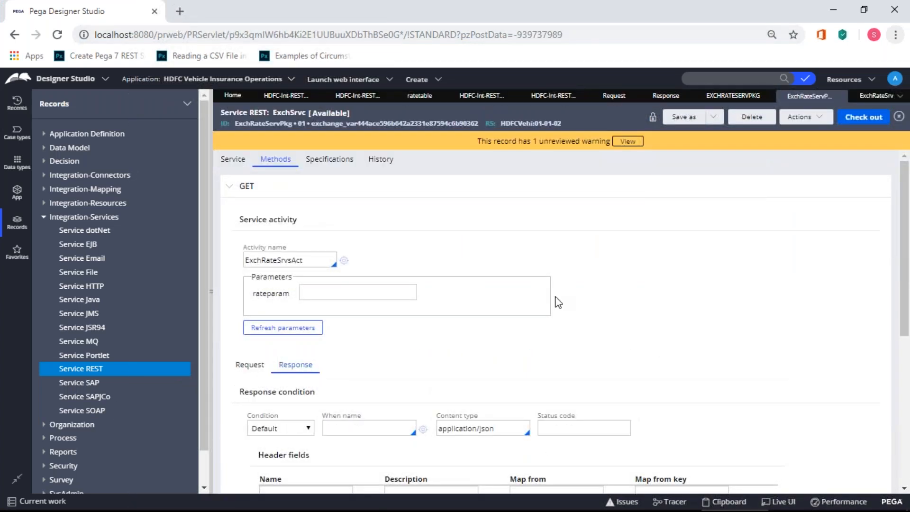
pyautogui.scroll(-5, 558, 302)
pyautogui.scroll(5, 558, 302)
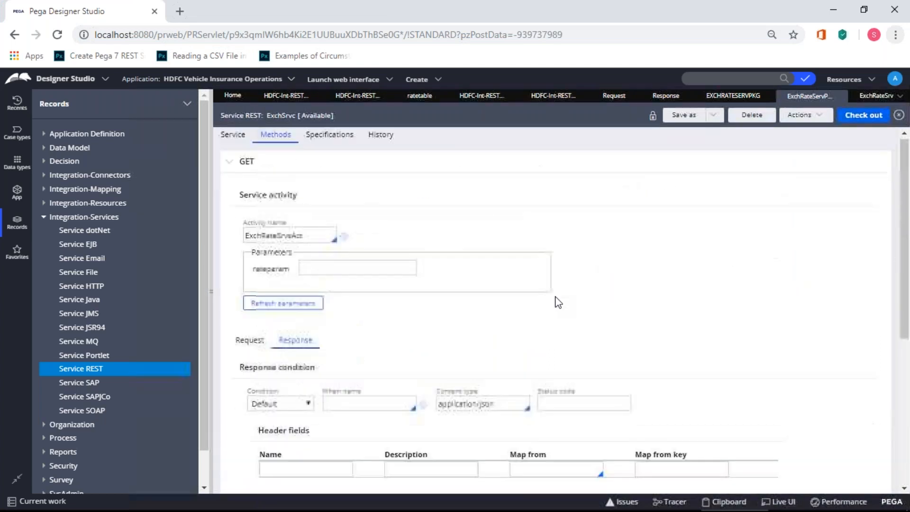
pyautogui.click(732, 95)
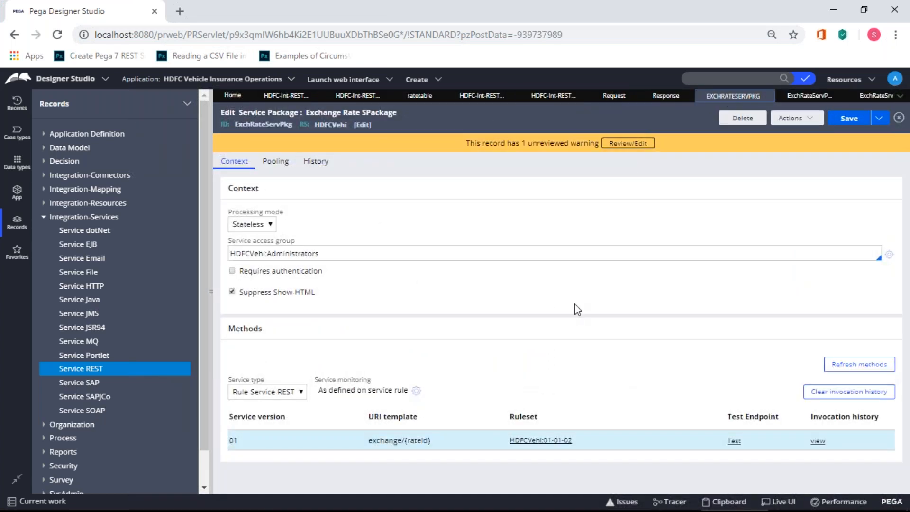
pyautogui.click(810, 96)
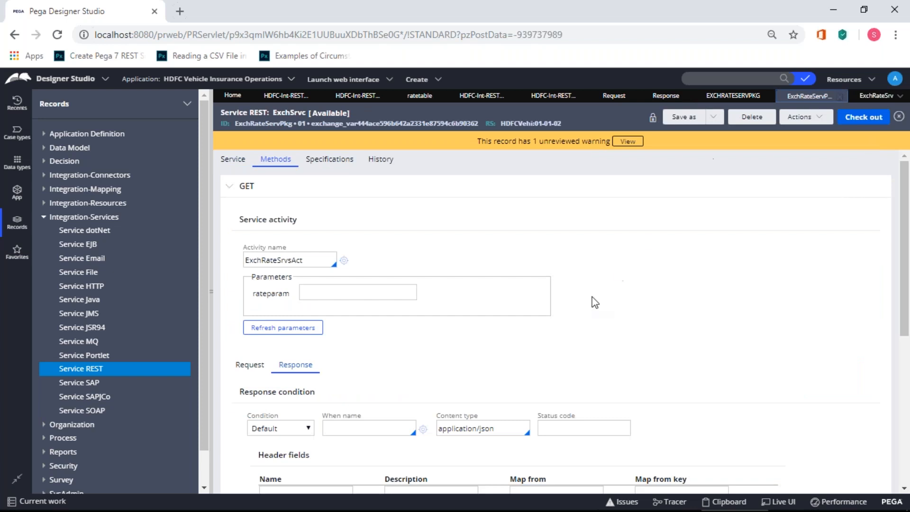
pyautogui.click(227, 162)
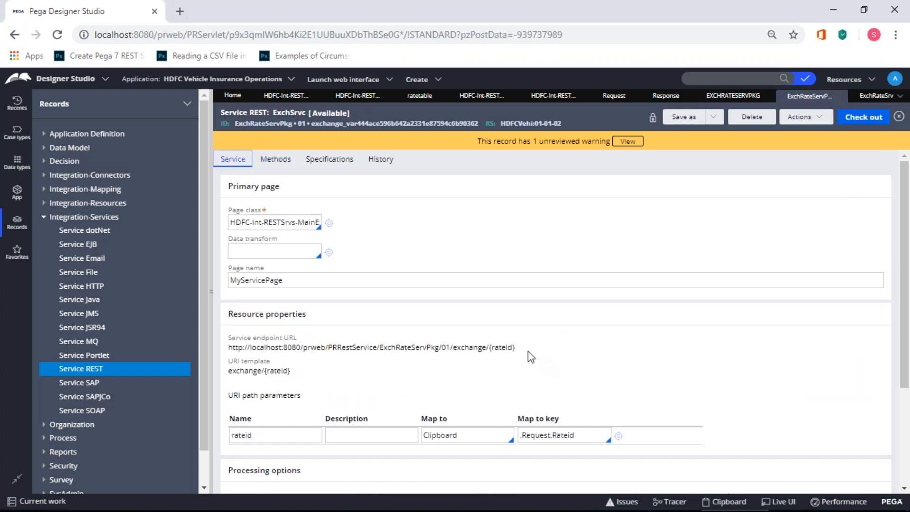
pyautogui.moveTo(516, 348); pyautogui.dragTo(224, 349)
pyautogui.hotkey('ctrl', 'c')
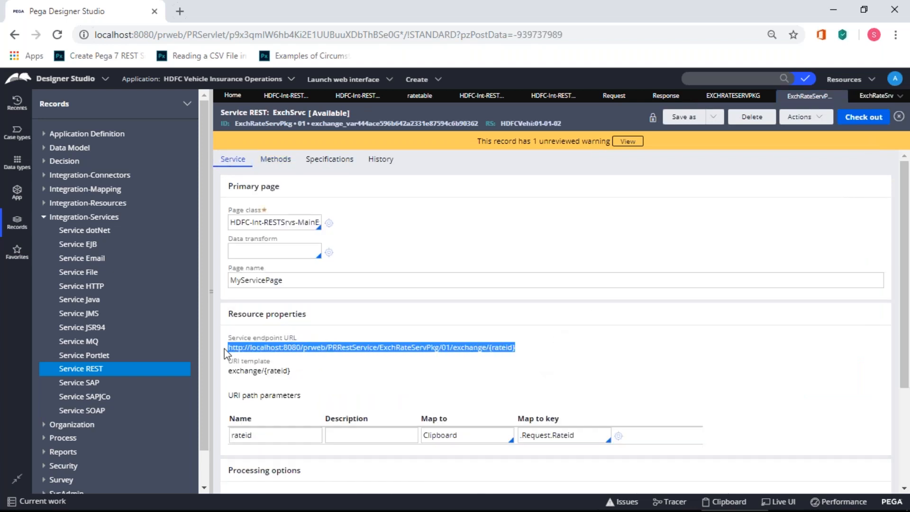
# Load the copied service endpoint URL in a new browser tab with the {rateid} placeholder left in it.
pyautogui.click(180, 7)
pyautogui.hotkey('ctrl', 'v')
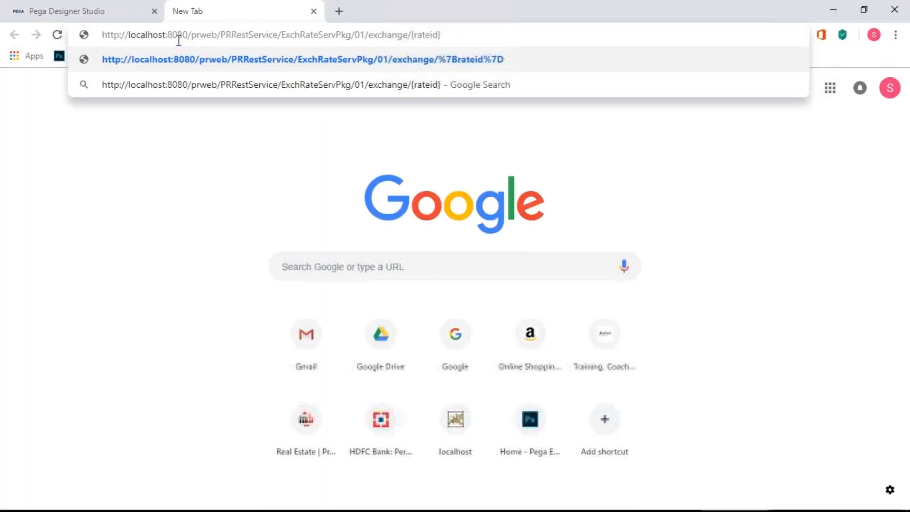
pyautogui.press('Return')
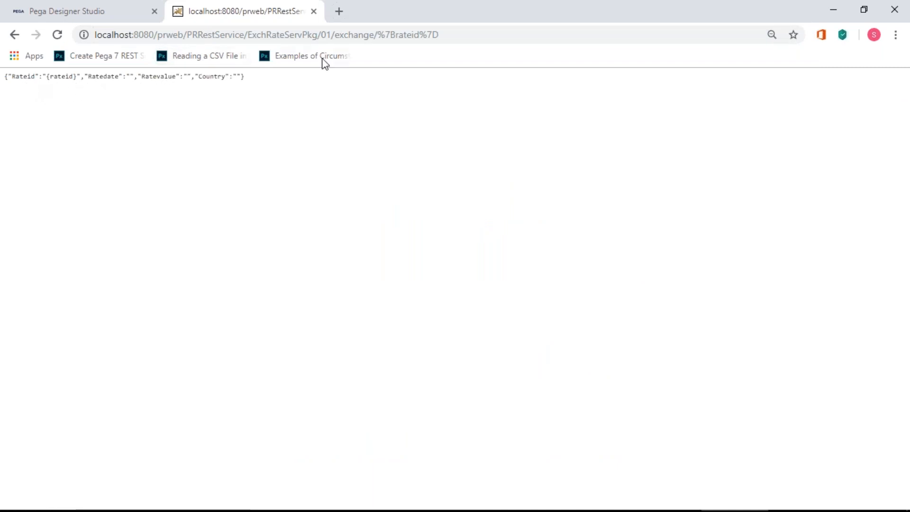
# Replace the rateid placeholder at the end of the endpoint URL with 700 and request the record.
pyautogui.click(457, 37)
pyautogui.click(458, 38)
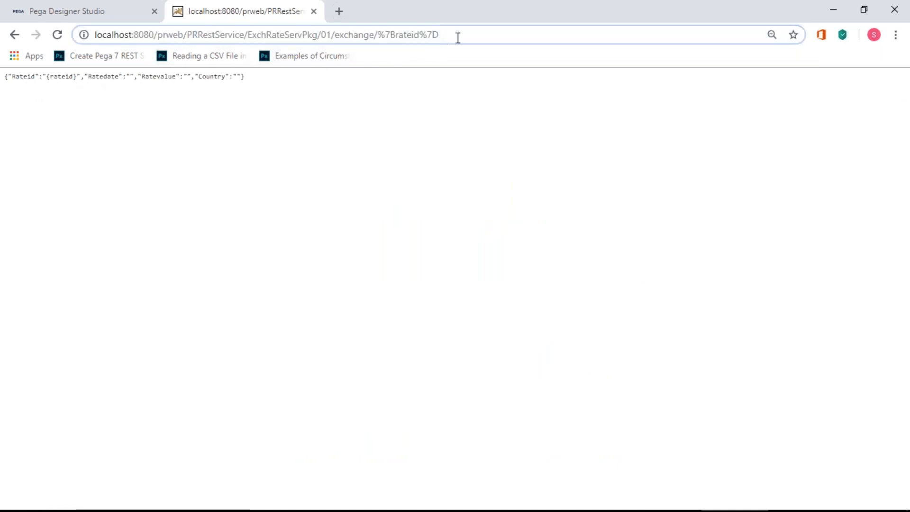
pyautogui.press('BackSpace')
pyautogui.press('BackSpace')
pyautogui.press('BackSpace')
pyautogui.press('BackSpace')
pyautogui.press('BackSpace')
pyautogui.press('BackSpace')
pyautogui.press('BackSpace')
pyautogui.press('BackSpace')
pyautogui.press('BackSpace')
pyautogui.press('BackSpace')
pyautogui.press('BackSpace')
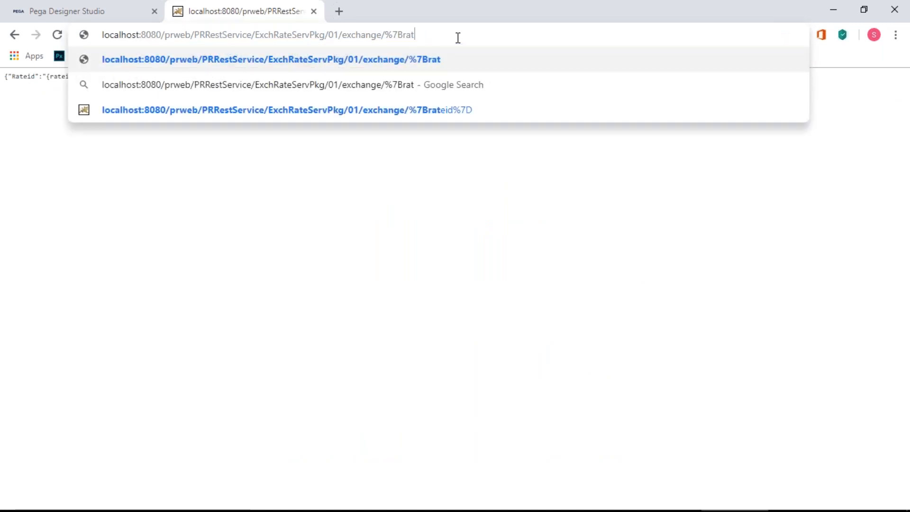
pyautogui.press('BackSpace')
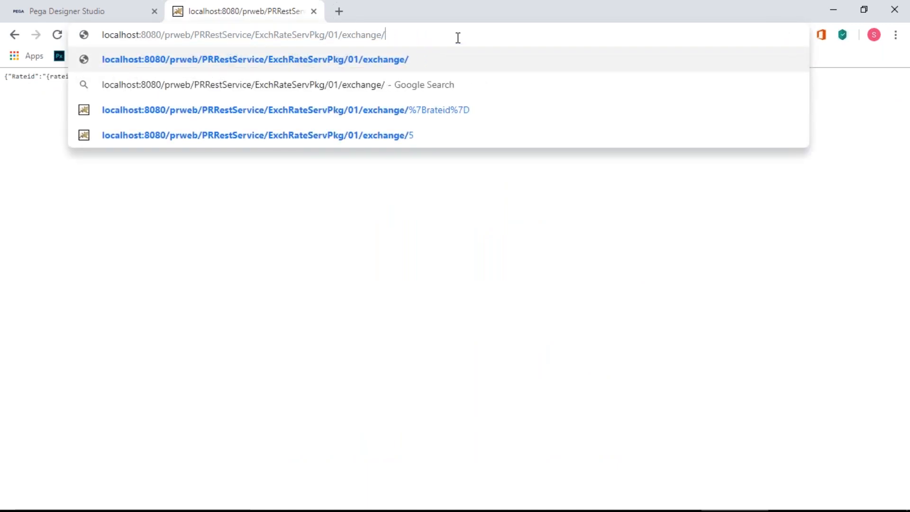
pyautogui.write('700')
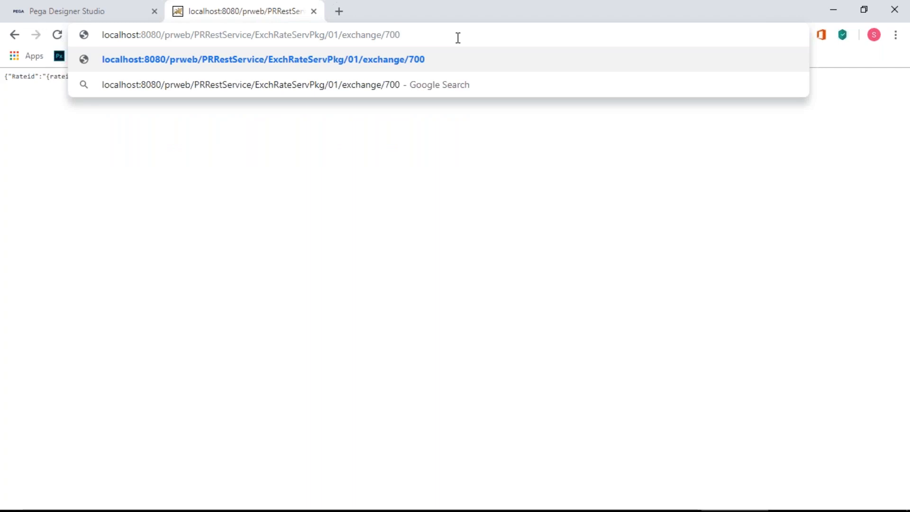
pyautogui.press('Return')
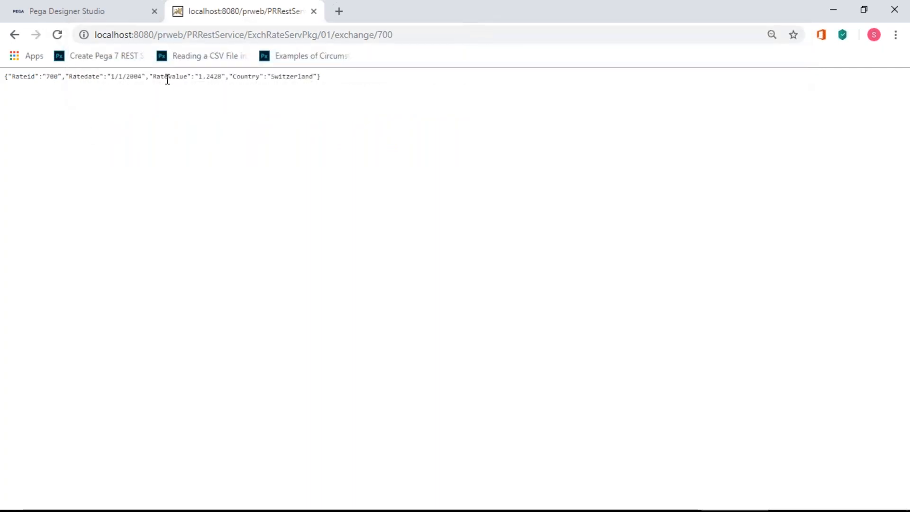
pyautogui.hotkey('alt', 'Tab')
pyautogui.hotkey('alt', 'Tab')
pyautogui.hotkey('alt', 'Tab')
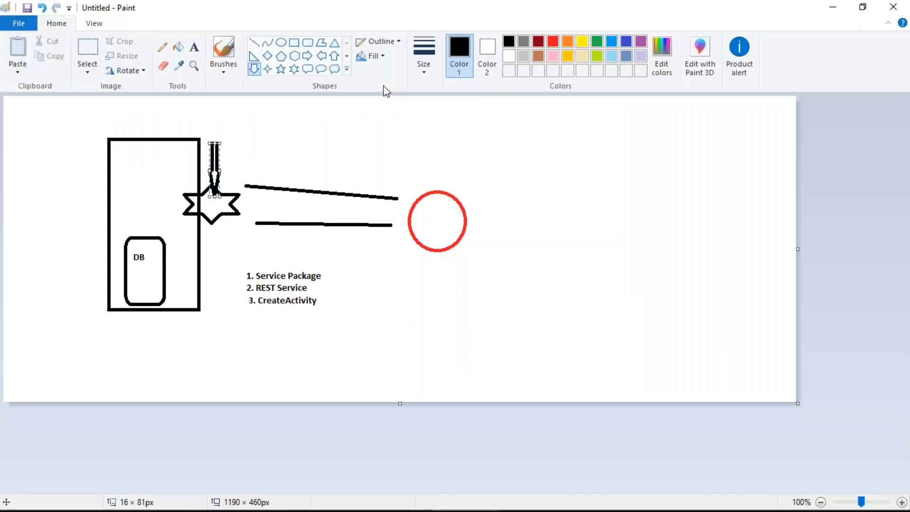
pyautogui.hotkey('alt', 'Tab')
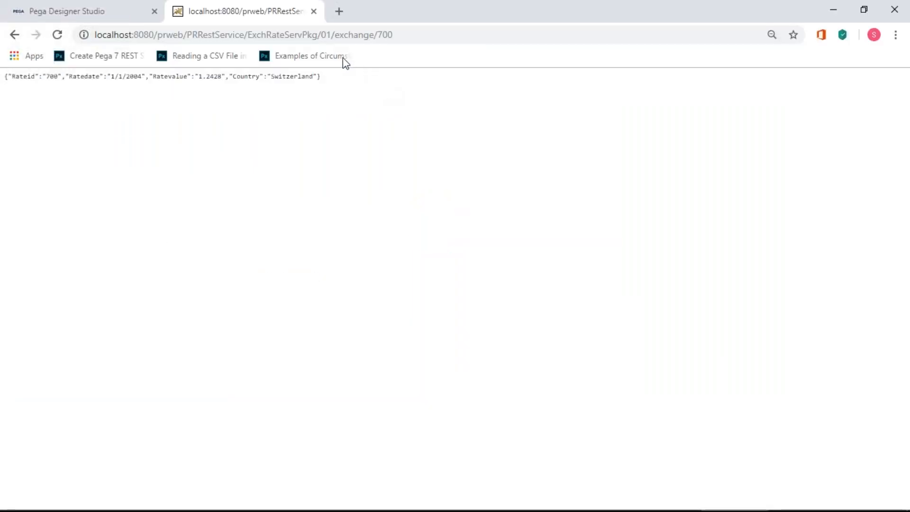
# Search the web for SOAP UI in a new browser tab.
pyautogui.click(337, 10)
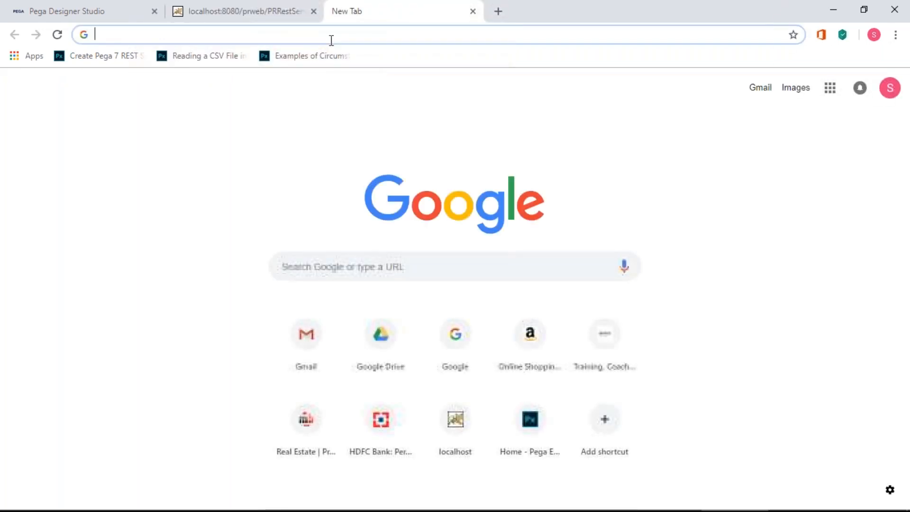
pyautogui.write('OAP UI\\')
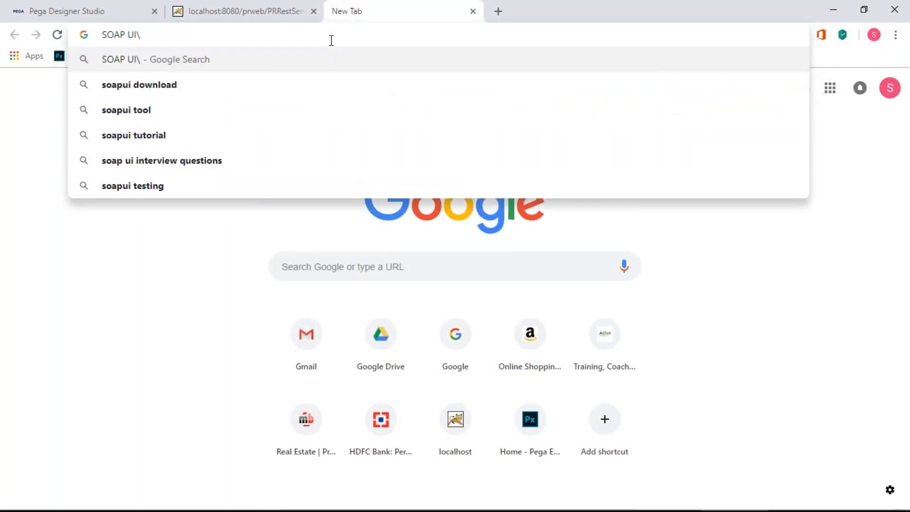
pyautogui.press('BackSpace')
pyautogui.press('Return')
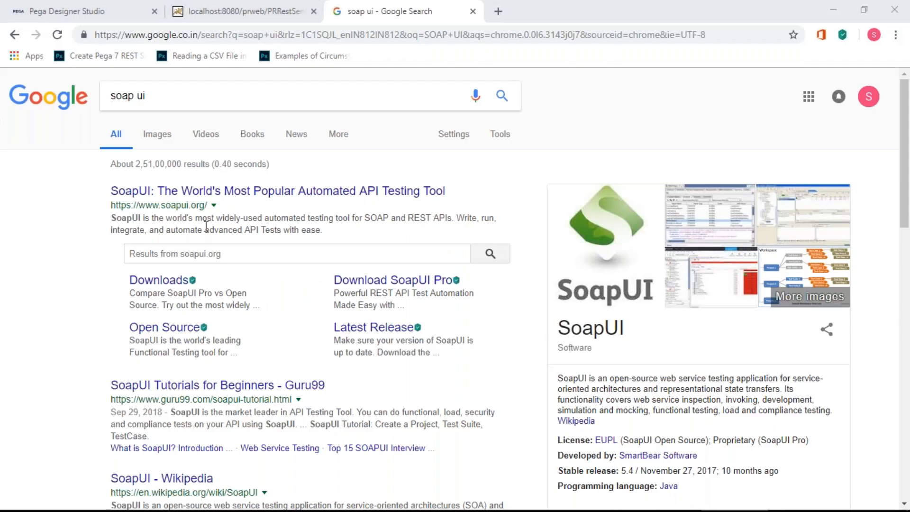
pyautogui.hotkey('alt', 'Tab')
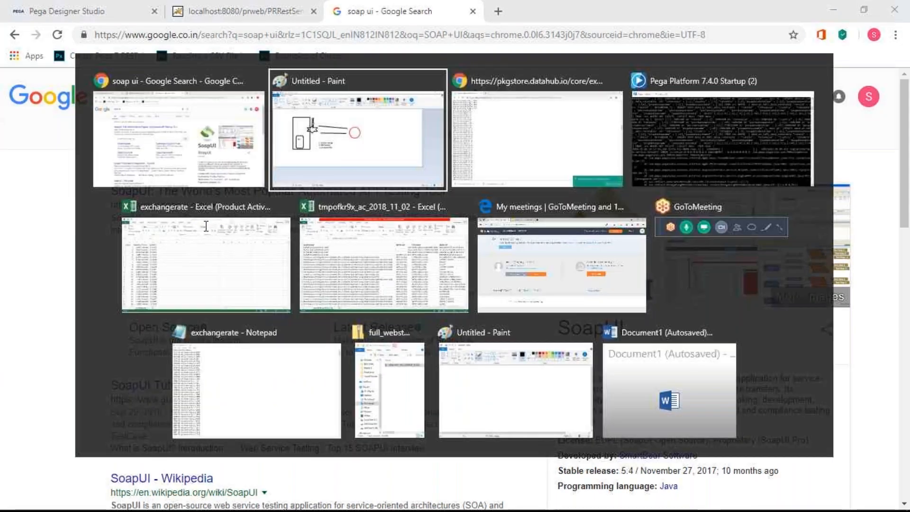
pyautogui.hotkey('alt', 'Tab')
pyautogui.hotkey('alt', 'Tab')
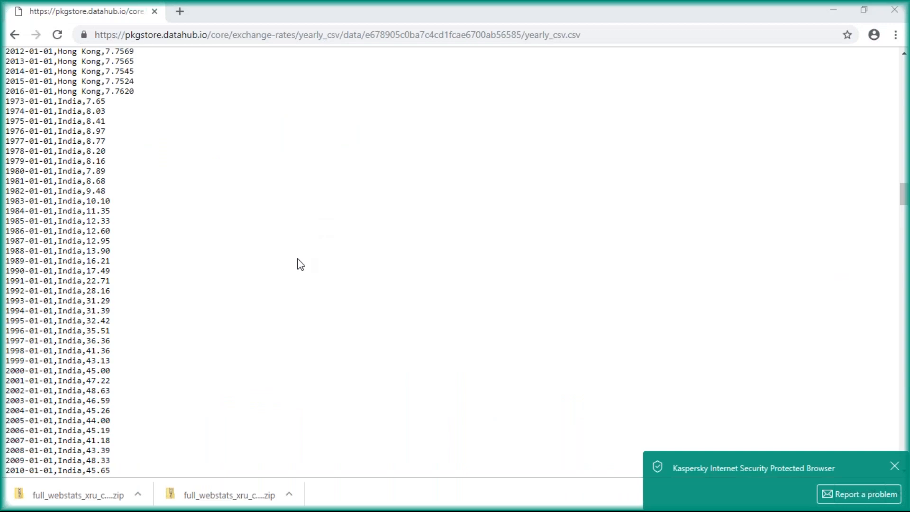
pyautogui.hotkey('alt', 'Tab')
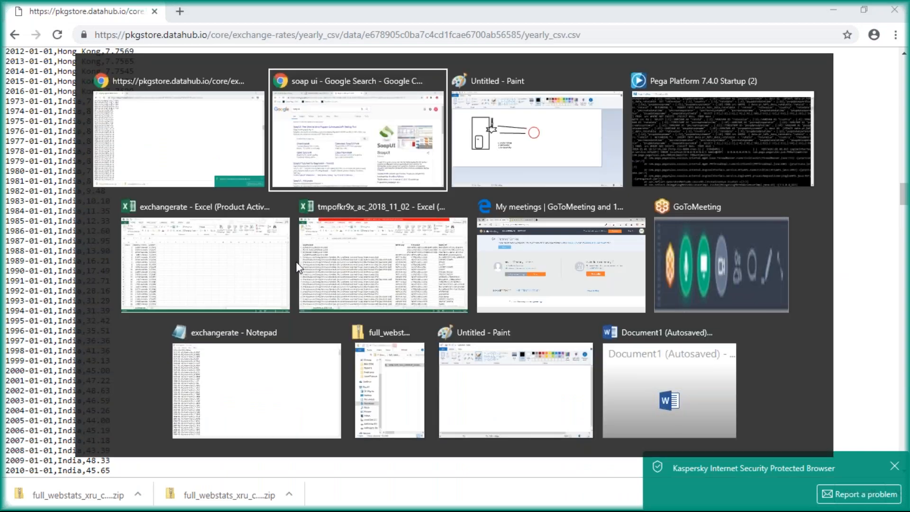
pyautogui.hotkey('alt', 'Tab')
pyautogui.press('Escape')
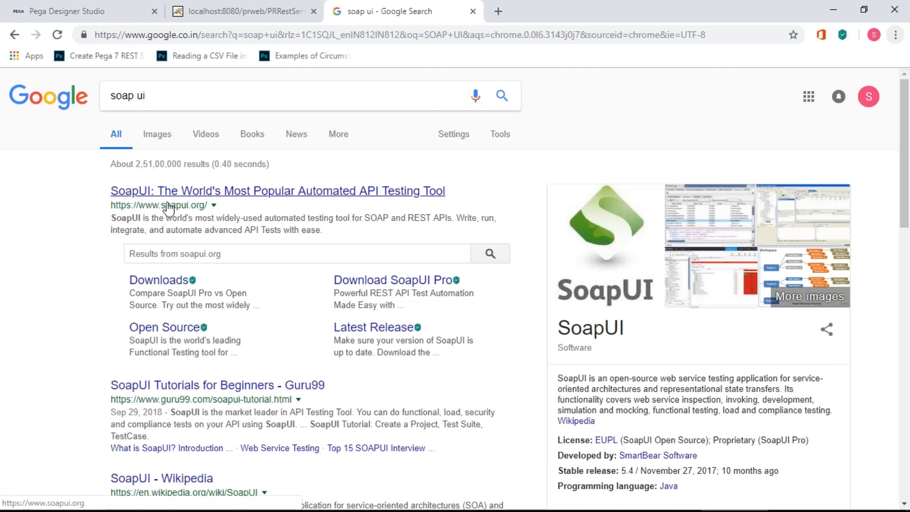
# Open the soapui.org site from the search results and examine its home page for the available SoapUI editions.
pyautogui.click(217, 192)
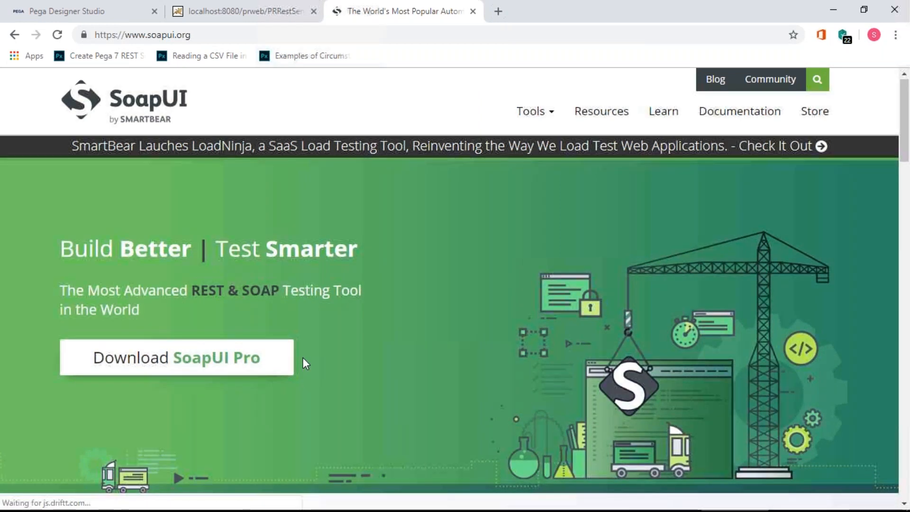
pyautogui.scroll(-3, 303, 358)
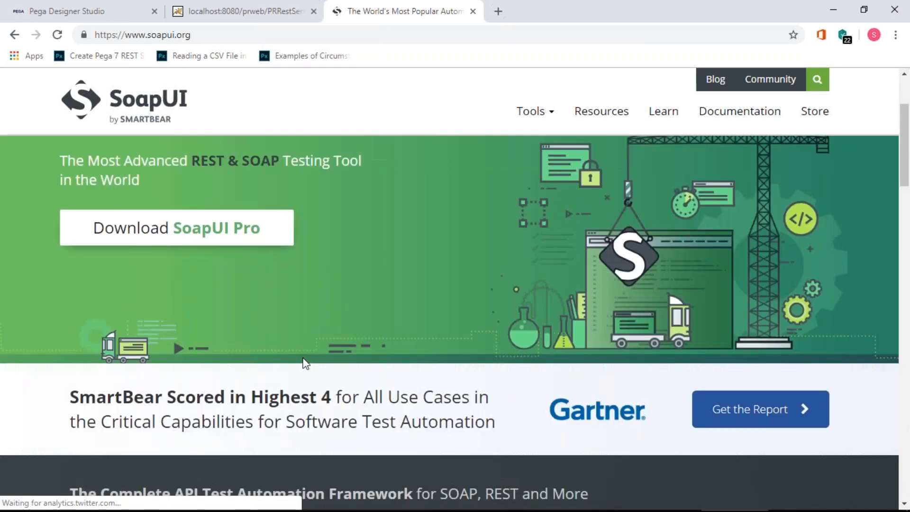
pyautogui.scroll(-7, 303, 363)
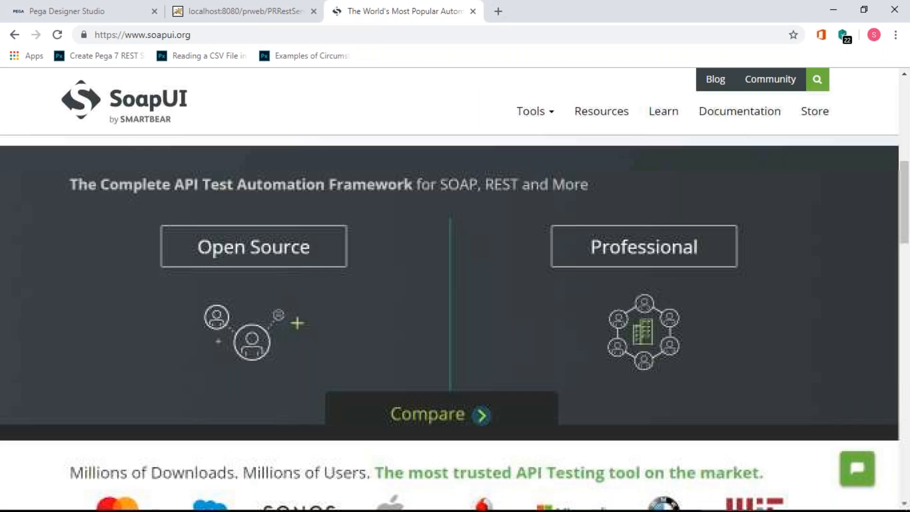
pyautogui.scroll(1, 311, 374)
pyautogui.scroll(-10, 449, 322)
pyautogui.scroll(-4, 450, 322)
pyautogui.scroll(20, 449, 322)
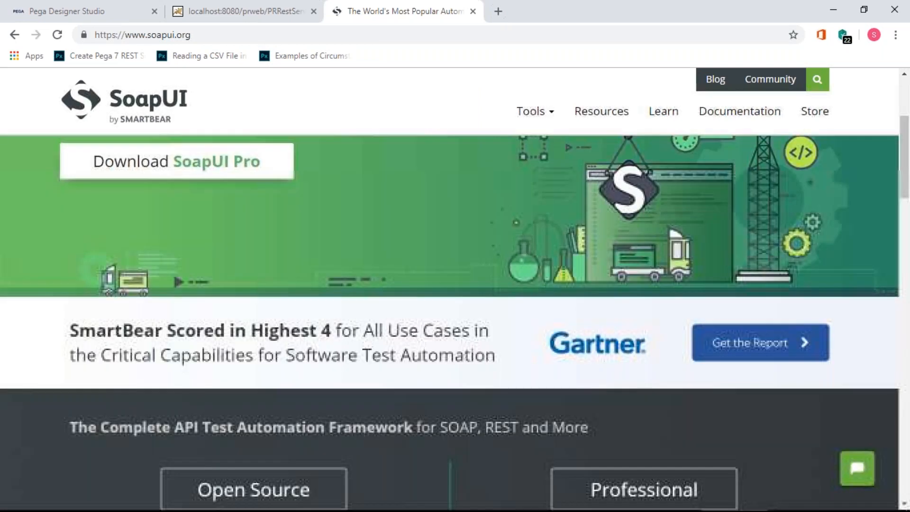
pyautogui.scroll(4, 177, 297)
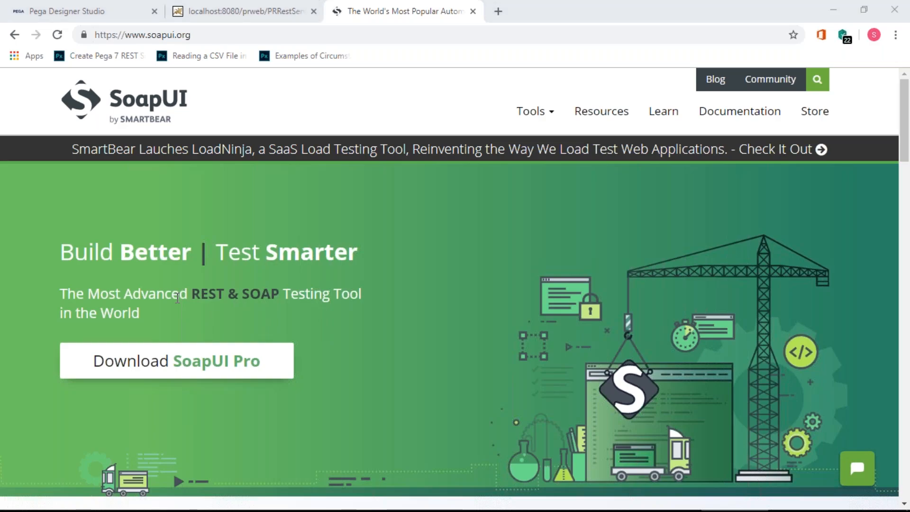
# Return to the browser tab with the exchange/700 service response.
pyautogui.hotkey('alt', 'Tab')
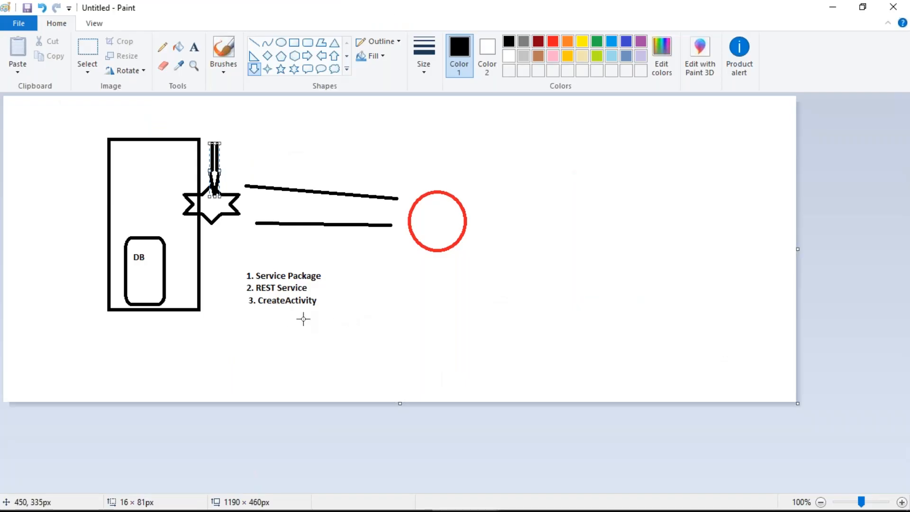
pyautogui.hotkey('alt', 'Tab')
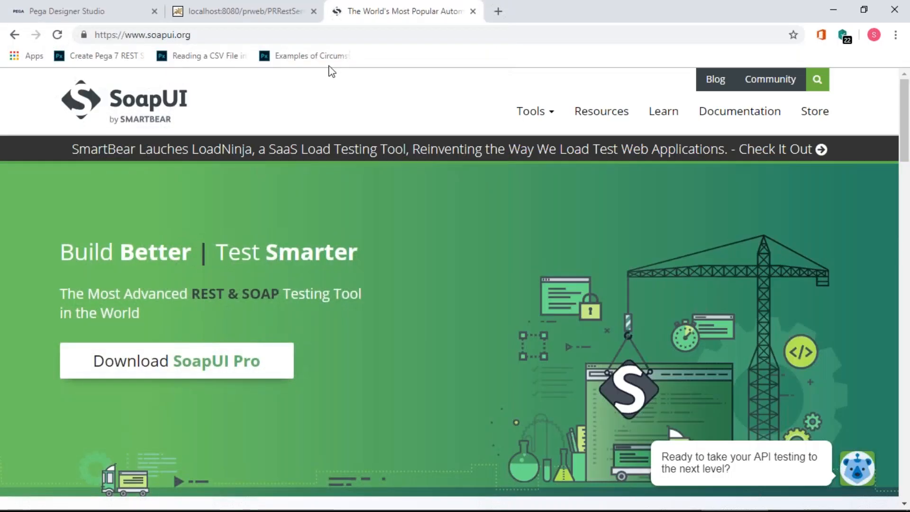
pyautogui.click(240, 13)
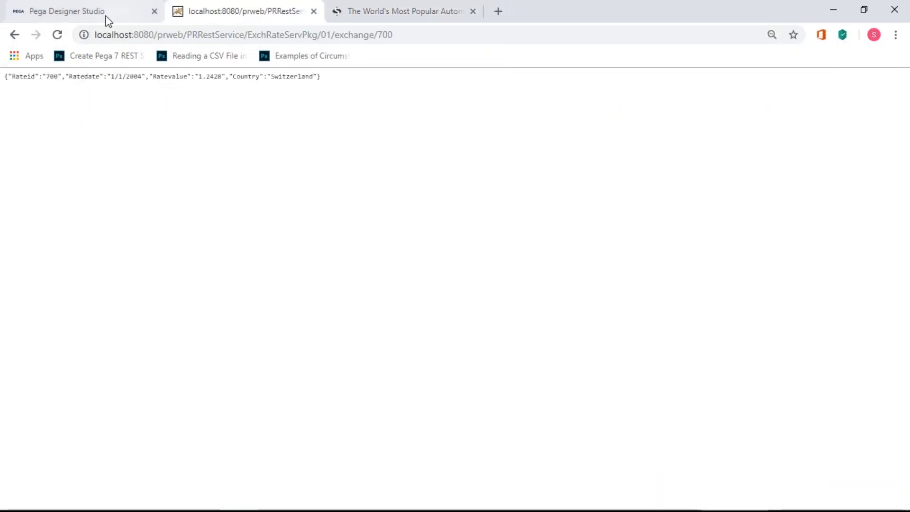
# Switch back to Pega Designer Studio and collapse the Integration-Services category in the Records explorer.
pyautogui.click(94, 18)
pyautogui.click(524, 244)
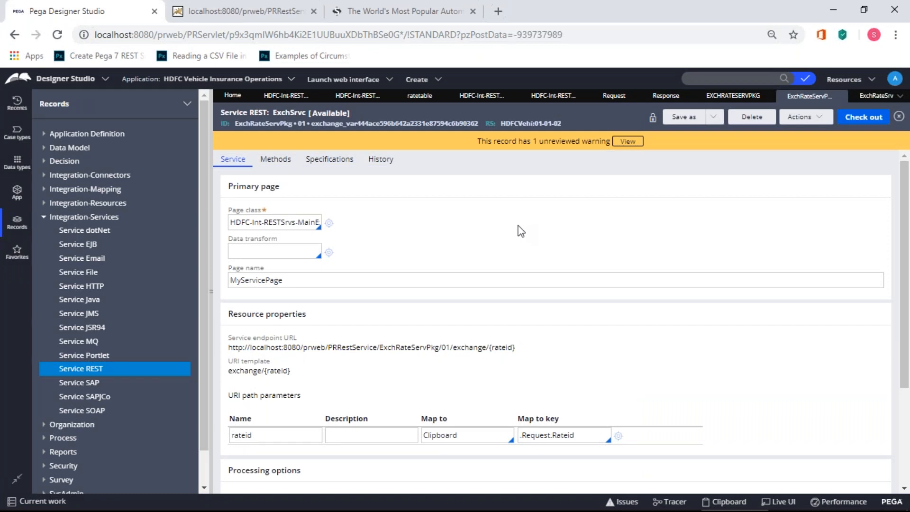
pyautogui.click(44, 219)
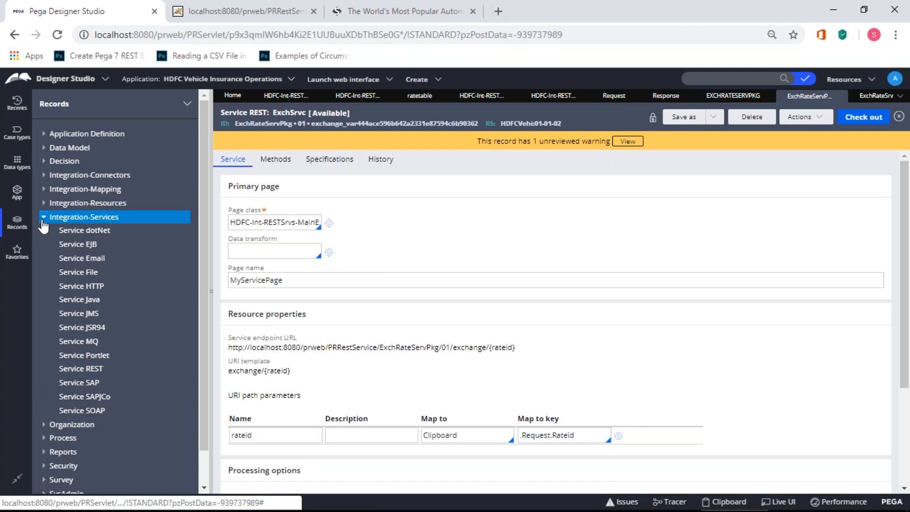
pyautogui.click(44, 220)
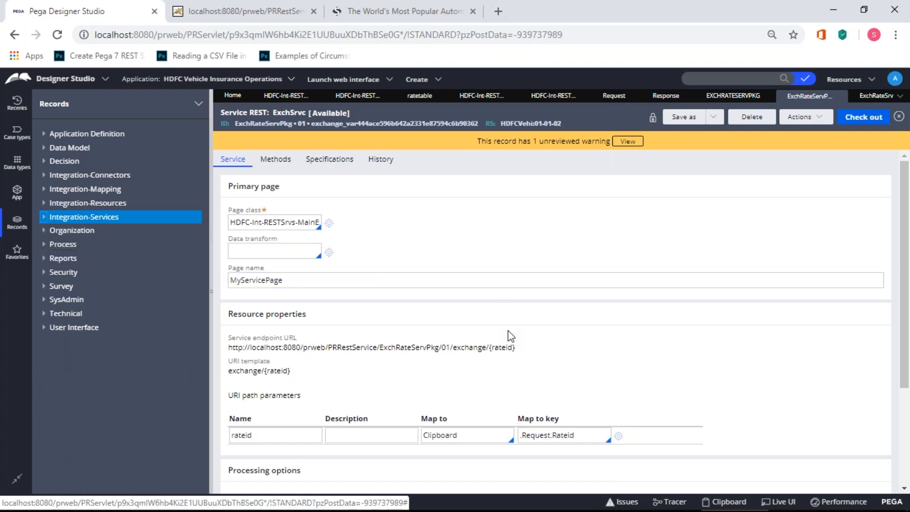
# Review the ExchSrvc Service REST rule's primary page, resource properties and processing options.
pyautogui.scroll(-1, 508, 336)
pyautogui.scroll(-3, 508, 336)
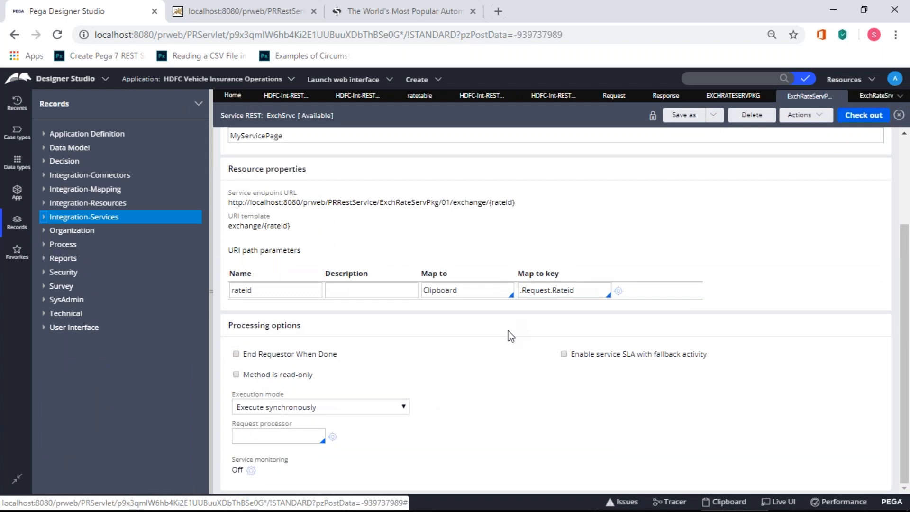
pyautogui.scroll(4, 509, 335)
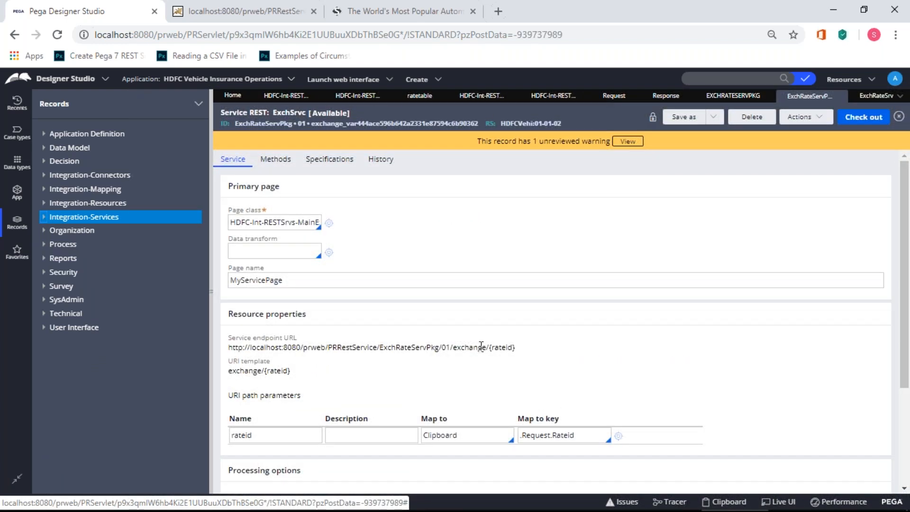
pyautogui.scroll(-3, 752, 398)
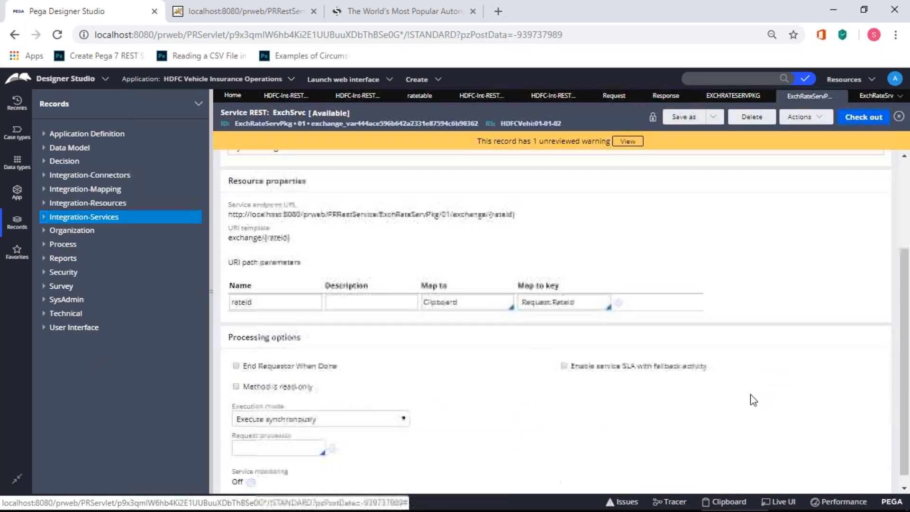
pyautogui.scroll(3, 751, 400)
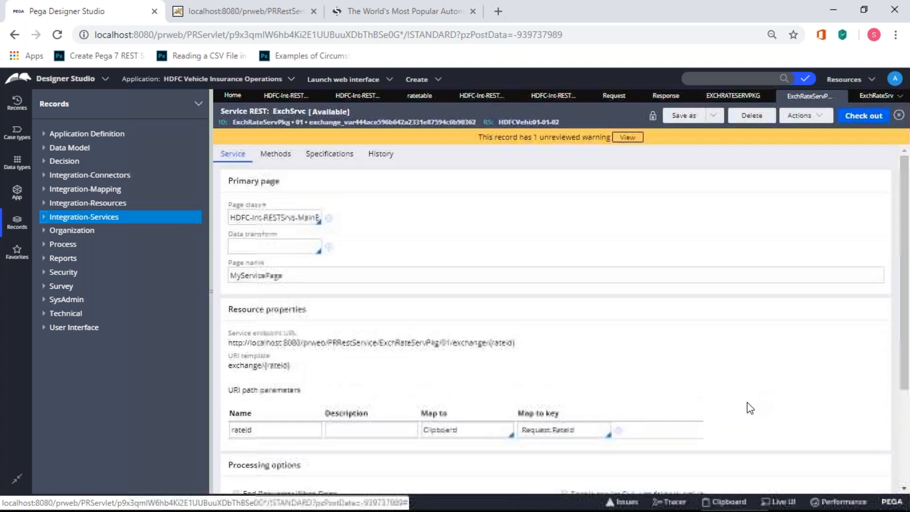